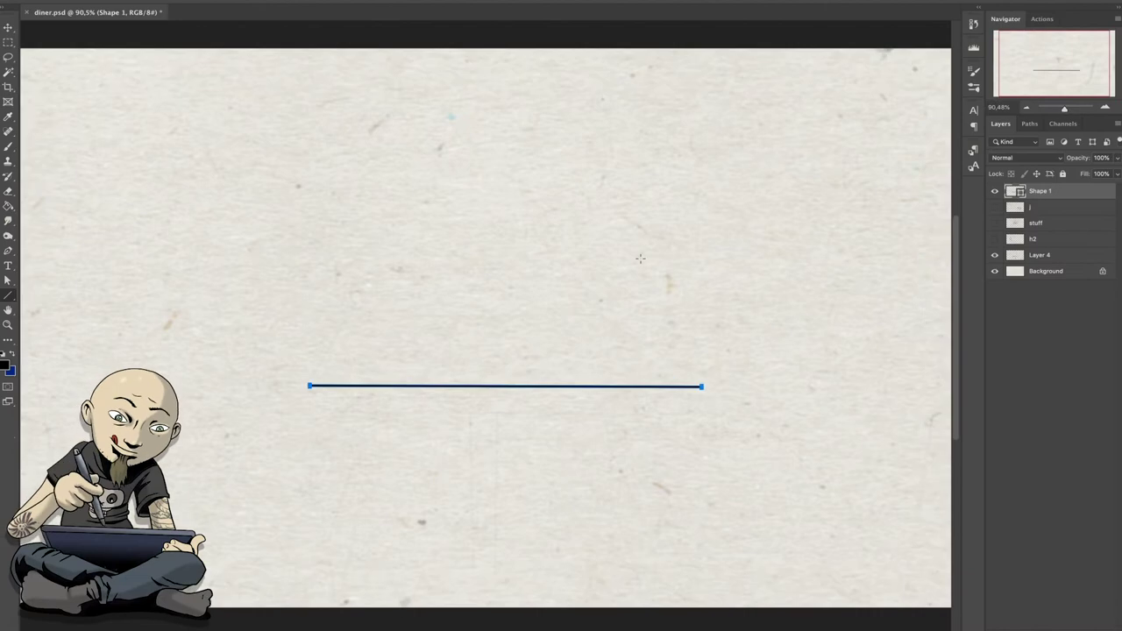
- Draw the table outline as straight lines: tabletop edges, leg, and horizontal lines beneath
left_click_drag(593, 317, 347, 317)
left_click_drag(596, 313, 701, 383)
left_click_drag(347, 316, 298, 381)
left_click_drag(691, 413, 302, 413)
mouse_move(472, 589)
left_mouse_down()
mouse_move(463, 412)
mouse_move(493, 589)
left_mouse_up()
left_click_drag(699, 396, 293, 396)
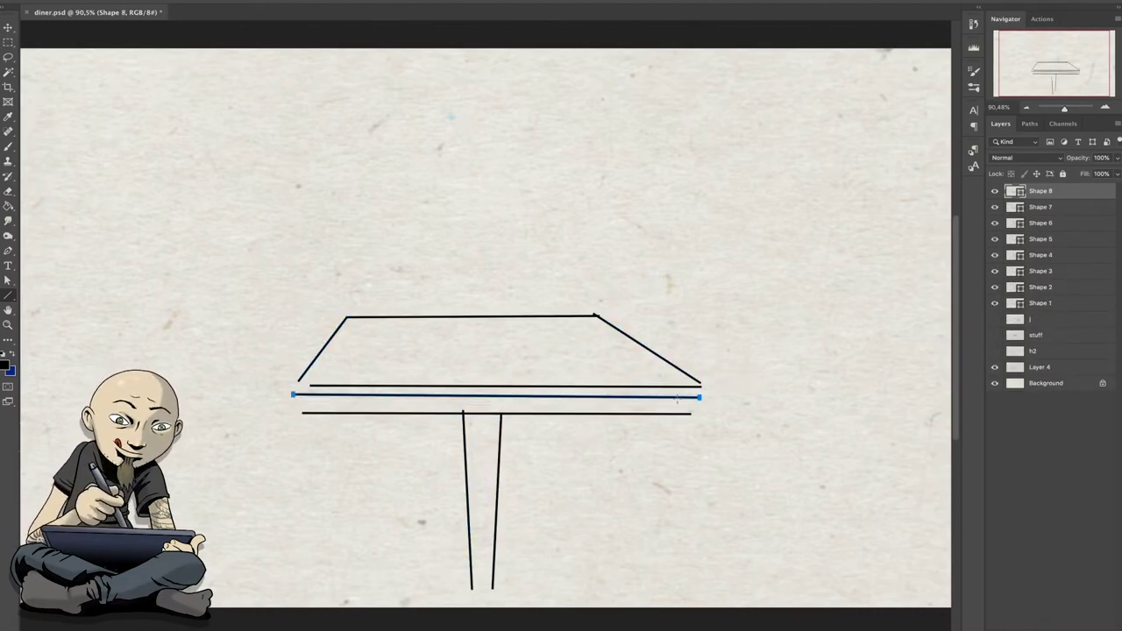
left_click_drag(698, 405, 291, 405)
- Merge all the table line layers into one layer named 'table'
left_click(1040, 318, "shift")
key("ctrl+e")
key("ctrl+shift+n")
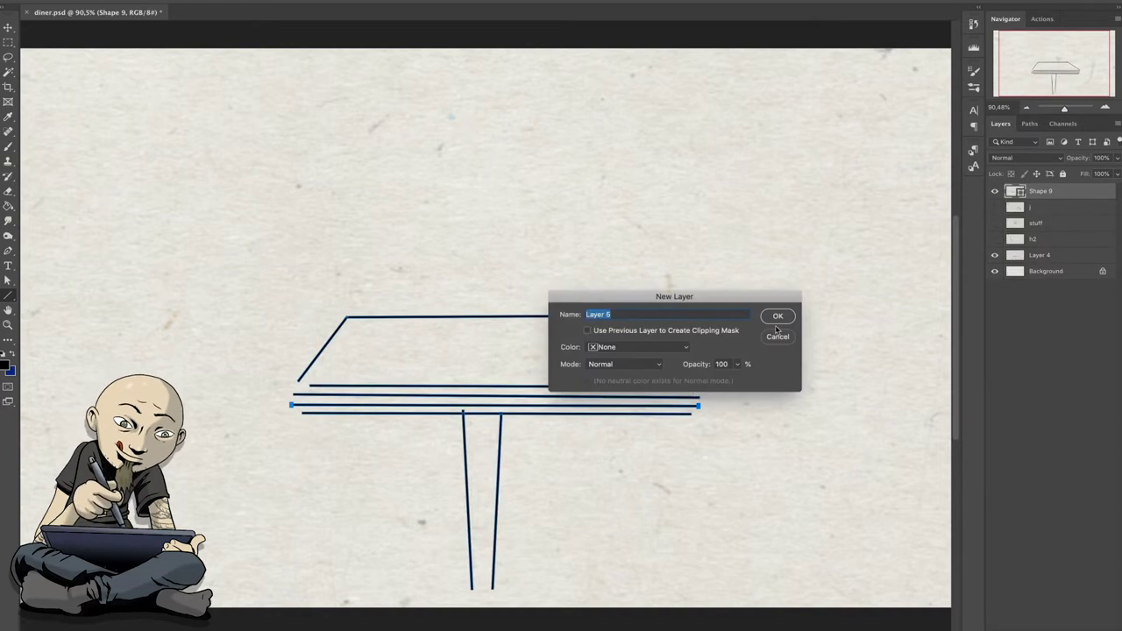
key("Return")
key("ctrl+e")
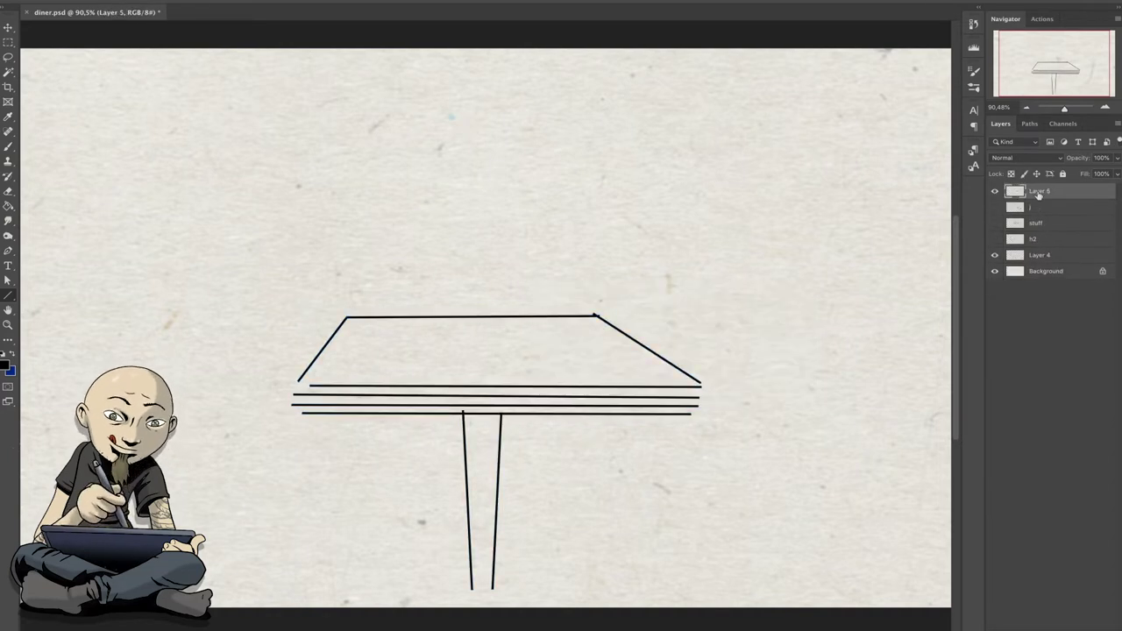
type("table")
key("Return")
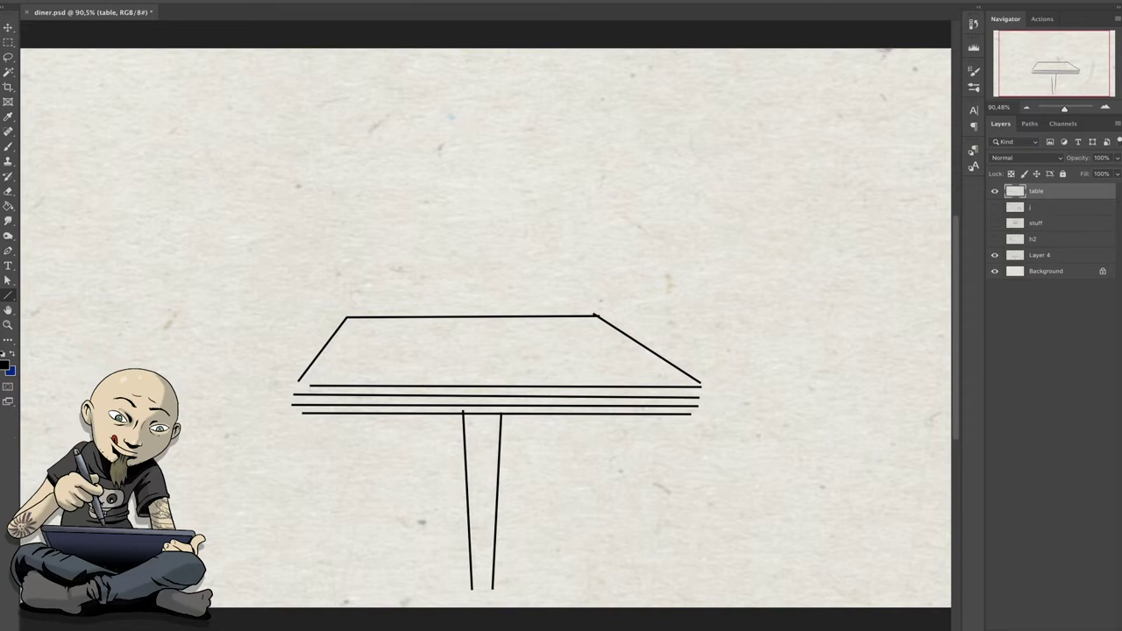
- Draw straight guide lines outlining the left booth seat, its base and legs
left_click_drag(93, 315, 254, 270)
left_click_drag(94, 327, 107, 385)
left_click_drag(201, 548, 399, 545)
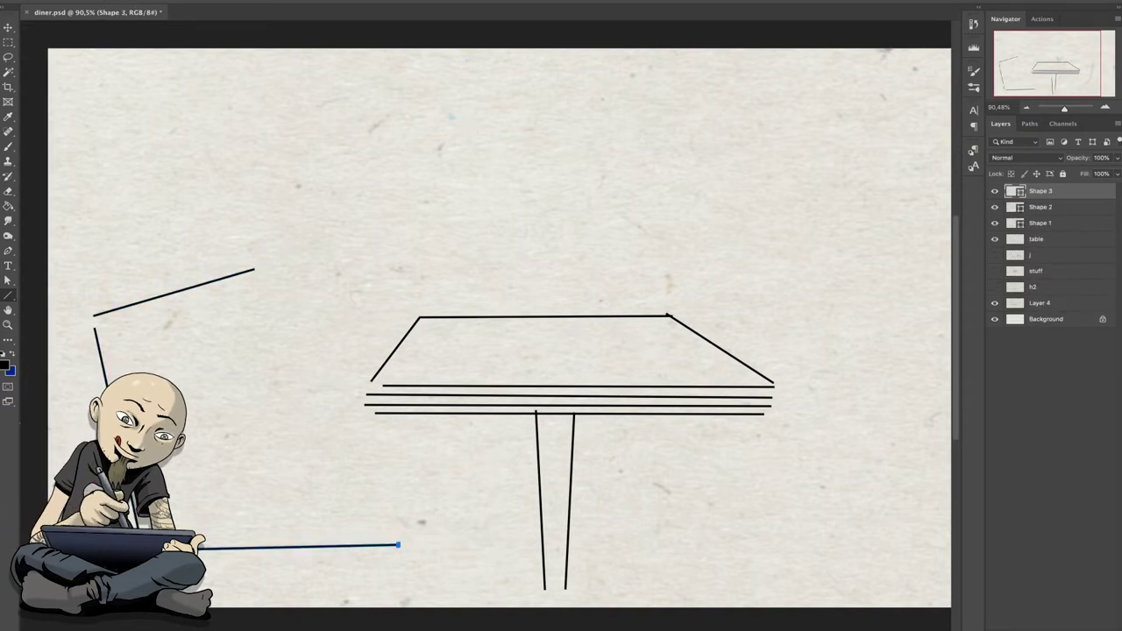
left_click_drag(438, 422, 401, 539)
left_click_drag(305, 392, 189, 510)
left_click_drag(176, 569, 180, 583)
left_click_drag(397, 550, 403, 611)
mouse_move(438, 422)
left_mouse_down()
mouse_move(441, 497)
mouse_move(414, 607)
left_mouse_up()
mouse_move(72, 328)
left_mouse_down()
mouse_move(88, 404)
mouse_move(91, 329)
left_mouse_up()
- Merge the seat guide lines into one layer and add a new empty layer
left_click(1040, 351, "shift")
key("ctrl+e")
left_click(1116, 124)
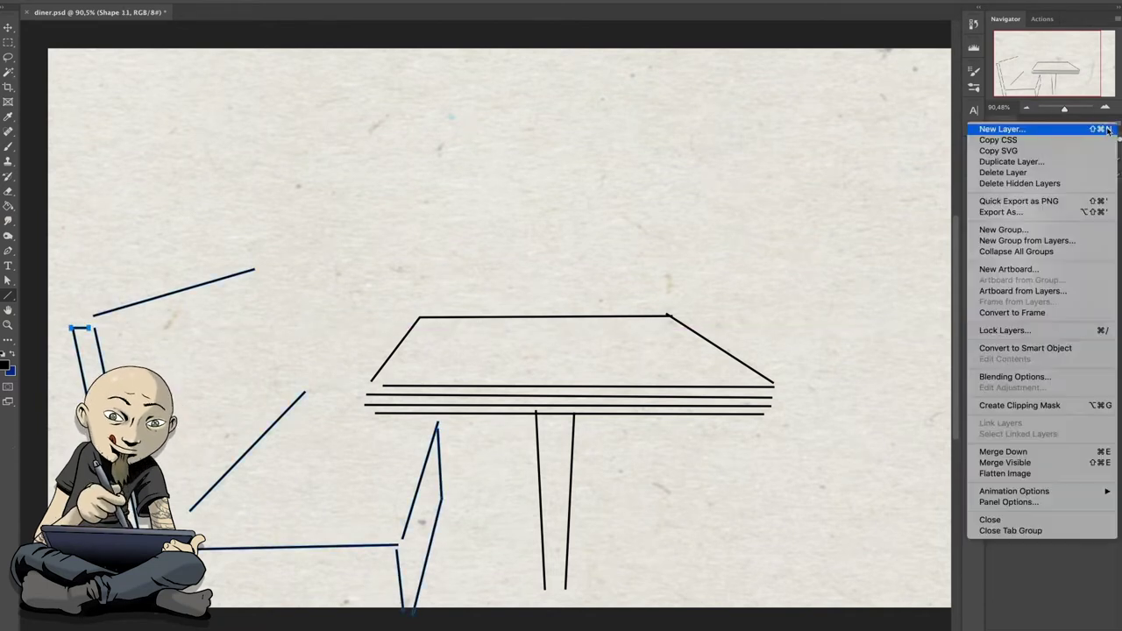
left_click(1016, 130)
- Name the new layer 'seat' and brush-ink the curved seat-back outline
type("at")
key("Return")
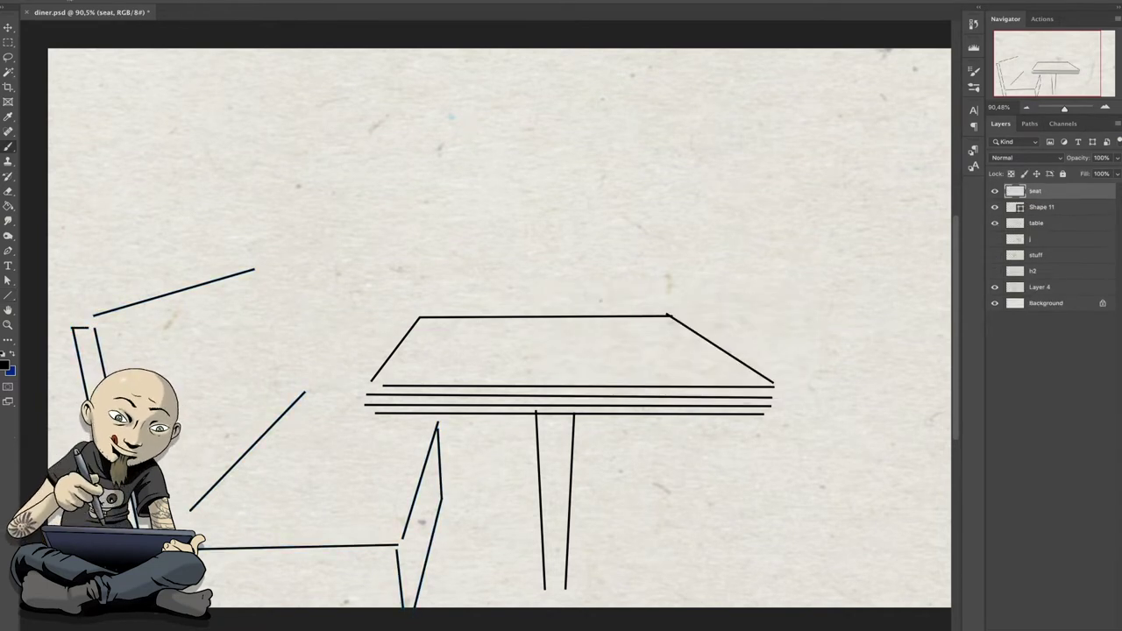
key("b")
scroll(71, 457, "up", 3)
mouse_move(153, 118)
left_mouse_down()
mouse_move(335, 443)
mouse_move(565, 421)
mouse_move(794, 493)
left_mouse_up()
scroll(794, 493, "down", 2)
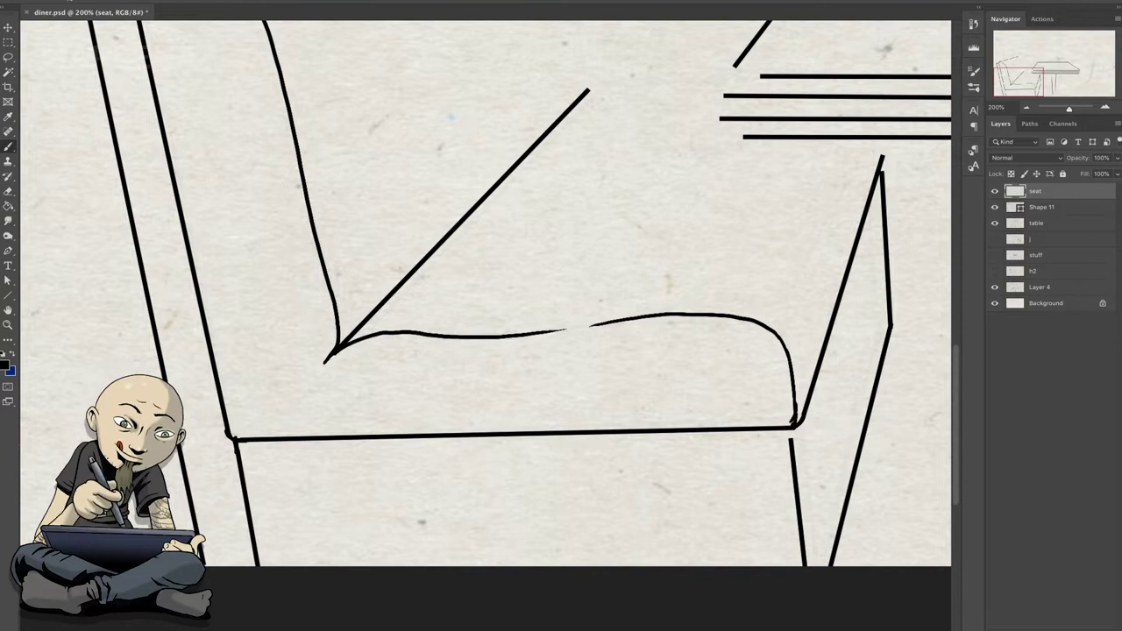
scroll(485, 293, "up", 3)
mouse_move(70, 179)
left_mouse_down()
mouse_move(425, 74)
mouse_move(519, 245)
left_mouse_up()
scroll(486, 293, "down", 1)
left_click_drag(517, 306, 569, 303)
- With the table hidden, fill the strip under the seat with black
left_click(994, 222)
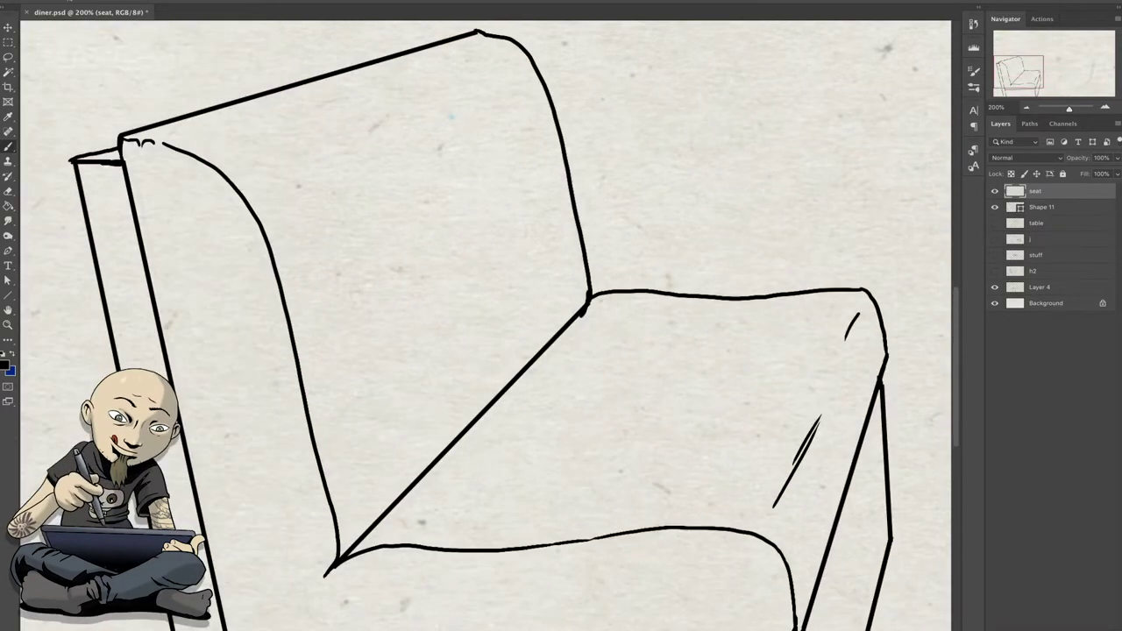
scroll(472, 328, "down", 3)
mouse_move(683, 541)
left_mouse_down()
mouse_move(324, 541)
mouse_move(741, 370)
left_mouse_up()
key("ctrl+z")
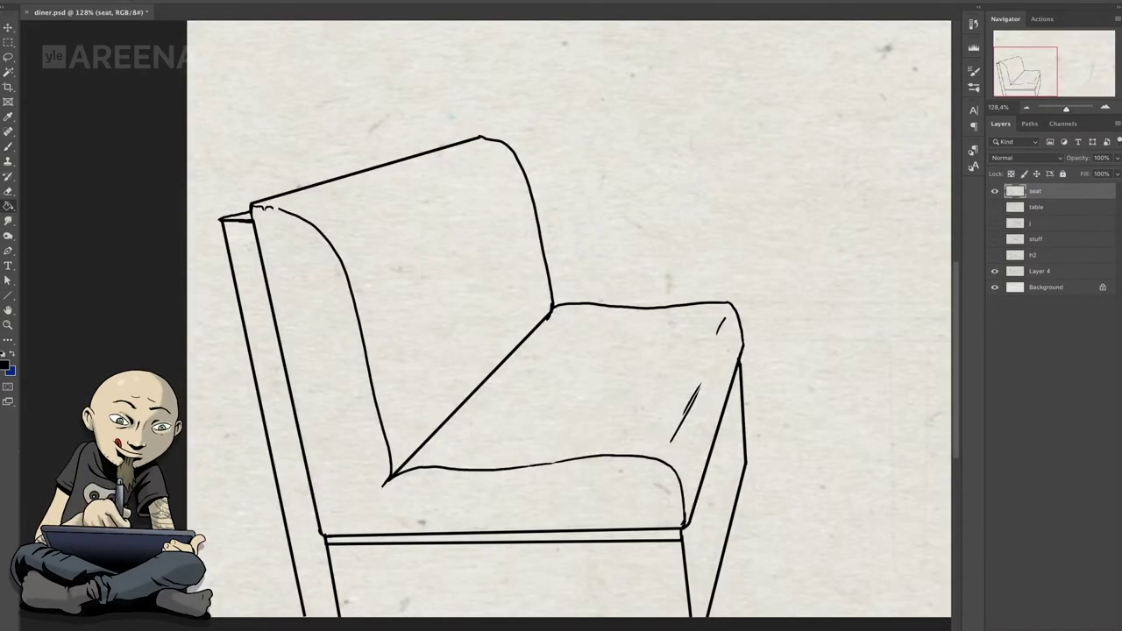
left_click(504, 536)
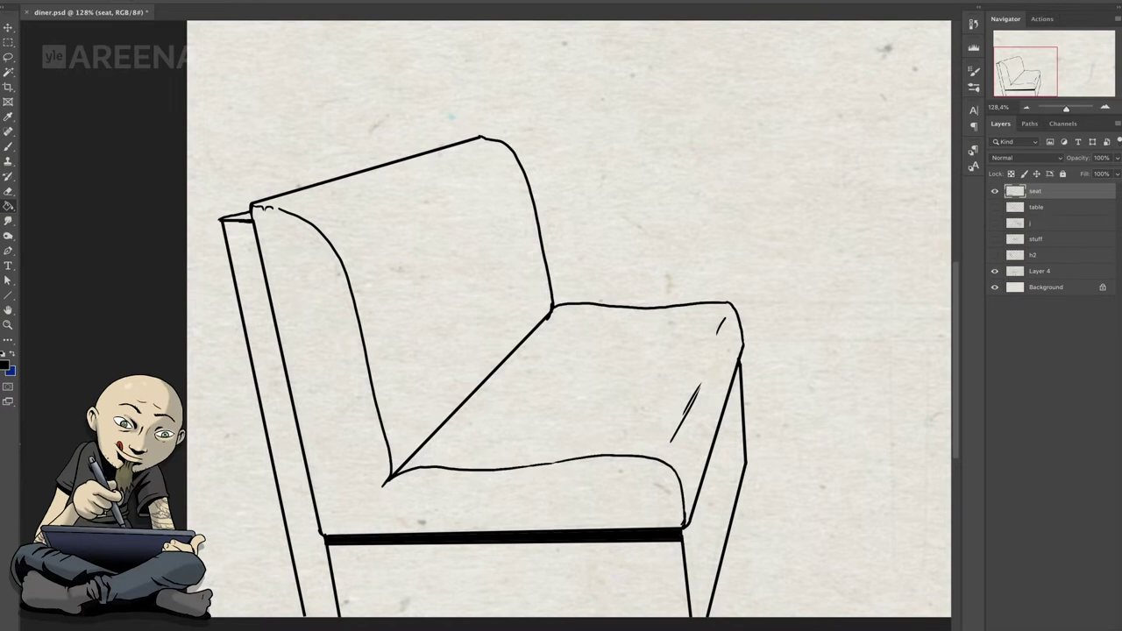
key("ctrl+0")
- Duplicate the seat layer, flip it horizontally, and skew it into place on the right
left_click(189, 2)
left_click(219, 8)
key("Return")
key("ctrl+t")
right_click(286, 431)
left_click(351, 461)
left_click_drag(300, 446, 829, 446)
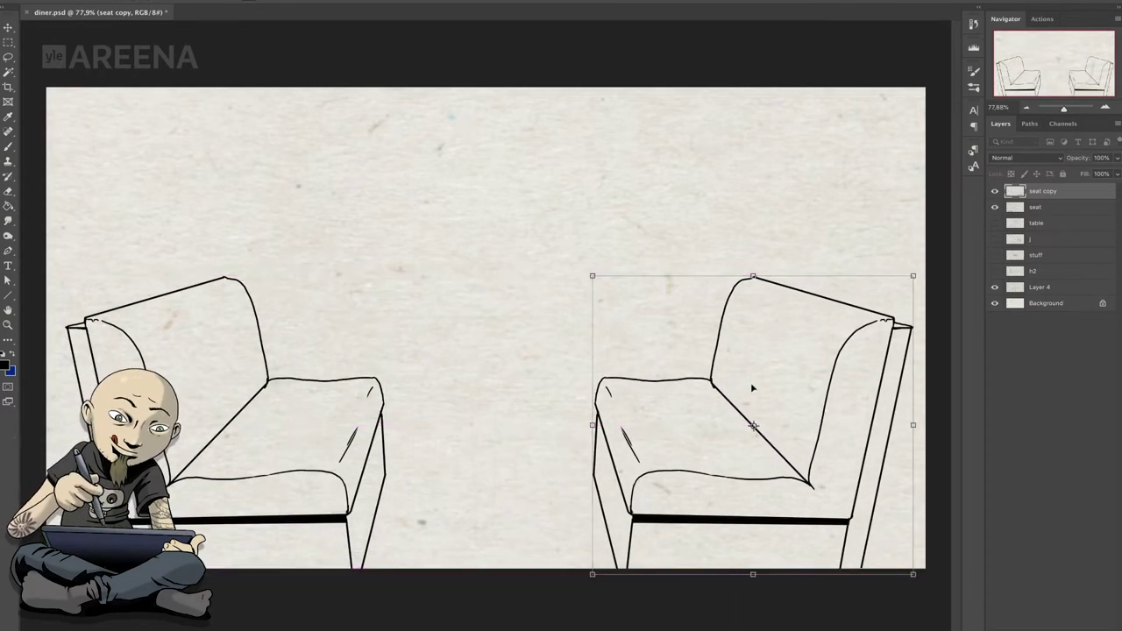
left_click_drag(593, 425, 593, 435)
left_click_drag(753, 579, 764, 579)
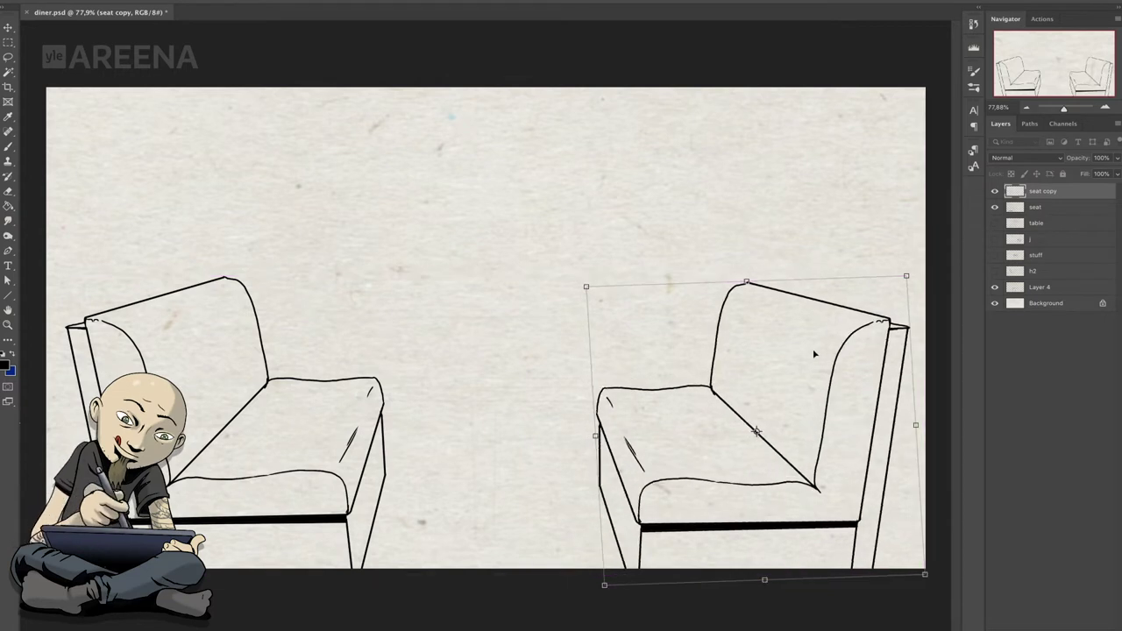
left_click_drag(813, 353, 823, 349)
key("Return")
- Show the table, move it above both seats, and fade the seat layers' opacity
left_click(994, 222)
left_click_drag(1036, 222, 1064, 216)
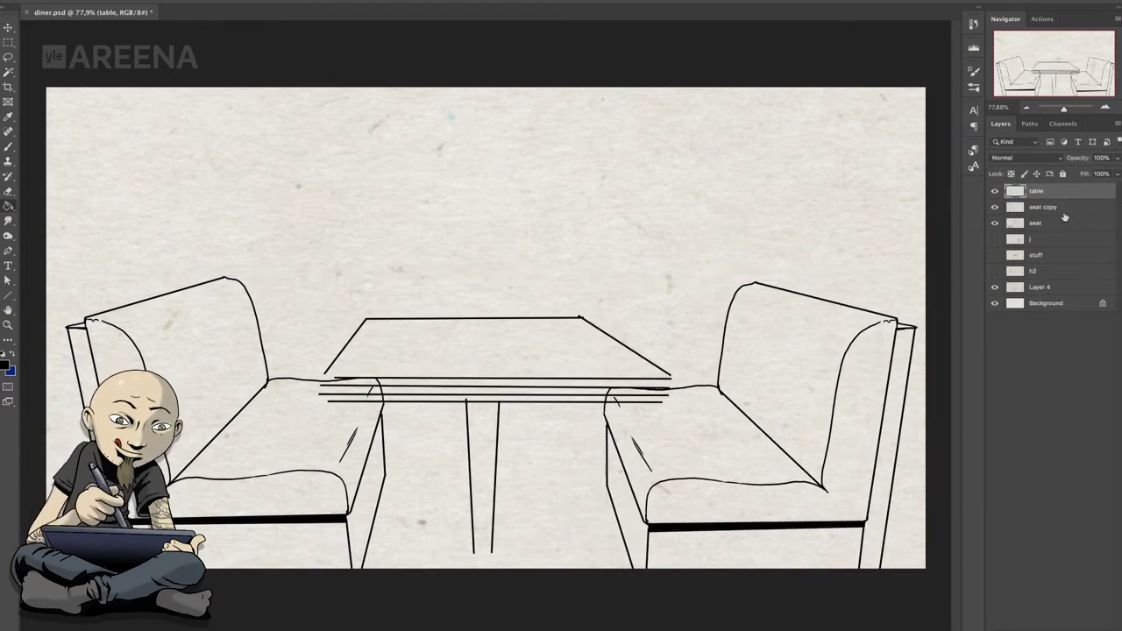
left_click(1043, 207)
key("3")
left_click(1035, 222)
key("3")
left_click(1036, 191)
key("ctrl+plus")
key("ctrl+plus")
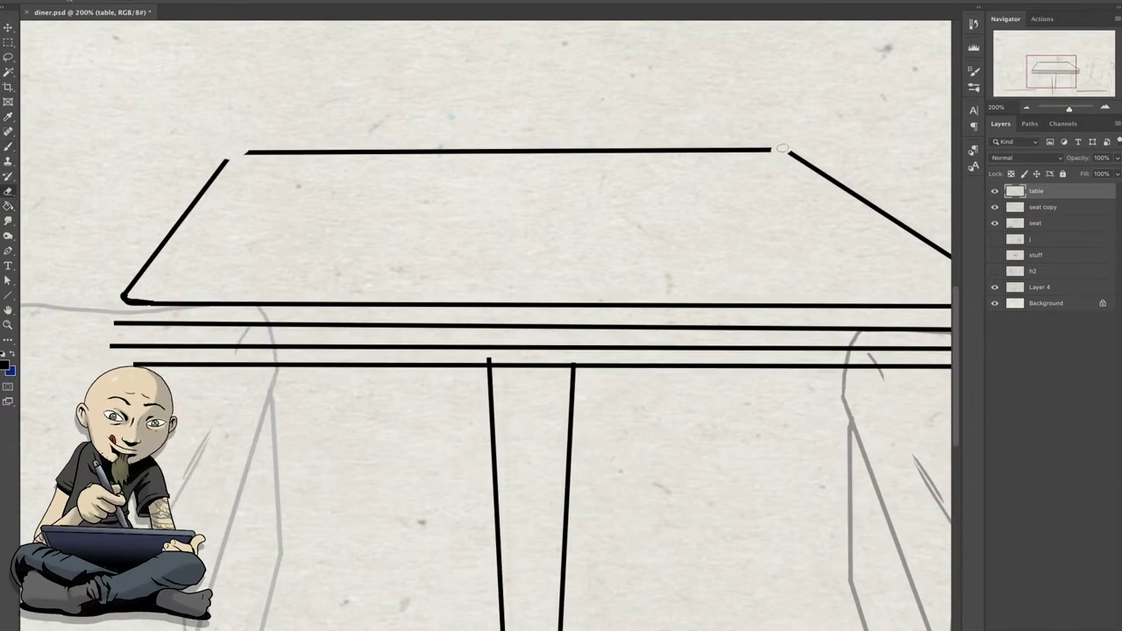
- Fill the cap at the top of the table leg with black
left_click_drag(782, 148, 626, 140)
left_click_drag(439, 263, 535, 256)
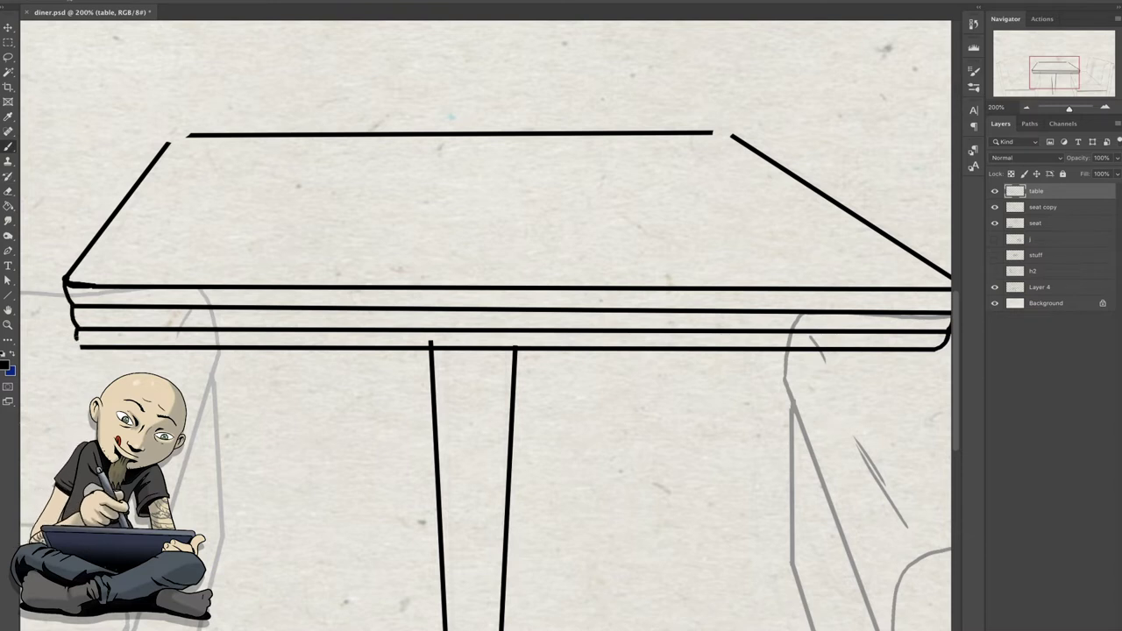
key("g")
left_click(444, 358)
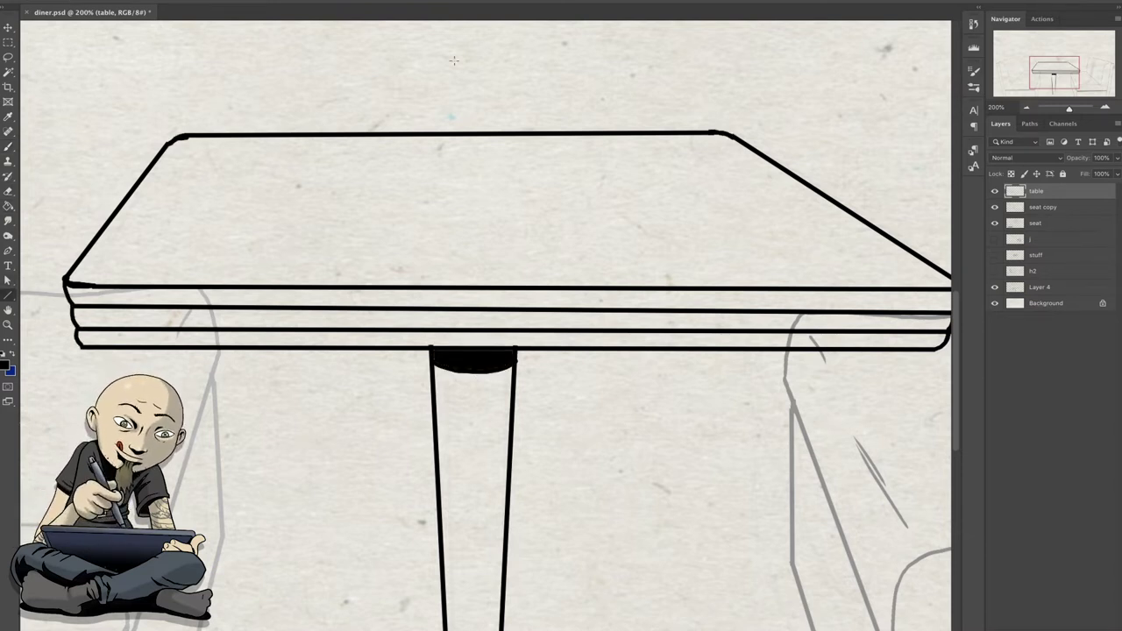
- Draw inner rim lines along the tabletop's front, top, right and left edges, merged into the table
left_click_drag(109, 273, 920, 274)
mouse_move(195, 143)
left_mouse_down()
mouse_move(714, 143)
mouse_move(916, 270)
left_mouse_up()
left_click_drag(180, 149, 93, 264)
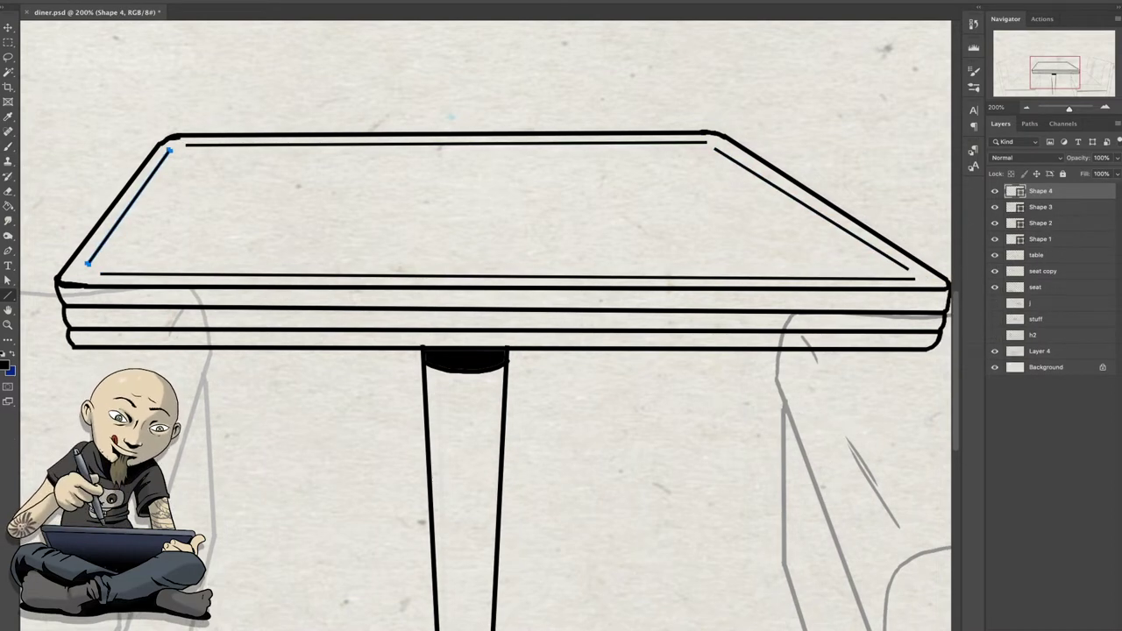
key("ctrl+e")
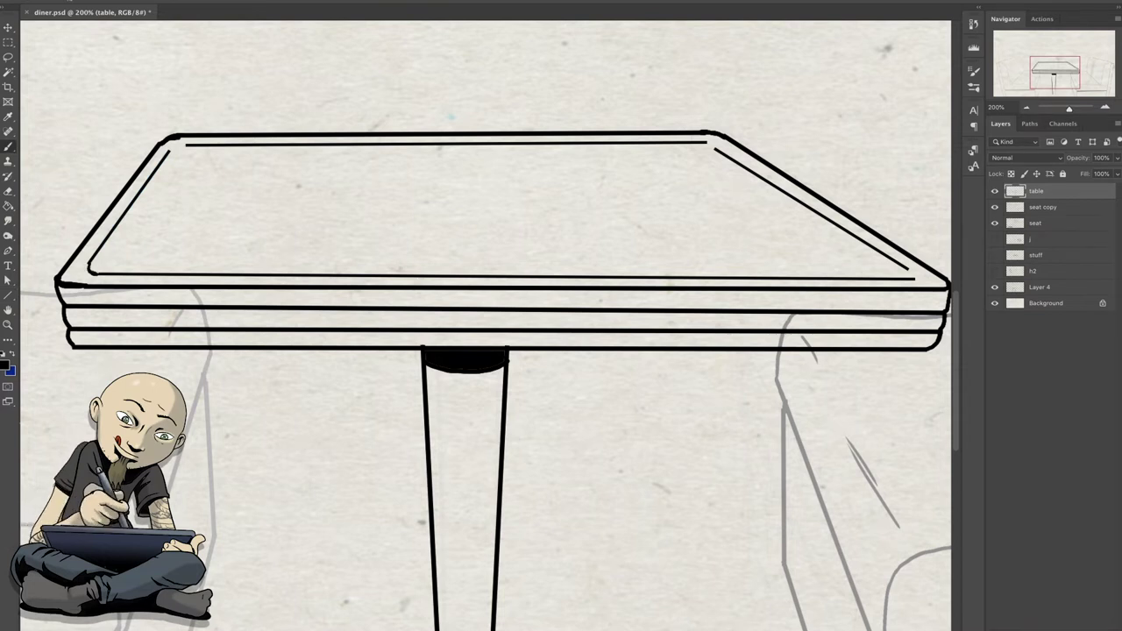
- Zoom out to the whole canvas and draw a long horizontal line across the seats
key("ctrl+0")
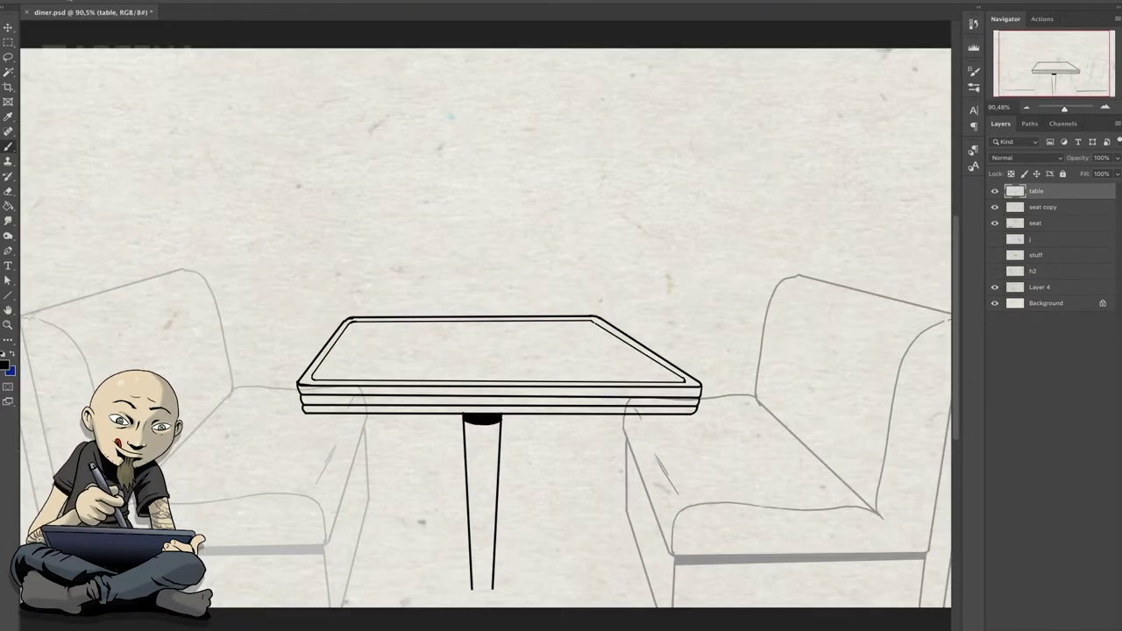
key("ctrl+minus")
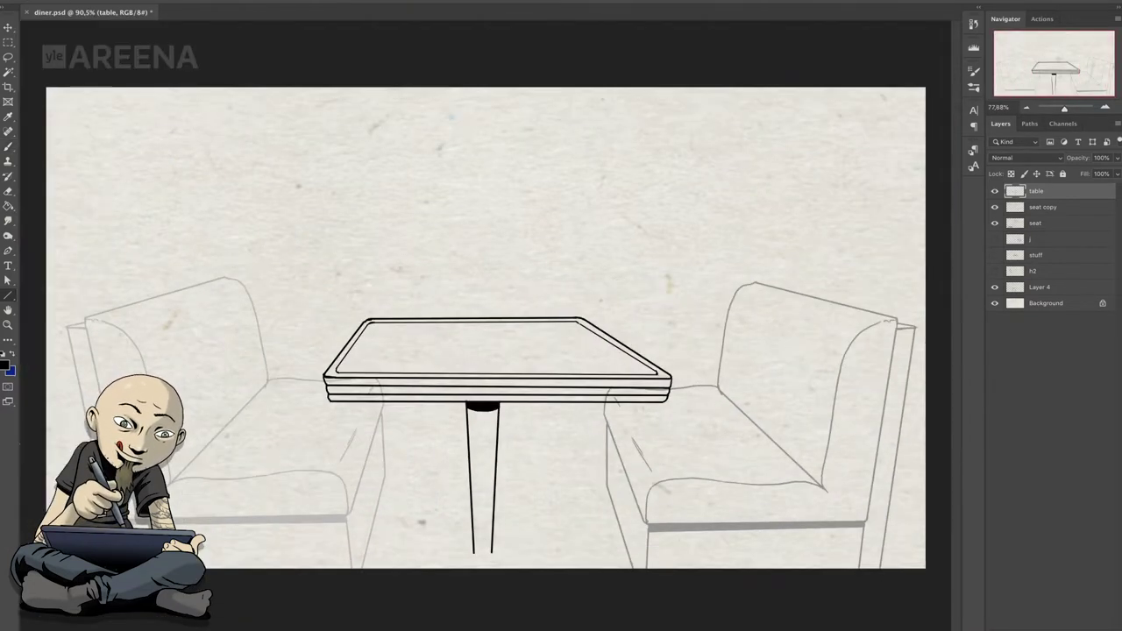
left_click_drag(114, 450, 896, 440)
- Add two more horizontal lines across the booths, merge them onto one layer, and tilt it slightly
left_click_drag(132, 454, 918, 455)
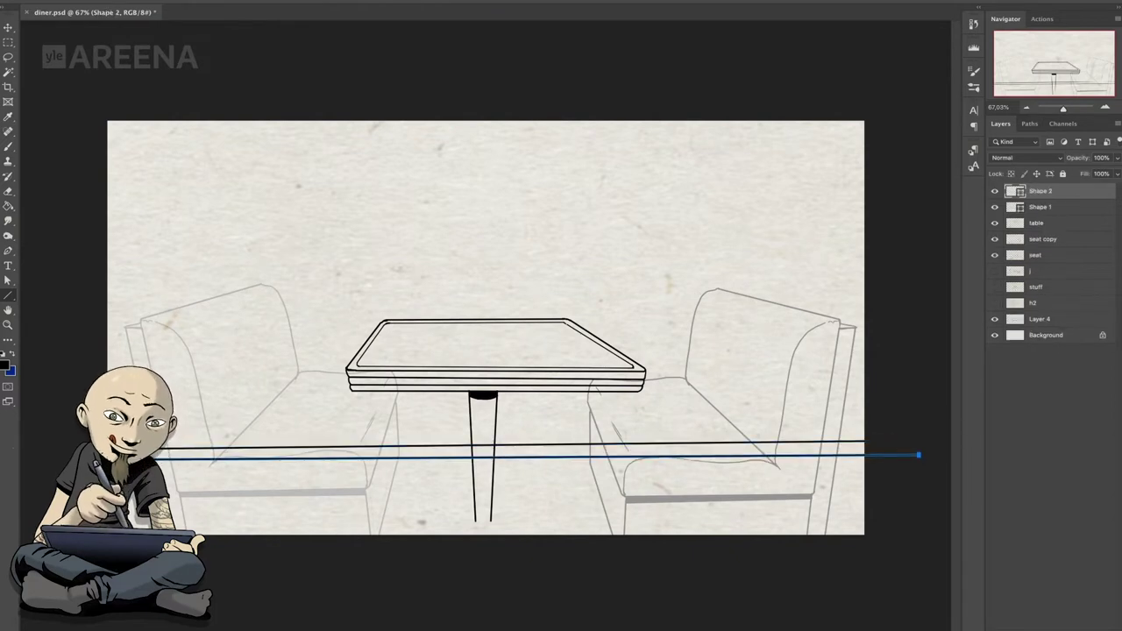
left_click_drag(131, 442, 876, 439)
key("ctrl+z")
left_click_drag(132, 443, 870, 436)
key("ctrl+shift+n")
key("Return")
key("ctrl+e")
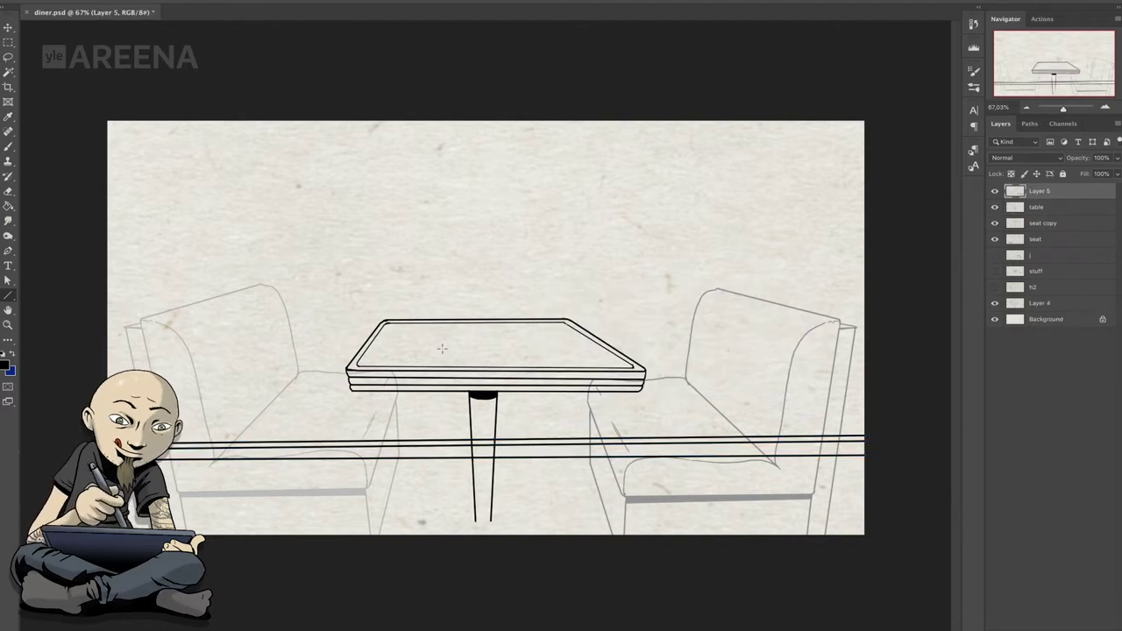
left_click_drag(388, 430, 390, 434)
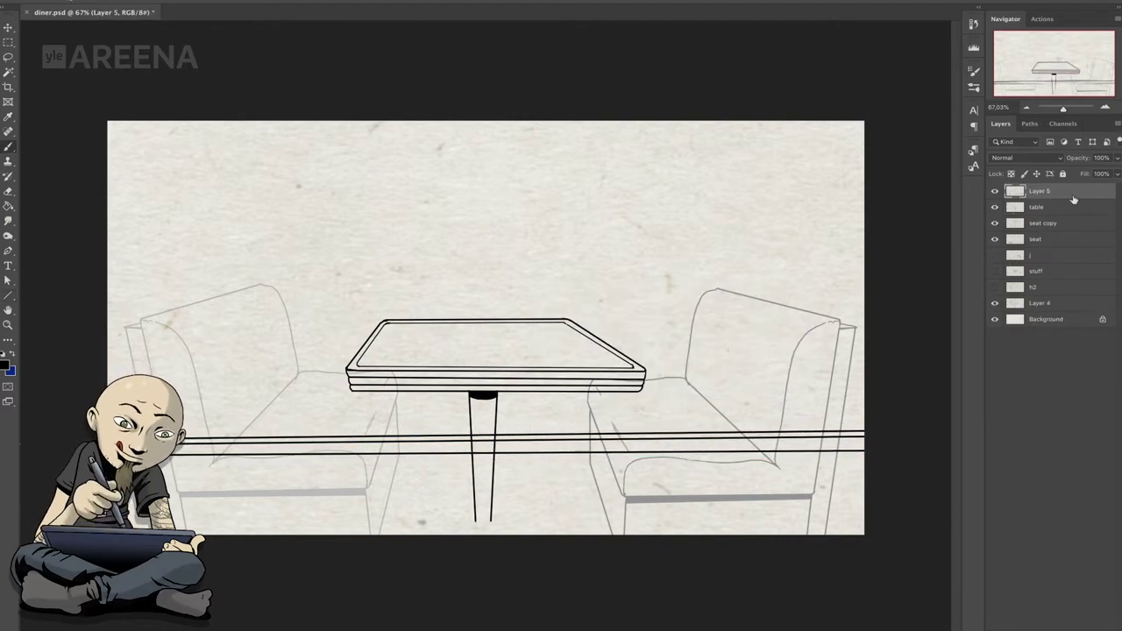
- Select a window rectangle above the table and add a new layer for it
left_click_drag(272, 121, 720, 355)
left_click(1117, 123)
left_click(1002, 122)
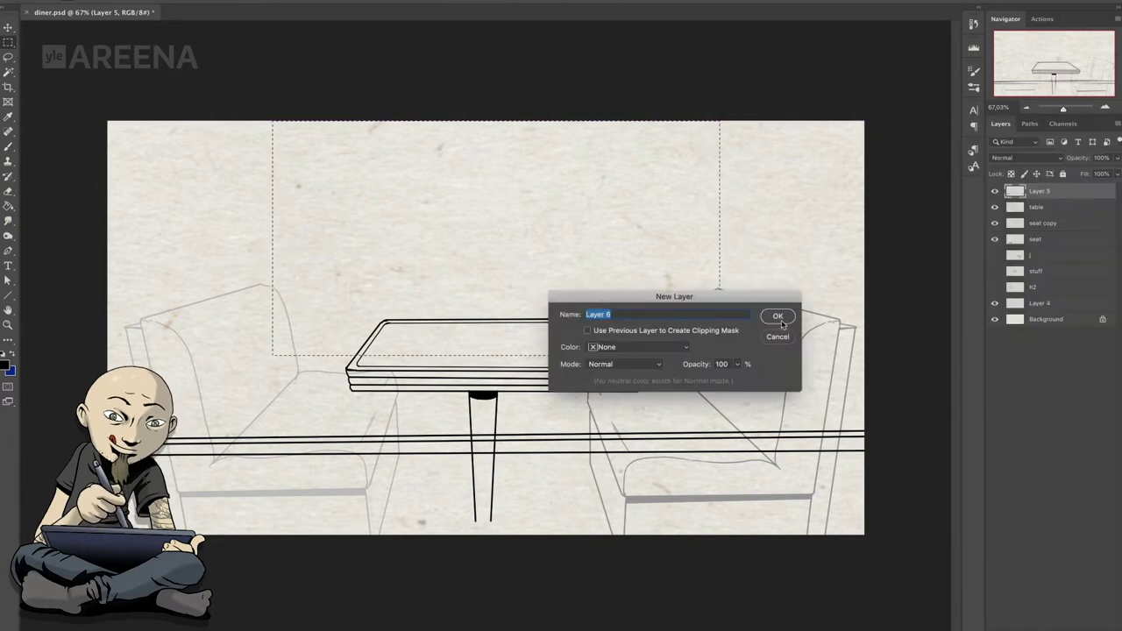
- Name the layer 'ikkuna' and stroke the window selection as an outline via a path
type("ikkuna")
key("Return")
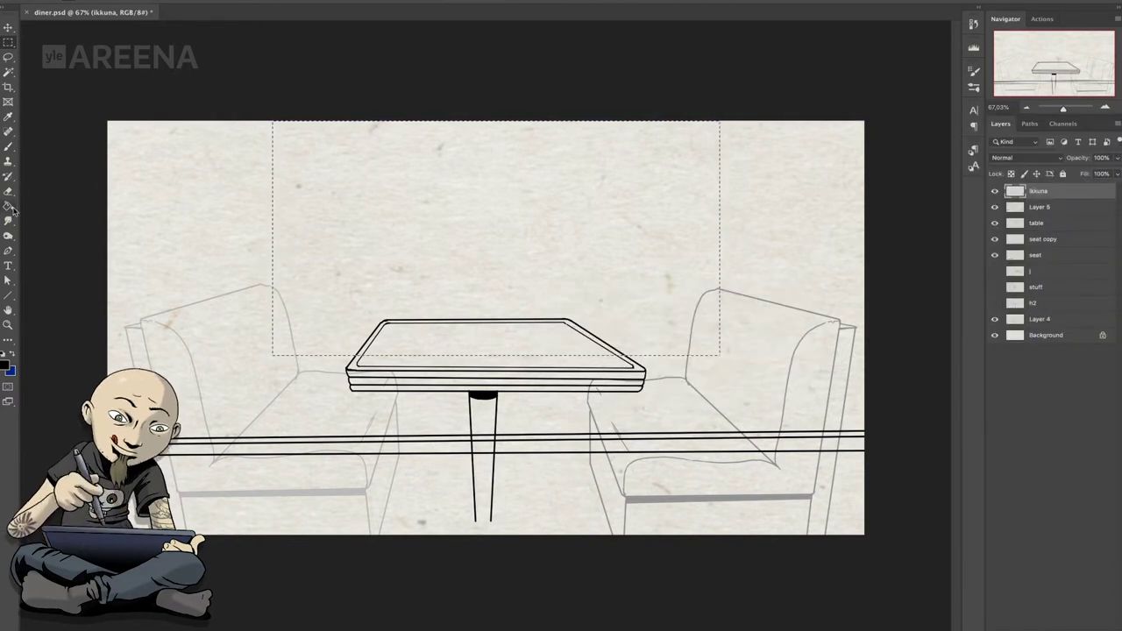
left_click(1051, 621)
left_click(1117, 123)
left_click(1043, 208)
key("Return")
left_click(1052, 176)
left_click(1000, 124)
- Duplicate the window frame layer and narrow the copy from both sides
left_click(1118, 124)
left_click(1008, 160)
key("Return")
left_click_drag(622, 341, 622, 324)
key("ctrl+t")
left_click_drag(721, 220, 705, 220)
left_click_drag(273, 220, 288, 220)
key("Return")
- Move both window frames up, widen them, and flare the top corners for perspective
left_click(1065, 191, "shift")
left_click_drag(576, 318, 581, 283)
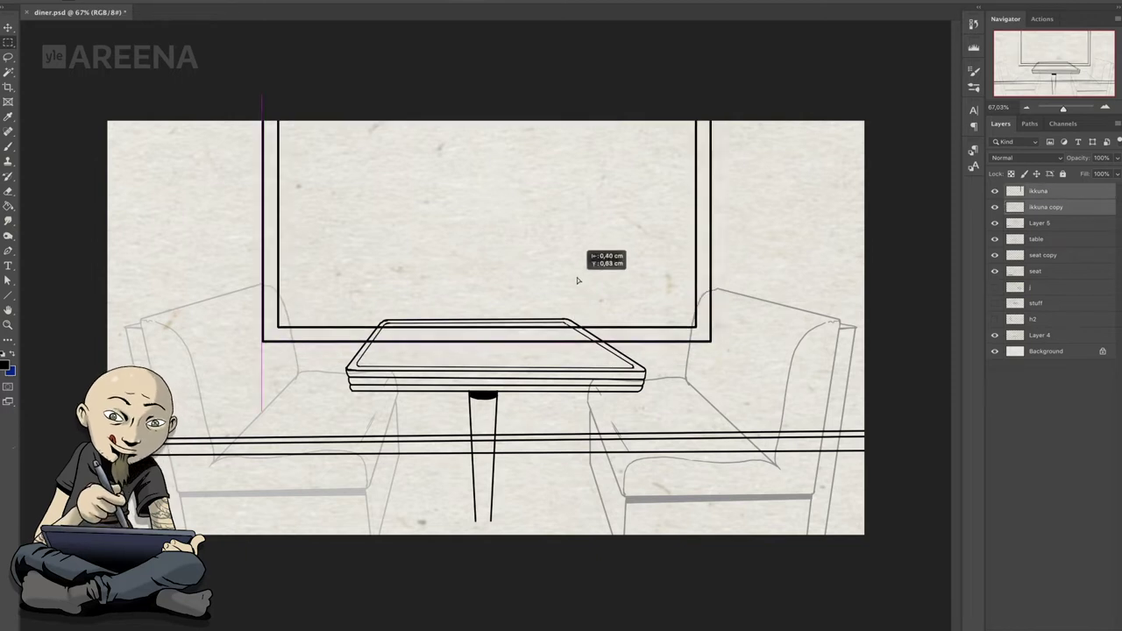
key("ctrl+t")
left_click_drag(741, 202, 754, 201)
left_click_drag(256, 202, 233, 208)
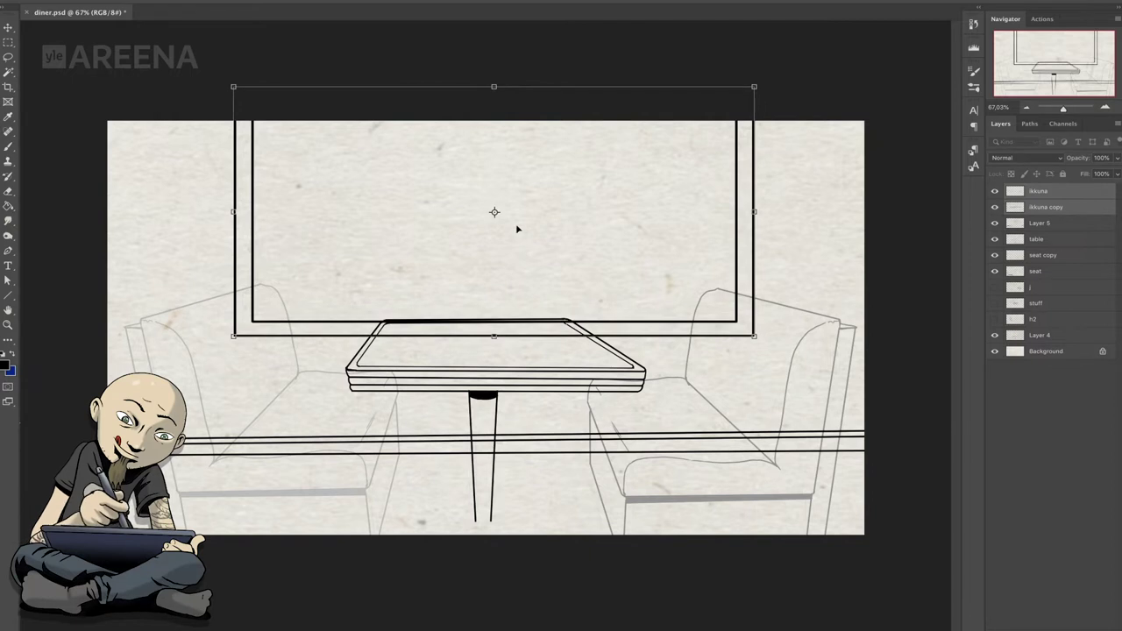
left_click_drag(233, 83, 203, 87)
key("Return")
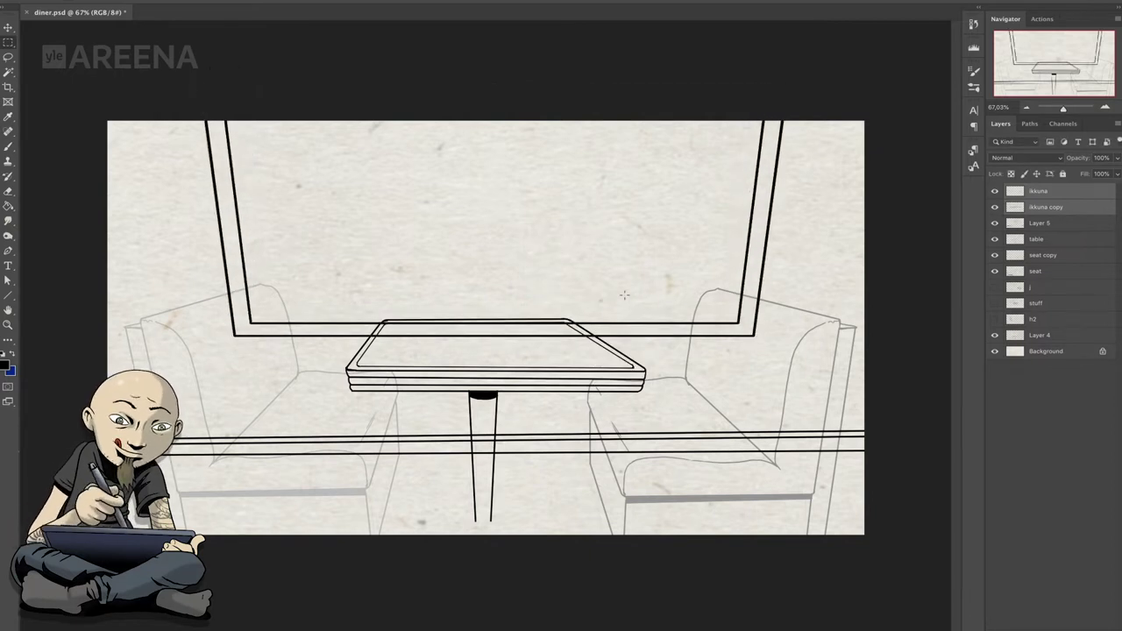
- Duplicate the inner frame and shrink the copy into a third, narrower window outline
left_click(1046, 207)
left_click(1117, 122)
left_click(995, 155)
key("Return")
key("ctrl+t")
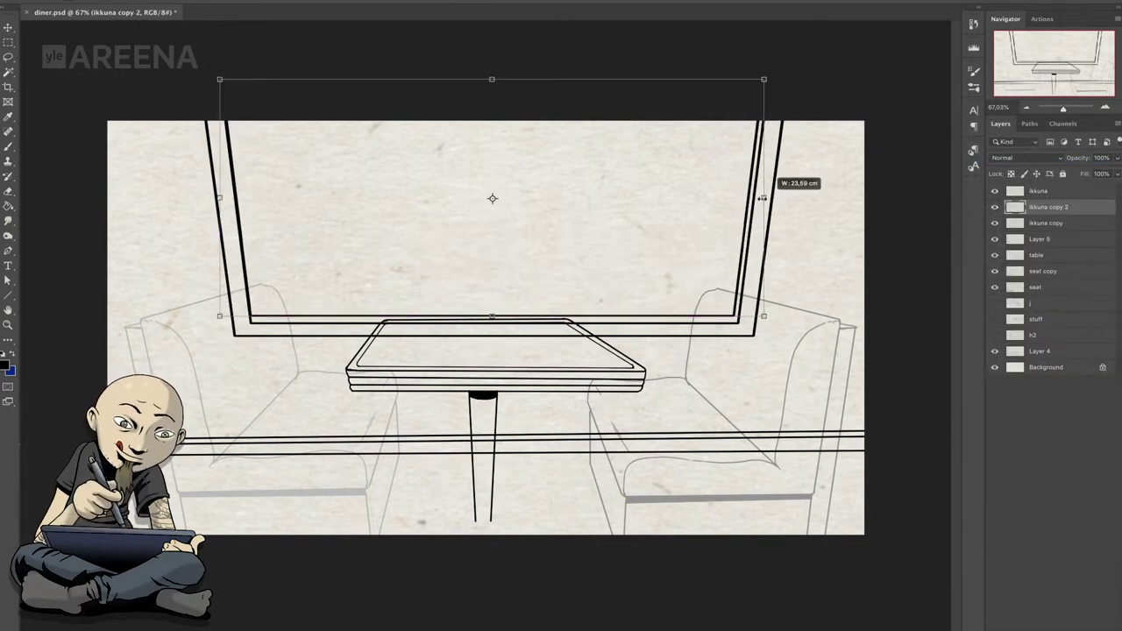
left_click_drag(780, 198, 757, 198)
left_click_drag(210, 198, 230, 198)
left_click_drag(496, 312, 496, 315)
key("Return")
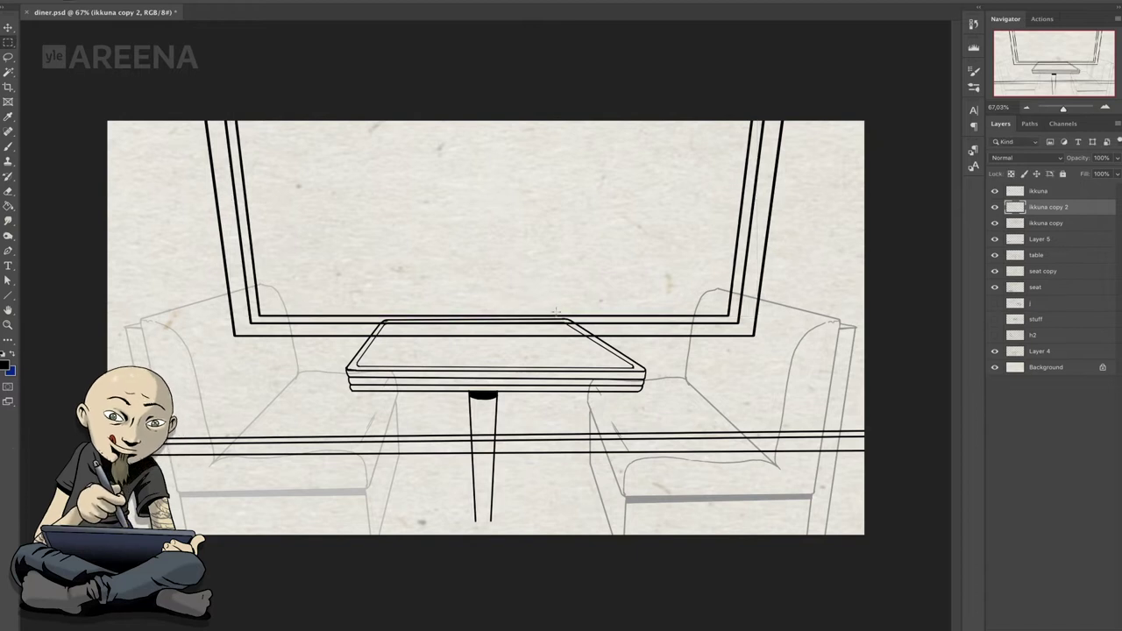
- Select all three window layers and group them as 'window'
left_click(1046, 223, "shift")
left_click(1039, 190, "shift")
left_click(1117, 123)
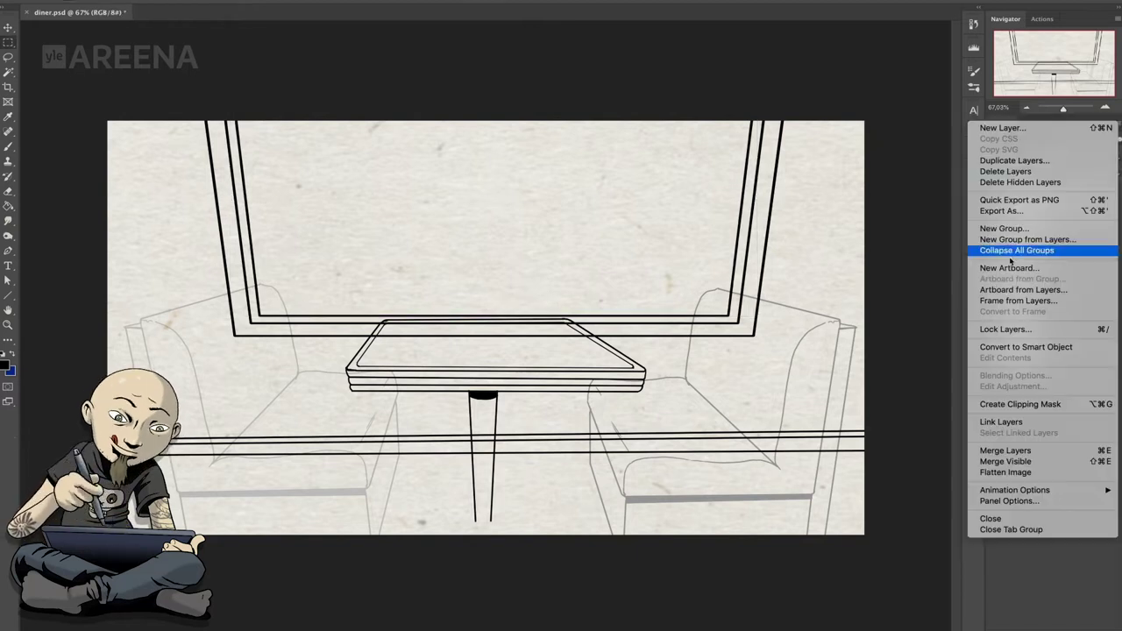
left_click(1021, 229)
- Group the layers as 'window', fade the group to 33% and the table lines to about half
key("Return")
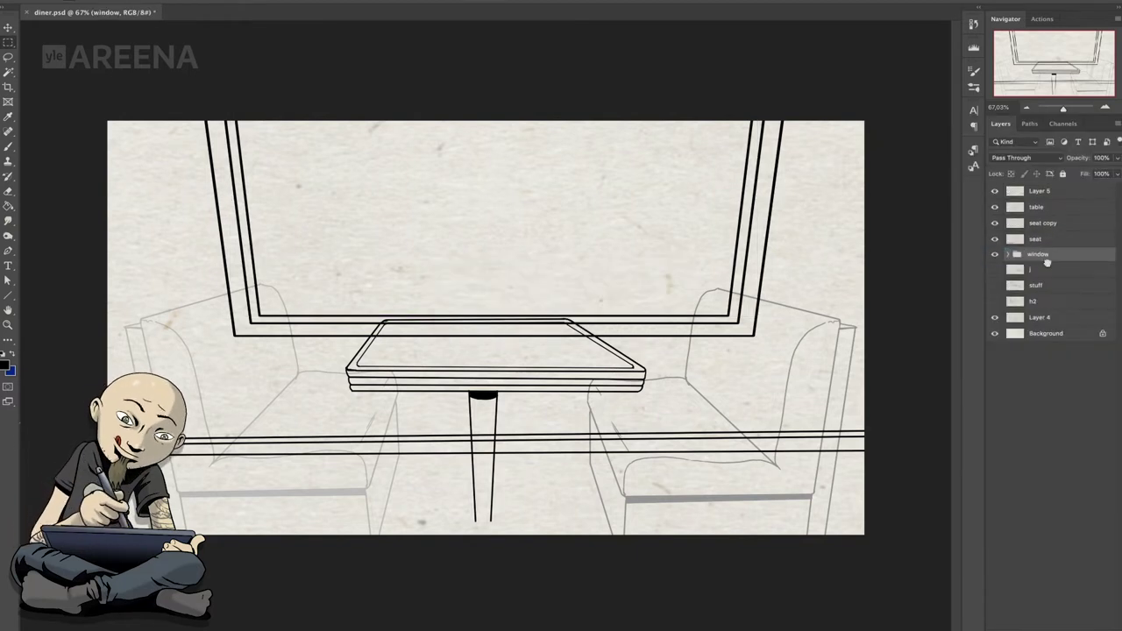
left_click(1116, 157)
left_click_drag(1117, 173, 1088, 176)
left_click(1039, 190)
left_click(1036, 206)
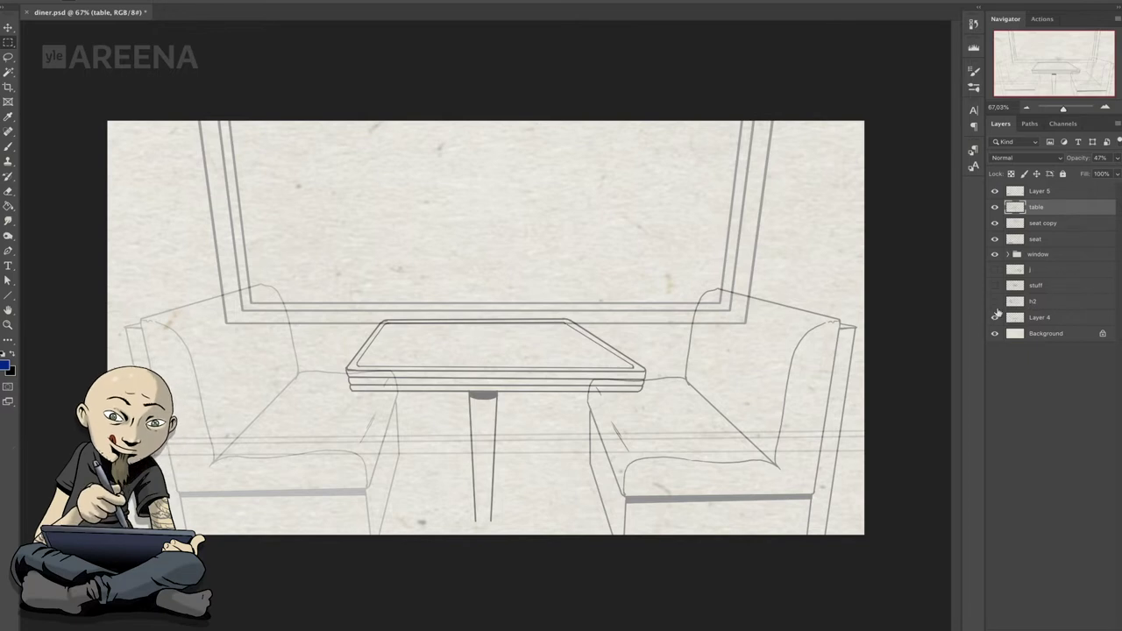
- Zoom in on the left booth, choose the inker brush preset and undo stray strokes
key("ctrl+plus")
key("ctrl+plus")
right_click(88, 24)
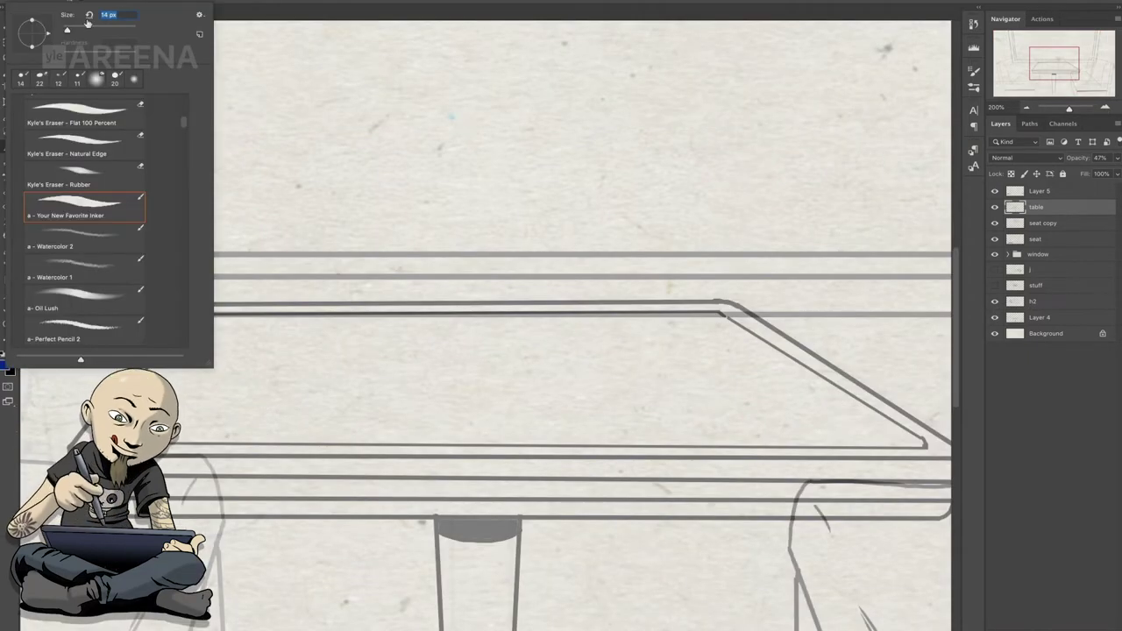
key("Return")
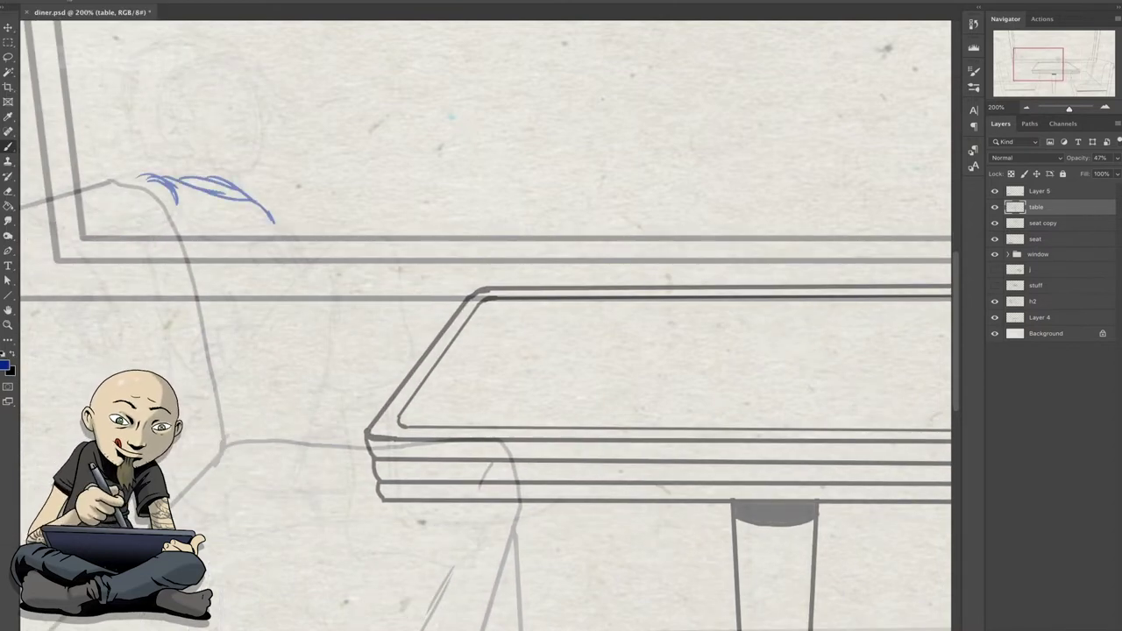
key("ctrl+z")
key("ctrl+z")
- Create a new layer named 'h'
left_click(1117, 124)
left_click(1008, 121)
type("h")
key("Return")
- Sketch the shoulder, arm on the booth back, back line, torso side and hanging hand
mouse_move(123, 176)
left_mouse_down()
mouse_move(167, 178)
mouse_move(289, 235)
left_mouse_up()
left_click_drag(438, 351, 522, 350)
mouse_move(88, 203)
left_mouse_down()
mouse_move(232, 171)
mouse_move(245, 206)
mouse_move(237, 368)
left_mouse_up()
left_click_drag(237, 281, 242, 407)
left_click_drag(340, 230, 367, 288)
left_click_drag(368, 230, 389, 272)
mouse_move(75, 201)
left_mouse_down()
mouse_move(84, 237)
mouse_move(145, 326)
left_mouse_up()
left_click_drag(93, 252, 147, 322)
left_click_drag(150, 329, 189, 294)
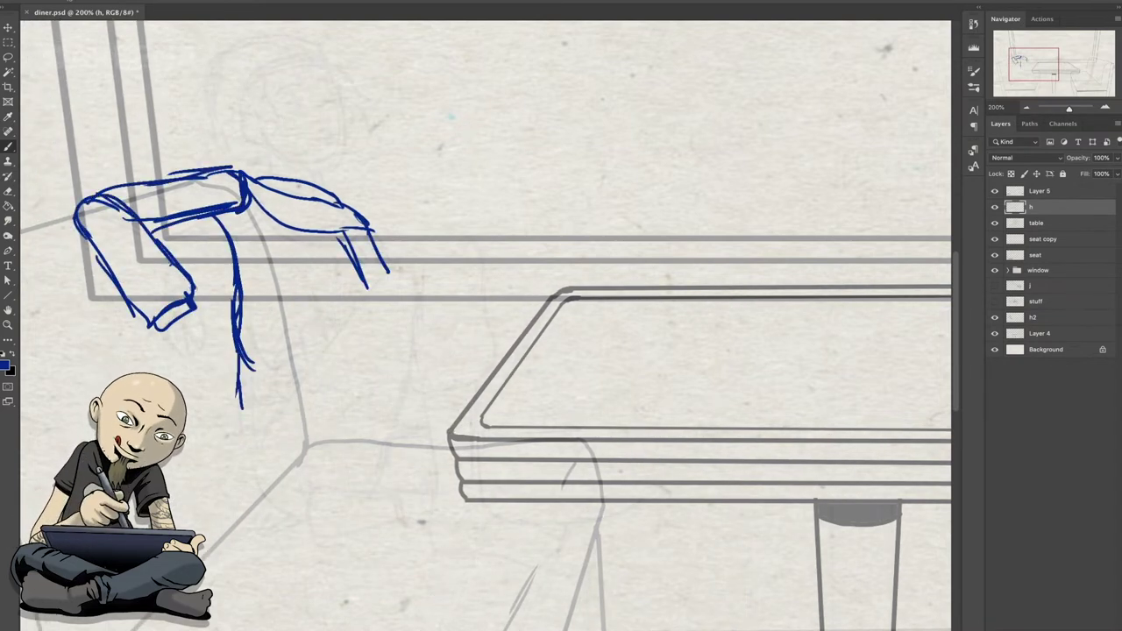
- Sketch the thigh, lower leg, raised knee, shin and feet of the reclining figure
left_click_drag(238, 368, 284, 519)
left_click_drag(263, 434, 390, 412)
left_click_drag(420, 350, 271, 518)
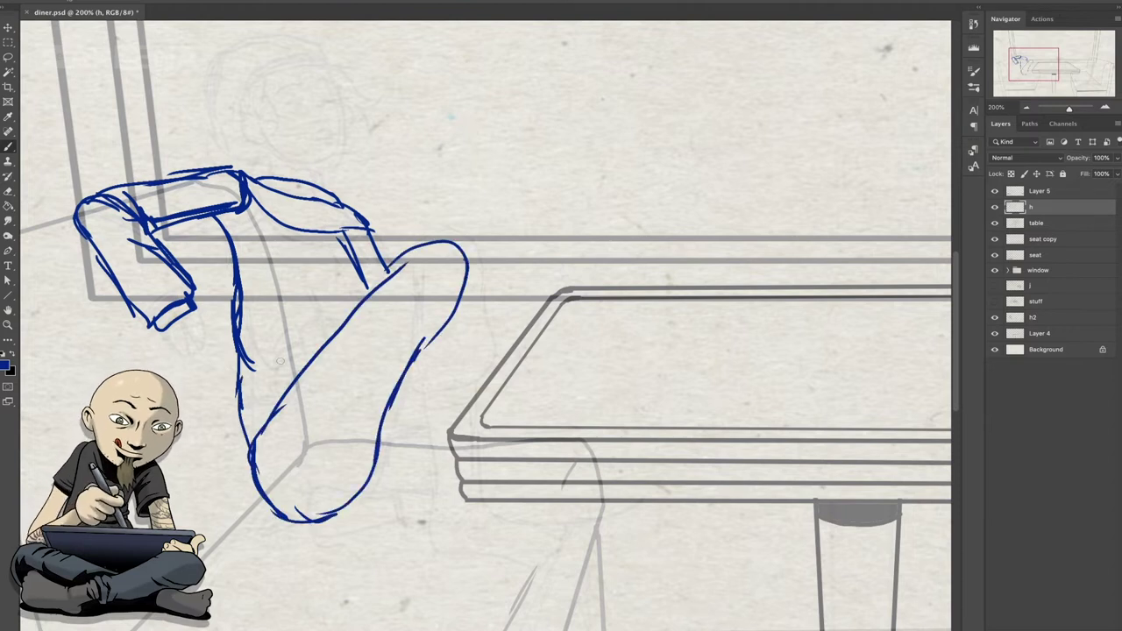
left_click_drag(414, 270, 411, 399)
left_click_drag(470, 263, 482, 385)
mouse_move(421, 408)
left_mouse_down()
mouse_move(478, 399)
mouse_move(434, 508)
left_mouse_up()
mouse_move(473, 416)
left_mouse_down()
mouse_move(473, 513)
mouse_move(552, 565)
left_mouse_up()
left_click_drag(378, 411, 477, 412)
mouse_move(473, 419)
left_mouse_down()
mouse_move(477, 504)
mouse_move(600, 434)
left_mouse_up()
left_click_drag(366, 484, 574, 443)
- Hide the table lines and sketch the head with band, eye, mouth, hair and ear
left_click(993, 222)
left_click_drag(259, 64, 302, 168)
mouse_move(267, 55)
left_mouse_down()
mouse_move(344, 123)
mouse_move(298, 42)
left_mouse_up()
left_click_drag(285, 105, 344, 100)
left_click_drag(308, 136, 326, 131)
left_click_drag(328, 54, 263, 151)
left_click_drag(256, 100, 259, 125)
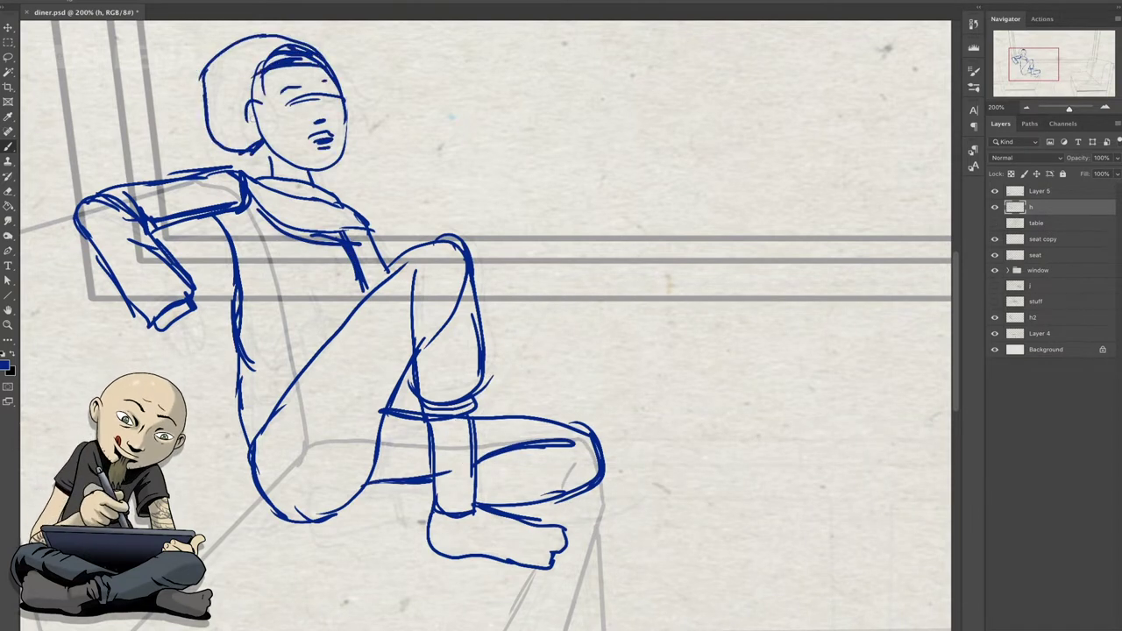
- Sketch the hand resting on the knee, the second foot and the boot's shin lines
mouse_move(324, 320)
left_mouse_down()
mouse_move(262, 372)
mouse_move(229, 456)
left_mouse_up()
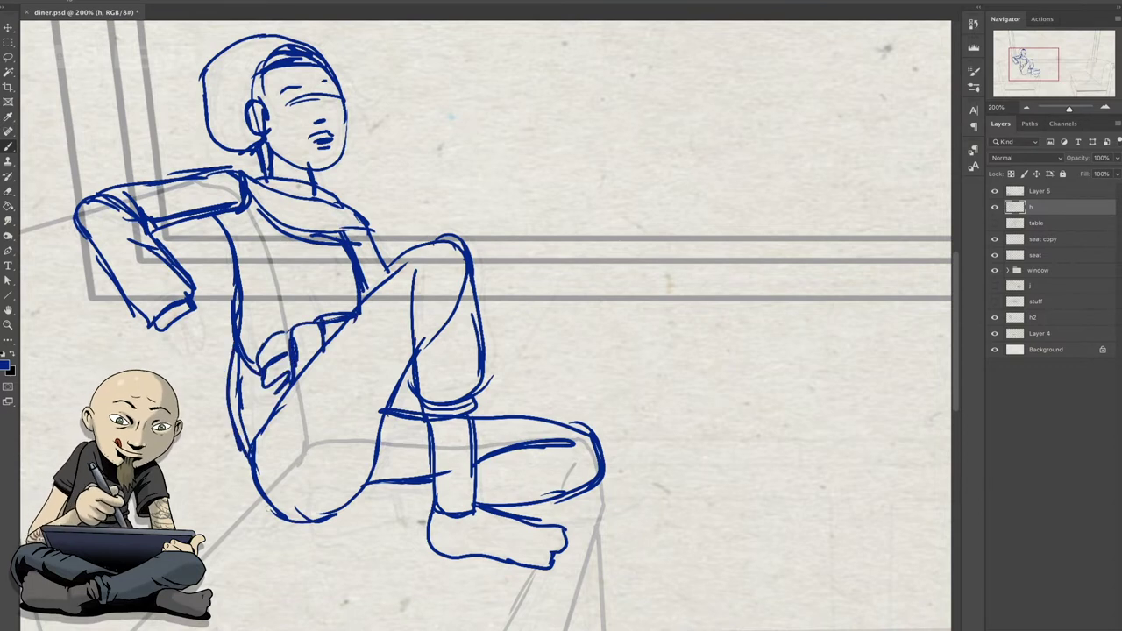
left_click_drag(263, 508, 393, 486)
left_click_drag(392, 486, 400, 524)
left_click_drag(307, 517, 320, 561)
left_click_drag(323, 559, 433, 514)
left_click_drag(429, 482, 430, 510)
left_click_drag(384, 422, 377, 480)
left_click_drag(390, 426, 388, 482)
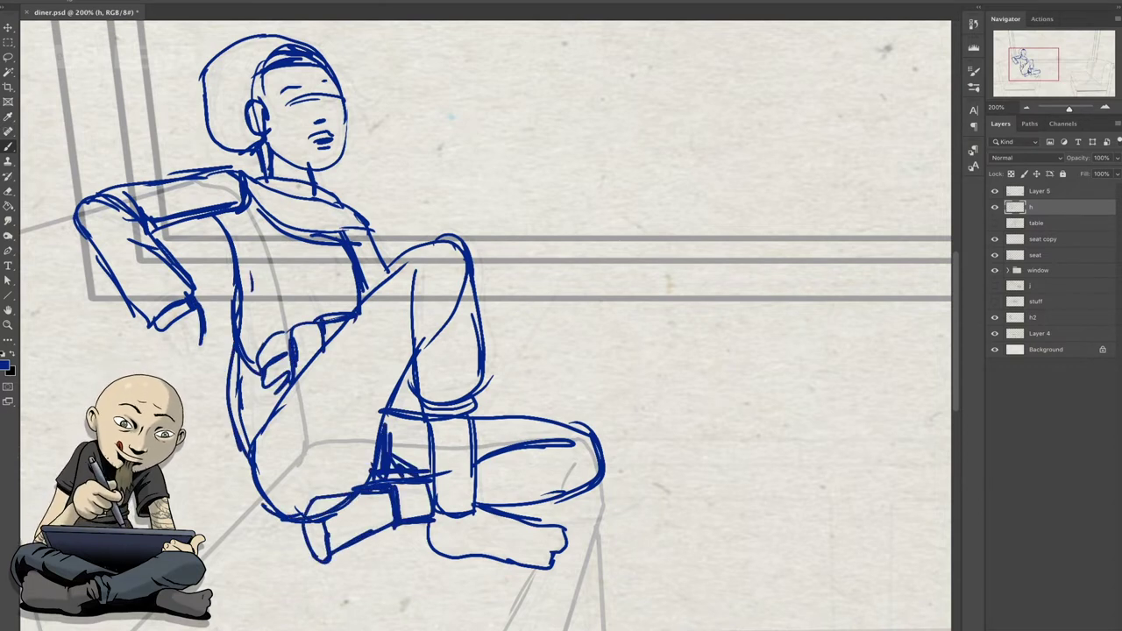
- Redraw the left arm and fist and add torso, collar and chest lines
left_click_drag(184, 331, 158, 363)
left_click_drag(81, 236, 140, 351)
left_click_drag(158, 229, 230, 221)
left_click_drag(219, 227, 233, 311)
left_click_drag(293, 223, 358, 212)
left_click_drag(303, 312, 318, 248)
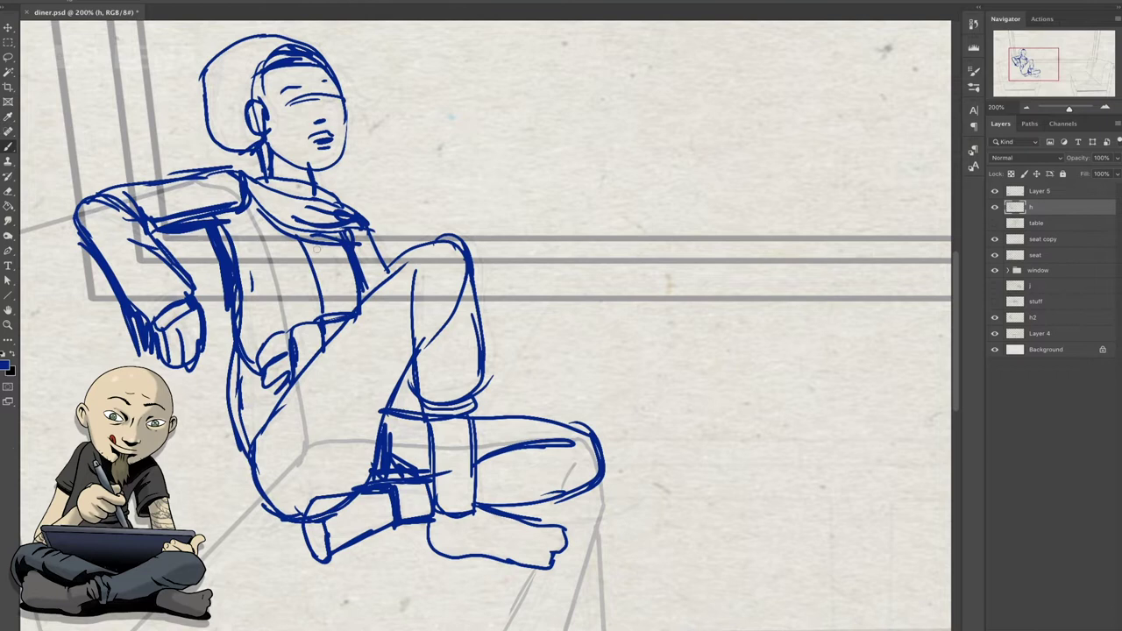
left_click_drag(291, 386, 259, 458)
- Hatch the boot, redraw the right knee and foot, and add a cuff and torso mark
left_click_drag(412, 391, 355, 486)
left_click_drag(513, 438, 530, 505)
left_click_drag(477, 408, 596, 454)
left_click_drag(487, 420, 554, 414)
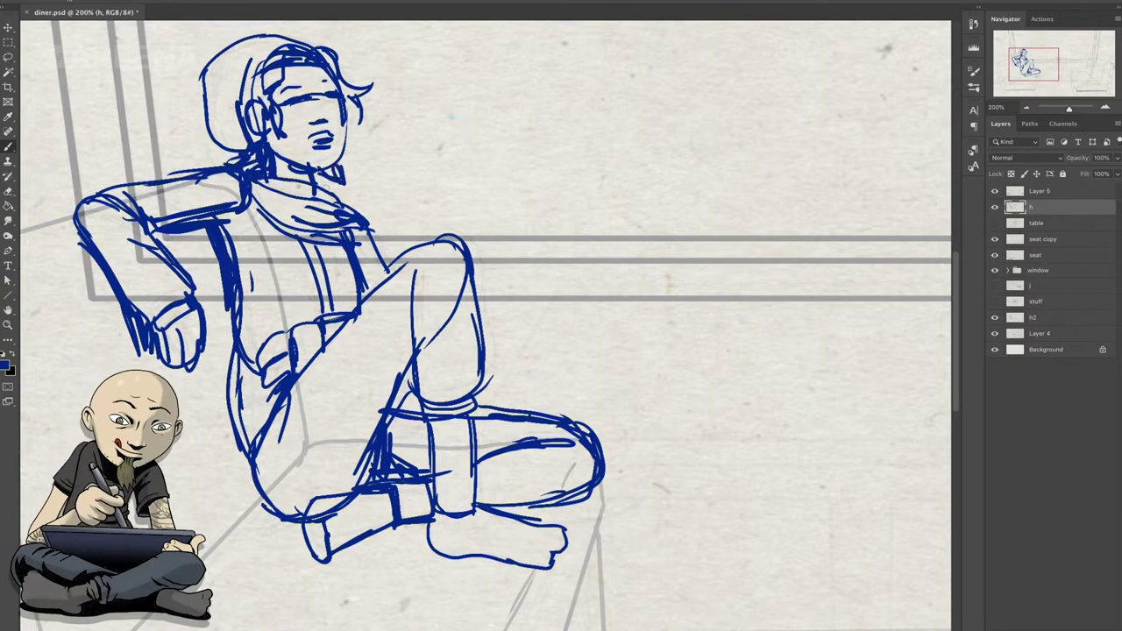
left_click_drag(126, 309, 191, 291)
left_click_drag(252, 308, 276, 320)
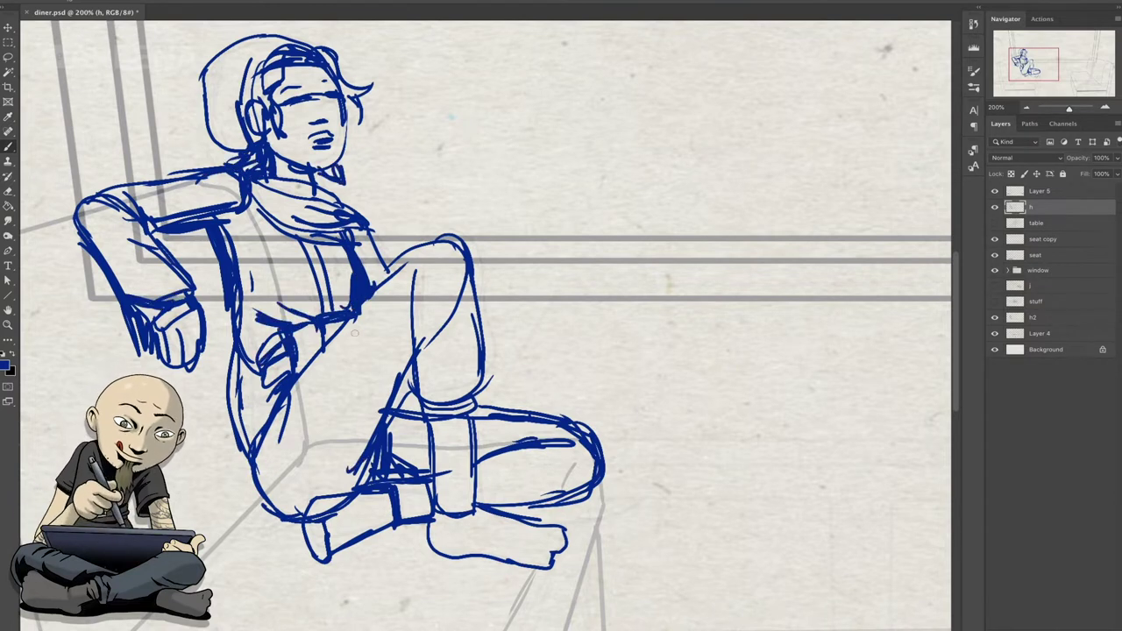
- Set the sketch layer to 25% opacity and add a new layer named 'hope'
key("2")
key("5")
left_click(1117, 123)
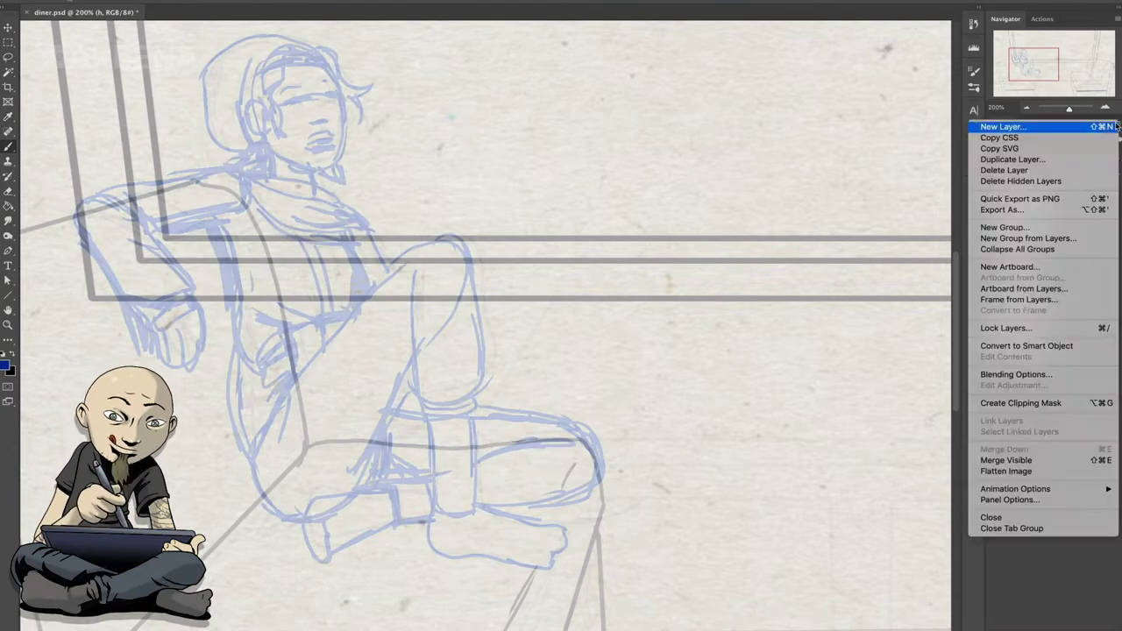
left_click(1008, 126)
left_click(778, 315)
- With the inker brush, zoom to the face and ink wavy hair, cheek and jaw contours
right_click(124, 27)
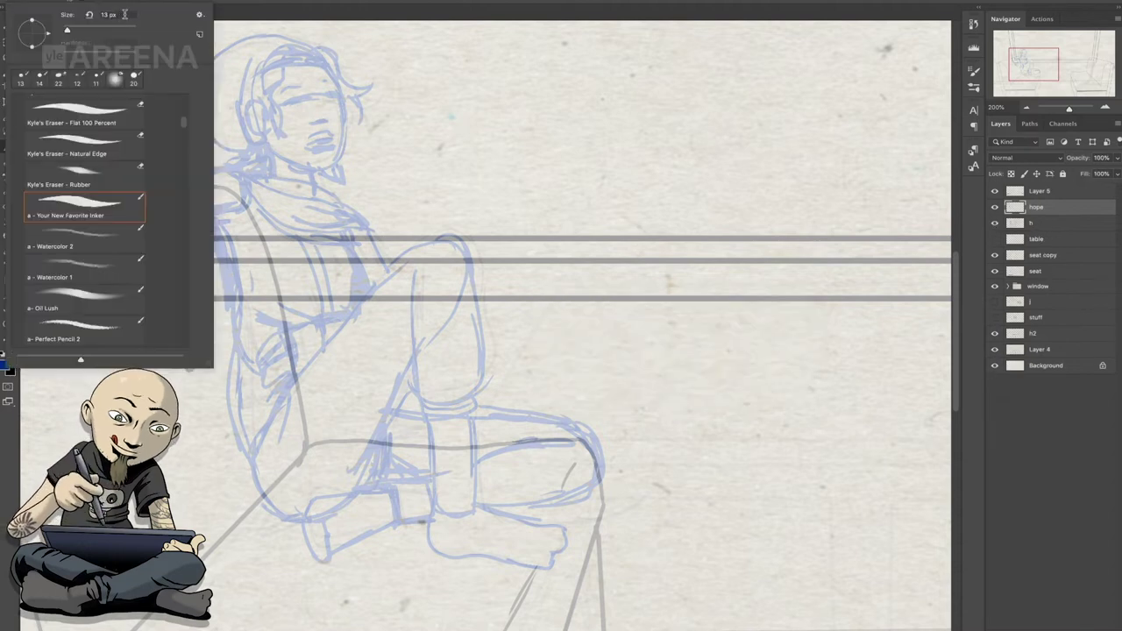
key("Return")
left_click(175, 79, "ctrl")
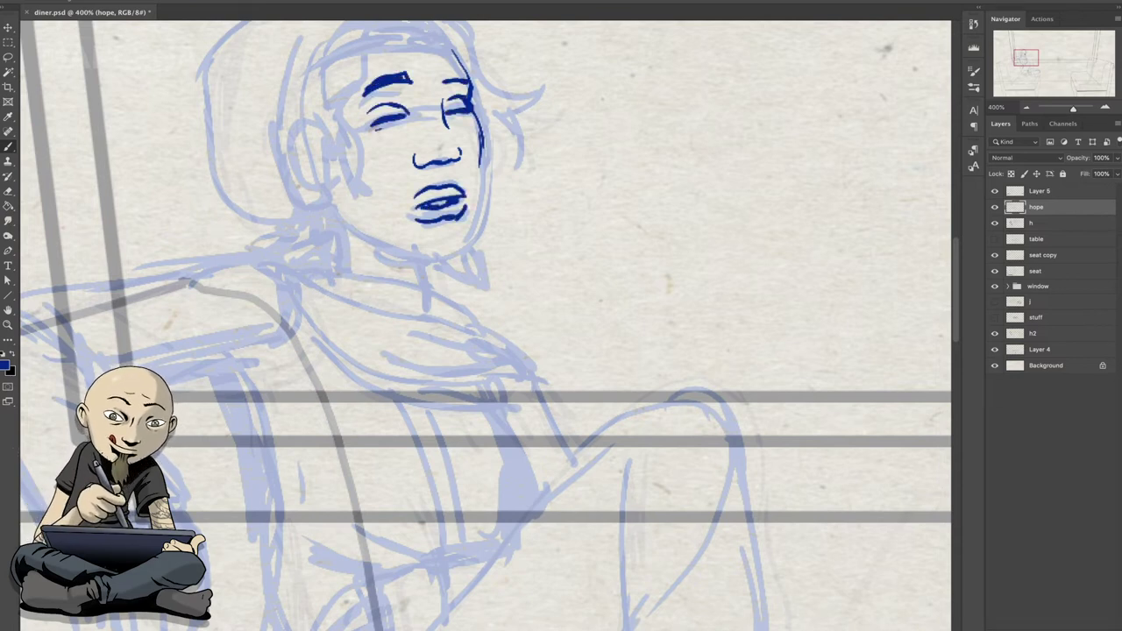
left_click_drag(363, 46, 377, 209)
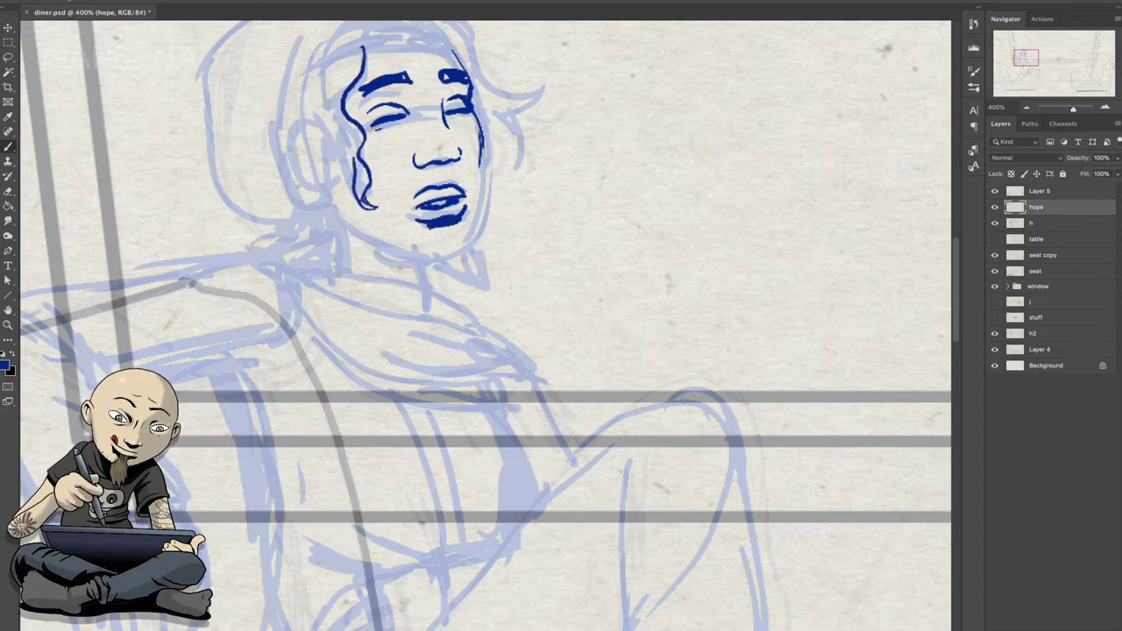
left_click_drag(354, 165, 296, 93)
left_click_drag(331, 220, 352, 291)
left_click_drag(302, 224, 282, 267)
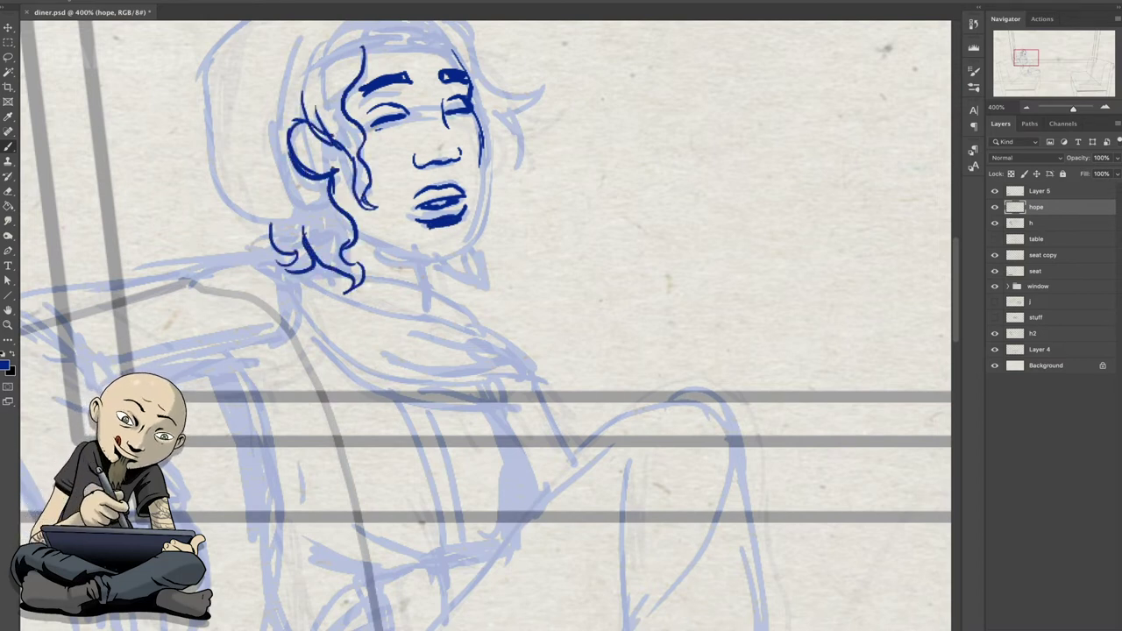
left_click_drag(206, 149, 289, 218)
left_click_drag(288, 214, 326, 198)
left_click_drag(481, 172, 388, 249)
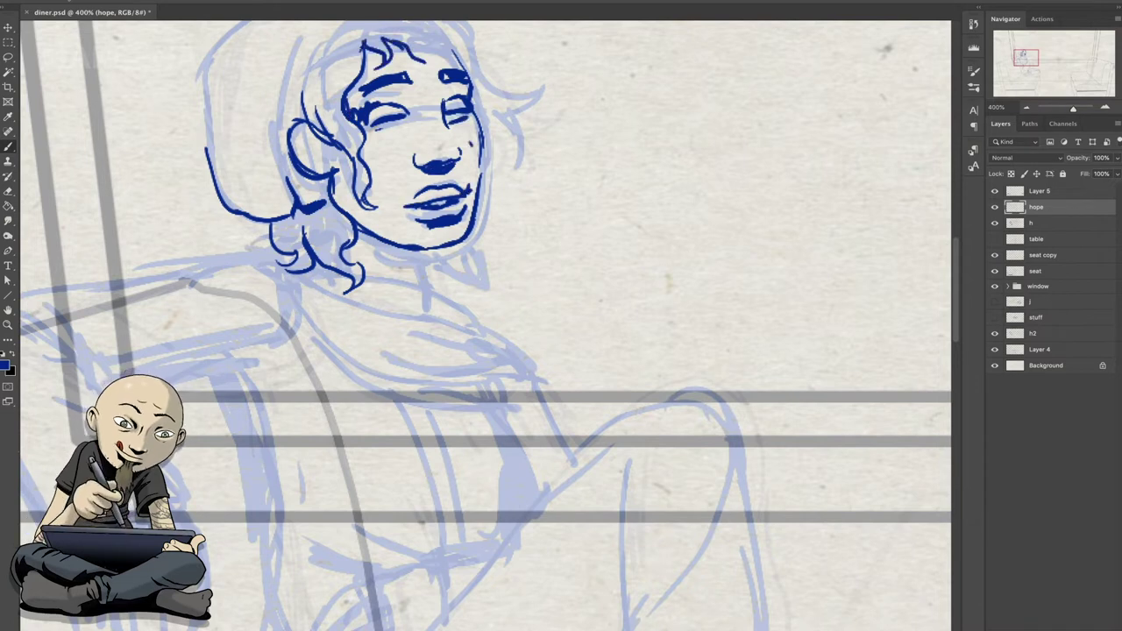
- Ink the top and right-side hair, neck line, head contour and beanie outlines
scroll(482, 263, "up", 2)
left_click_drag(443, 75, 482, 123)
left_click_drag(484, 178, 504, 305)
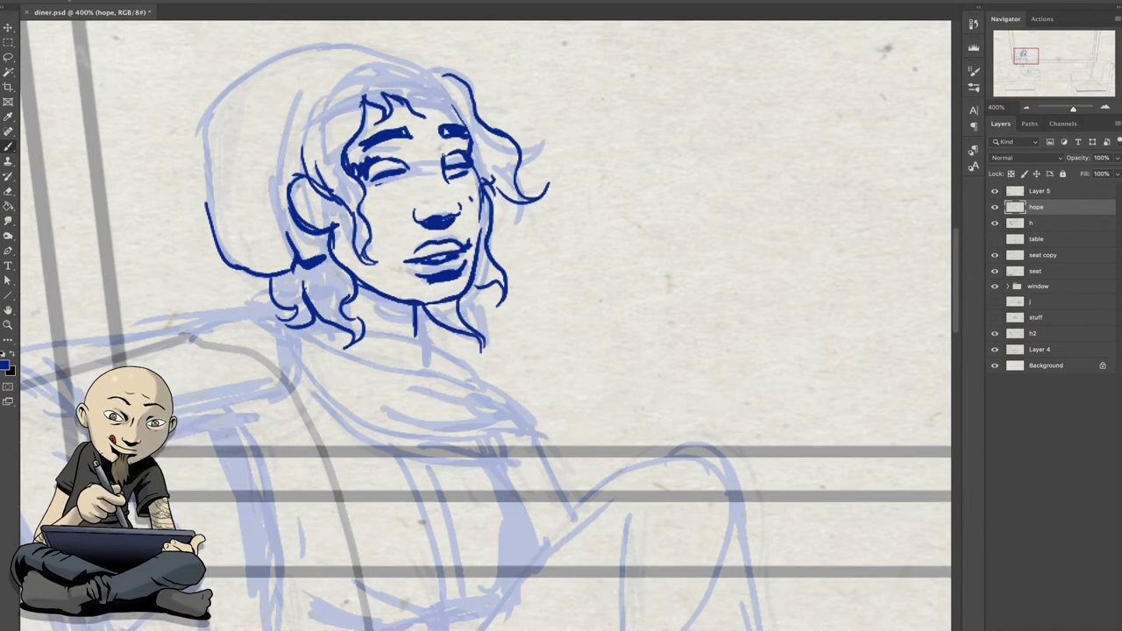
left_click_drag(365, 335, 424, 333)
mouse_move(347, 77)
left_mouse_down()
mouse_move(287, 180)
mouse_move(517, 70)
left_mouse_up()
mouse_move(412, 48)
left_mouse_down()
mouse_move(281, 105)
mouse_move(263, 263)
left_mouse_up()
left_click_drag(264, 145, 284, 174)
mouse_move(368, 42)
left_mouse_down()
mouse_move(280, 46)
mouse_move(230, 277)
left_mouse_up()
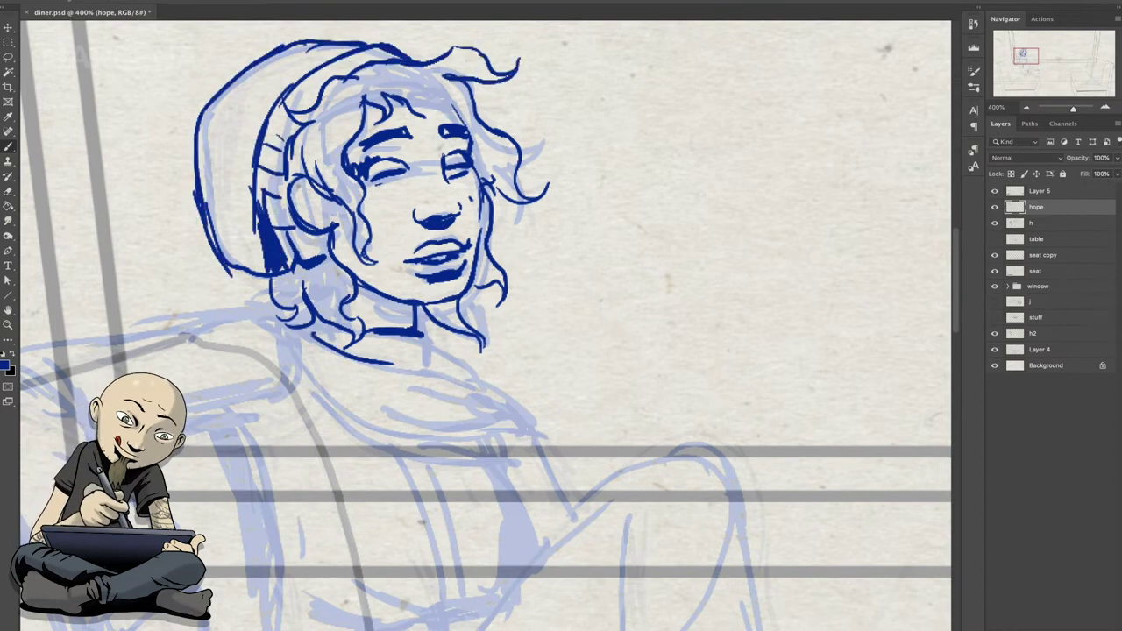
- Ink the collar, shoulder and torso contours with fold hatching
left_click_drag(455, 334, 377, 368)
left_click_drag(245, 308, 530, 442)
left_click_drag(473, 410, 543, 447)
left_click_drag(469, 388, 534, 412)
left_click_drag(455, 368, 504, 385)
left_click_drag(256, 298, 221, 308)
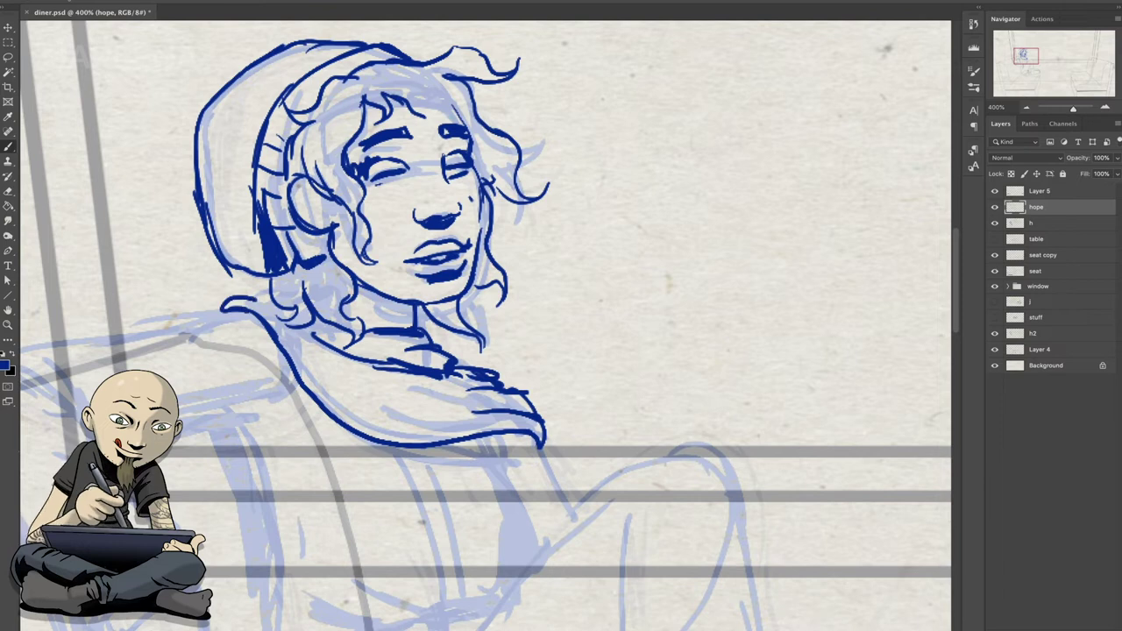
- Save the file, then ink the elbow, sleeve edges and long body line of the arm
left_click(131, 47)
mouse_move(39, 359)
left_mouse_down()
mouse_move(145, 294)
mouse_move(199, 366)
left_mouse_up()
mouse_move(200, 302)
left_mouse_down()
mouse_move(212, 361)
mouse_move(394, 331)
left_mouse_up()
left_click_drag(326, 349, 377, 526)
left_click_drag(114, 289, 57, 323)
left_click_drag(92, 289, 297, 252)
scroll(297, 251, "down", 5)
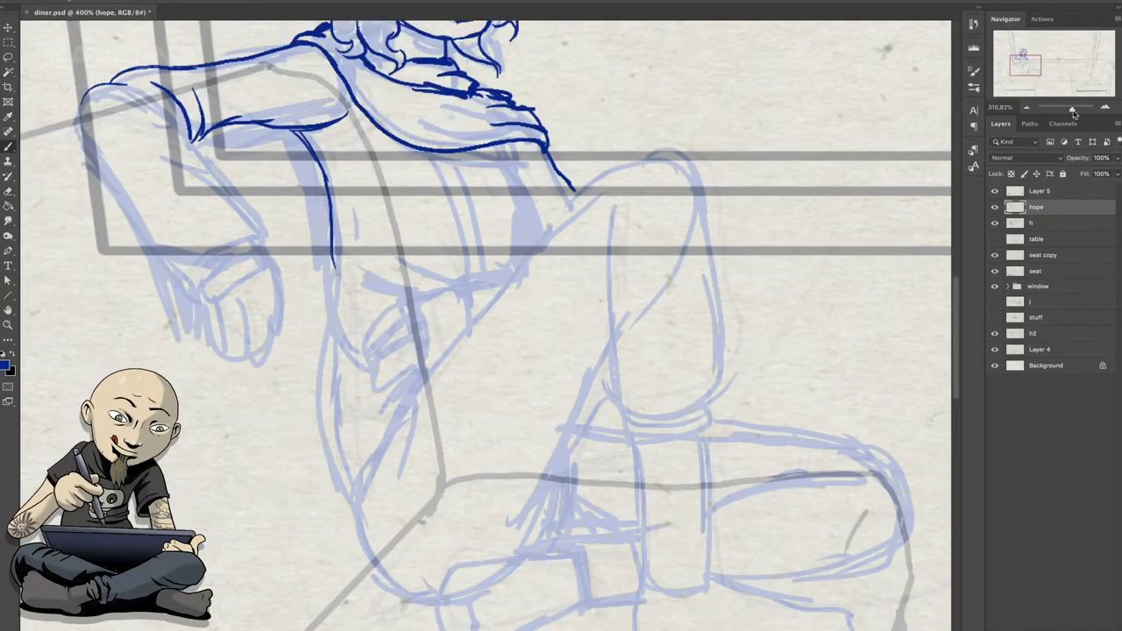
- Fade the seat layer to 13% opacity and return to the hope layer
left_click(1036, 271)
left_click_drag(1116, 158, 1057, 282)
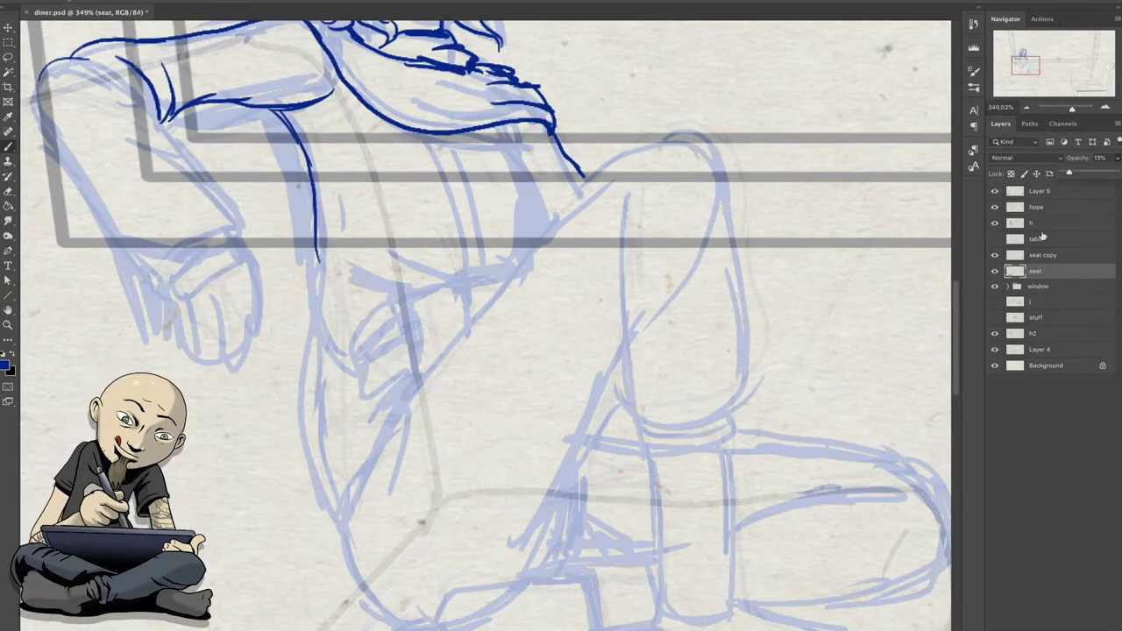
left_click(1038, 285)
left_click(1036, 207)
scroll(570, 184, "down", 2)
- Ink Hope's raised knee in blue, with its outline, inner crease and hatching
mouse_move(609, 111)
left_mouse_down()
mouse_move(724, 151)
mouse_move(614, 326)
mouse_move(718, 372)
left_mouse_up()
left_click_drag(685, 172, 662, 230)
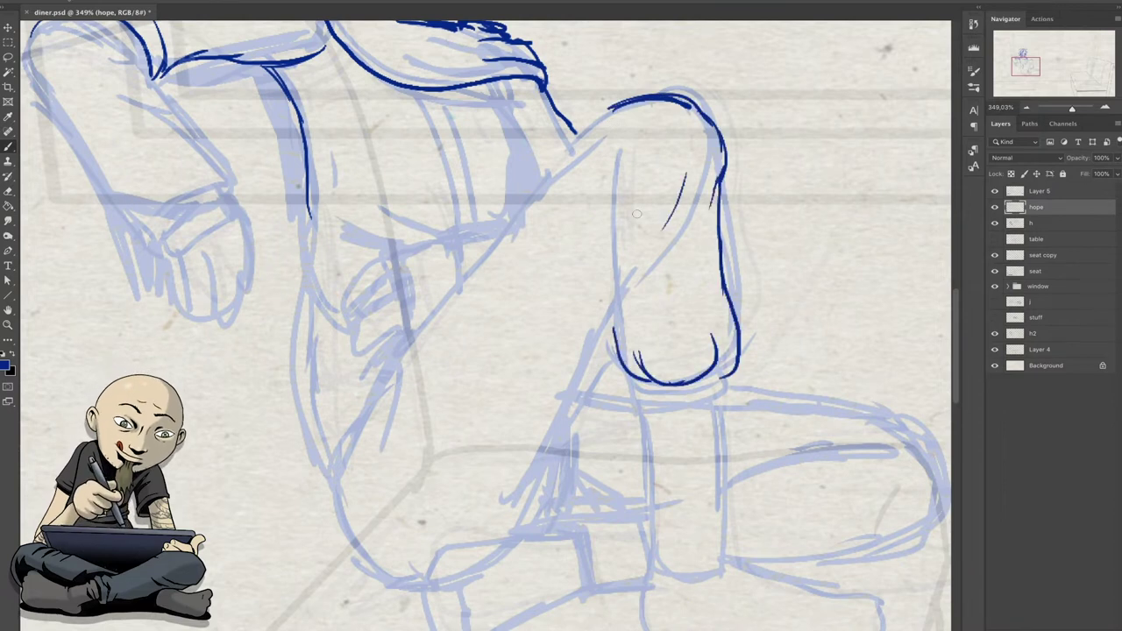
left_click_drag(624, 140, 613, 328)
left_click_drag(591, 153, 609, 261)
mouse_move(613, 105)
left_mouse_down()
mouse_move(543, 171)
mouse_move(342, 500)
left_mouse_up()
scroll(342, 500, "down", 3)
- Ink the thigh, both shin lines, the foot and the shoe outline
left_click_drag(594, 256, 489, 473)
left_click_drag(515, 430, 470, 475)
left_click_drag(565, 455, 578, 524)
left_click_drag(531, 465, 567, 458)
left_click_drag(436, 515, 491, 568)
left_click_drag(438, 491, 517, 461)
mouse_move(508, 473)
left_mouse_down()
mouse_move(507, 556)
mouse_move(626, 524)
left_mouse_up()
- Finish the shoe, then ink the shins, foot outline, right thigh and calf
left_click_drag(614, 326, 708, 323)
left_click_drag(704, 333, 698, 513)
mouse_move(620, 337)
left_mouse_down()
mouse_move(648, 522)
mouse_move(761, 598)
mouse_move(854, 543)
left_mouse_up()
left_click_drag(701, 507, 823, 533)
mouse_move(712, 425)
left_mouse_down()
mouse_move(858, 391)
mouse_move(740, 510)
left_mouse_up()
left_click_drag(749, 346, 889, 373)
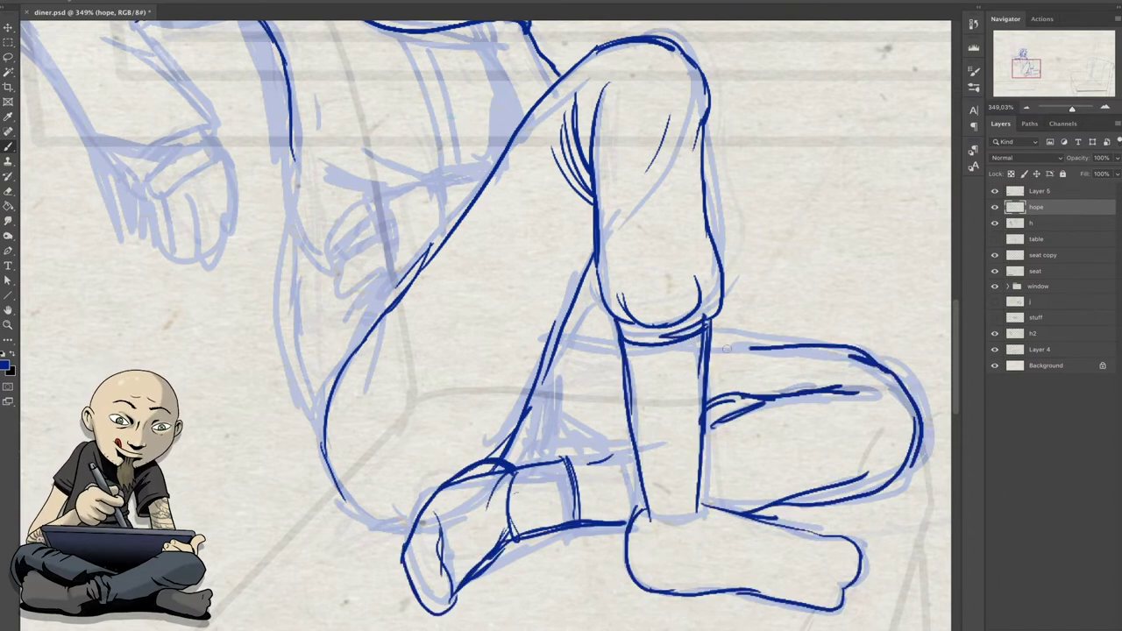
left_click_drag(548, 342, 761, 351)
- Ink Hope's hand, wrist, shirt line, left arm and left hand
left_click_drag(613, 263, 622, 434)
left_click_drag(412, 369, 394, 447)
left_click_drag(403, 349, 508, 326)
left_click_drag(419, 207, 458, 326)
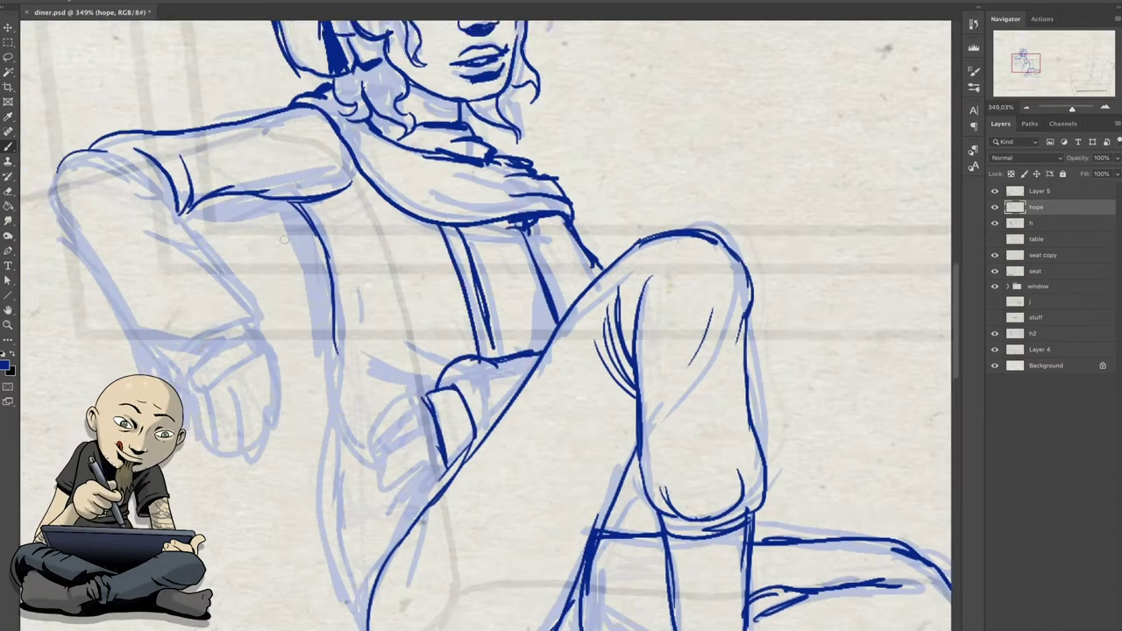
left_click_drag(131, 154, 250, 306)
left_click_drag(176, 302, 258, 359)
left_click_drag(206, 364, 237, 438)
- Ink the lower hand and its fingers, then the torso and shoulder
left_click_drag(263, 320, 250, 433)
mouse_move(385, 460)
left_mouse_down()
mouse_move(438, 425)
mouse_move(434, 377)
left_mouse_up()
left_click_drag(333, 324, 368, 613)
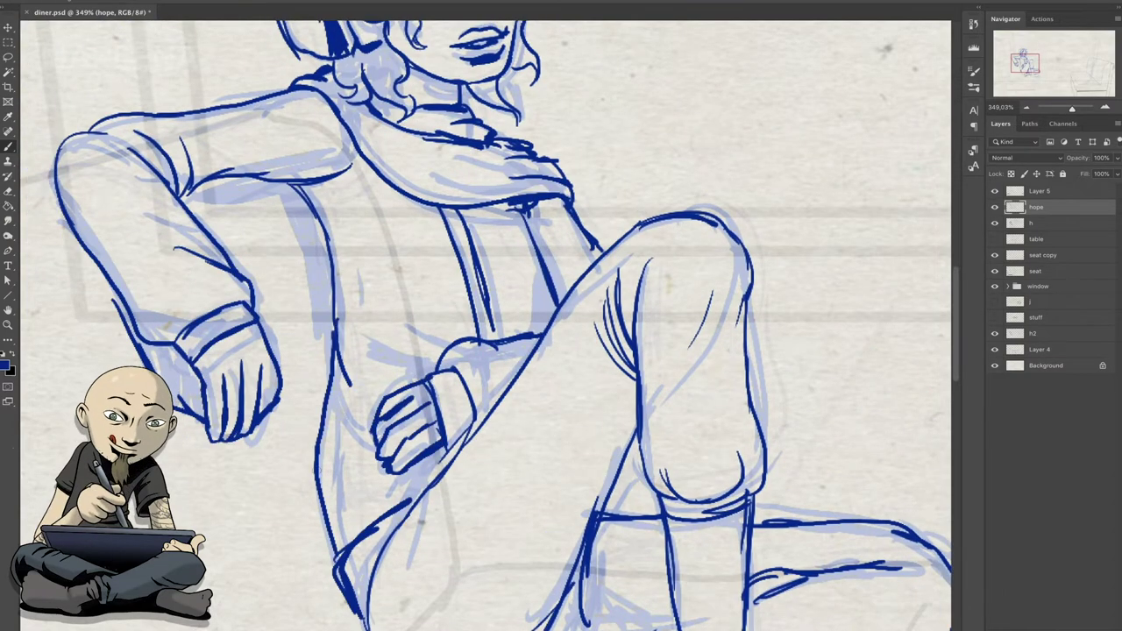
left_click_drag(250, 184, 324, 342)
left_click_drag(465, 206, 535, 241)
left_click_drag(342, 127, 377, 175)
- Ink the shoes, feet, floor line and shading strokes under the feet
left_click_drag(526, 395, 456, 201)
mouse_move(399, 495)
left_mouse_down()
mouse_move(359, 578)
mouse_move(552, 461)
left_mouse_up()
left_click_drag(245, 501, 369, 472)
mouse_move(560, 548)
left_mouse_down()
mouse_move(688, 537)
mouse_move(762, 547)
left_mouse_up()
left_click_drag(526, 531, 605, 517)
left_click_drag(705, 459, 863, 429)
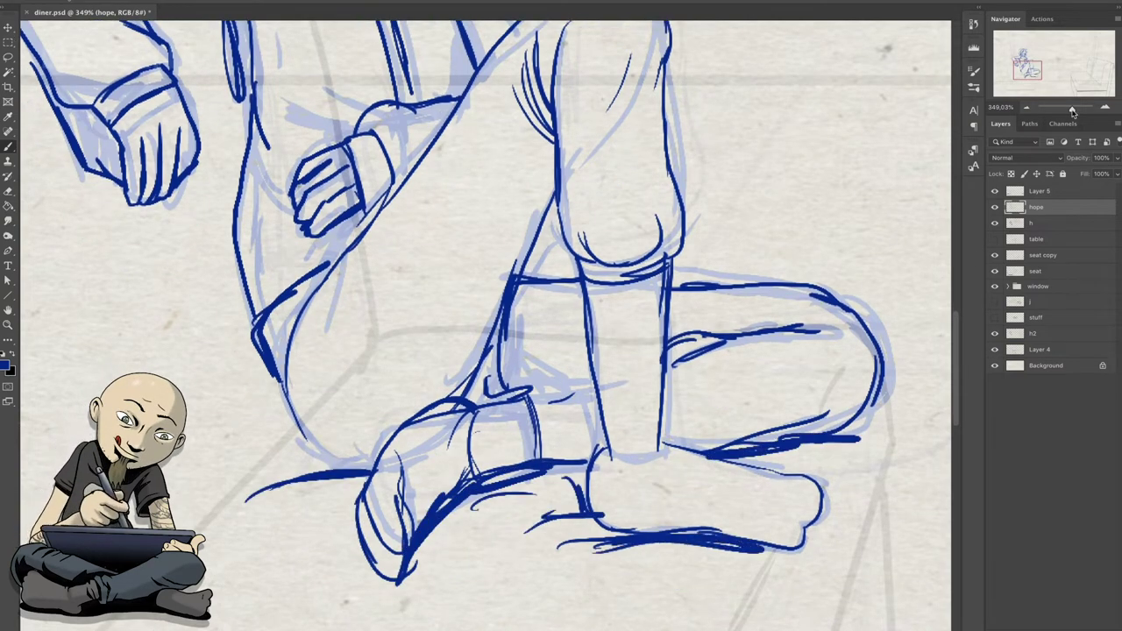
- Add a torso stroke and the left elbow and sleeve, then zoom out to check
scroll(482, 324, "down", 5)
left_click_drag(394, 364, 424, 469)
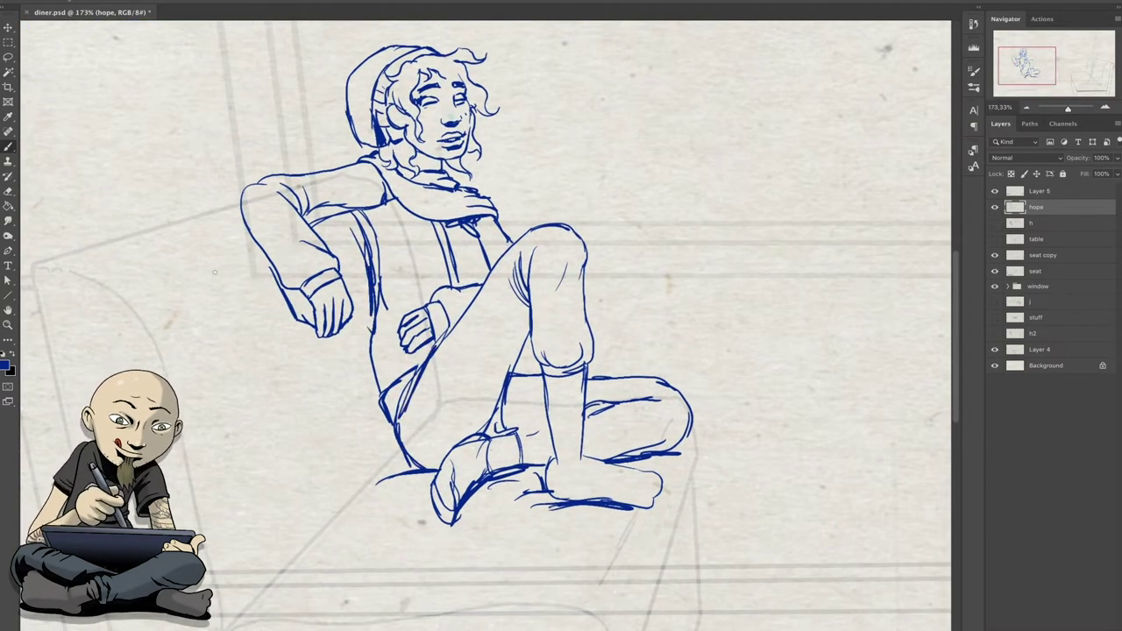
left_click_drag(263, 254, 188, 269)
left_click_drag(267, 239, 213, 254)
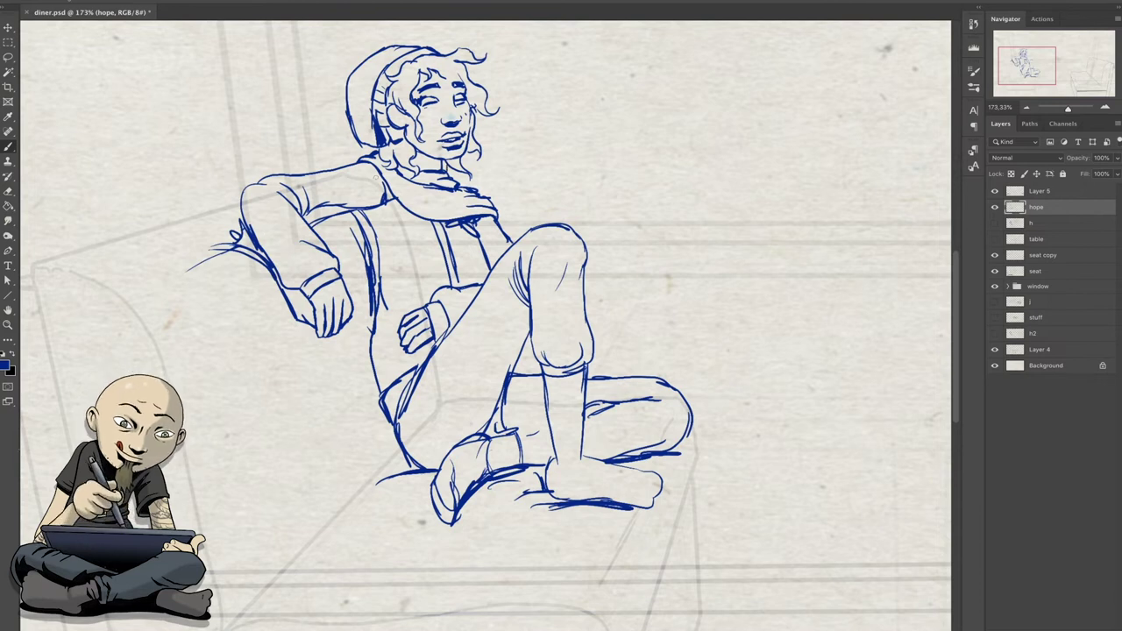
scroll(570, 421, "down", 2)
scroll(570, 421, "up", 2)
scroll(526, 315, "down", 3)
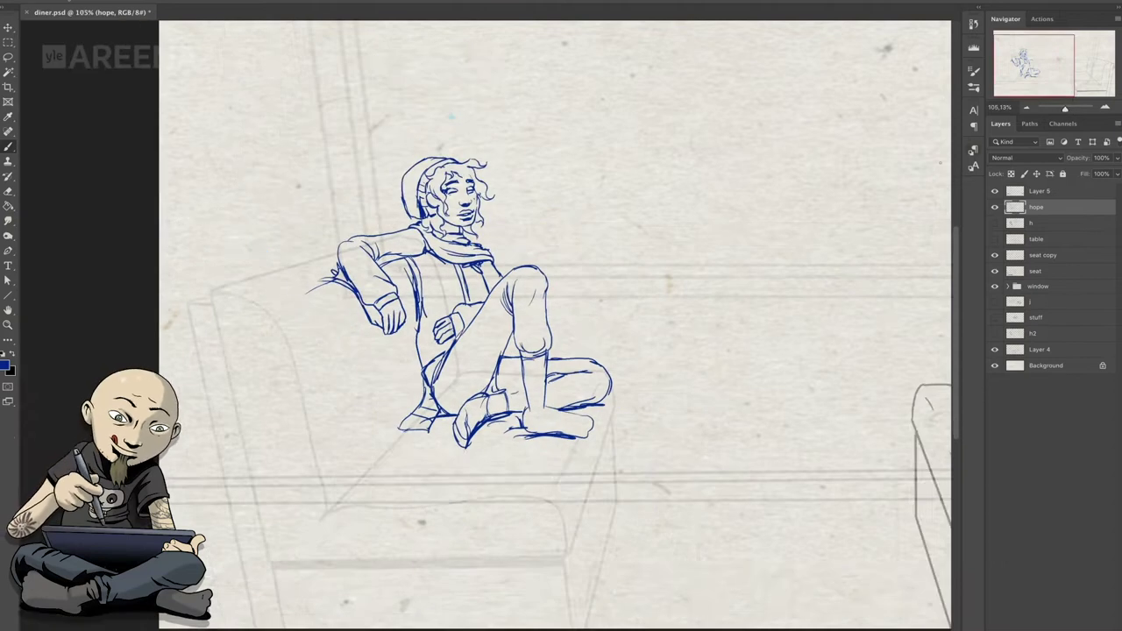
- Show the table layer as a faint guide and create a new layer named JOY
left_click(1043, 239)
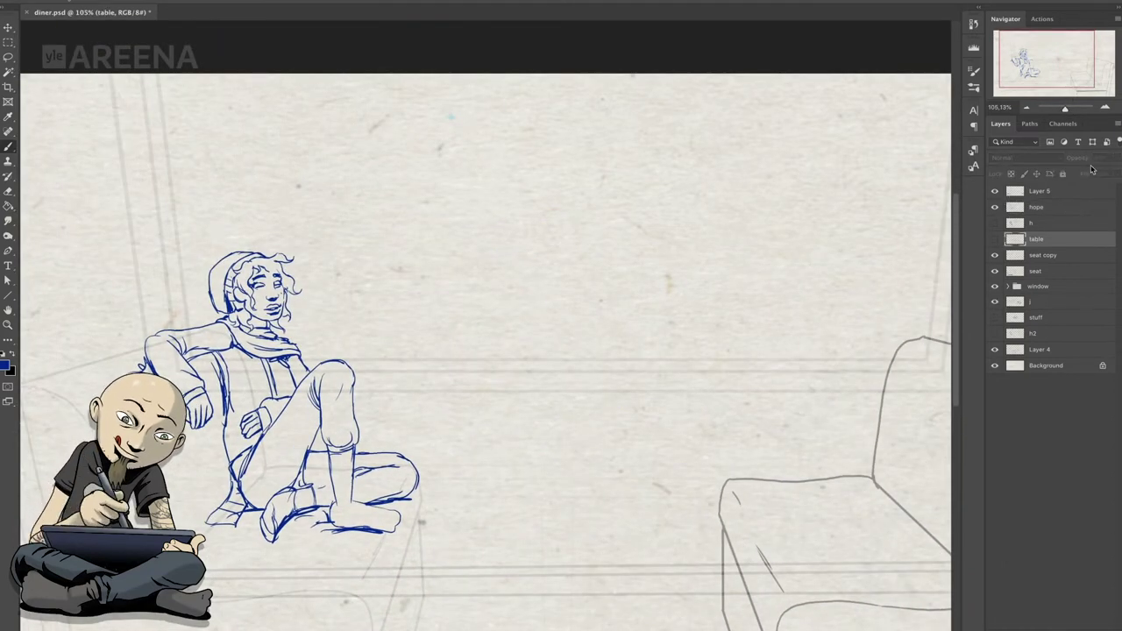
left_click(993, 239)
left_click_drag(1086, 174, 1071, 174)
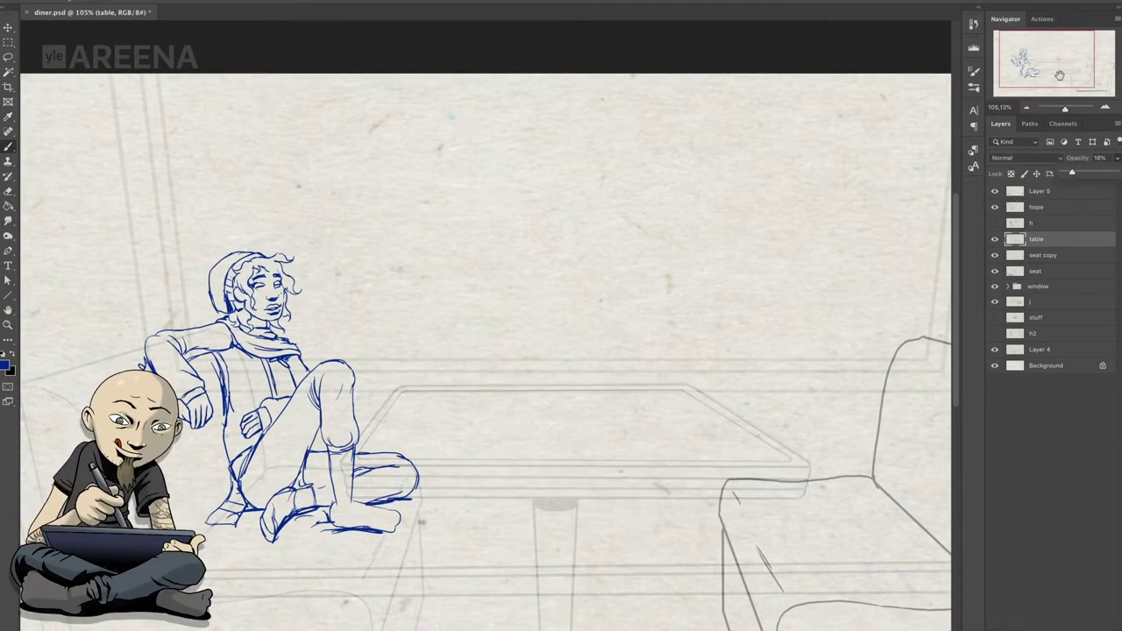
left_click_drag(1059, 74, 1065, 80)
key("ctrl+shift+n")
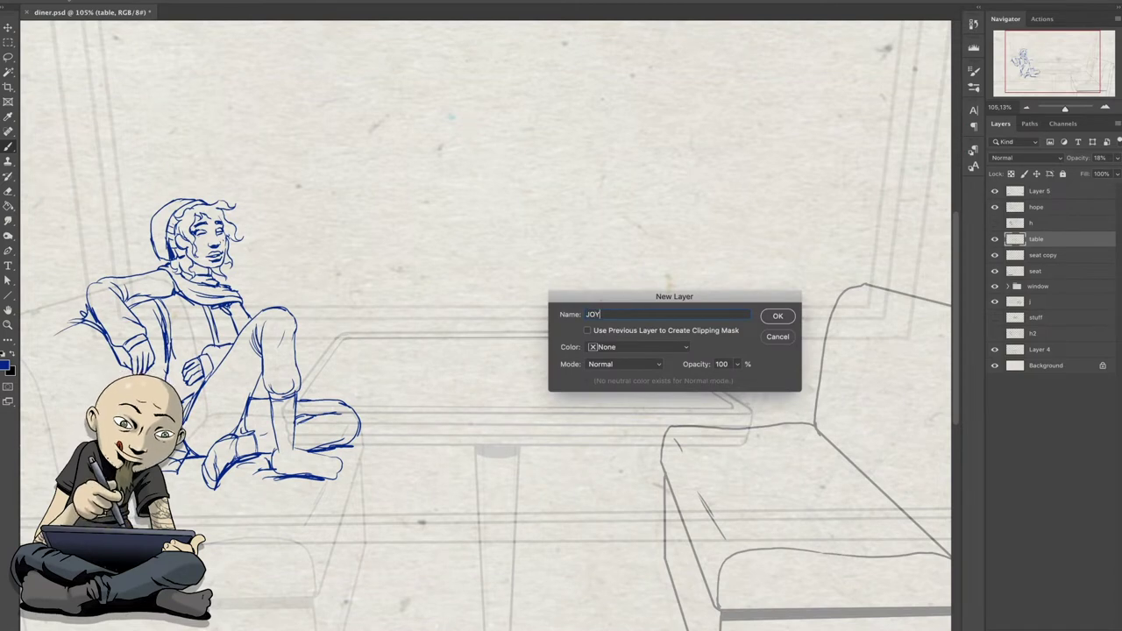
key("Return")
key("Return")
- Sketch Joy's oval head and shoulders in blue in the right booth
scroll(561, 315, "up", 3)
left_click_drag(692, 317, 759, 315)
scroll(561, 316, "up", 3)
mouse_move(416, 192)
left_mouse_down()
mouse_move(464, 144)
mouse_move(519, 176)
left_mouse_up()
left_click_drag(509, 155, 562, 142)
mouse_move(566, 155)
left_mouse_down()
mouse_move(610, 164)
mouse_move(621, 234)
left_mouse_up()
mouse_move(455, 240)
left_mouse_down()
mouse_move(443, 303)
mouse_move(489, 330)
left_mouse_up()
left_click_drag(553, 56, 561, 184)
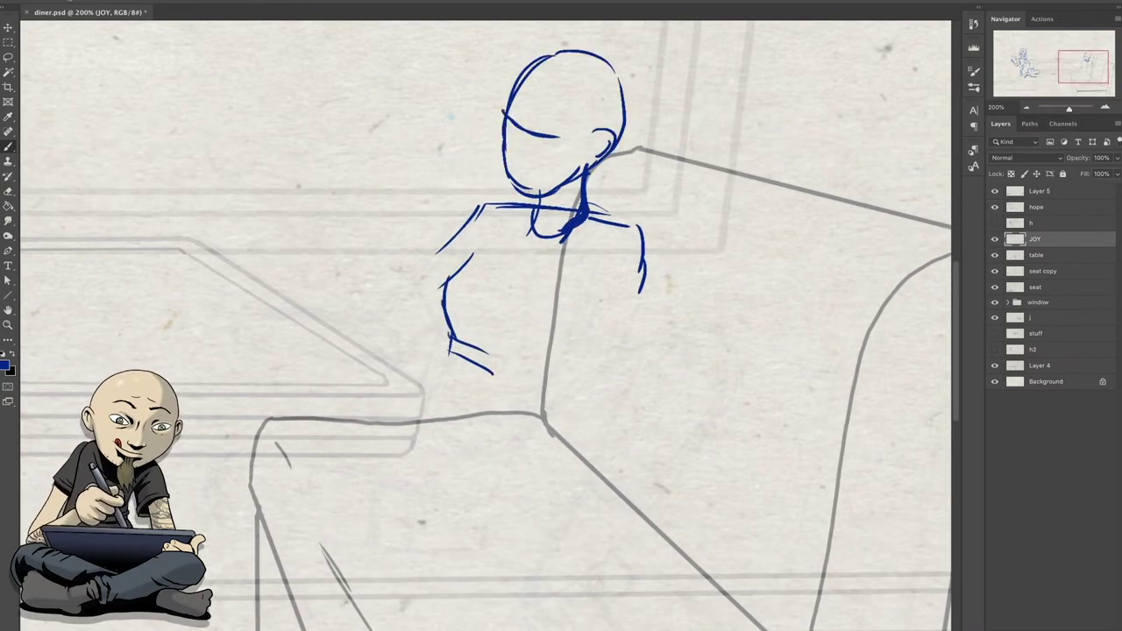
- Fade the seat copy layer to 50%, then draw Joy's shoulder and left-reaching forearm
left_click(1043, 271)
key("5")
left_click(1043, 238)
mouse_move(475, 208)
left_mouse_down()
mouse_move(446, 279)
mouse_move(359, 335)
mouse_move(242, 315)
mouse_move(389, 335)
left_mouse_up()
left_click_drag(235, 315, 234, 342)
left_click_drag(451, 355, 436, 394)
- Sketch Joy's arm and her raised bent leg with its shin and foot
left_click_drag(643, 267, 586, 324)
left_click_drag(585, 308, 576, 373)
left_click_drag(419, 464, 453, 498)
left_click_drag(636, 350, 508, 469)
mouse_move(666, 331)
left_mouse_down()
mouse_move(727, 412)
mouse_move(572, 597)
left_mouse_up()
left_click_drag(600, 454, 651, 503)
left_click_drag(585, 480, 607, 543)
left_click_drag(634, 358, 623, 405)
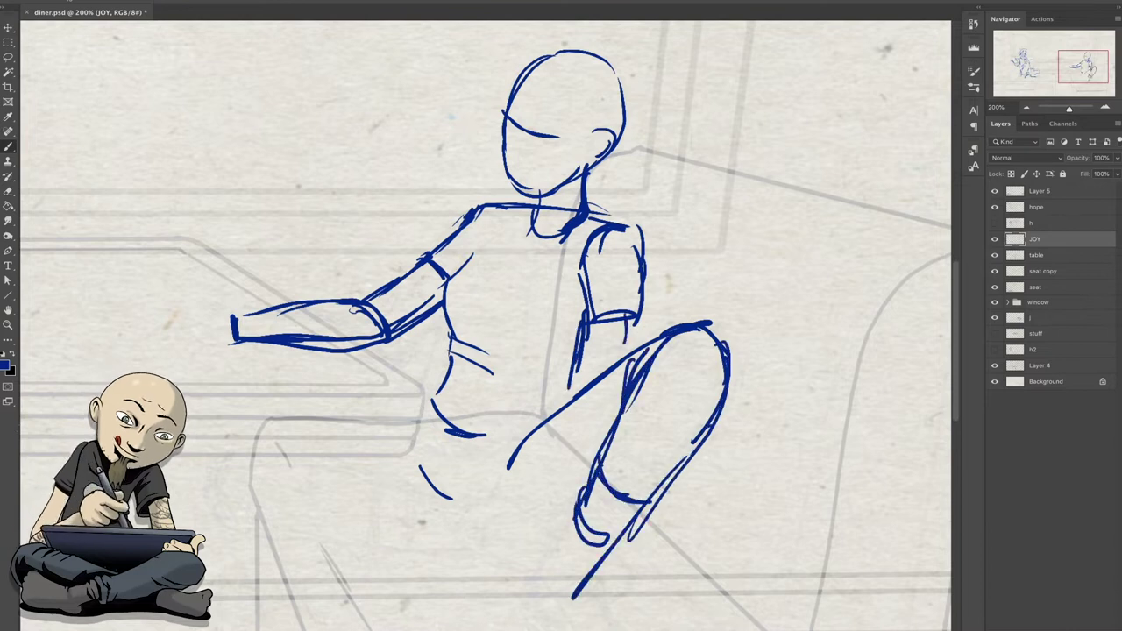
- Draw Joy's hips, the left-tucked leg with boot and foot, and inner thighs
left_click_drag(431, 404, 442, 434)
mouse_move(407, 431)
left_mouse_down()
mouse_move(507, 454)
mouse_move(480, 503)
mouse_move(204, 524)
mouse_move(367, 542)
left_mouse_up()
mouse_move(187, 456)
left_mouse_down()
mouse_move(409, 497)
mouse_move(358, 546)
left_mouse_up()
left_click_drag(403, 496, 401, 542)
left_click_drag(311, 548, 482, 510)
mouse_move(403, 545)
left_mouse_down()
mouse_move(526, 515)
mouse_move(530, 569)
left_mouse_up()
left_click_drag(565, 509, 539, 583)
left_click_drag(526, 443, 474, 503)
mouse_move(414, 477)
left_mouse_down()
mouse_move(473, 509)
mouse_move(461, 500)
left_mouse_up()
left_click_drag(421, 408, 487, 468)
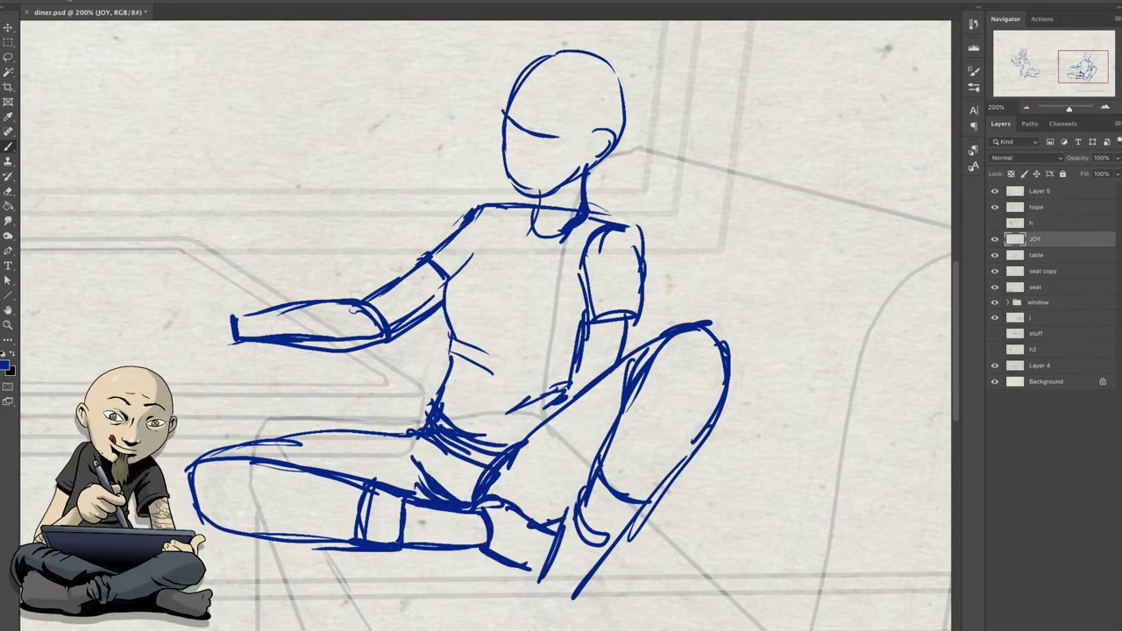
- Add Joy's back line, sleeves and collar, and redraw her hand and neck
left_click_drag(576, 326, 554, 399)
left_click_drag(583, 289, 575, 335)
left_click_drag(633, 319, 622, 358)
left_click_drag(589, 318, 619, 311)
left_click_drag(531, 211, 584, 224)
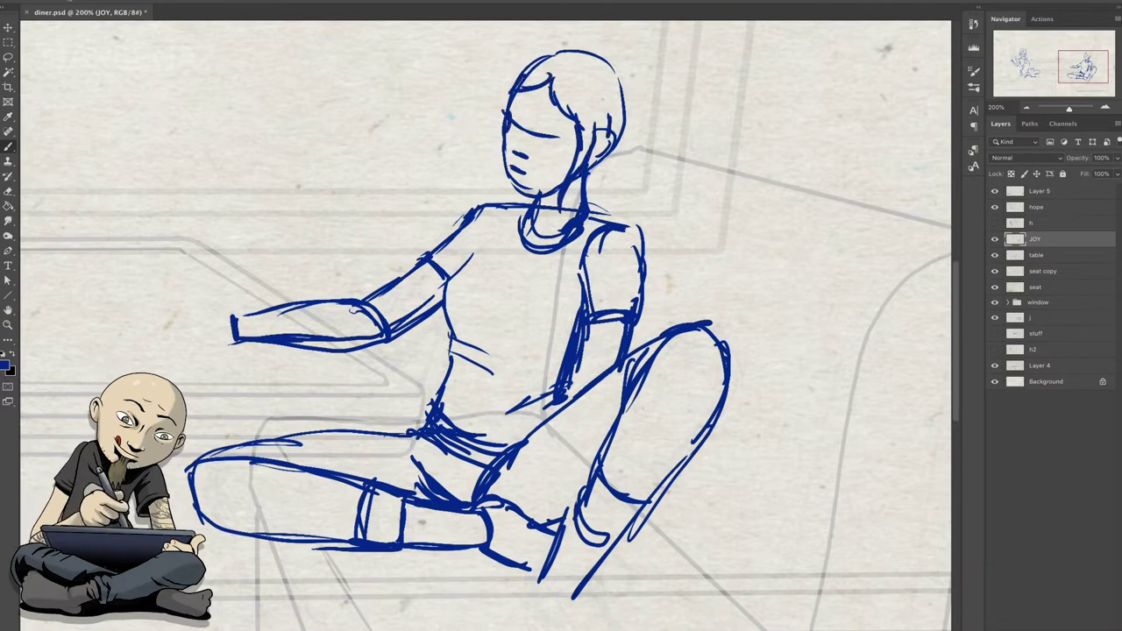
left_click_drag(177, 307, 238, 313)
mouse_move(185, 309)
left_mouse_down()
mouse_move(185, 338)
mouse_move(237, 344)
left_mouse_up()
- Add chest, torso and foot strokes to Joy
left_click_drag(522, 256, 550, 258)
left_click_drag(513, 338, 574, 342)
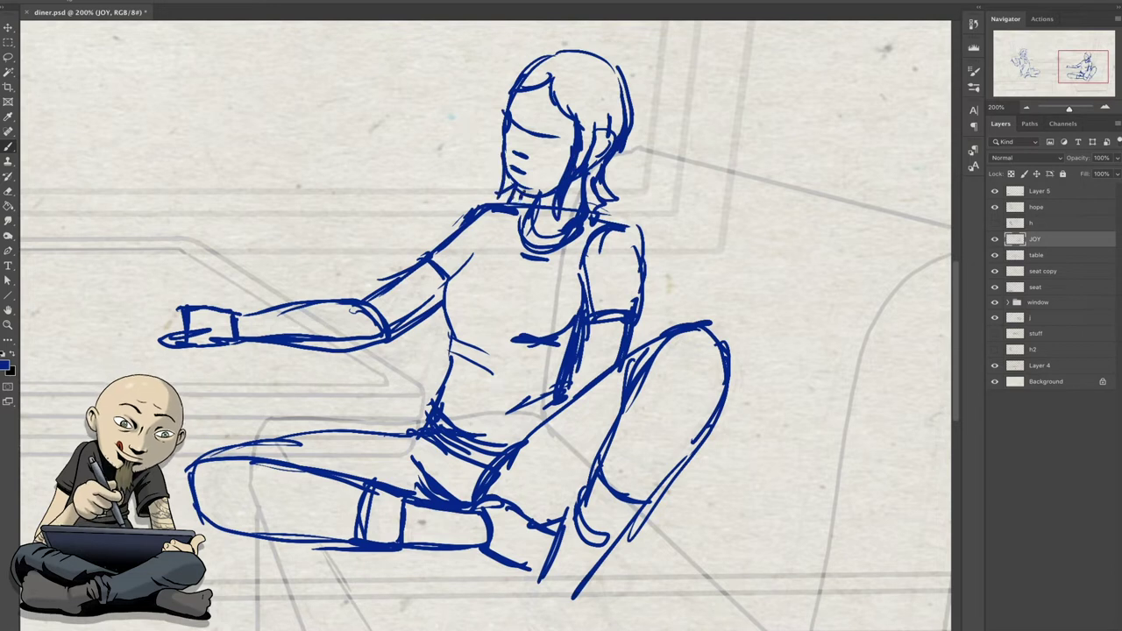
left_click_drag(452, 335, 447, 412)
scroll(473, 351, "down", 2)
left_click_drag(526, 508, 560, 541)
scroll(473, 350, "down", 3)
mouse_move(534, 458)
left_mouse_down()
mouse_move(565, 492)
mouse_move(509, 516)
mouse_move(546, 498)
left_mouse_up()
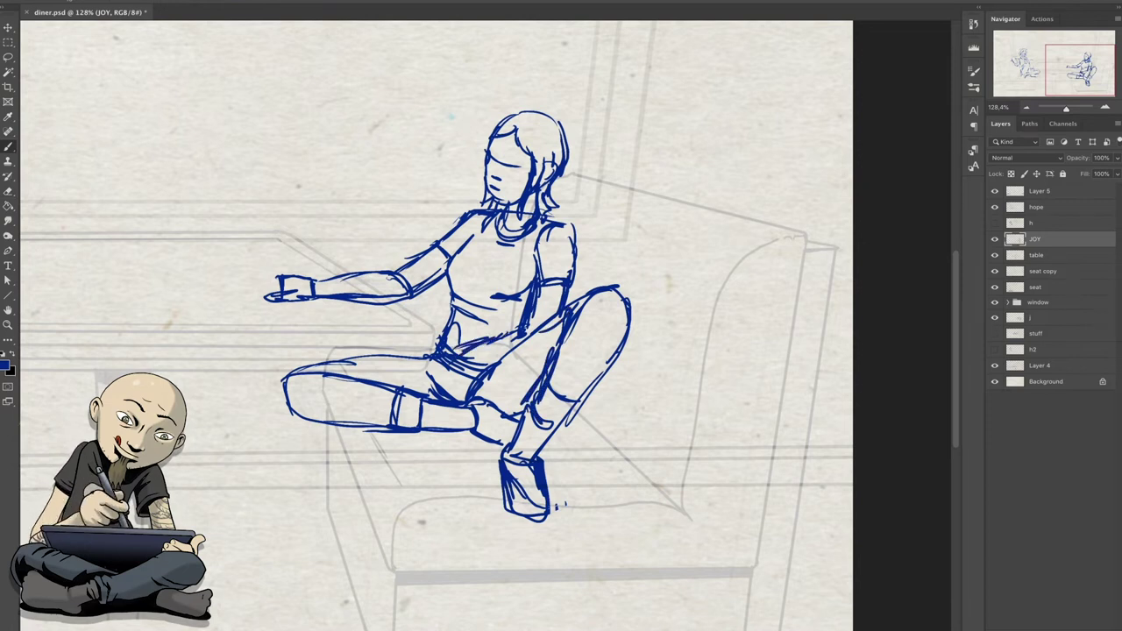
- Reinforce the lines at Joy's hips, then undo the last stroke
left_click_drag(513, 335, 426, 379)
left_click_drag(473, 371, 430, 396)
key("ctrl+z")
- Free Transform Joy's figure with Distort, pulling the lower-right corner outward
key("ctrl+t")
left_click_drag(561, 359, 570, 358)
right_click(515, 309)
left_click(574, 366)
left_click_drag(639, 519, 654, 513)
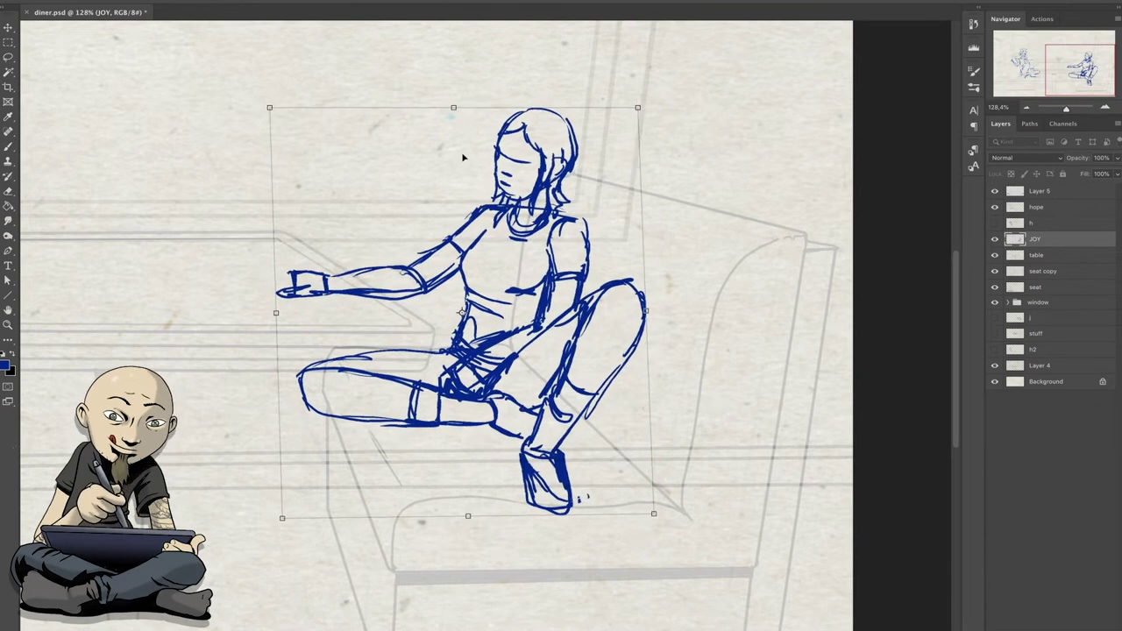
key("Return")
- Move the JOY layer above layer h and delete layer h
left_click_drag(463, 157, 788, 209)
left_click_drag(1035, 238, 1034, 220)
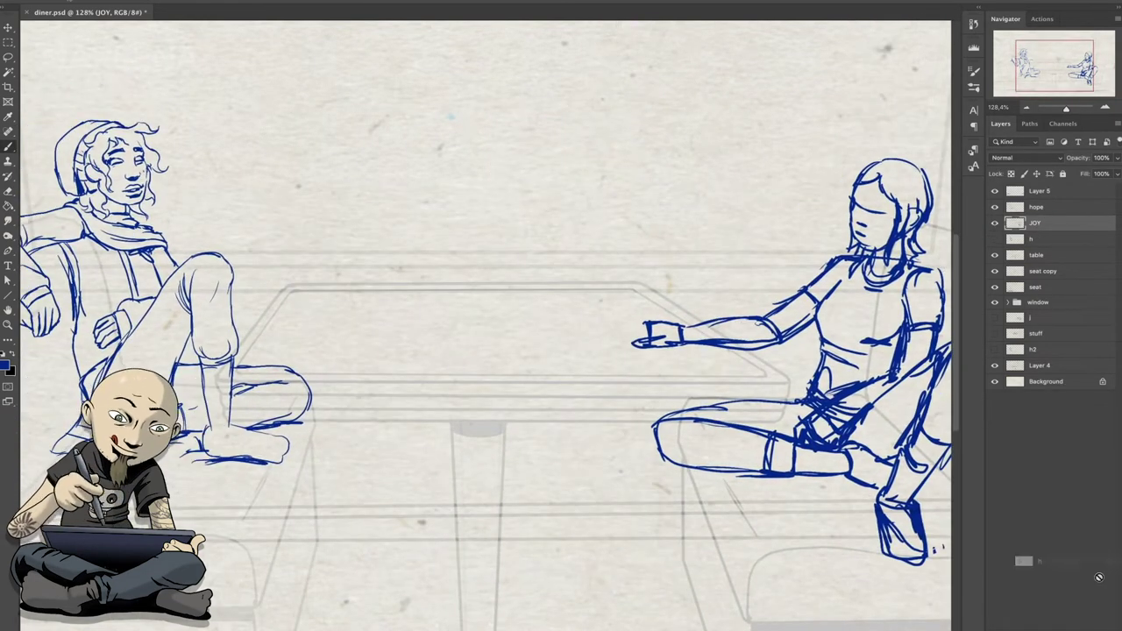
left_click_drag(1099, 577, 1101, 579)
- Rotate and reposition the Hope figure with Free Transform to face Joy
key("ctrl+t")
scroll(263, 241, "left", 3)
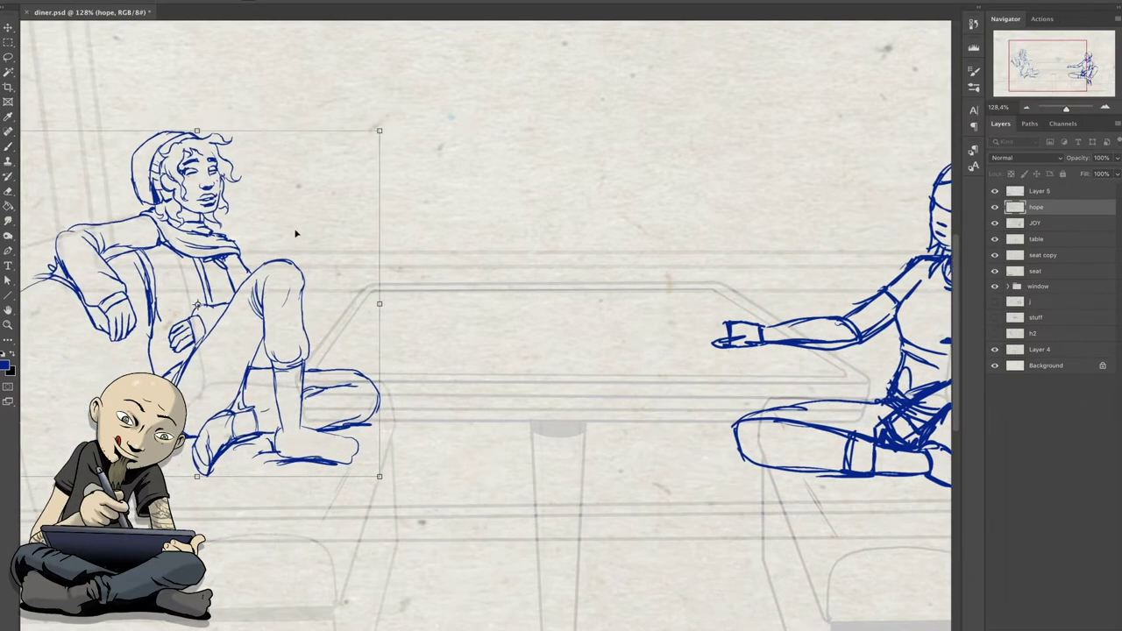
scroll(296, 233, "left", 3)
right_click(305, 228)
left_click(328, 254)
left_click_drag(132, 131, 467, 151)
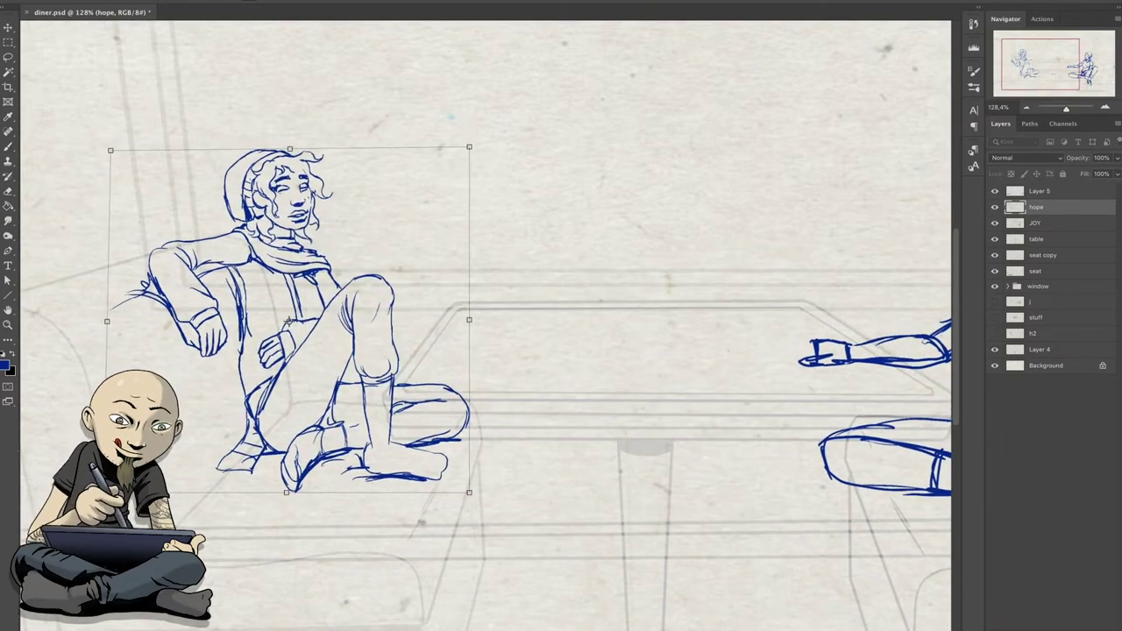
key("Return")
- Create a new Layer 6 above the JOY layer
scroll(466, 263, "right", 3)
left_click(1035, 223)
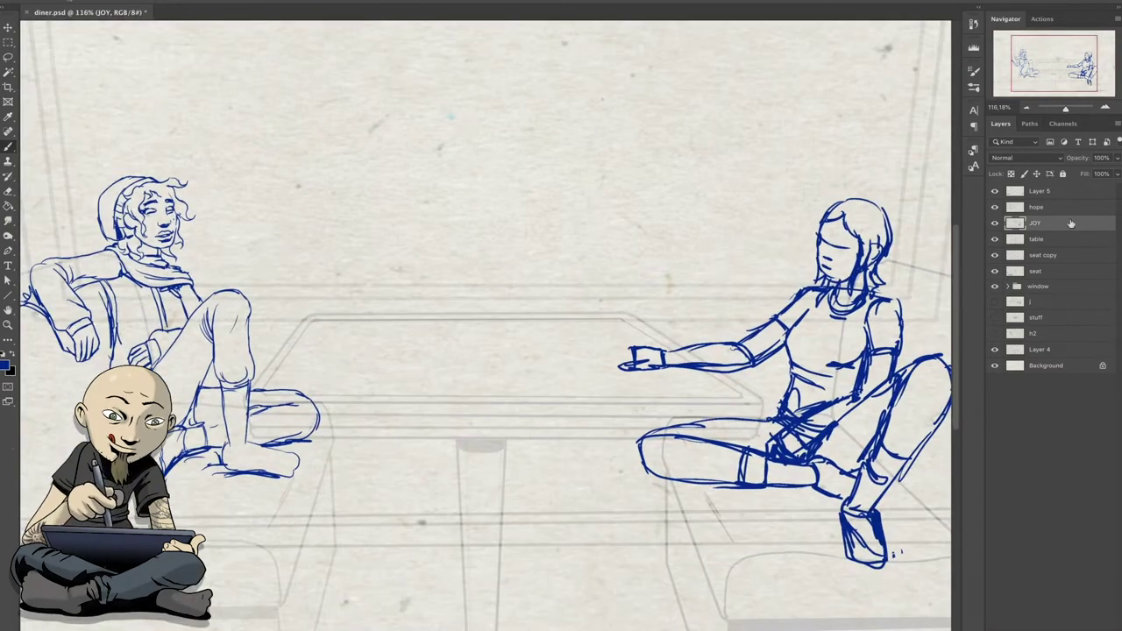
key("ctrl+shift+n")
key("Return")
- Rough in a large laptop between the figures, plus plates on the left and in front of Joy
left_click_drag(521, 353, 601, 323)
left_click_drag(464, 336, 520, 354)
left_click_drag(546, 322, 616, 321)
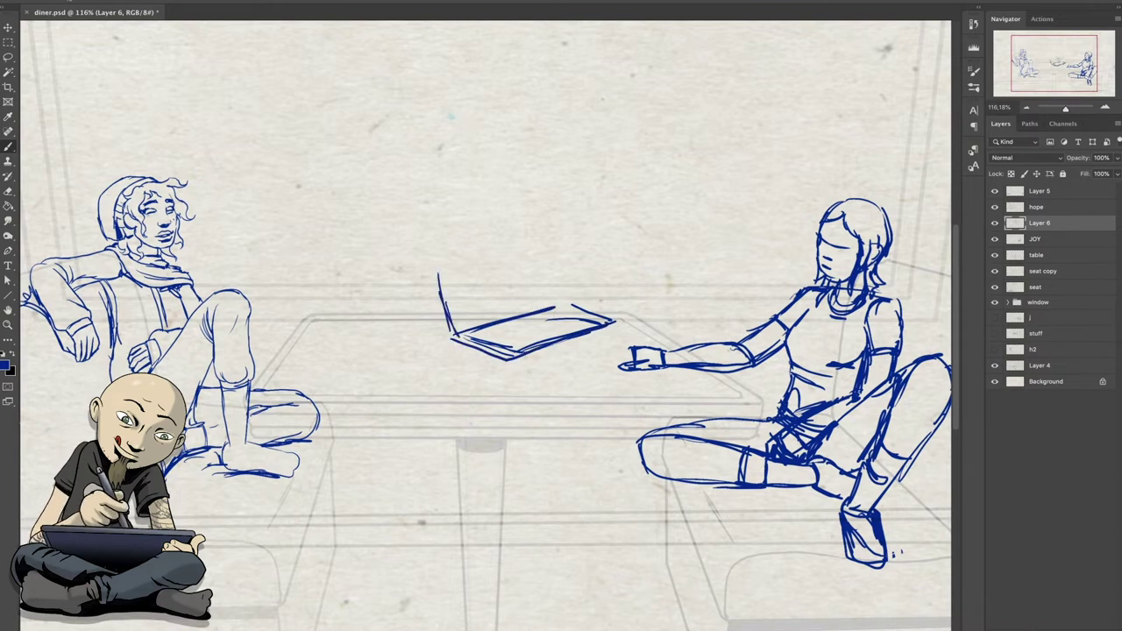
left_click_drag(457, 331, 613, 321)
left_click_drag(561, 303, 624, 328)
left_click_drag(517, 361, 609, 331)
mouse_move(428, 277)
left_mouse_down()
mouse_move(444, 338)
mouse_move(544, 249)
left_mouse_up()
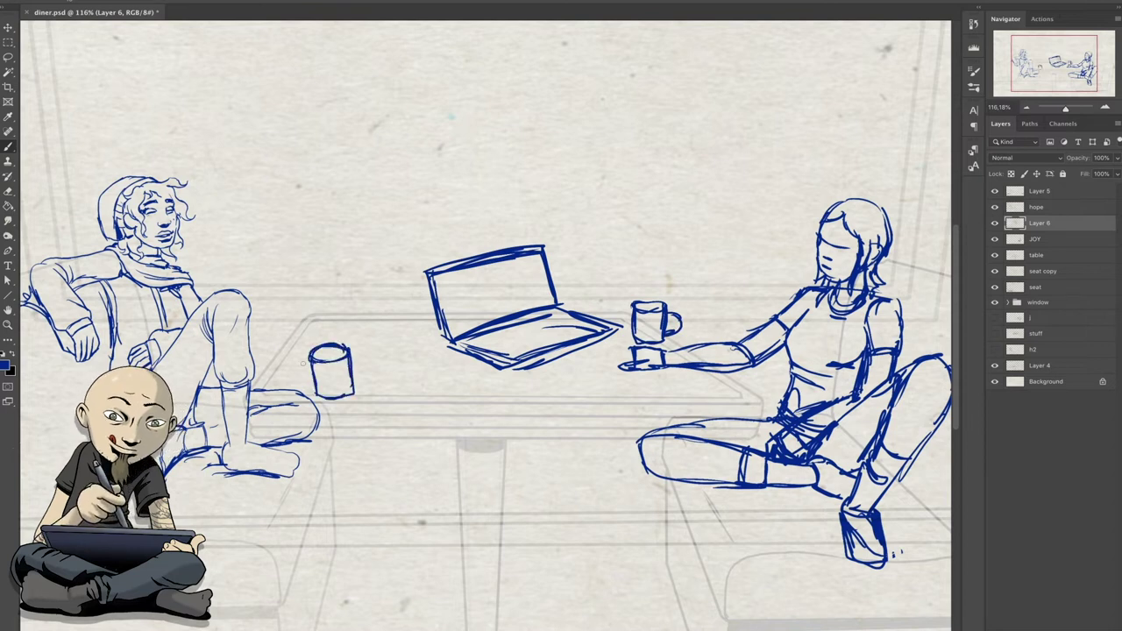
left_click_drag(369, 337, 377, 331)
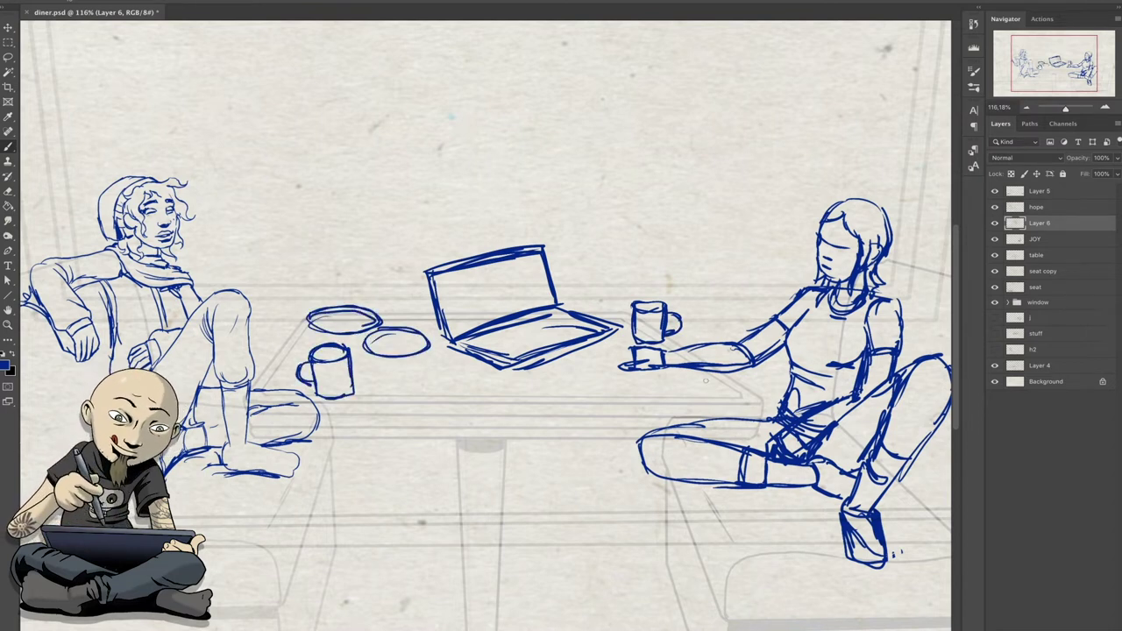
left_click_drag(666, 384, 676, 380)
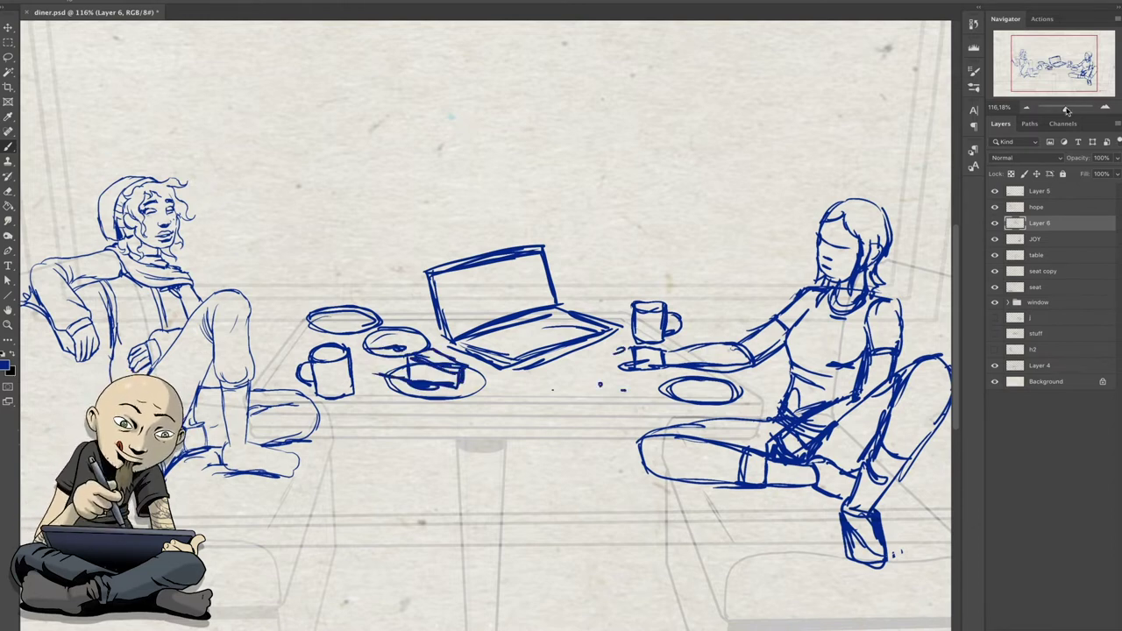
left_click_drag(1065, 110, 1068, 109)
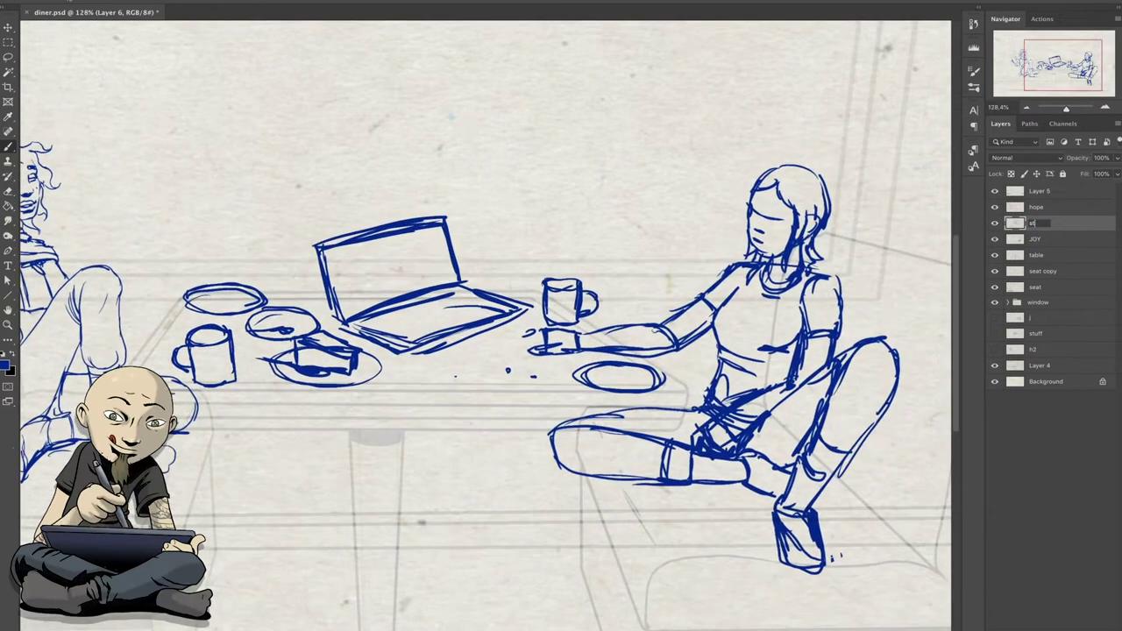
- Lower the opacity of the JOY and stuff layers so both sketches fade to light blue
left_click(1052, 238)
left_click(1117, 158)
left_click_drag(1111, 173, 1080, 173)
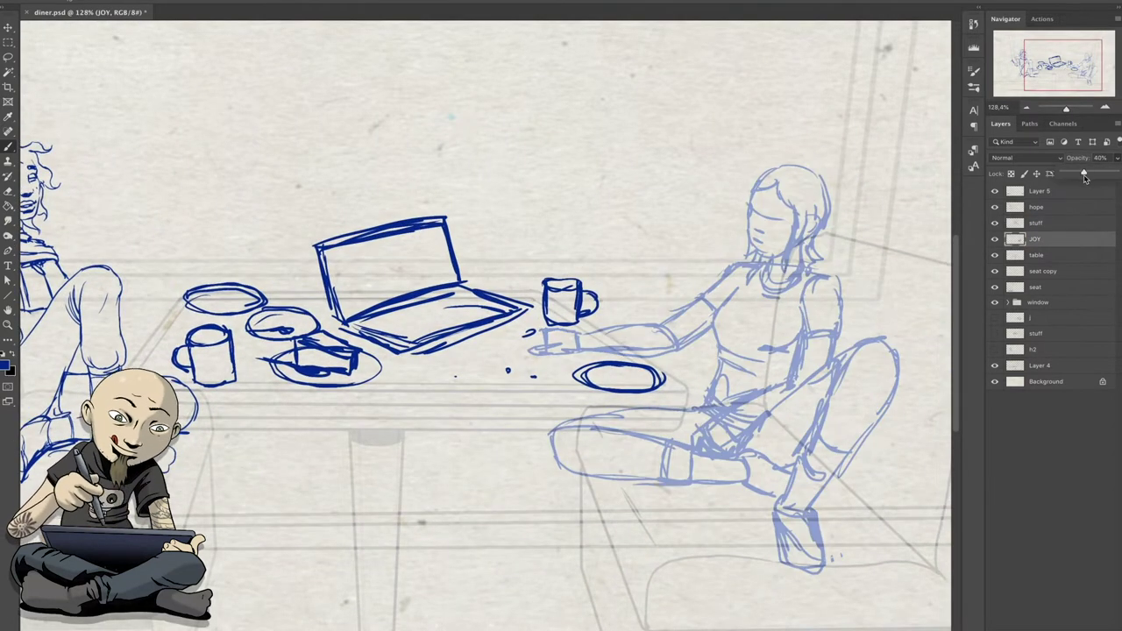
left_click_drag(1071, 78, 1084, 80)
left_click(1052, 223)
left_click(1117, 158)
left_click_drag(1112, 173, 1081, 172)
- Zoom in on Joy's head and add a new layer named joy2 above the JOY sketch
left_click(1051, 239)
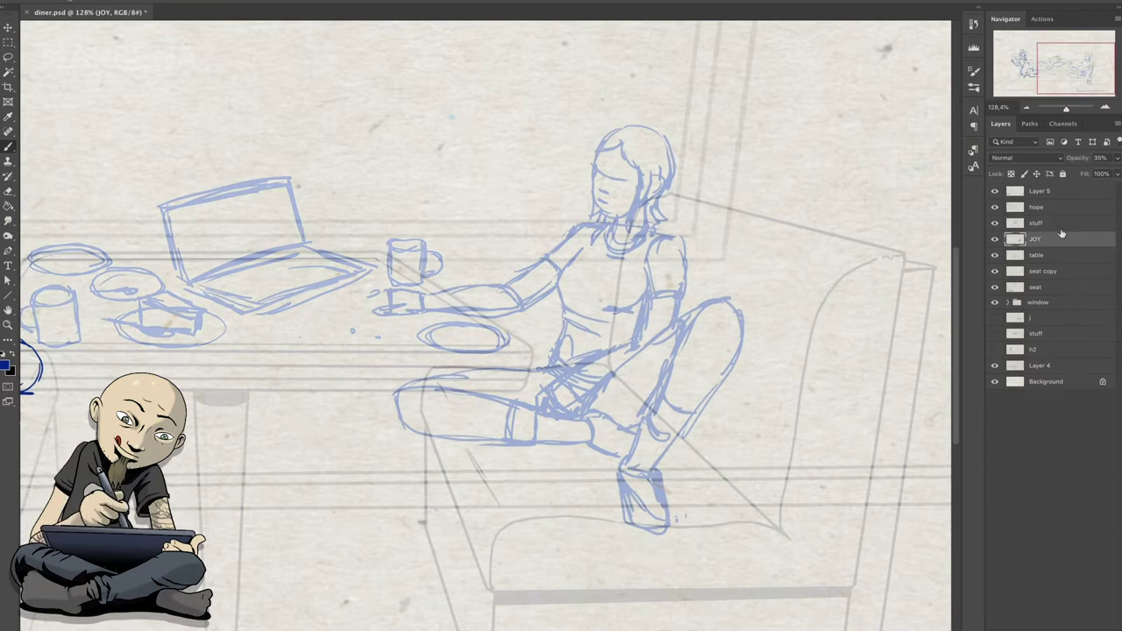
key("ctrl+plus")
key("ctrl+plus")
key("ctrl+plus")
left_click_drag(1075, 67, 1086, 60)
left_click(1117, 124)
left_click(1105, 129)
type("2")
key("Return")
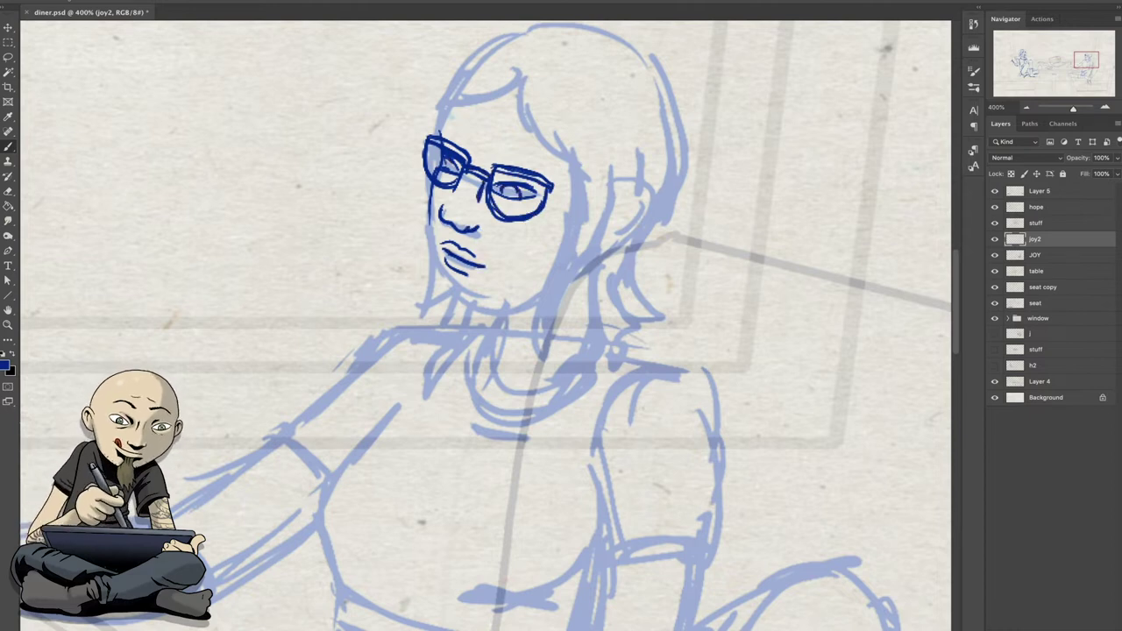
- Ink Joy's jawline, ear, glasses arm, hair strands, bangs and top of head
key("ctrl+plus")
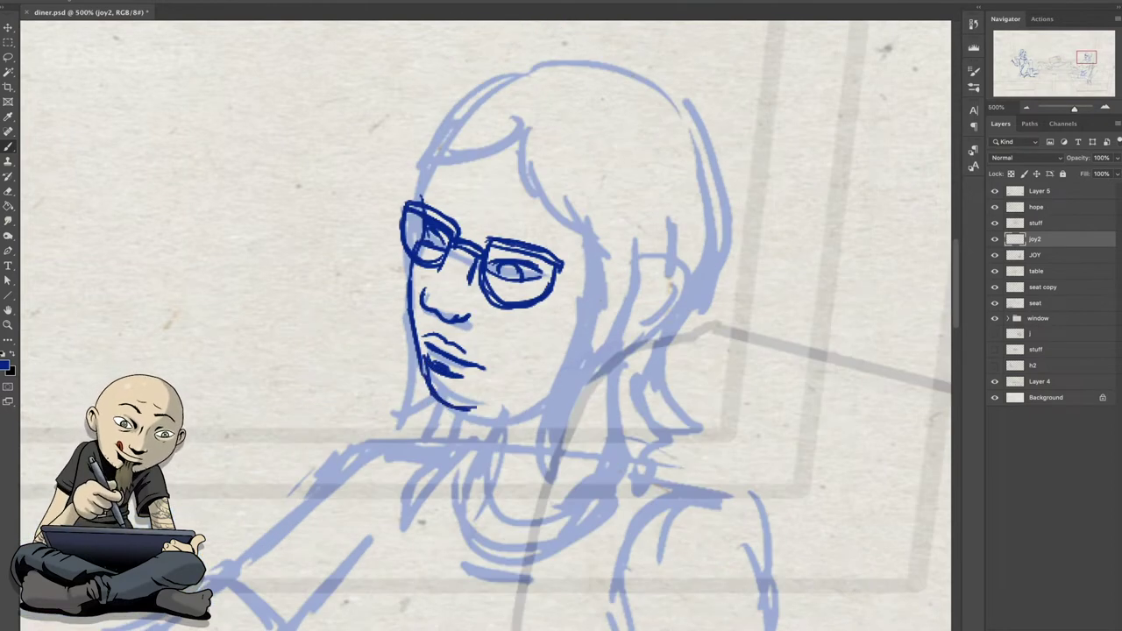
left_click_drag(437, 405, 574, 360)
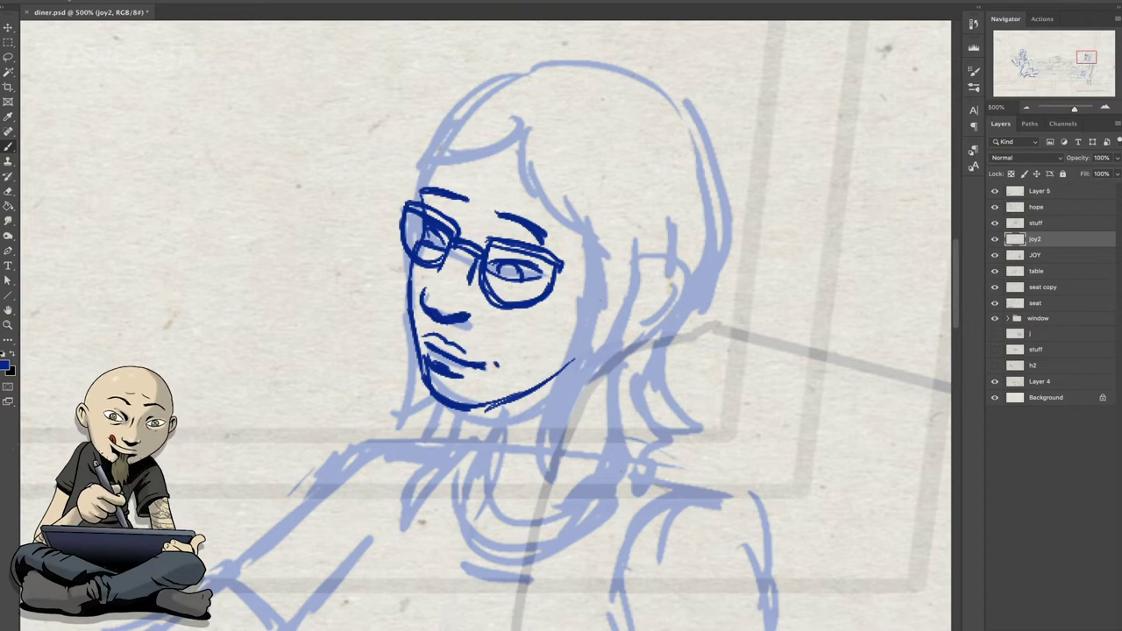
mouse_move(524, 136)
left_mouse_down()
mouse_move(585, 289)
mouse_move(521, 482)
mouse_move(596, 359)
left_mouse_up()
mouse_move(598, 399)
left_mouse_down()
mouse_move(638, 174)
mouse_move(649, 256)
left_mouse_up()
left_click_drag(640, 256, 635, 314)
left_click_drag(561, 263, 582, 259)
left_click_drag(721, 237, 666, 390)
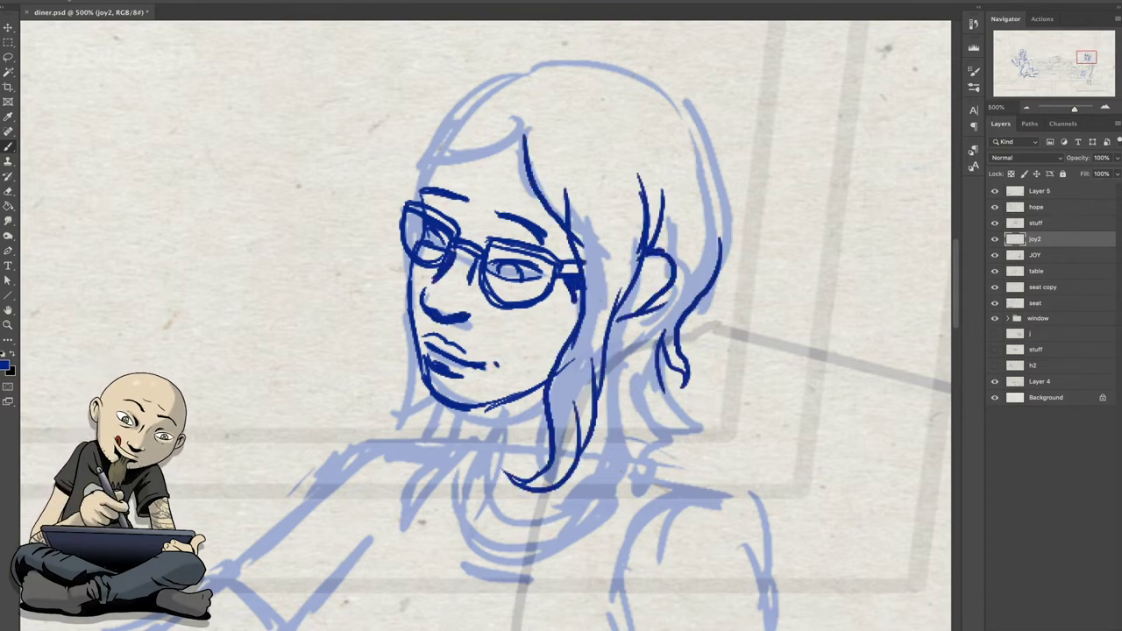
left_click_drag(675, 346, 691, 456)
left_click_drag(629, 366, 659, 458)
mouse_move(526, 128)
left_mouse_down()
mouse_move(423, 180)
mouse_move(447, 105)
left_mouse_up()
mouse_move(445, 107)
left_mouse_down()
mouse_move(613, 81)
mouse_move(719, 259)
left_mouse_up()
- Fade the JOY sketch layer to about 24% opacity and return to joy2
scroll(561, 316, "down", 2)
key("alt+bracketleft")
key("2")
key("4")
key("alt+bracketright")
- Draw Joy's jaw, chin and the lower ends of her hair
left_click_drag(412, 279, 401, 396)
left_click_drag(496, 343, 498, 436)
left_click_drag(606, 394, 499, 456)
mouse_move(456, 359)
left_mouse_down()
mouse_move(435, 443)
mouse_move(613, 377)
left_mouse_up()
scroll(561, 316, "down", 2)
scroll(561, 316, "down", 3)
- Draw Joy's neck, collar, shoulders, sleeves and a forearm line
left_click_drag(574, 268, 648, 326)
mouse_move(386, 263)
left_mouse_down()
mouse_move(250, 326)
mouse_move(212, 369)
left_mouse_up()
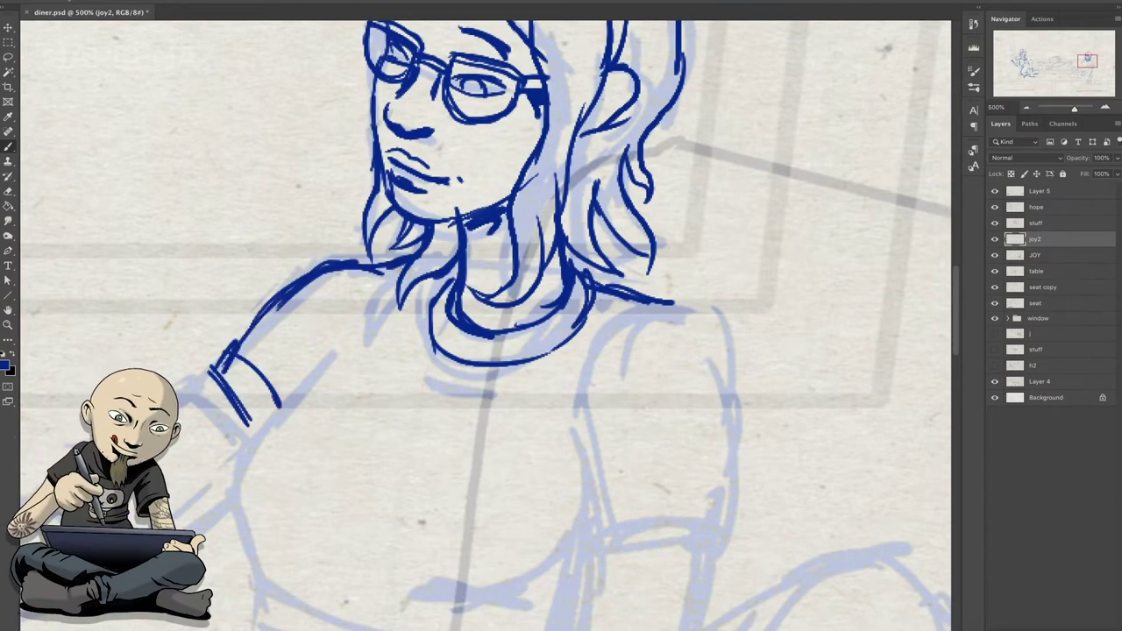
left_click_drag(326, 340, 244, 495)
left_click_drag(639, 302, 723, 421)
left_click_drag(721, 377, 688, 526)
left_click_drag(407, 346, 504, 376)
left_click_drag(583, 386, 585, 509)
scroll(561, 315, "down", 2)
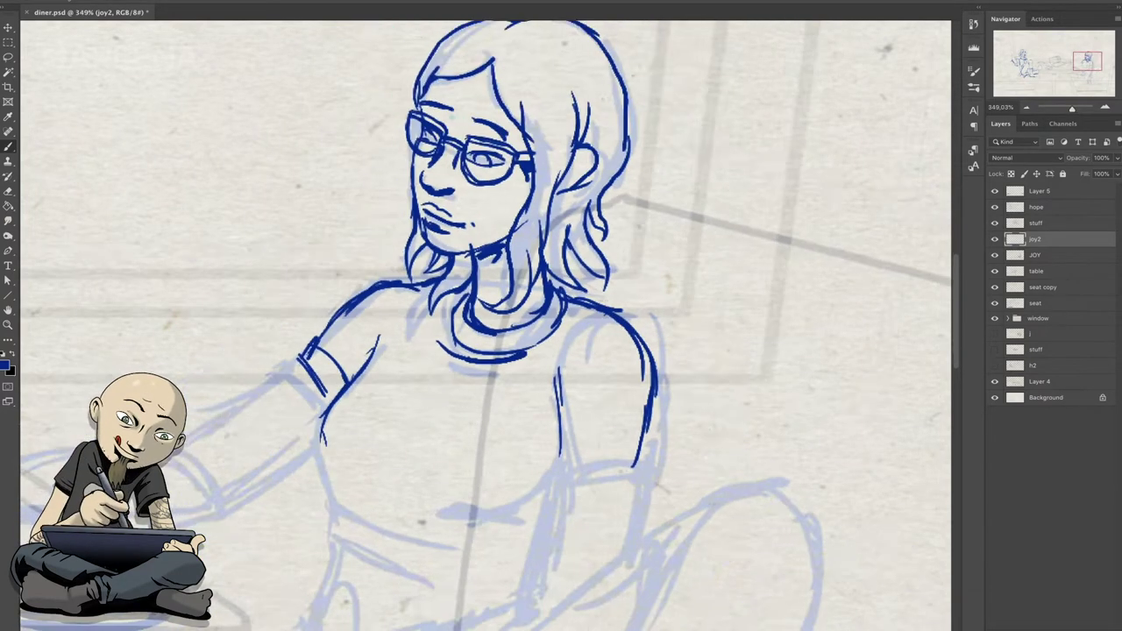
scroll(561, 316, "left", 3)
left_click_drag(526, 268, 408, 360)
- Draw Joy's forearm, torso sides, hip, belly and waist lines
left_click_drag(526, 354, 487, 384)
left_click_drag(547, 320, 550, 451)
left_click_drag(552, 412, 633, 443)
left_click_drag(552, 439, 574, 557)
left_click_drag(757, 381, 689, 431)
left_click_drag(610, 372, 662, 393)
scroll(561, 316, "down", 1)
scroll(561, 316, "right", 1)
left_click_drag(728, 290, 697, 461)
scroll(561, 316, "left", 3)
- Draw Joy's outstretched forearm, then her lap and the start of her legs
left_click_drag(456, 332, 221, 351)
left_click_drag(496, 377, 214, 391)
scroll(561, 315, "down", 2)
scroll(561, 316, "right", 1)
left_click_drag(762, 344, 545, 478)
left_click_drag(649, 469, 548, 473)
left_click_drag(543, 464, 500, 519)
left_click_drag(452, 419, 554, 438)
scroll(561, 316, "down", 1)
scroll(561, 316, "left", 1)
- Draw the thigh, knee and lower leg, with trouser cuff lines
left_click_drag(241, 436, 456, 463)
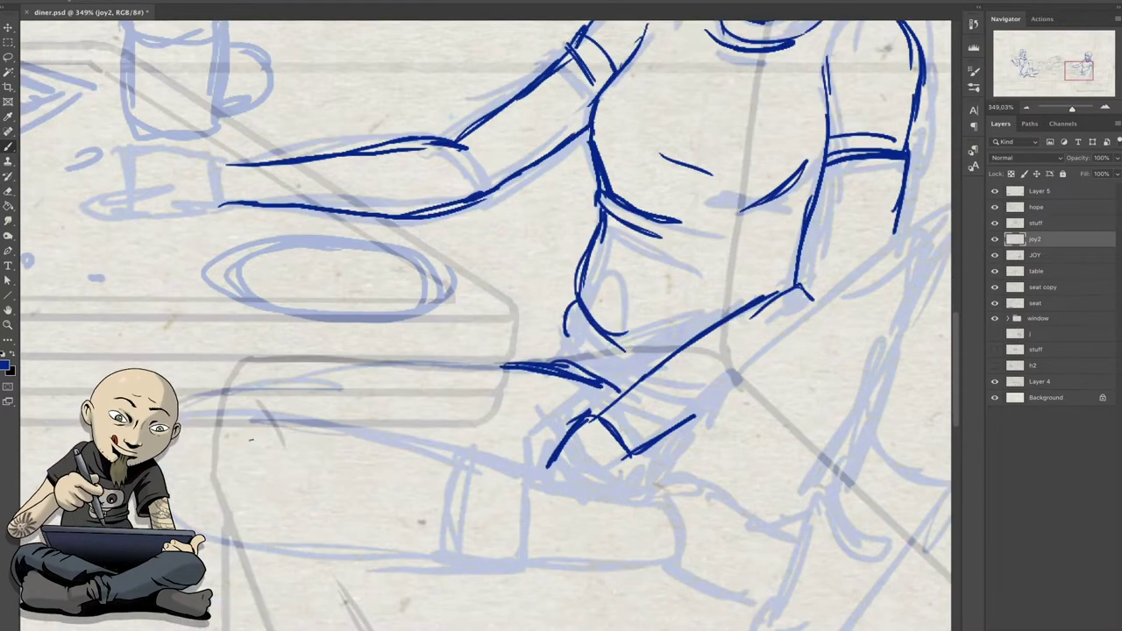
left_click_drag(166, 507, 449, 559)
left_click_drag(458, 469, 449, 555)
mouse_move(451, 460)
left_mouse_down()
mouse_move(494, 501)
mouse_move(530, 564)
left_mouse_up()
mouse_move(538, 482)
left_mouse_down()
mouse_move(662, 526)
mouse_move(703, 488)
left_mouse_up()
left_click_drag(629, 455, 624, 495)
left_click_drag(180, 405, 508, 366)
left_click_drag(523, 392, 605, 410)
scroll(561, 315, "right", 2)
scroll(561, 315, "down", 1)
- Add crotch hatching, long leg lines and the raised leg's knee, ankle and cuff
left_click_drag(526, 377, 657, 255)
mouse_move(605, 211)
left_mouse_down()
mouse_move(544, 285)
mouse_move(578, 263)
left_mouse_up()
left_click_drag(793, 173, 679, 399)
left_click_drag(883, 256, 764, 442)
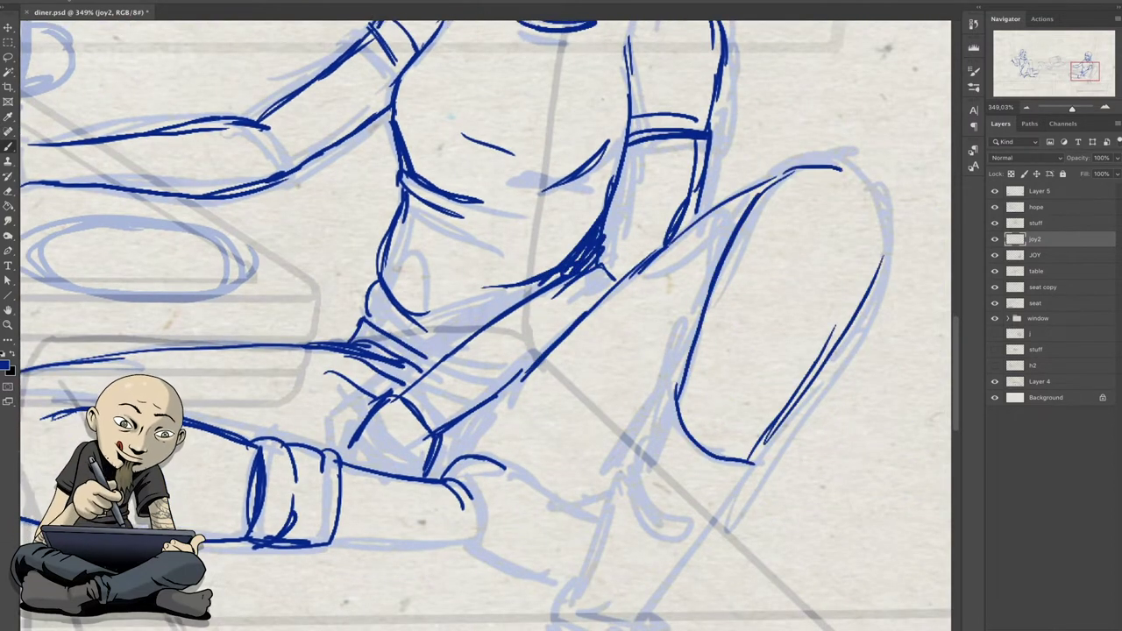
left_click_drag(843, 171, 846, 263)
scroll(561, 315, "down", 2)
left_click_drag(648, 351, 754, 372)
left_click_drag(631, 386, 583, 508)
left_click_drag(490, 368, 591, 434)
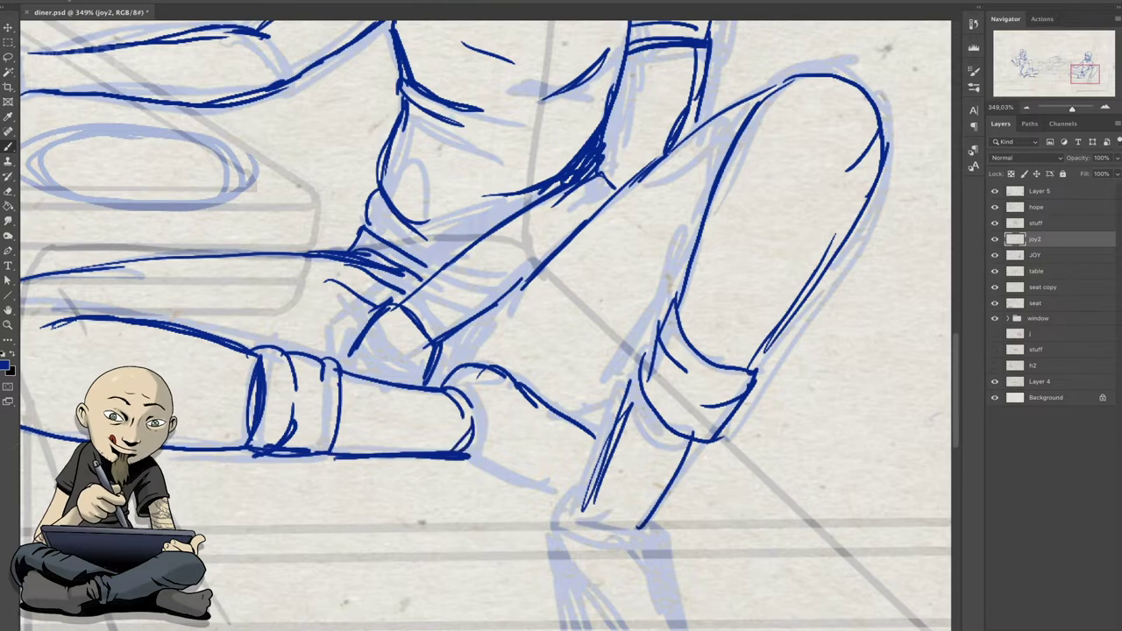
scroll(561, 315, "up", 2)
scroll(561, 316, "left", 3)
scroll(561, 315, "left", 1)
- Draw Joy's outstretched hand with fingers
mouse_move(267, 239)
left_mouse_down()
mouse_move(381, 250)
mouse_move(195, 259)
mouse_move(180, 285)
left_mouse_up()
left_click_drag(263, 263, 171, 278)
left_click_drag(267, 238, 180, 263)
scroll(561, 316, "right", 2)
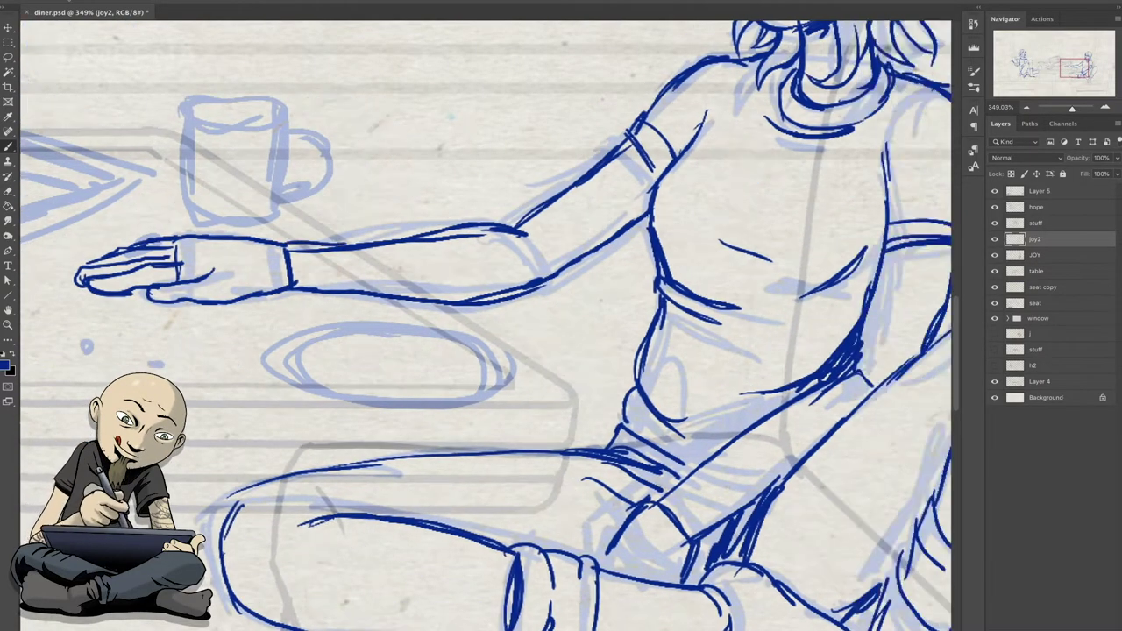
scroll(561, 316, "down", 4)
scroll(561, 316, "right", 2)
- Draw and darken Joy's foot below her right knee, then scroll over the figure to check it
left_click_drag(580, 355, 618, 517)
left_click_drag(666, 368, 712, 525)
left_click_drag(613, 513, 714, 526)
left_click_drag(666, 368, 710, 492)
left_click_drag(609, 395, 583, 470)
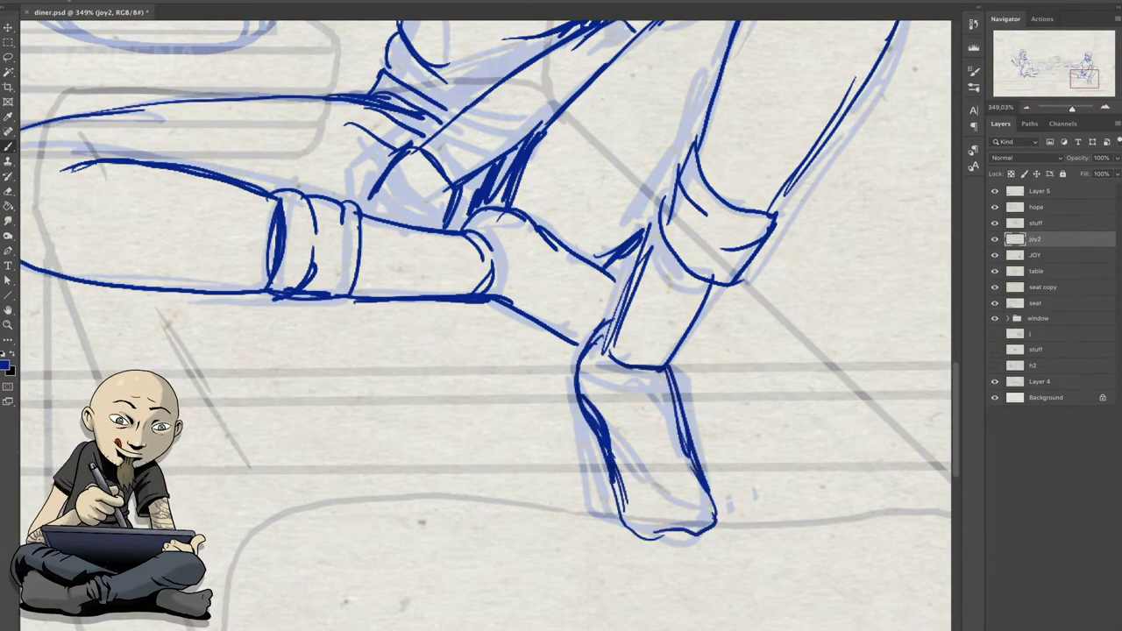
scroll(561, 315, "up", 1)
scroll(561, 316, "up", 2)
scroll(561, 315, "up", 2)
scroll(561, 315, "down", 3)
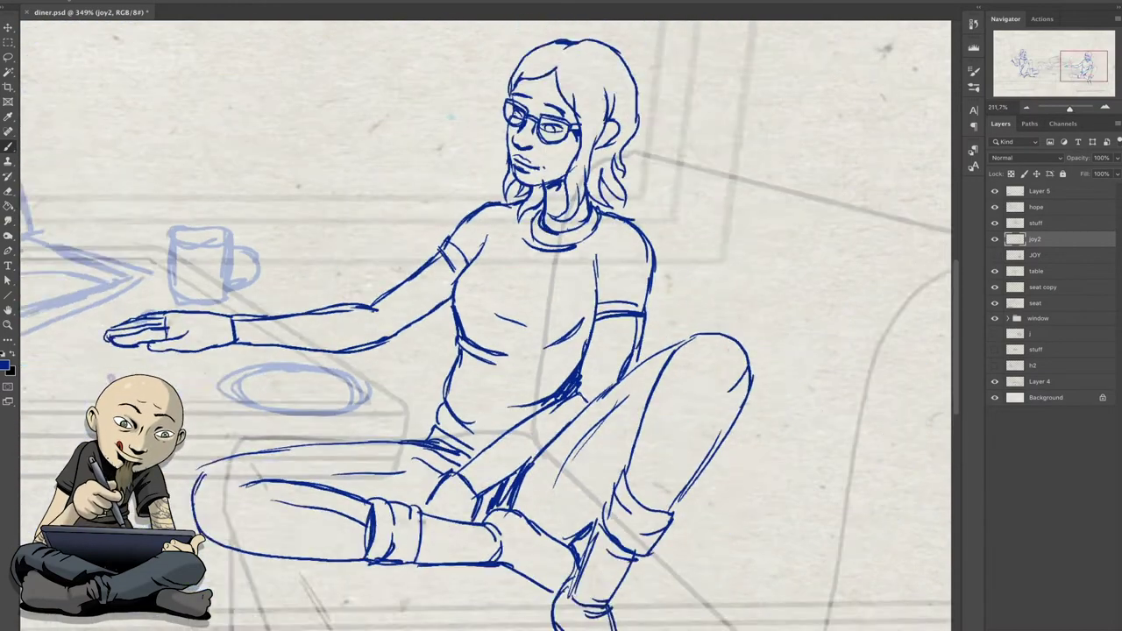
scroll(560, 316, "down", 2)
scroll(561, 315, "up", 1)
- Switch to the stuff layer and start a small shoe sketch below the table
key("alt+bracketright")
key("alt+bracketright")
scroll(561, 316, "up", 1)
scroll(561, 315, "left", 2)
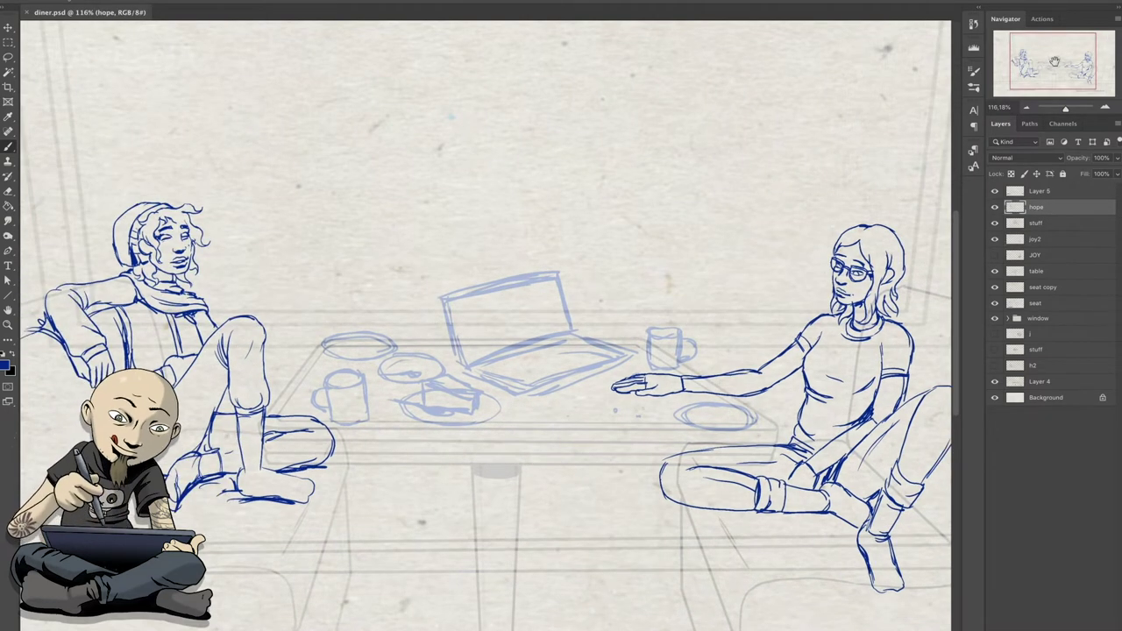
scroll(491, 324, "down", 1)
scroll(491, 325, "left", 2)
key("alt+bracketleft")
left_click_drag(442, 482, 535, 507)
- Sketch pairs of shoes under both sides of the table, then fit the whole image on screen
scroll(491, 499, "up", 1)
left_click_drag(323, 419, 412, 484)
left_click_drag(324, 438, 403, 474)
left_click_drag(366, 412, 429, 434)
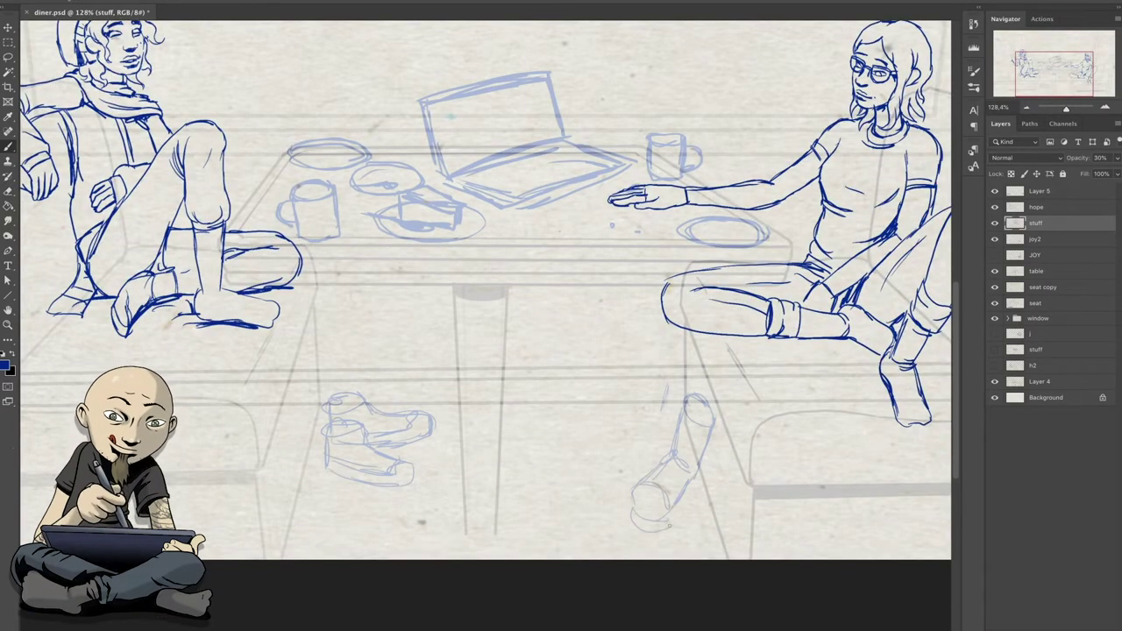
left_click_drag(664, 360, 657, 430)
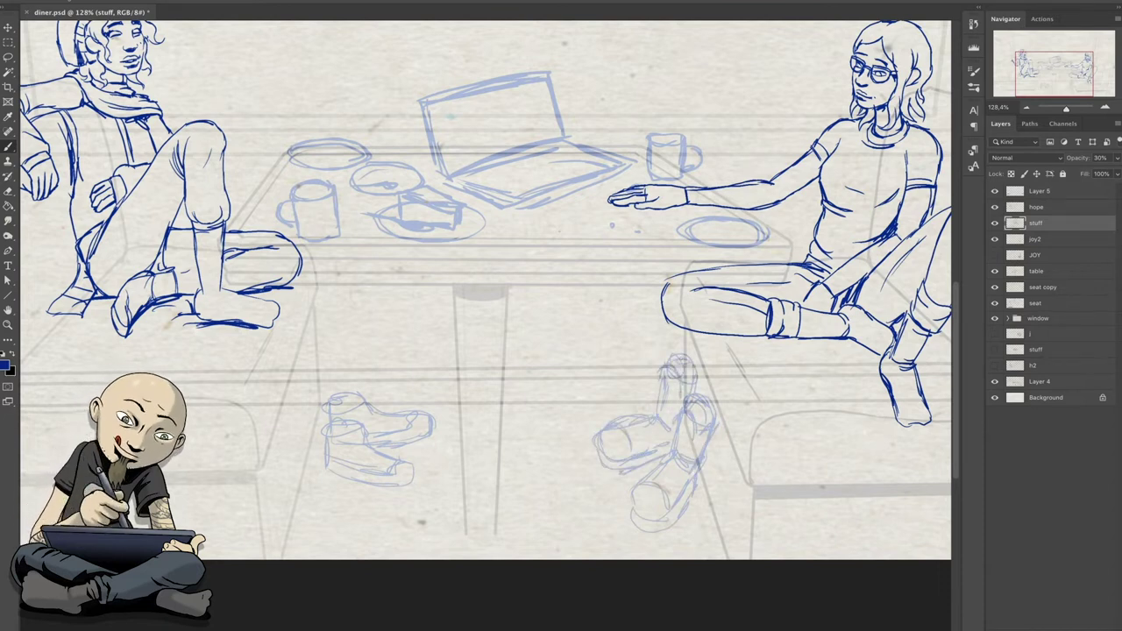
left_click_drag(714, 464, 887, 486)
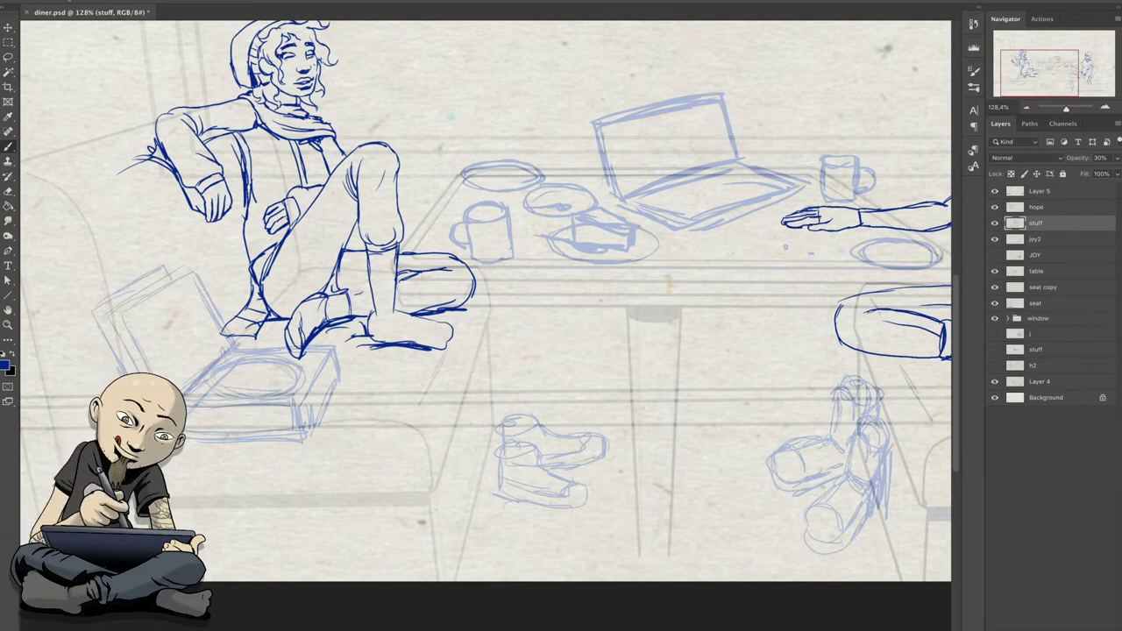
left_click_drag(561, 316, 395, 333)
key("ctrl+0")
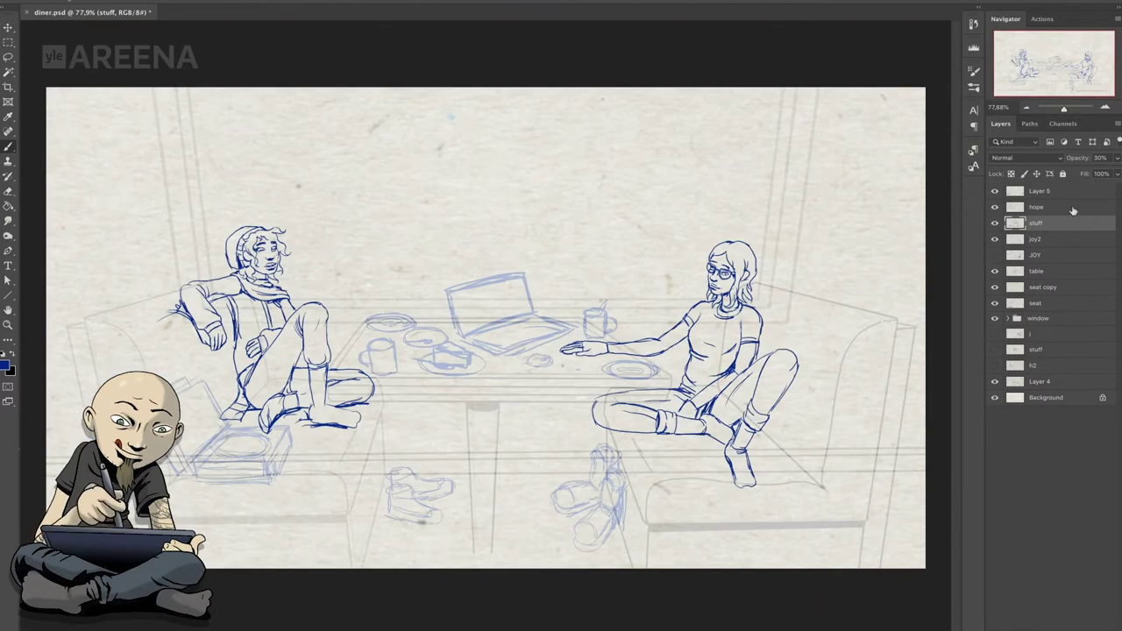
- Fade the hope sketch layer down to 17% opacity
left_click(1073, 211)
left_click(1118, 158)
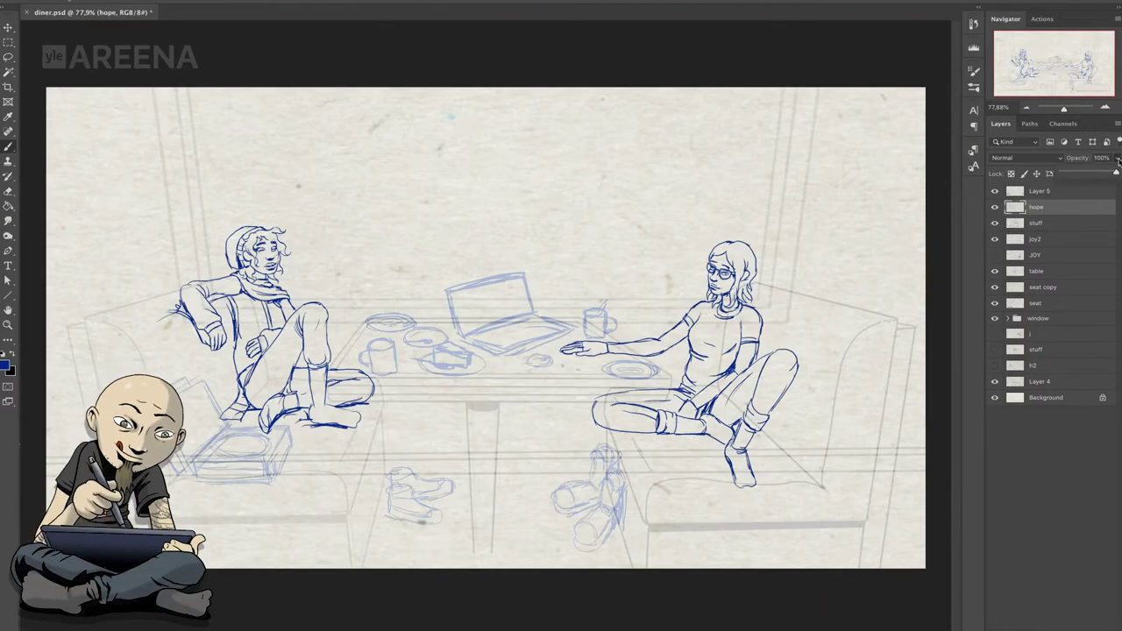
left_click_drag(1074, 177, 1070, 177)
scroll(239, 265, "up", 10)
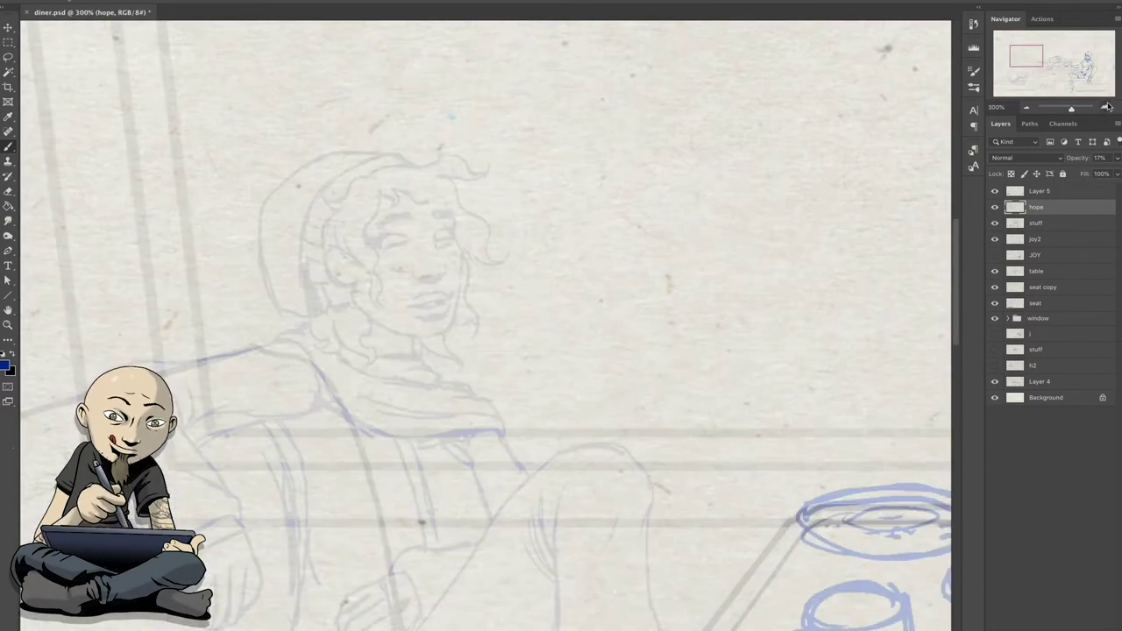
right_click(124, 28)
key("Return")
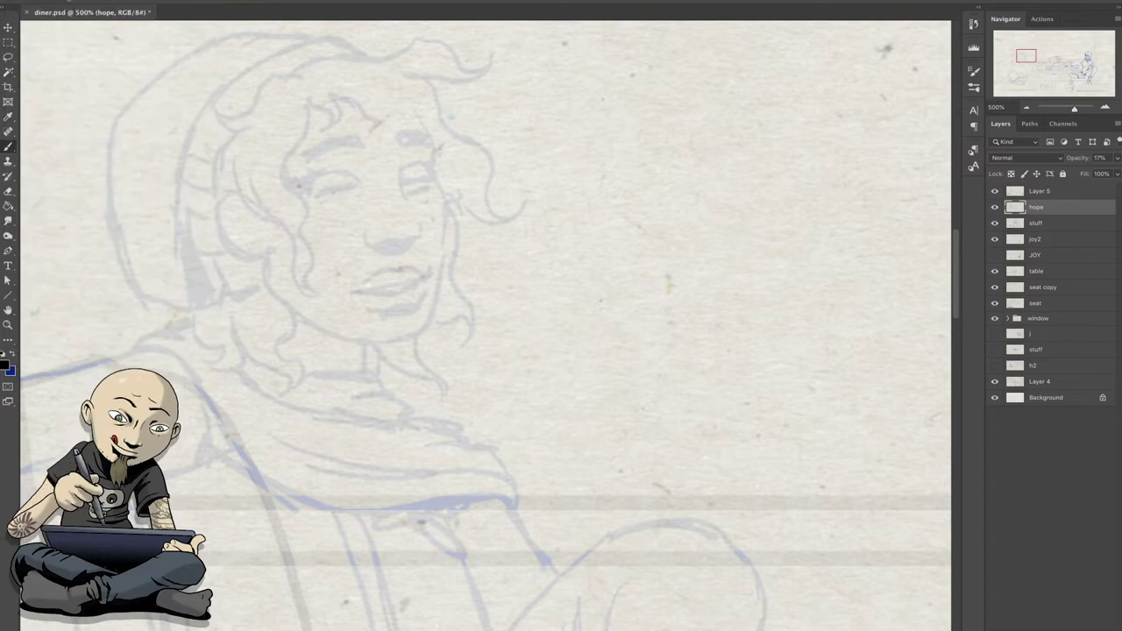
scroll(398, 165, "up", 3)
- Add a new layer named HOPE and ink Hope's eyebrow, mouth line and lower lip in black
key("ctrl+shift+n")
type("H")
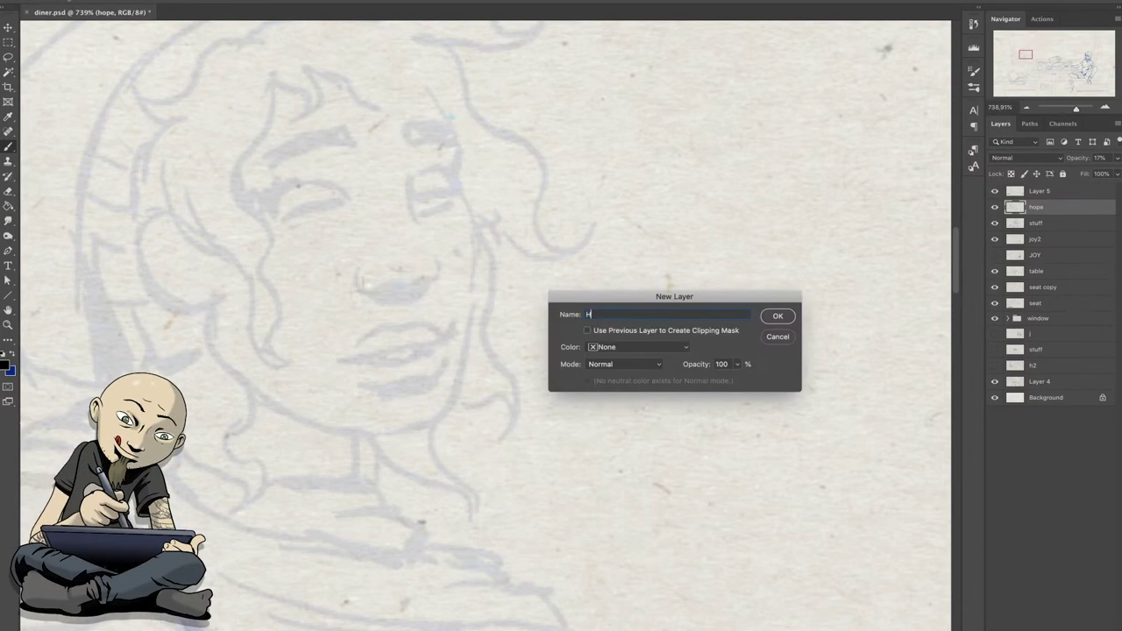
key("Return")
left_click_drag(366, 275, 386, 295)
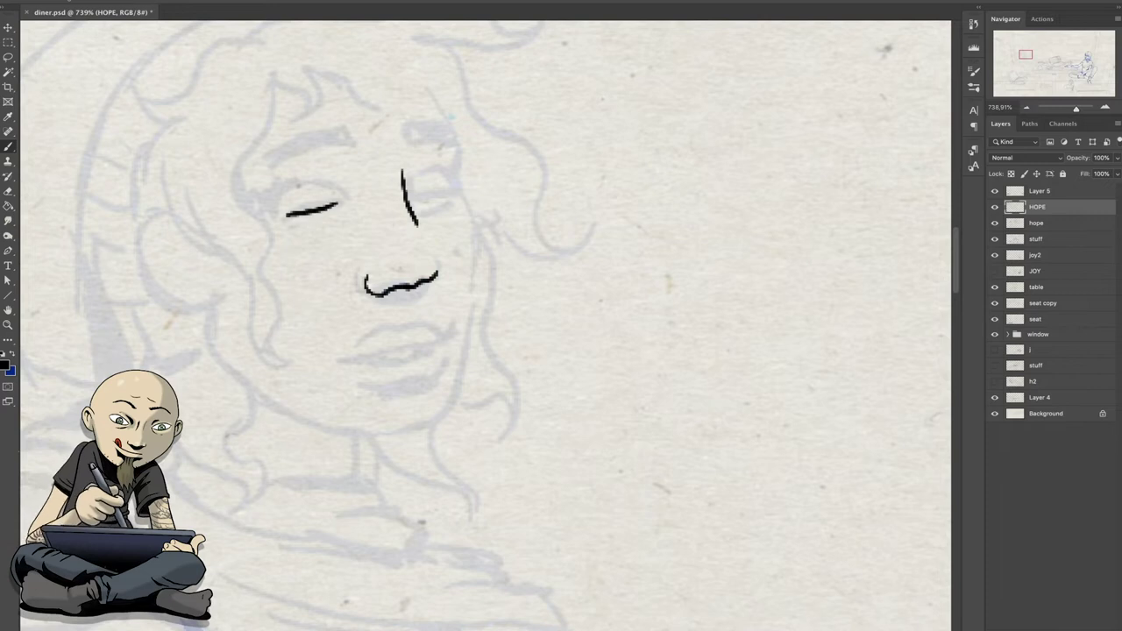
mouse_move(263, 162)
left_mouse_down()
mouse_move(340, 131)
mouse_move(444, 132)
left_mouse_up()
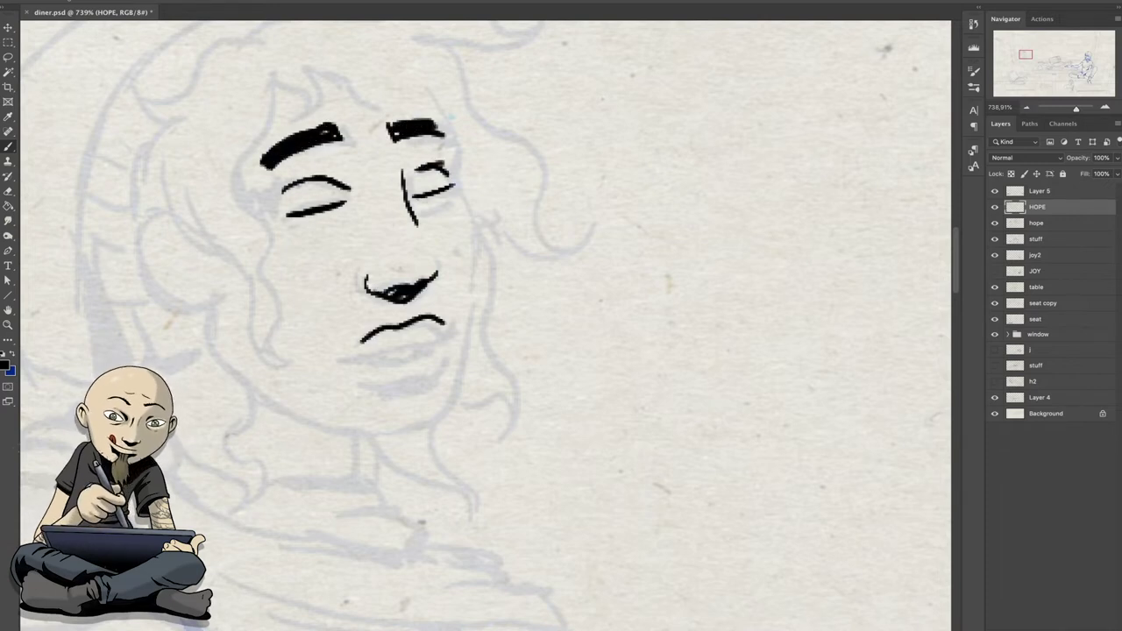
left_click_drag(338, 359, 433, 336)
mouse_move(442, 349)
left_mouse_down()
mouse_move(364, 378)
mouse_move(434, 385)
left_mouse_up()
left_click_drag(359, 390, 442, 368)
- Ink wavy hair strokes across Hope's forehead
right_click(9, 189)
key("b")
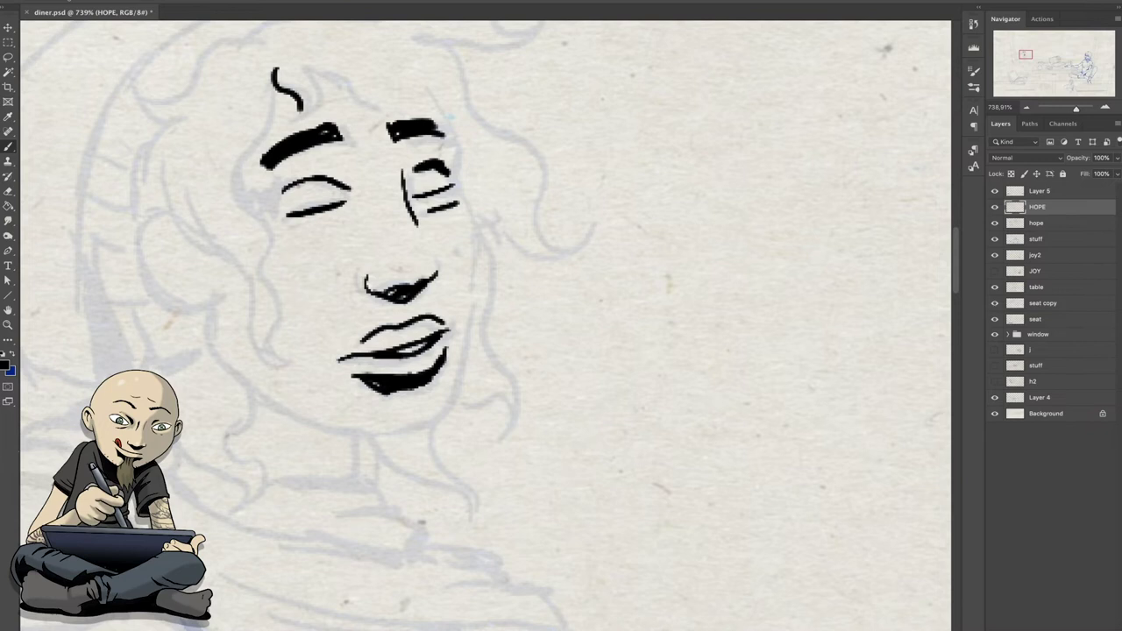
left_click_drag(320, 72, 279, 127)
left_click_drag(300, 63, 368, 121)
left_click_drag(379, 63, 366, 175)
left_click_drag(375, 100, 399, 55)
left_click_drag(400, 54, 445, 114)
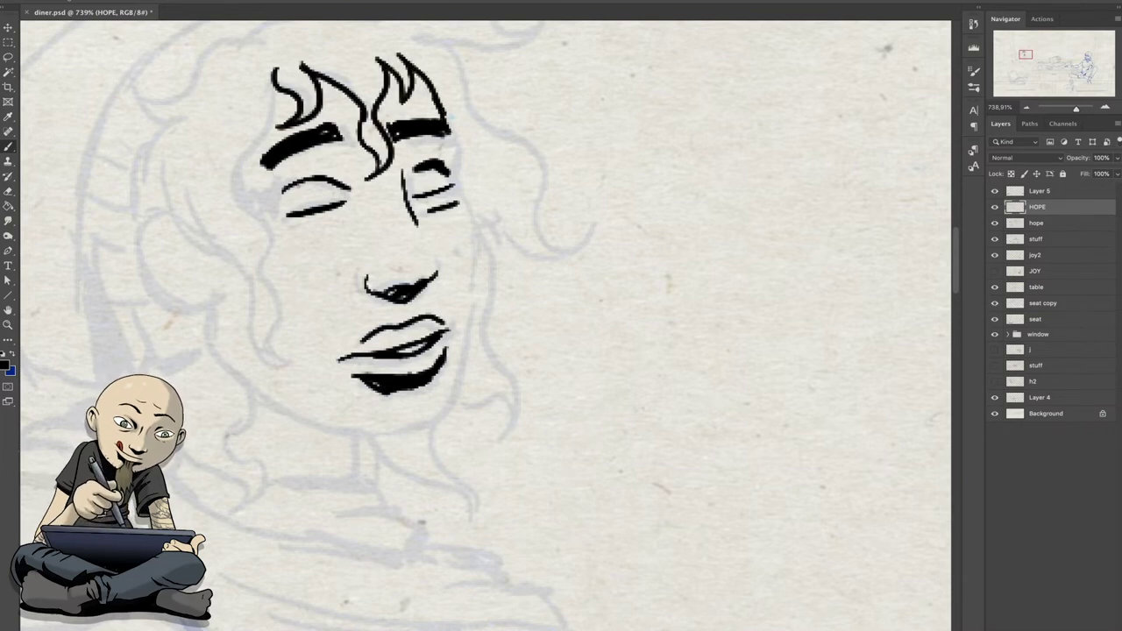
- Ink hair strands down the left of the face, the ear, face side and right jawline
mouse_move(273, 69)
left_mouse_down()
mouse_move(263, 306)
mouse_move(298, 386)
left_mouse_up()
left_click_drag(233, 197, 254, 360)
left_click_drag(186, 149, 218, 255)
left_click_drag(168, 195, 238, 399)
left_click_drag(390, 417, 438, 405)
mouse_move(449, 172)
left_mouse_down()
mouse_move(469, 242)
mouse_move(418, 415)
left_mouse_up()
left_click_drag(234, 354, 357, 415)
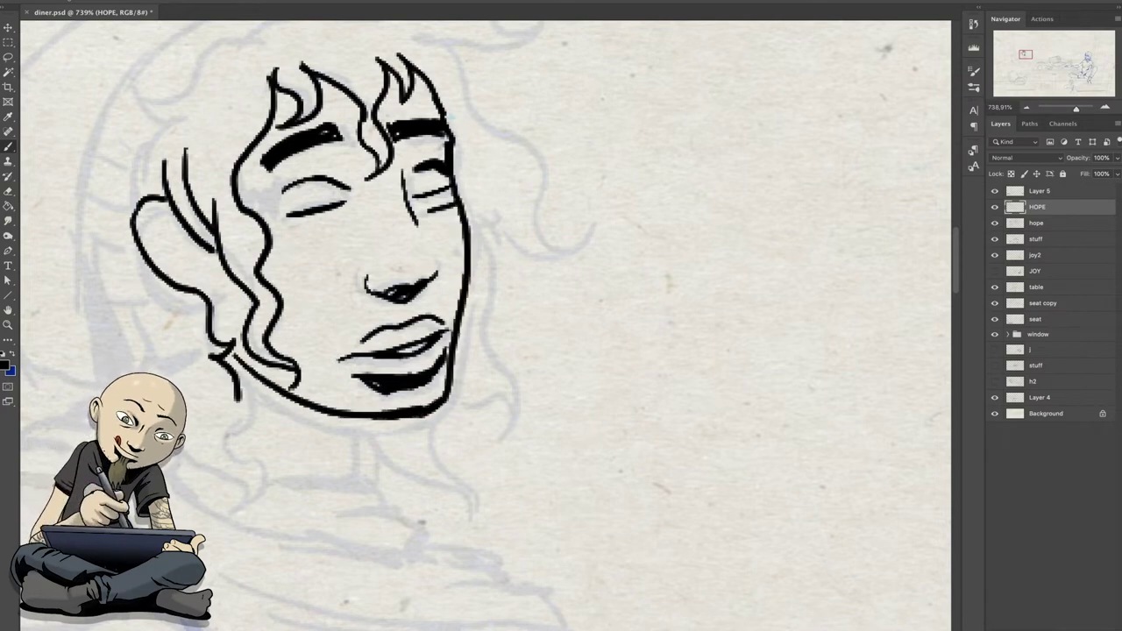
- Erase the misplaced jaw stroke and shift the nose and mouth up slightly
key("e")
left_click_drag(448, 385, 235, 352)
key("e")
left_click_drag(455, 376, 456, 307)
key("l")
left_click_drag(359, 250, 351, 263)
left_click_drag(403, 341, 403, 335)
key("b")
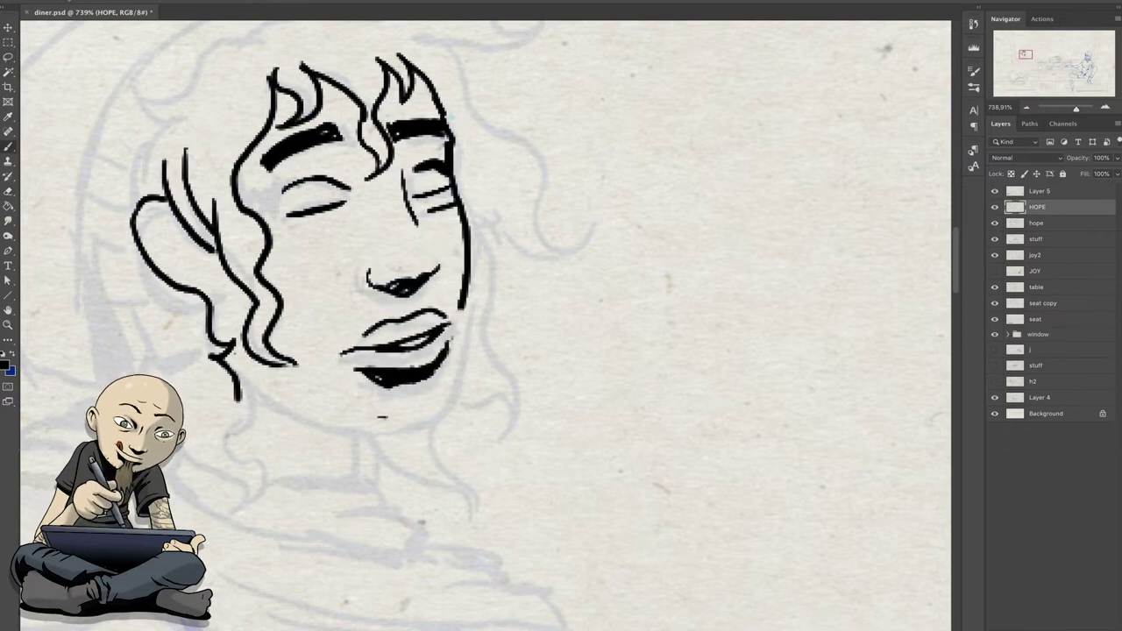
- Redraw Hope's chin and right jaw lines and her left eye
left_click_drag(377, 417, 450, 302)
left_click_drag(456, 346, 381, 417)
key("b")
left_click_drag(454, 322, 434, 399)
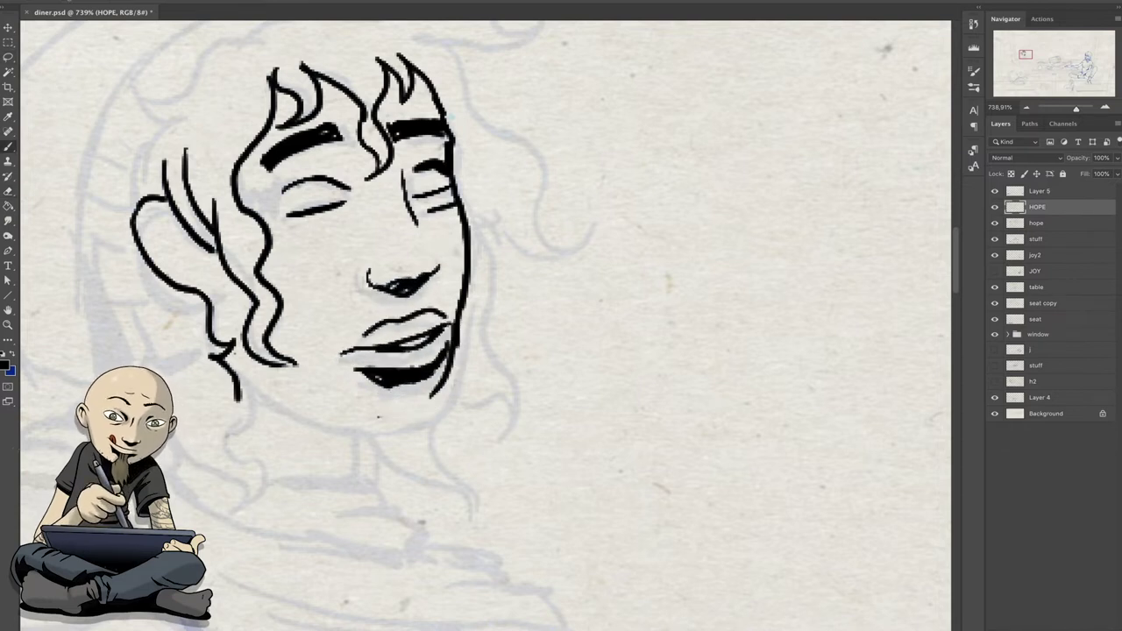
left_click_drag(229, 352, 444, 378)
mouse_move(268, 184)
left_mouse_down()
mouse_move(359, 217)
mouse_move(331, 223)
left_mouse_up()
- Ink a long strand, a curl and a thick black lock on the right side of the face
scroll(482, 324, "up", 1)
mouse_move(426, 89)
left_mouse_down()
mouse_move(465, 116)
mouse_move(572, 261)
mouse_move(480, 265)
mouse_move(473, 501)
left_mouse_up()
left_click_drag(322, 63, 552, 131)
left_click_drag(430, 87, 571, 116)
mouse_move(412, 107)
left_mouse_down()
mouse_move(478, 211)
mouse_move(543, 282)
left_mouse_up()
left_click_drag(465, 256, 478, 482)
left_click_drag(473, 290, 443, 456)
left_click_drag(421, 114, 525, 280)
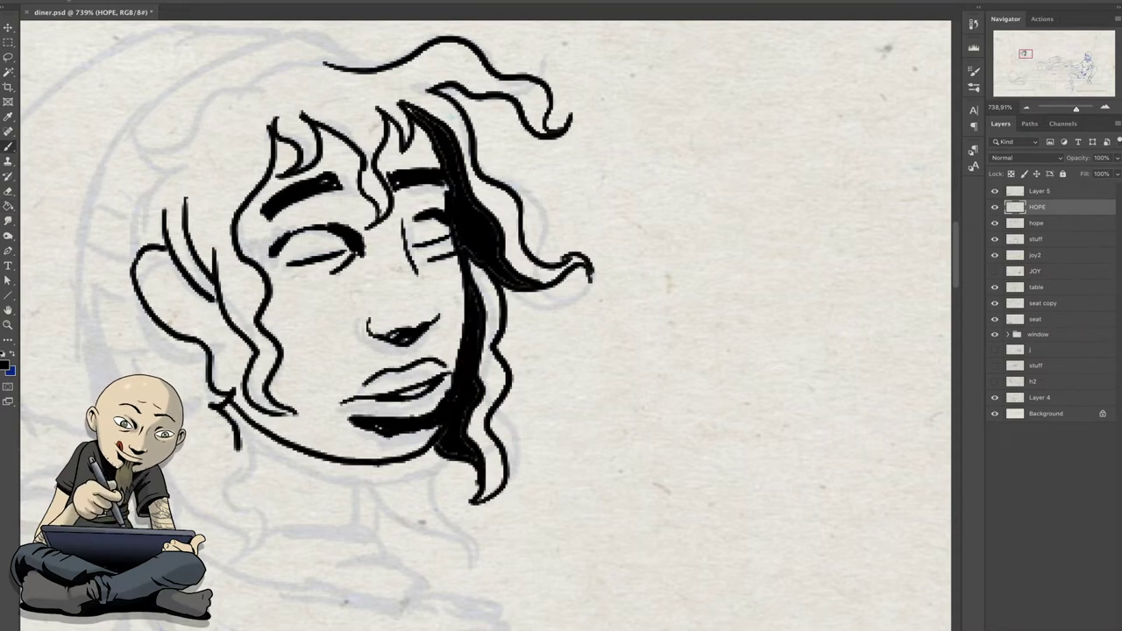
- Ink the left-side hair, lower-left curls and the neck strands
mouse_move(360, 40)
left_mouse_down()
mouse_move(140, 149)
mouse_move(105, 272)
mouse_move(149, 364)
left_mouse_up()
left_click_drag(438, 350, 460, 280)
left_click_drag(263, 368, 254, 477)
left_click_drag(263, 407, 200, 464)
left_click_drag(180, 324, 141, 363)
left_click_drag(438, 351, 461, 255)
left_click_drag(399, 322, 398, 351)
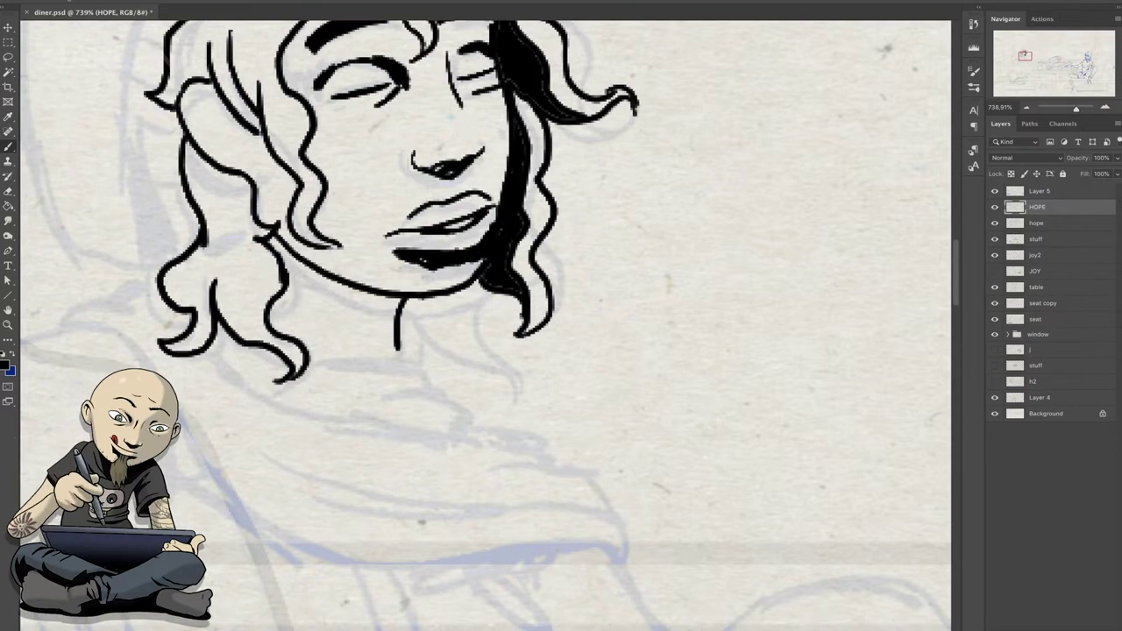
left_click_drag(289, 283, 404, 302)
- Ink the shadow under Hope's chin and the hair strands around it
left_click_drag(270, 241, 394, 306)
left_click_drag(460, 281, 490, 405)
left_click_drag(403, 298, 491, 399)
left_click_drag(349, 274, 302, 302)
left_click_drag(438, 263, 534, 373)
right_click(9, 9)
key("Escape")
- Ink the outer hair outline on the left and the outline of Hope's hood
mouse_move(481, 68)
left_mouse_down()
mouse_move(263, 180)
mouse_move(247, 412)
mouse_move(317, 409)
left_mouse_up()
left_click_drag(267, 428, 326, 443)
left_click_drag(208, 298, 259, 451)
left_click_drag(200, 348, 215, 374)
mouse_move(276, 458)
left_mouse_down()
mouse_move(180, 449)
mouse_move(412, 61)
left_mouse_up()
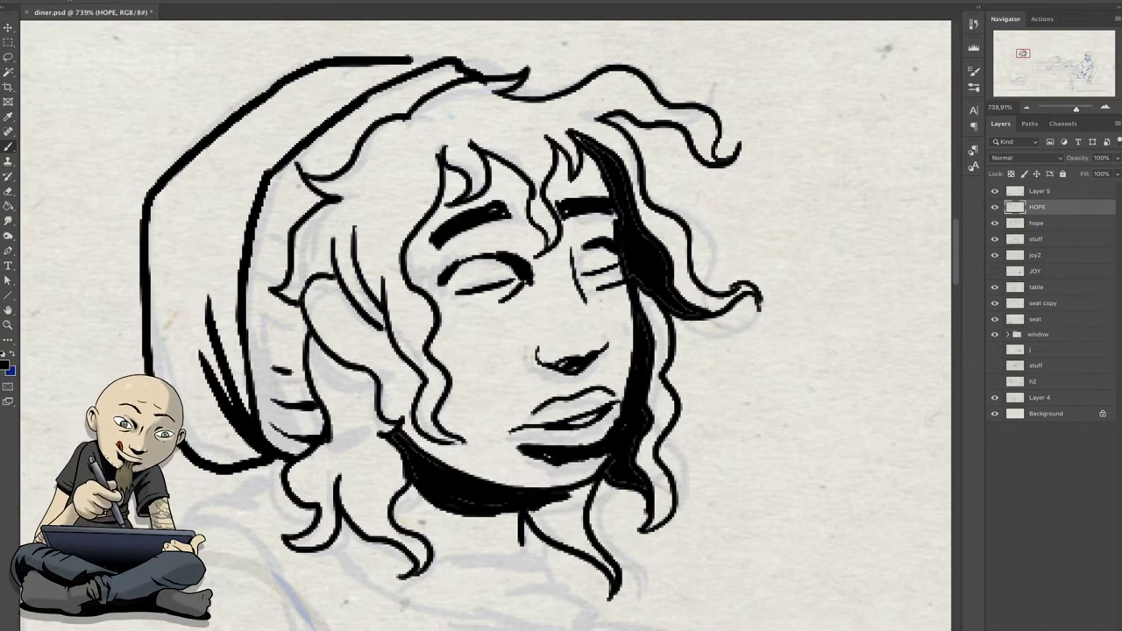
- Ink the thick hair strands beside Hope's face and her ear, adjusting brush size
left_click_drag(449, 170, 413, 294)
left_click_drag(429, 215, 434, 296)
scroll(482, 324, "down", 3)
right_click(35, 26)
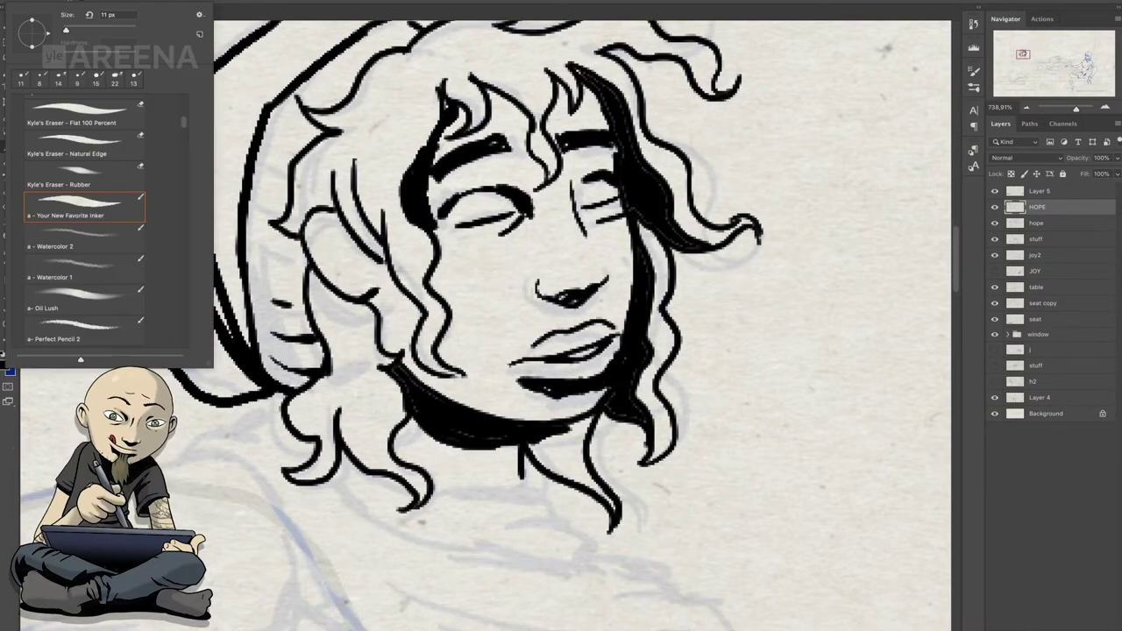
key("Return")
mouse_move(351, 232)
left_mouse_down()
mouse_move(349, 273)
mouse_move(361, 282)
left_mouse_up()
right_click(35, 27)
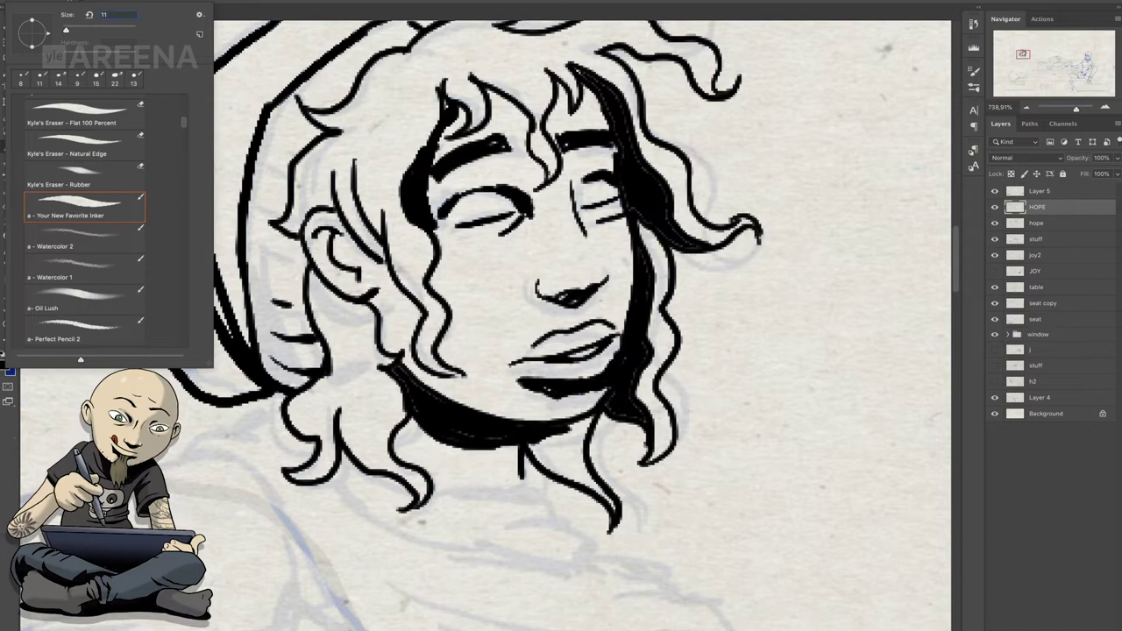
key("Return")
scroll(482, 325, "down", 2)
- Ink Hope's collar, neck and shoulder cape with its inner folds and hair under the chin
left_click_drag(349, 329, 616, 390)
left_click_drag(513, 317, 526, 350)
scroll(482, 324, "down", 2)
mouse_move(218, 230)
left_mouse_down()
mouse_move(569, 422)
mouse_move(650, 384)
left_mouse_up()
left_click_drag(388, 372, 666, 393)
left_click_drag(396, 343, 613, 379)
left_click_drag(558, 346, 665, 385)
left_click_drag(607, 338, 645, 356)
left_click_drag(215, 235, 279, 200)
mouse_move(392, 206)
left_mouse_down()
mouse_move(412, 253)
mouse_move(637, 203)
left_mouse_up()
- Ink Hope's fingers, arm and sleeve lines
left_click_drag(189, 270, 276, 355)
left_click_drag(213, 246, 298, 350)
mouse_move(357, 292)
left_mouse_down()
mouse_move(279, 364)
mouse_move(561, 333)
left_mouse_up()
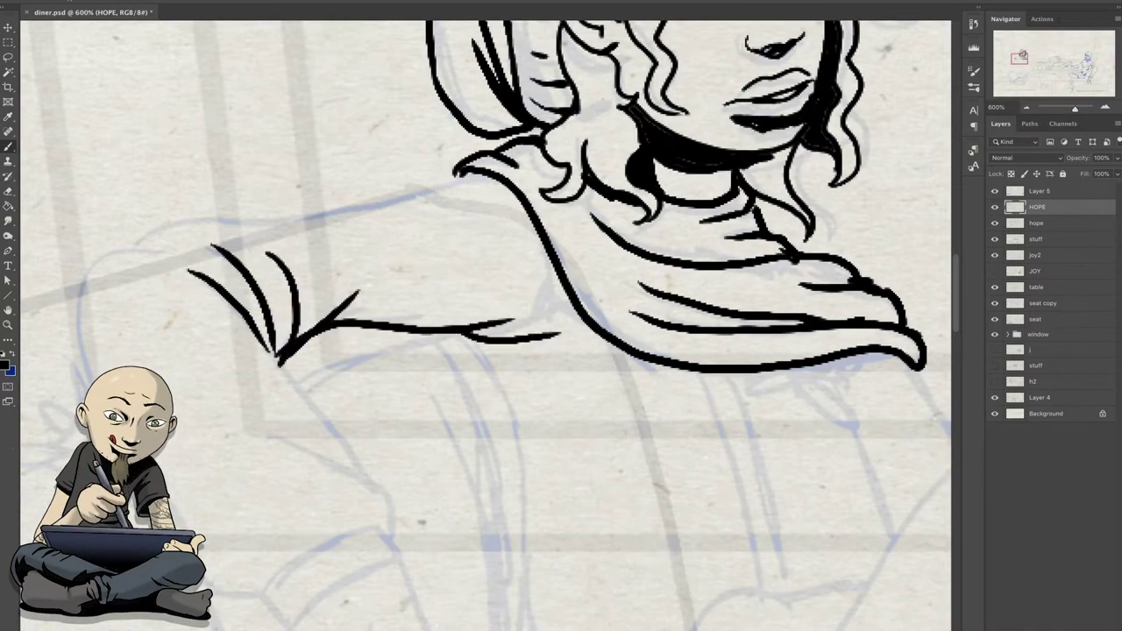
left_click_drag(106, 258, 324, 212)
mouse_move(250, 217)
left_mouse_down()
mouse_move(461, 170)
mouse_move(556, 299)
left_mouse_up()
left_click_drag(561, 456, 500, 254)
left_click_drag(376, 163, 414, 196)
left_click_drag(525, 351, 500, 280)
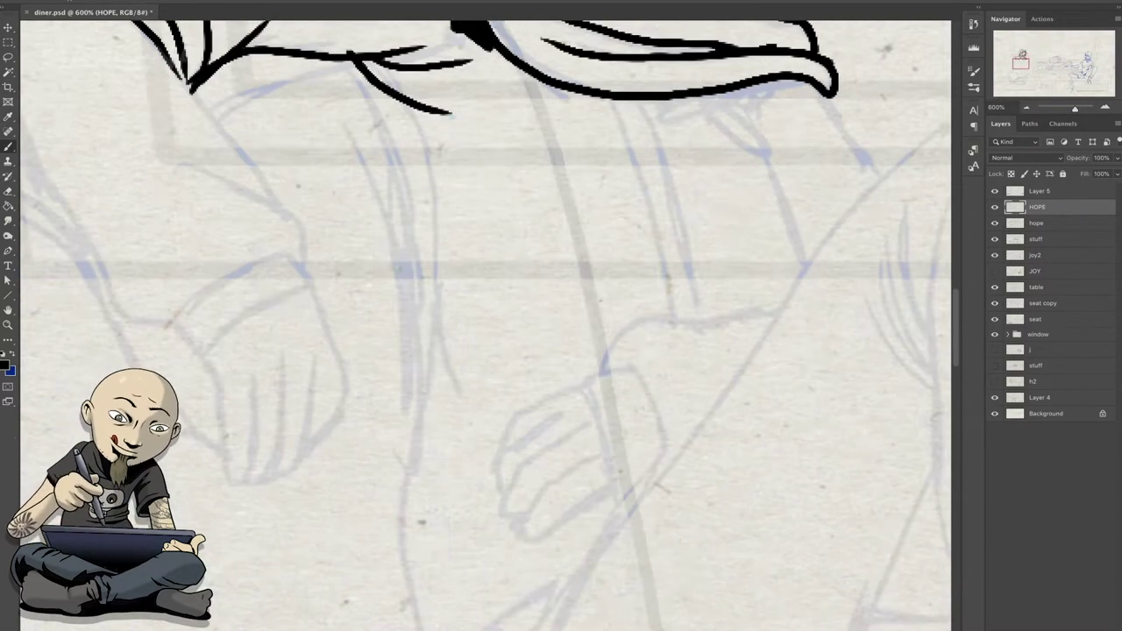
- Ink the hand resting on her knee with fingers and cuff, and fill the sleeve shadow
left_click_drag(561, 438, 548, 329)
left_click_drag(551, 253, 597, 369)
left_click_drag(573, 320, 596, 366)
left_click_drag(561, 296, 496, 412)
left_click_drag(476, 353, 479, 378)
mouse_move(550, 252)
left_mouse_down()
mouse_move(477, 346)
mouse_move(603, 232)
mouse_move(636, 289)
left_mouse_up()
left_click_drag(574, 238, 743, 180)
mouse_move(763, 167)
left_mouse_down()
mouse_move(616, 360)
mouse_move(642, 302)
left_mouse_up()
left_click_drag(652, 263, 624, 346)
- Ink the arm from shirt to cuff, the shirt folds and the arm's right outline
mouse_move(561, 316)
left_mouse_down()
mouse_move(441, 409)
mouse_move(421, 478)
left_mouse_up()
left_click_drag(447, 170, 509, 355)
left_click_drag(463, 141, 535, 352)
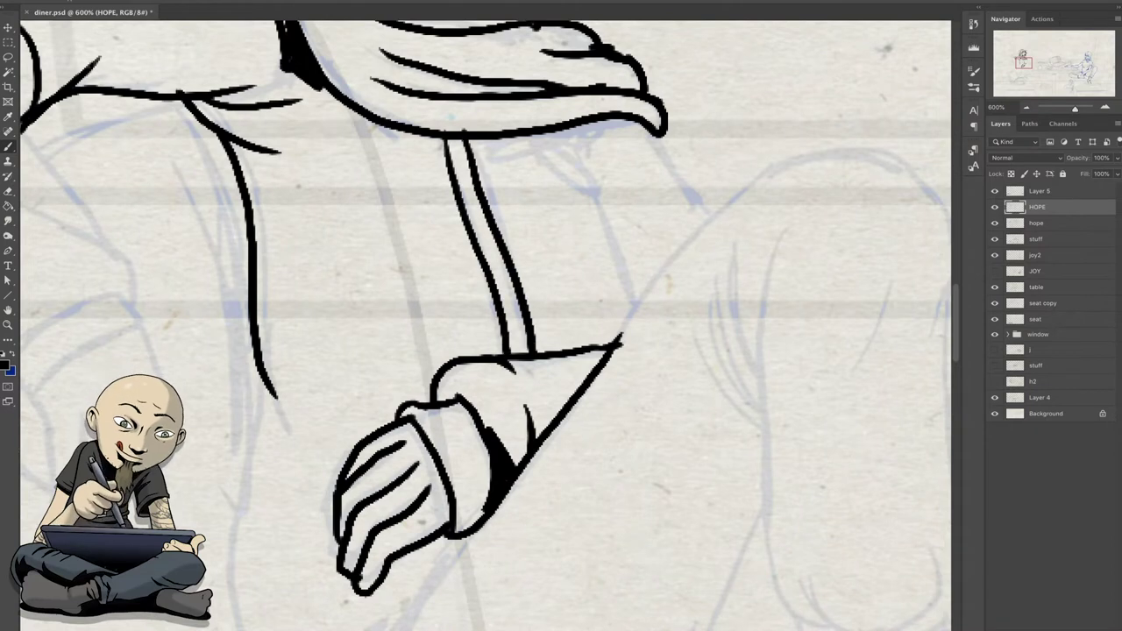
left_click_drag(429, 136, 447, 206)
left_click_drag(489, 136, 519, 165)
left_click_drag(552, 132, 603, 162)
left_click_drag(652, 123, 710, 215)
left_click_drag(578, 166, 642, 298)
left_click_drag(561, 351, 488, 295)
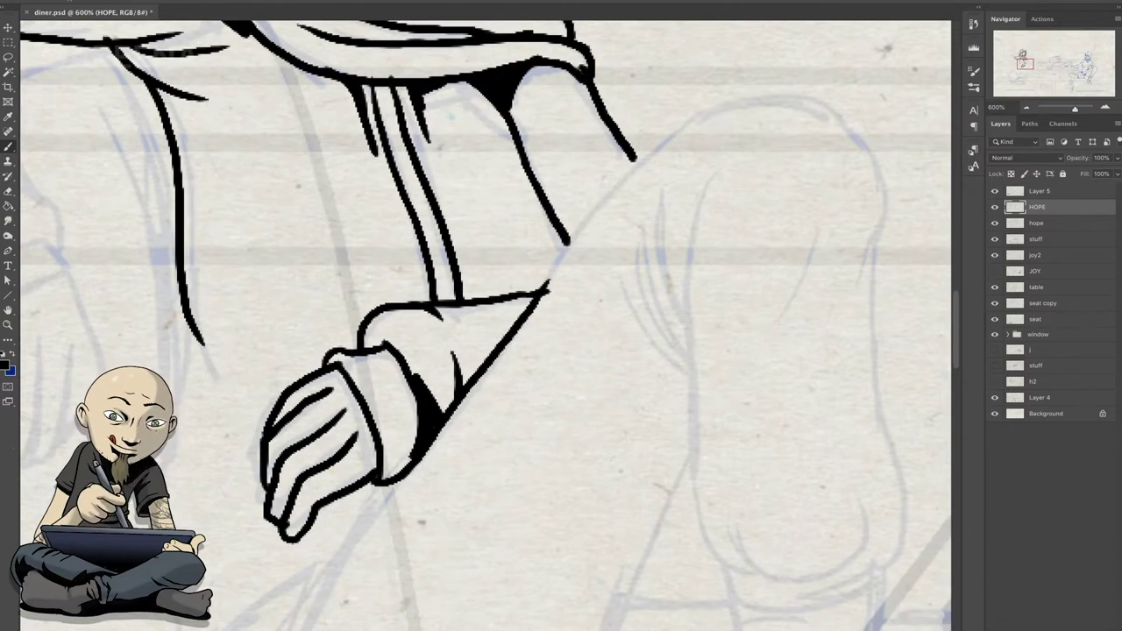
left_click_drag(710, 110, 544, 289)
- Ink the knee, the leg outline and the right leg contour with its diagonal lines
left_click_drag(789, 171, 762, 276)
left_click_drag(596, 211, 574, 373)
mouse_move(571, 373)
left_mouse_down()
mouse_move(618, 477)
mouse_move(696, 491)
left_mouse_up()
left_click_drag(692, 491, 745, 425)
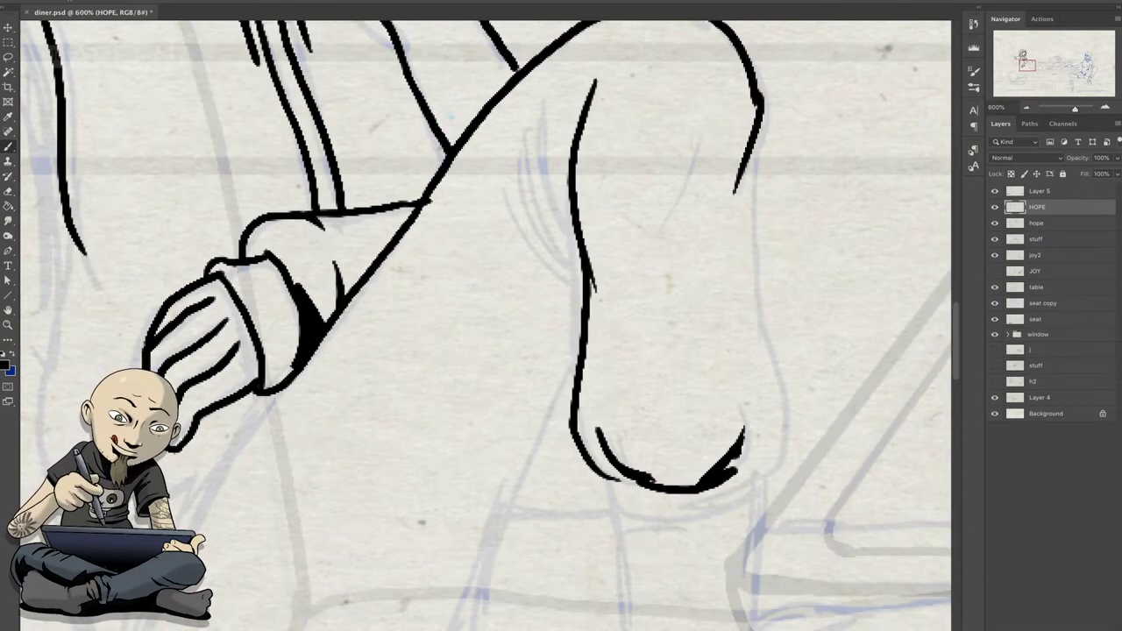
left_click_drag(741, 477, 762, 175)
left_click_drag(693, 147, 696, 188)
left_click_drag(570, 98, 530, 229)
left_click_drag(438, 394, 517, 228)
left_click_drag(653, 158, 495, 522)
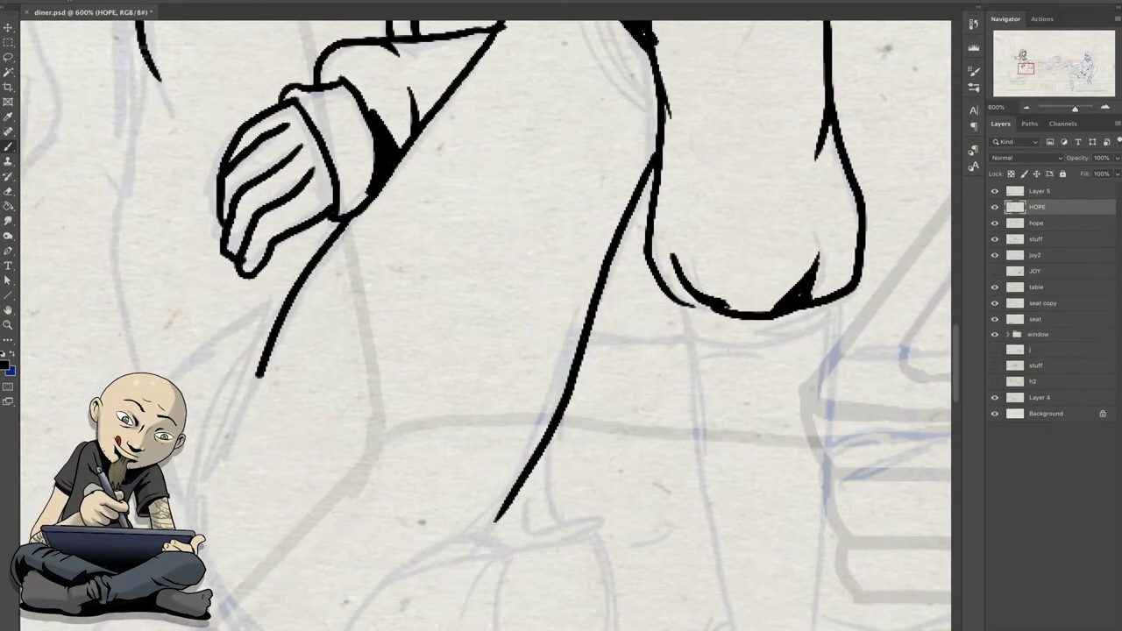
- Ink the sleeve cuff below the hand and small detail strokes around it
left_click_drag(526, 350, 582, 333)
left_click_drag(316, 337, 254, 473)
left_click_drag(214, 403, 338, 280)
mouse_move(333, 289)
left_mouse_down()
mouse_move(359, 215)
mouse_move(349, 276)
left_mouse_up()
left_click_drag(281, 321, 249, 349)
left_click_drag(185, 310, 167, 363)
left_click_drag(525, 263, 552, 325)
left_click_drag(438, 262, 702, 447)
- Ink the left sleeve cuff, its arm lines and the hand below it
left_click_drag(258, 296, 333, 191)
left_click_drag(228, 263, 360, 145)
left_click_drag(526, 263, 526, 324)
left_click_drag(351, 272, 249, 127)
left_click_drag(525, 262, 566, 272)
left_click_drag(223, 324, 123, 53)
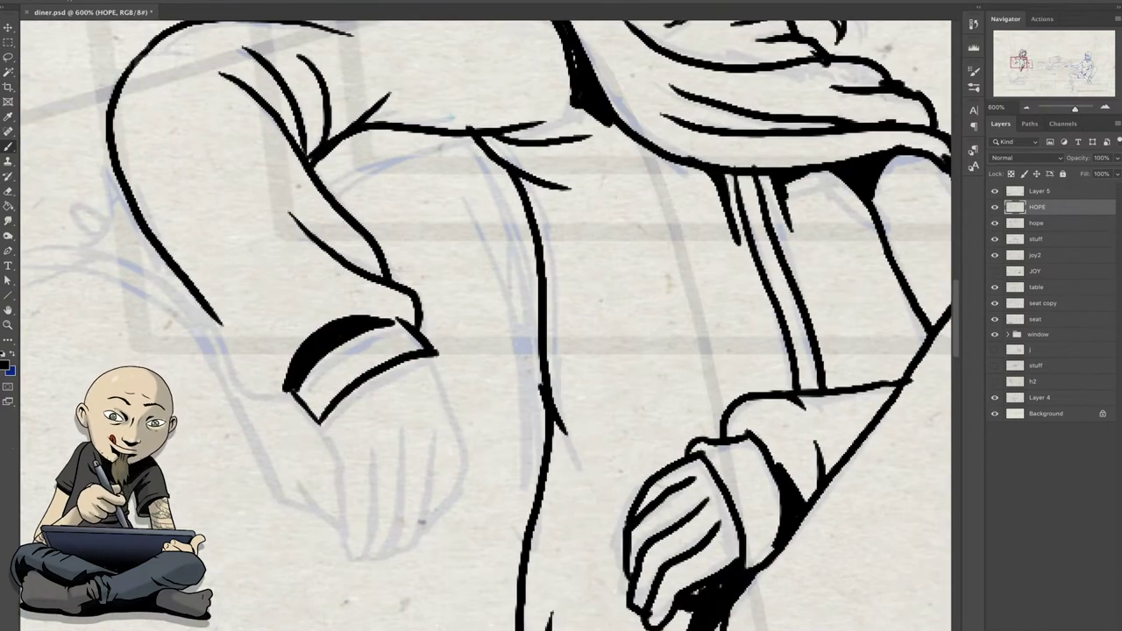
left_click_drag(526, 350, 526, 232)
left_click_drag(333, 315, 359, 440)
left_click_drag(368, 320, 379, 433)
left_click_drag(425, 303, 419, 412)
left_click_drag(425, 241, 395, 431)
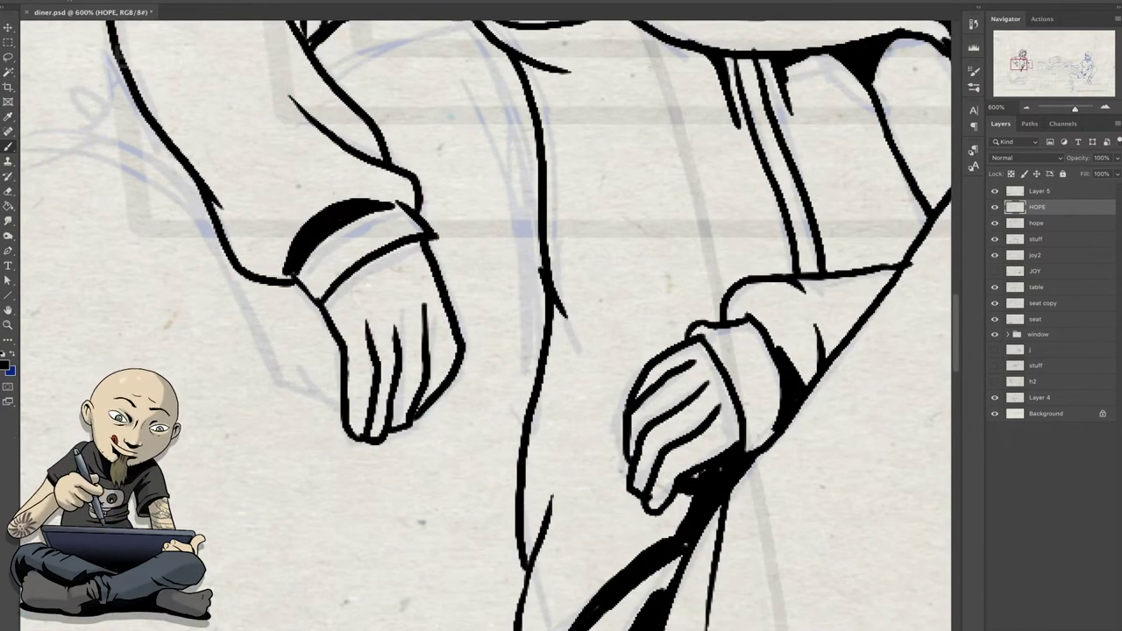
- Fill the shadow along the hand's left side black and ink the arm's left edge and elbow
left_click_drag(526, 263, 697, 340)
left_click_drag(386, 298, 509, 500)
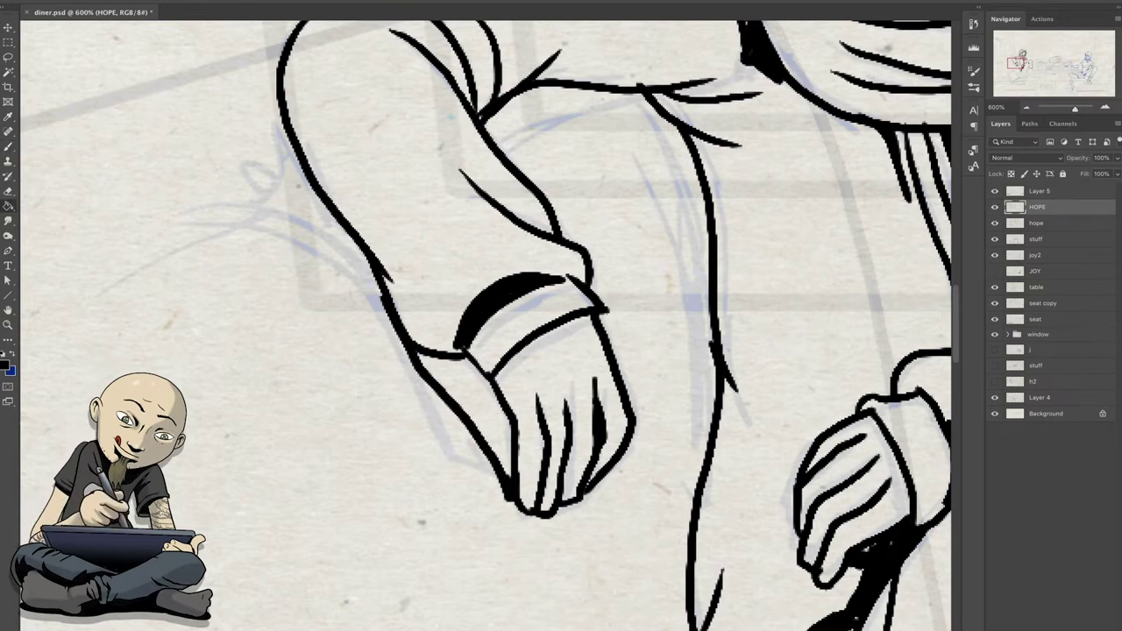
left_click(464, 408)
key("b")
left_click_drag(526, 263, 530, 377)
left_click_drag(228, 211, 368, 390)
left_click_drag(526, 351, 457, 298)
left_click_drag(412, 189, 543, 182)
- Ink the collar curve, leg outlines, ankle hook and the foot with its toes
mouse_move(561, 350)
left_mouse_down()
mouse_move(289, 96)
mouse_move(271, 44)
left_mouse_up()
left_click_drag(552, 115, 706, 88)
left_click_drag(561, 350, 495, 319)
left_click_drag(638, 92, 597, 386)
left_click_drag(613, 338, 614, 399)
mouse_move(486, 92)
left_mouse_down()
mouse_move(521, 385)
mouse_move(871, 522)
mouse_move(629, 363)
left_mouse_up()
left_click_drag(815, 443, 799, 504)
left_click_drag(561, 351, 644, 351)
- Ink the calf, lower leg and the second thigh with its knee curve
mouse_move(457, 282)
left_mouse_down()
mouse_move(592, 259)
mouse_move(233, 405)
mouse_move(175, 526)
left_mouse_up()
left_click_drag(309, 510, 200, 607)
left_click_drag(390, 355, 307, 512)
left_click_drag(495, 385, 386, 421)
left_click_drag(509, 355, 583, 396)
left_click_drag(561, 350, 464, 381)
scroll(158, 393, "down", 2)
left_click_drag(517, 260, 653, 252)
mouse_move(524, 189)
left_mouse_down()
mouse_move(666, 186)
mouse_move(596, 412)
left_mouse_up()
- Add black shading under the thigh and around the crossed legs, plus the long curve below
left_click_drag(524, 286, 542, 279)
mouse_move(326, 177)
left_mouse_down()
mouse_move(412, 184)
mouse_move(328, 309)
left_mouse_up()
left_click_drag(267, 295, 247, 326)
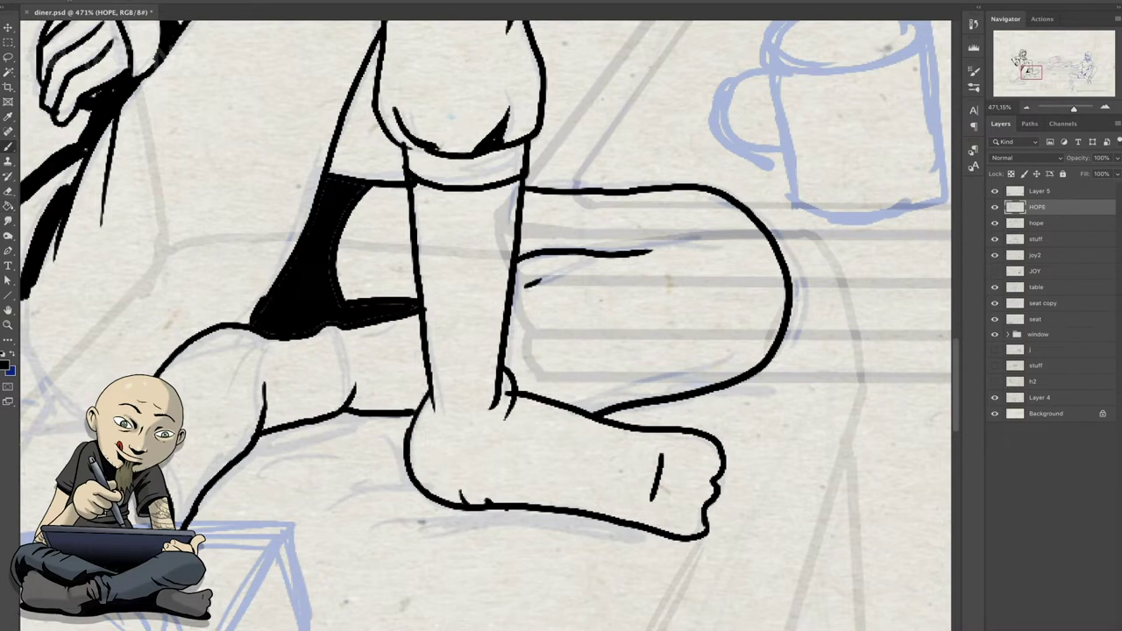
left_click_drag(386, 201, 281, 324)
left_click_drag(438, 351, 692, 284)
mouse_move(247, 298)
left_mouse_down()
mouse_move(196, 388)
mouse_move(351, 448)
left_mouse_up()
left_click_drag(225, 377, 382, 371)
left_click_drag(263, 372, 386, 332)
mouse_move(526, 438)
left_mouse_down()
mouse_move(438, 326)
mouse_move(627, 488)
left_mouse_up()
- Ink outline strokes around the legs, the lower foot outline and the toe lines
left_click_drag(442, 254, 544, 249)
left_click_drag(526, 394, 429, 315)
left_click_drag(522, 241, 614, 309)
left_click_drag(545, 325, 606, 412)
left_click_drag(613, 307, 693, 326)
left_click_drag(596, 339, 694, 354)
scroll(315, 389, "down", 5)
- Erase the toe strokes and redraw the curve at the end of the foot
key("e")
mouse_move(460, 399)
left_mouse_down()
mouse_move(504, 340)
mouse_move(543, 342)
left_mouse_up()
left_click_drag(474, 399, 591, 366)
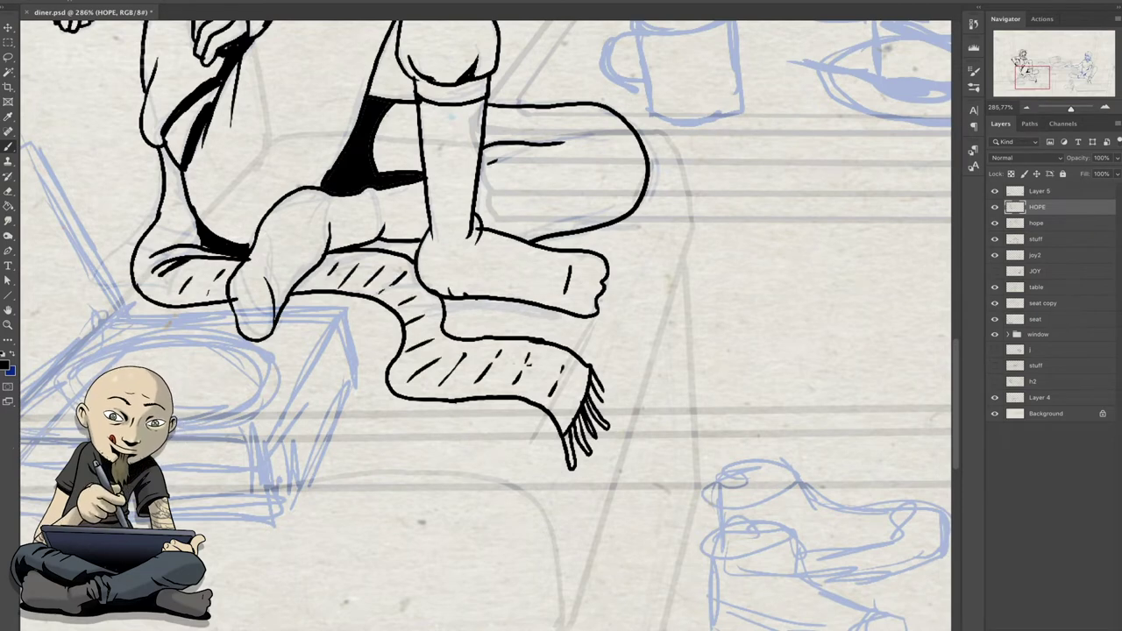
- Review the finished inking and save the diner drawing
scroll(486, 325, "up", 2)
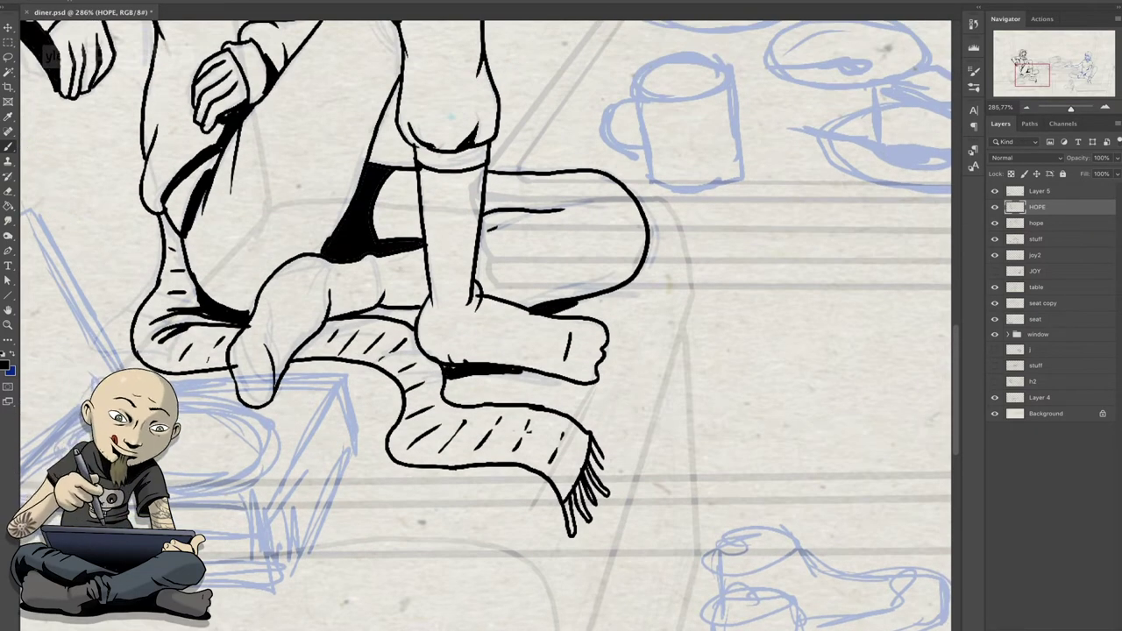
scroll(486, 325, "down", 2)
scroll(486, 324, "up", 2)
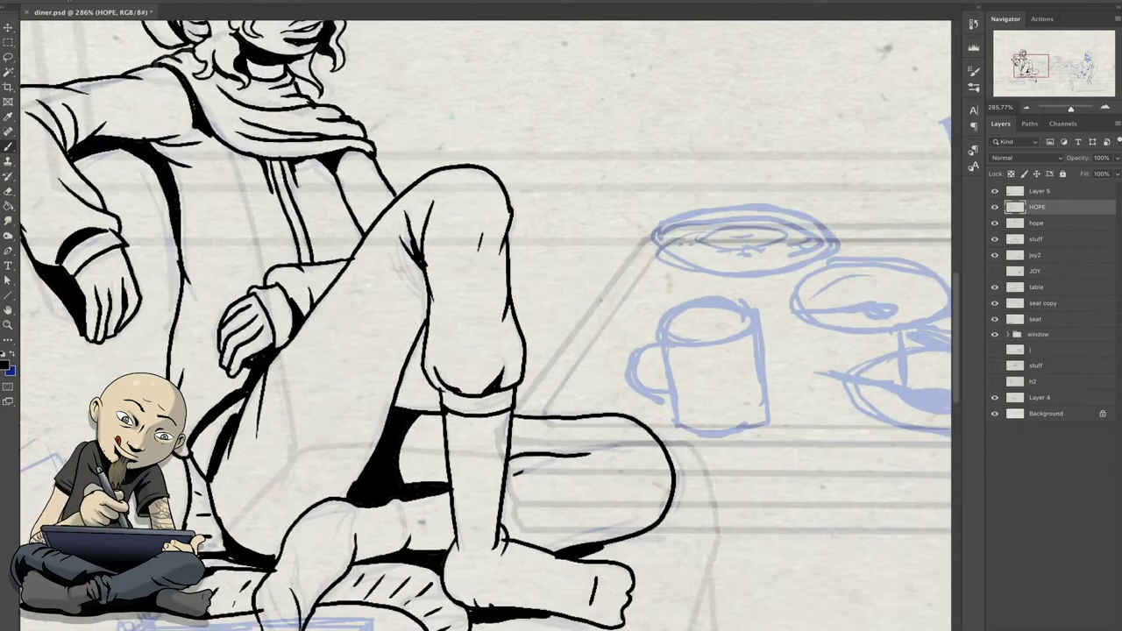
scroll(485, 324, "down", 3)
scroll(485, 324, "up", 2)
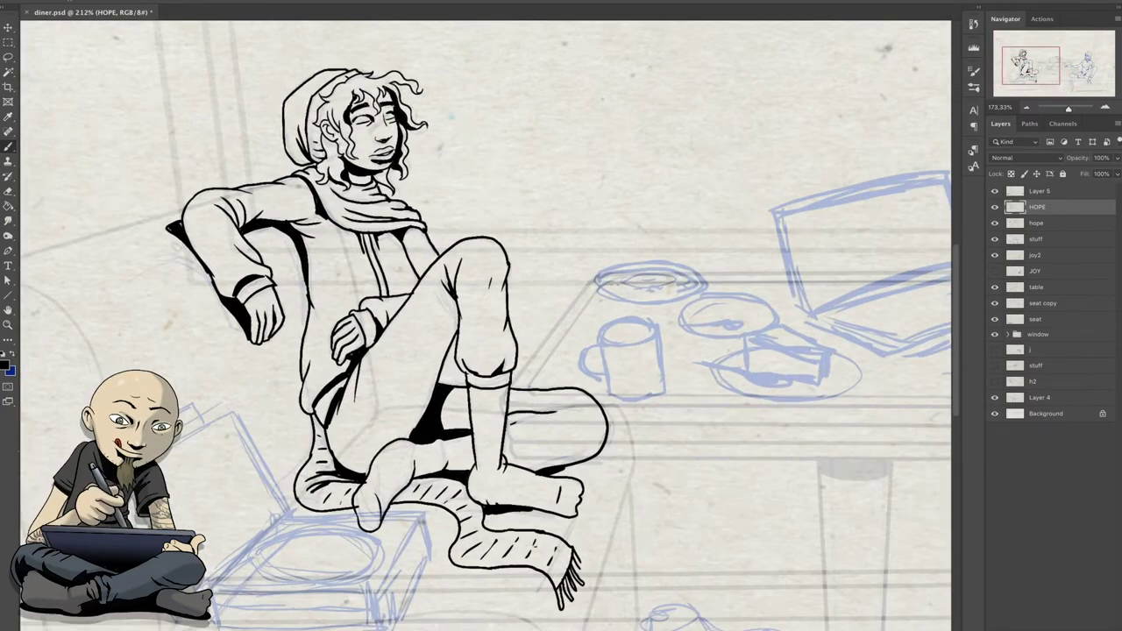
left_click(114, 70)
- Lasso Hope's head and apply a free transform to it
key("l")
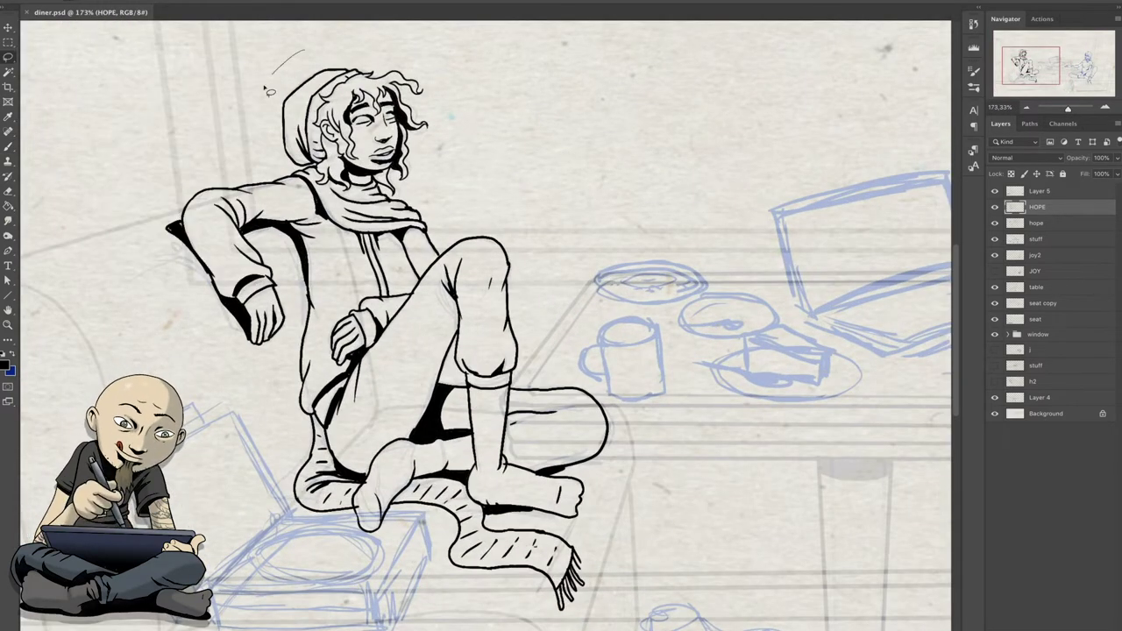
scroll(321, 59, "down", 2)
scroll(321, 59, "down", 1)
scroll(318, 164, "up", 2)
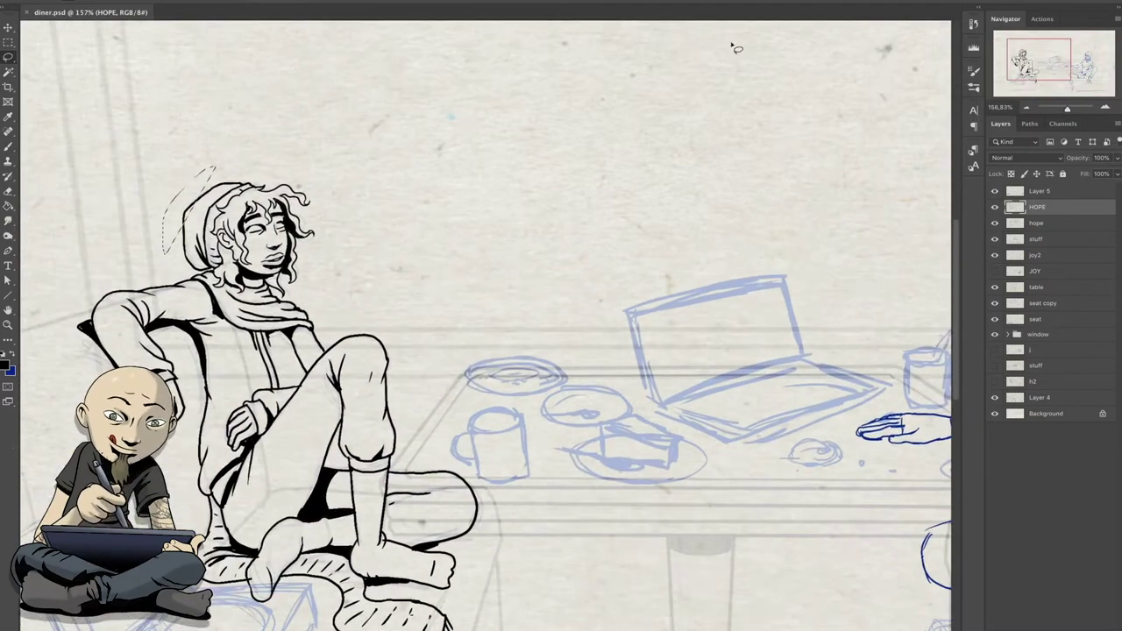
scroll(319, 164, "up", 2)
scroll(406, 318, "down", 1)
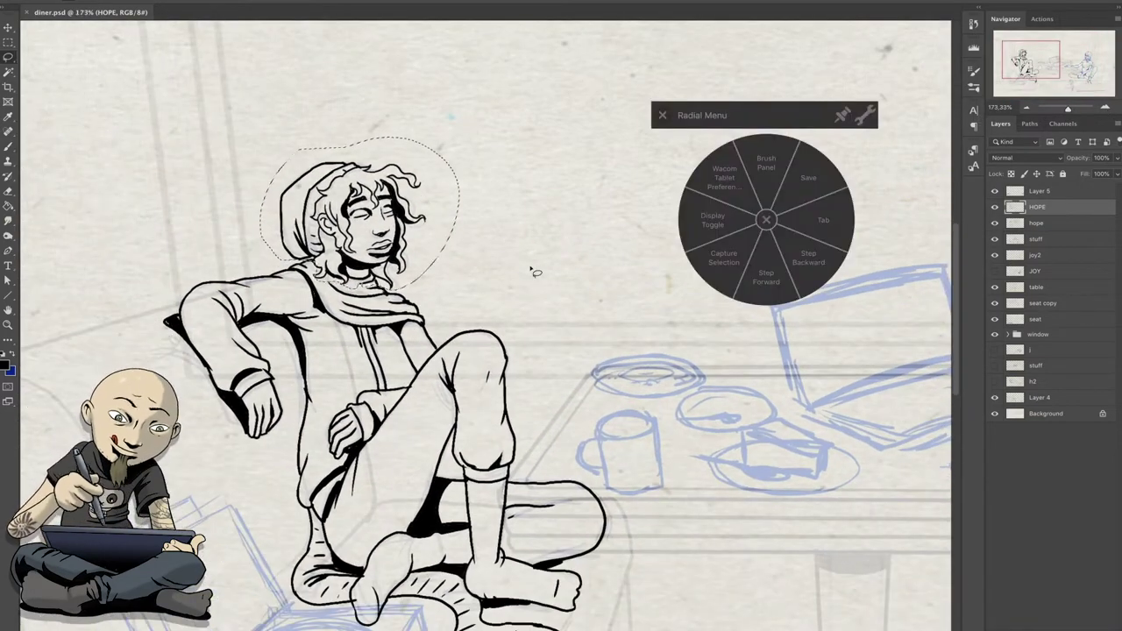
key("ctrl+t")
key("Return")
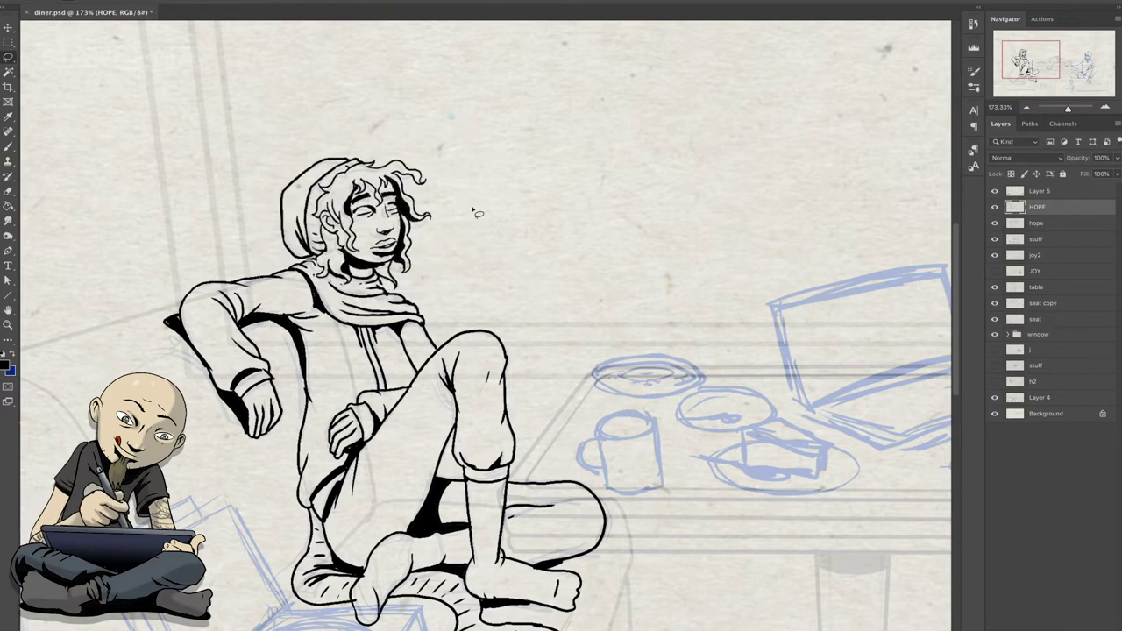
scroll(450, 281, "up", 3)
scroll(560, 278, "down", 1)
scroll(561, 277, "down", 1)
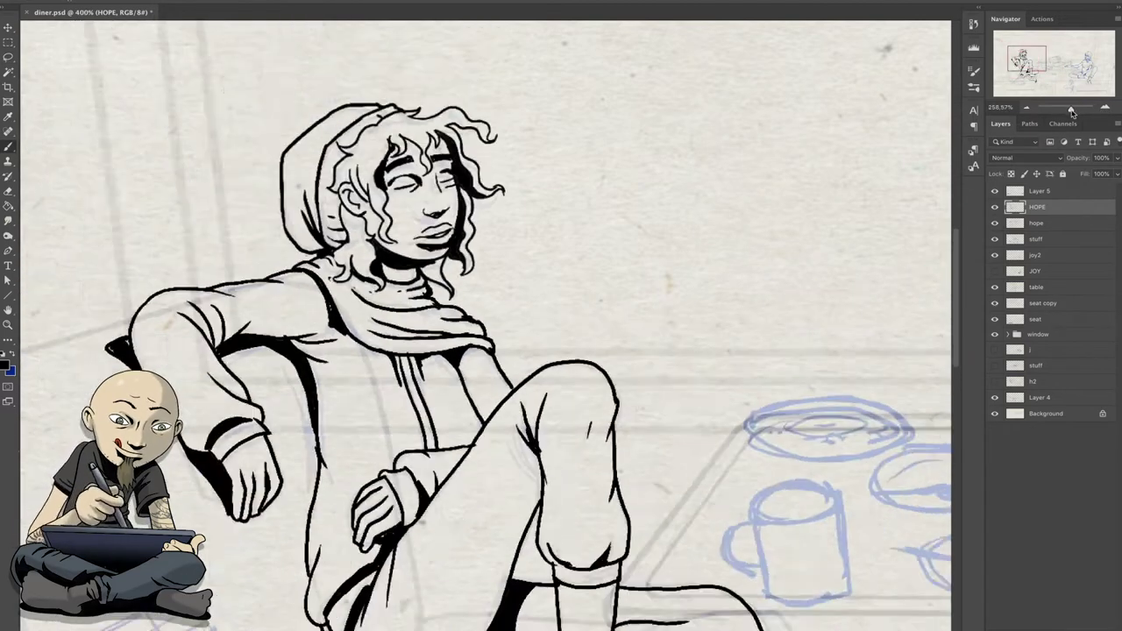
scroll(561, 278, "down", 1)
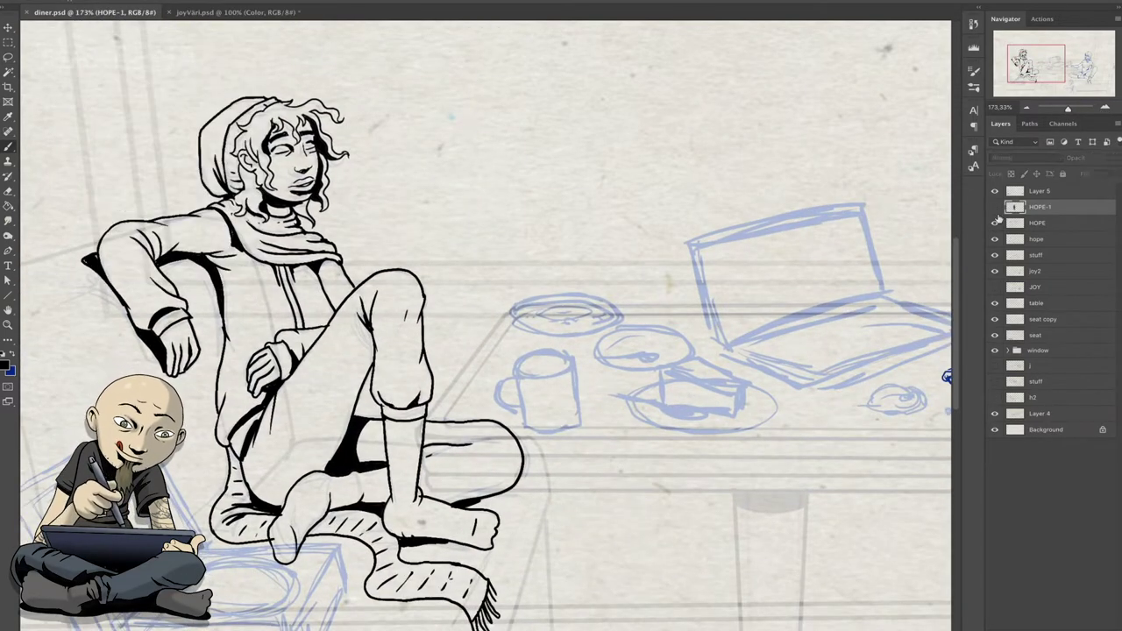
- Duplicate the HOPE layer and fill the seated figure's hoodie with the reference olive
right_click(1045, 224)
left_click(1034, 155)
key("Return")
key("g")
left_click(158, 254)
left_click(308, 334)
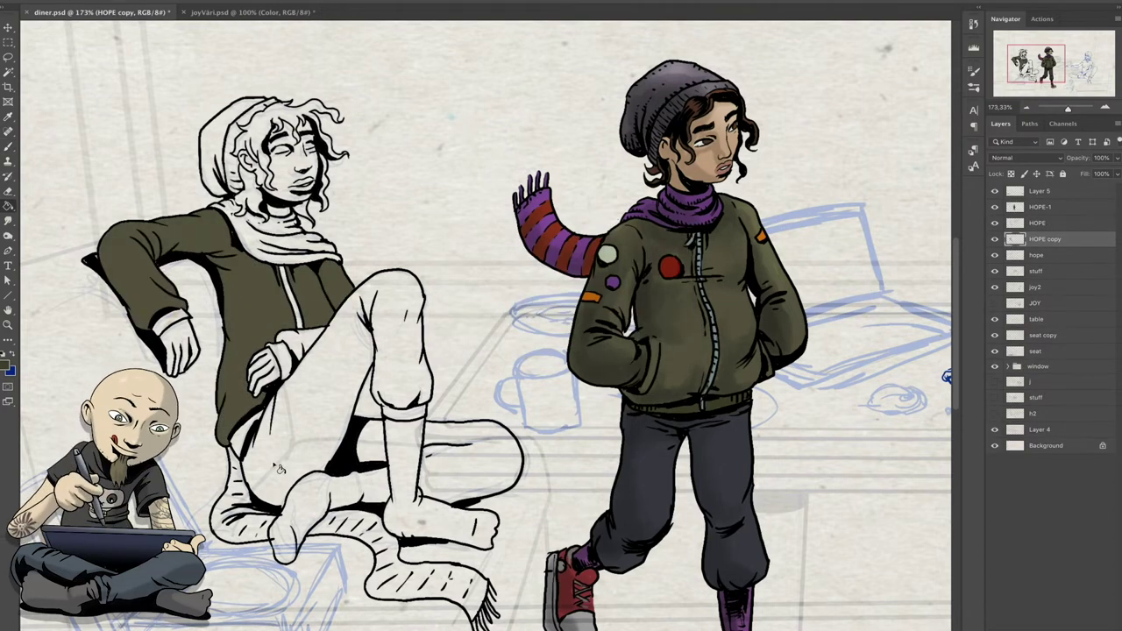
left_click(289, 327)
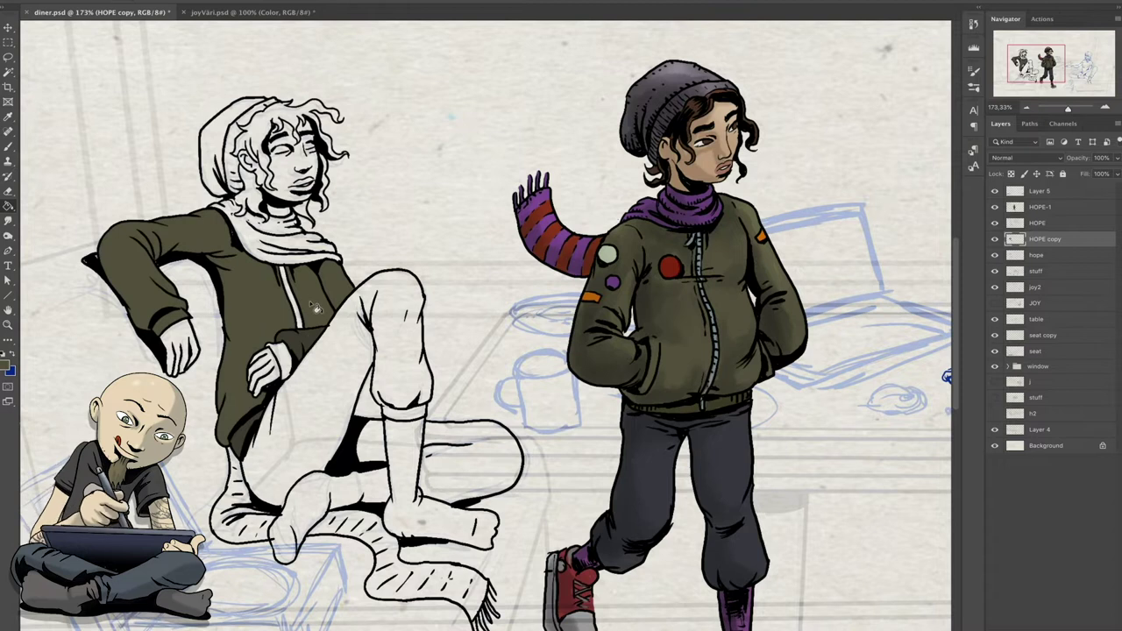
- Fill the neck and hanging scarf purple, and the thigh and lower leg dark grey
left_click(647, 202, "alt")
left_click(279, 235)
left_click(337, 524)
left_click(255, 532)
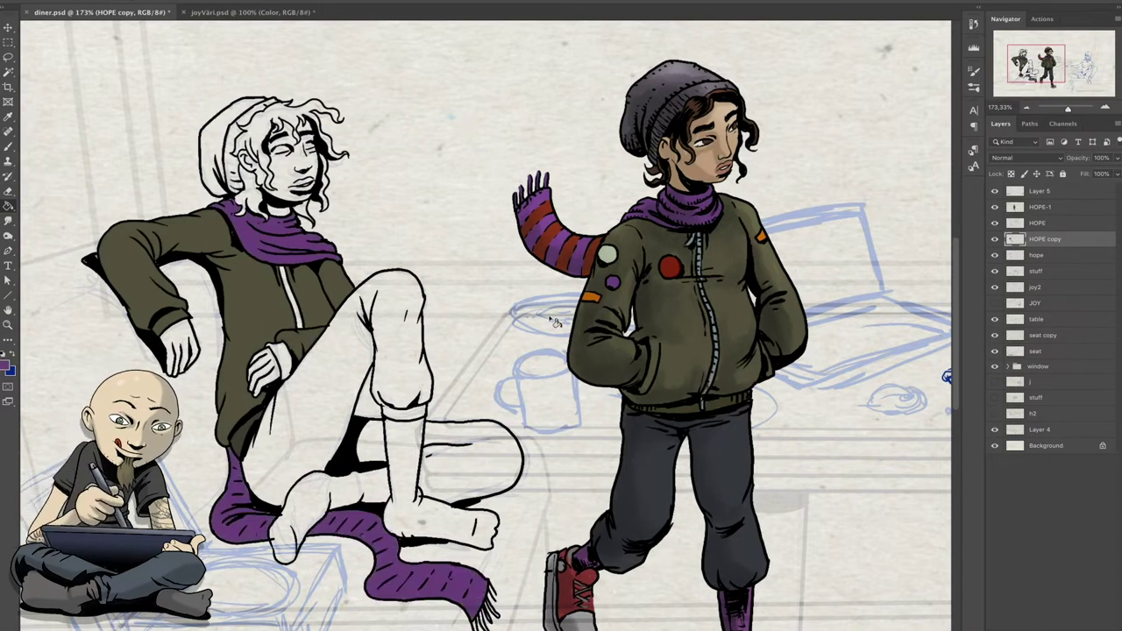
left_click(333, 385)
left_click(480, 481)
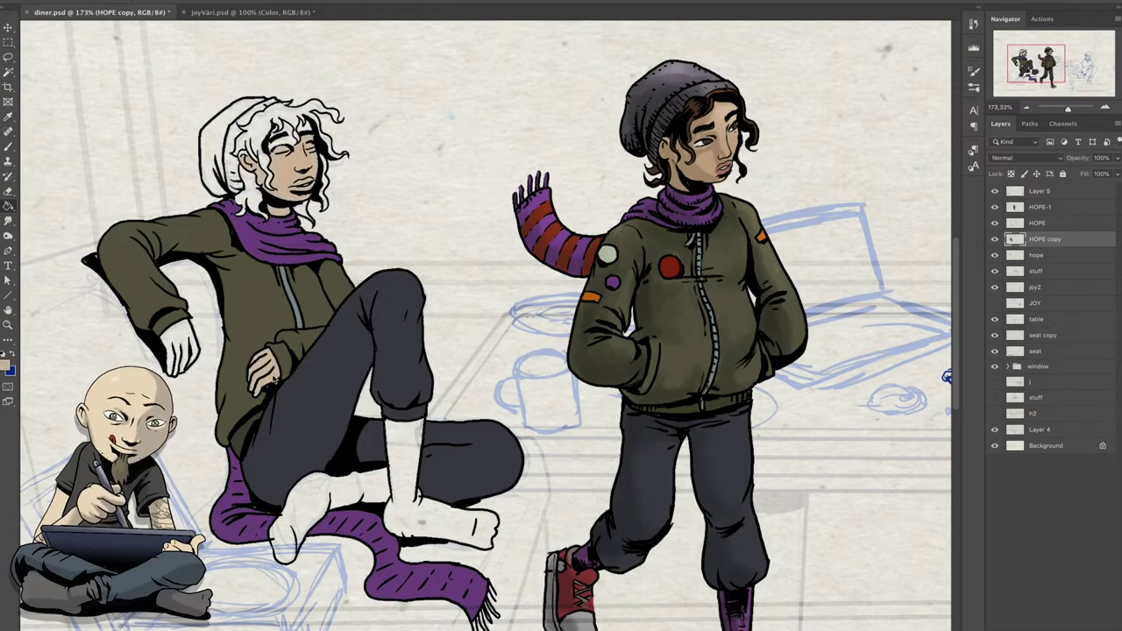
- Zoom in on the heads and fill the seated figure's hair with the reference brown
key("ctrl+plus")
key("ctrl+plus")
left_click(864, 88, "alt")
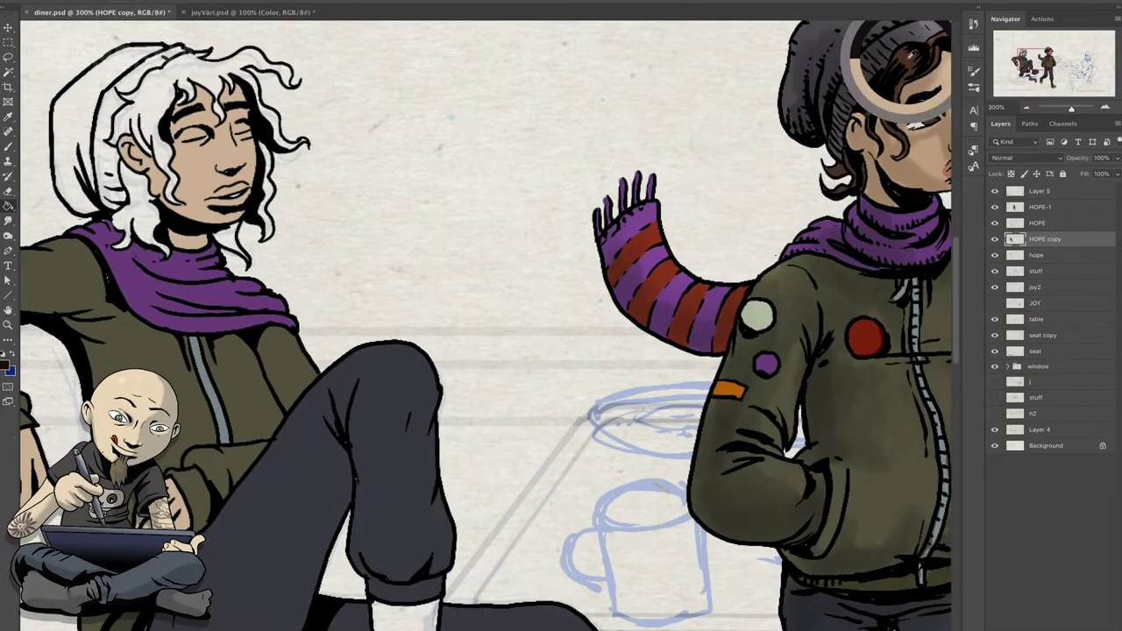
left_click(193, 97)
left_click(140, 210)
left_click(267, 188)
- Fill the seated figure's beanie with the reference beanie's purple-grey
left_click_drag(233, 236, 223, 275)
left_click(862, 68, "alt")
left_click(101, 192)
left_click(70, 175)
left_click(140, 106)
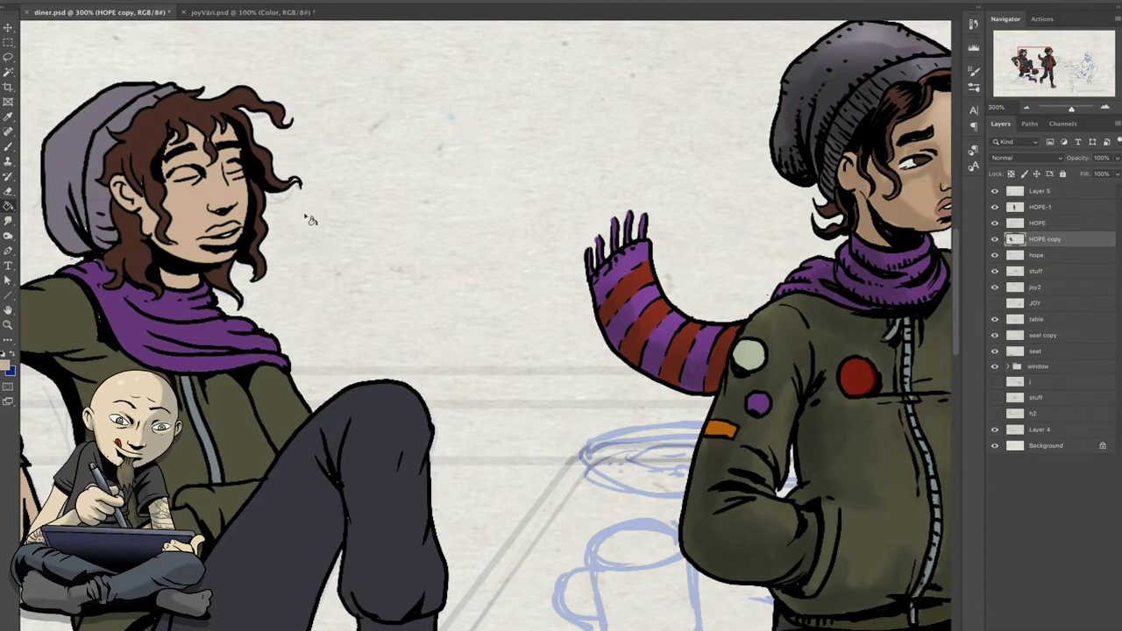
- Scroll down to the feet and fill both socks purple
scroll(311, 220, "down", 3)
scroll(439, 307, "down", 3)
scroll(526, 368, "down", 3)
scroll(627, 409, "down", 3)
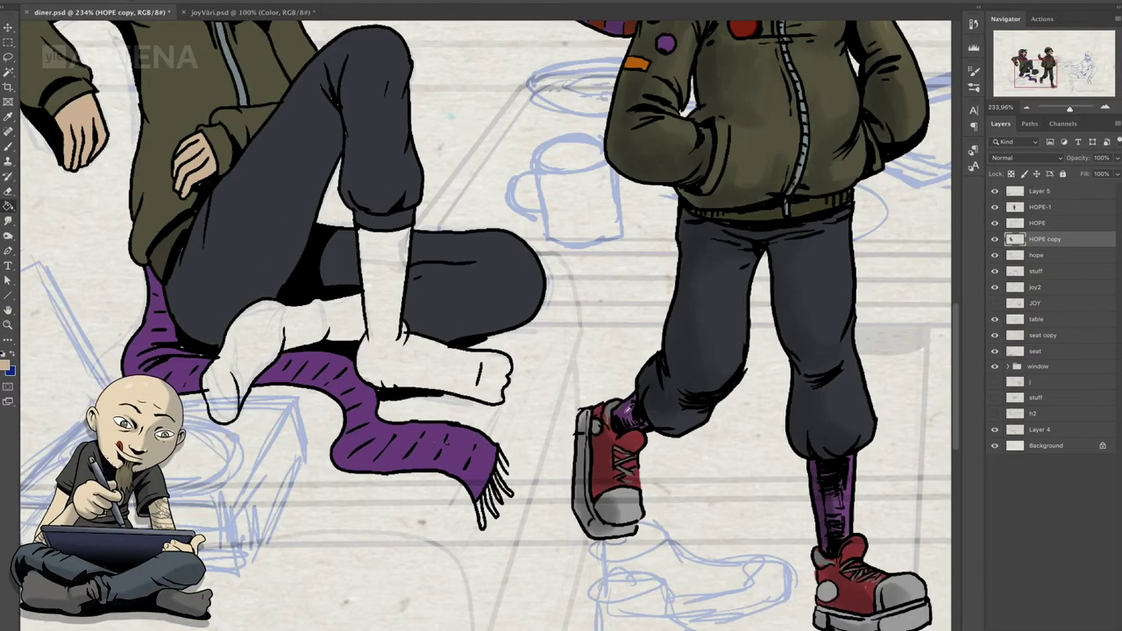
left_click(399, 361)
left_click(228, 340)
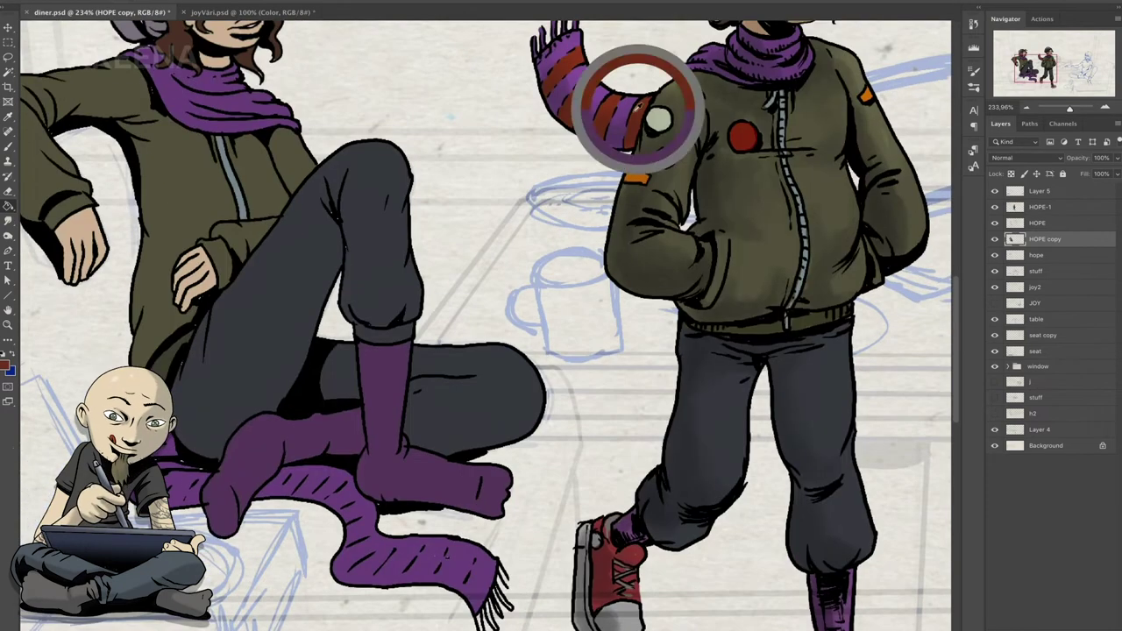
right_click(336, 361)
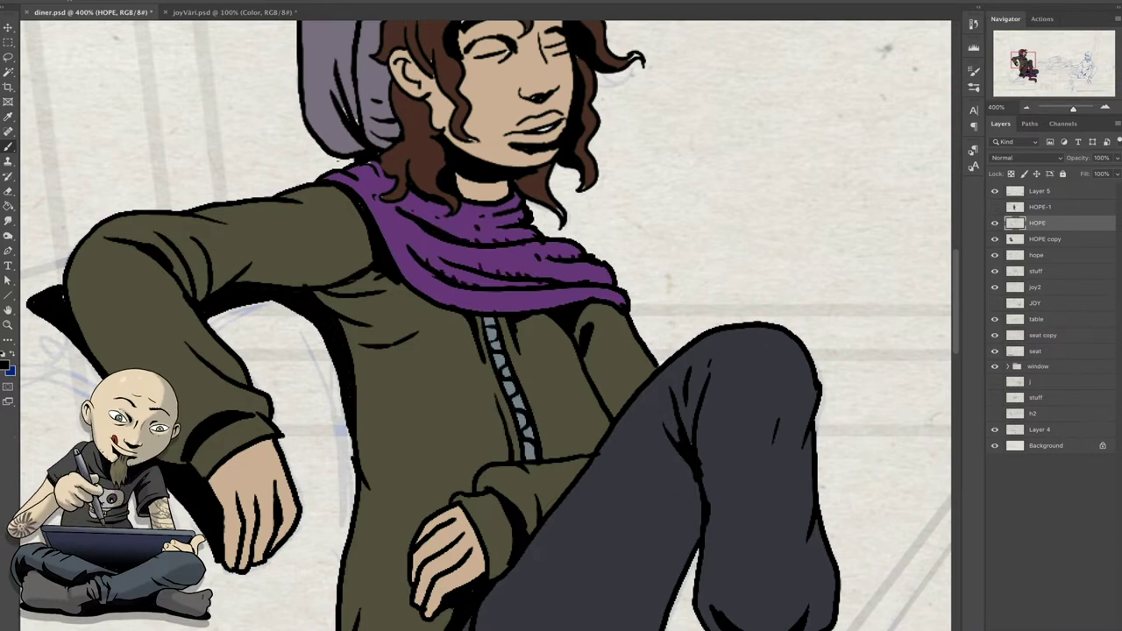
- Choose a textured brush preset, shade the beanie's left and top, then check the legs
scroll(486, 325, "up", 3)
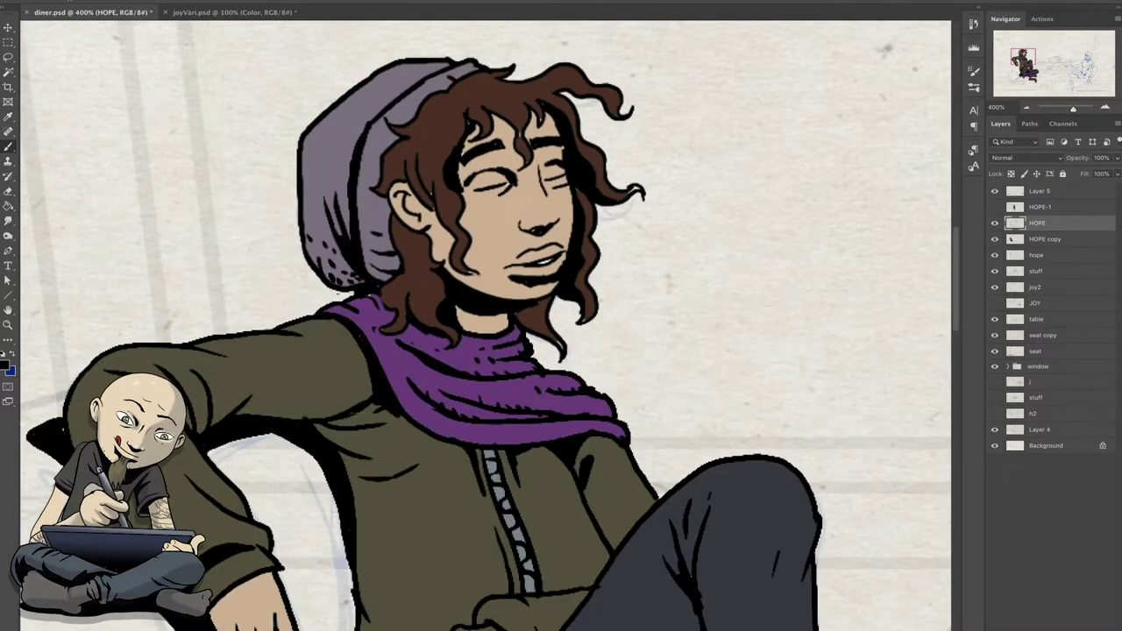
right_click(26, 26)
scroll(449, 114, "up", 1)
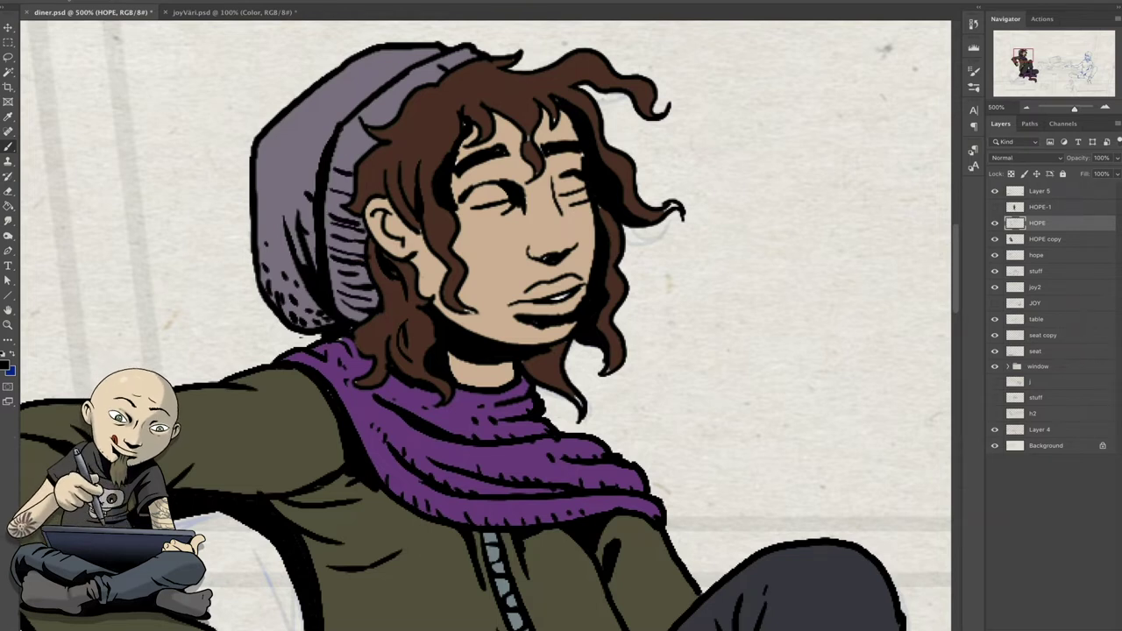
left_click_drag(372, 89, 320, 180)
left_click_drag(425, 58, 355, 96)
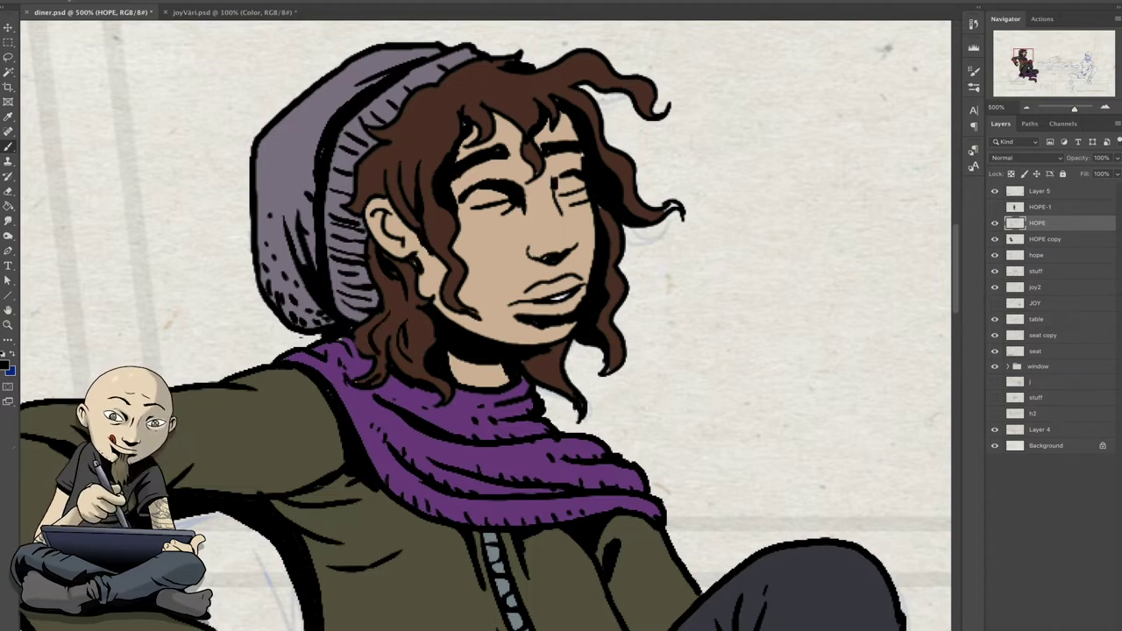
scroll(487, 324, "down", 5)
left_click_drag(486, 324, 453, 289)
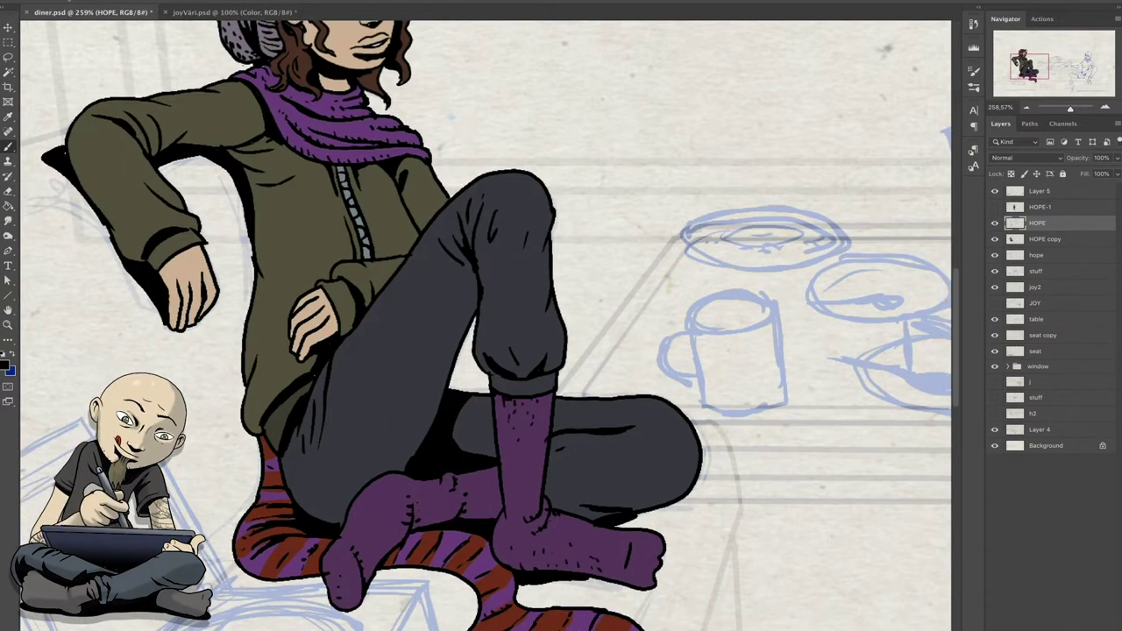
left_click_drag(487, 324, 495, 394)
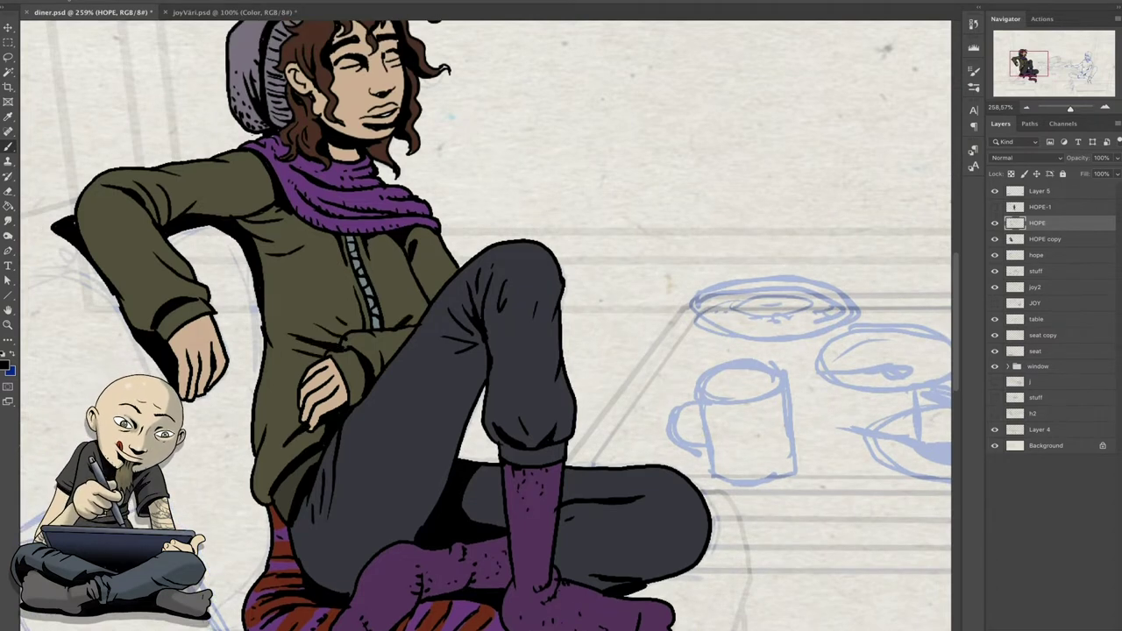
scroll(486, 325, "down", 5)
scroll(487, 324, "up", 2)
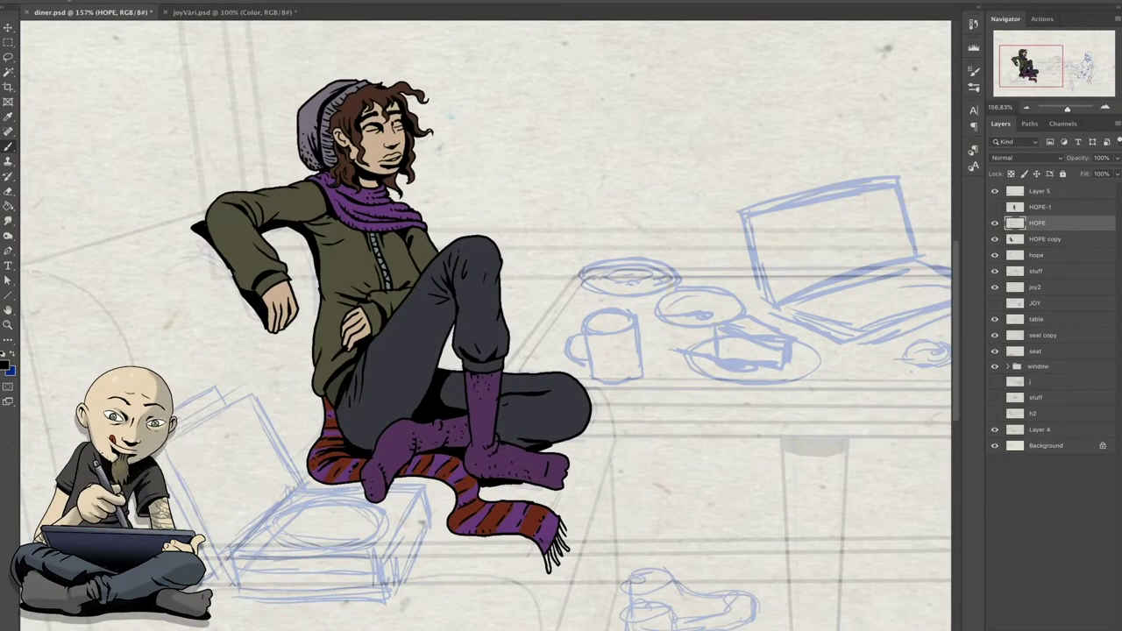
left_click(1043, 351)
- Duplicate the seat layer and place seat copy 2 below seat
right_click(1052, 352)
left_click(1065, 167)
key("Return")
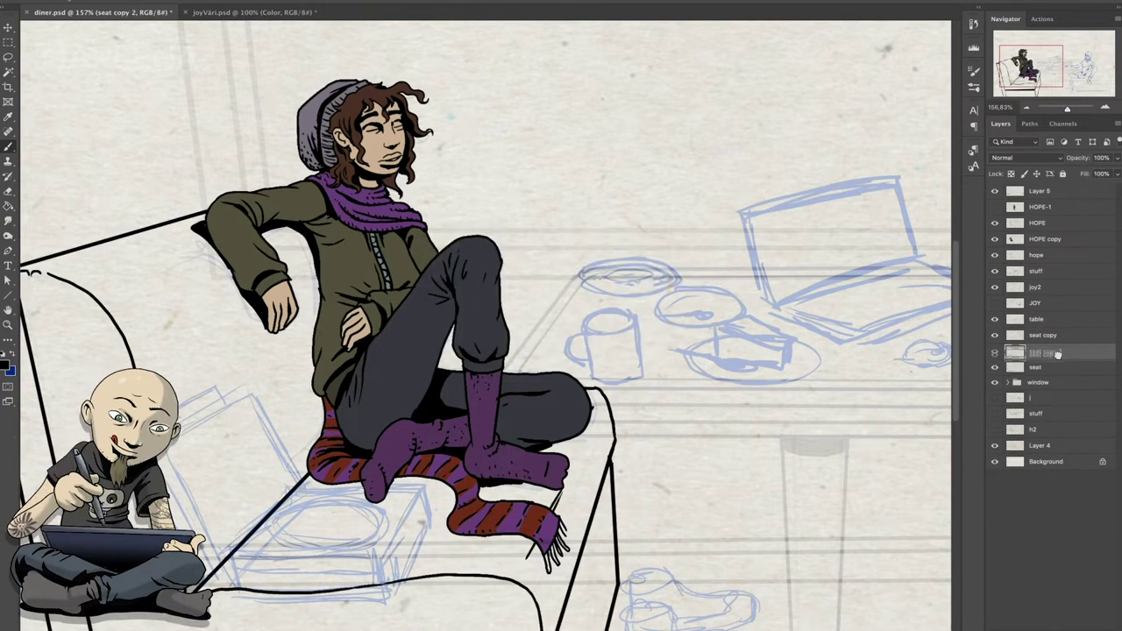
left_click_drag(1057, 353, 1055, 373)
- Fill the seat base and left strip brown, and the right strip darker brown
left_click(5, 368)
left_click_drag(406, 507, 390, 531)
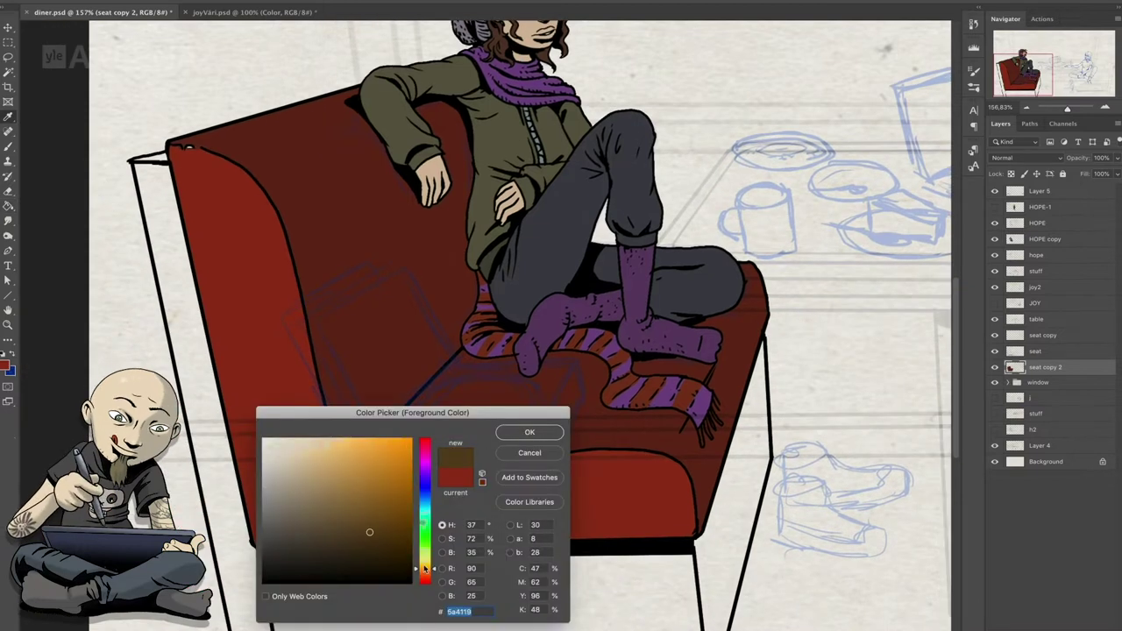
key("Return")
left_click(323, 524)
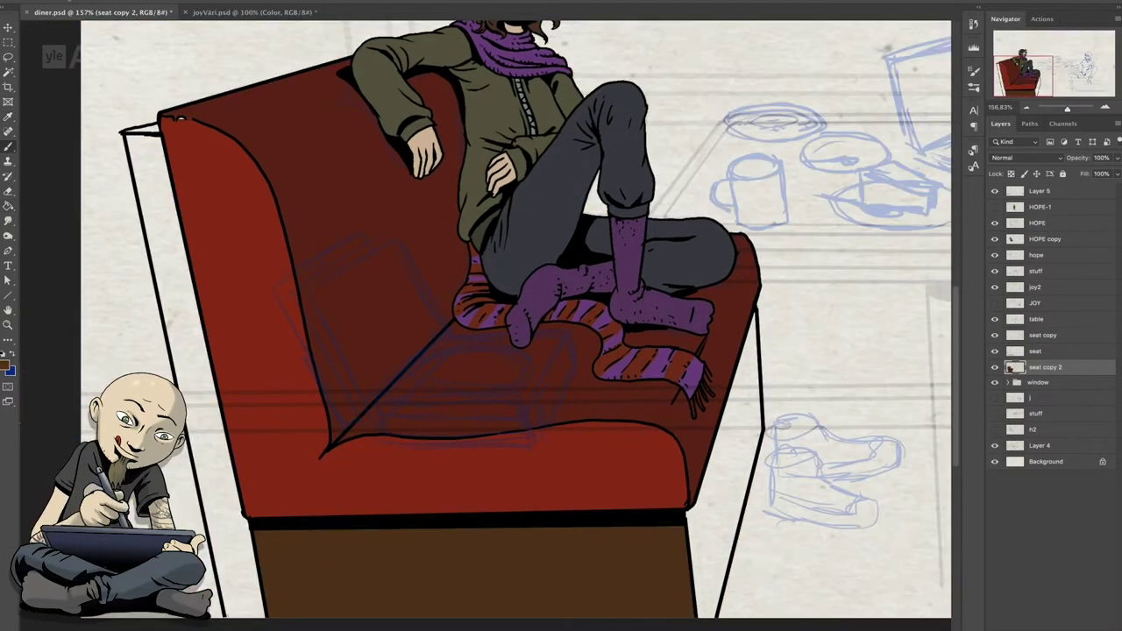
left_click(237, 542)
left_click(7, 368)
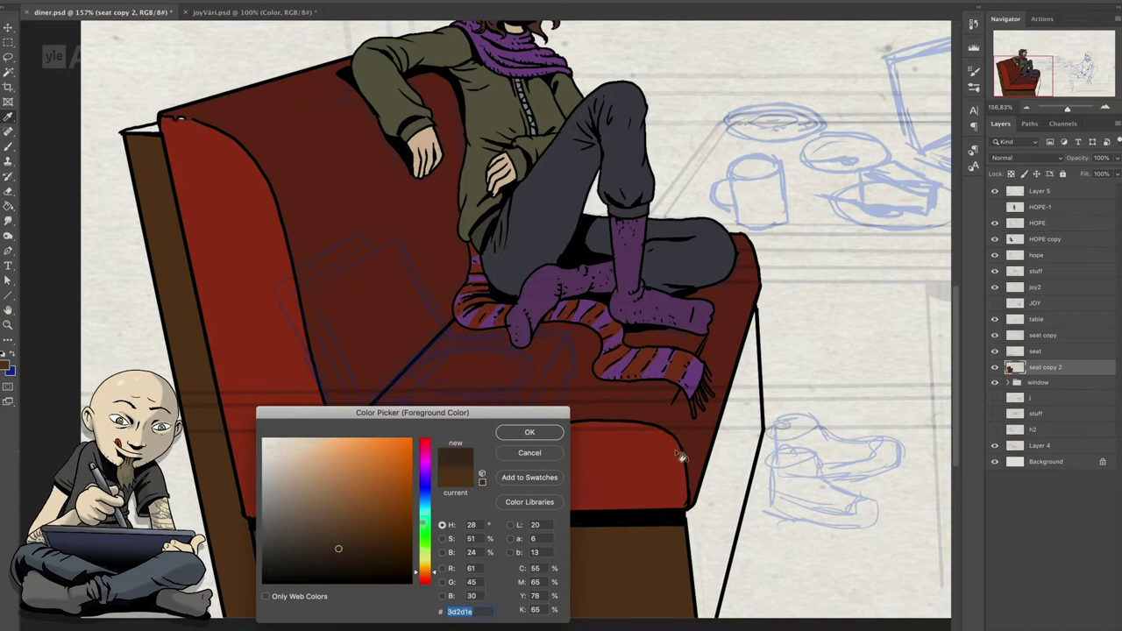
key("Return")
left_click(685, 456)
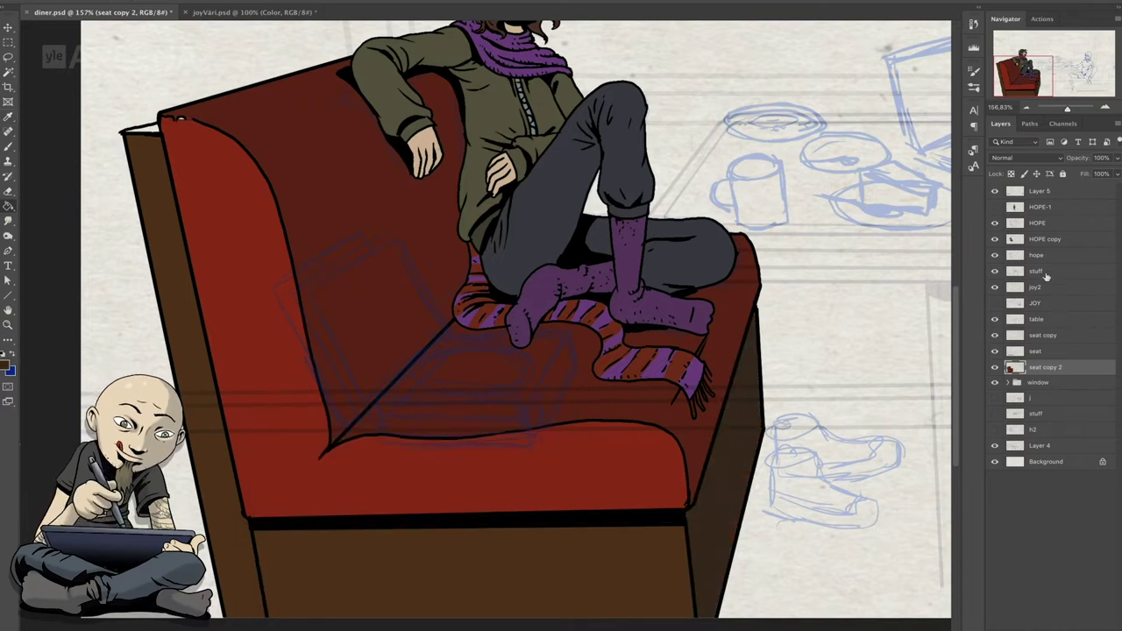
- Move Layer 5 just below seat copy 2 and fill it with a dark colour
left_click_drag(1045, 276, 1043, 374)
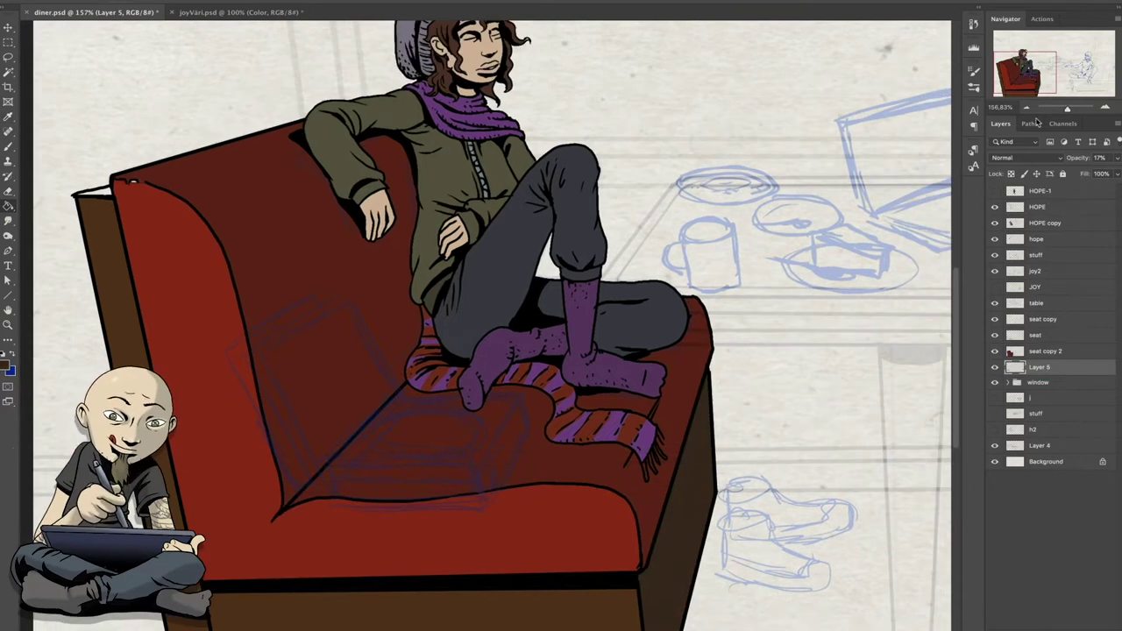
left_click(7, 367)
key("Return")
left_click(600, 335)
- On the JOY layer in black, ink Joy's glasses, eyelid, jaw line and temple
scroll(601, 335, "down", 5)
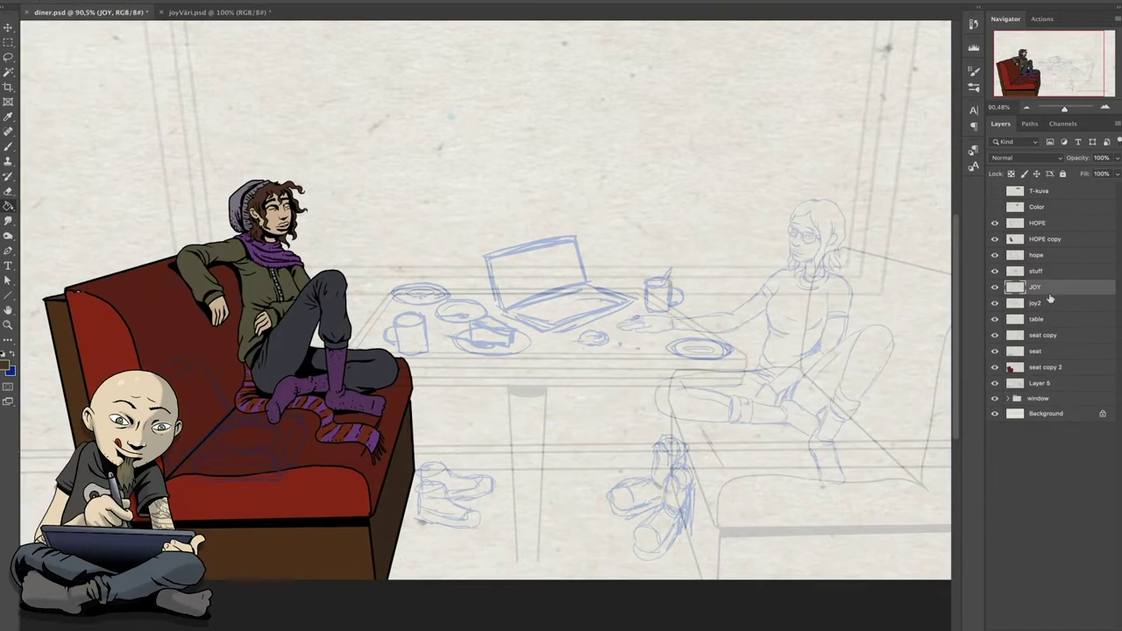
scroll(526, 280, "up", 5)
left_click(7, 368)
key("Return")
scroll(526, 280, "up", 2)
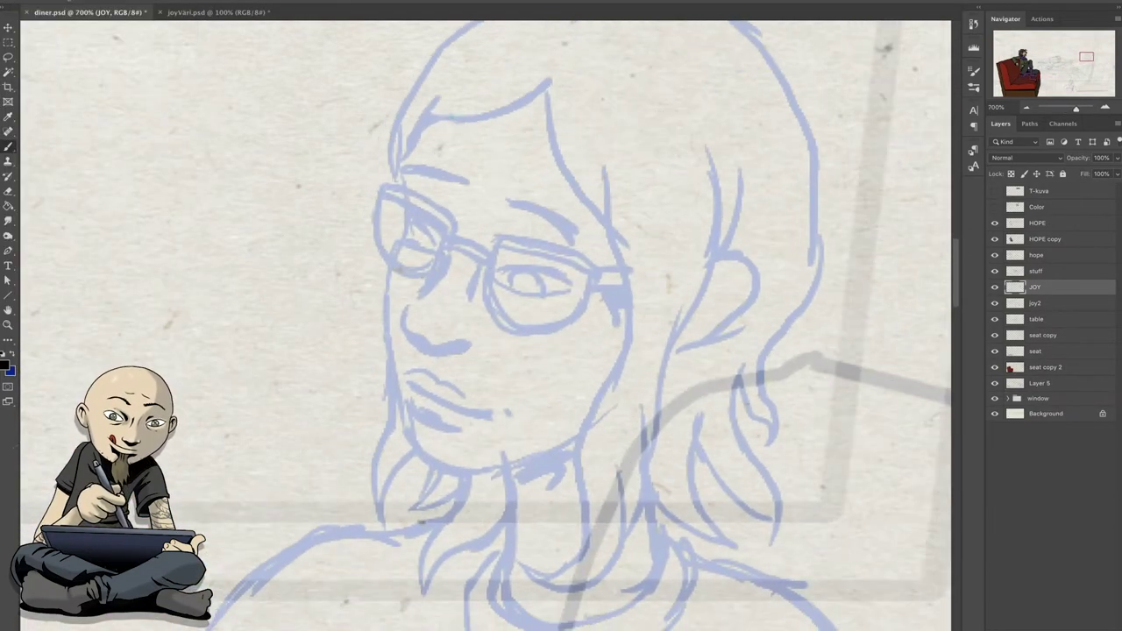
left_click_drag(378, 256, 602, 275)
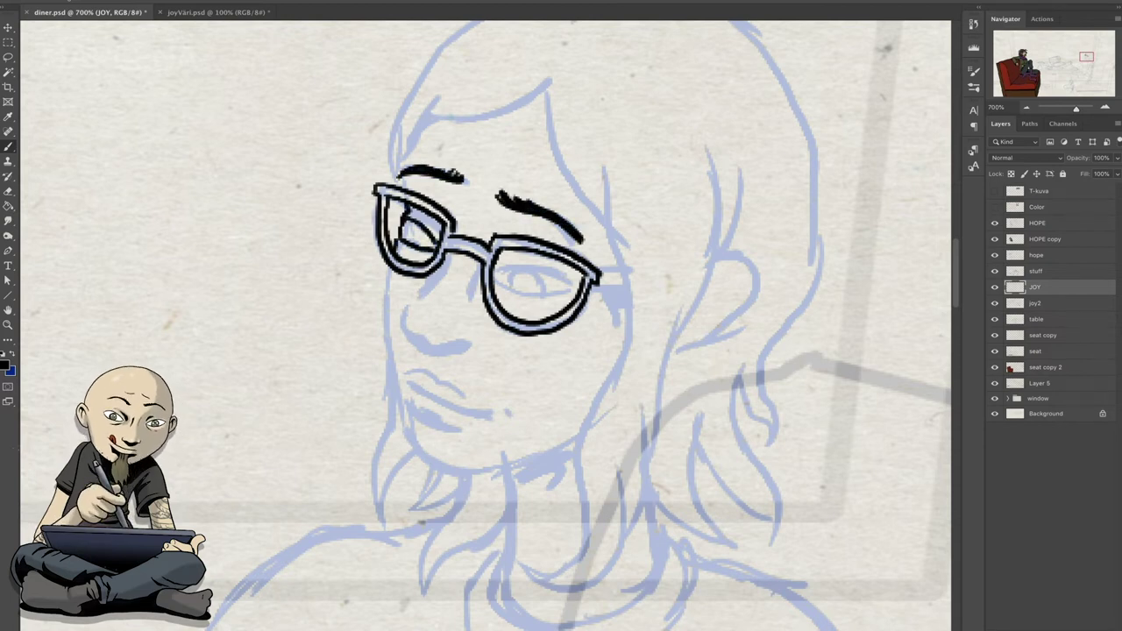
key("z")
left_click_drag(574, 274, 503, 290)
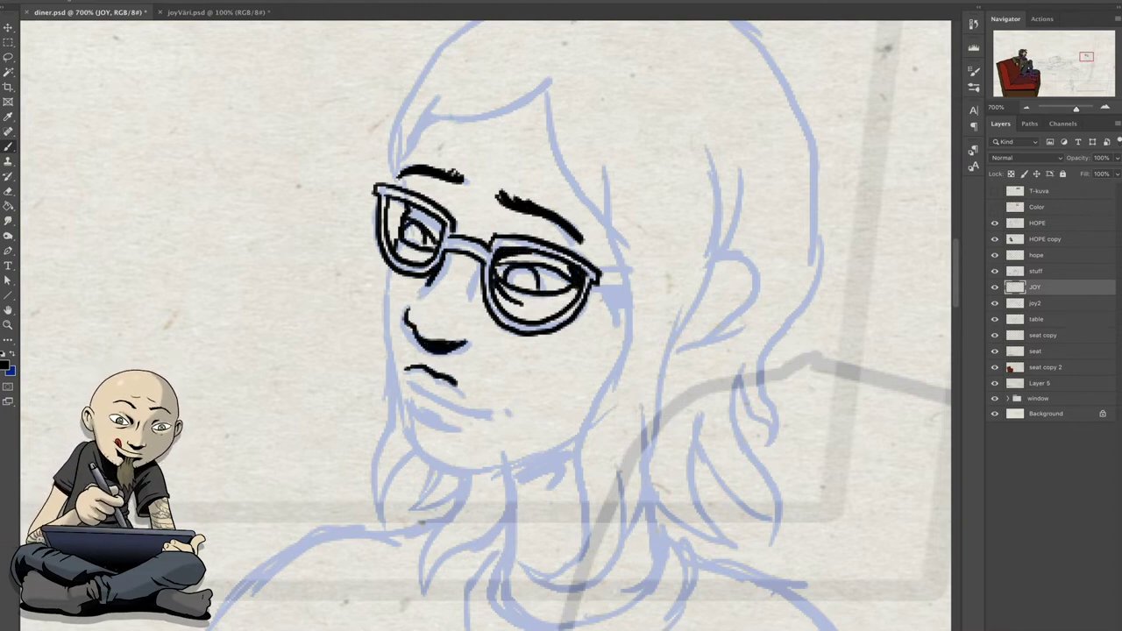
mouse_move(385, 267)
left_mouse_down()
mouse_move(404, 416)
mouse_move(502, 477)
mouse_move(412, 442)
mouse_move(532, 454)
left_mouse_up()
key("e")
key("b")
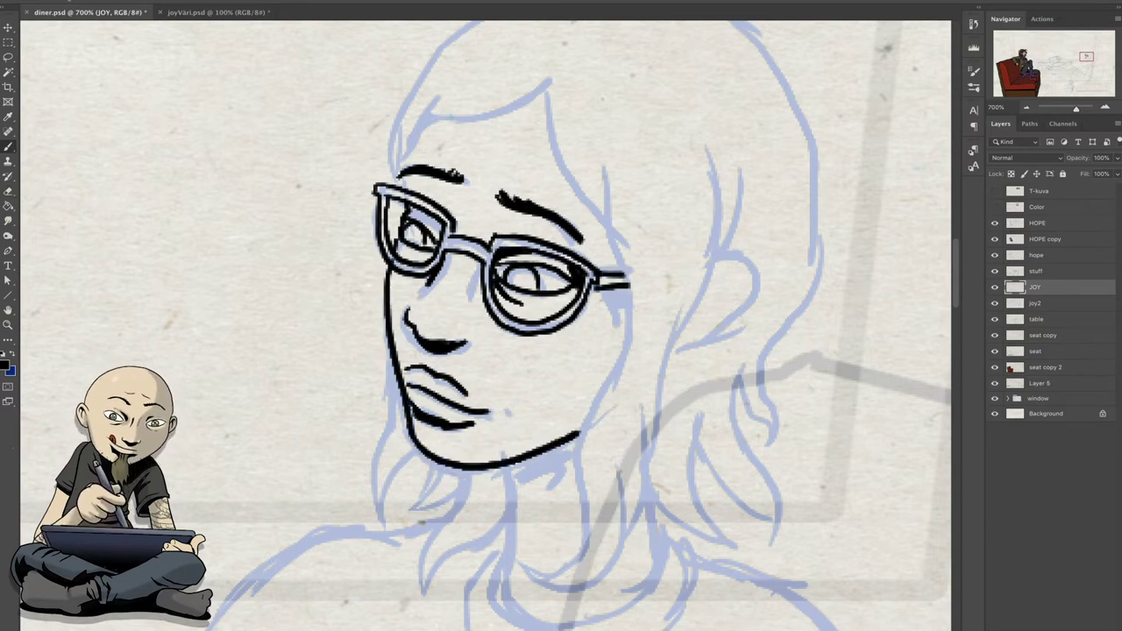
left_click_drag(604, 294, 620, 337)
- Ink Joy's hair strands beside the face and down the neck, plus her ear and nose
left_click_drag(523, 86, 585, 205)
left_click_drag(577, 136, 624, 325)
scroll(482, 324, "down", 3)
mouse_move(601, 162)
left_mouse_down()
mouse_move(628, 281)
mouse_move(550, 488)
left_mouse_up()
left_click_drag(648, 256, 626, 447)
left_click_drag(708, 80, 668, 395)
left_click_drag(706, 188, 682, 261)
left_click_drag(721, 101, 736, 171)
mouse_move(576, 130)
left_mouse_down()
mouse_move(592, 173)
mouse_move(616, 189)
left_mouse_up()
left_click_drag(473, 177, 478, 216)
left_click_drag(471, 242, 468, 262)
- Ink the left hair outline, strands below the chin, the neck shadow and top-of-head line
left_click_drag(386, 262, 395, 443)
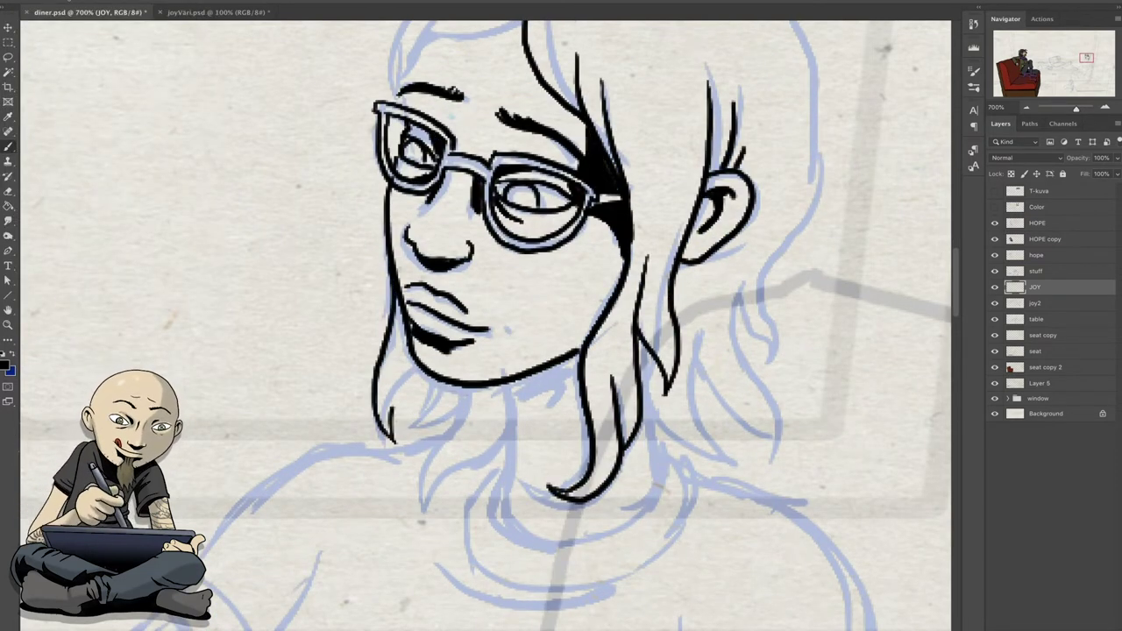
left_click_drag(470, 388, 441, 507)
left_click_drag(510, 386, 461, 459)
left_click_drag(514, 413, 503, 514)
mouse_move(515, 412)
left_mouse_down()
mouse_move(578, 380)
mouse_move(579, 355)
left_mouse_up()
left_click_drag(648, 400, 712, 479)
left_click_drag(693, 326, 753, 454)
left_click_drag(736, 282, 772, 463)
left_click_drag(775, 249, 719, 405)
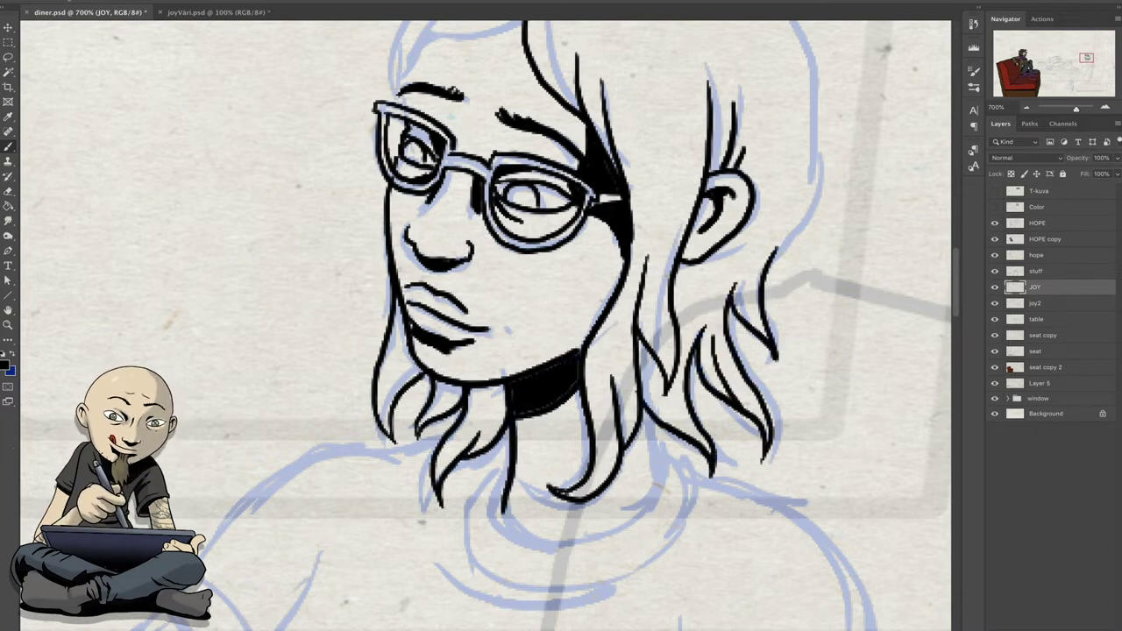
- Ink the crown detail, top and right hair outlines, and the parting line
scroll(482, 324, "up", 3)
left_click_drag(403, 214, 526, 140)
left_click_drag(385, 236, 605, 44)
left_click_drag(568, 79, 673, 56)
left_click_drag(561, 98, 605, 109)
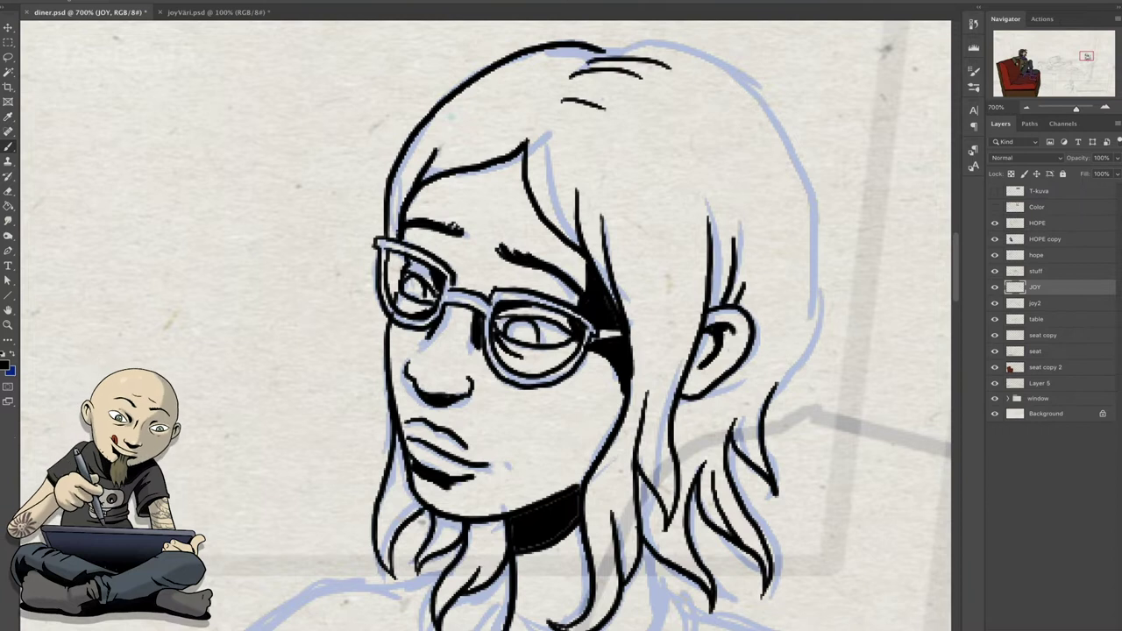
left_click_drag(526, 350, 490, 384)
left_click_drag(613, 79, 771, 237)
left_click_drag(491, 384, 501, 298)
scroll(482, 324, "down", 3)
- With a different brush preset, ink Joy's collar, neckline and the collar's bottom edge
right_click(35, 35)
mouse_move(491, 405)
left_mouse_down()
mouse_move(653, 355)
mouse_move(626, 439)
left_mouse_up()
mouse_move(456, 404)
left_mouse_down()
mouse_move(657, 474)
mouse_move(648, 377)
left_mouse_up()
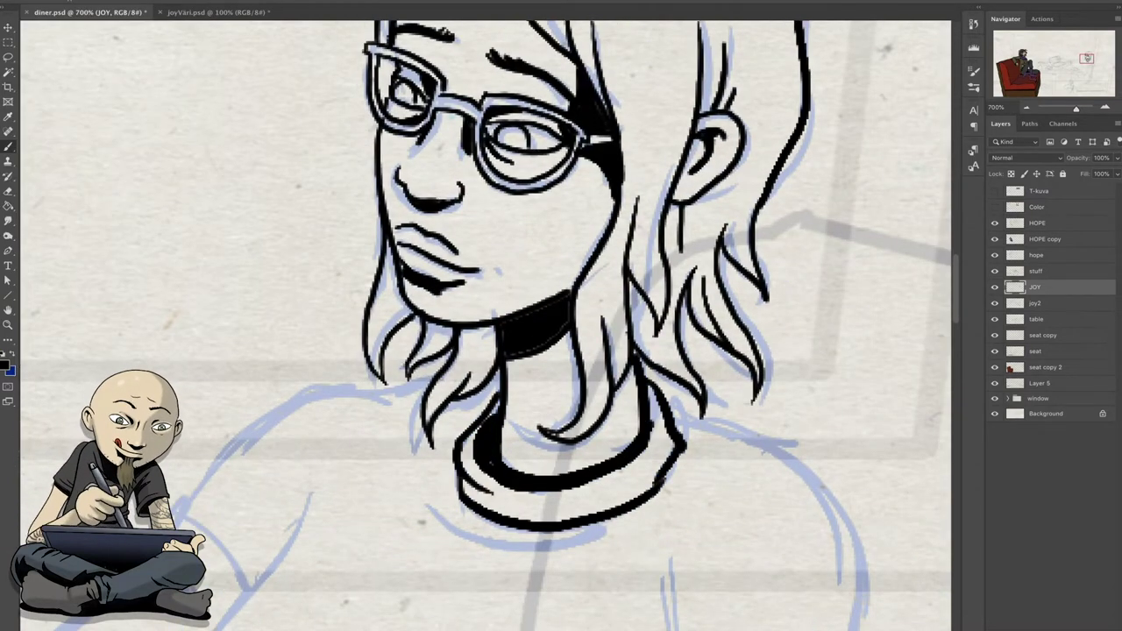
left_click_drag(424, 514, 605, 528)
scroll(561, 325, "down", 2)
scroll(561, 324, "down", 3)
- Ink Joy's shirt: shoulder and torso outlines, sleeve hem, chest folds and armpit fold
left_click_drag(624, 242, 734, 509)
mouse_move(624, 357)
left_mouse_down()
mouse_move(615, 506)
mouse_move(736, 498)
left_mouse_up()
mouse_move(666, 350)
left_mouse_down()
mouse_move(855, 276)
mouse_move(854, 254)
left_mouse_up()
mouse_move(517, 197)
left_mouse_down()
mouse_move(440, 377)
mouse_move(570, 502)
left_mouse_up()
left_click_drag(640, 489, 732, 457)
left_click_drag(662, 506, 636, 545)
left_click_drag(794, 274, 797, 351)
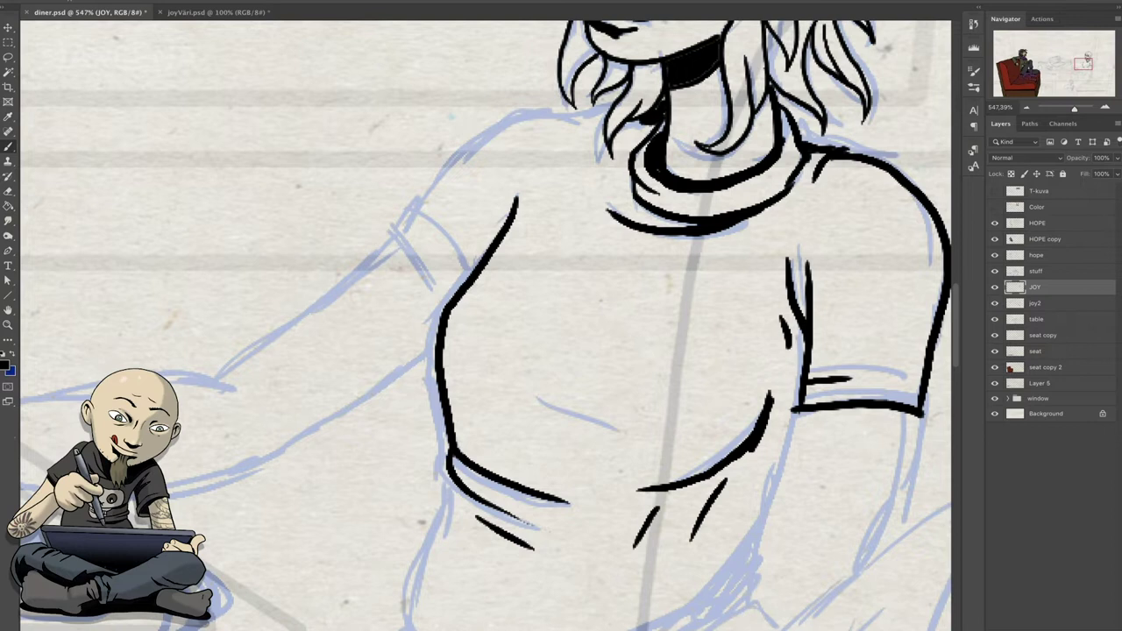
left_click_drag(504, 364, 579, 409)
left_click_drag(526, 351, 578, 401)
mouse_move(454, 280)
left_mouse_down()
mouse_move(508, 346)
mouse_move(668, 158)
left_mouse_up()
left_click_drag(525, 291, 491, 330)
left_click_drag(554, 244, 555, 286)
- Ink the outstretched arm's upper arm, forearm and underside contours
left_click_drag(195, 396, 509, 362)
left_click_drag(511, 406, 537, 390)
left_click_drag(509, 364, 686, 225)
mouse_move(181, 478)
left_mouse_down()
mouse_move(512, 460)
mouse_move(727, 326)
mouse_move(735, 256)
left_mouse_up()
left_click_drag(614, 525, 423, 219)
left_click_drag(452, 413, 575, 469)
right_click(576, 279)
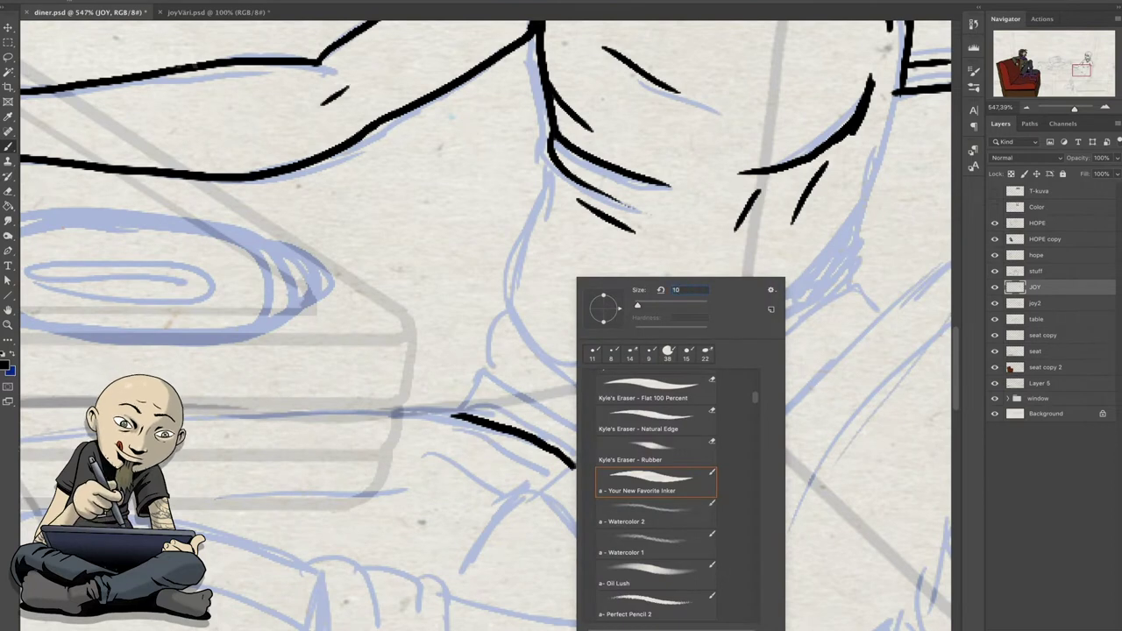
key("Escape")
left_click_drag(491, 397, 453, 414)
- Ink the shirt's waist fold, a branching fold and the lower shirt contour
left_click_drag(545, 194, 562, 366)
left_click_drag(512, 304, 484, 372)
left_click_drag(848, 263, 607, 324)
mouse_move(764, 320)
left_mouse_down()
mouse_move(646, 381)
mouse_move(463, 342)
left_mouse_up()
- Ink the long diagonal thigh lines and outline of Joy's raised leg
mouse_move(751, 86)
left_mouse_down()
mouse_move(699, 267)
mouse_move(392, 482)
left_mouse_up()
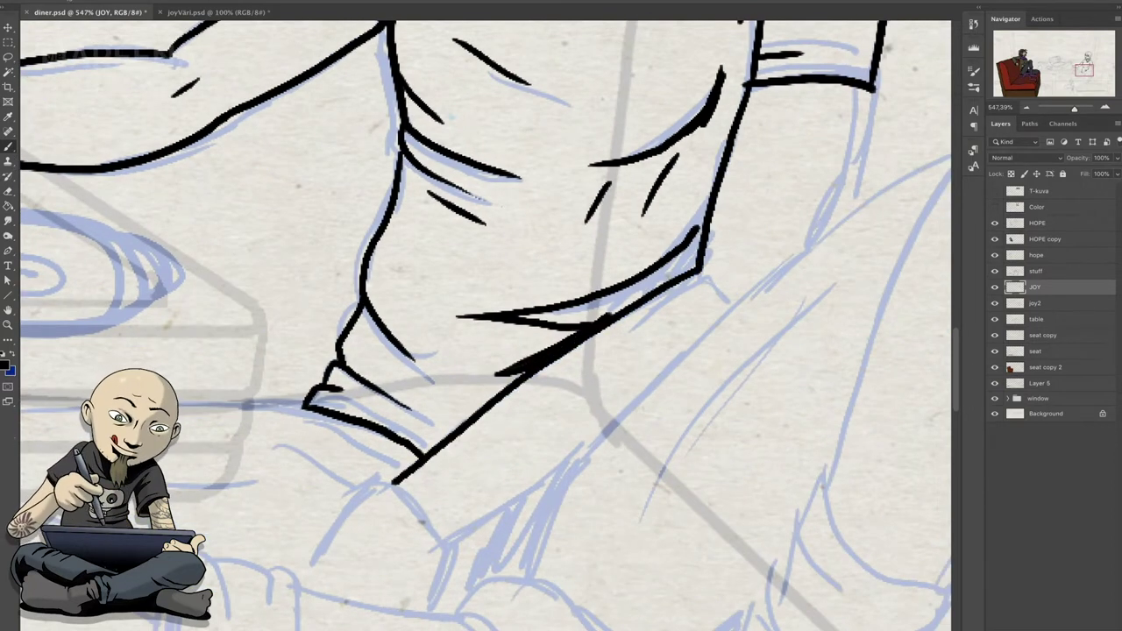
left_click_drag(701, 350, 482, 351)
left_click_drag(752, 150, 228, 539)
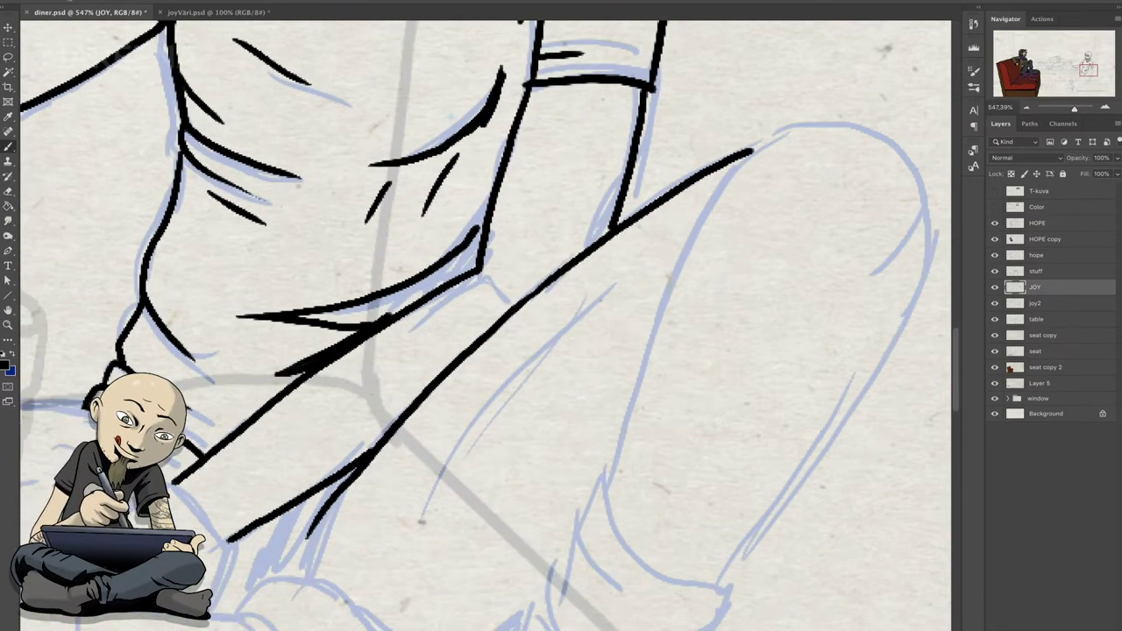
left_click_drag(698, 194, 663, 296)
left_click_drag(526, 350, 514, 260)
left_click_drag(859, 219, 718, 585)
left_click_drag(526, 351, 535, 287)
- Ink the raised leg's rolled trouser cuff with its folds, lower leg sides and ankle
mouse_move(589, 263)
left_mouse_down()
mouse_move(707, 365)
mouse_move(565, 364)
left_mouse_up()
left_click_drag(548, 289, 624, 475)
left_click_drag(675, 429, 629, 473)
left_click_drag(605, 407, 714, 355)
mouse_move(526, 351)
left_mouse_down()
mouse_move(543, 307)
mouse_move(535, 255)
left_mouse_up()
mouse_move(605, 337)
left_mouse_down()
mouse_move(670, 325)
mouse_move(574, 451)
left_mouse_up()
left_click_drag(522, 451, 588, 456)
left_click_drag(556, 241, 491, 438)
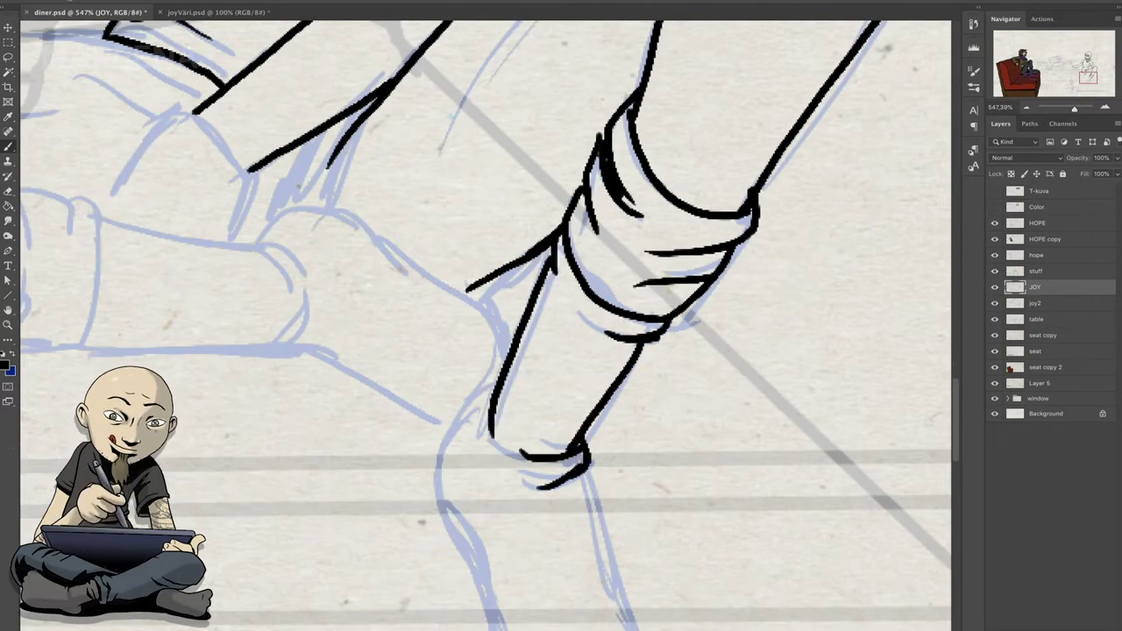
- Ink the other leg's knee, calf and rolled cuff with fold lines and black shadows
left_click_drag(525, 351, 614, 416)
left_click_drag(547, 320, 377, 403)
left_click_drag(613, 399, 561, 456)
mouse_move(526, 351)
left_mouse_down()
mouse_move(562, 350)
mouse_move(675, 394)
left_mouse_up()
left_click_drag(522, 329, 490, 399)
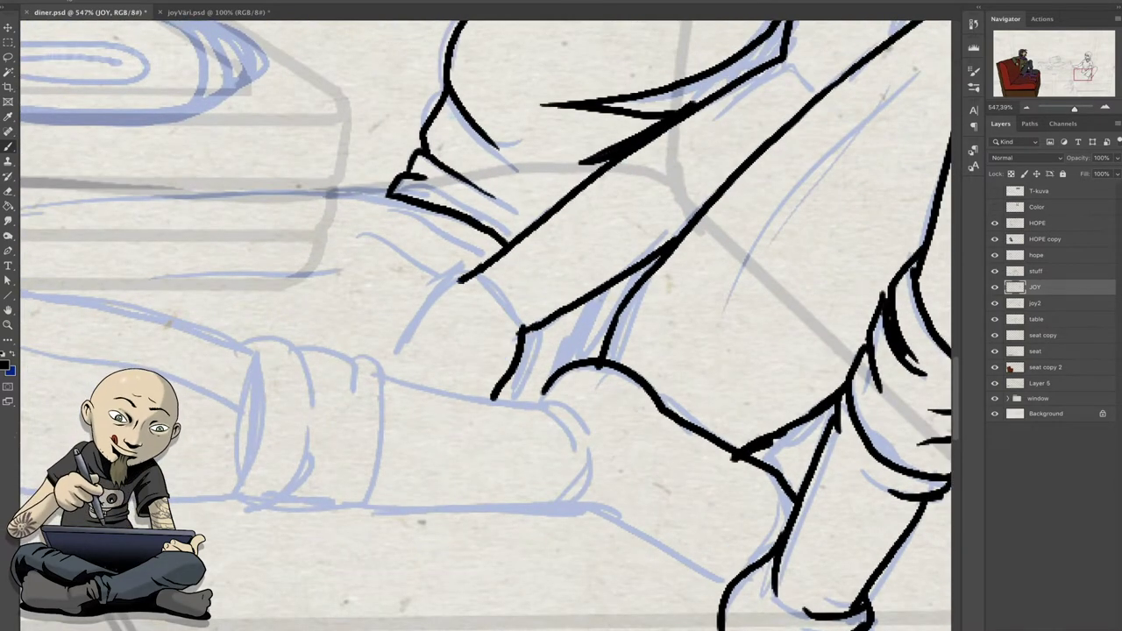
left_click_drag(460, 279, 389, 385)
left_click_drag(526, 351, 577, 351)
left_click_drag(291, 340, 425, 353)
left_click_drag(428, 355, 419, 515)
left_click_drag(298, 346, 280, 501)
left_click_drag(363, 434, 351, 507)
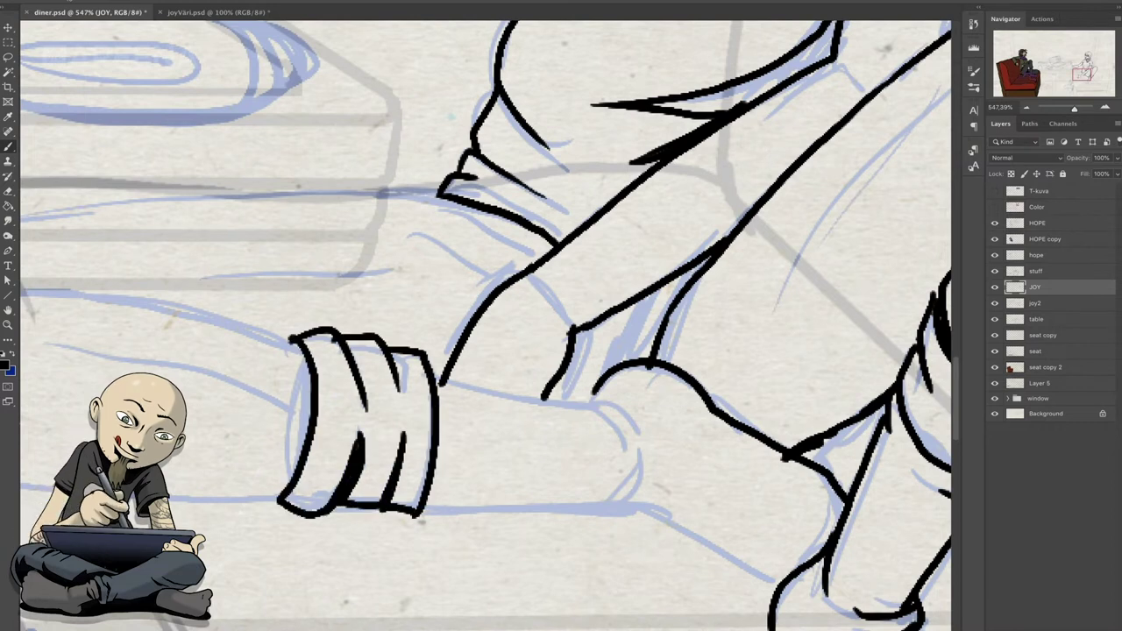
- Ink the shin, ankle curve and underside of the foot, and fill the shadow between the legs
left_click_drag(526, 351, 503, 324)
left_click_drag(424, 354, 596, 410)
left_click_drag(561, 374, 619, 401)
left_click_drag(526, 350, 476, 263)
left_click_drag(340, 396, 561, 335)
left_click_drag(551, 379, 700, 472)
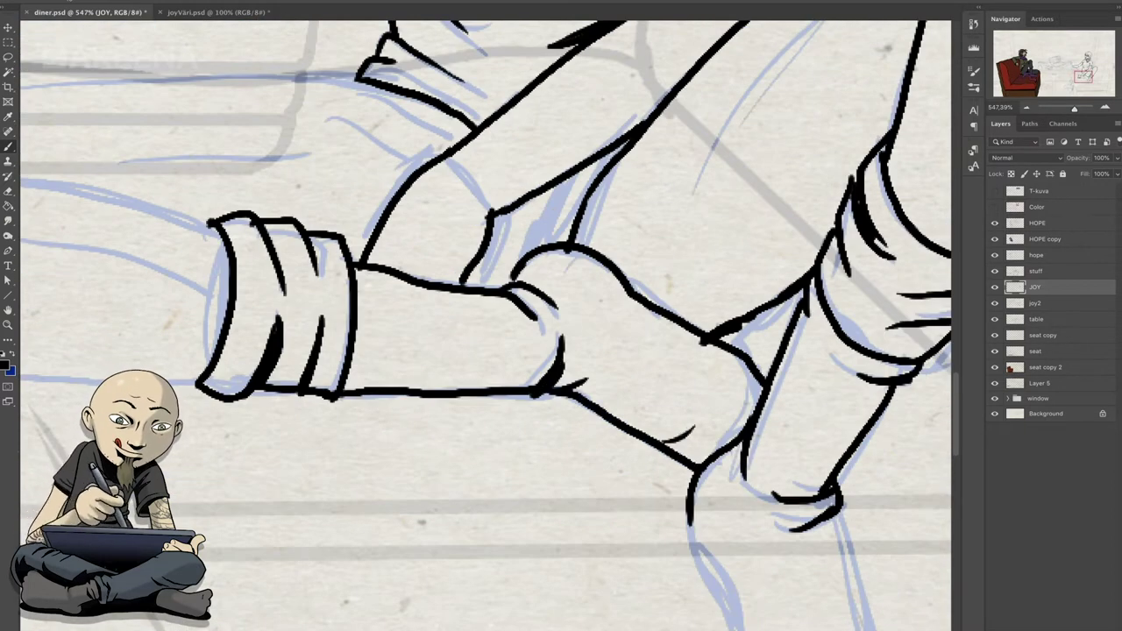
left_click_drag(526, 351, 534, 508)
left_click_drag(496, 375, 478, 443)
- Add final fold lines on the legs and a shadow fold under the shirt
key("b")
left_click_drag(379, 259, 452, 307)
left_click_drag(480, 243, 524, 263)
mouse_move(438, 188)
left_mouse_down()
mouse_move(558, 242)
mouse_move(502, 464)
left_mouse_up()
left_click_drag(753, 211, 684, 277)
left_click_drag(770, 159, 735, 222)
- Ink Joy's thigh and lower leg with fold lines, creases, shadow and leg contours
left_click_drag(736, 281, 556, 359)
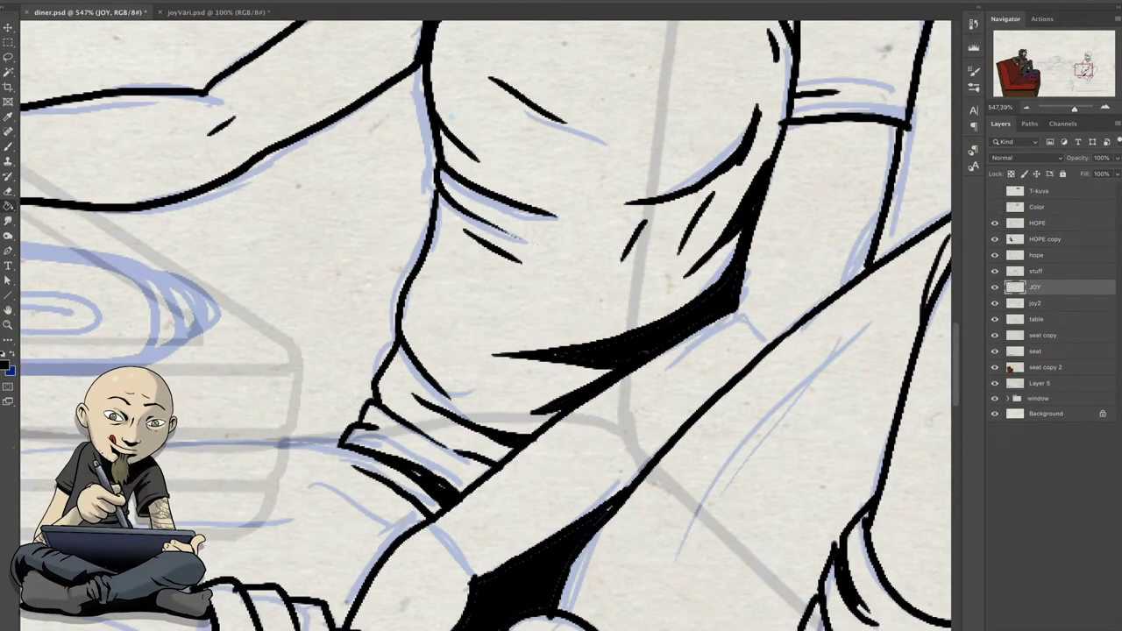
scroll(491, 350, "down", 2)
mouse_move(219, 409)
left_mouse_down()
mouse_move(366, 403)
mouse_move(486, 435)
left_mouse_up()
left_click_drag(282, 400, 224, 434)
left_click_drag(175, 515, 473, 557)
left_click_drag(249, 428, 371, 438)
scroll(490, 351, "up", 1)
left_click_drag(189, 405, 618, 357)
left_click_drag(281, 426, 544, 419)
left_click_drag(557, 412, 612, 409)
left_click_drag(319, 443, 527, 438)
left_click_drag(523, 452, 663, 412)
left_click_drag(561, 491, 311, 315)
- Ink Joy's foot outline and retrace and clean up the leg outline
left_click_drag(561, 456, 374, 243)
mouse_move(438, 350)
left_mouse_down()
mouse_move(552, 359)
mouse_move(710, 504)
left_mouse_up()
left_click_drag(656, 333, 714, 508)
left_click_drag(632, 465, 694, 463)
left_click_drag(526, 351, 688, 508)
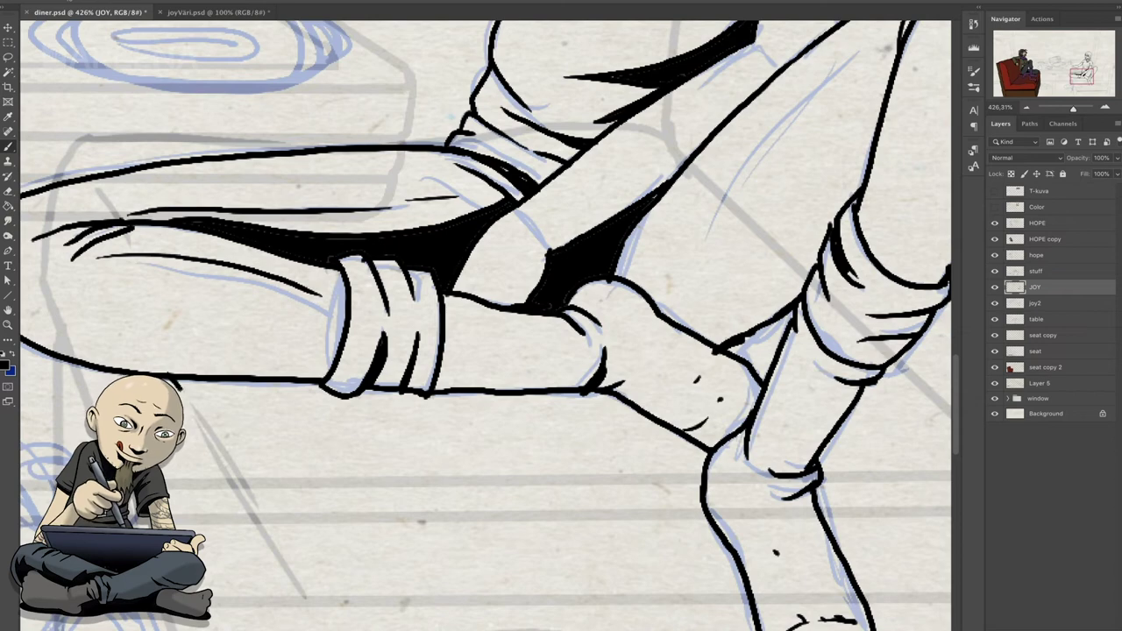
left_click_drag(197, 385, 600, 405)
mouse_move(424, 392)
left_mouse_down()
mouse_move(704, 465)
mouse_move(197, 386)
left_mouse_up()
- Ink Joy's hand and fingers by the mug, then nudge it right onto the sketch
left_click_drag(263, 131, 762, 561)
key("ctrl+plus")
mouse_move(497, 378)
left_mouse_down()
mouse_move(470, 393)
mouse_move(537, 424)
left_mouse_up()
left_click_drag(421, 369, 310, 392)
mouse_move(417, 410)
left_mouse_down()
mouse_move(309, 398)
mouse_move(462, 354)
left_mouse_up()
mouse_move(308, 373)
left_mouse_down()
mouse_move(449, 333)
mouse_move(605, 344)
left_mouse_up()
left_click_drag(552, 372, 594, 377)
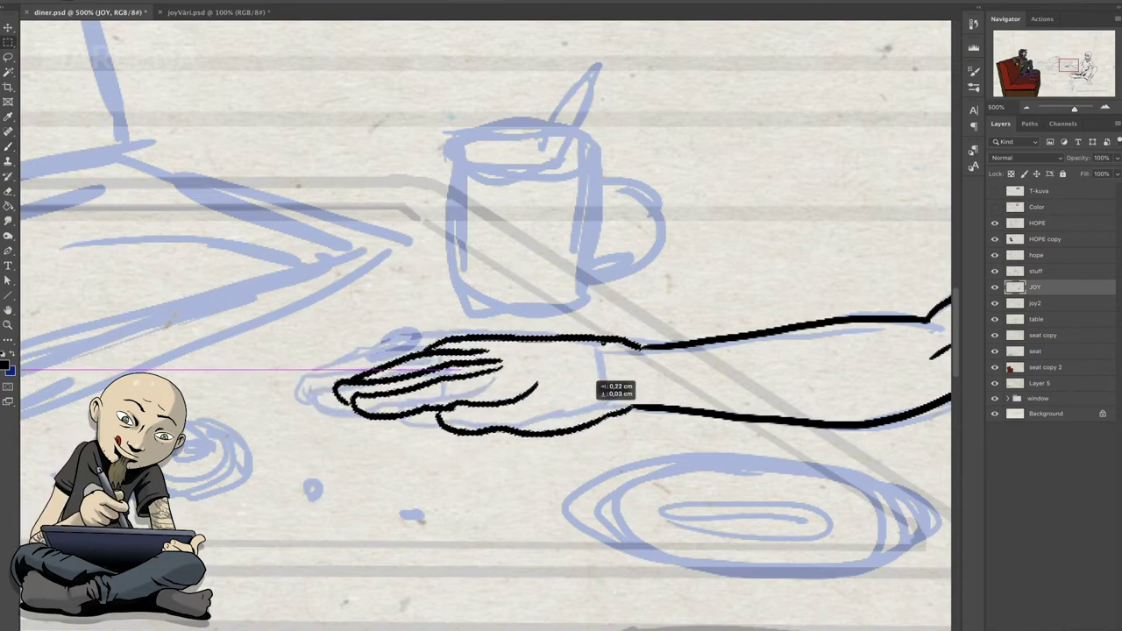
- Replace the bumpy arm line with a smooth one and zoom out to check the figure
key("ctrl+z")
left_click_drag(543, 339, 662, 347)
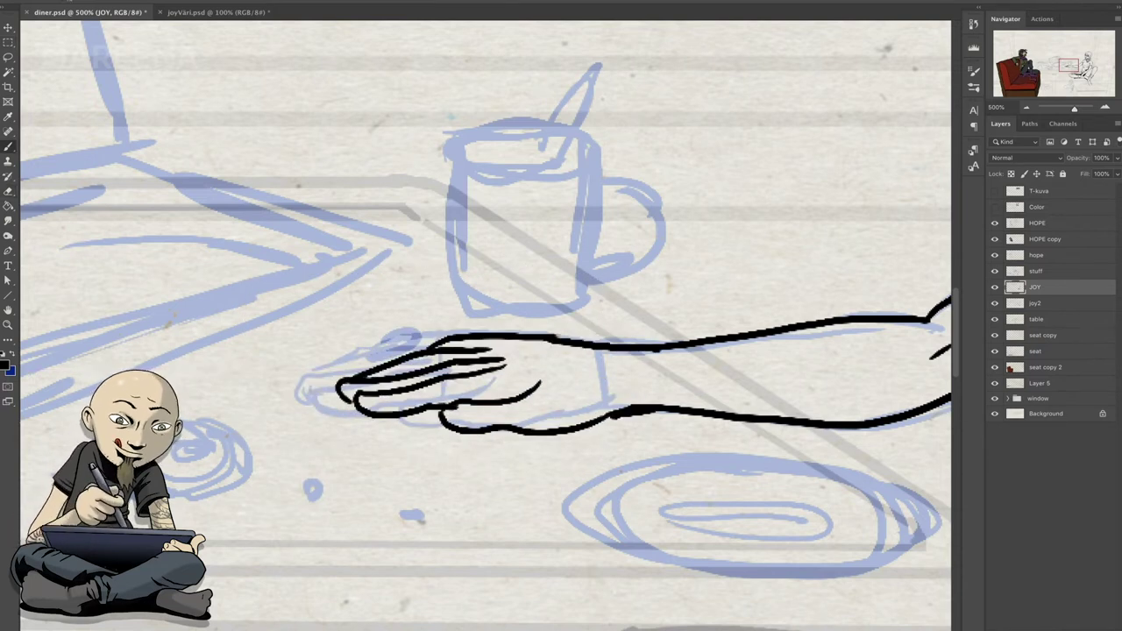
key("ctrl+minus")
key("ctrl+minus")
scroll(486, 325, "right", 3)
scroll(486, 324, "down", 5)
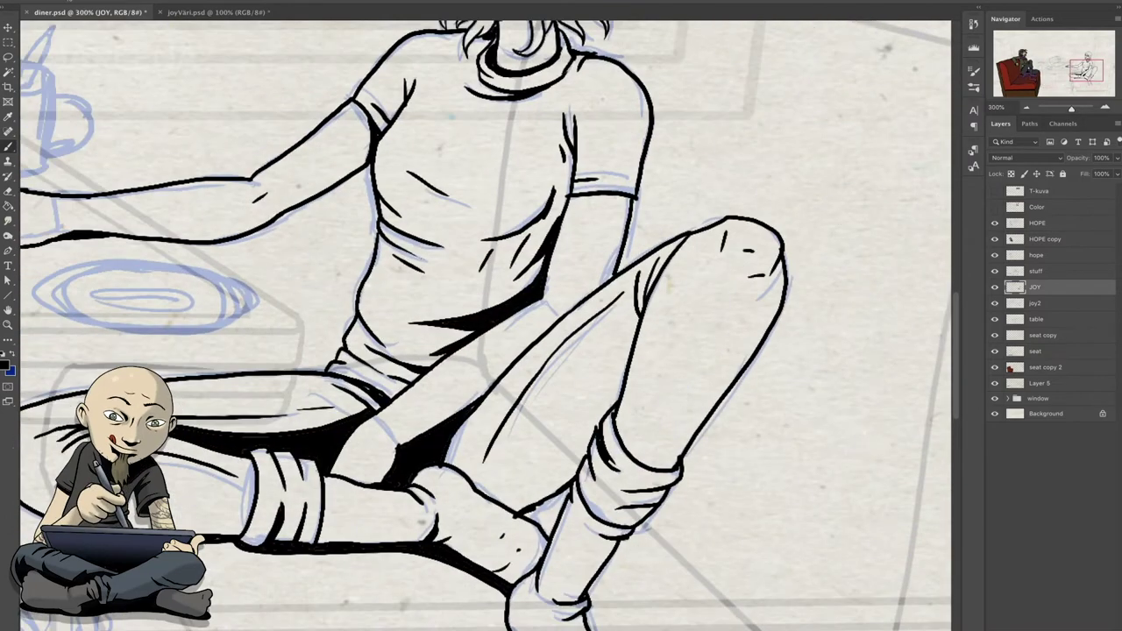
scroll(485, 324, "down", 2)
scroll(485, 324, "up", 5)
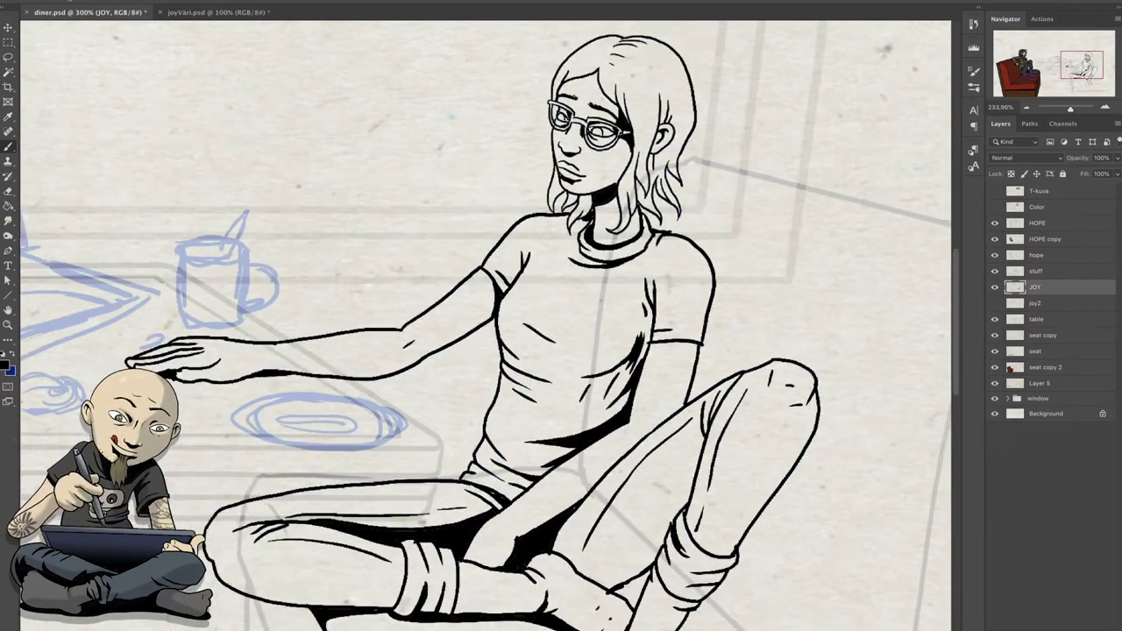
scroll(485, 324, "down", 2)
- Duplicate the JOY layer, show the colour swatch layer, and move the swatches beside Joy
right_click(1039, 286)
left_click(1043, 158)
left_click(994, 207)
left_click_drag(361, 191, 368, 263)
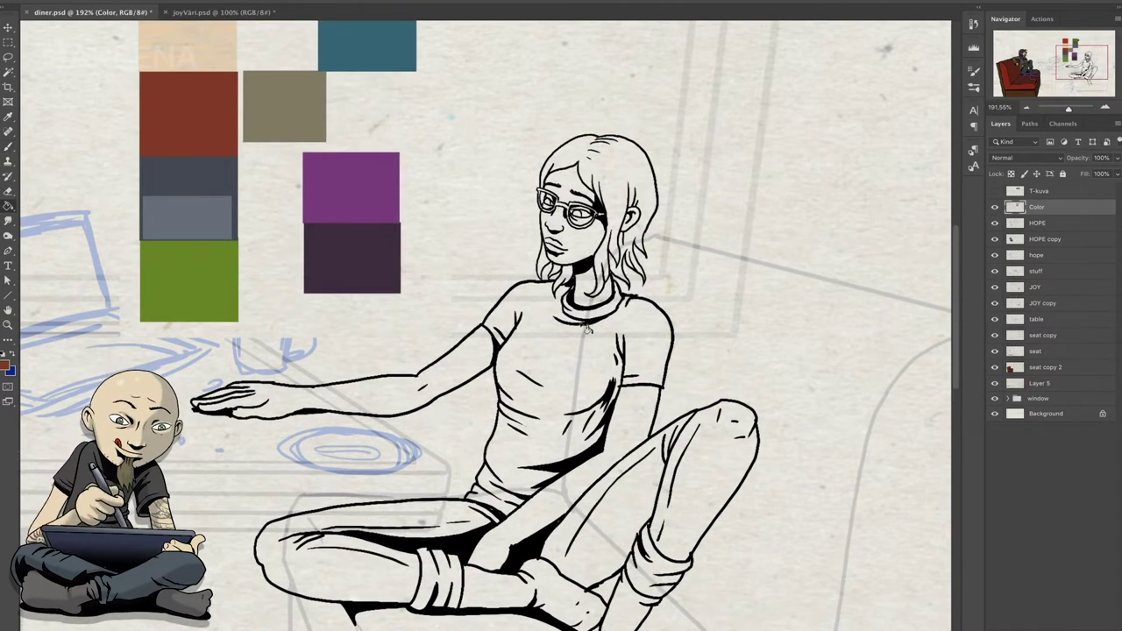
- Fill Joy's shirt red, jeans dark grey, cuffs lighter grey and socks green
left_click(563, 378)
left_click(334, 571)
left_click(578, 543)
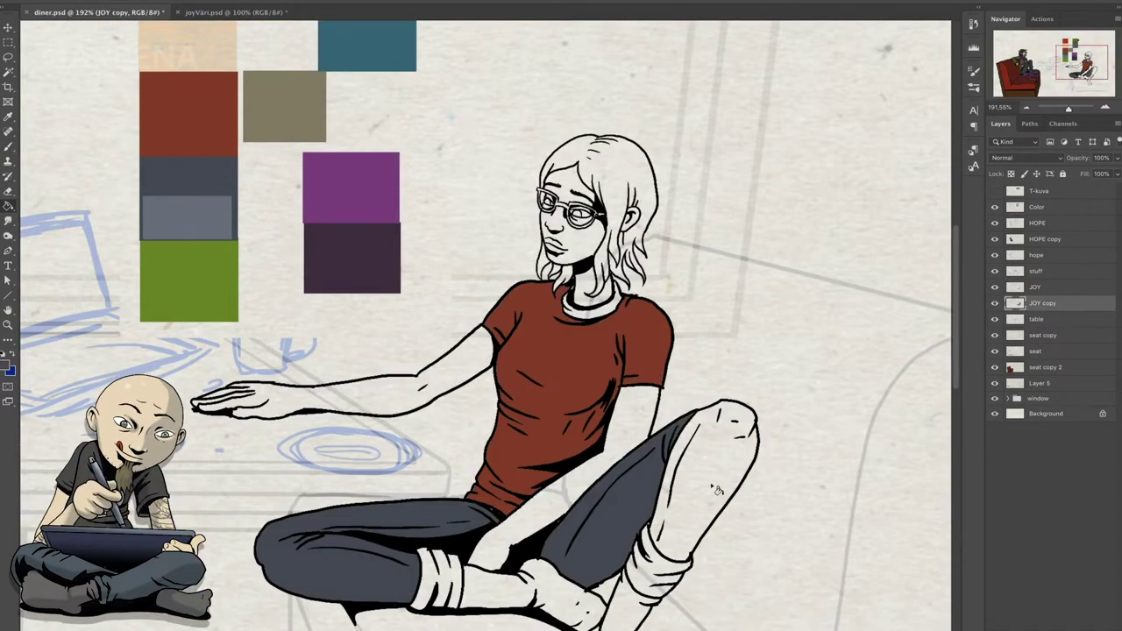
left_click(717, 489)
left_click(454, 583)
left_click(650, 583)
left_click(484, 589)
left_click(628, 618)
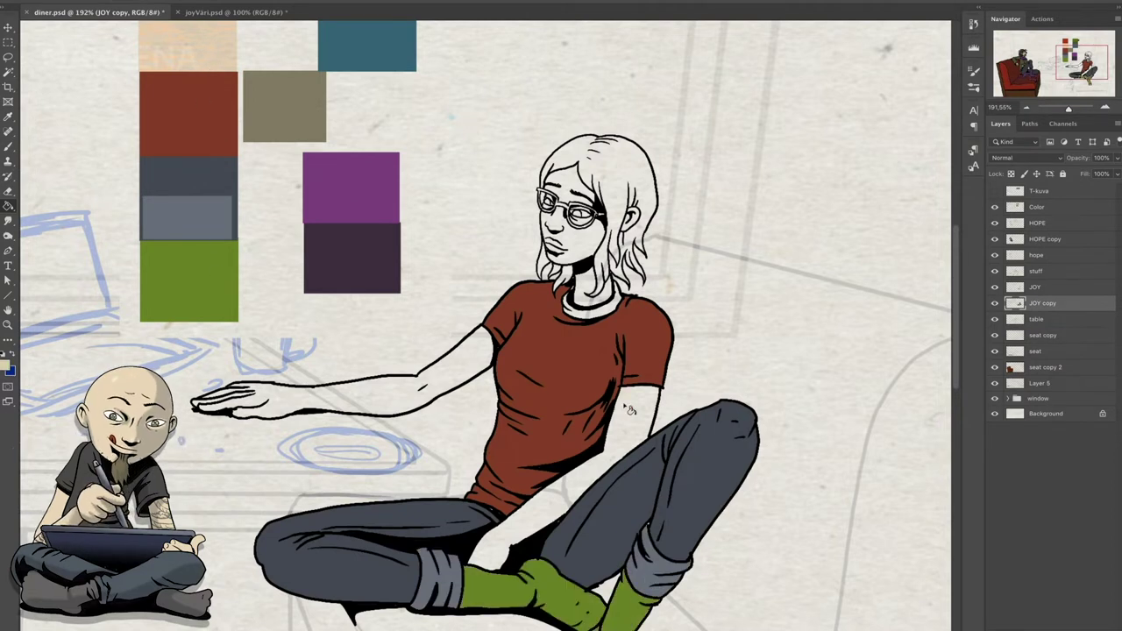
- Fill Joy's arms, legs, face and neck with skin tone
key("x")
left_click(630, 409)
left_click(482, 367)
left_click(583, 245)
- Fill Joy's white hair red and show the T-kuva graphic layer
key("ctrl+plus")
key("ctrl+plus")
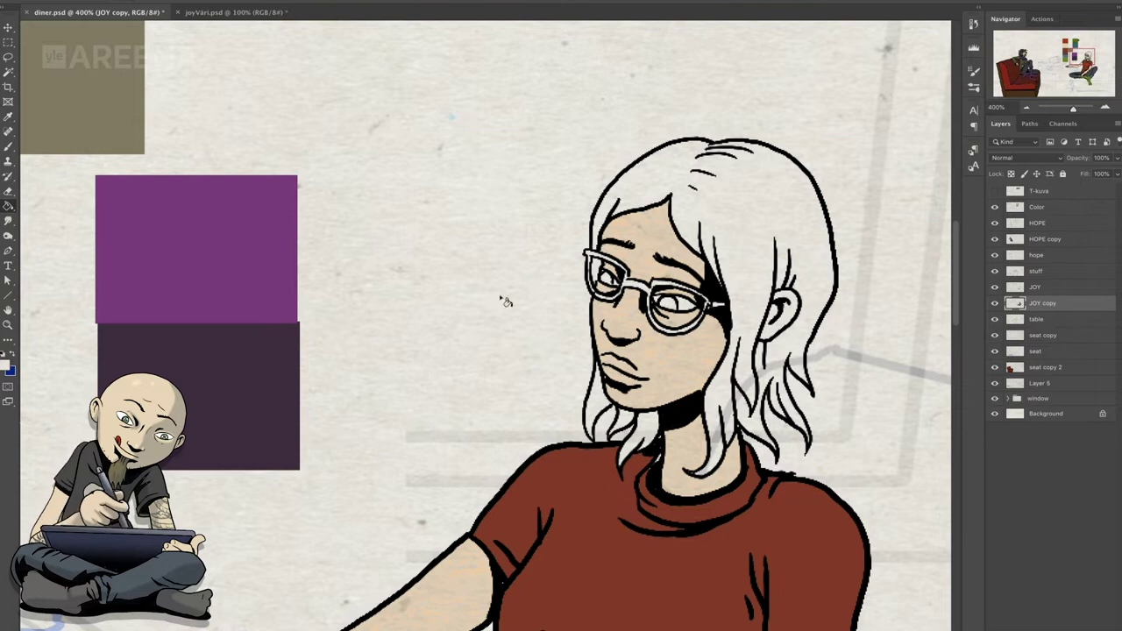
scroll(506, 302, "down", 3)
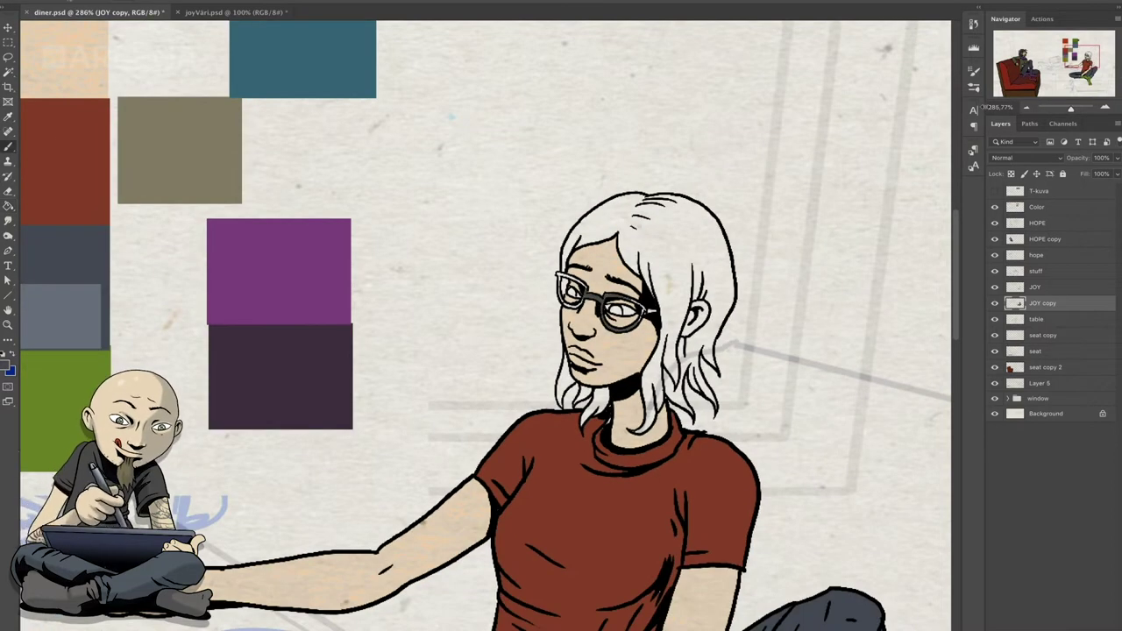
key("ctrl+plus")
key("ctrl+plus")
key("ctrl+plus")
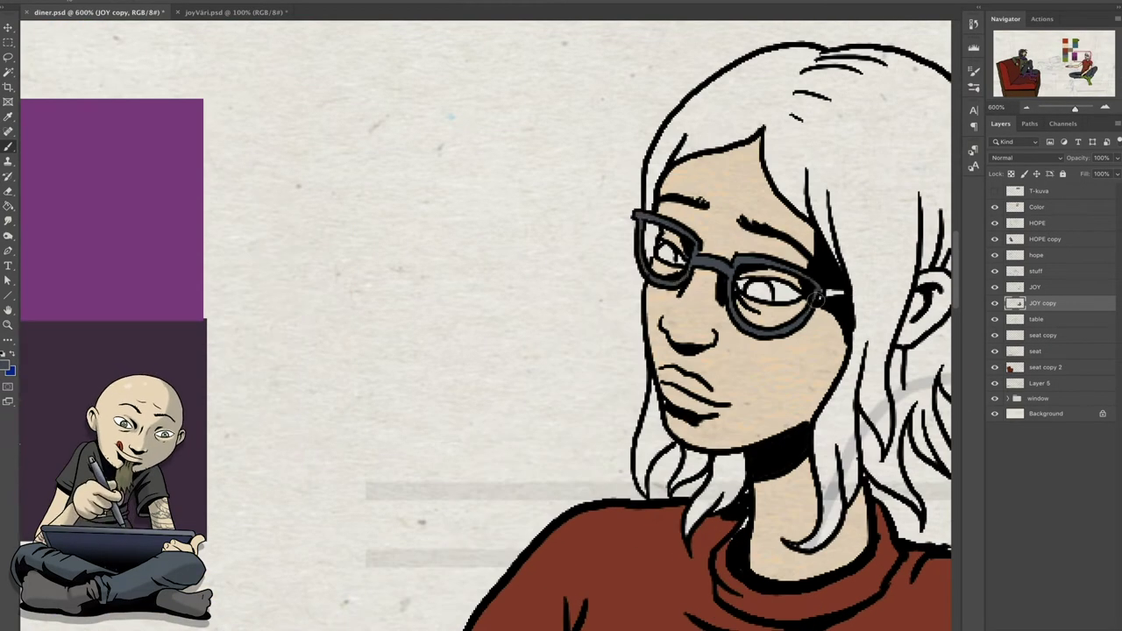
scroll(531, 273, "down", 2)
scroll(530, 274, "down", 3)
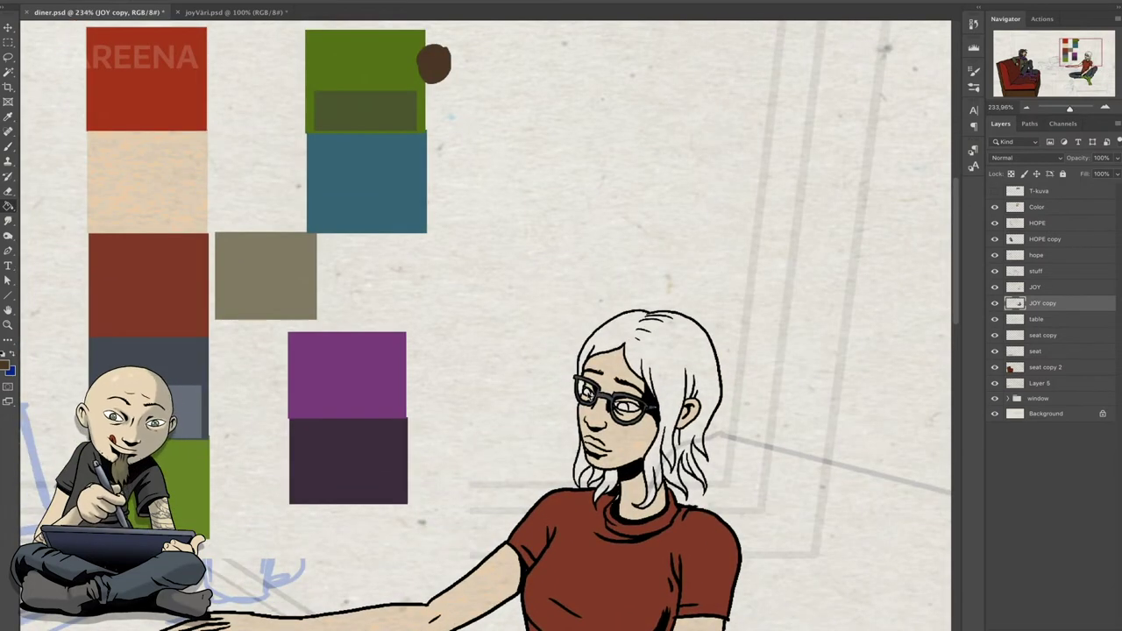
left_click(667, 358)
scroll(666, 358, "down", 3)
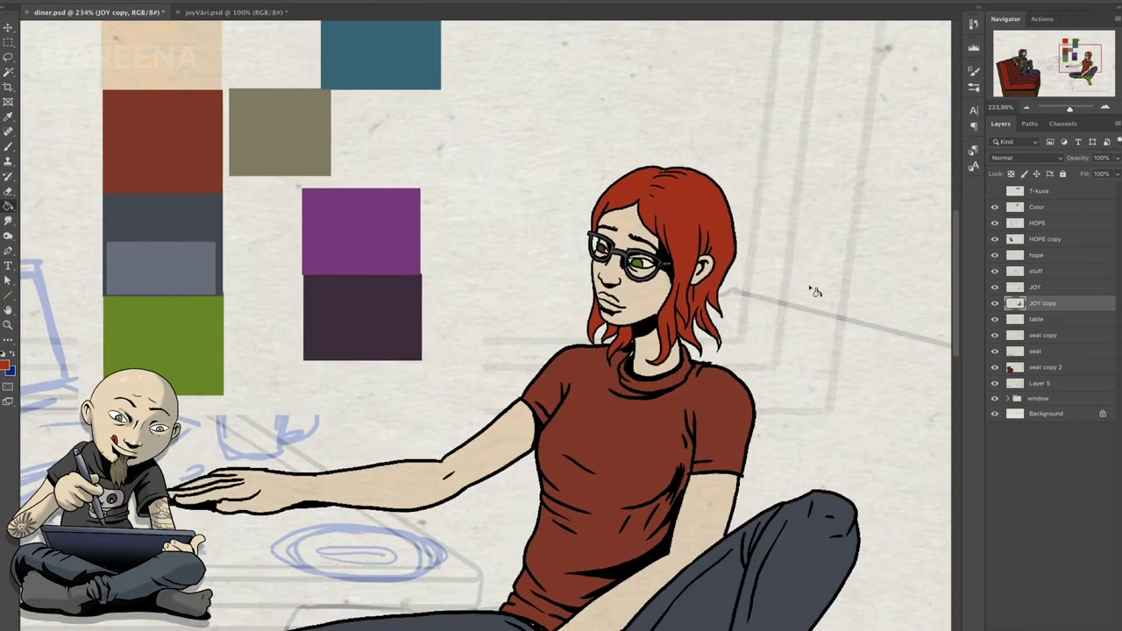
left_click(1038, 190)
- Scale the JOY graphic down and move it onto Joy's shirt front
key("ctrl+t")
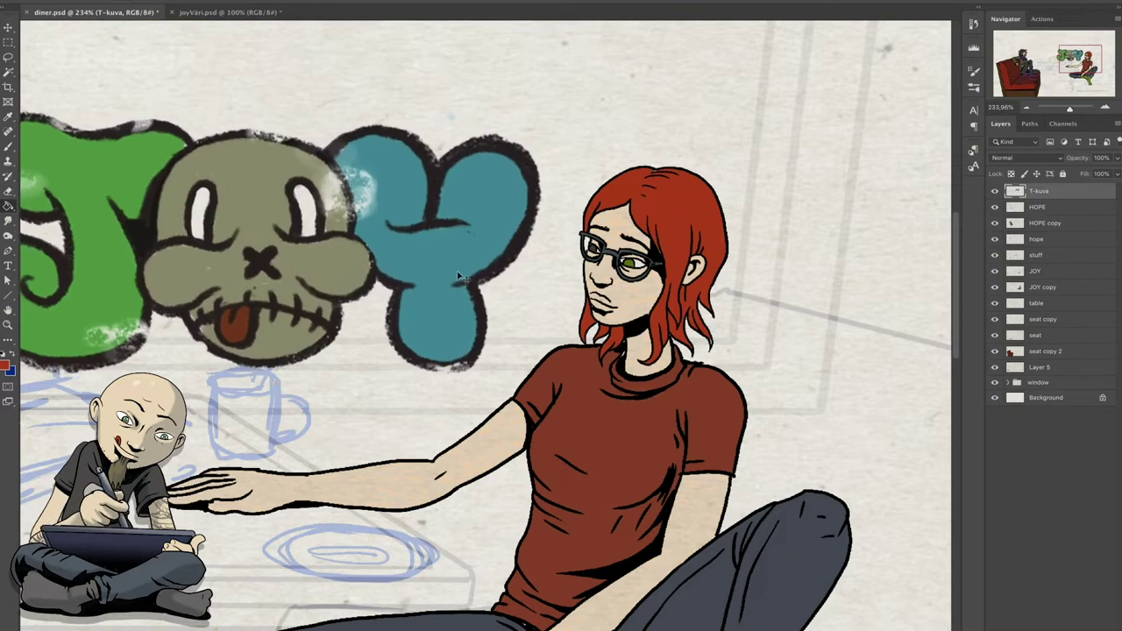
left_click_drag(539, 313, 289, 351)
mouse_move(105, 263)
left_mouse_down()
mouse_move(743, 373)
mouse_move(689, 439)
left_mouse_up()
- Warp the JOY graphic around the chest, apply it, and place its layer below JOY
right_click(608, 426)
left_click(653, 500)
mouse_move(590, 470)
left_mouse_down()
mouse_move(578, 452)
mouse_move(631, 478)
left_mouse_up()
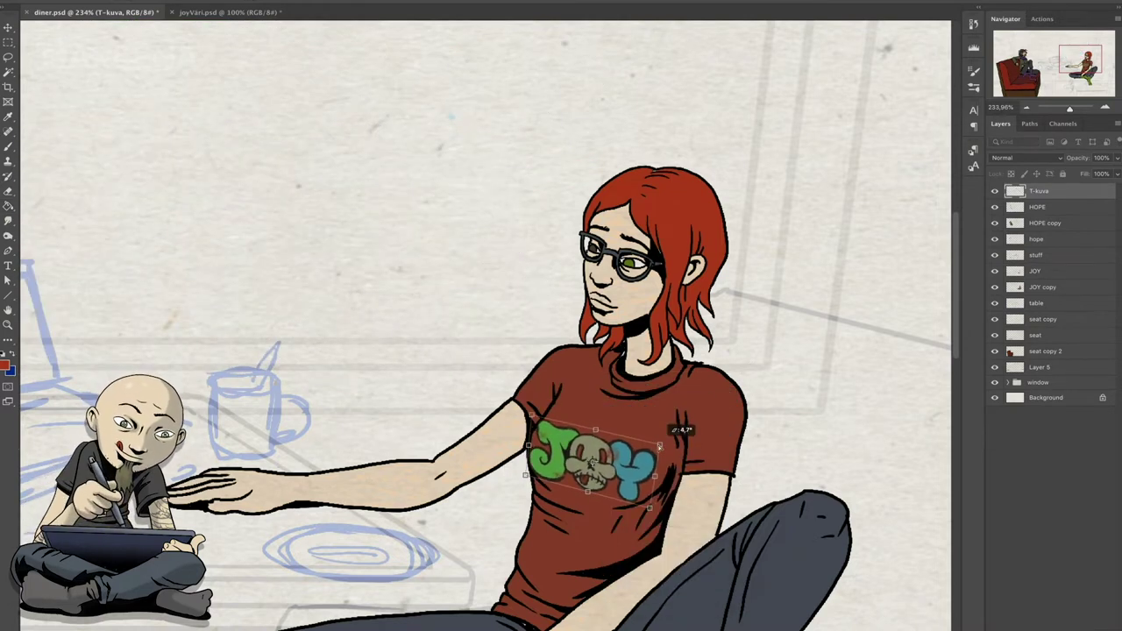
key("ctrl+plus")
left_click_drag(561, 442, 561, 438)
mouse_move(528, 396)
left_mouse_down()
mouse_move(544, 412)
mouse_move(517, 421)
mouse_move(614, 433)
left_mouse_up()
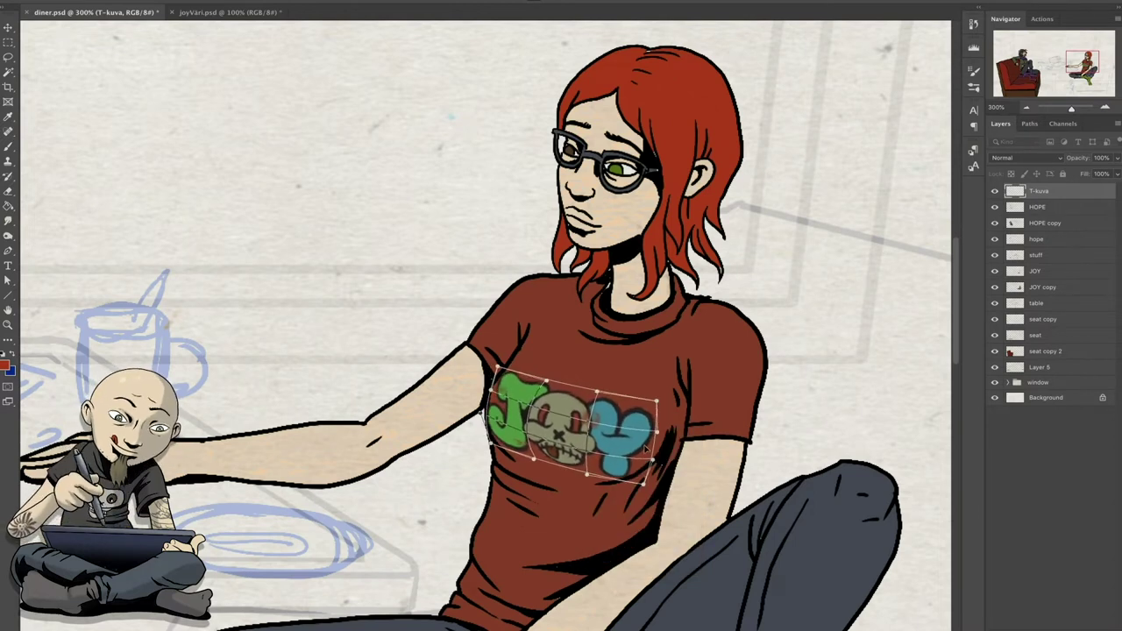
key("Return")
left_click_drag(1054, 191, 1051, 277)
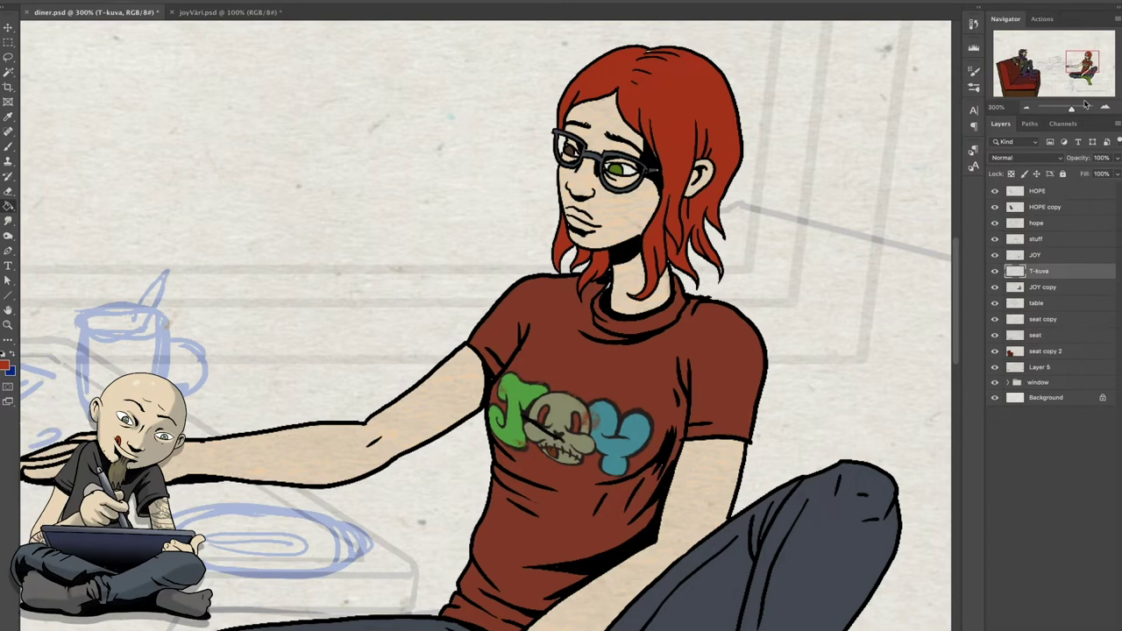
key("ctrl+0")
- Show the couch outline layer and make a duplicate of it
left_click(1048, 319)
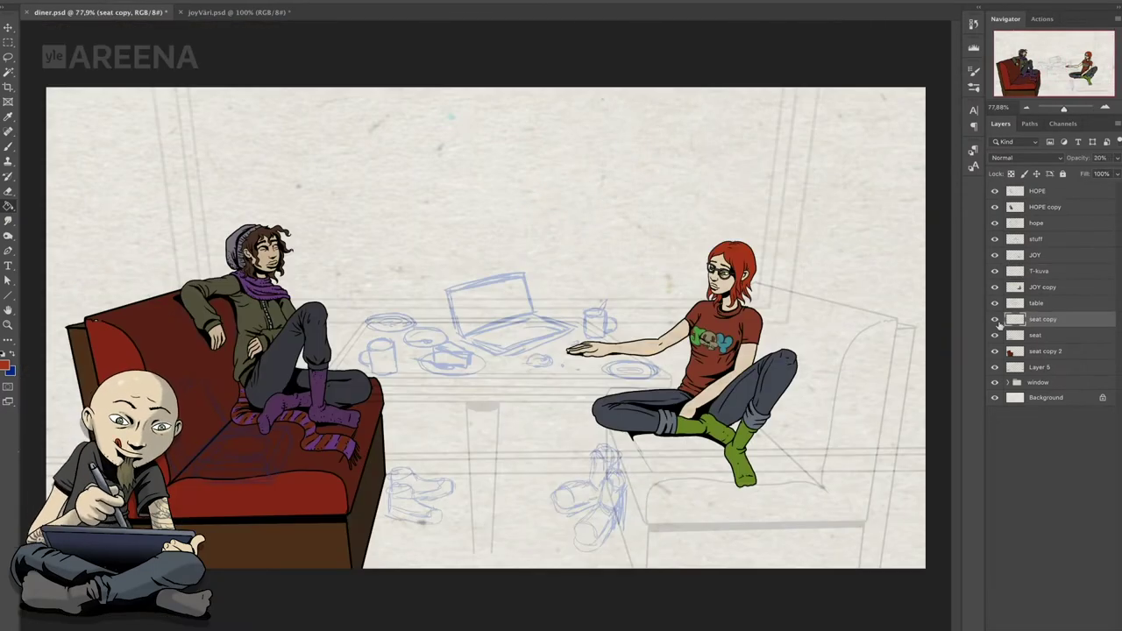
left_click(1116, 124)
left_click(1011, 160)
key("Return")
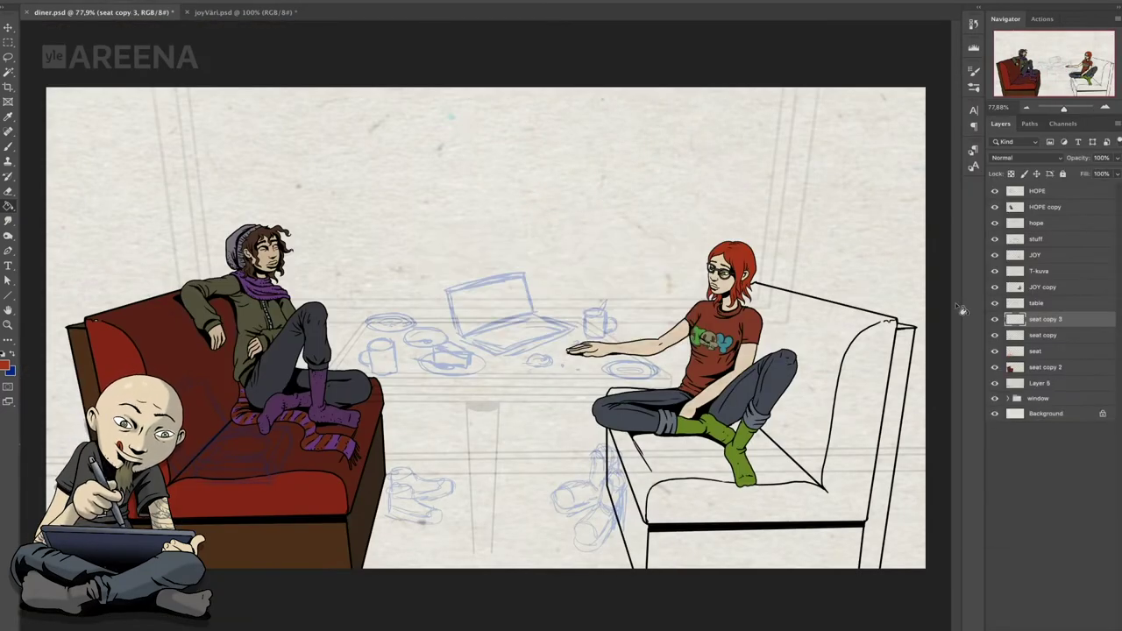
scroll(877, 438, "up", 3)
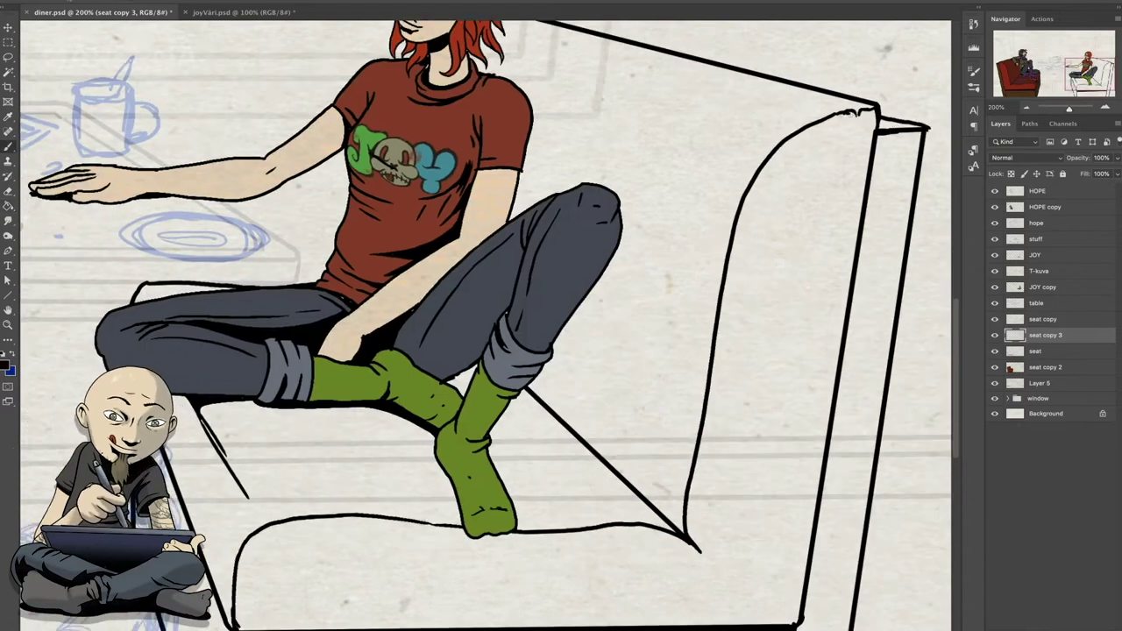
scroll(482, 324, "down", 3)
- Fill the right couch red with a brown base and move the table layer to the top
left_click(800, 421)
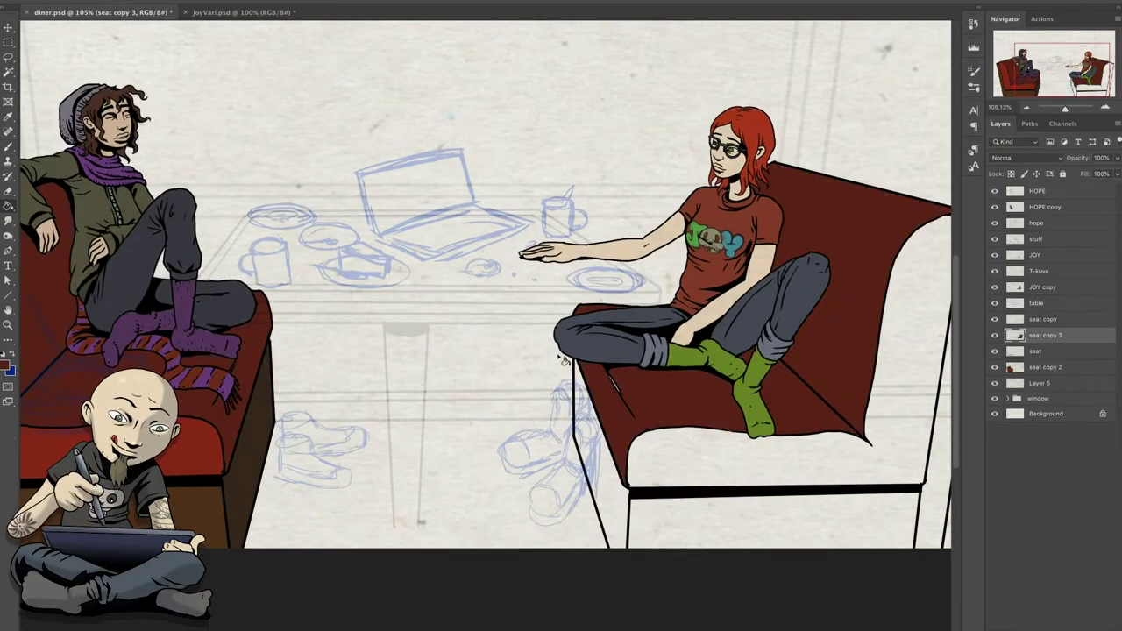
scroll(483, 350, "left", 5)
left_click_drag(773, 368, 813, 515)
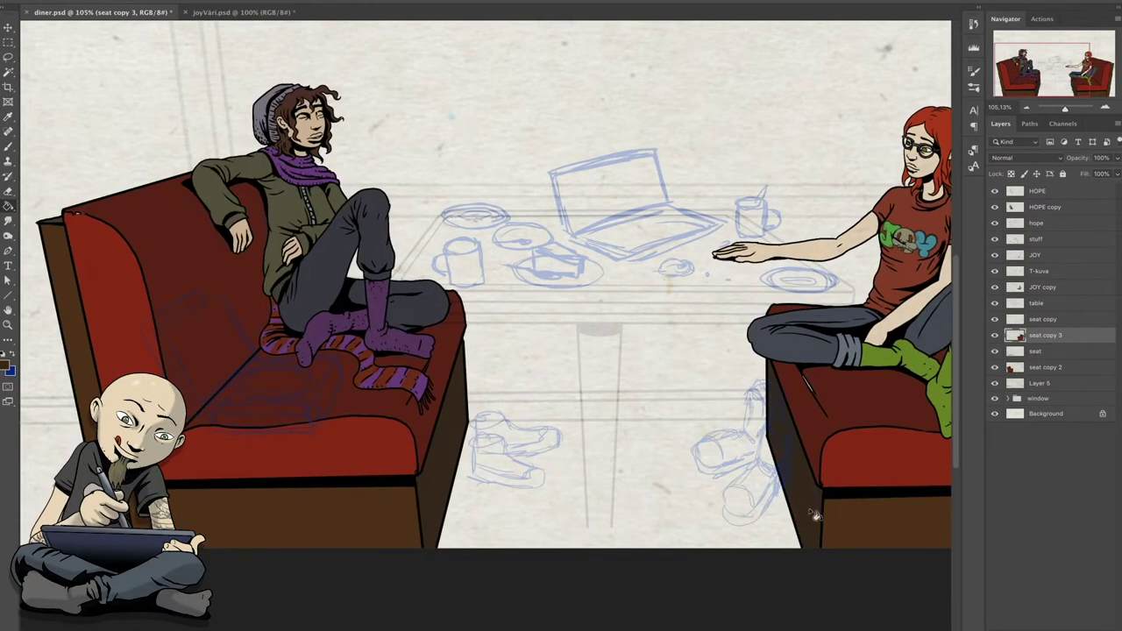
scroll(304, 241, "right", 5)
scroll(613, 307, "left", 4)
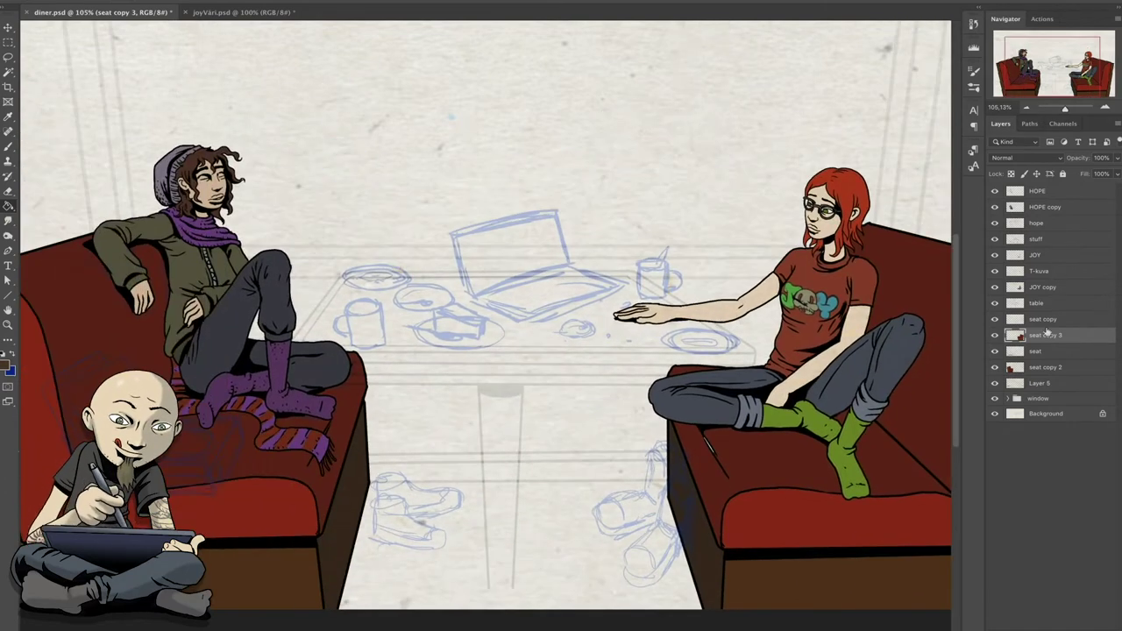
left_click_drag(1049, 306, 1039, 188)
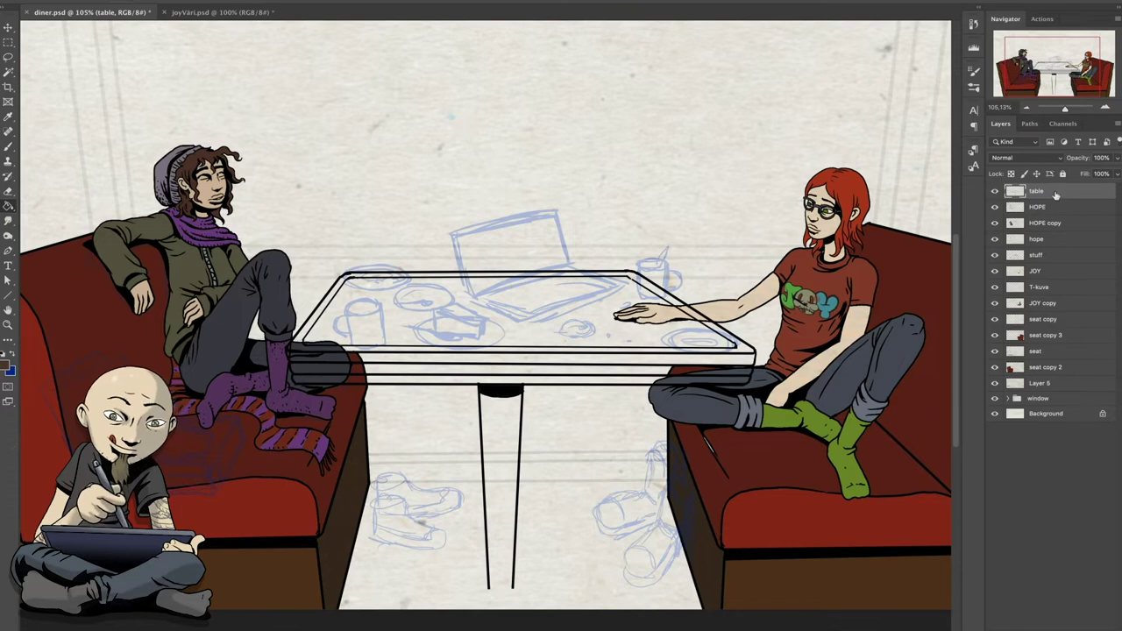
- With an inking brush, draw the ellipse rings around the table leg's base
scroll(447, 387, "up", 2)
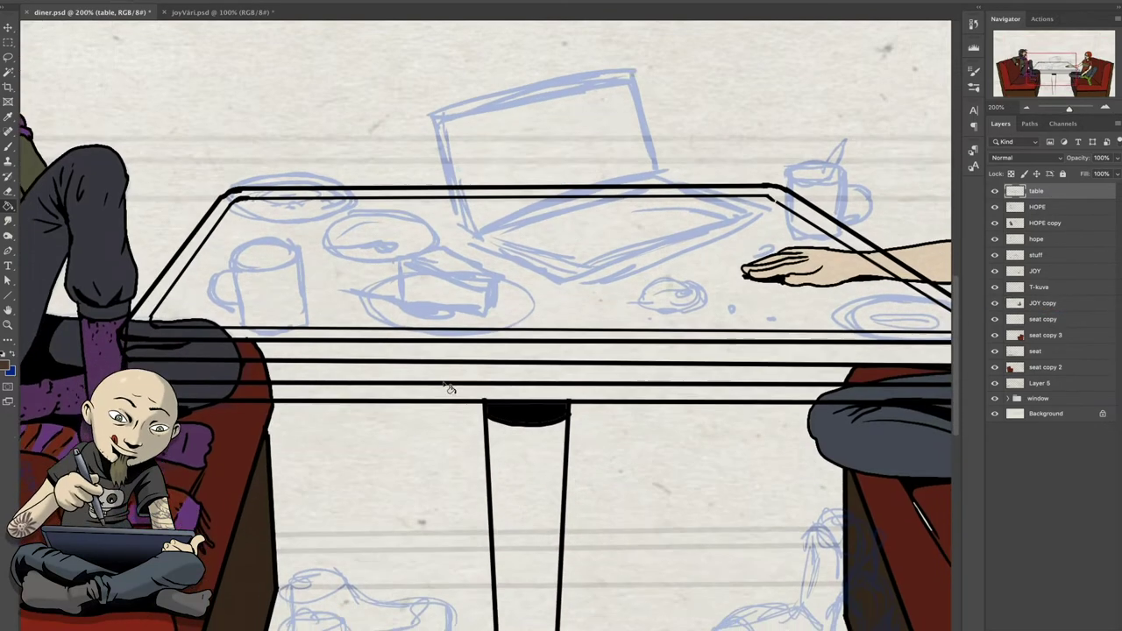
scroll(447, 388, "down", 5)
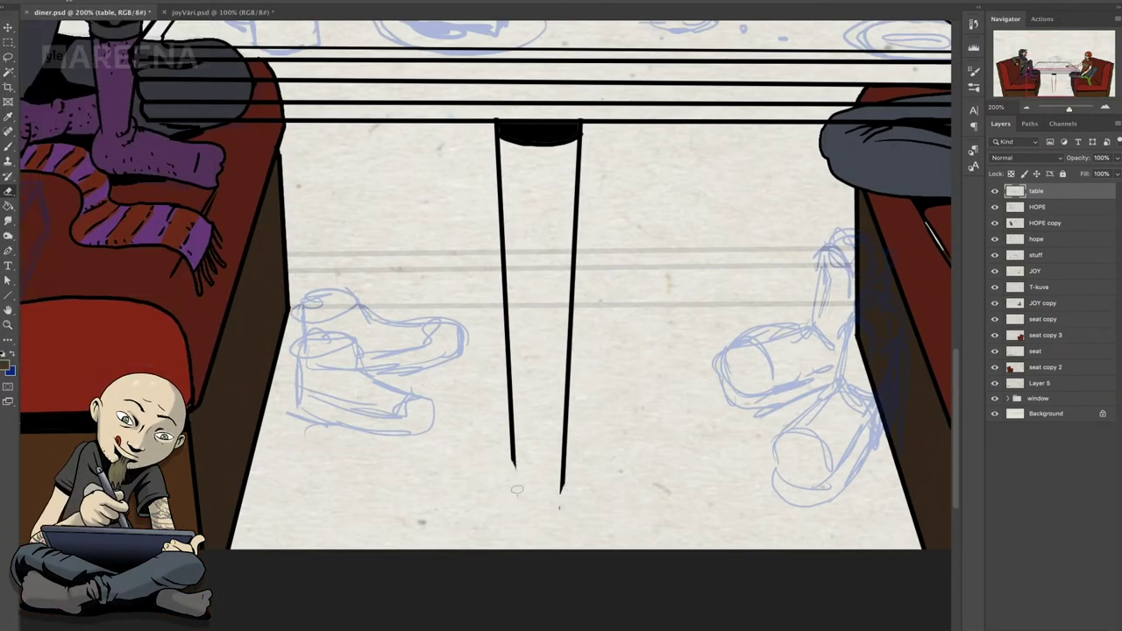
left_click(79, 7)
key("Return")
left_click_drag(513, 457, 566, 455)
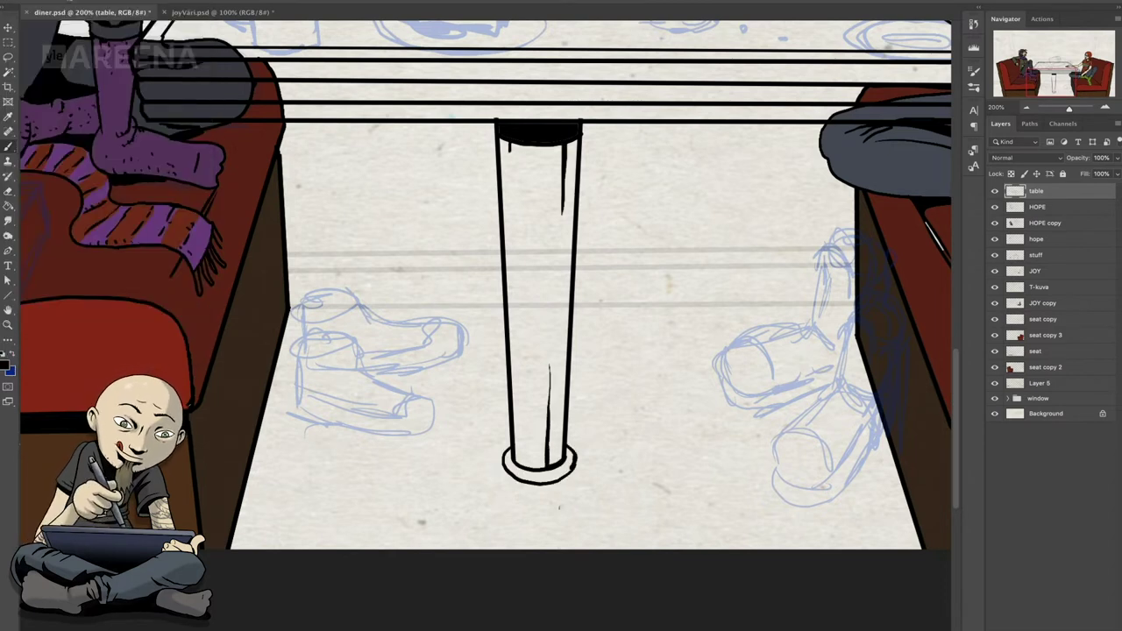
mouse_move(505, 428)
left_mouse_down()
mouse_move(617, 473)
mouse_move(467, 478)
mouse_move(577, 427)
left_mouse_up()
key("ctrl+z")
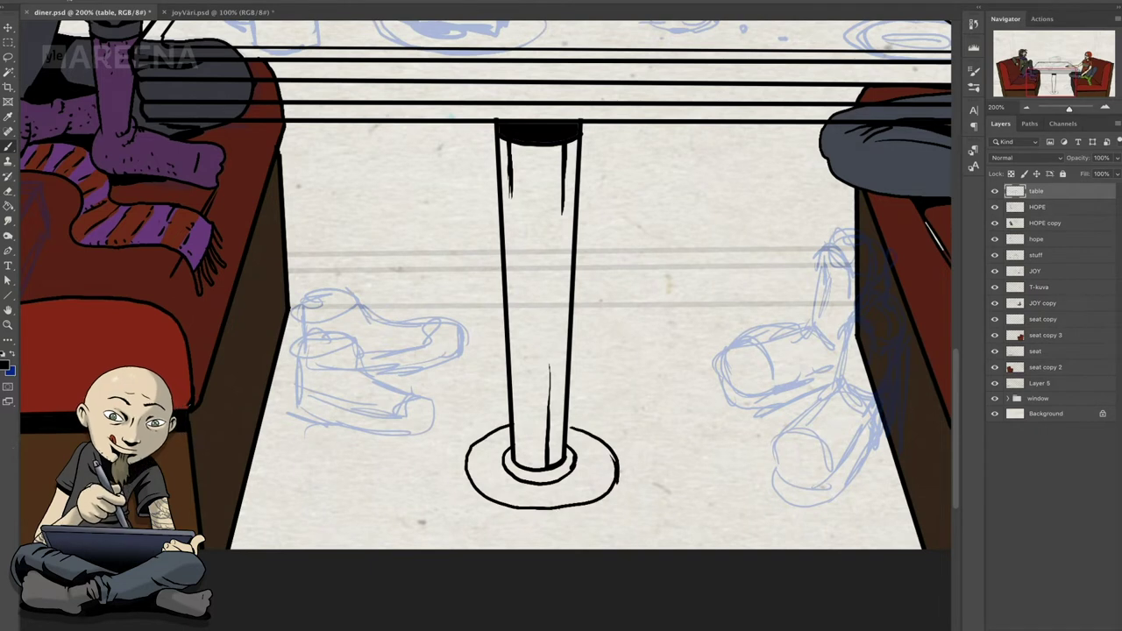
key("ctrl+plus")
mouse_move(514, 326)
left_mouse_down()
mouse_move(377, 382)
mouse_move(438, 337)
mouse_move(776, 445)
mouse_move(619, 317)
mouse_move(761, 368)
left_mouse_up()
key("ctrl+z")
key("ctrl+z")
left_click_drag(522, 352, 536, 418)
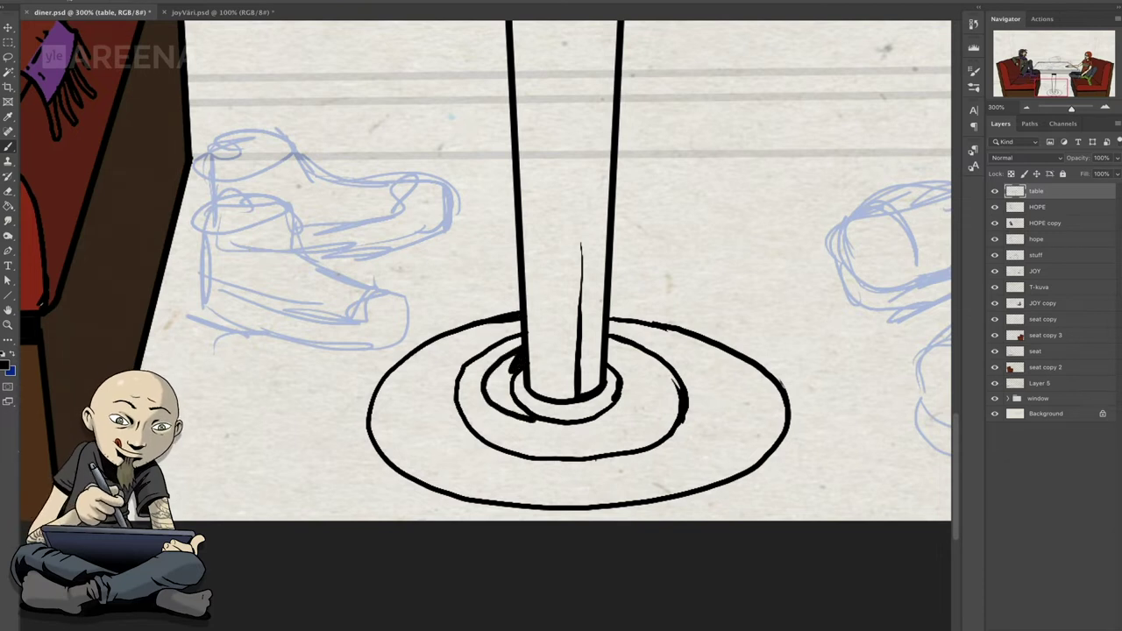
- Fill the base ring gaps black and thicken the ring and bottom outlines
key("g")
left_click(624, 377)
left_click(502, 390)
mouse_move(522, 326)
left_mouse_down()
mouse_move(419, 403)
mouse_move(530, 458)
left_mouse_up()
left_click_drag(655, 339, 675, 452)
key("g")
left_click(701, 399)
left_click(447, 412)
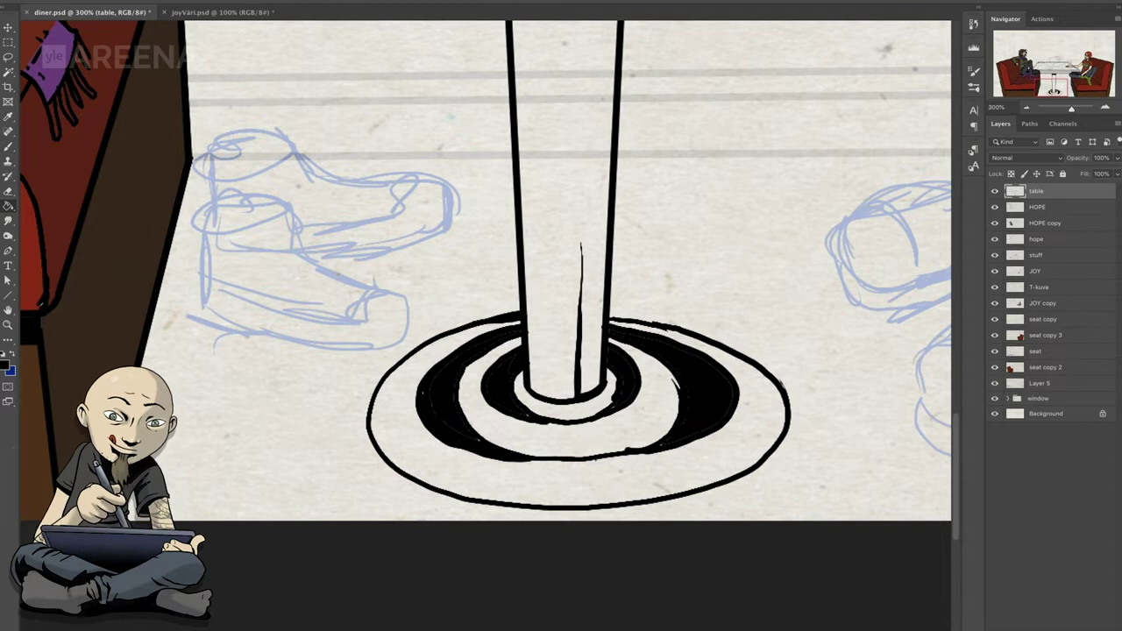
left_click_drag(429, 478, 759, 447)
key("ctrl+0")
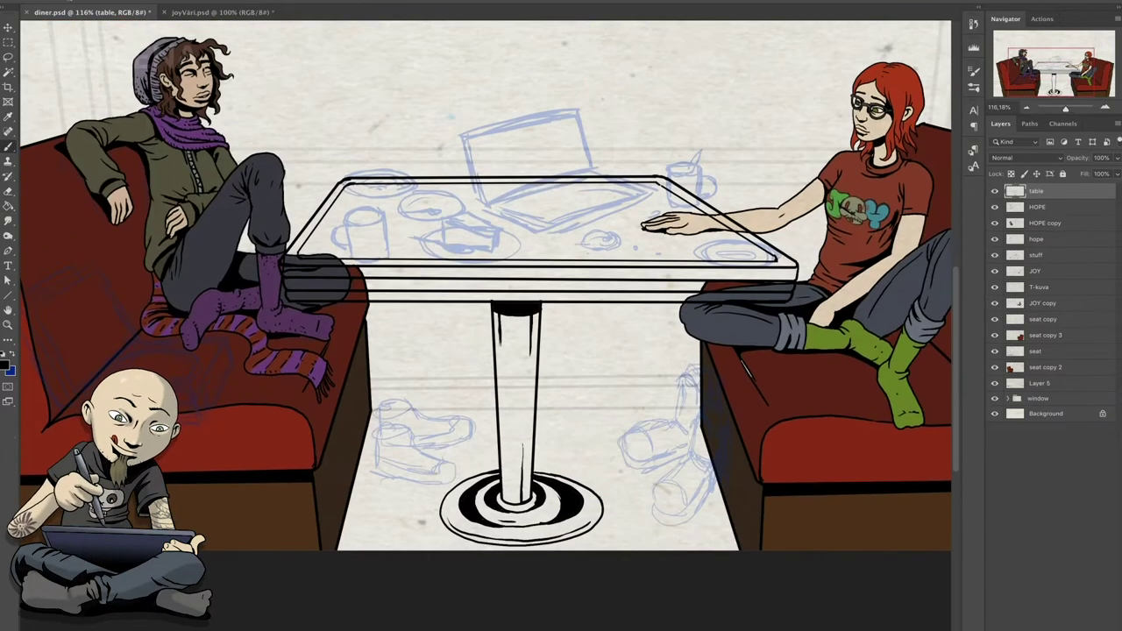
- Copy the hand from the JOY copy layer to a new layer, then undo it
left_click(1043, 303)
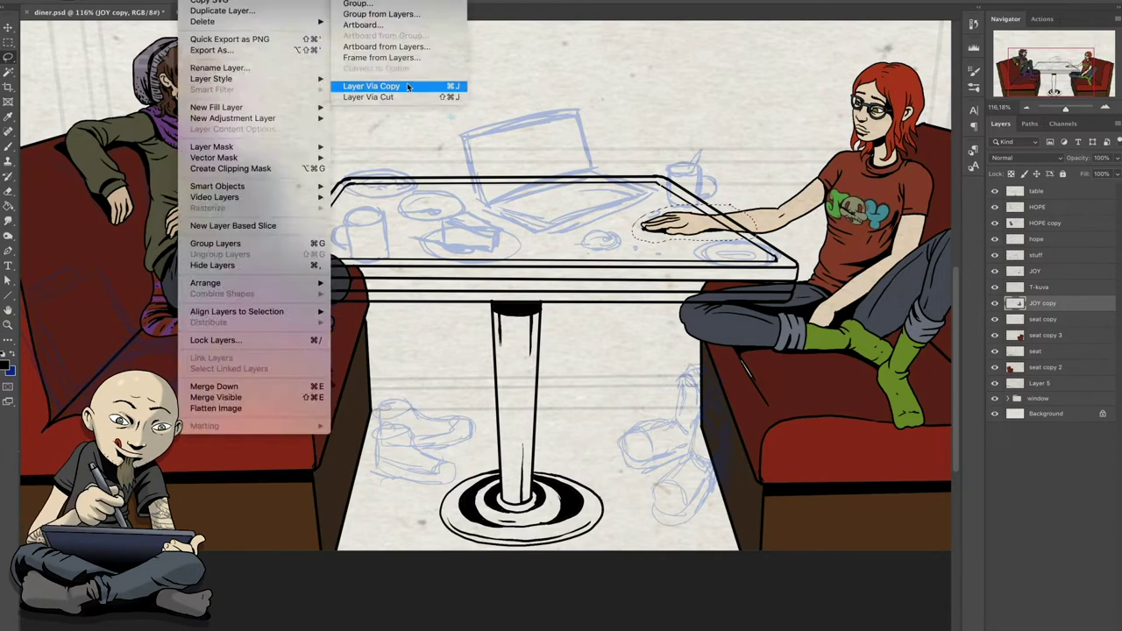
left_click(359, 89)
double_click(1040, 302)
key("ctrl+z")
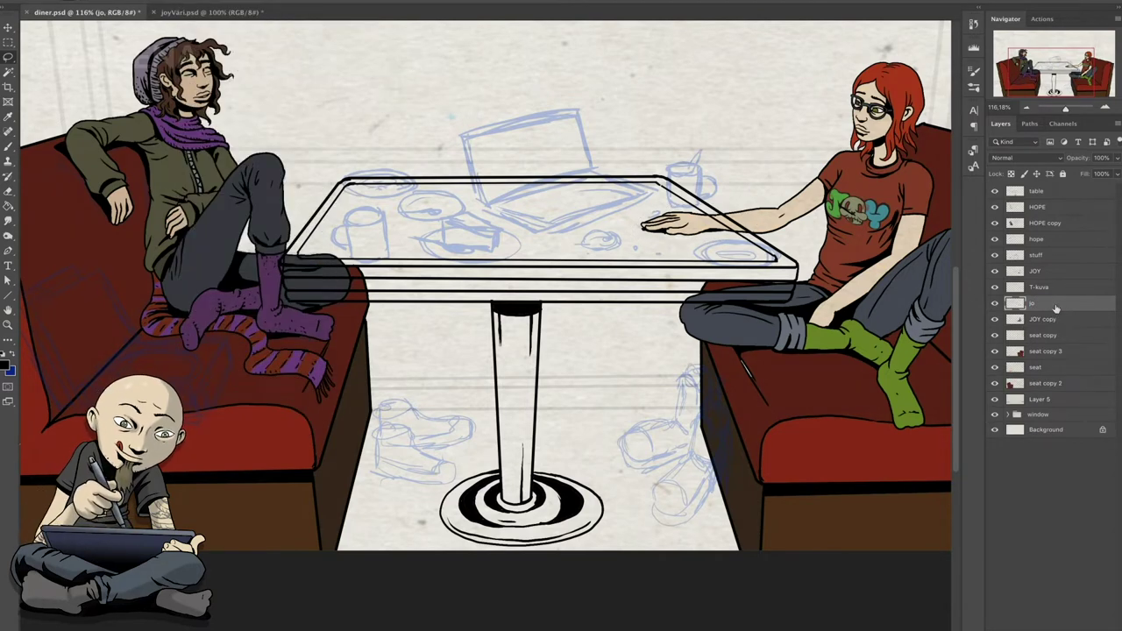
left_click(1113, 104)
left_click(1113, 104)
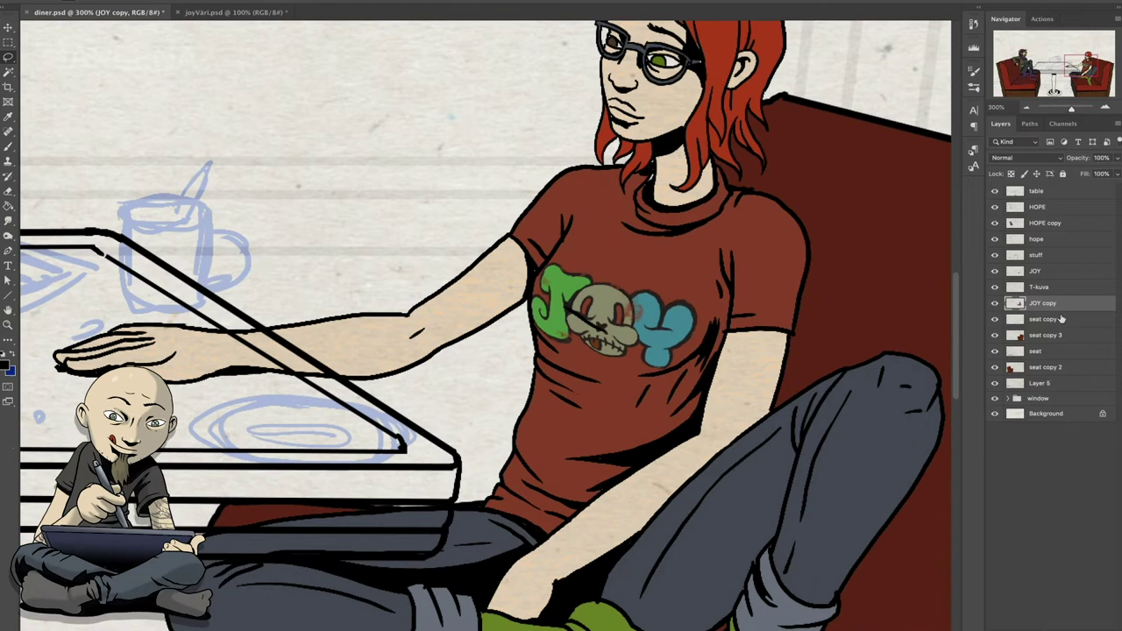
- Put the outlined arm on a new layer named joyarm at the top of the stack
left_click_drag(519, 234, 517, 236)
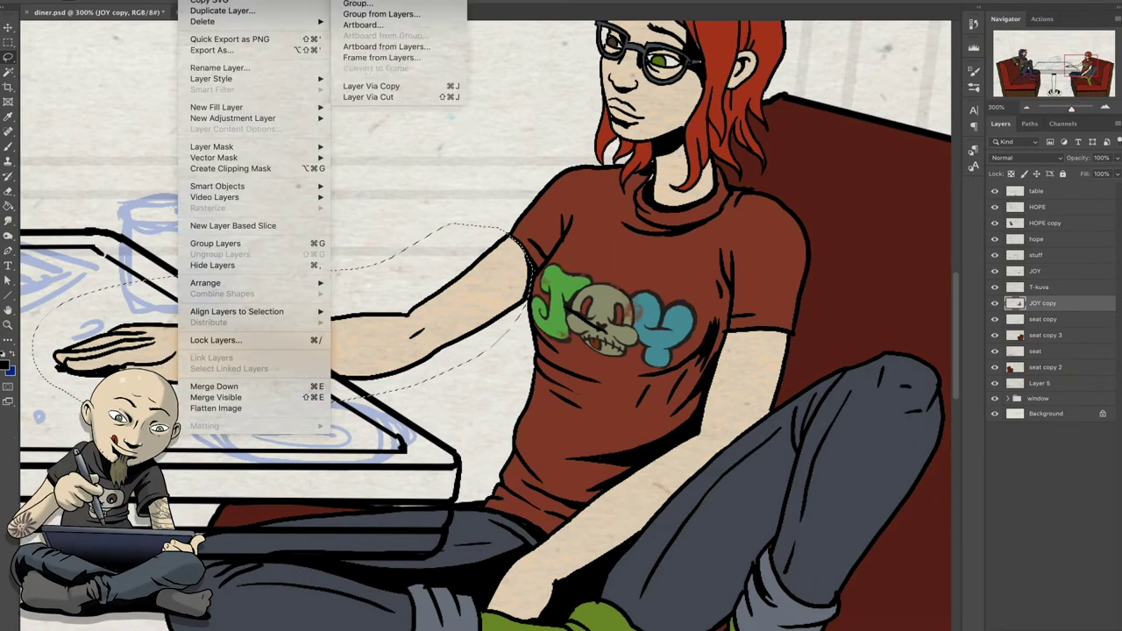
left_click(394, 89)
double_click(1046, 305)
key("Return")
key("ctrl+shift+bracketright")
key("ctrl+0")
key("alt+bracketleft")
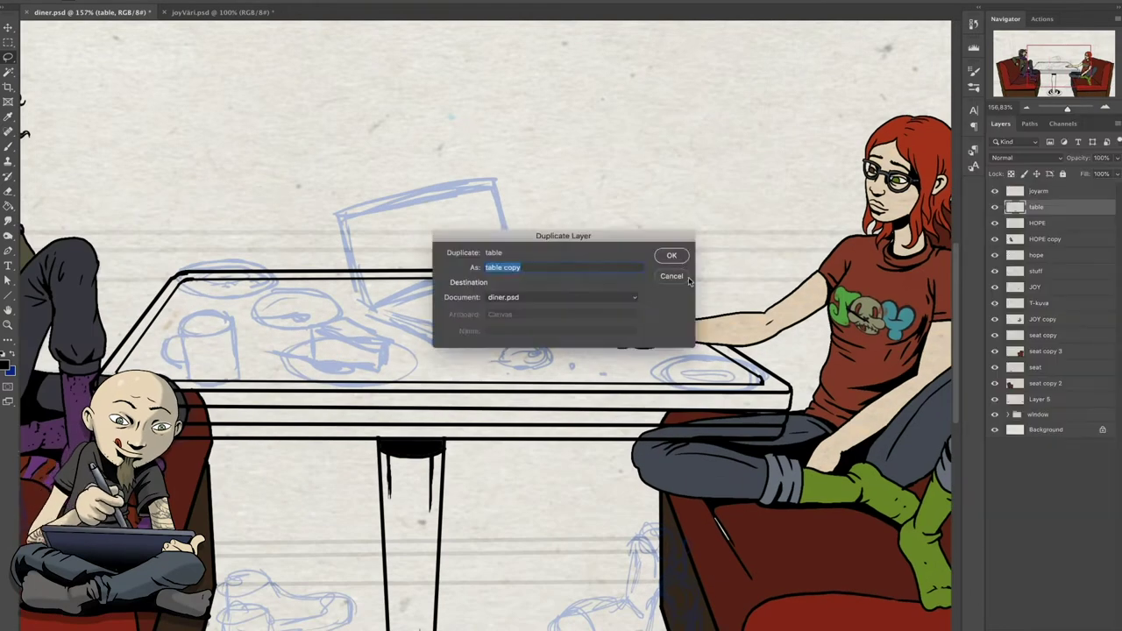
- Fill the duplicated table's edge stripes and pillar grey-teal
key("Return")
left_click_drag(690, 281, 817, 161)
left_click(7, 366)
left_click(288, 492)
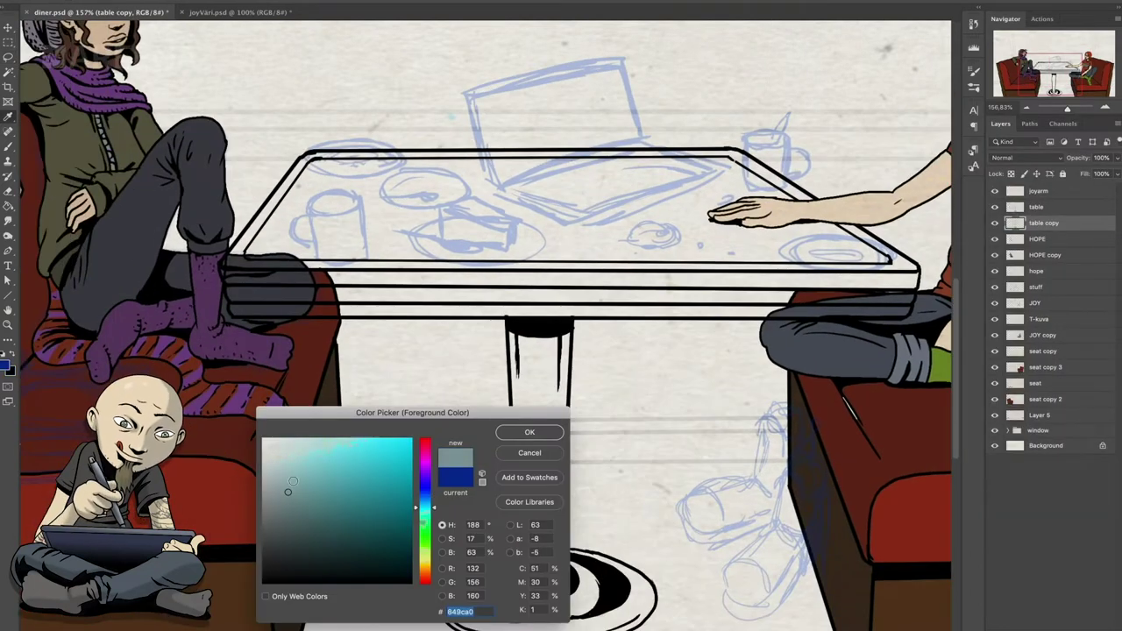
key("Return")
key("g")
left_click(495, 275)
left_click(496, 301)
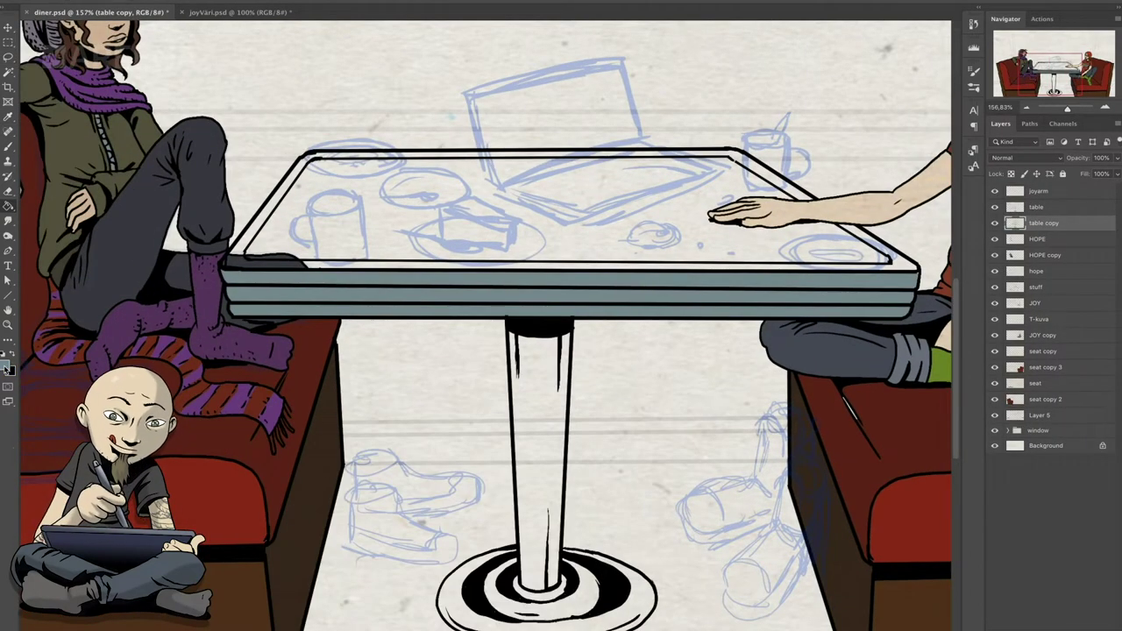
left_click(534, 430)
- Fill the front edge bands, base ring and upper rim with teal
left_click(9, 367)
left_click(521, 288)
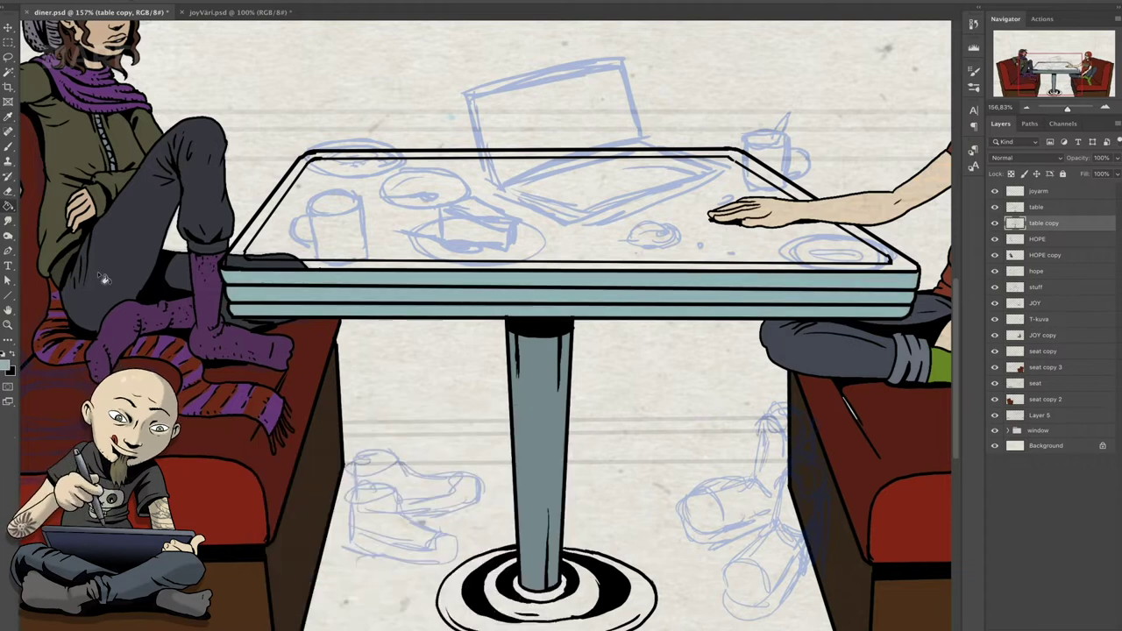
scroll(529, 500, "down", 1)
left_click(572, 621)
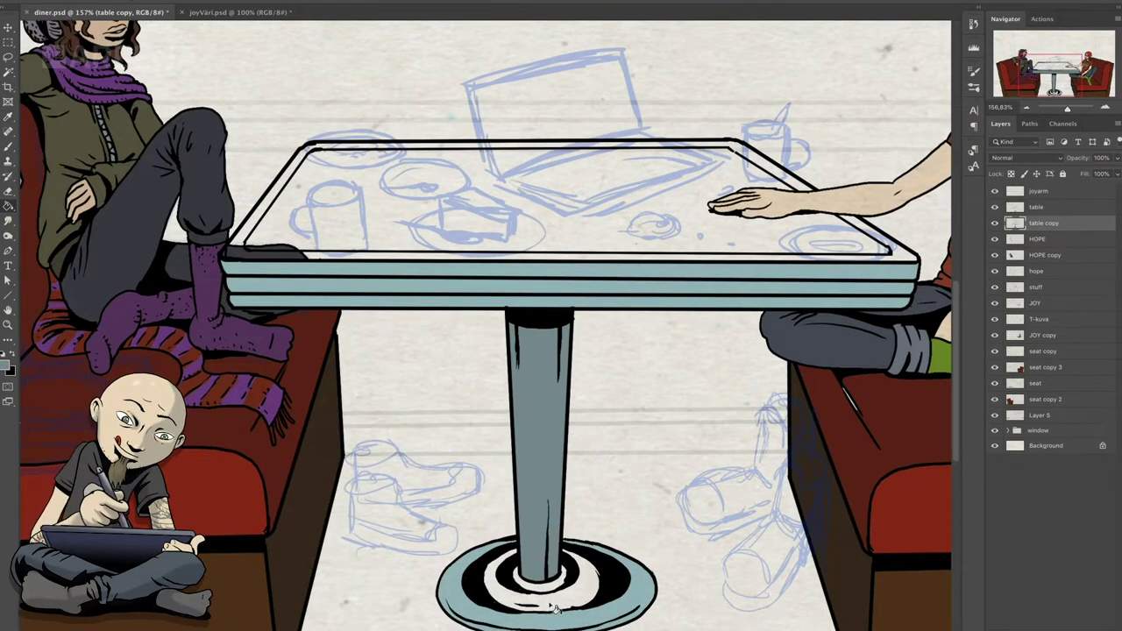
scroll(554, 606, "up", 2)
left_click(280, 305, "alt")
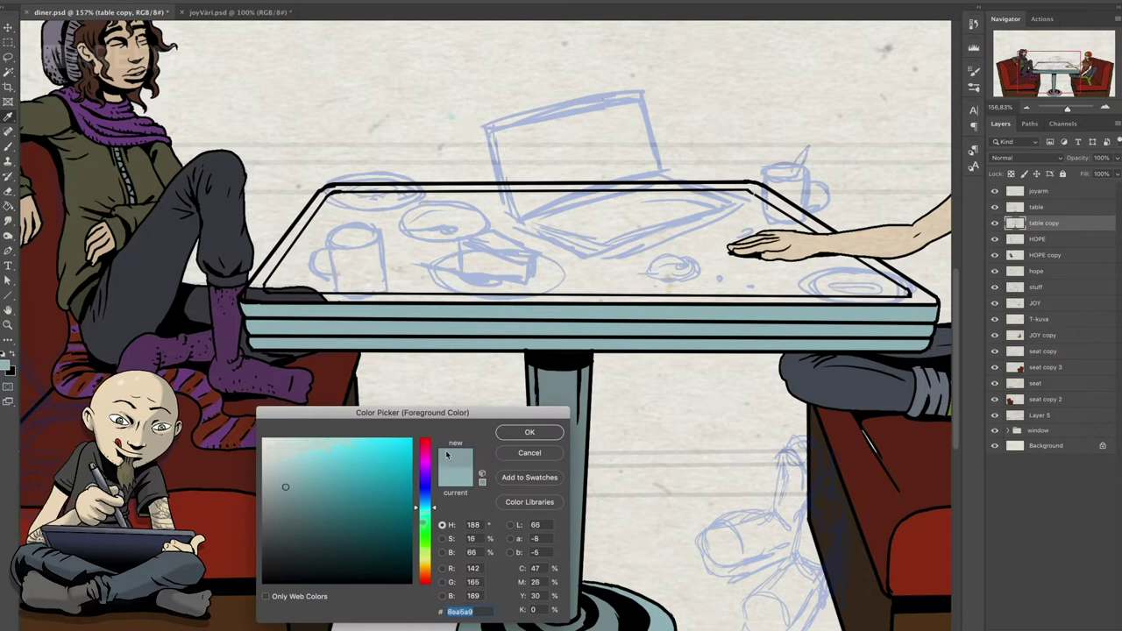
left_click(530, 432)
left_click(622, 305)
- Fill the tabletop brown, then move the stuff props layer to the top and hide it
left_click(8, 366)
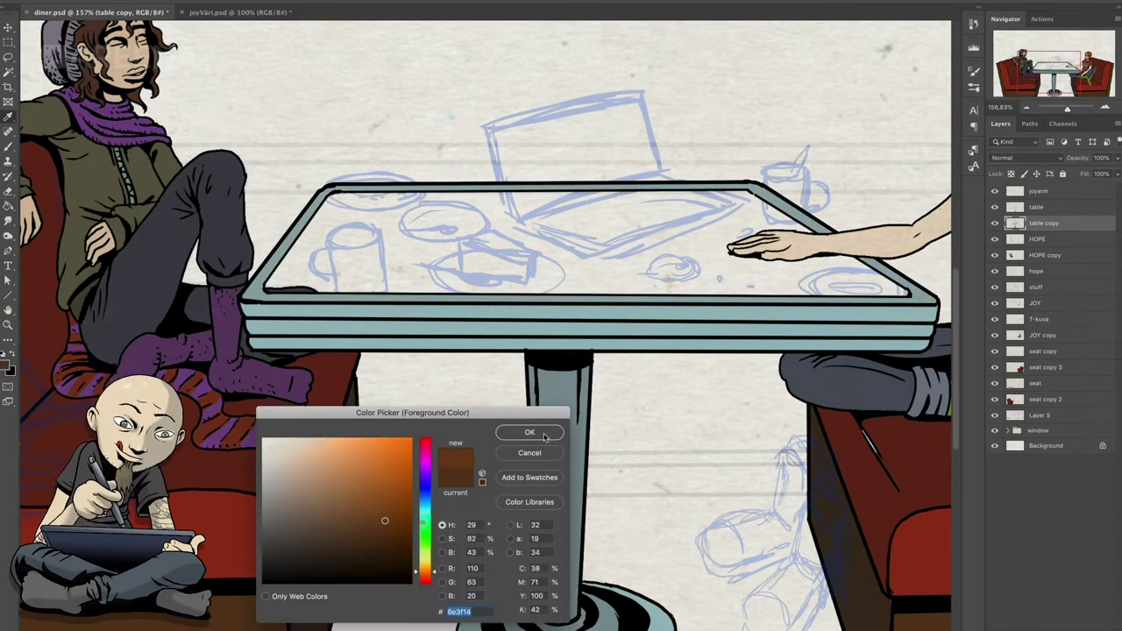
left_click(531, 430)
left_click(554, 274)
left_click_drag(1071, 109, 1067, 112)
left_click_drag(1035, 286, 1035, 188)
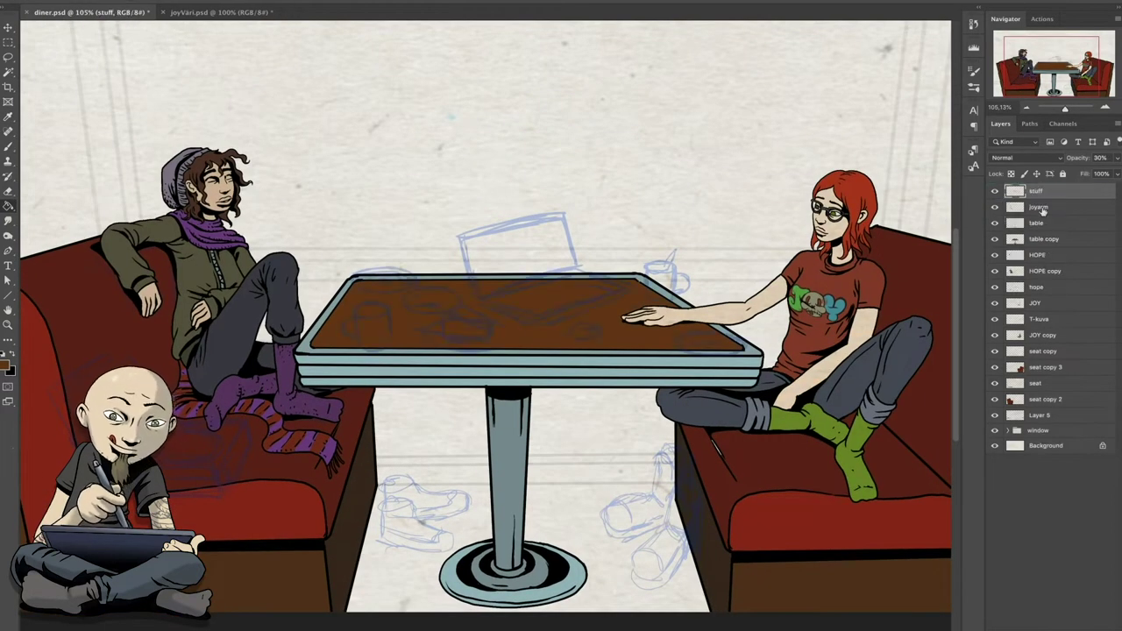
left_click(994, 190)
left_click(1059, 430)
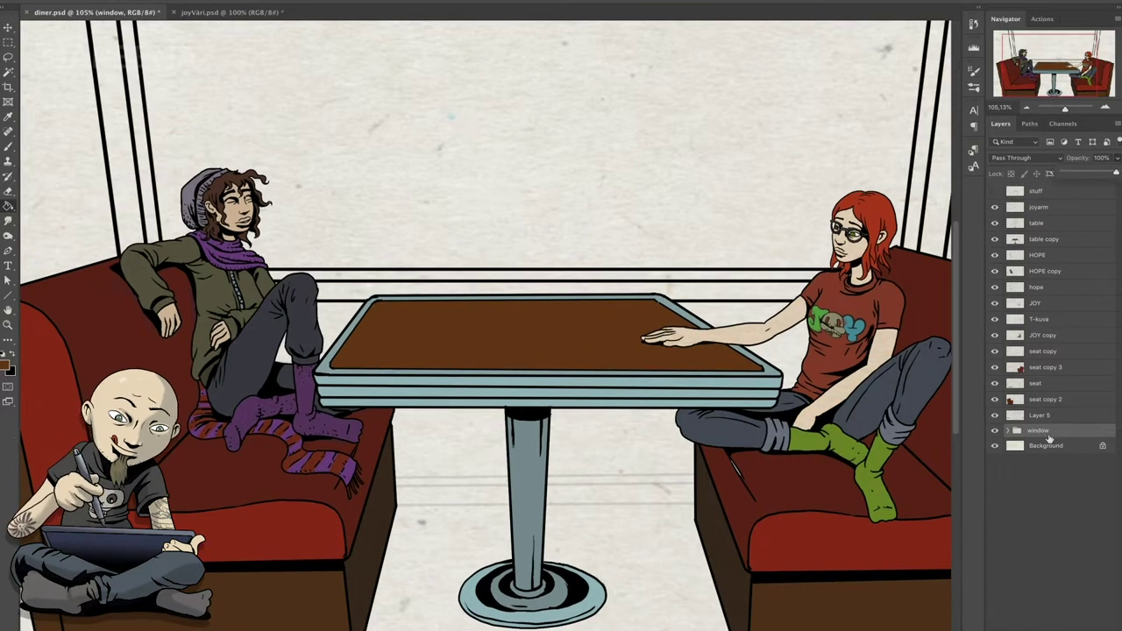
- Delete Layer 5, fit the picture in view and pick a dark blue fill colour
left_click(1036, 417)
key("Delete")
key("ctrl+0")
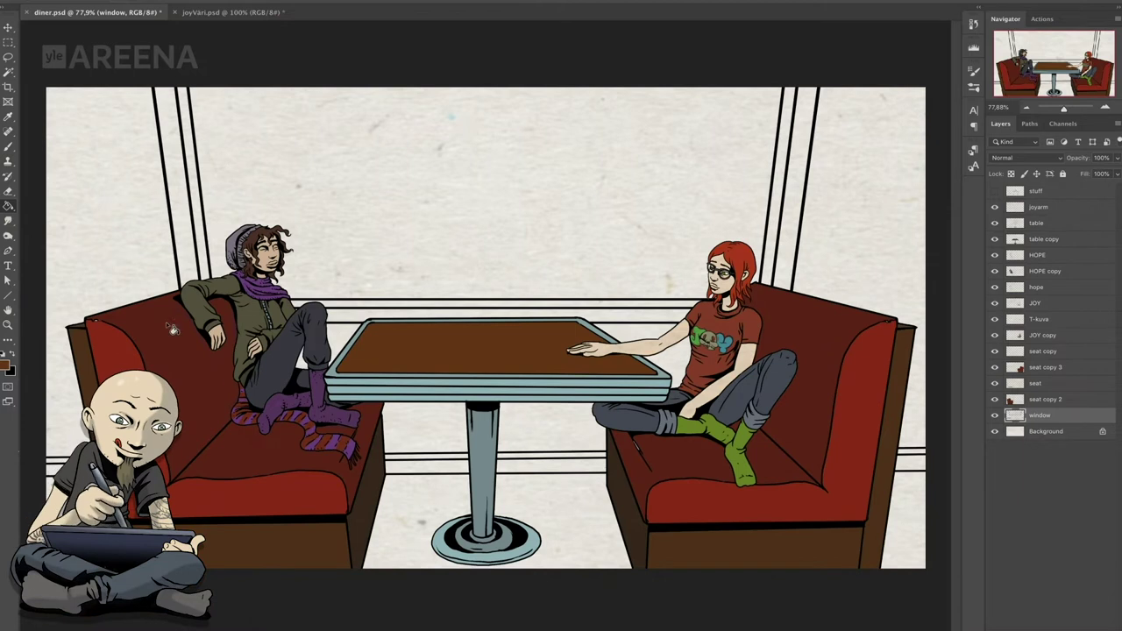
left_click(6, 369)
left_click(529, 434)
left_click(6, 369)
left_click(337, 531)
left_click(530, 432)
left_click(7, 369)
left_click(425, 491)
- Bucket-fill the walls on both sides of the window with a brighter blue
left_click(322, 522)
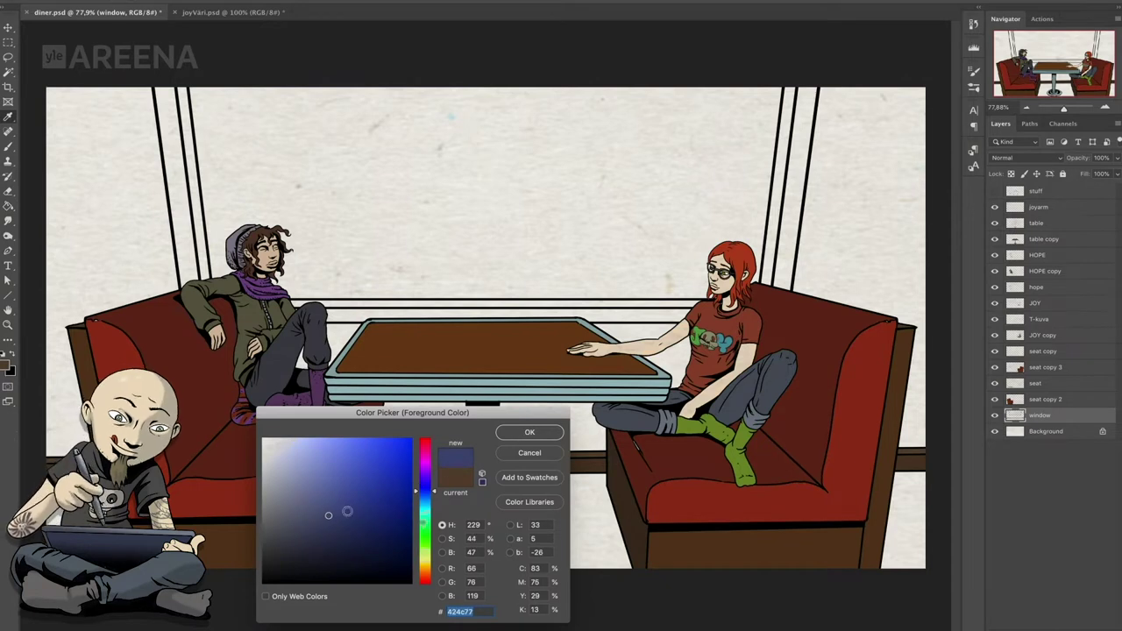
left_click(529, 432)
left_click(105, 219)
left_click(6, 369)
left_click(336, 502)
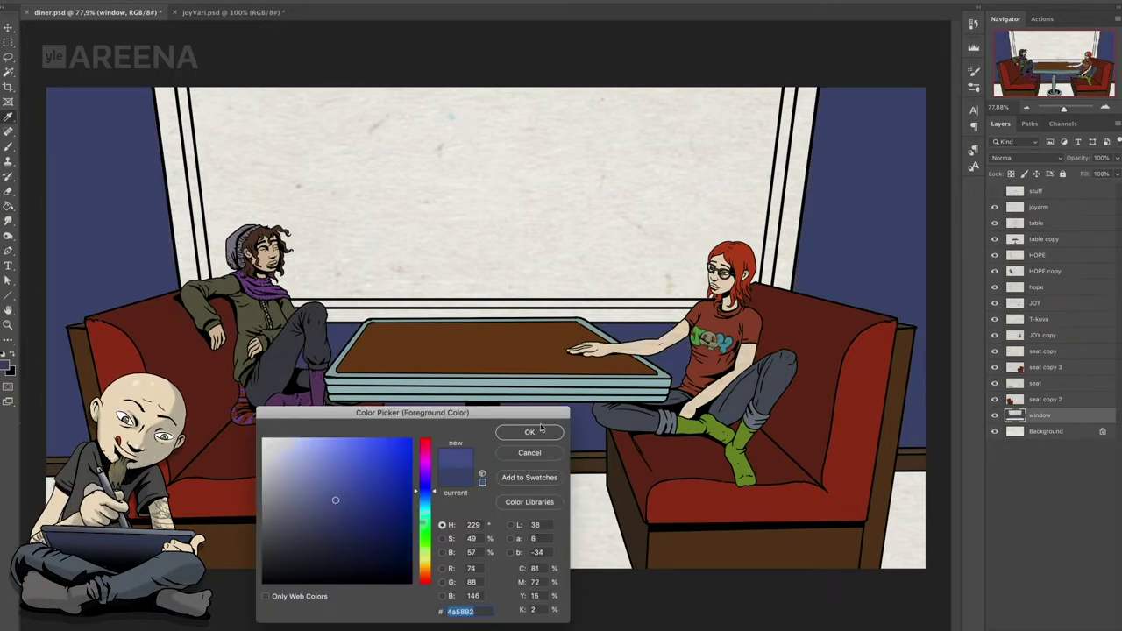
left_click(529, 432)
left_click(105, 219)
left_click(87, 108)
- Shift the selected wall from blue to teal with Hue/Saturation, then deselect
left_click(358, 49)
left_click_drag(671, 345, 522, 411)
left_click_drag(495, 487, 538, 487)
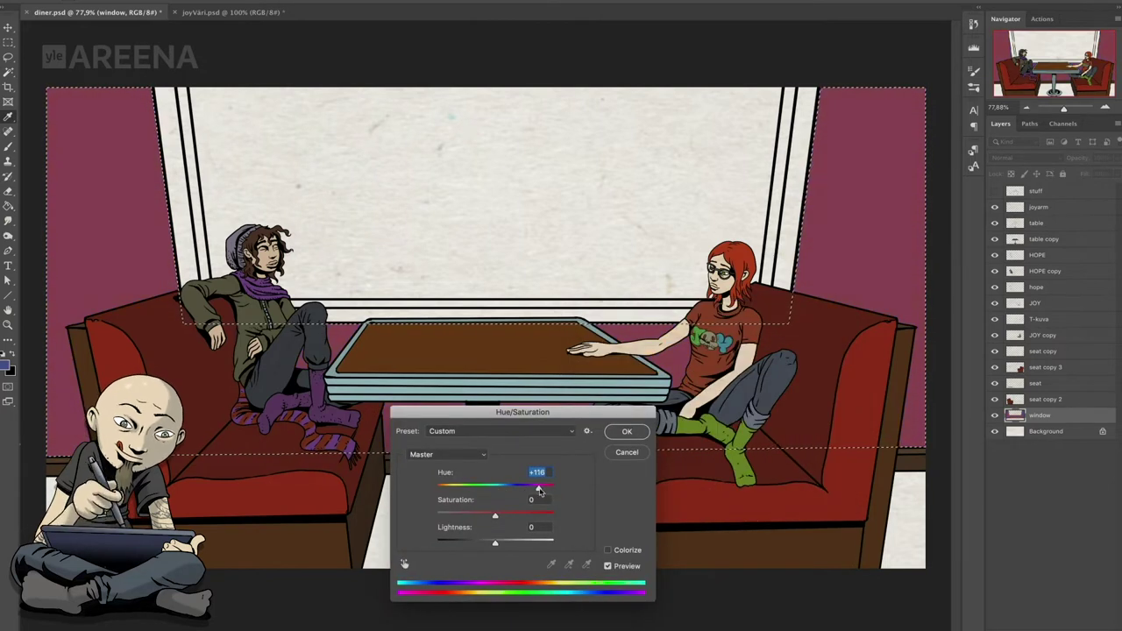
left_click_drag(464, 497, 472, 497)
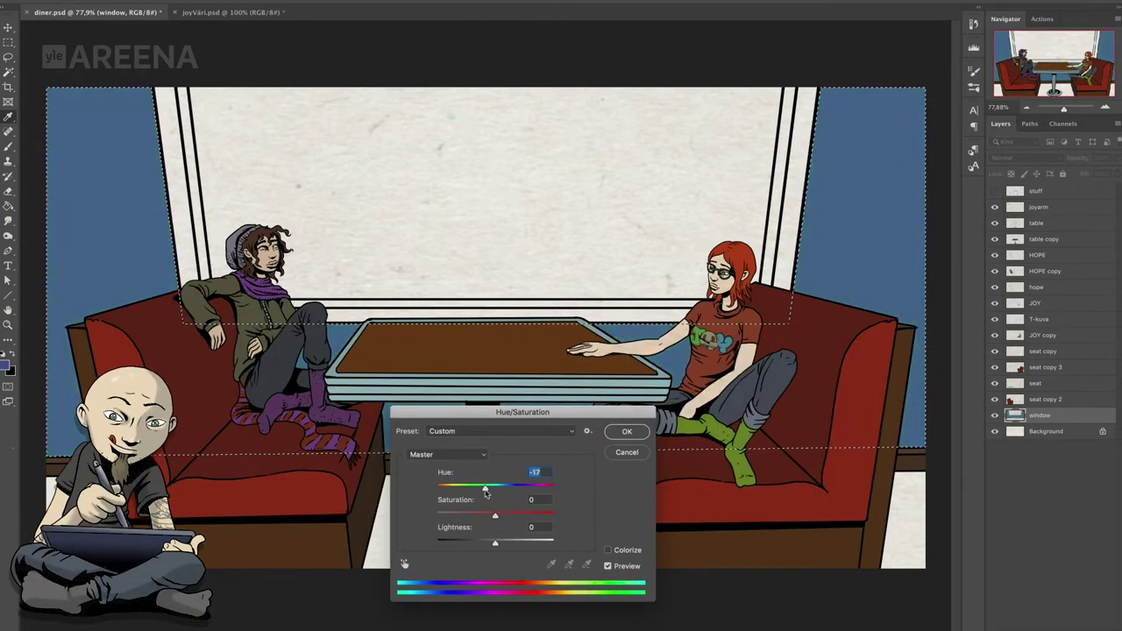
left_click(627, 431)
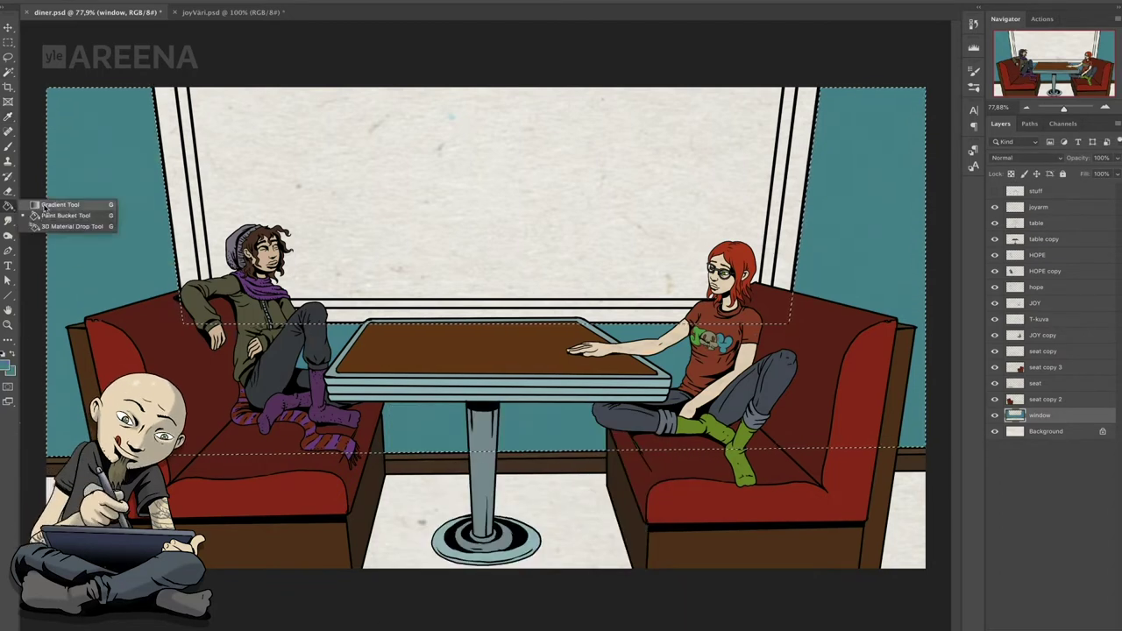
left_click(5, 364)
key("Return")
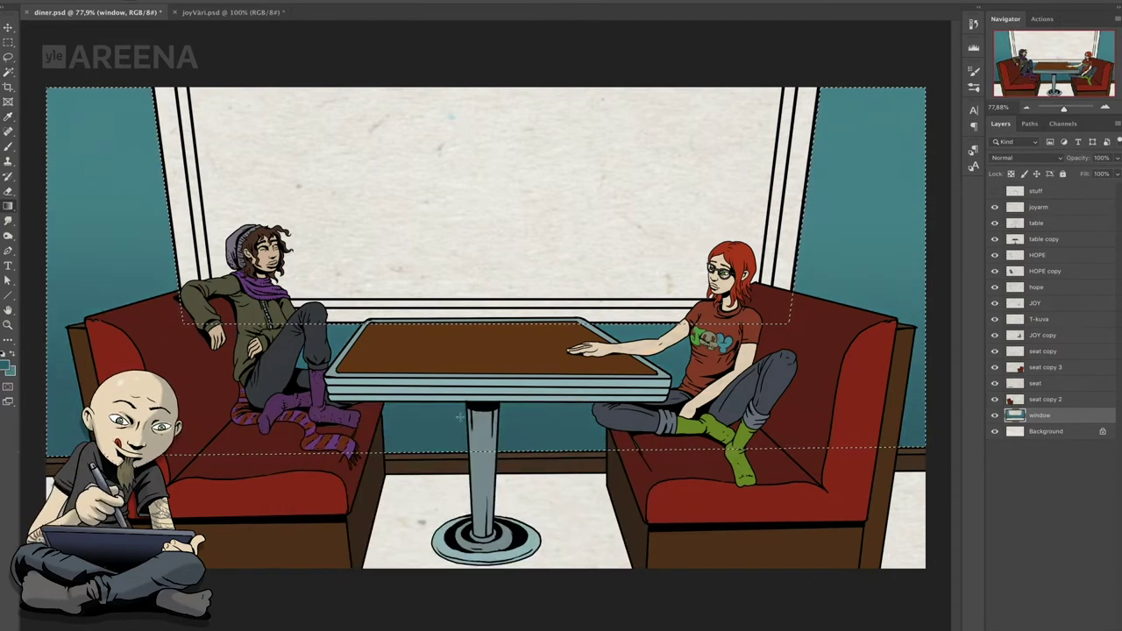
key("ctrl+d")
- Fill the window frame and sill with brown
right_click(8, 206)
left_click(53, 217)
left_click(5, 365)
left_click(375, 531)
key("Return")
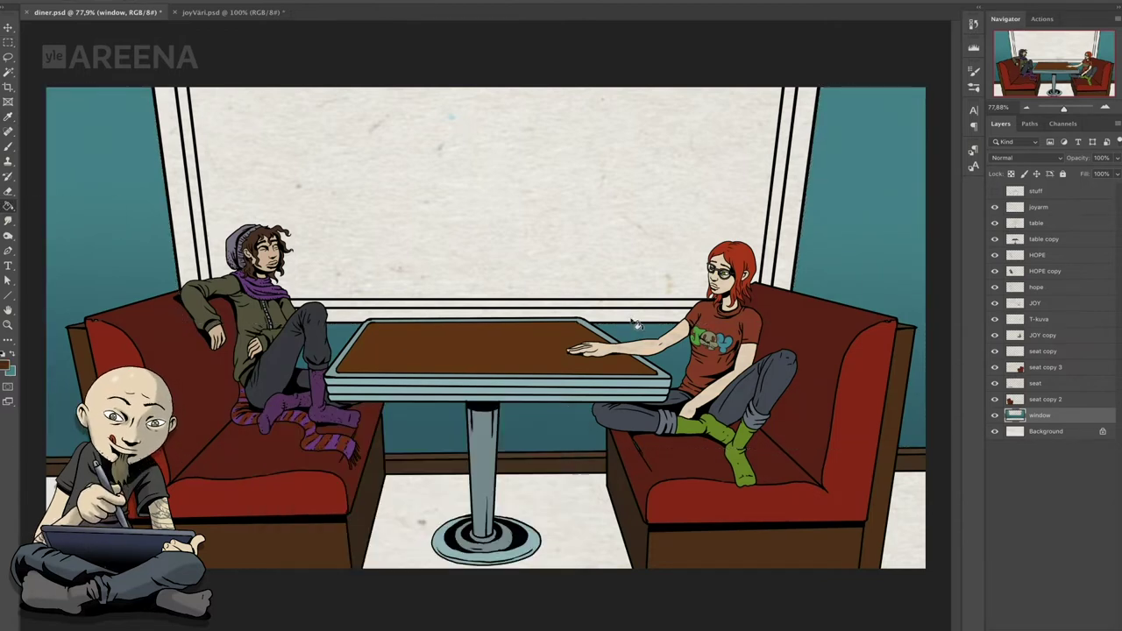
left_click(296, 367)
left_click(5, 365)
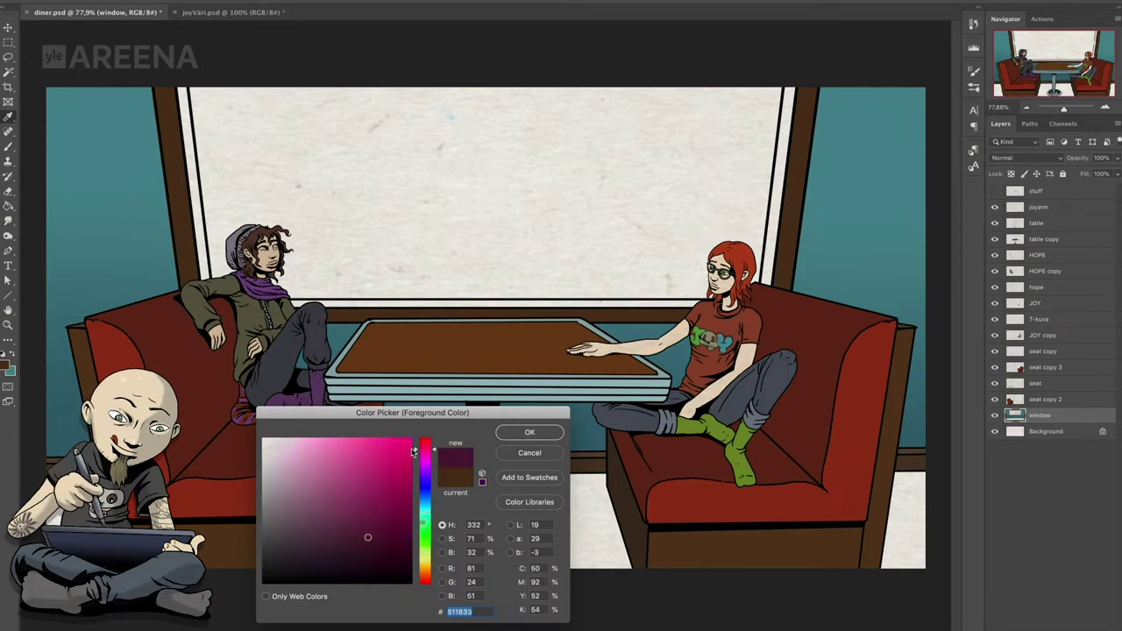
left_click_drag(418, 503, 418, 550)
left_click(530, 431)
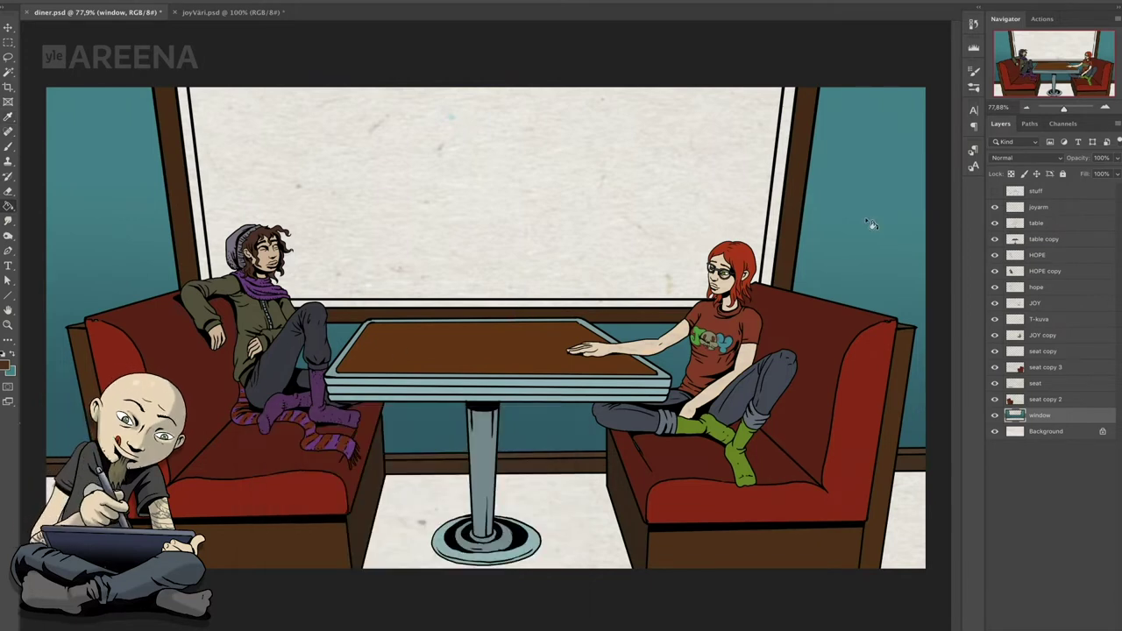
- At 100% zoom with only window and Background visible, fill the inner frame strips brown
left_click(1106, 108)
left_click_drag(994, 206, 994, 399)
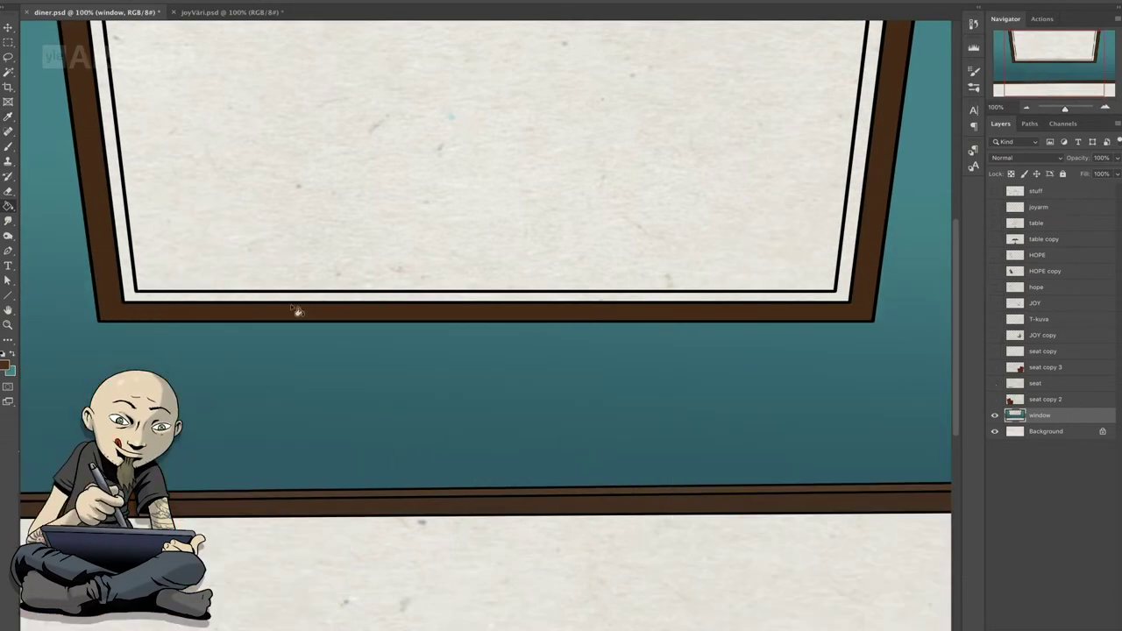
key("g")
left_click(482, 296)
left_click(4, 365)
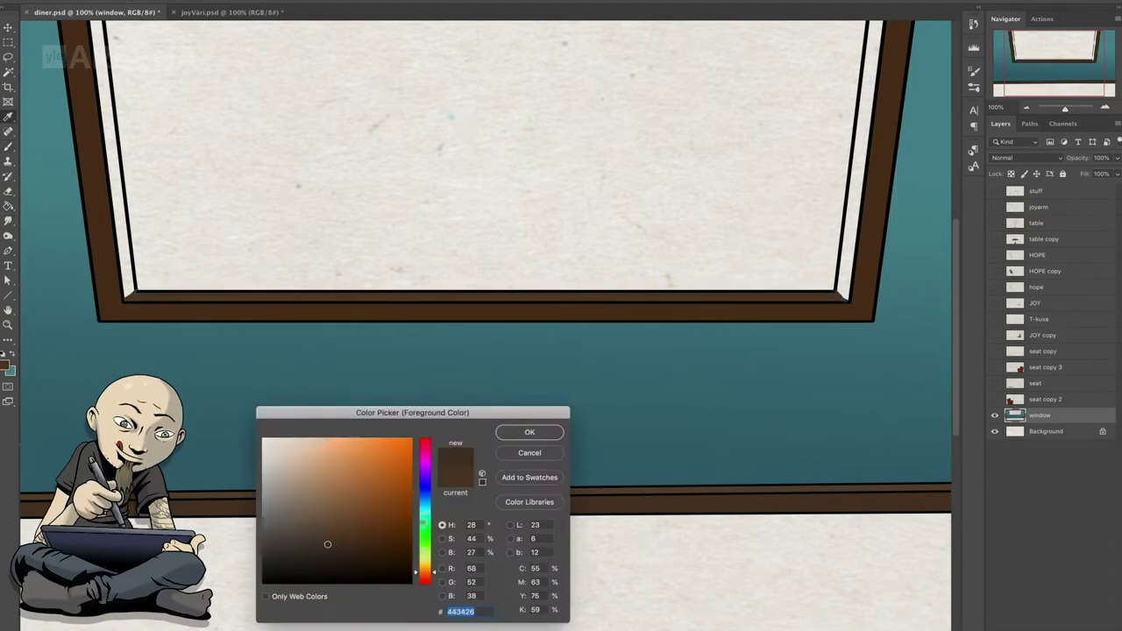
left_click(532, 430)
left_click(850, 219)
left_click(118, 219)
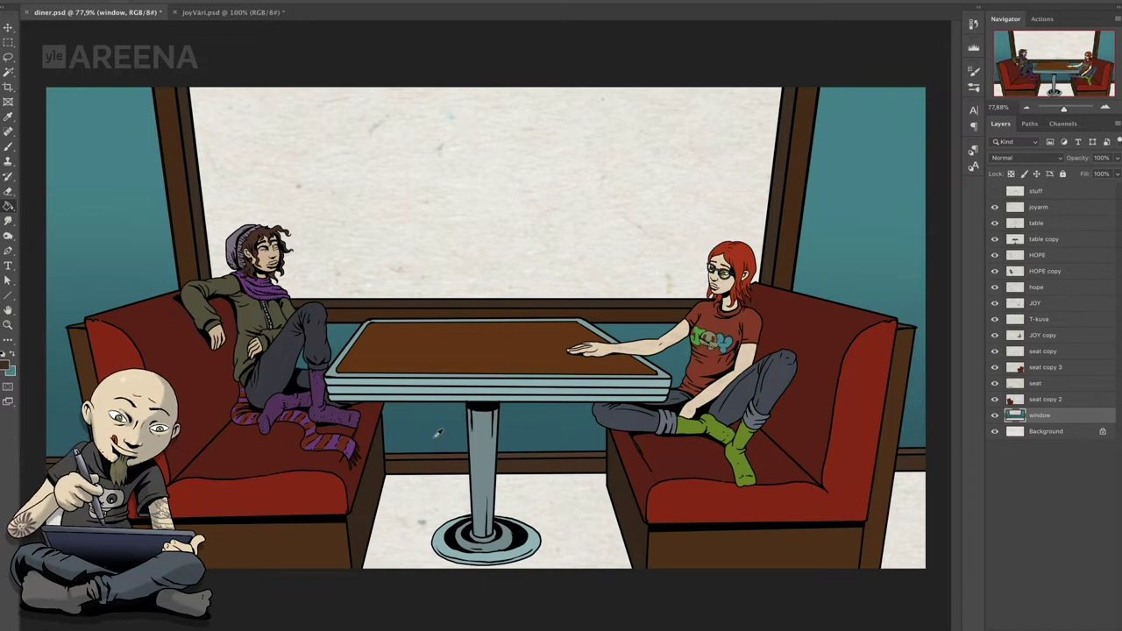
- Add a floor layer above Background and fill a bottom strip with muted grey-brown
left_click(4, 366)
left_click_drag(424, 503, 424, 568)
left_click_drag(285, 522, 290, 513)
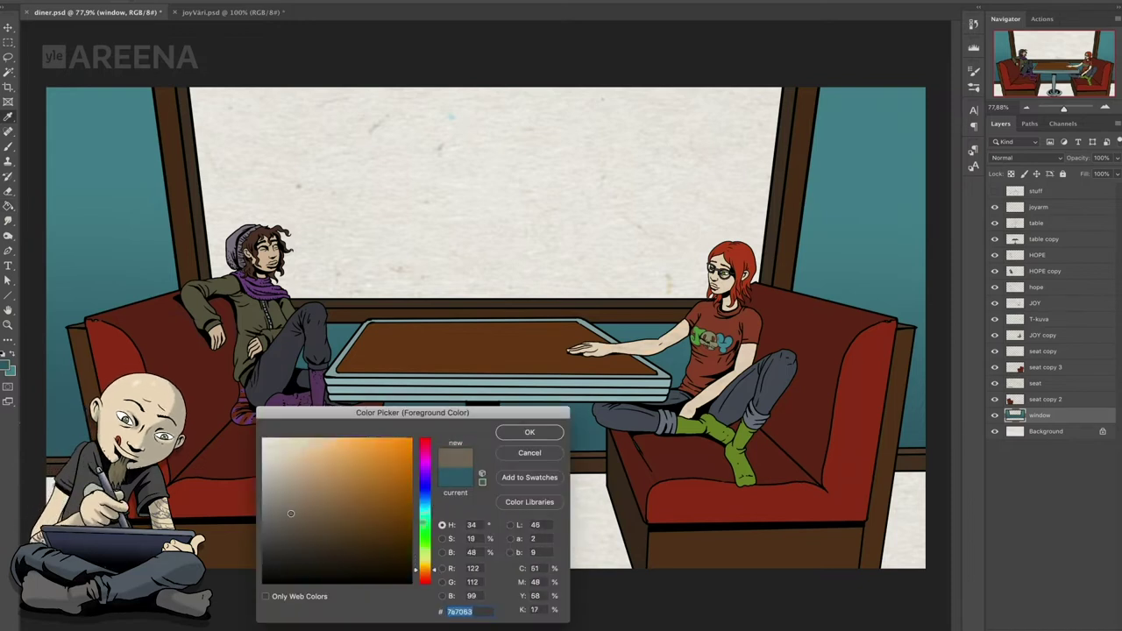
key("Return")
left_click(1046, 431)
key("ctrl+shift+n")
key("Return")
left_click_drag(35, 452, 929, 574)
key("alt+BackSpace")
- Refill the floor strip with a darker brown-grey and deselect it
left_click(7, 368)
left_click(298, 522)
key("Return")
key("alt+BackSpace")
key("m")
key("ctrl+d")
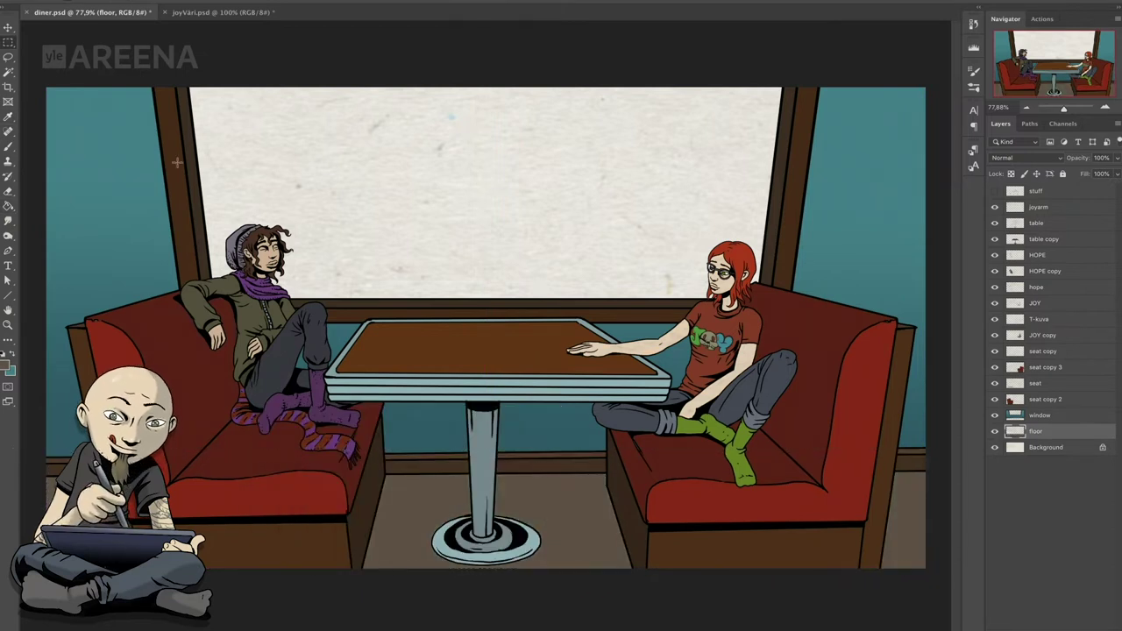
- Save diner.psd, hide the floor layer and keep the window layer visible
left_click(101, 2)
left_click(114, 70)
left_click(1048, 418)
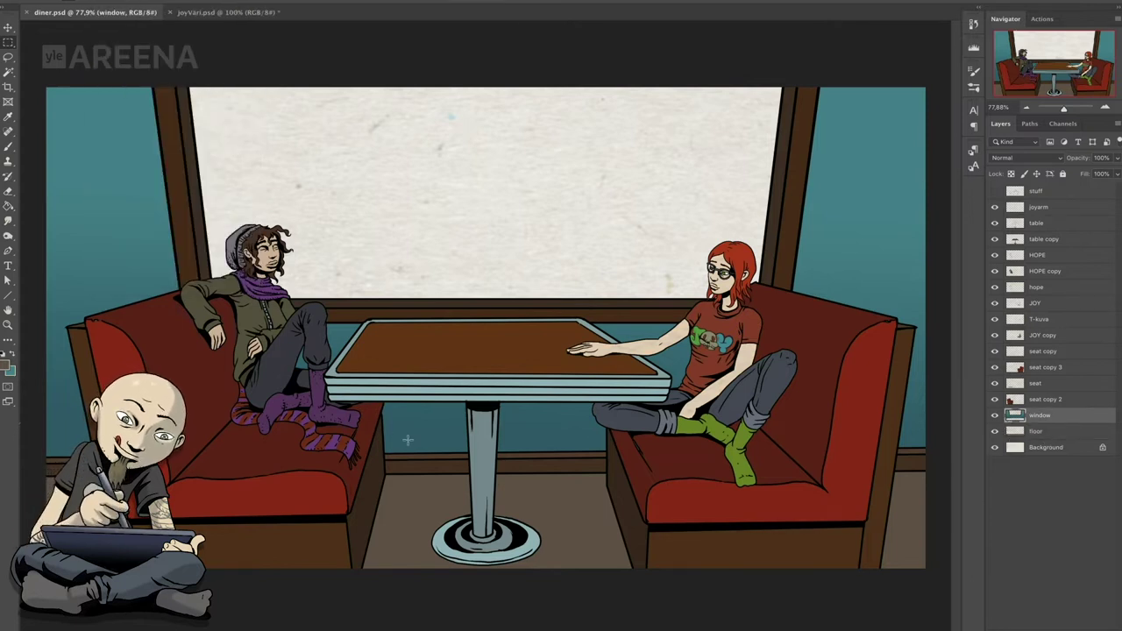
left_click(1045, 352)
left_click(995, 431)
left_click(994, 414)
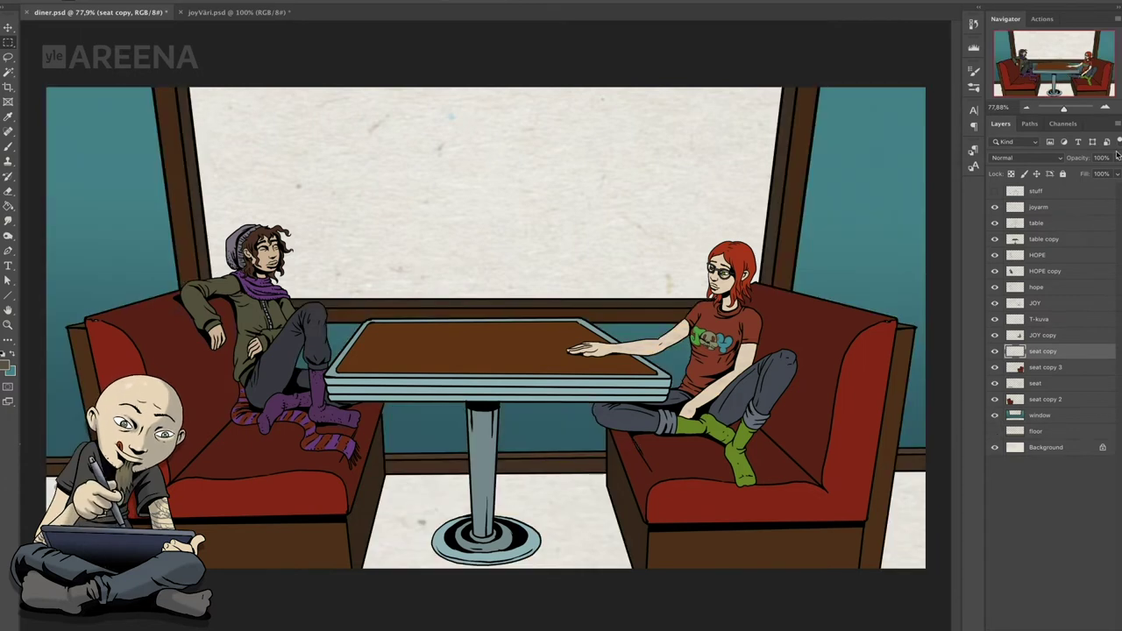
- Set the window layer to 12% opacity and delete the unused seat layers
left_click(1066, 413)
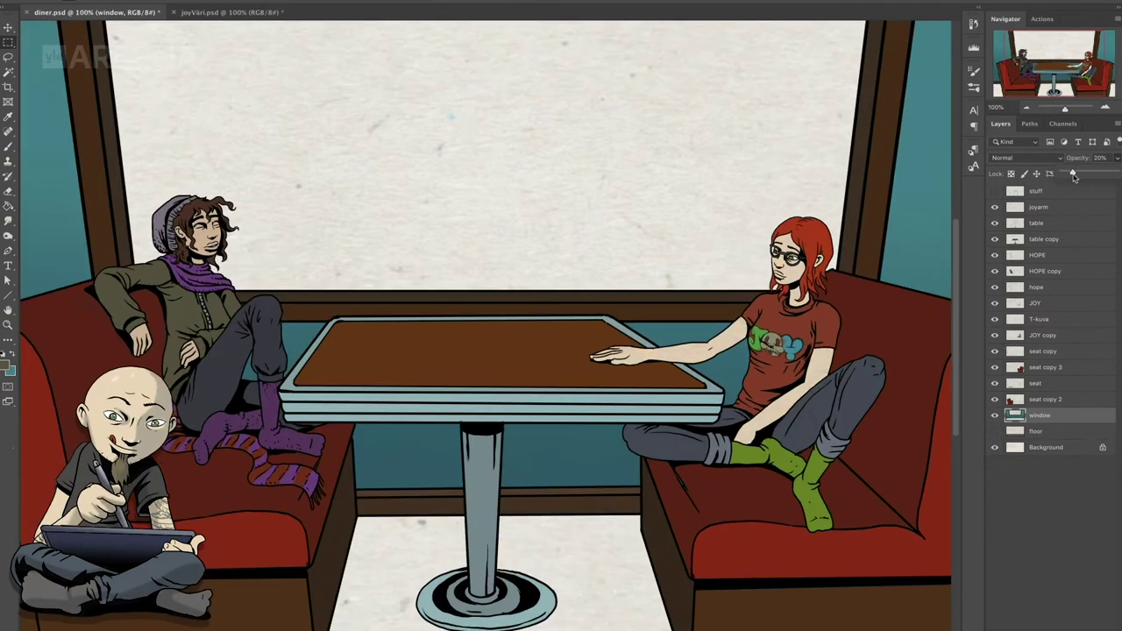
key("1")
key("2")
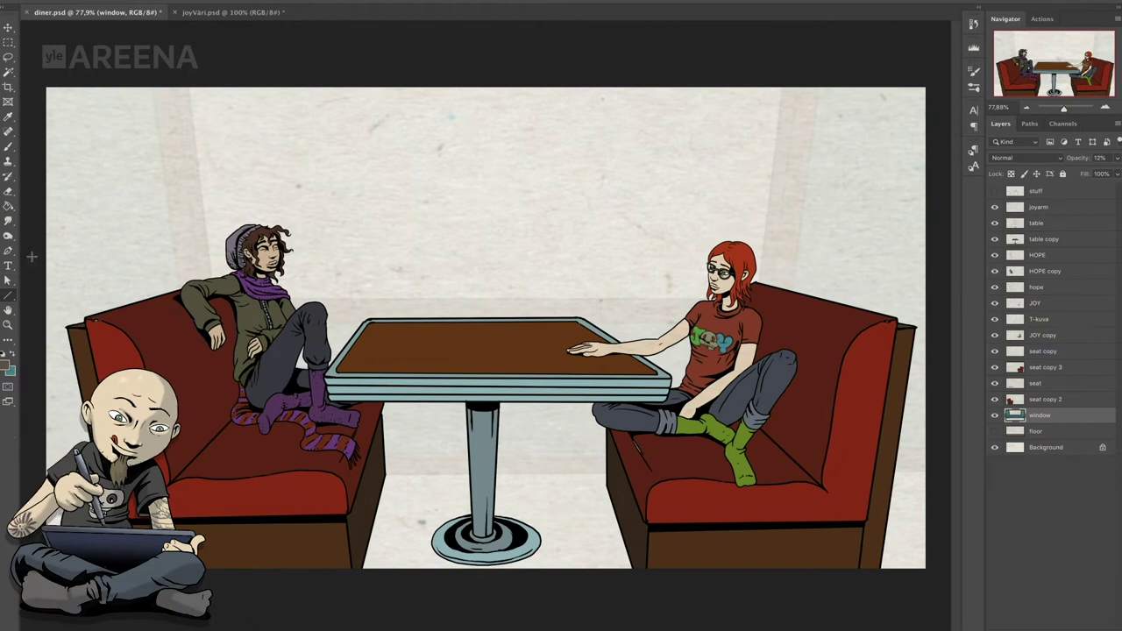
left_click(1043, 383)
key("Delete")
key("Delete")
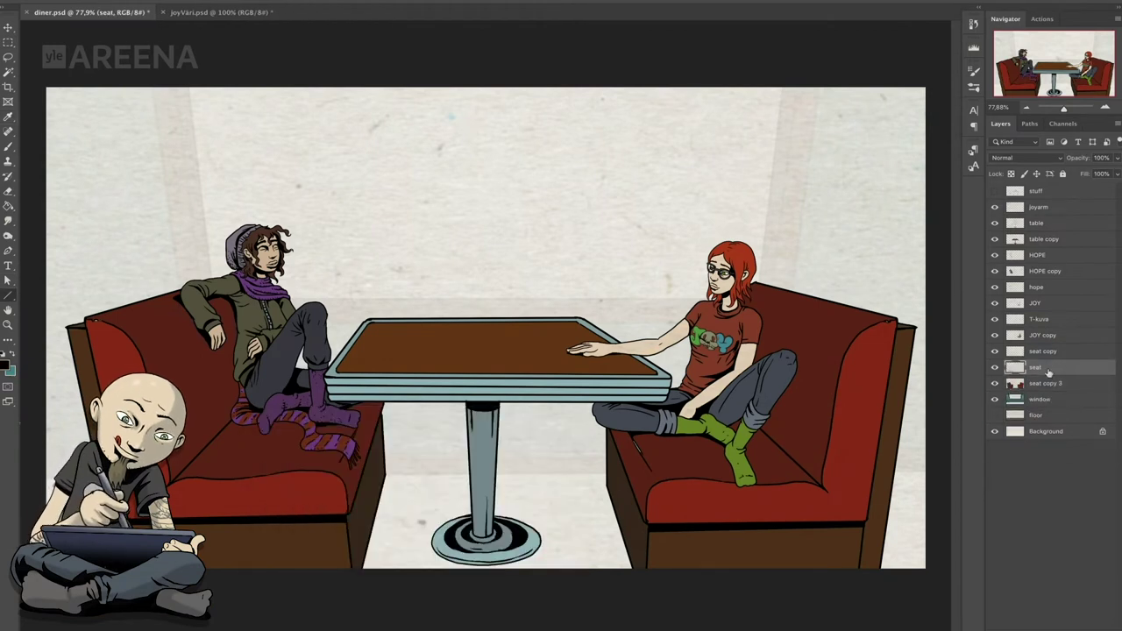
left_click(1043, 350)
- Draw lines along the booth back and seat edges and merge them into seat copy
key("ctrl+1")
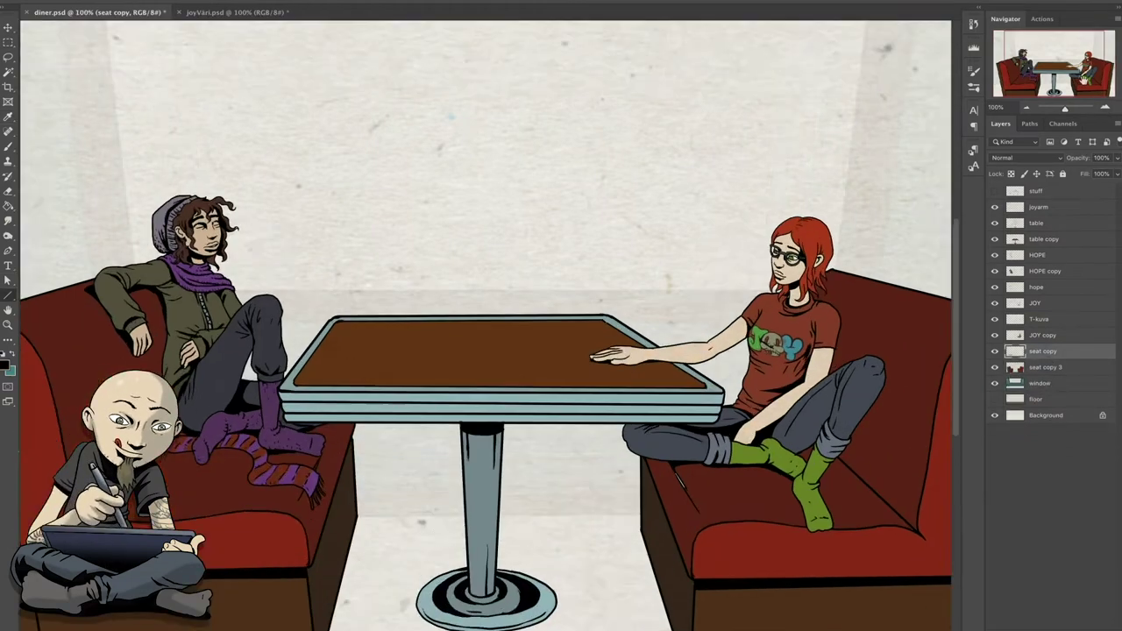
left_click_drag(642, 264, 841, 313)
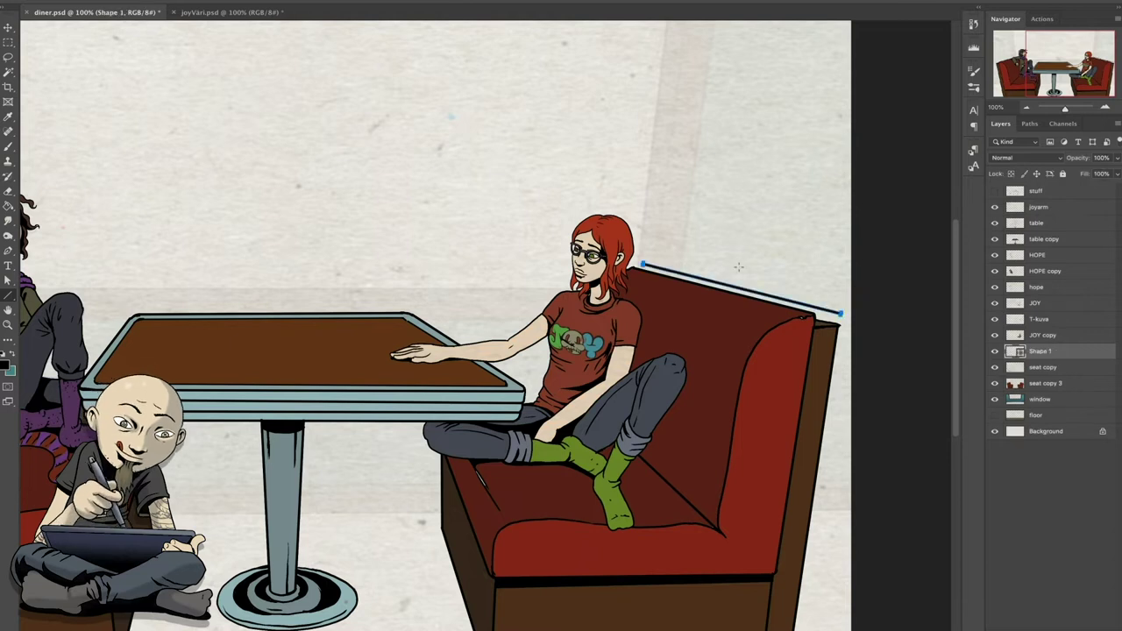
left_click_drag(790, 524, 854, 525)
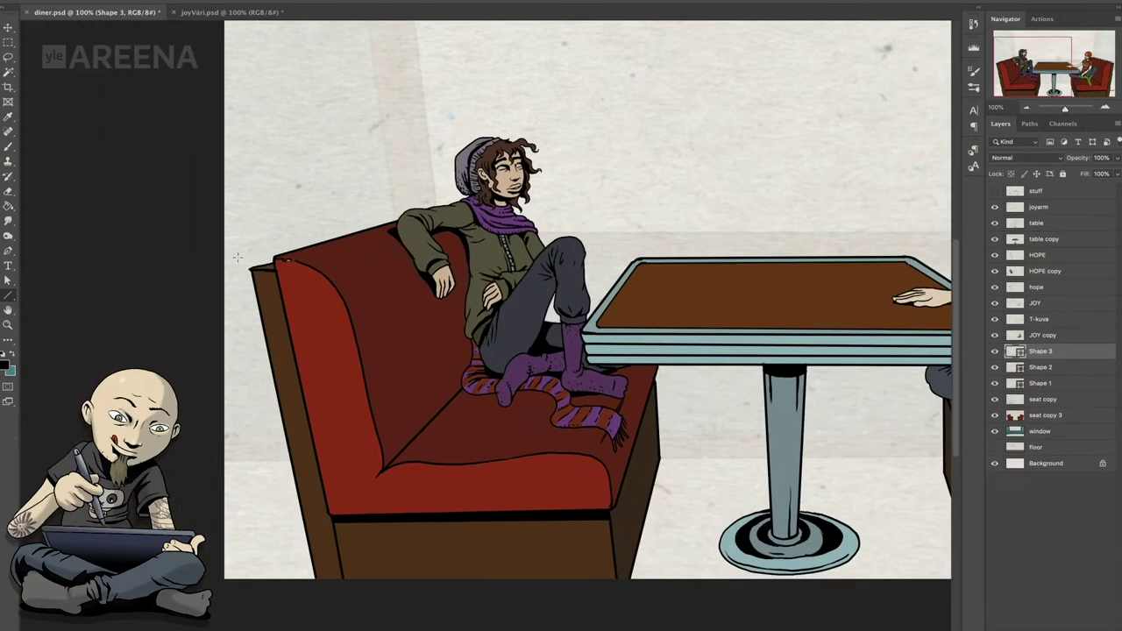
left_click_drag(314, 516, 229, 516)
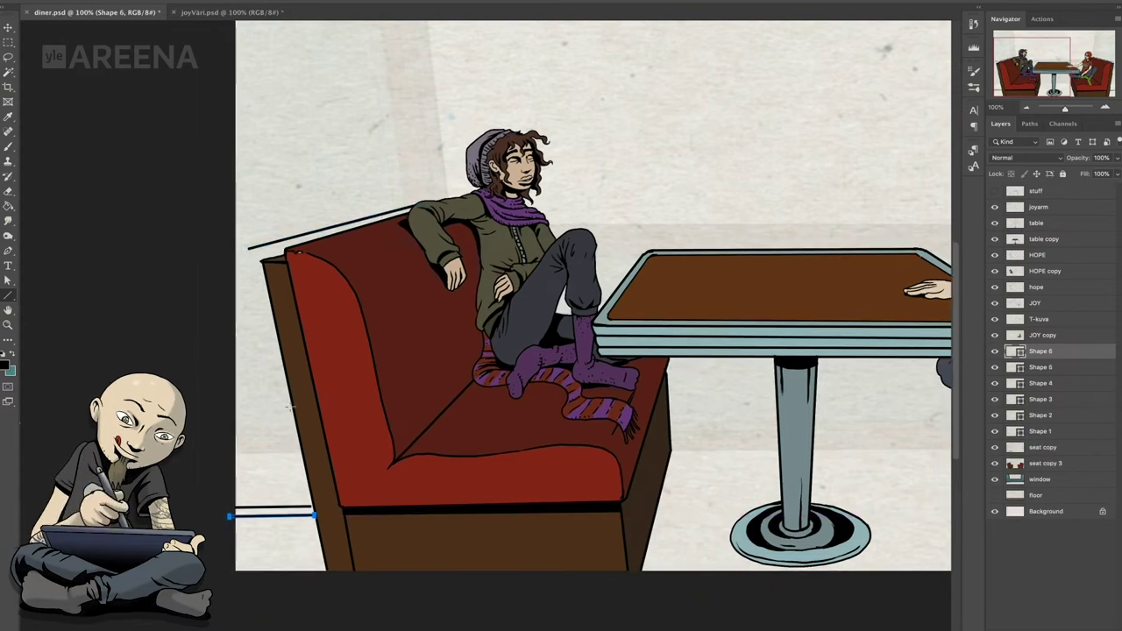
left_click_drag(1043, 447, 1043, 347)
key("b")
key("ctrl+e")
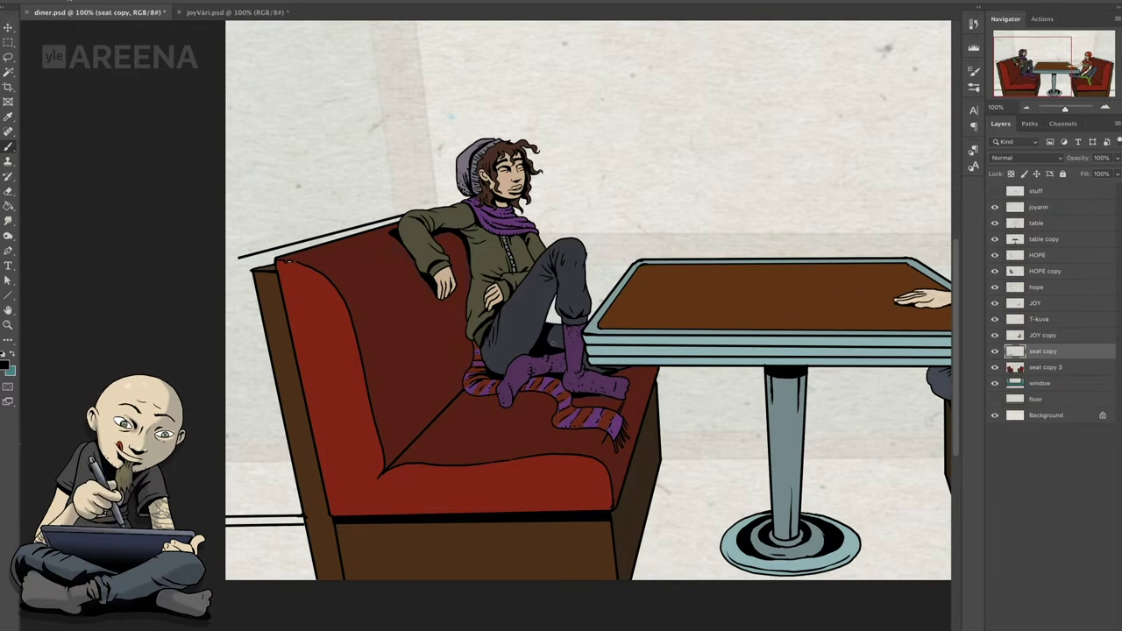
- Touch up the seat corner in black and brush a black line above the booth back
scroll(267, 380, "up", 2)
key("e")
key("b")
left_click_drag(240, 129, 189, 141)
scroll(561, 262, "up", 3)
left_click(994, 254)
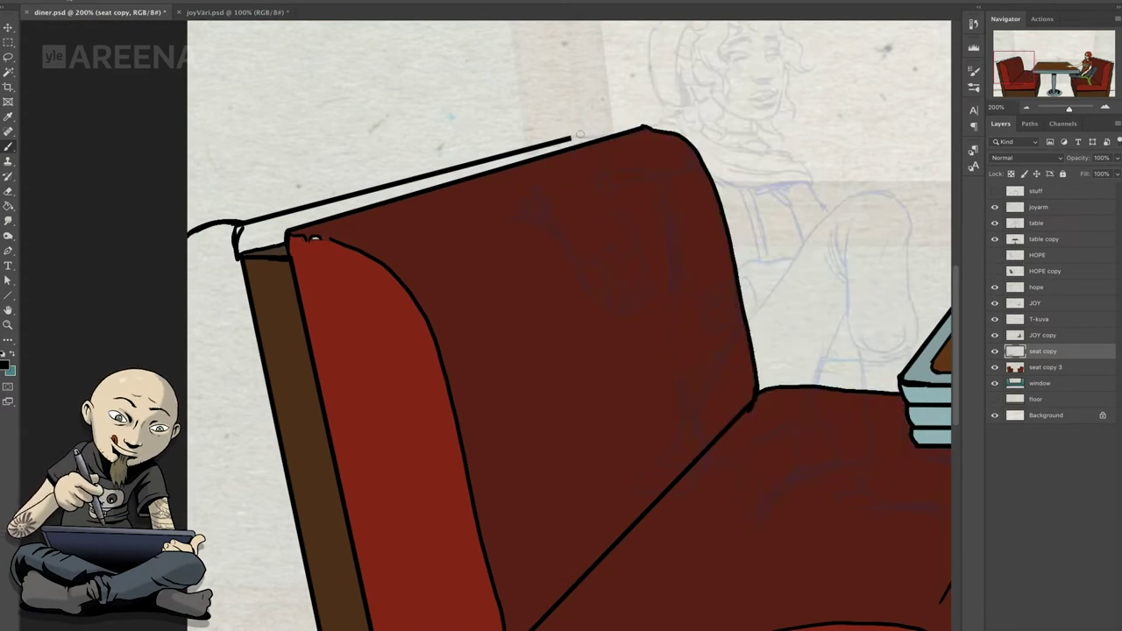
left_click_drag(188, 214, 629, 123)
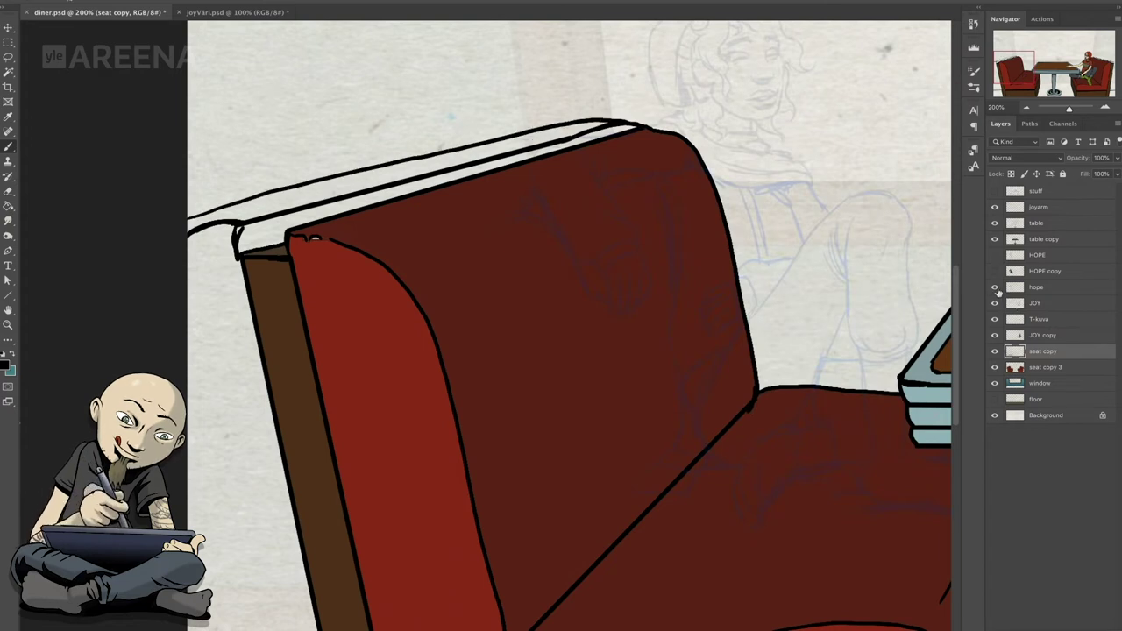
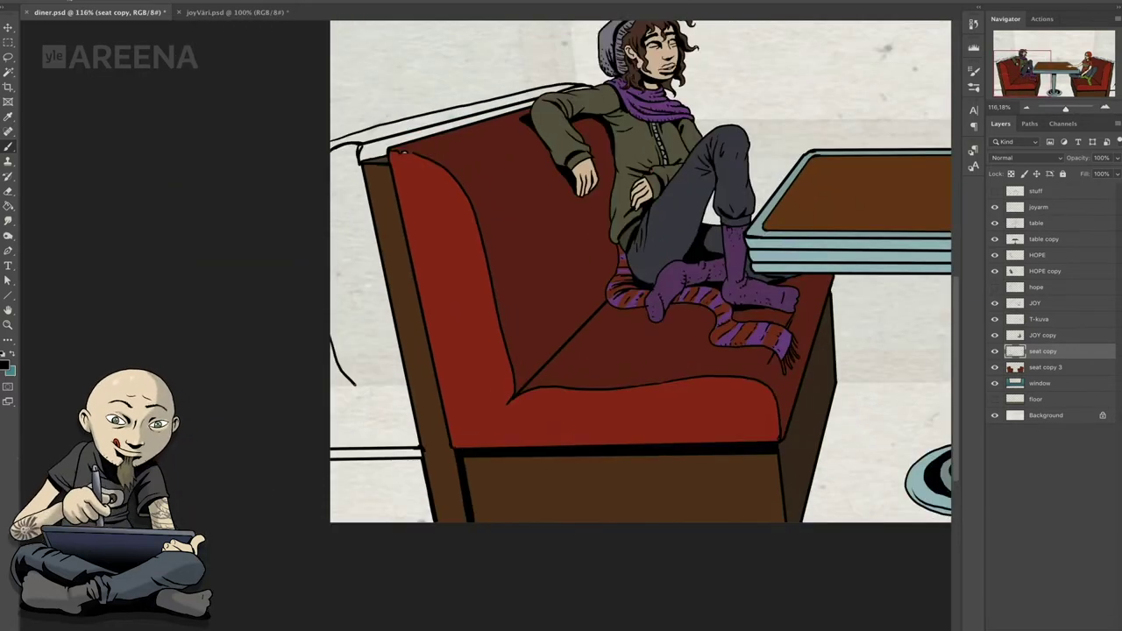
- Fill the seat gap and the booth's left edge with red, then select the window layer
key("g")
left_click(343, 386)
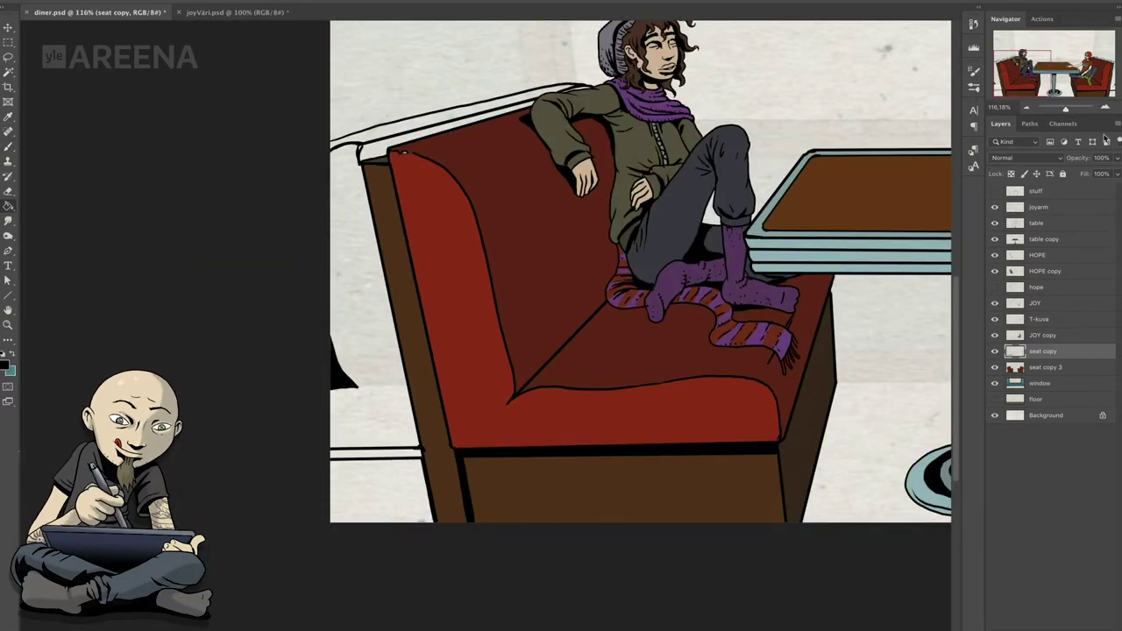
left_click(1045, 367)
left_click(378, 363)
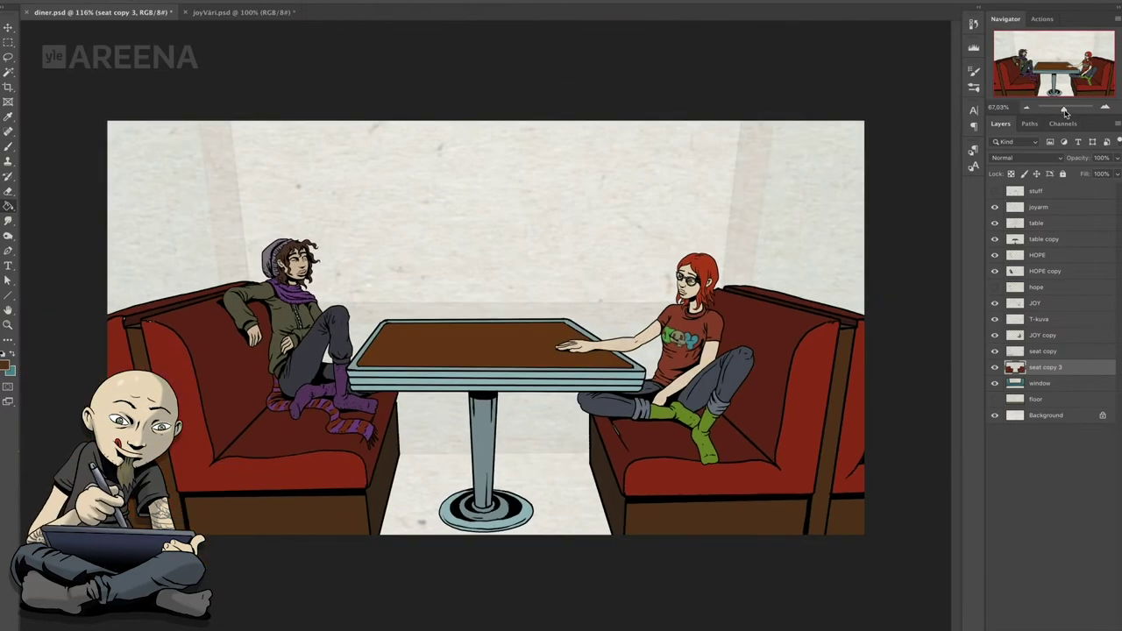
left_click(1043, 383)
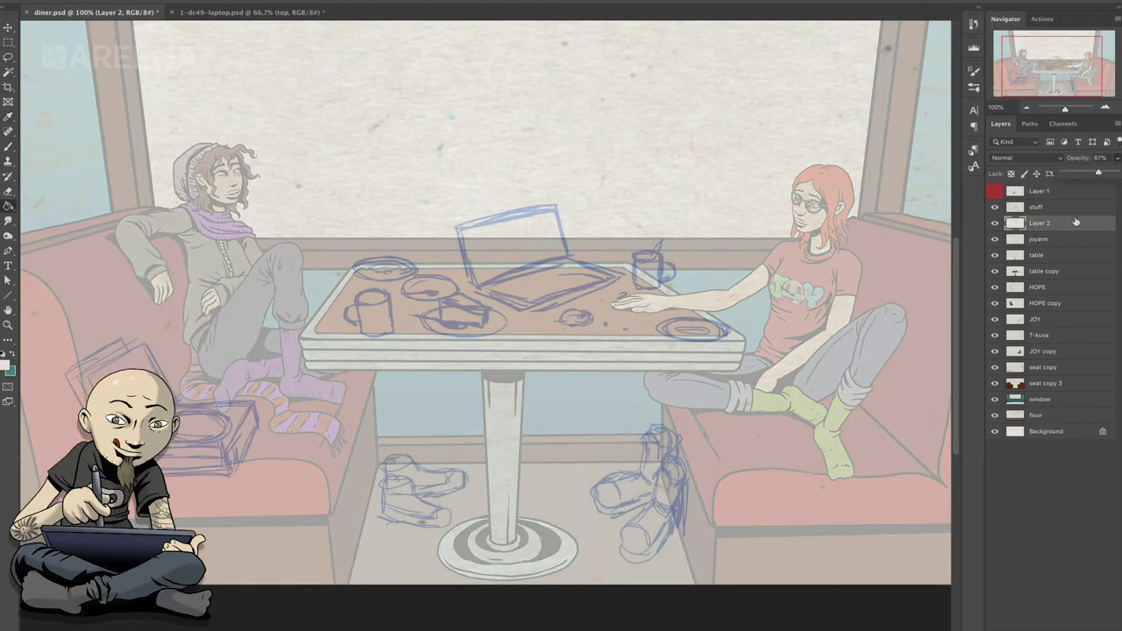
- Add a new STUFF layer and zoom in on the sketched boots
left_click(1075, 207)
key("ctrl+shift+n")
type("STUFF")
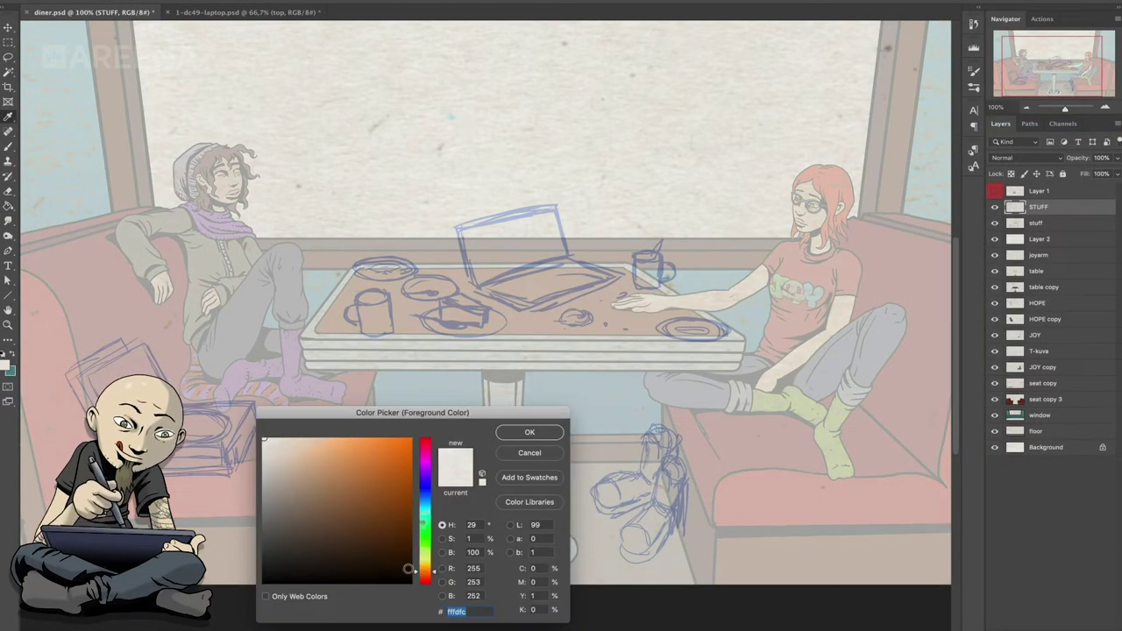
key("Return")
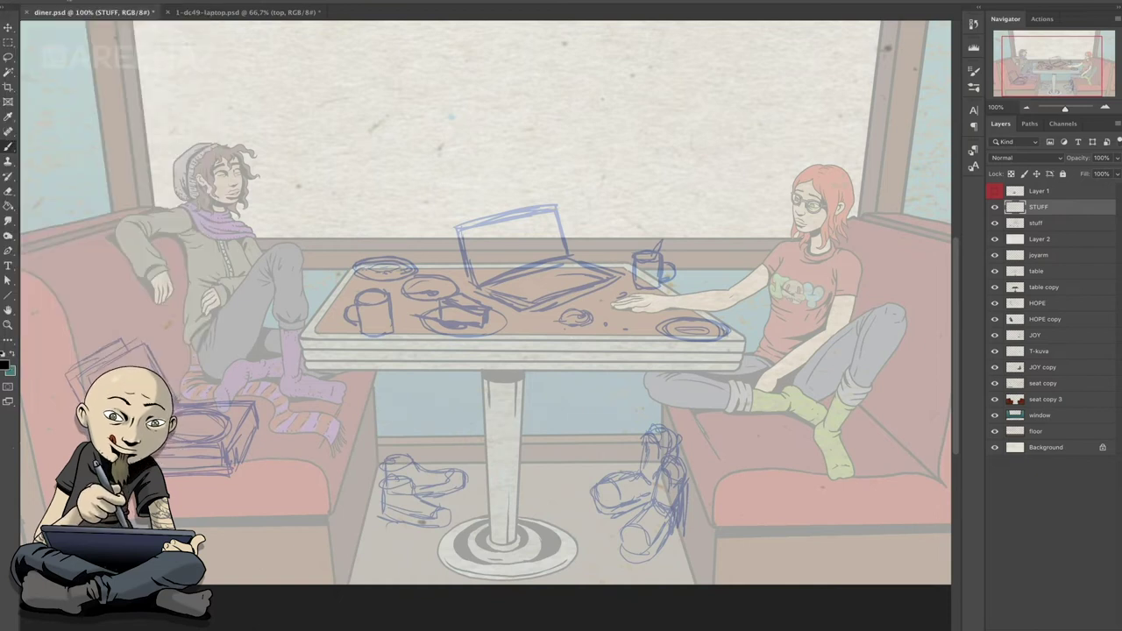
scroll(657, 517, "up", 5)
- Ink the first boot's collar, back edge, toe curve and laces in black
left_click_drag(624, 307, 663, 326)
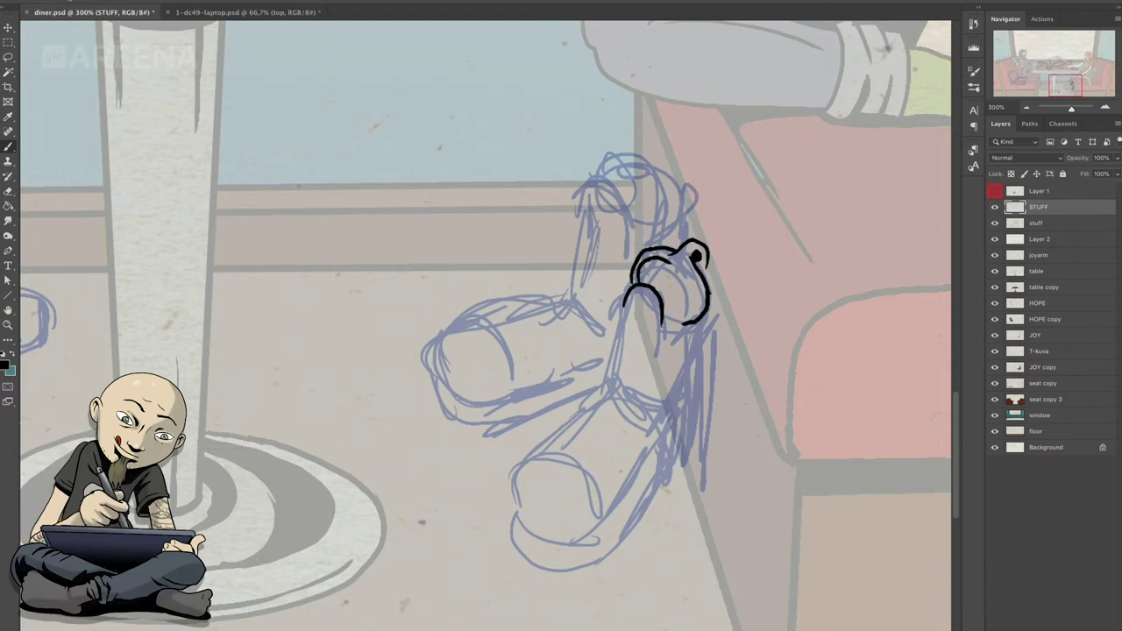
left_click_drag(706, 294, 655, 405)
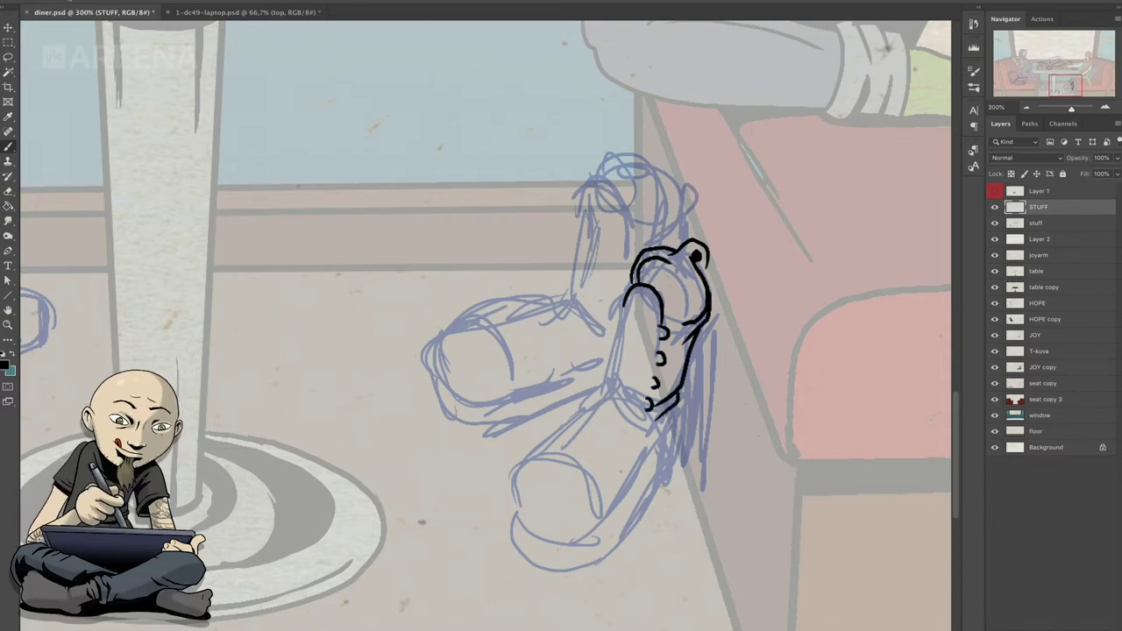
left_click_drag(517, 513, 599, 511)
scroll(728, 479, "up", 1)
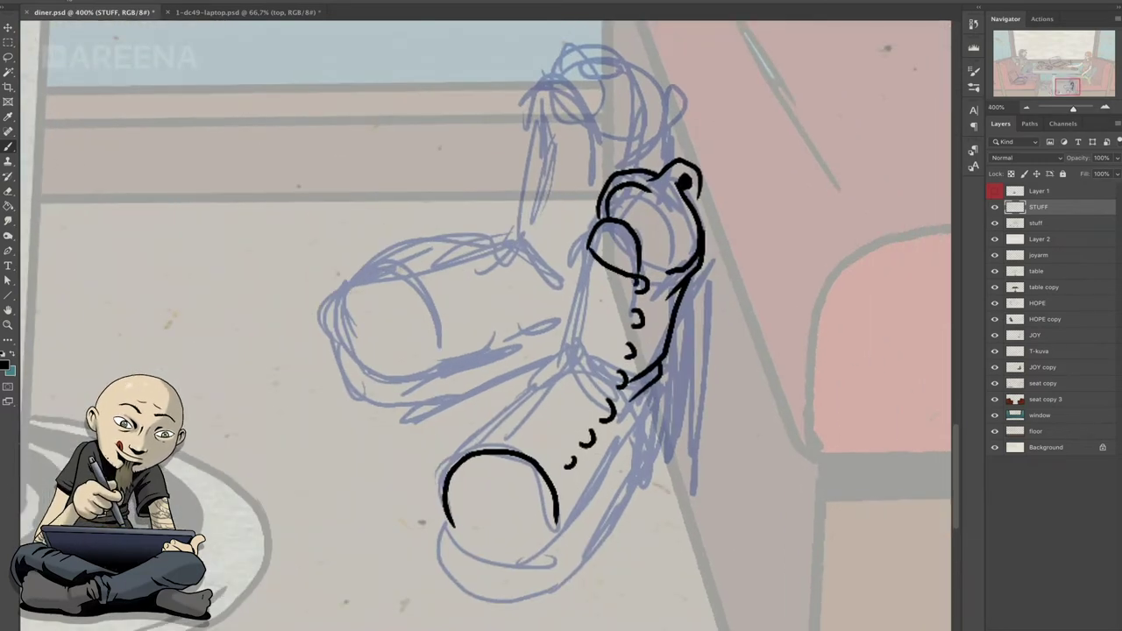
mouse_move(584, 289)
left_mouse_down()
mouse_move(622, 344)
mouse_move(617, 387)
left_mouse_up()
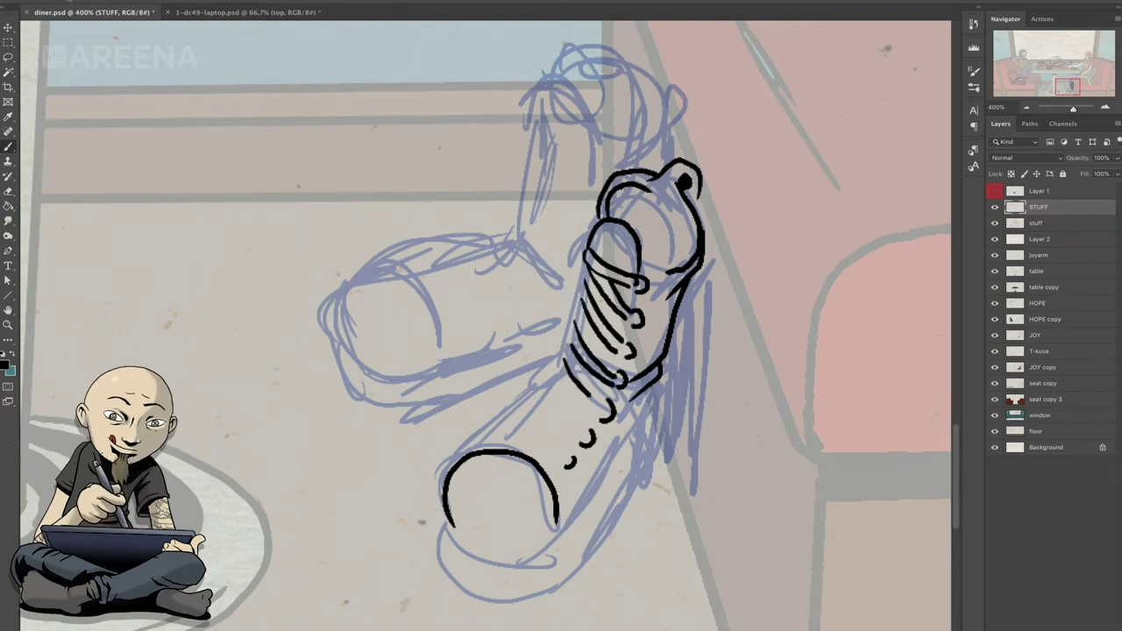
left_click_drag(559, 366, 604, 411)
left_click_drag(552, 436, 568, 459)
left_click_drag(538, 401, 550, 447)
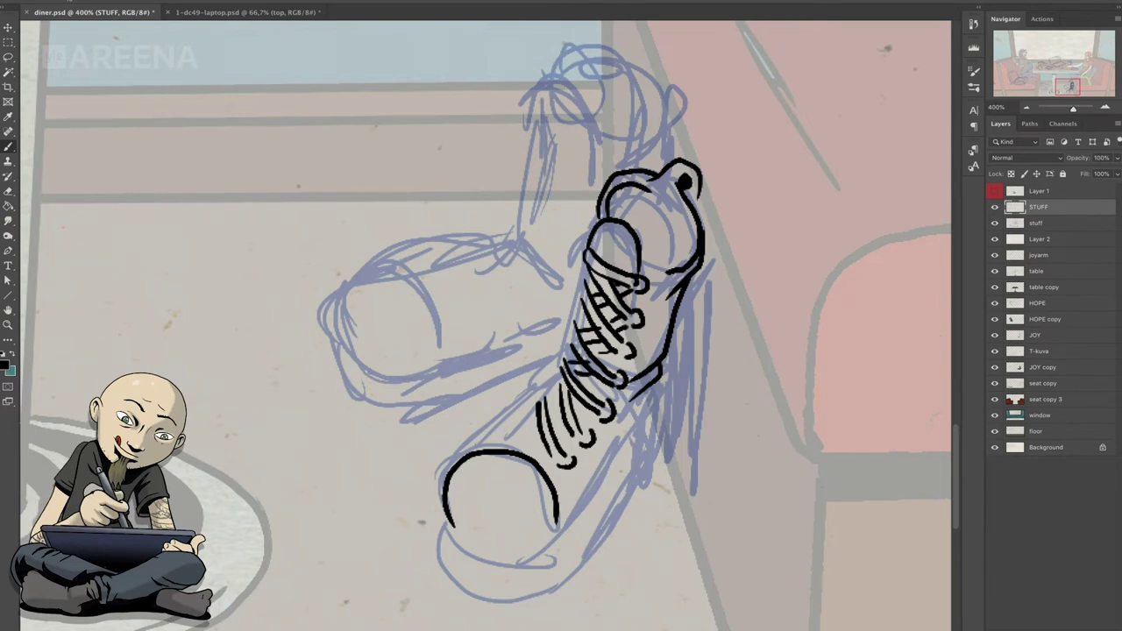
left_click_drag(509, 426, 539, 419)
left_click_drag(496, 431, 547, 449)
mouse_move(473, 452)
left_mouse_down()
mouse_move(566, 347)
mouse_move(585, 268)
left_mouse_up()
scroll(491, 324, "down", 2)
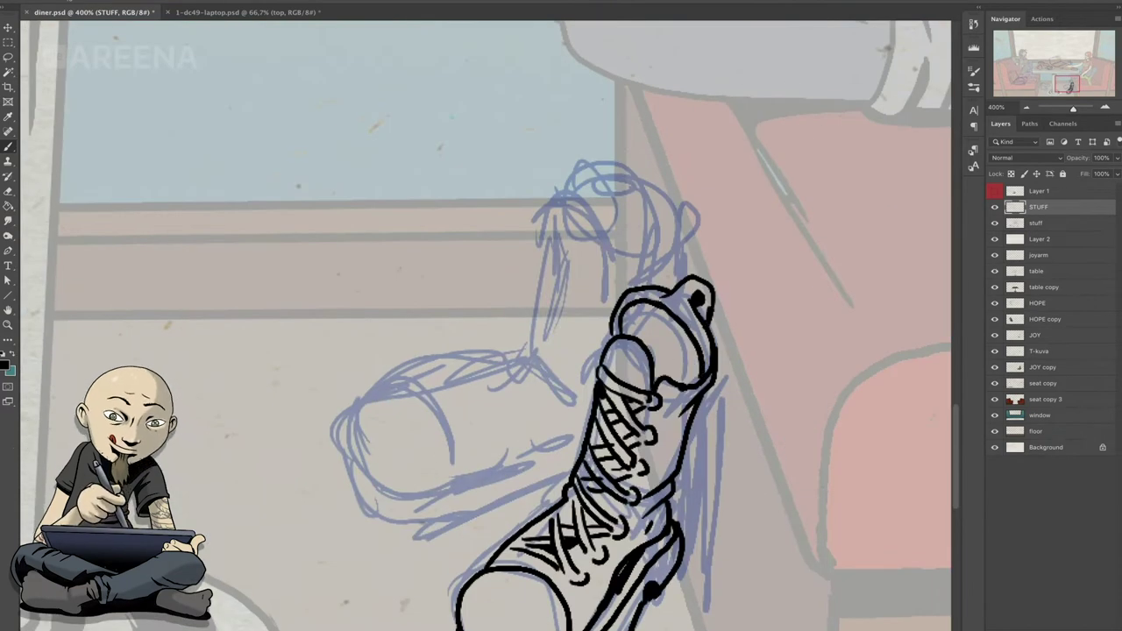
- Ink the other boot's top, the left boot's laces and toe outline, and shade the collar
left_click_drag(632, 314, 691, 375)
left_click_drag(641, 335, 684, 383)
left_click_drag(554, 218, 610, 251)
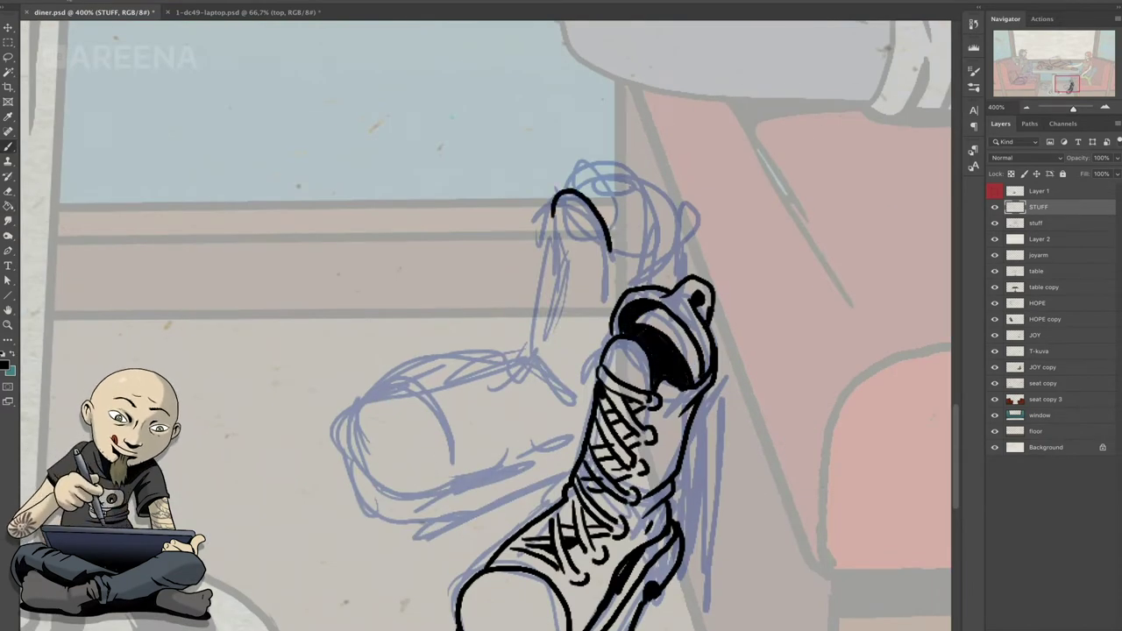
left_click_drag(586, 187, 694, 222)
left_click_drag(608, 247, 666, 246)
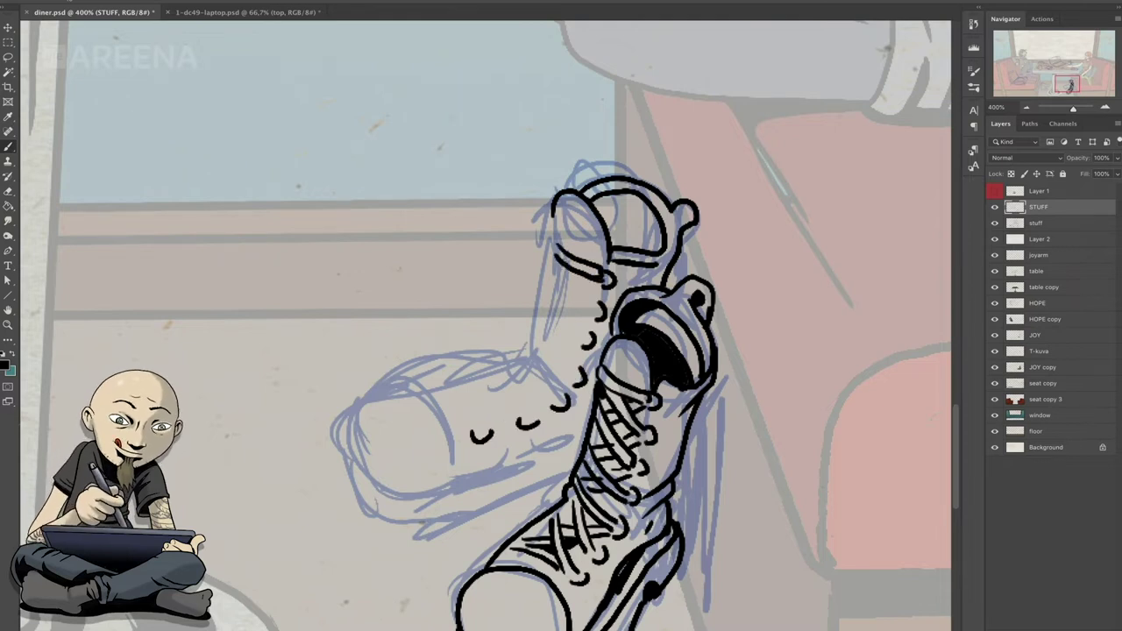
left_click_drag(544, 351, 551, 402)
left_click_drag(517, 366, 525, 421)
left_click_drag(473, 375, 484, 435)
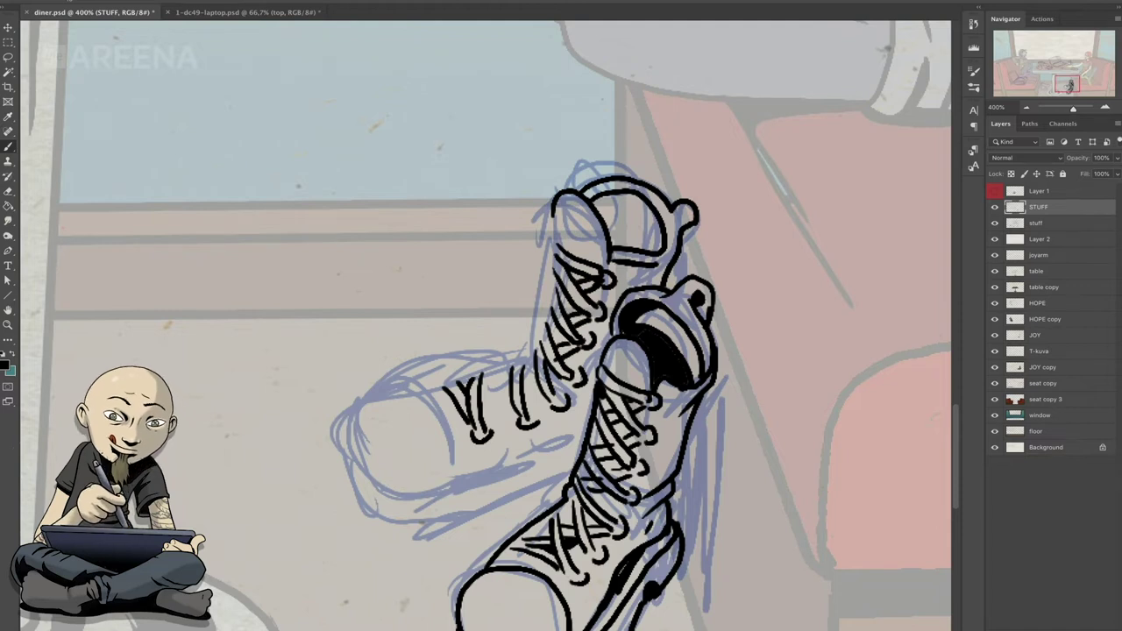
left_click_drag(484, 384, 513, 417)
mouse_move(456, 462)
left_mouse_down()
mouse_move(448, 378)
mouse_move(526, 354)
left_mouse_up()
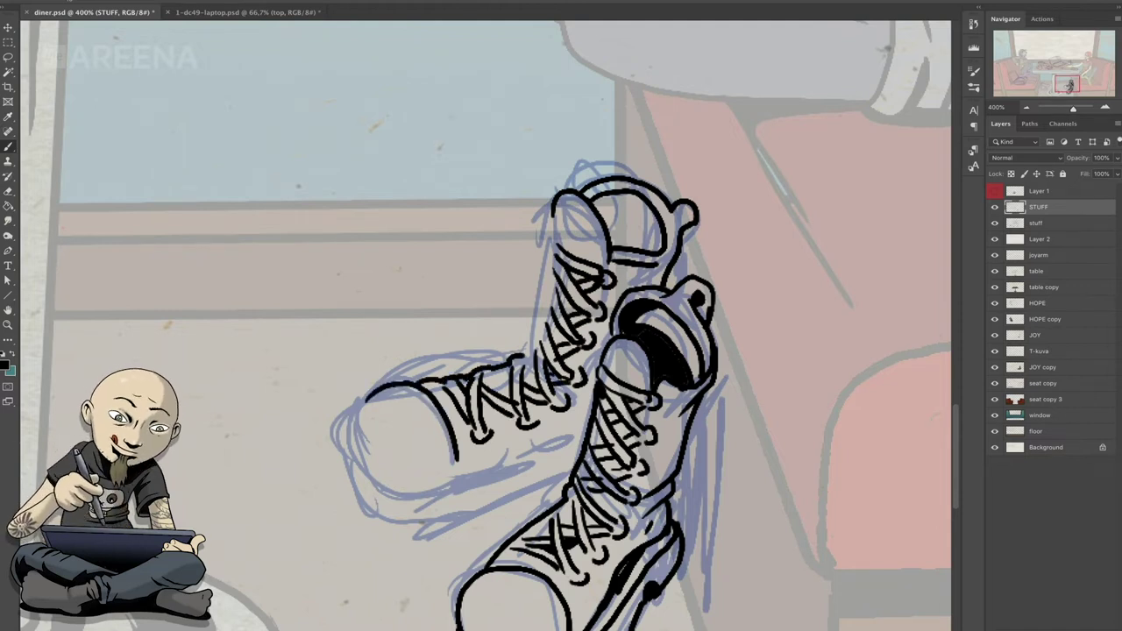
left_click_drag(551, 203, 558, 236)
left_click_drag(561, 224, 602, 259)
- Ink the left boot's toe shading and the soles of both boots
left_click_drag(561, 394, 552, 317)
mouse_move(344, 355)
left_mouse_down()
mouse_move(488, 399)
mouse_move(570, 368)
left_mouse_up()
left_click_drag(495, 386, 569, 364)
mouse_move(351, 361)
left_mouse_down()
mouse_move(568, 386)
mouse_move(504, 419)
left_mouse_up()
mouse_move(404, 448)
left_mouse_down()
mouse_move(552, 419)
mouse_move(510, 307)
left_mouse_up()
left_click_drag(458, 526, 596, 478)
left_click_drag(652, 378, 580, 486)
left_click_drag(582, 487, 481, 528)
- Curve and darken the toes of the lower and left boots
left_click_drag(561, 351, 561, 443)
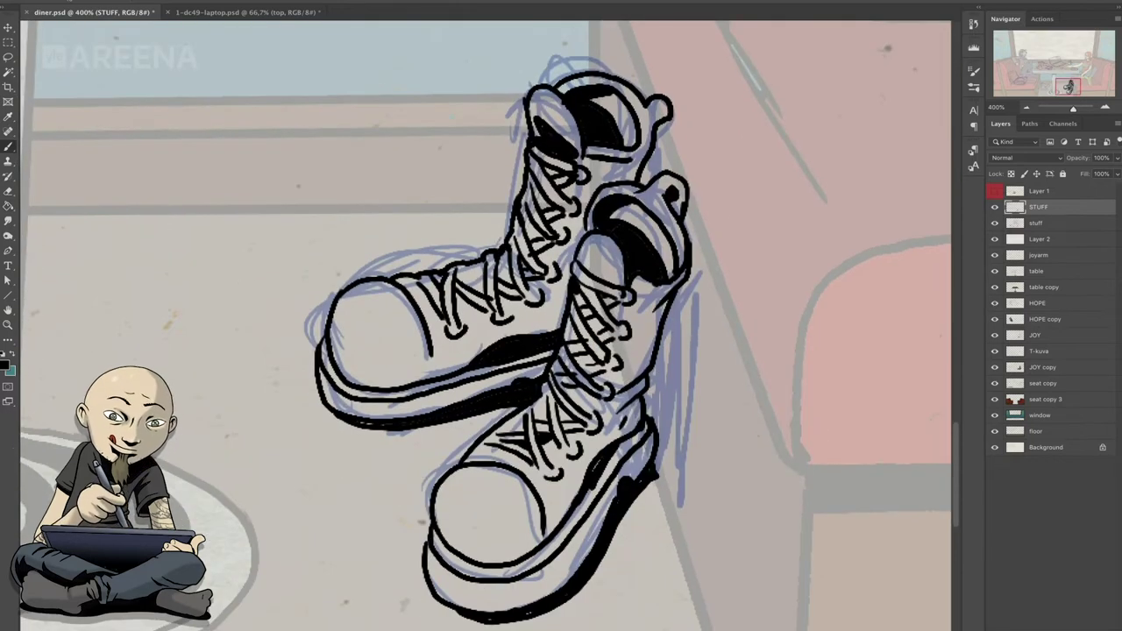
left_click_drag(460, 487, 524, 526)
left_click_drag(451, 521, 524, 561)
mouse_move(375, 316)
left_mouse_down()
mouse_move(344, 379)
mouse_move(417, 382)
left_mouse_up()
left_click_drag(344, 316, 409, 361)
left_click_drag(341, 351, 410, 379)
left_click_drag(491, 350, 570, 552)
- Ink the mug's bottom and left side
left_click_drag(613, 262, 561, 609)
left_click_drag(561, 263, 512, 362)
mouse_move(484, 282)
left_mouse_down()
mouse_move(512, 303)
mouse_move(582, 289)
left_mouse_up()
left_click_drag(478, 164, 485, 289)
key("ctrl+plus")
- Ink the mug's rim, straw, right side and handle
left_click_drag(561, 263, 556, 324)
mouse_move(571, 163)
left_mouse_down()
mouse_move(526, 206)
mouse_move(606, 180)
left_mouse_up()
mouse_move(569, 198)
left_mouse_down()
mouse_move(619, 116)
mouse_move(603, 194)
left_mouse_up()
mouse_move(480, 191)
left_mouse_down()
mouse_move(528, 179)
mouse_move(610, 188)
mouse_move(596, 346)
left_mouse_up()
mouse_move(607, 217)
left_mouse_down()
mouse_move(653, 241)
mouse_move(605, 317)
left_mouse_up()
mouse_move(607, 241)
left_mouse_down()
mouse_move(638, 263)
mouse_move(604, 302)
left_mouse_up()
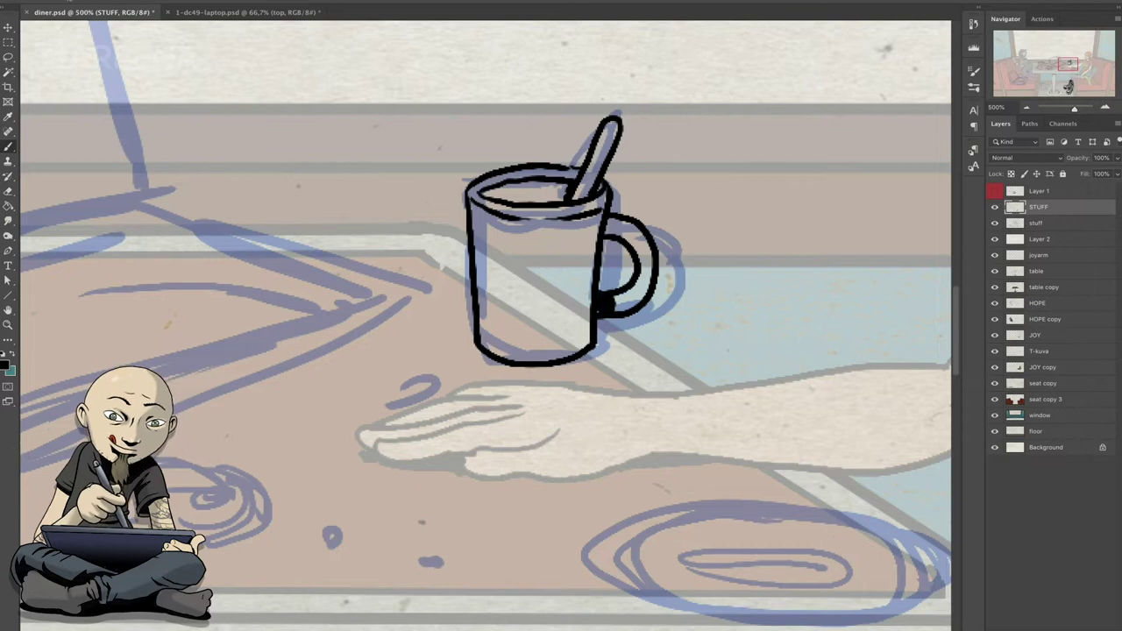
- Outline the plate near the arm, erasing and redrawing its top edge, then its inner rim
left_click_drag(438, 351, 595, 296)
mouse_move(298, 430)
left_mouse_down()
mouse_move(462, 490)
mouse_move(250, 443)
left_mouse_up()
left_click_drag(224, 482, 375, 496)
left_click_drag(452, 487, 371, 510)
mouse_move(300, 447)
left_mouse_down()
mouse_move(435, 449)
mouse_move(400, 484)
mouse_move(331, 506)
left_mouse_up()
mouse_move(526, 351)
left_mouse_down()
mouse_move(600, 359)
mouse_move(153, 228)
left_mouse_up()
mouse_move(496, 321)
left_mouse_down()
mouse_move(696, 373)
mouse_move(459, 321)
left_mouse_up()
key("e")
mouse_move(627, 328)
left_mouse_down()
mouse_move(460, 322)
mouse_move(624, 328)
left_mouse_up()
key("b")
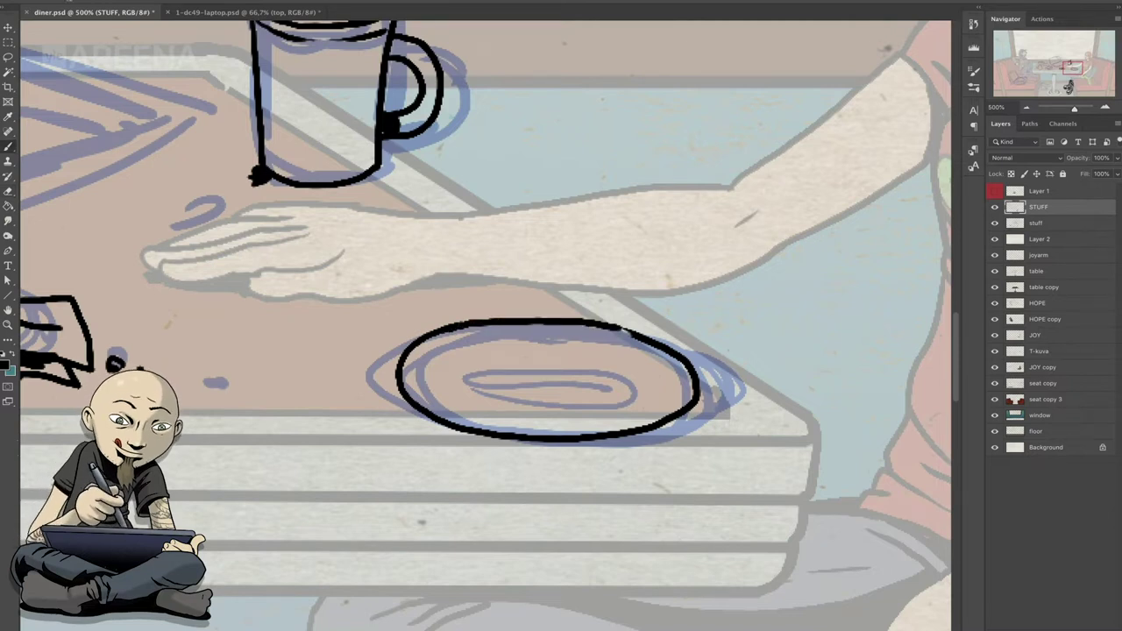
mouse_move(500, 352)
left_mouse_down()
mouse_move(465, 375)
mouse_move(630, 372)
left_mouse_up()
mouse_move(408, 366)
left_mouse_down()
mouse_move(470, 413)
mouse_move(689, 377)
left_mouse_up()
- Ink the cake slice's sides, top and inner layers, plus the spoon beside it
left_click_drag(350, 351, 707, 451)
mouse_move(445, 414)
left_mouse_down()
mouse_move(465, 495)
mouse_move(504, 429)
mouse_move(468, 498)
left_mouse_up()
mouse_move(454, 465)
left_mouse_down()
mouse_move(487, 468)
mouse_move(550, 351)
left_mouse_up()
left_click_drag(333, 392, 326, 405)
left_click_drag(347, 405, 427, 409)
mouse_move(150, 352)
left_mouse_down()
mouse_move(351, 403)
mouse_move(347, 387)
left_mouse_up()
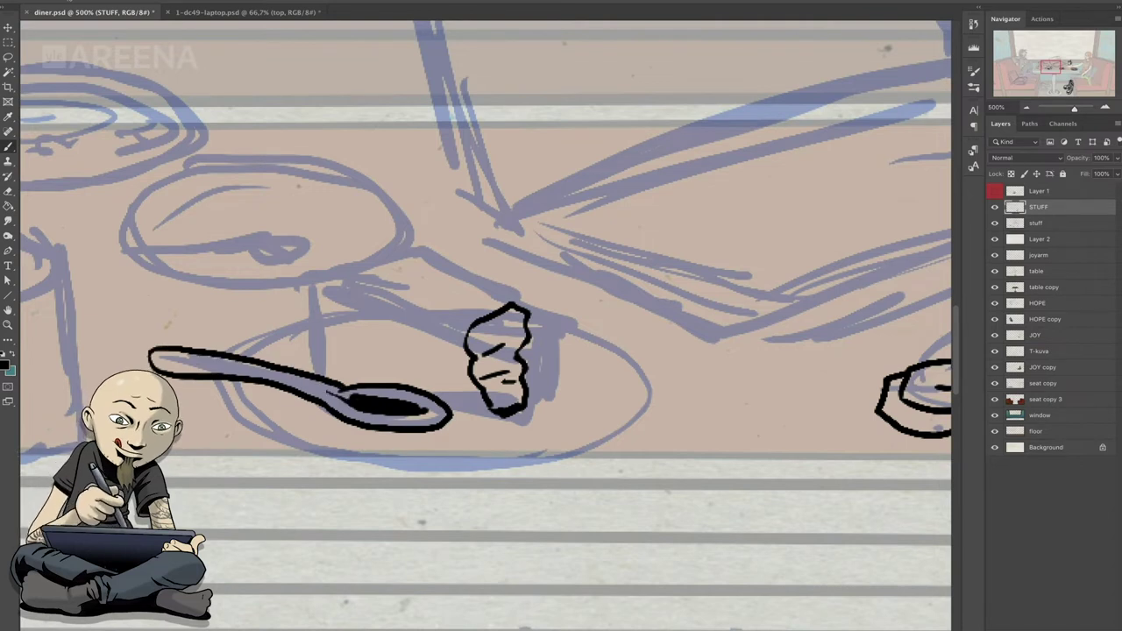
mouse_move(312, 301)
left_mouse_down()
mouse_move(469, 326)
mouse_move(363, 256)
mouse_move(526, 309)
left_mouse_up()
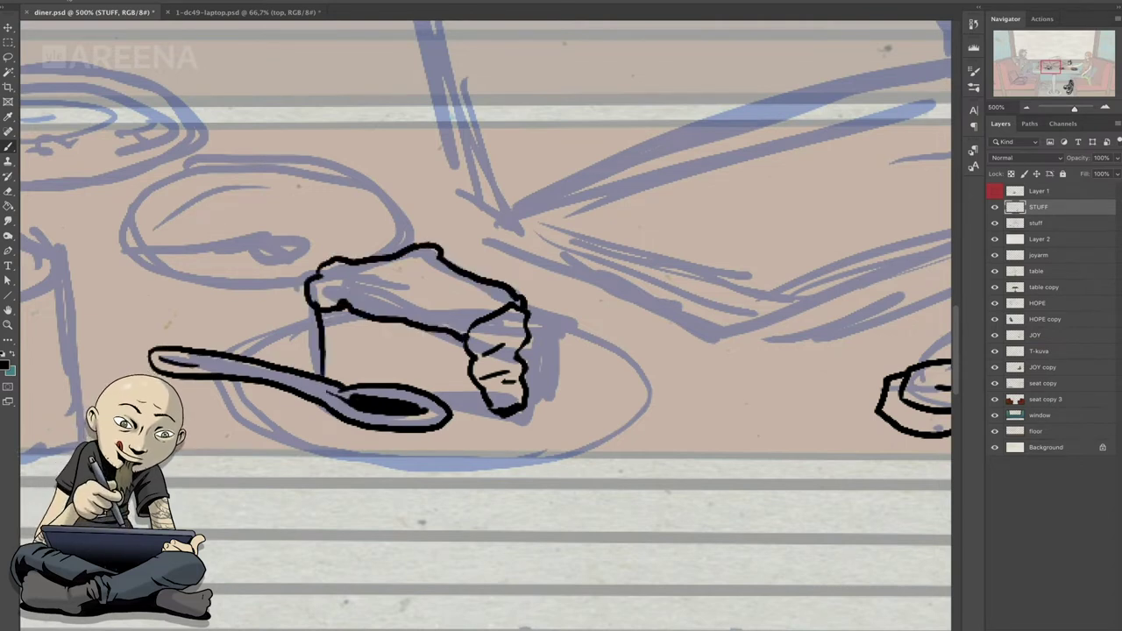
left_click_drag(329, 280, 478, 324)
mouse_move(327, 333)
left_mouse_down()
mouse_move(470, 357)
mouse_move(473, 377)
left_mouse_up()
left_click_drag(326, 368, 371, 382)
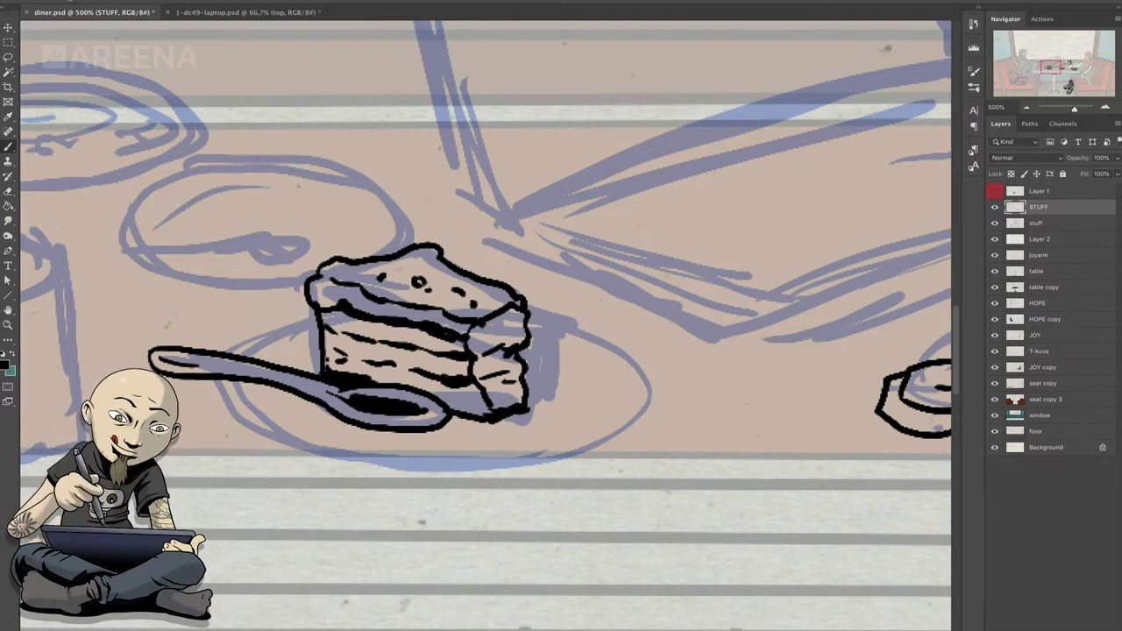
- Ink the cake plate's outer, bottom and inner rims
left_click_drag(238, 354, 318, 319)
left_click_drag(550, 400, 567, 397)
left_click_drag(232, 384, 621, 358)
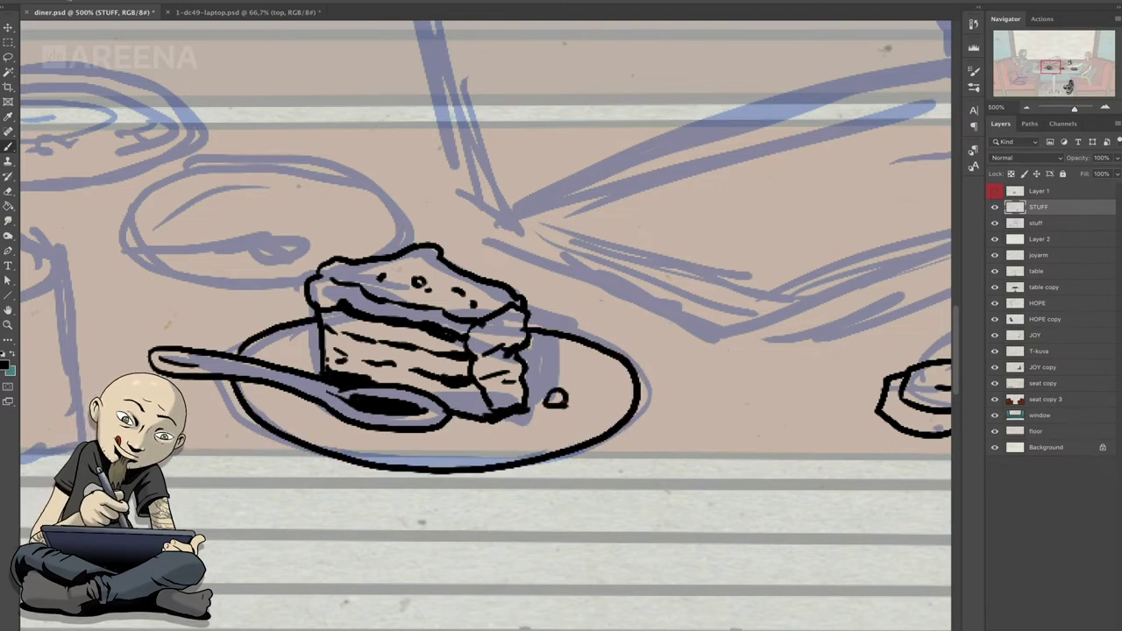
left_click_drag(333, 455, 559, 431)
left_click_drag(531, 355, 580, 347)
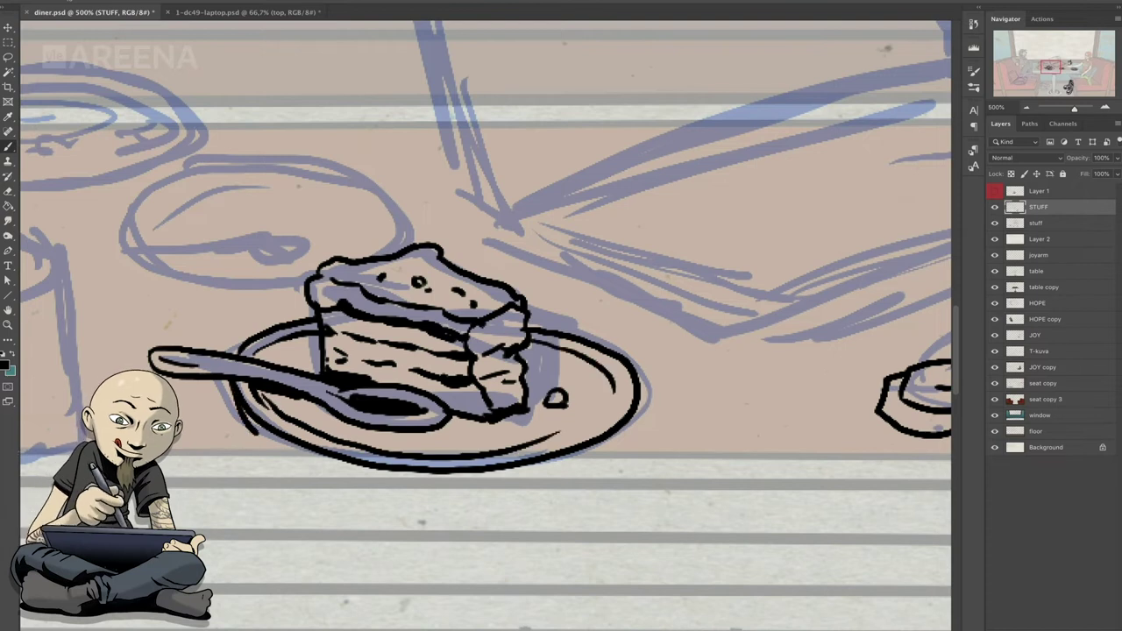
left_click_drag(252, 443, 627, 426)
- Ink the cup left of the cake: rim, sides, bottom and handle, redoing the rim
left_click_drag(416, 351, 740, 337)
left_click_drag(438, 306, 447, 263)
left_click_drag(285, 164, 385, 188)
key("ctrl+z")
mouse_move(281, 165)
left_mouse_down()
mouse_move(298, 158)
mouse_move(255, 377)
mouse_move(364, 396)
left_mouse_up()
left_click_drag(390, 192, 393, 386)
left_click_drag(254, 186, 373, 202)
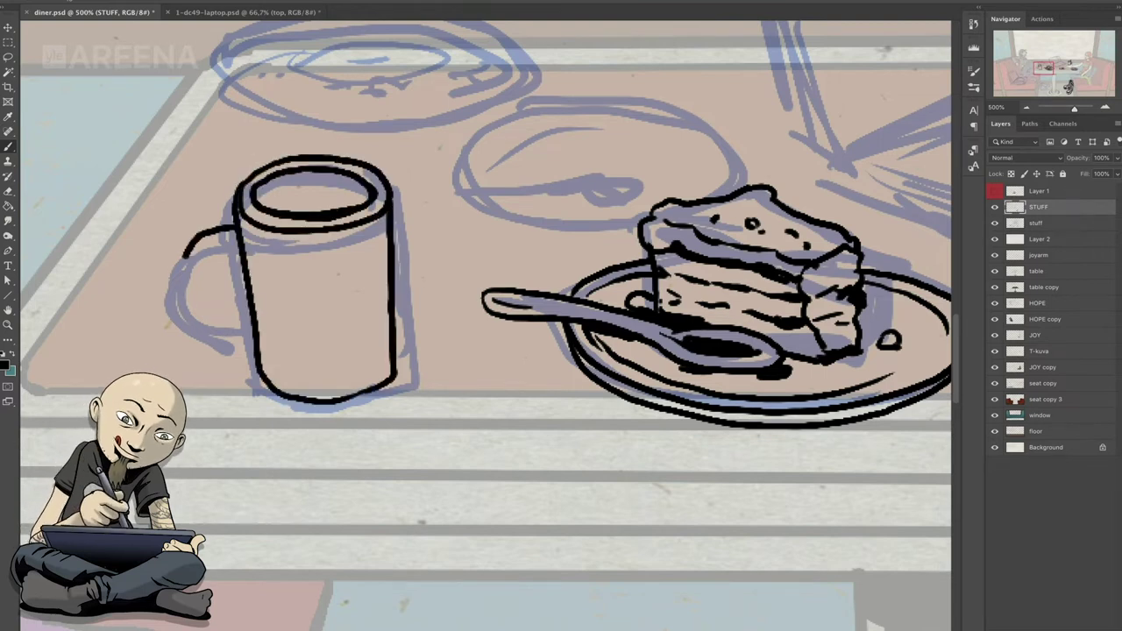
left_click_drag(184, 259, 254, 340)
left_click_drag(212, 252, 238, 248)
left_click_drag(235, 326, 253, 335)
left_click_drag(482, 289, 524, 421)
- Ink the upper plate with its rims and leftover crumbs
left_click_drag(314, 167, 333, 154)
key("ctrl+z")
mouse_move(261, 185)
left_mouse_down()
mouse_move(363, 152)
mouse_move(261, 196)
mouse_move(421, 230)
left_mouse_up()
left_click_drag(321, 191, 445, 175)
left_click_drag(421, 212, 489, 194)
left_click_drag(377, 184, 476, 190)
left_click_drag(302, 180, 315, 179)
left_click_drag(507, 188, 519, 184)
mouse_move(270, 221)
left_mouse_down()
mouse_move(372, 254)
mouse_move(560, 219)
left_mouse_up()
left_click_drag(526, 351, 465, 324)
- Outline the middle plate with its underside and inner rim
mouse_move(598, 224)
left_mouse_down()
mouse_move(438, 316)
mouse_move(618, 338)
left_mouse_up()
mouse_move(587, 226)
left_mouse_down()
mouse_move(643, 225)
mouse_move(745, 285)
left_mouse_up()
mouse_move(454, 277)
left_mouse_down()
mouse_move(431, 307)
mouse_move(627, 324)
mouse_move(619, 343)
left_mouse_up()
left_click_drag(512, 265, 650, 277)
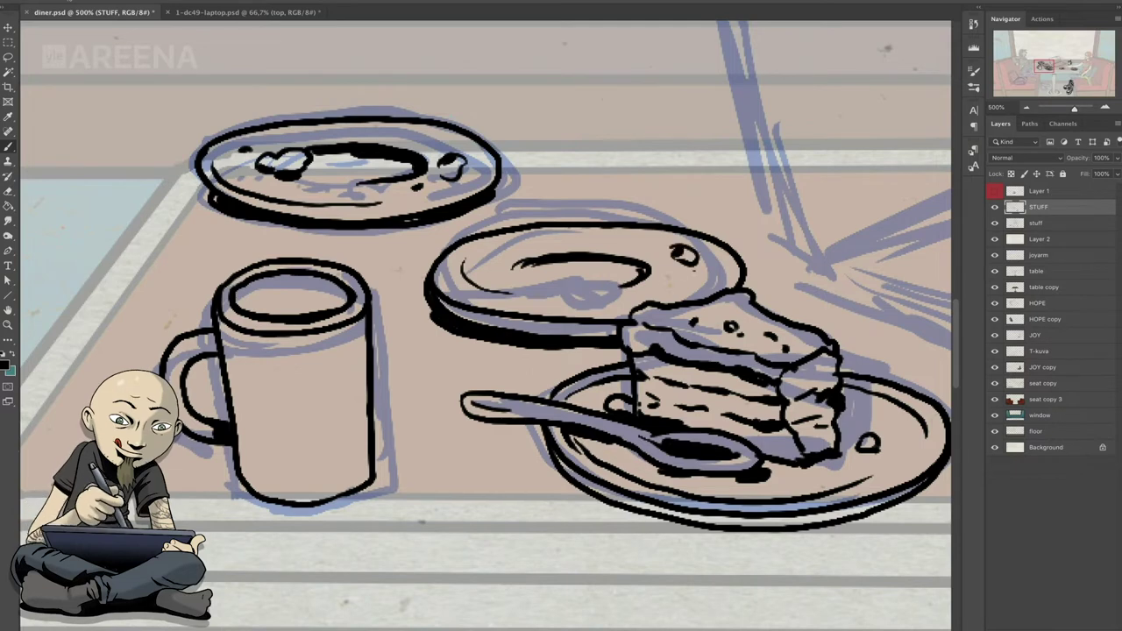
- Ink the sneaker by the table leg: top, toe, treaded sole and black opening
key("ctrl+0")
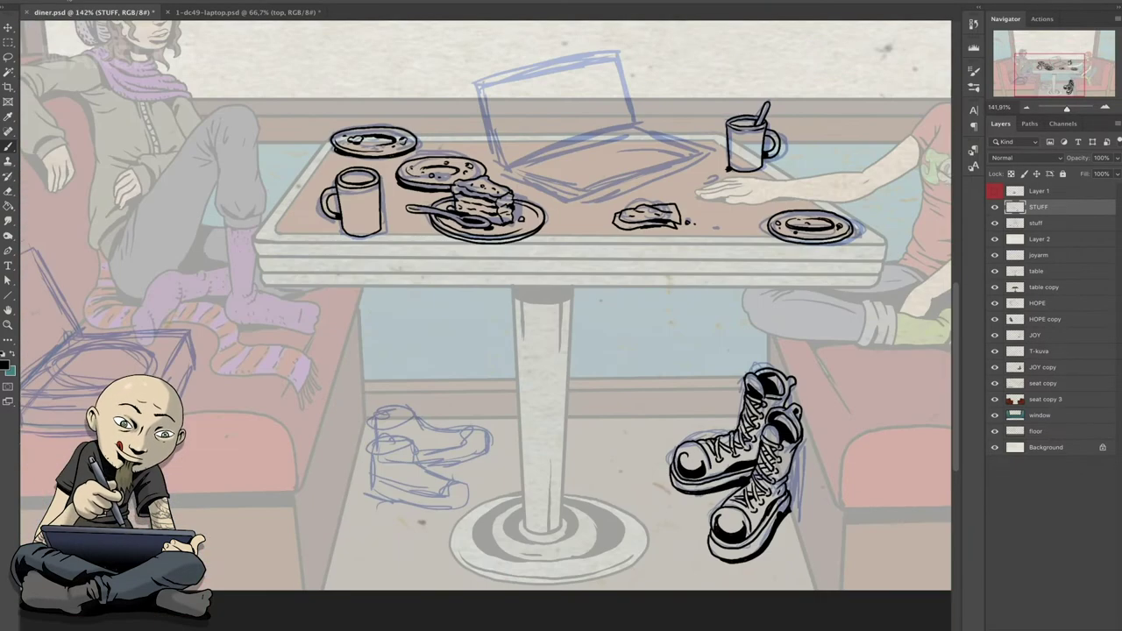
scroll(401, 451, "up", 5)
right_click(18, 18)
mouse_move(373, 342)
left_mouse_down()
mouse_move(419, 354)
mouse_move(524, 425)
left_mouse_up()
left_click_drag(384, 304, 344, 347)
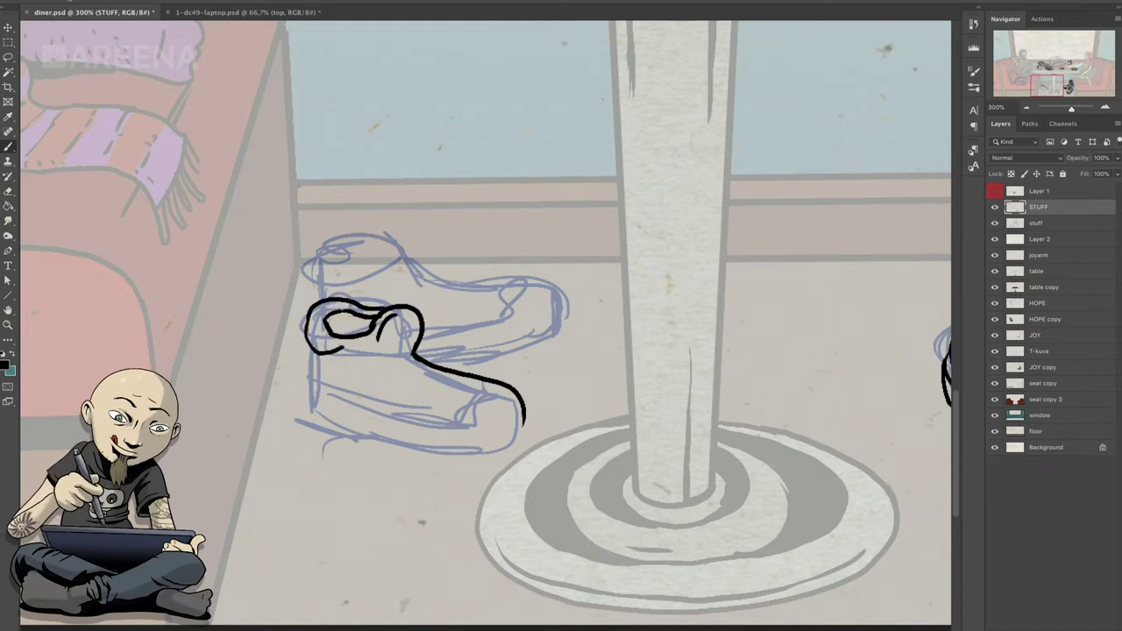
left_click_drag(308, 390, 484, 387)
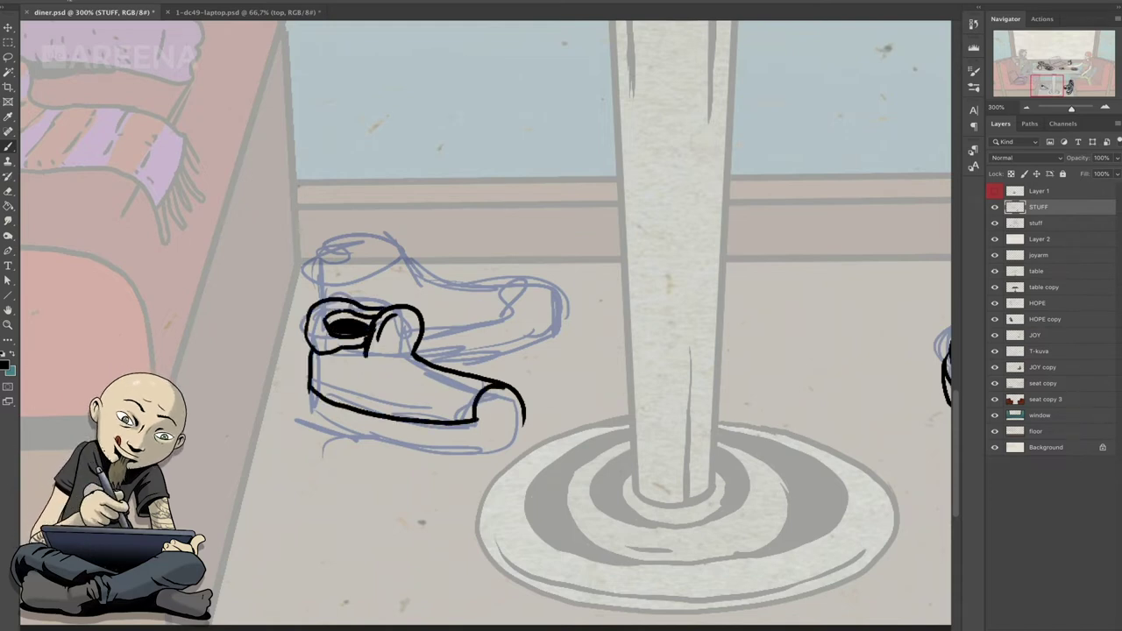
left_click_drag(309, 395, 514, 431)
left_click_drag(311, 435, 522, 431)
left_click_drag(338, 431, 325, 438)
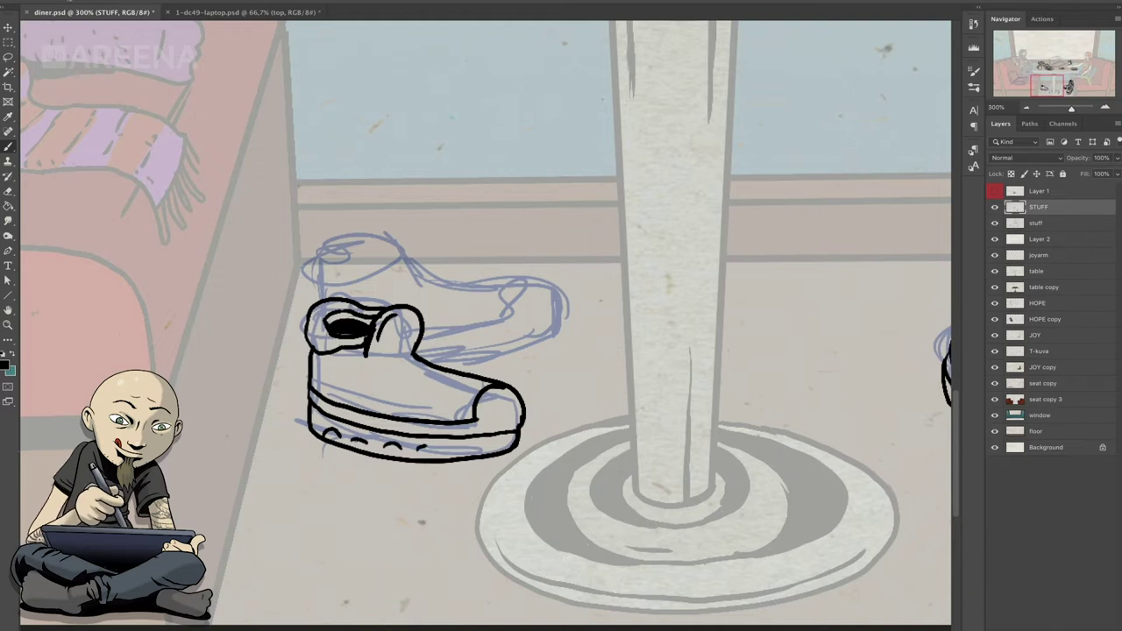
mouse_move(333, 263)
left_mouse_down()
mouse_move(386, 256)
mouse_move(552, 326)
left_mouse_up()
- Outline the second sneaker's toe and bottom edge, and add the upper shoe's heel tab
left_click_drag(507, 282, 523, 317)
left_click_drag(426, 328, 526, 314)
left_click_drag(417, 350, 490, 341)
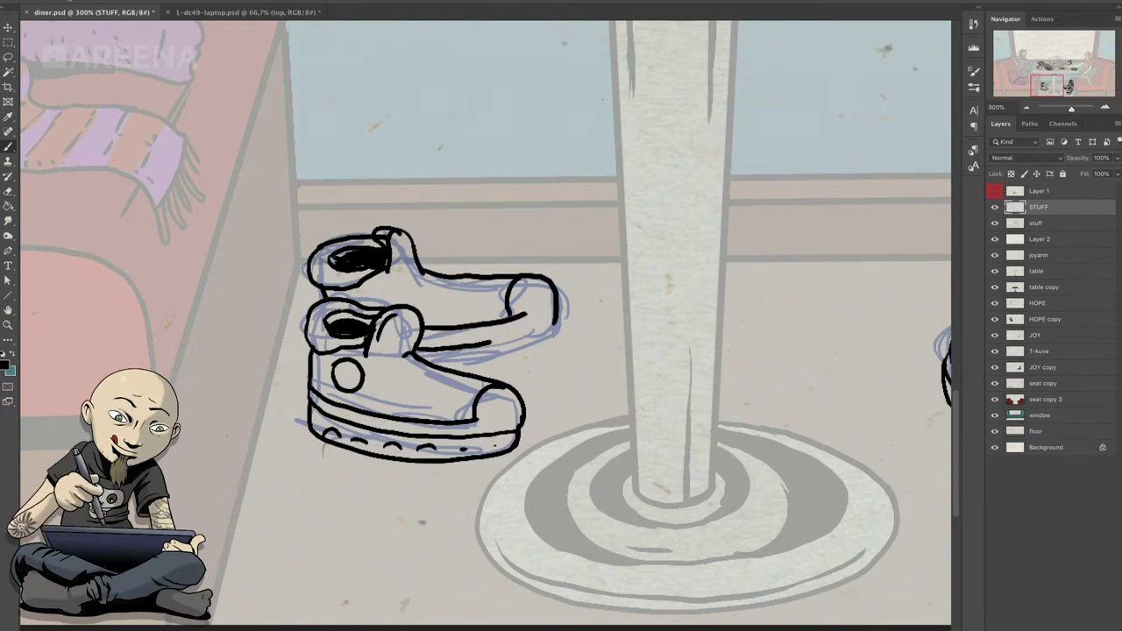
left_click_drag(553, 326, 445, 365)
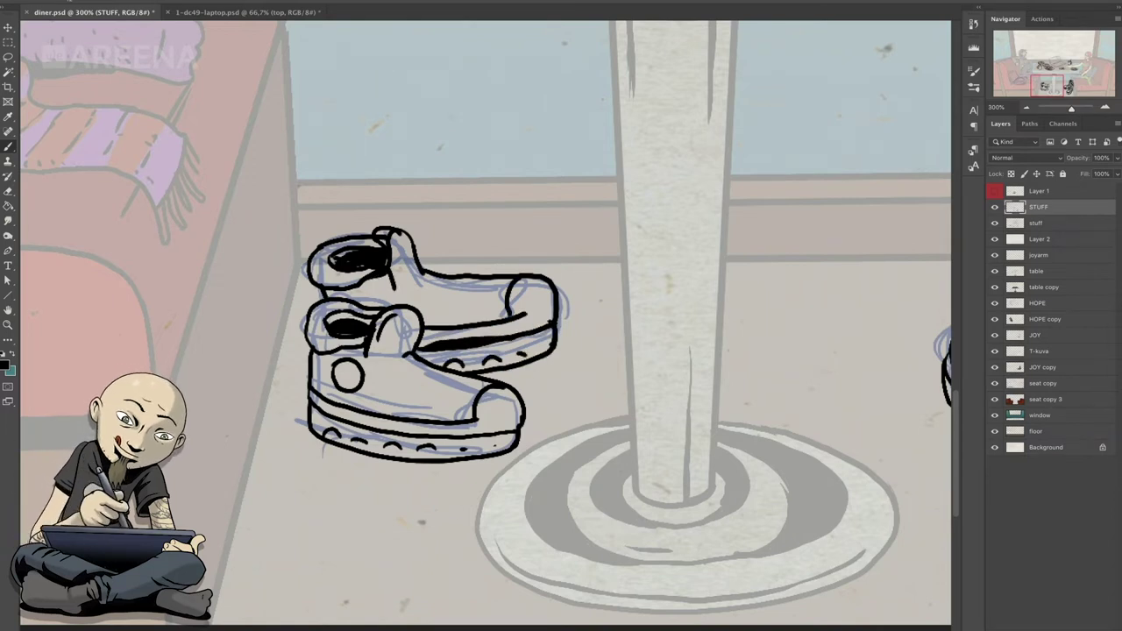
key("b")
left_click_drag(377, 242, 410, 246)
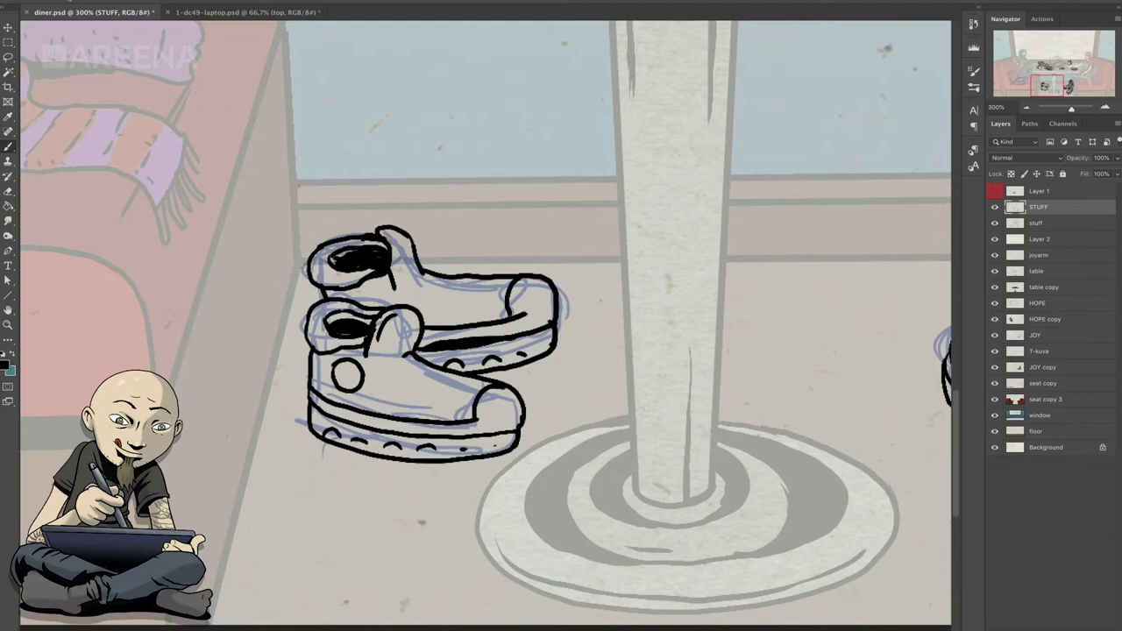
- Draw the record-player case's straight edges with the Line tool and merge them into STUFF
scroll(561, 316, "down", 3)
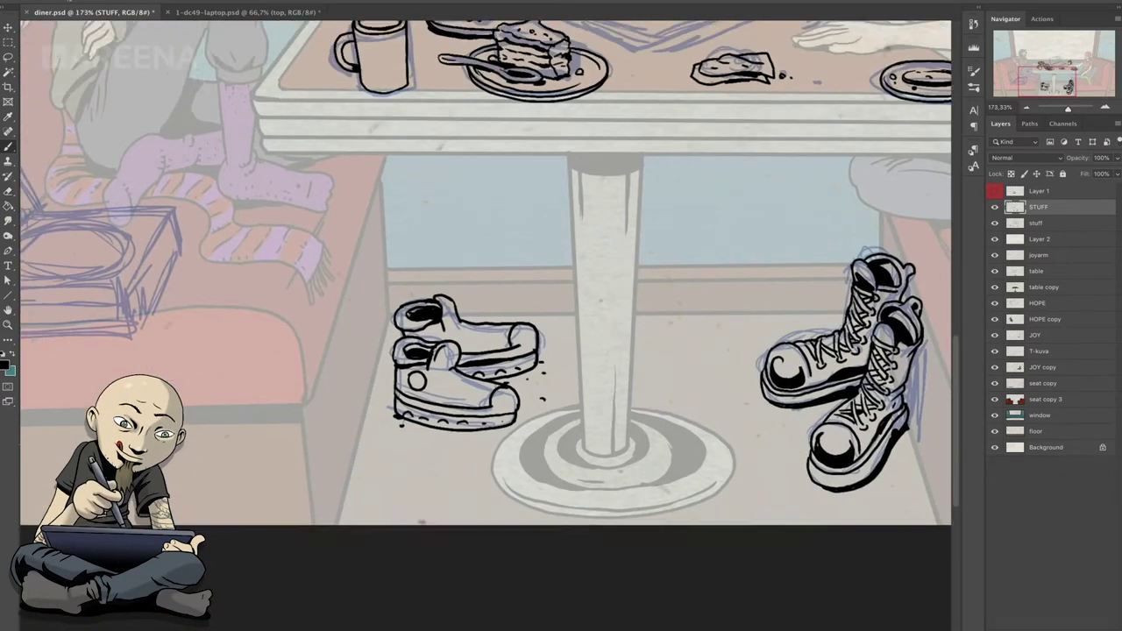
left_click_drag(456, 359, 648, 473)
left_click_drag(561, 333, 570, 315)
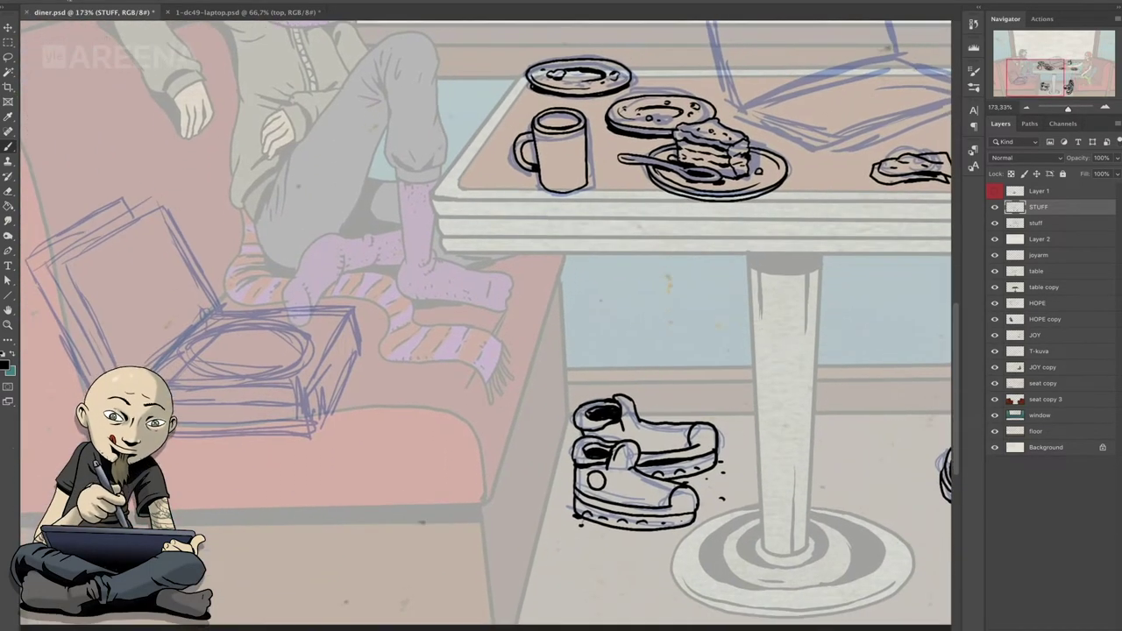
mouse_move(175, 383)
left_mouse_down()
mouse_move(320, 383)
mouse_move(382, 294)
mouse_move(238, 301)
left_mouse_up()
left_click_drag(226, 305, 160, 372)
left_click_drag(314, 389, 171, 387)
left_click_drag(331, 427, 376, 340)
scroll(227, 430, "up", 1)
left_click_drag(399, 285, 338, 379)
left_click_drag(341, 423, 399, 311)
key("ctrl+e")
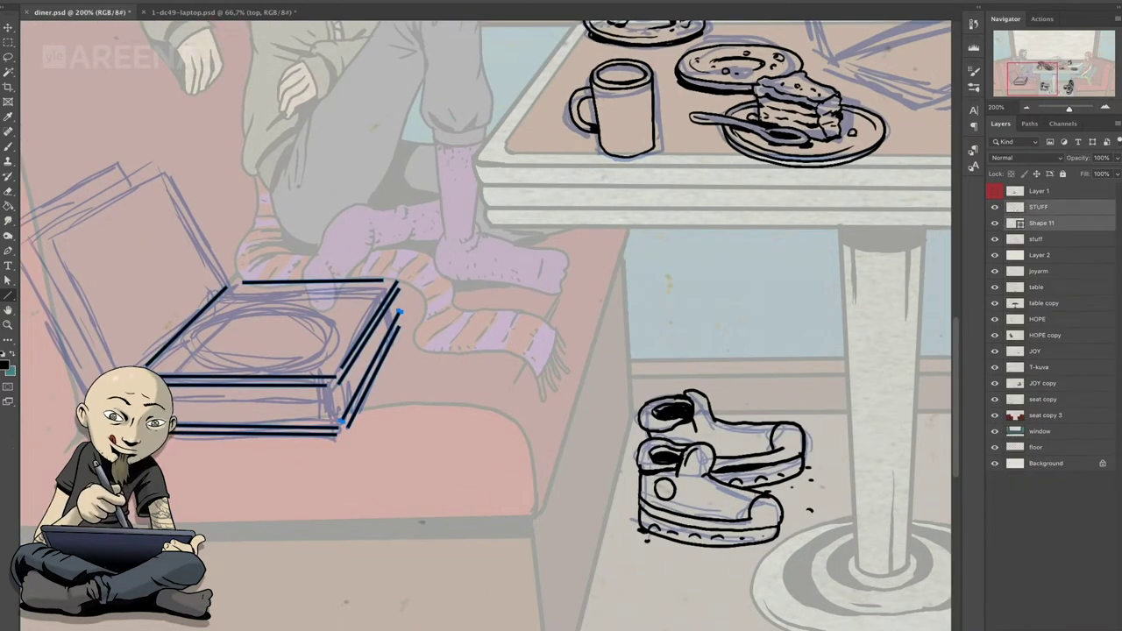
key("ctrl+e")
- Sketch the case's side handle in dark blue on the faint stuff sketch layer
key("b")
scroll(167, 344, "up", 1)
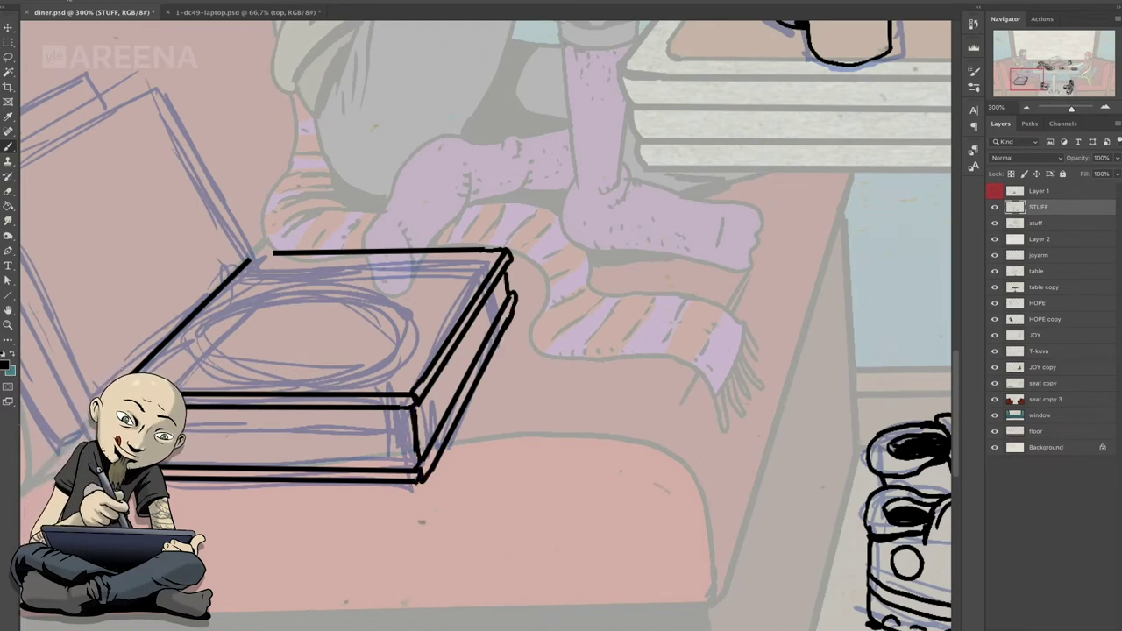
left_click(1036, 223)
left_click(5, 366)
left_click(534, 431)
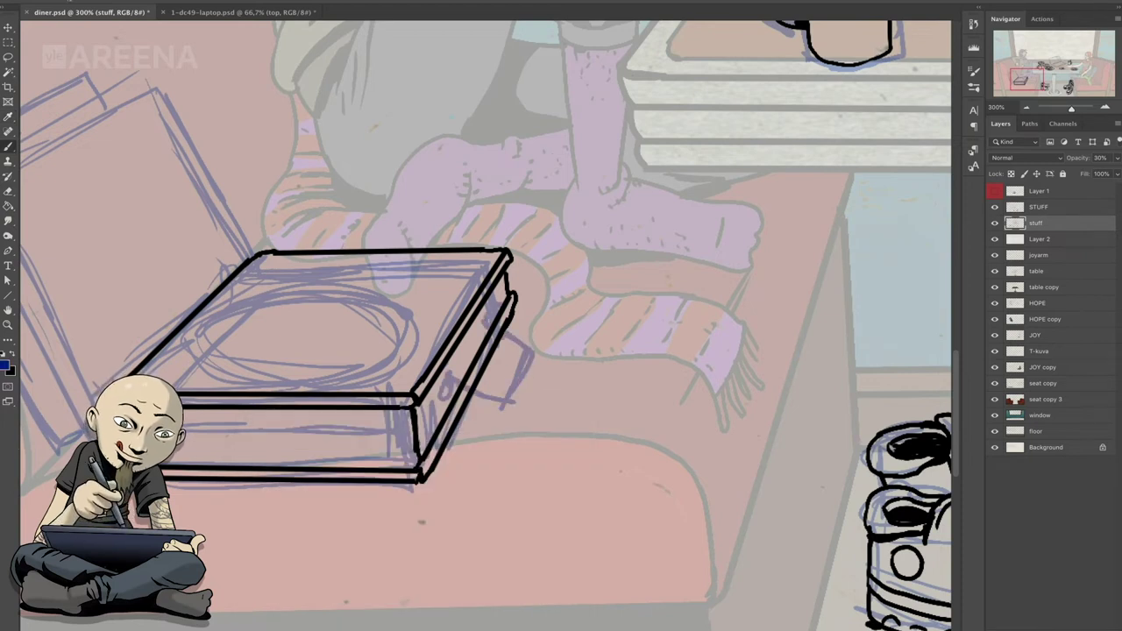
left_click_drag(486, 390, 480, 317)
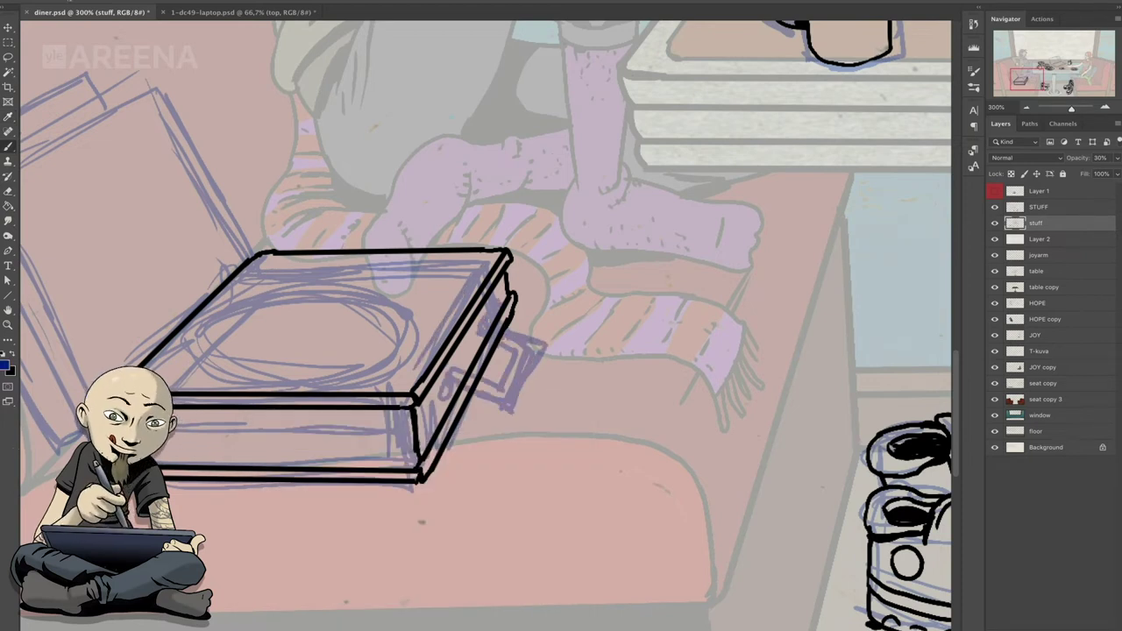
- Ink the side handle and the case's right edge around it on the STUFF layer
left_click(1038, 207)
key("e")
left_click_drag(488, 326, 502, 344)
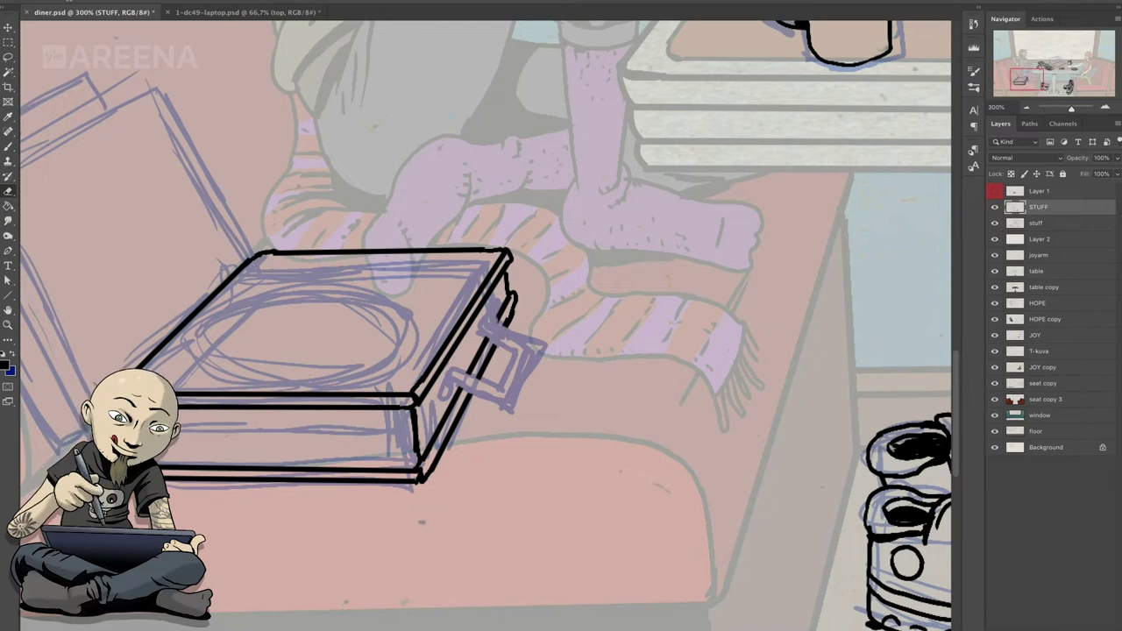
scroll(263, 438, "up", 1)
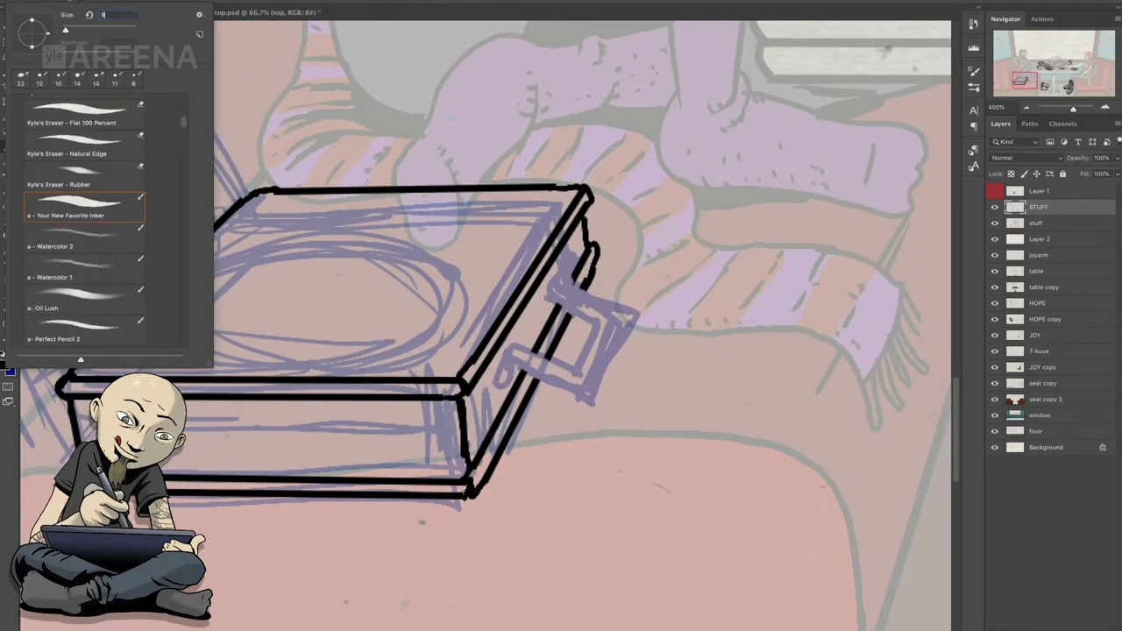
left_click_drag(502, 350, 594, 400)
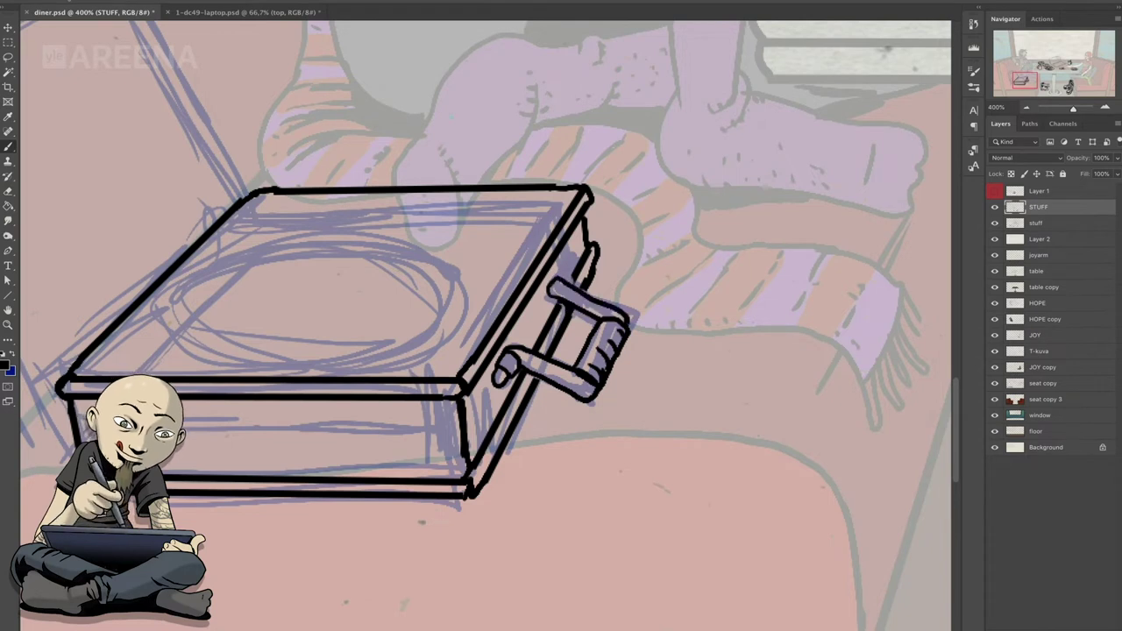
left_click_drag(553, 277, 469, 399)
left_click_drag(535, 302, 580, 223)
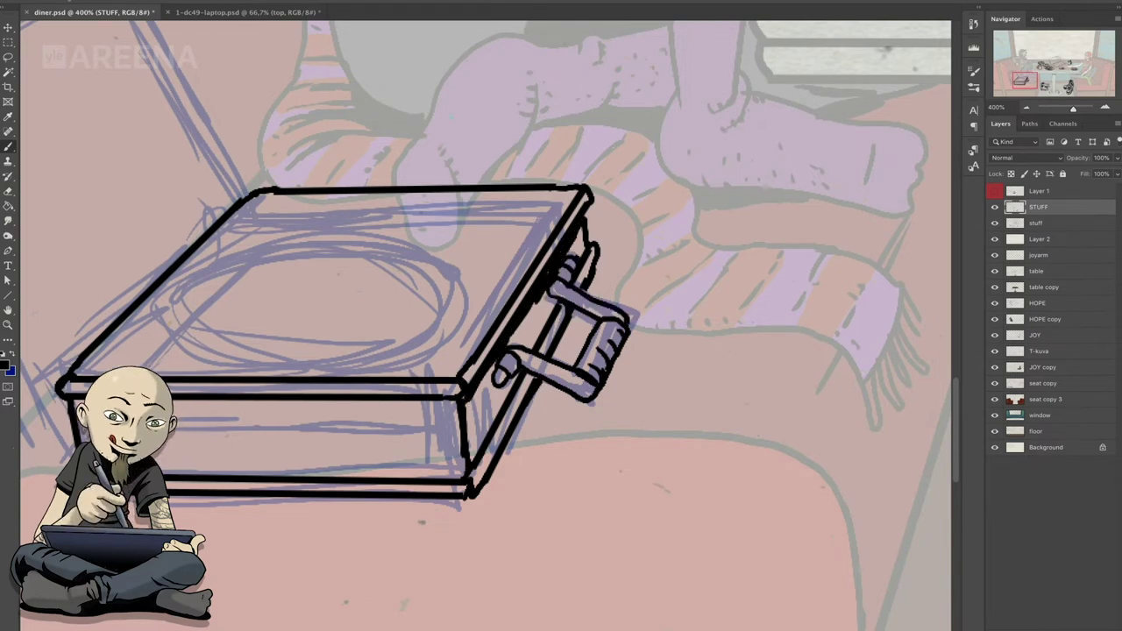
- Draw straight lines for the lid's inner rim and merge them into STUFF
left_click_drag(438, 351, 561, 351)
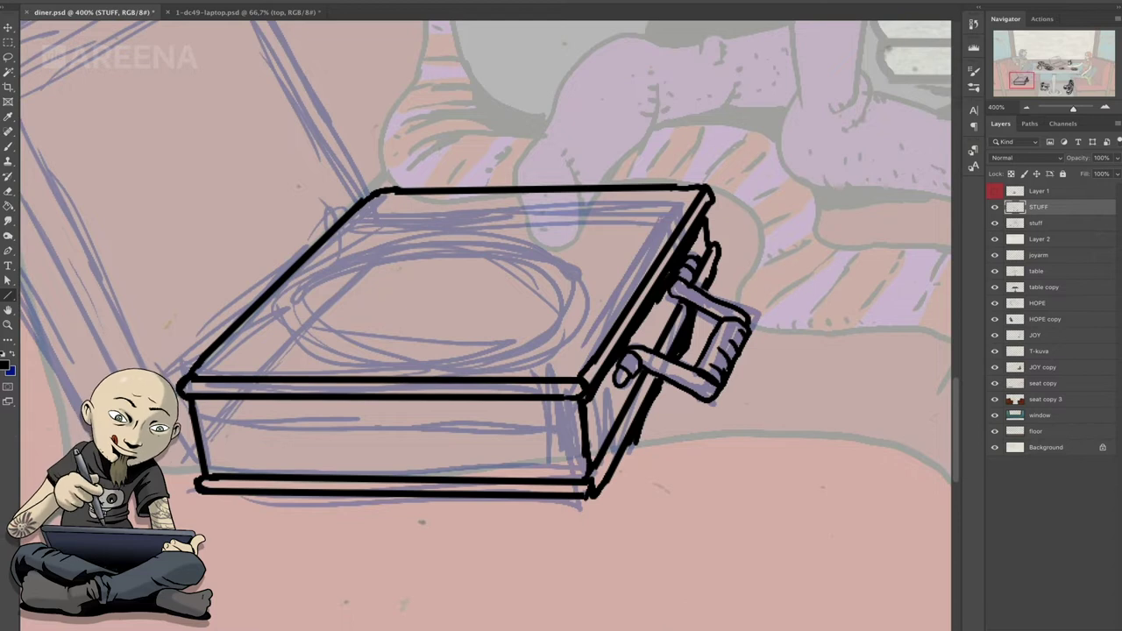
mouse_move(689, 198)
left_mouse_down()
mouse_move(377, 199)
mouse_move(210, 368)
left_mouse_up()
mouse_move(210, 369)
left_mouse_down()
mouse_move(570, 370)
mouse_move(689, 198)
left_mouse_up()
left_click_drag(1041, 239, 1040, 254)
key("ctrl+e")
- Make an elliptical selection over the case lid and create Layer 3
key("m")
left_click_drag(323, 178, 596, 410)
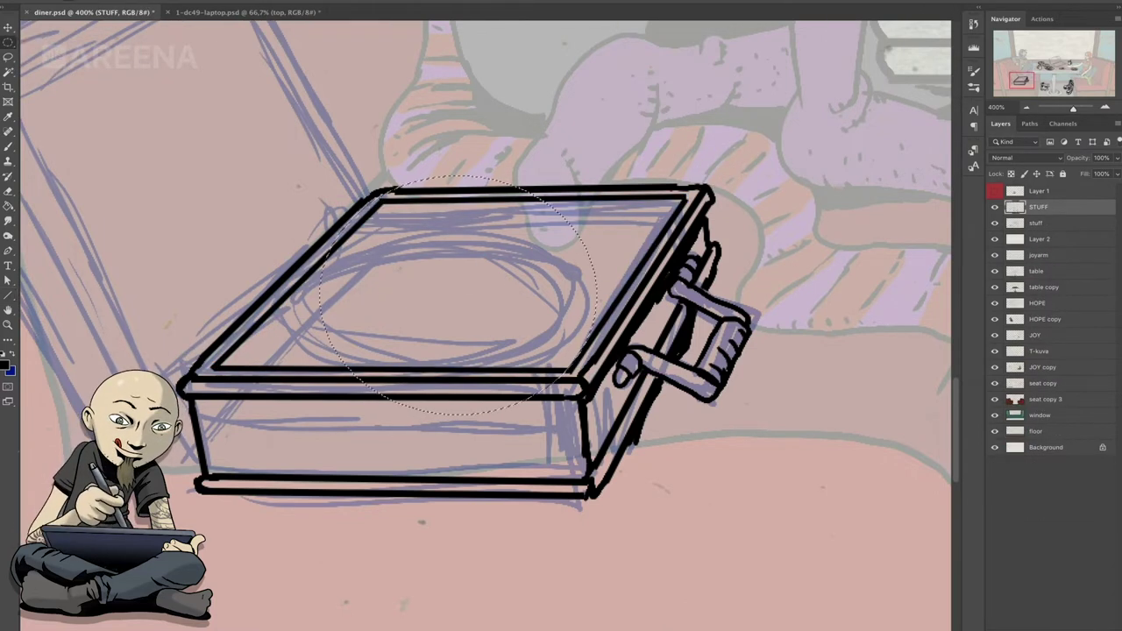
key("ctrl+shift+n")
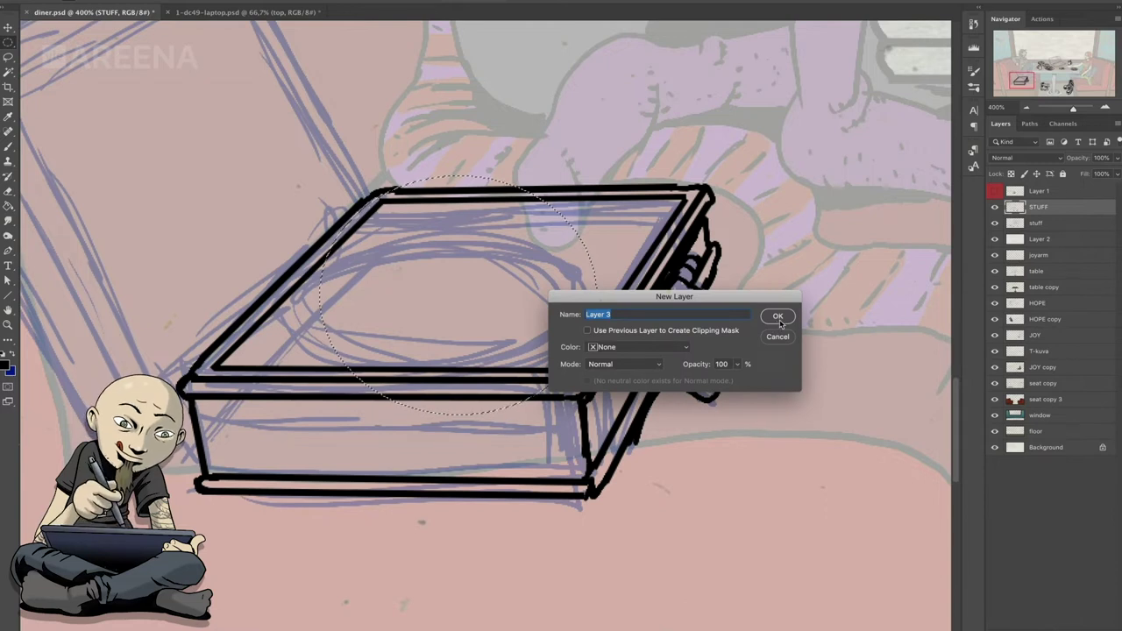
left_click(779, 317)
- Turn a large circular selection over the case into a path and stroke it in black
left_click_drag(320, 145, 620, 447)
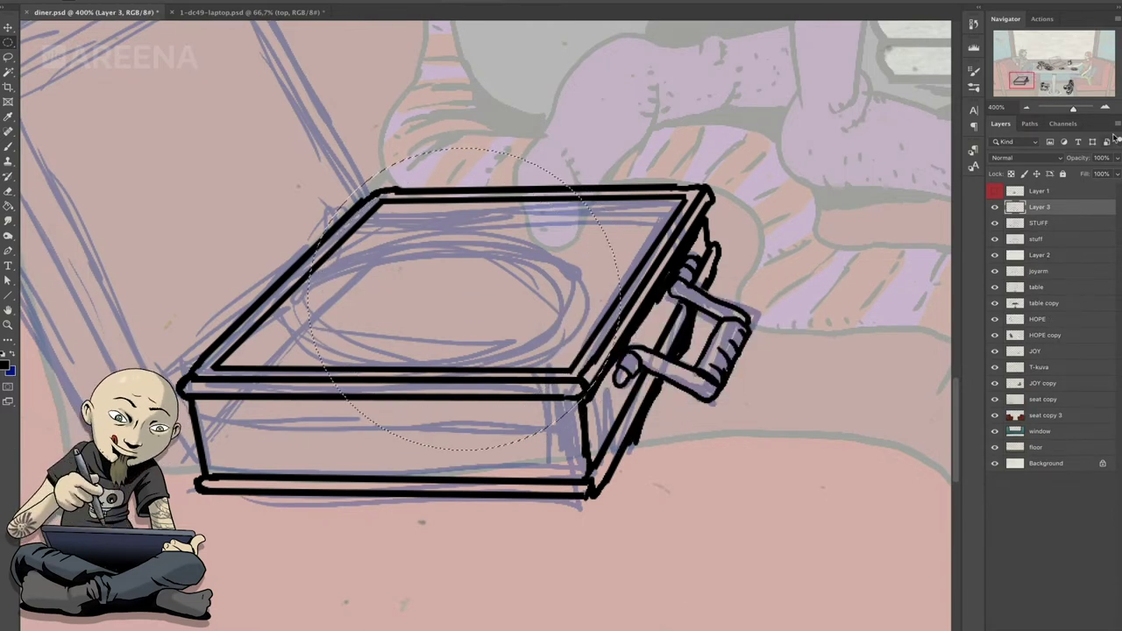
left_click(1030, 124)
left_click(1117, 123)
left_click(1021, 198)
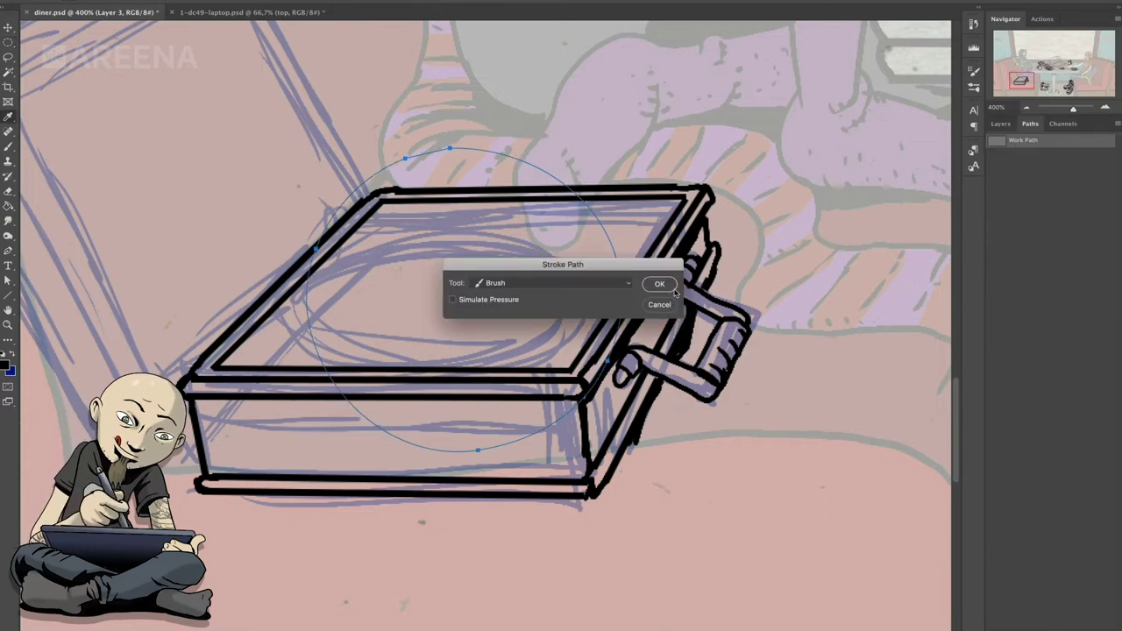
left_click(656, 283)
left_click(1052, 307)
- Duplicate the circle and scale copies into a smaller circle and a tiny centre circle
left_click(1000, 124)
left_click(1117, 124)
left_click(1027, 155)
key("Return")
key("ctrl+t")
left_click_drag(624, 146, 531, 235)
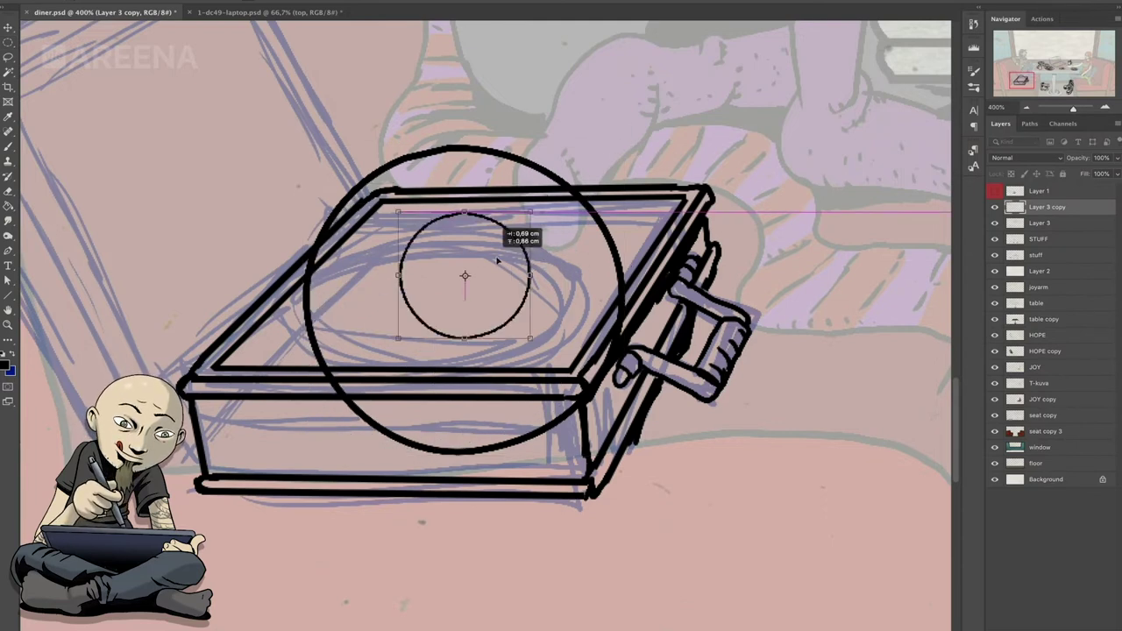
key("Return")
key("ctrl+alt+j")
left_click(688, 256)
key("ctrl+t")
left_click_drag(528, 238, 476, 305)
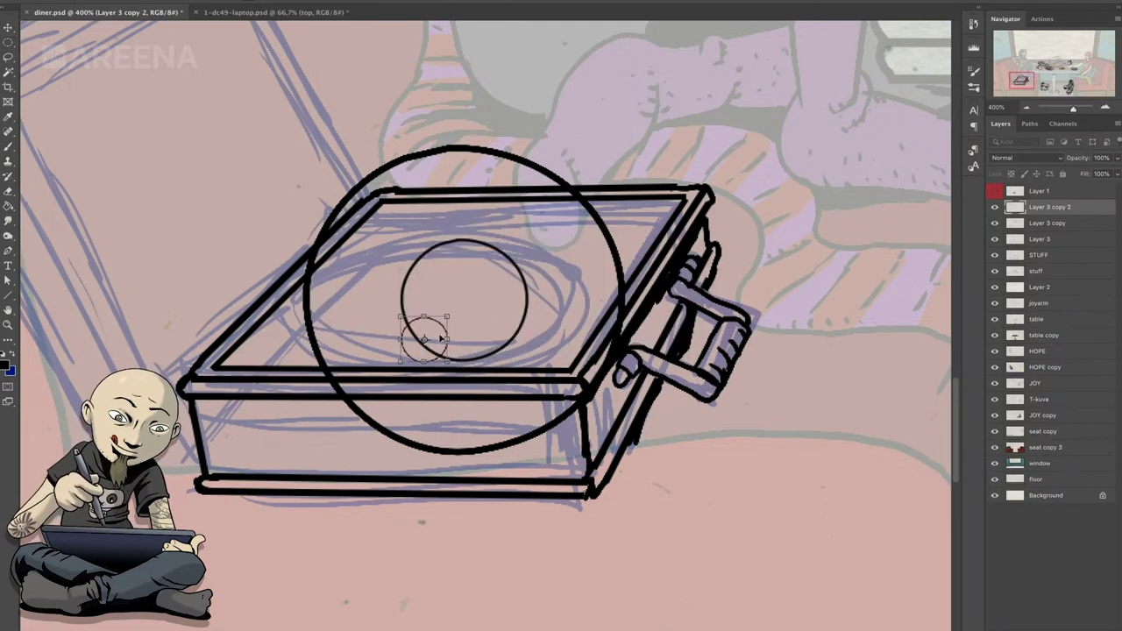
key("Return")
- Add a slightly smaller ring and nudge the rings back to concentric
key("alt+bracketleft")
key("ctrl+alt+j")
left_click(670, 254)
key("ctrl+t")
left_click_drag(529, 237, 518, 292)
key("Return")
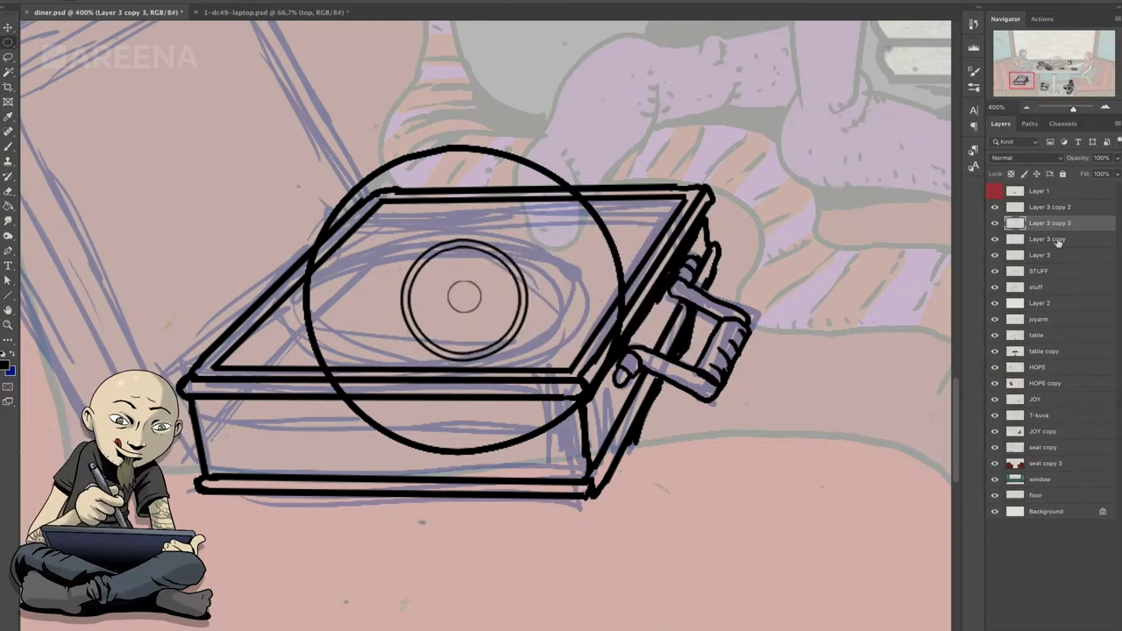
key("alt+bracketleft")
key("Down")
key("Down")
key("Up")
key("alt+bracketright")
key("alt+bracketright")
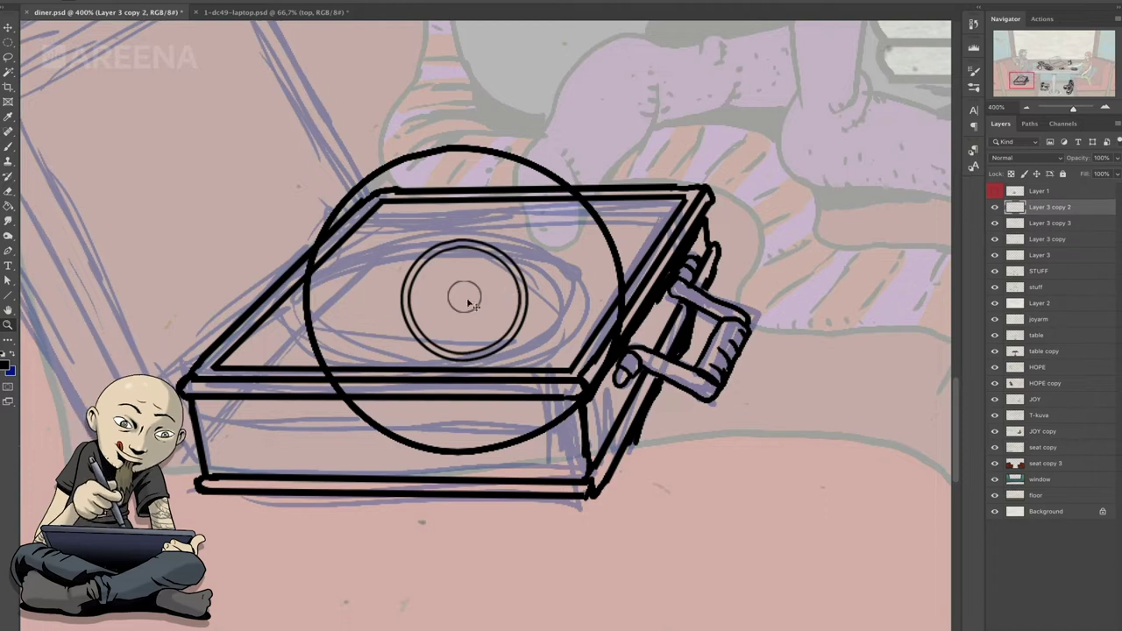
- Add the innermost centre ring and merge all circle layers together
left_click(1116, 125)
left_click(1017, 175)
key("Return")
key("ctrl+plus")
key("ctrl+t")
left_click_drag(436, 313, 433, 319)
key("Return")
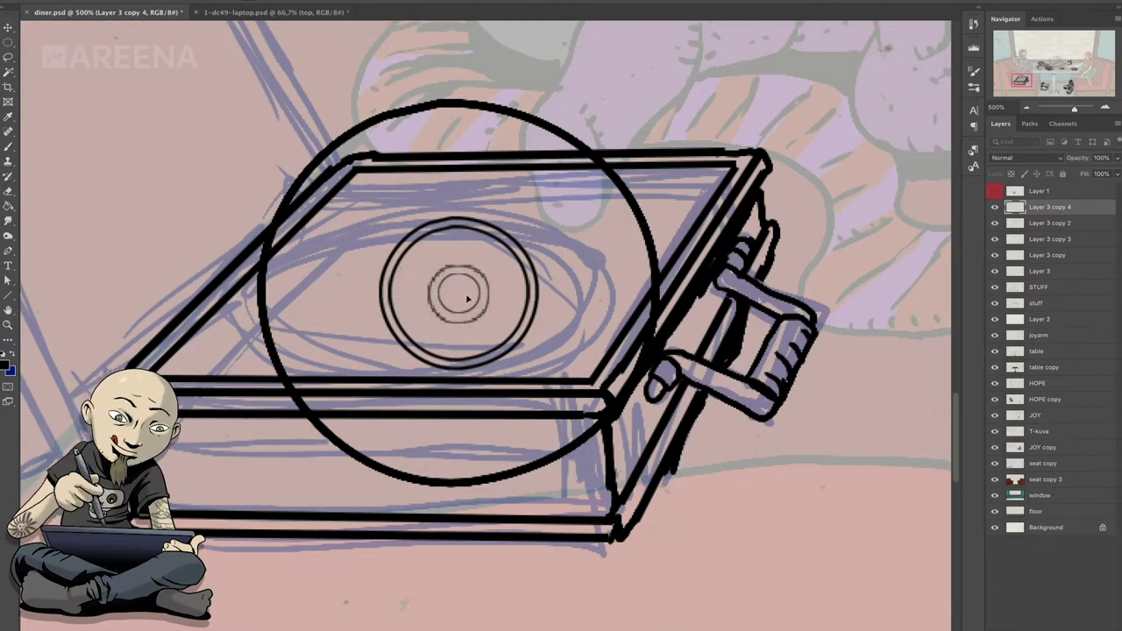
key("ctrl+e")
key("ctrl+e")
key("ctrl+e")
key("ctrl+e")
left_click_drag(1073, 107, 1071, 107)
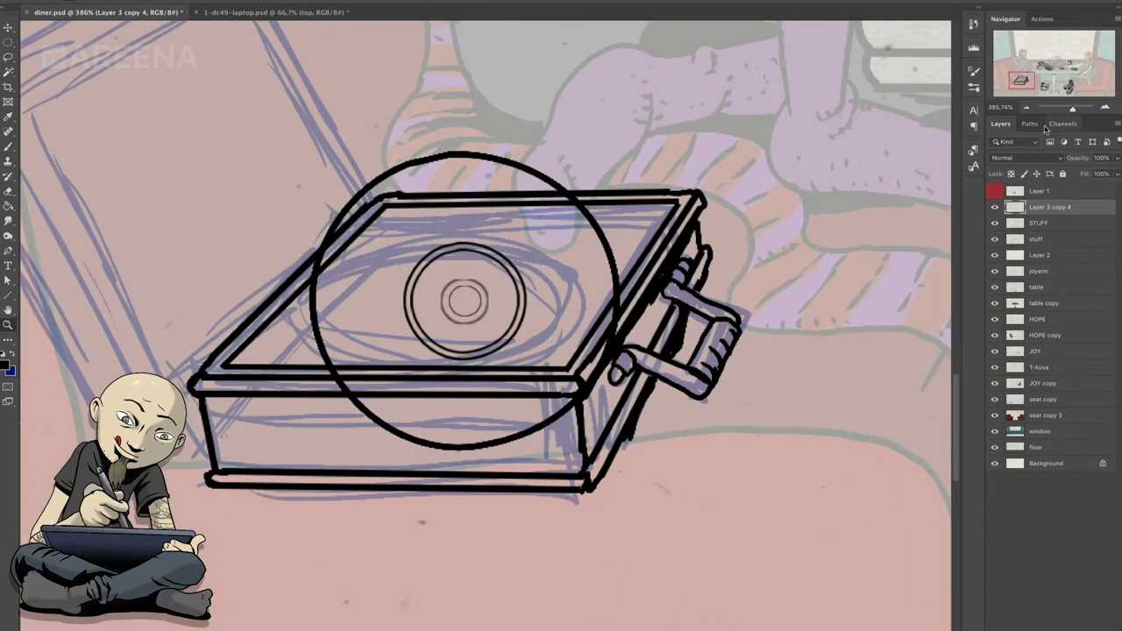
- Fill the record disc with dark grey #222222 using the Paint Bucket
left_click(1116, 124)
left_click(1016, 175)
key("Return")
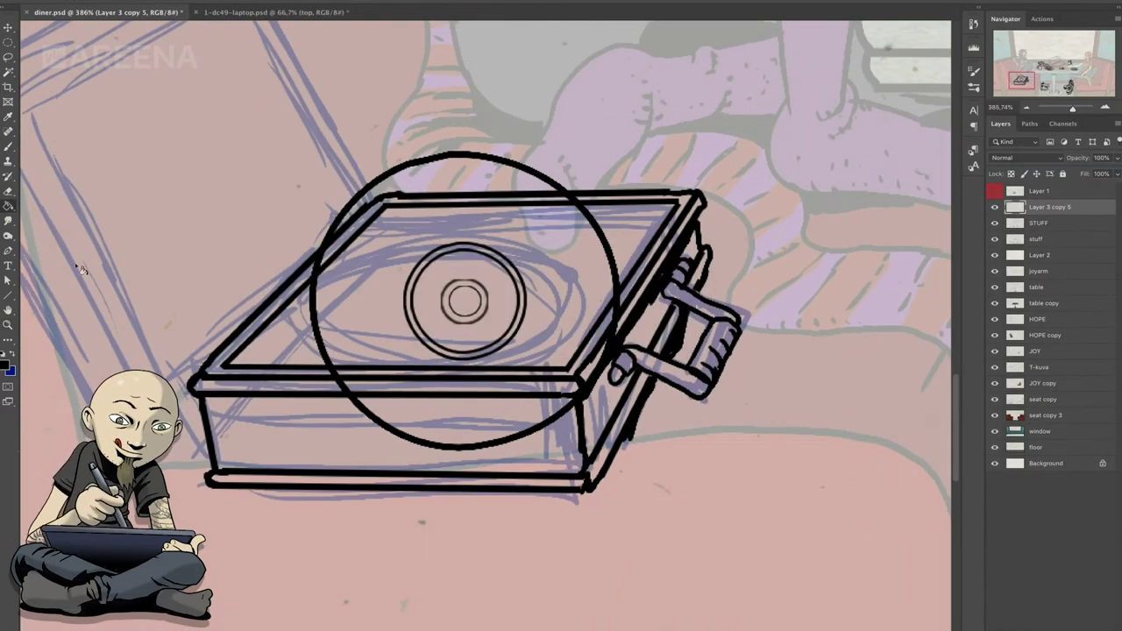
left_click(7, 366)
type("222222")
key("Return")
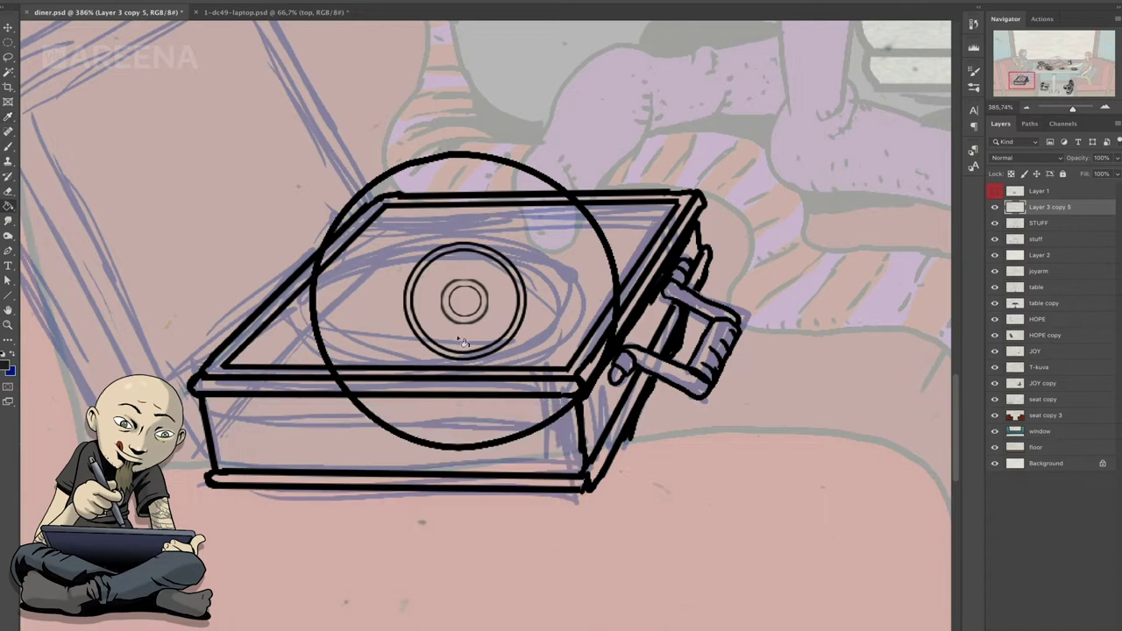
left_click(467, 431)
- Fill the centre label red-brown and rename the layer record
left_click(7, 366)
key("Return")
left_click(467, 329)
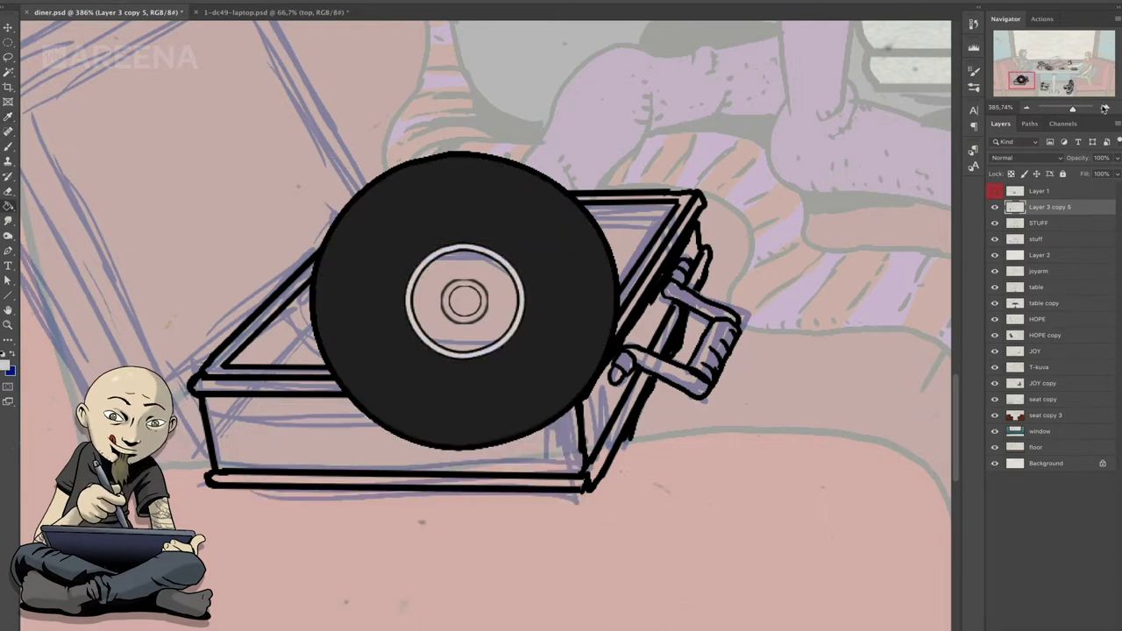
scroll(467, 322, "up", 1)
left_click(7, 366)
left_click(370, 510)
key("Return")
left_click(467, 329)
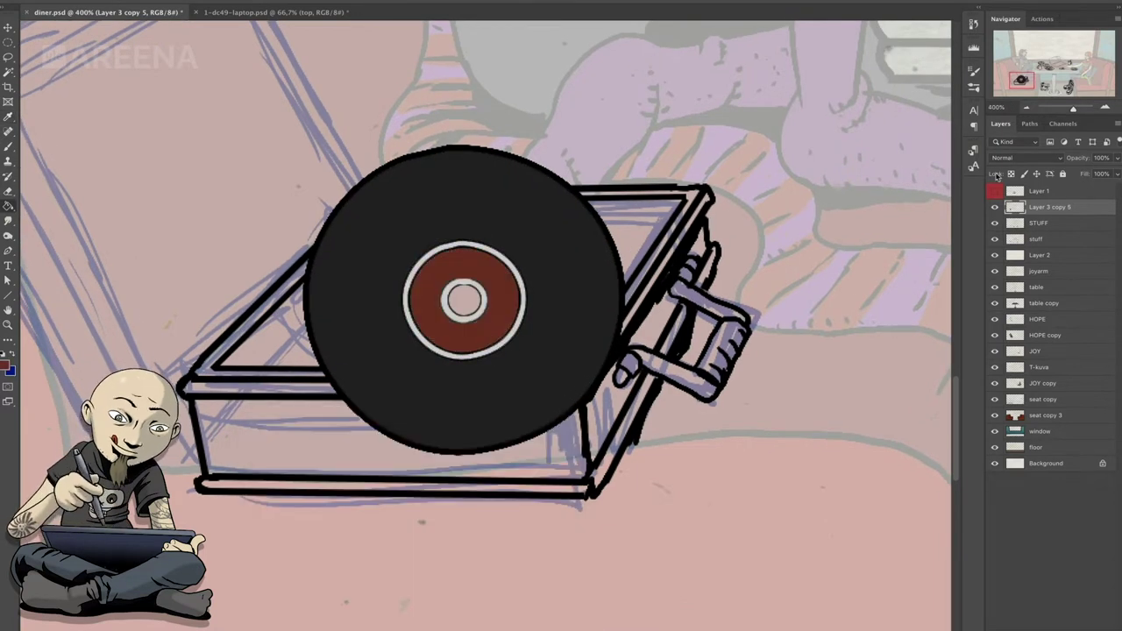
type("record")
key("Return")
- Duplicate the record and distort the copy into a flat ellipse on the turntable
key("ctrl+alt+j")
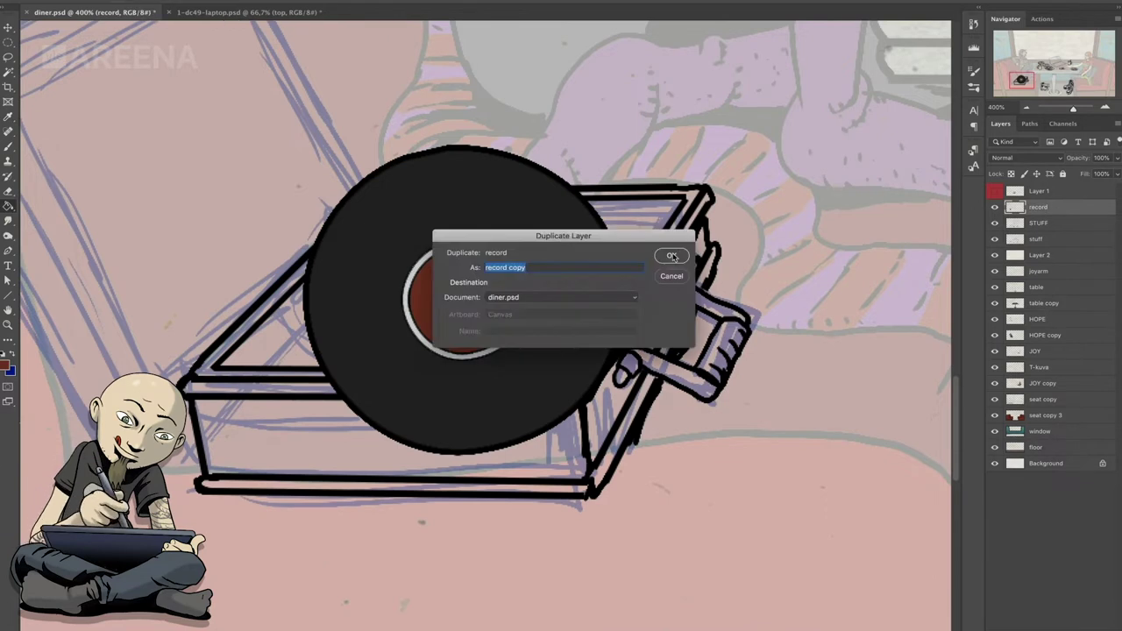
key("Return")
key("ctrl+t")
left_click_drag(625, 145, 526, 176)
left_click_drag(423, 277, 448, 275)
right_click(500, 241)
left_click(517, 290)
left_click_drag(448, 175, 487, 213)
left_click_drag(356, 300, 302, 298)
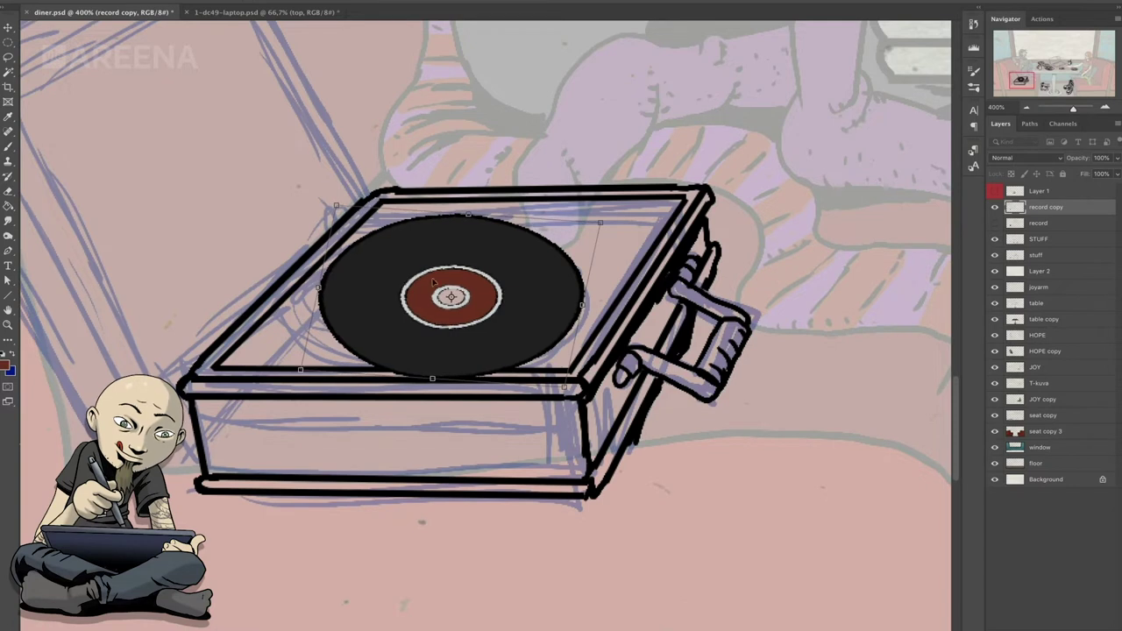
left_click_drag(639, 198, 649, 192)
key("Return")
- Ink the raised lid's edges with parallel thickness lines in black and merge into STUFF
left_click_drag(1073, 109, 1069, 109)
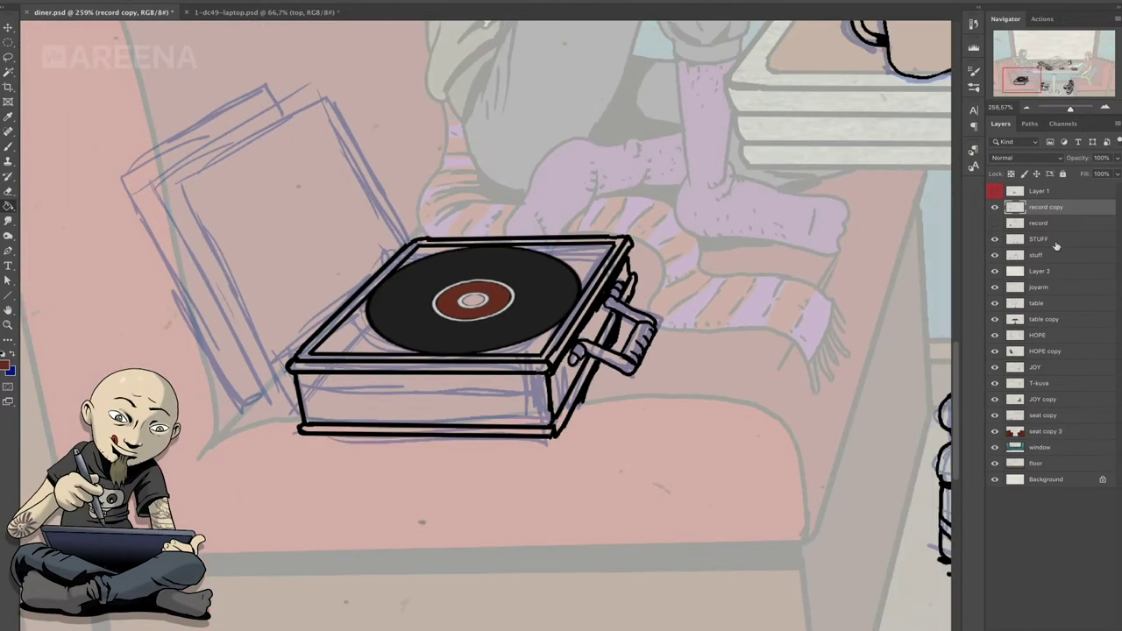
left_click(1037, 239)
left_click(6, 366)
key("Return")
mouse_move(294, 404)
left_mouse_down()
mouse_move(184, 180)
mouse_move(326, 98)
left_mouse_up()
left_click_drag(333, 101, 399, 237)
mouse_move(272, 408)
left_mouse_down()
mouse_move(158, 176)
mouse_move(306, 85)
mouse_move(136, 178)
left_mouse_up()
mouse_move(136, 178)
left_mouse_down()
mouse_move(290, 82)
mouse_move(269, 79)
left_mouse_up()
left_click_drag(248, 414, 114, 180)
left_click(1043, 383, "shift")
key("ctrl+e")
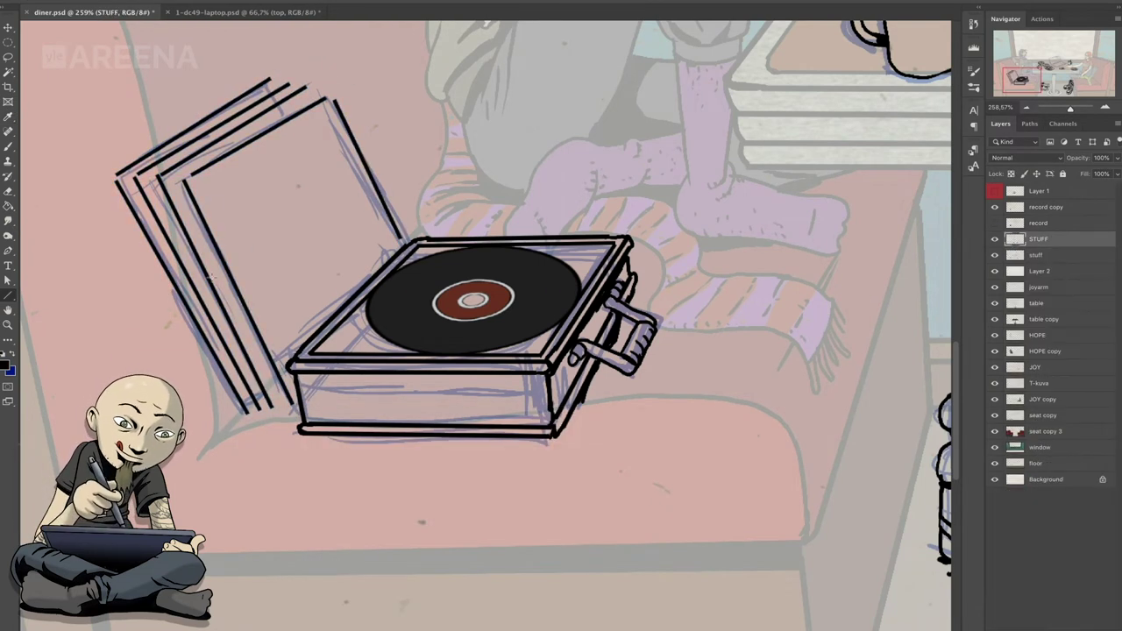
- Hide the blue sketch layer and draw straight lines along the leaning sleeves' edge into STUFF
scroll(216, 270, "up", 2)
left_click(995, 255)
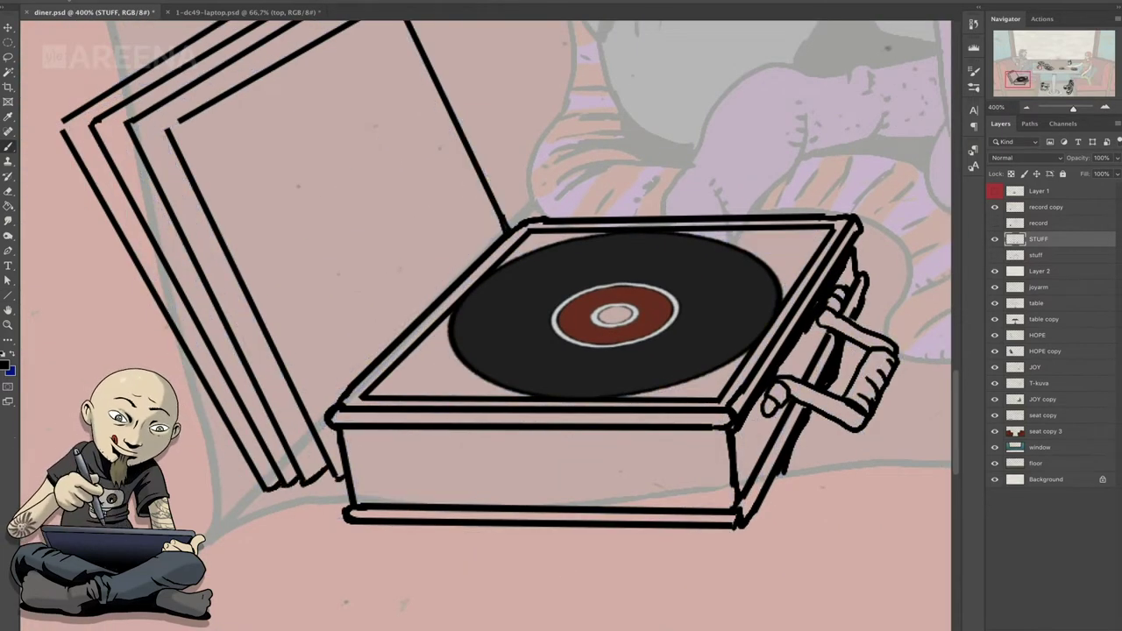
scroll(375, 69, "up", 2)
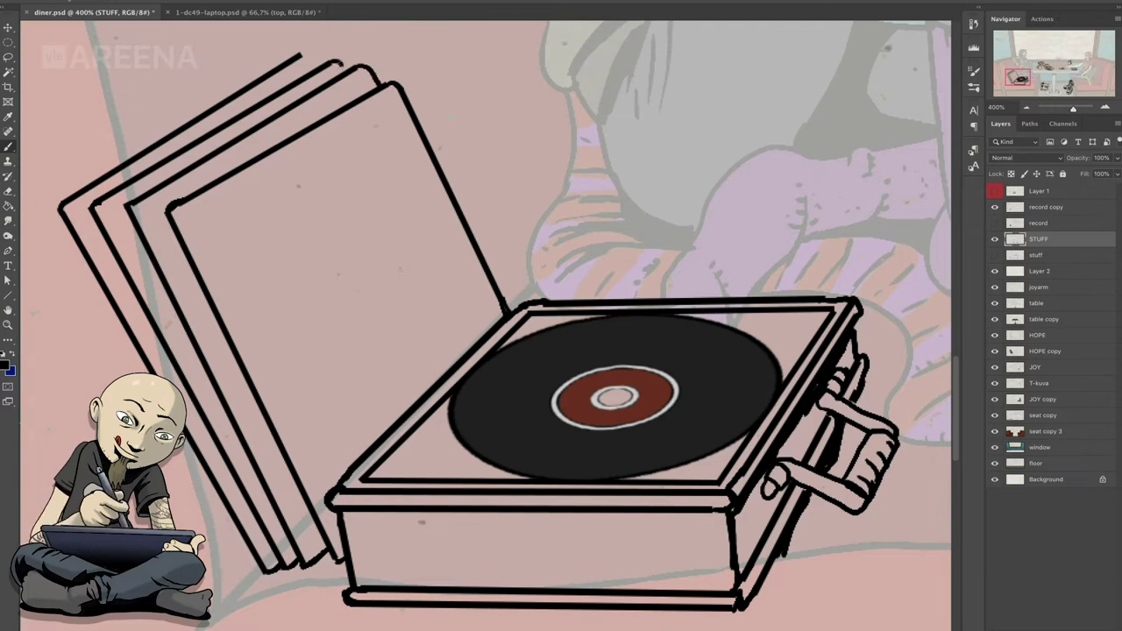
scroll(340, 65, "down", 1)
key("u")
left_click_drag(183, 166, 353, 510)
left_click_drag(143, 162, 324, 522)
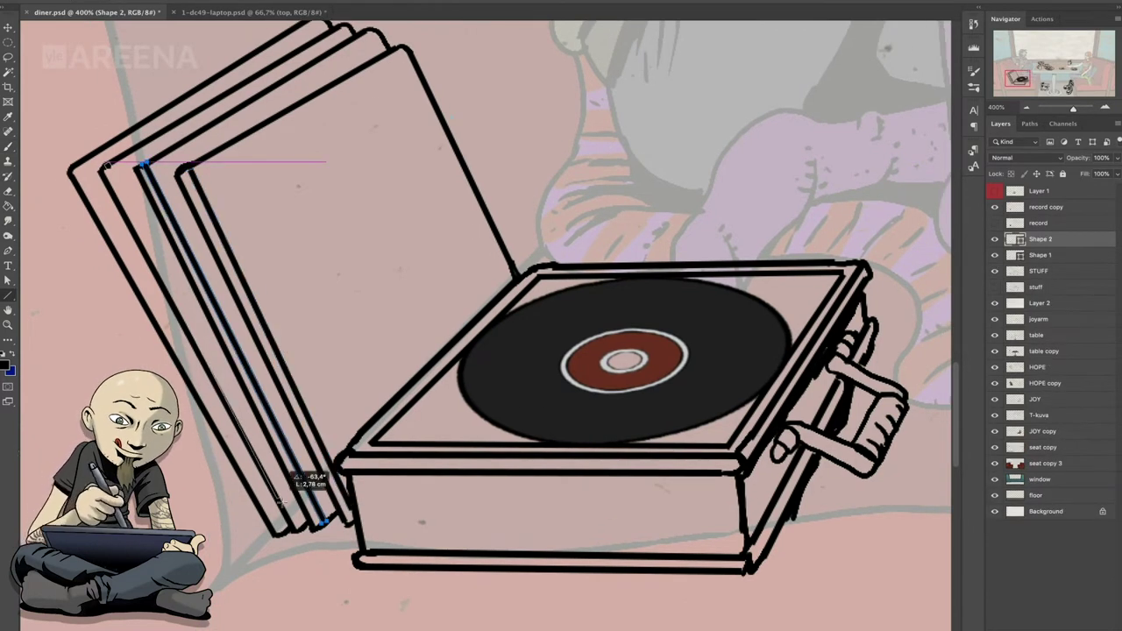
key("ctrl+e")
key("ctrl+e")
left_click_drag(1072, 109, 1064, 108)
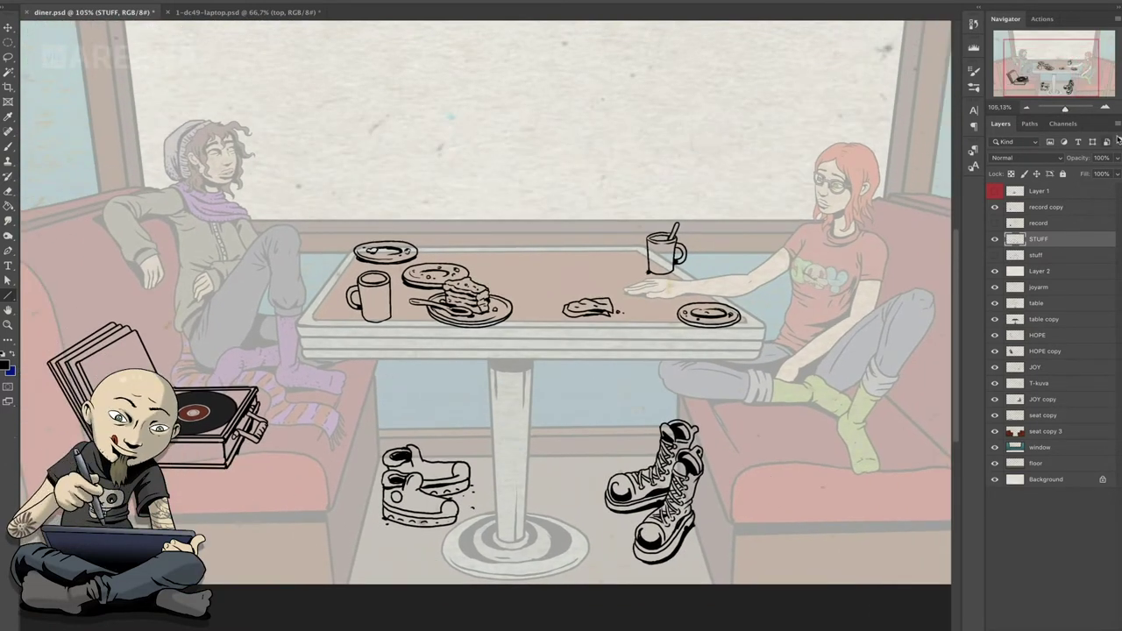
- Duplicate the STUFF layer to create a STUFF copy layer
left_click(1118, 126)
left_click(1034, 180)
key("Return")
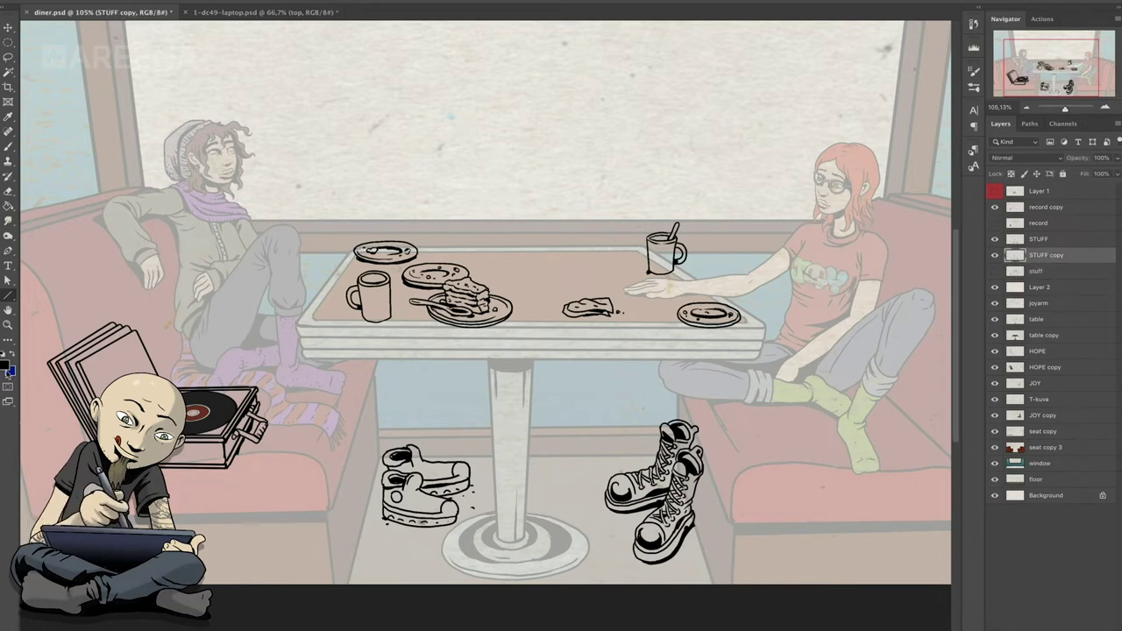
- Paint Bucket the upper and lower boots purple
left_click(8, 367)
left_click(363, 468)
left_click(531, 426)
scroll(493, 362, "up", 5)
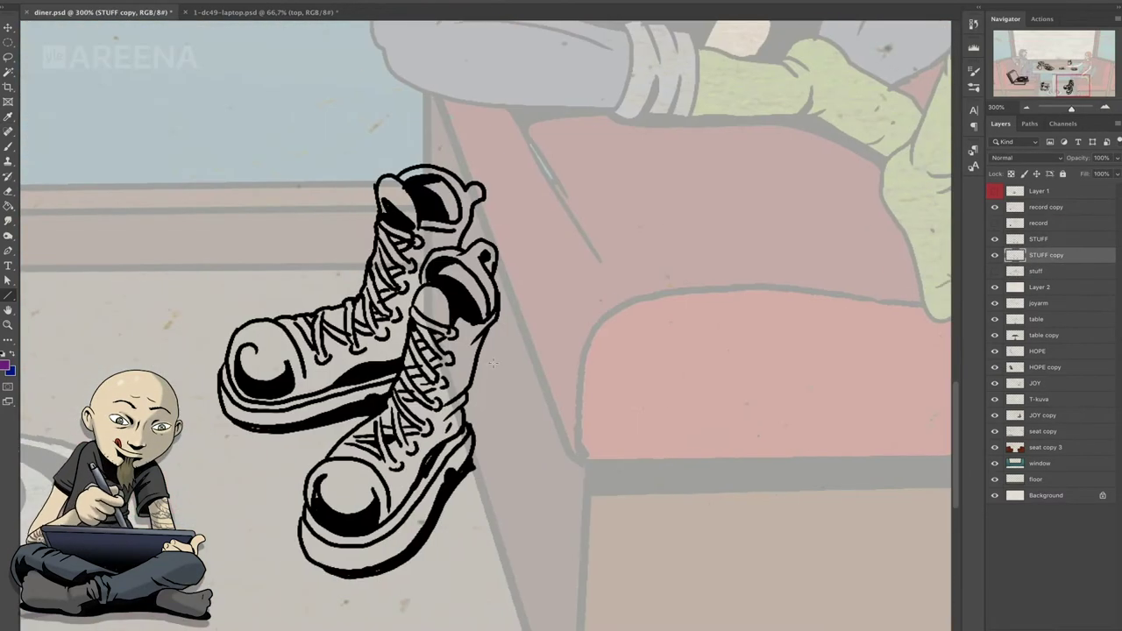
left_click(9, 205)
left_click(351, 491)
left_click(451, 359)
left_click(460, 271)
left_click(307, 342)
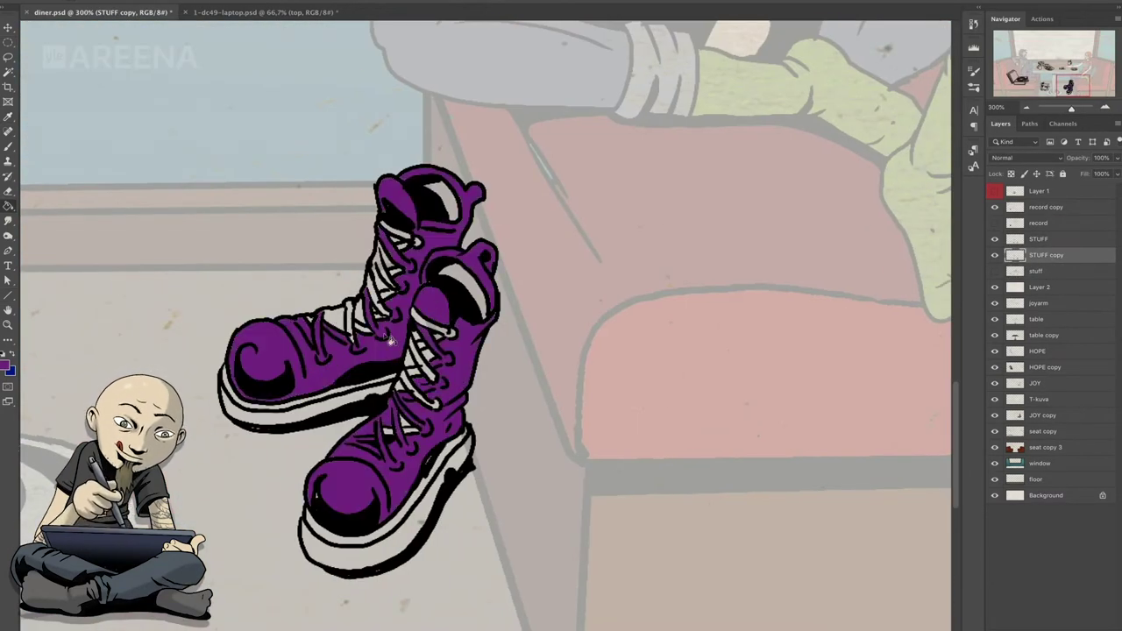
left_click(386, 267)
- Fill the boot sole bands grey and darker grey, and the boot openings dark grey
left_click(8, 367)
left_click(295, 536)
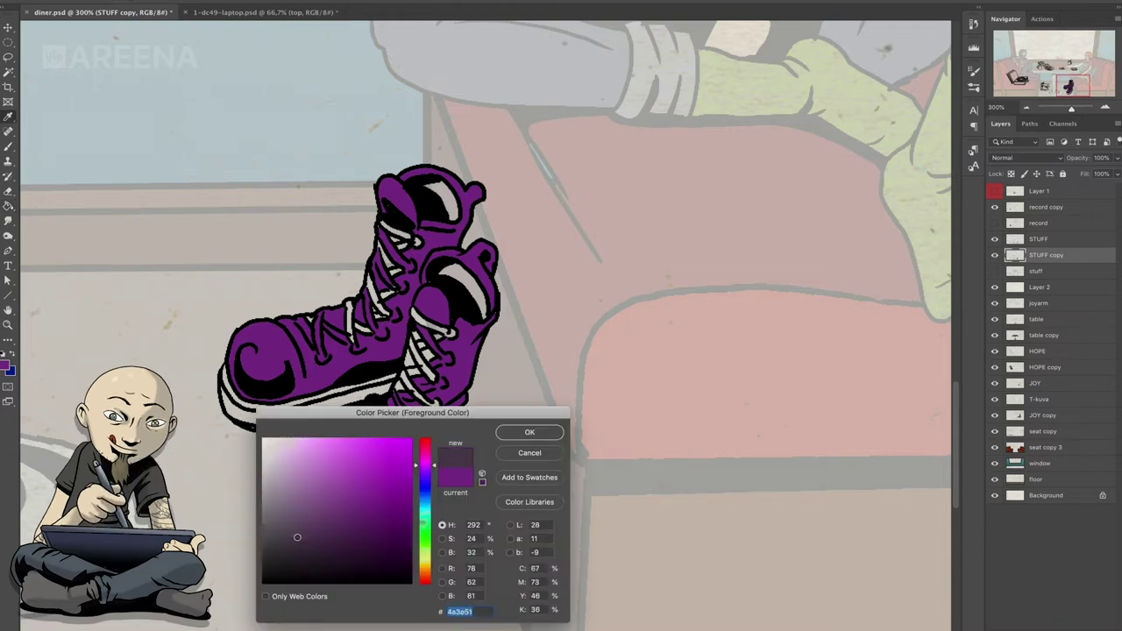
left_click(531, 427)
left_click(263, 394)
left_click(408, 519)
left_click(8, 367)
left_click(283, 535)
left_click(531, 429)
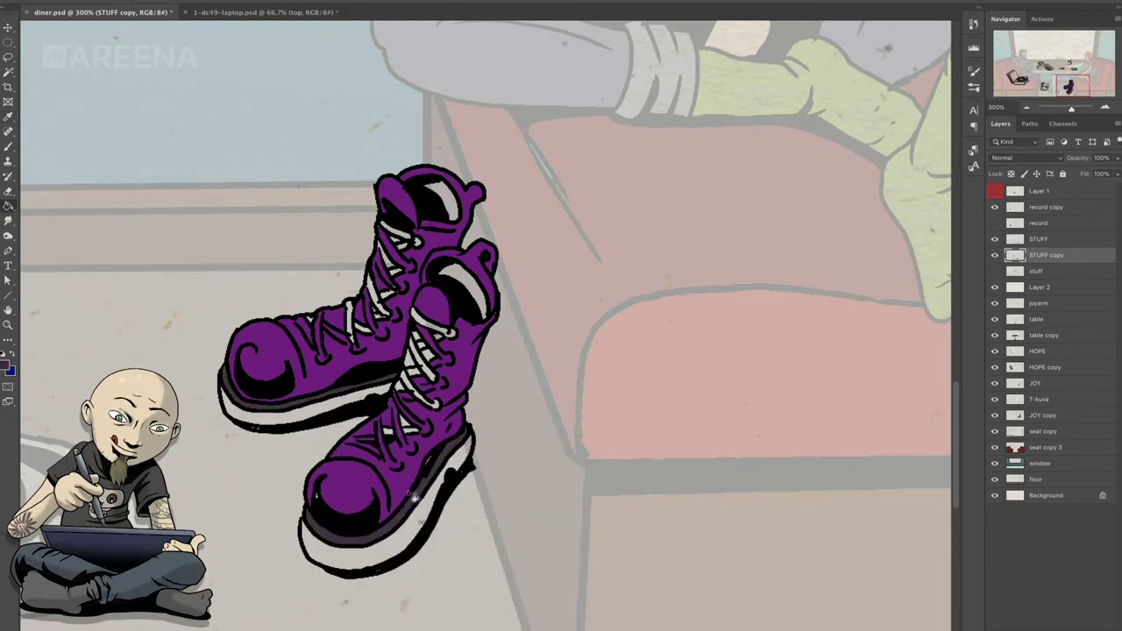
left_click(359, 561)
left_click(263, 414)
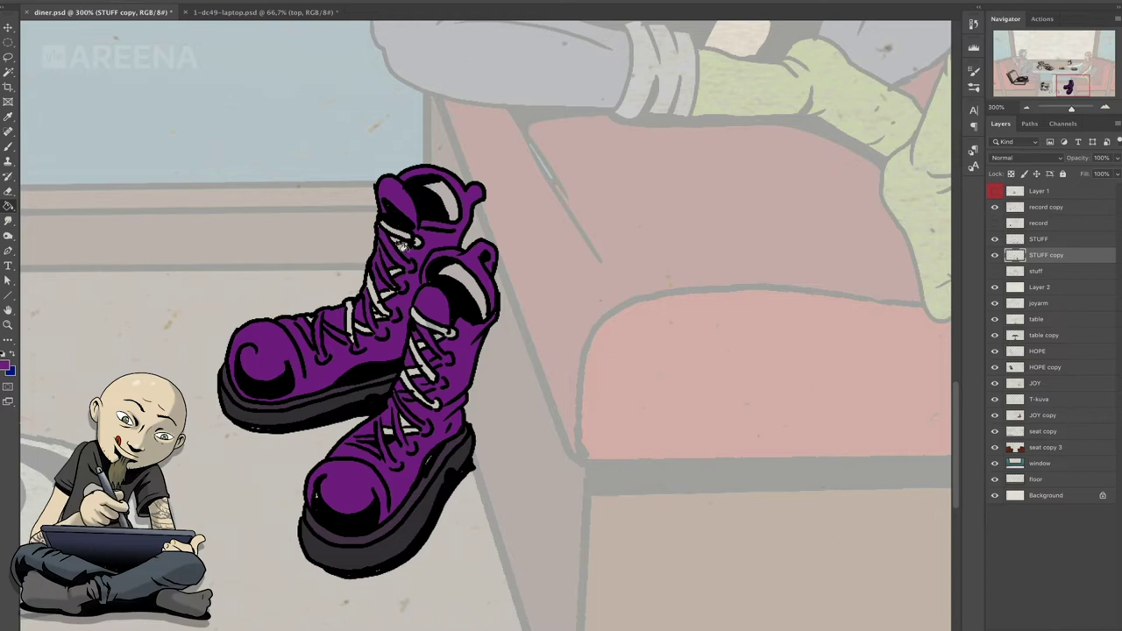
left_click(464, 294)
left_click(438, 200)
- Brush the boot laces and eyelets in bluish-grey, undoing a stray white stroke
key("b")
key("ctrl+plus")
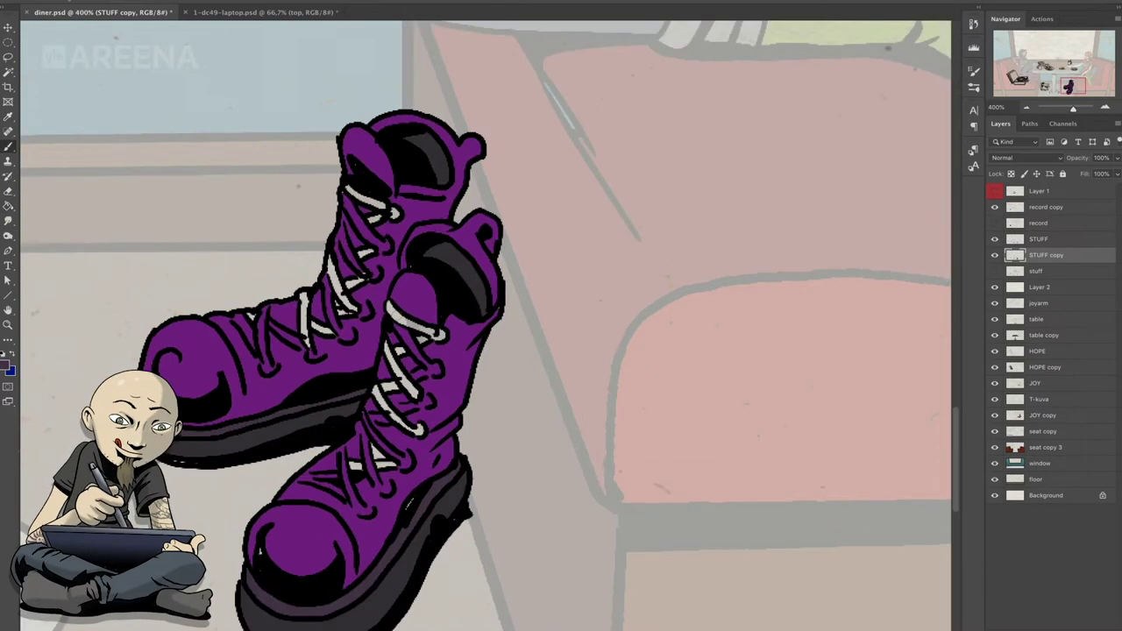
left_click(8, 367)
left_click(321, 520)
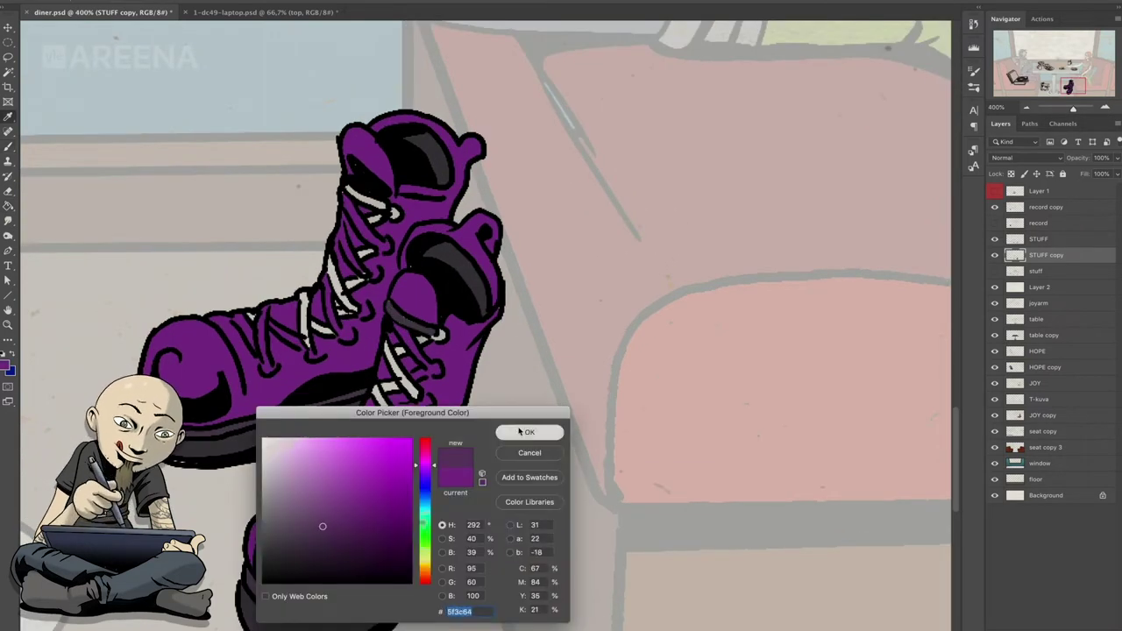
left_click(531, 429)
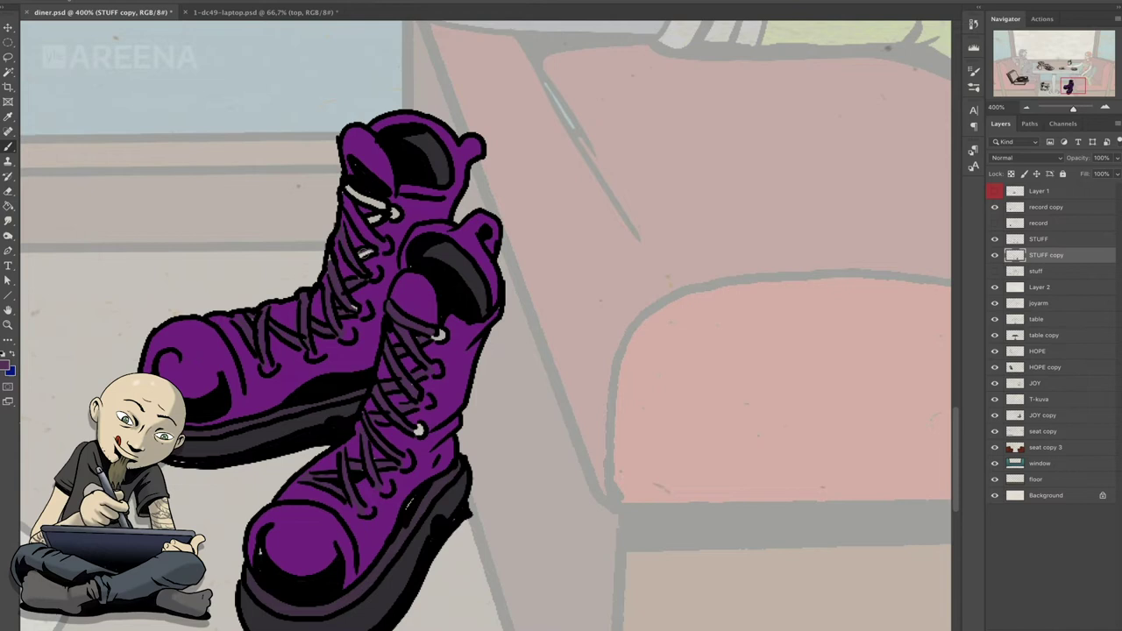
key("ctrl+z")
left_click(8, 367)
left_click(426, 491)
left_click(529, 433)
left_click(435, 369)
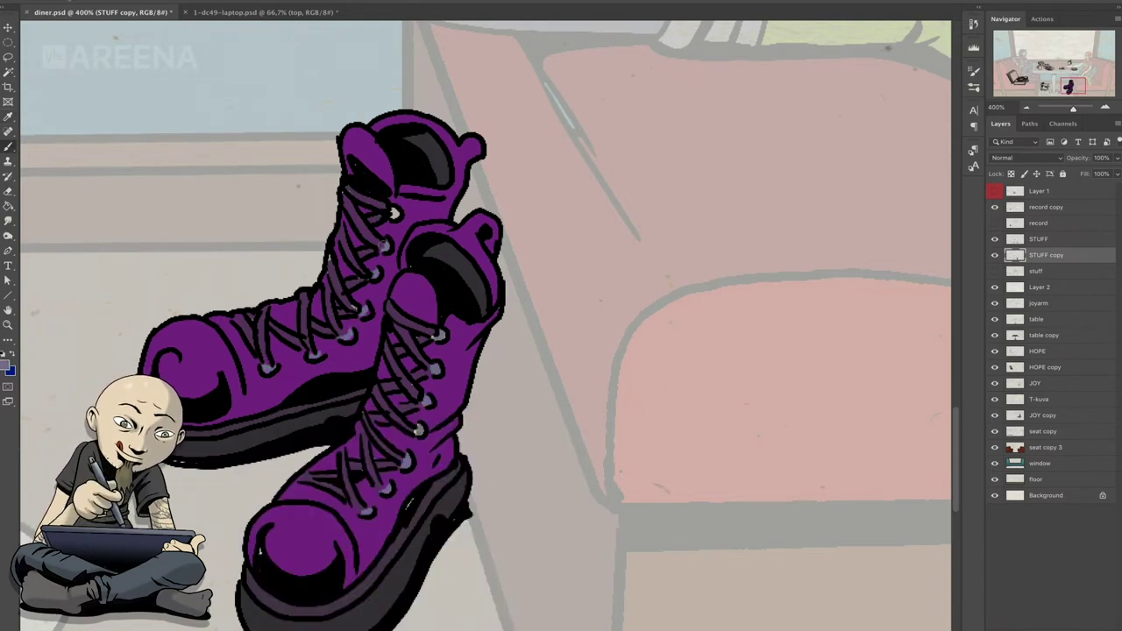
scroll(394, 213, "down", 3)
scroll(395, 213, "down", 3)
left_click(8, 367)
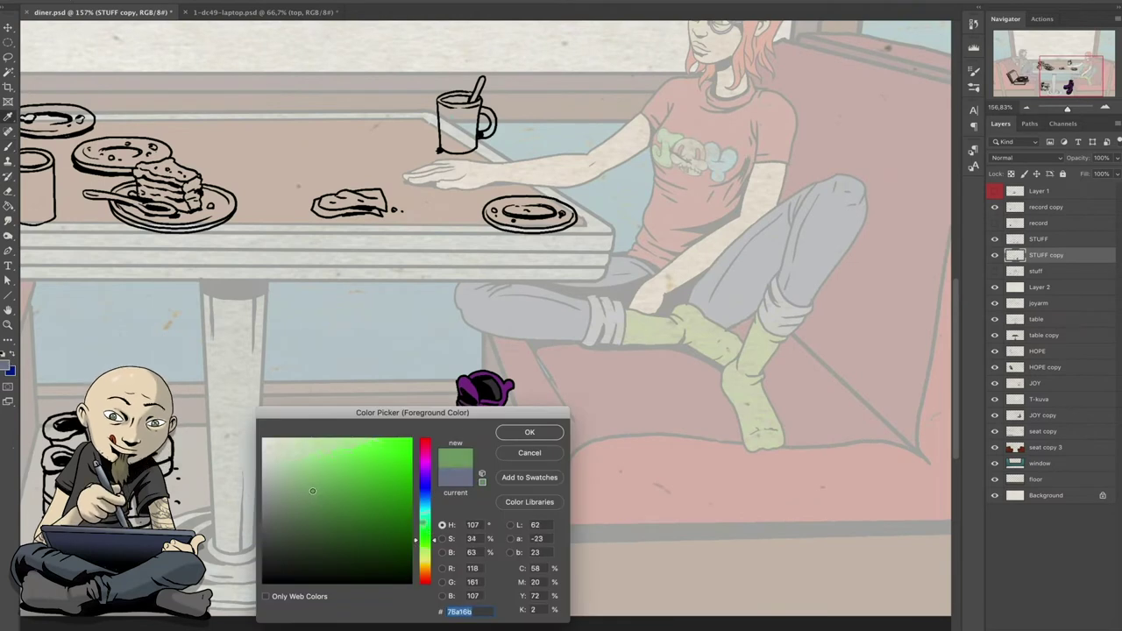
- Fill the right-hand plate green and the top-left plate light green
left_click(529, 432)
key("ctrl+plus")
key("g")
left_click(526, 272)
left_click(8, 367)
left_click(296, 473)
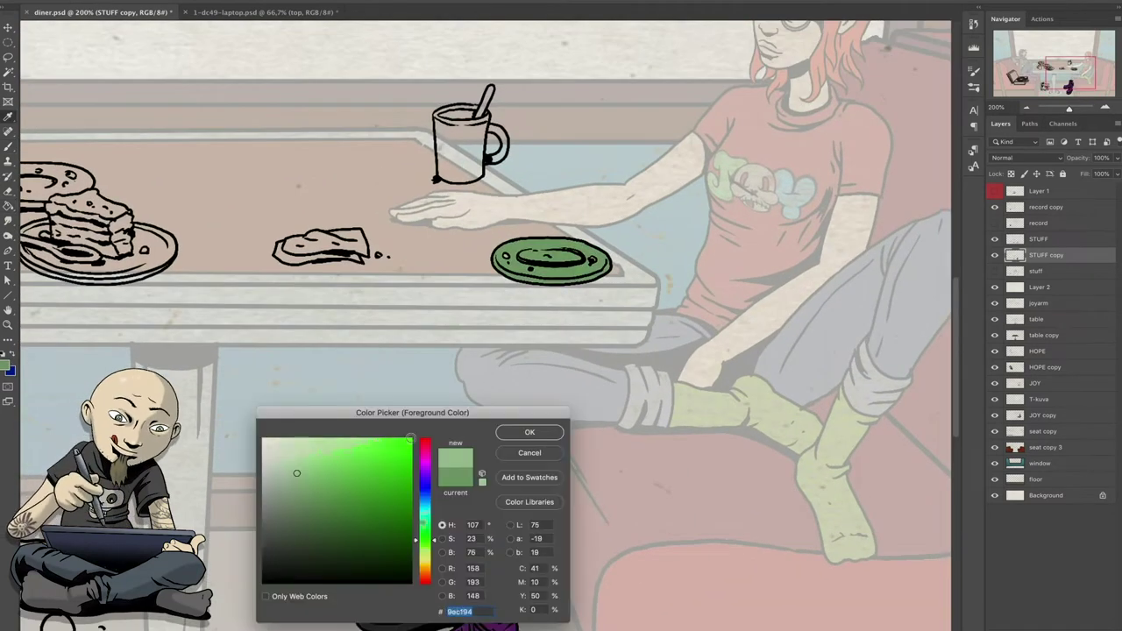
left_click(529, 432)
left_click_drag(301, 247, 564, 298)
left_click(198, 191)
- Fill the top-middle plate peach and the cake plate red
left_click(8, 367)
left_click(426, 574)
left_click(319, 458)
left_click(529, 432)
left_click(254, 237)
left_click(8, 368)
left_click(425, 577)
left_click(376, 467)
left_click(529, 432)
left_click(302, 280)
- Fill the napkin purple
left_click(8, 367)
left_click(426, 458)
left_click(330, 477)
left_click(529, 432)
left_click(559, 313)
- Colour both mugs brown and the coffee inside them dark brown
left_click(8, 367)
left_click(425, 575)
left_click(329, 537)
left_click(529, 432)
left_click(723, 193)
left_click(8, 367)
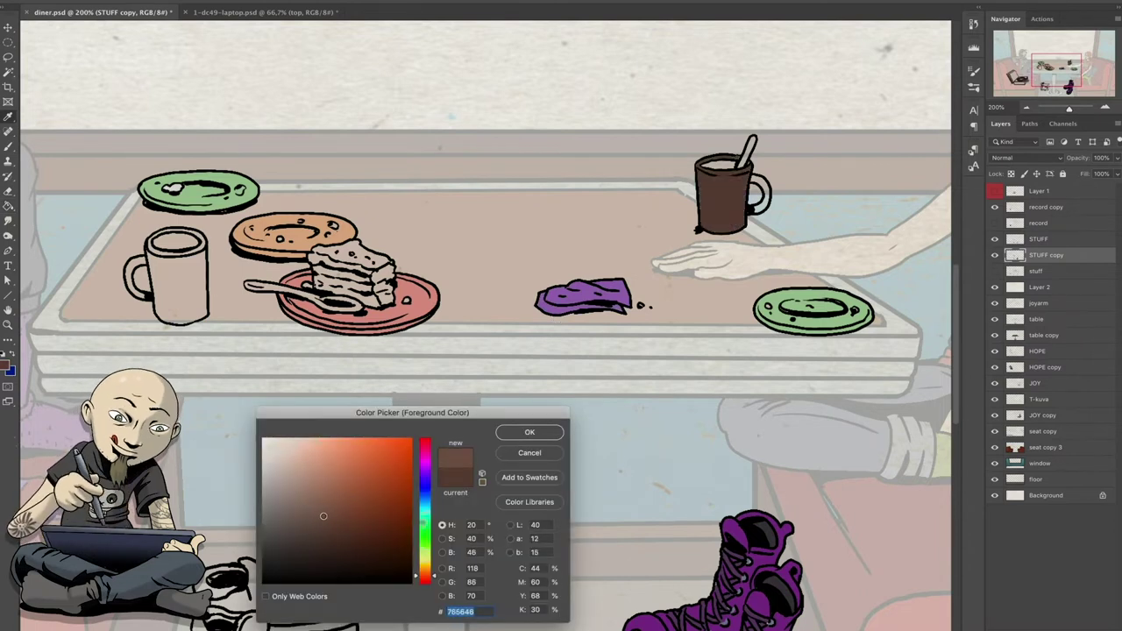
left_click(529, 432)
left_click(723, 193)
left_click(176, 280)
left_click(175, 241)
left_click(7, 368)
left_click(529, 432)
left_click(175, 242)
left_click(718, 165)
- Fill the spoon grey-teal
left_click(8, 368)
left_click(425, 498)
left_click(293, 495)
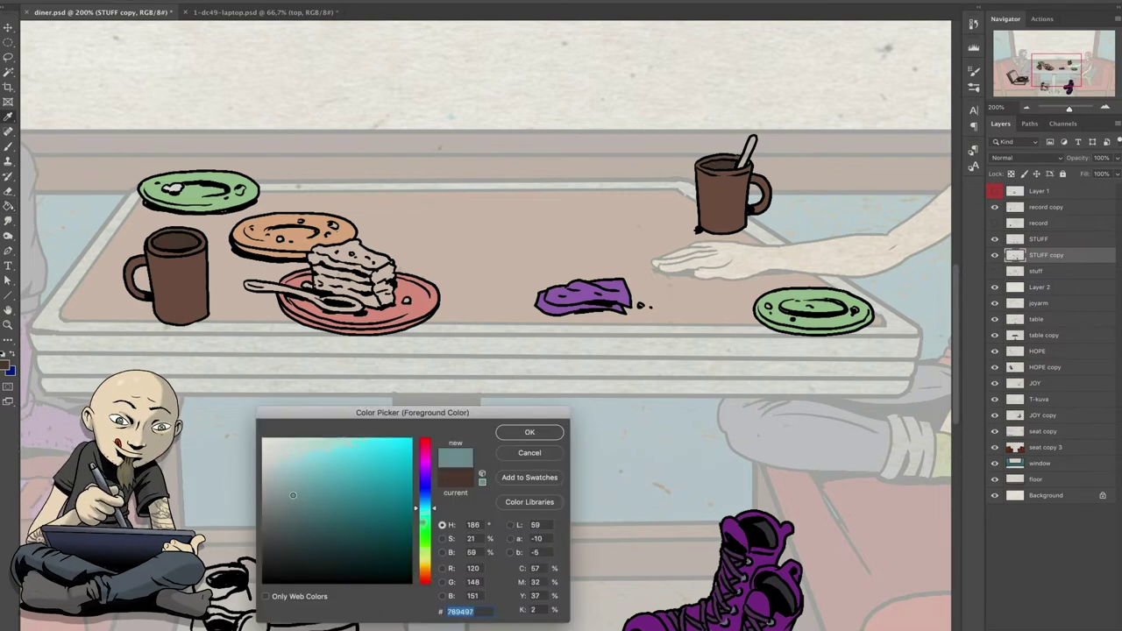
left_click(529, 432)
left_click(272, 286)
- Brush the cake's stripes dark red and its inner layers dark brown
left_click(8, 367)
left_click(425, 570)
left_click(362, 518)
left_click(529, 432)
scroll(390, 312, "up", 2)
left_click_drag(238, 248, 326, 264)
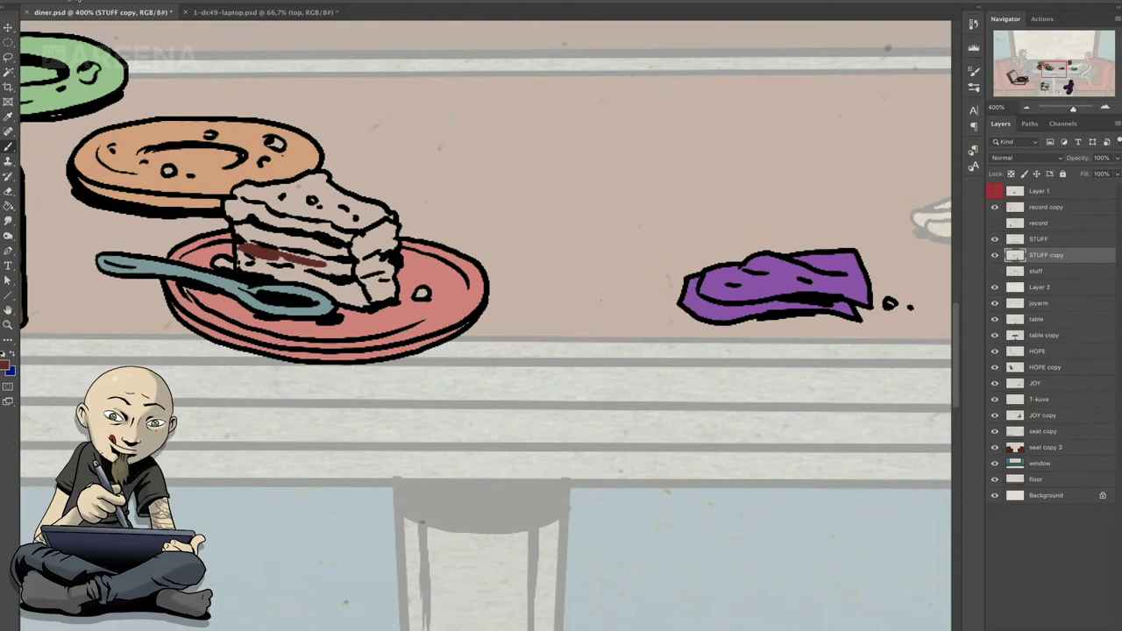
right_click(27, 27)
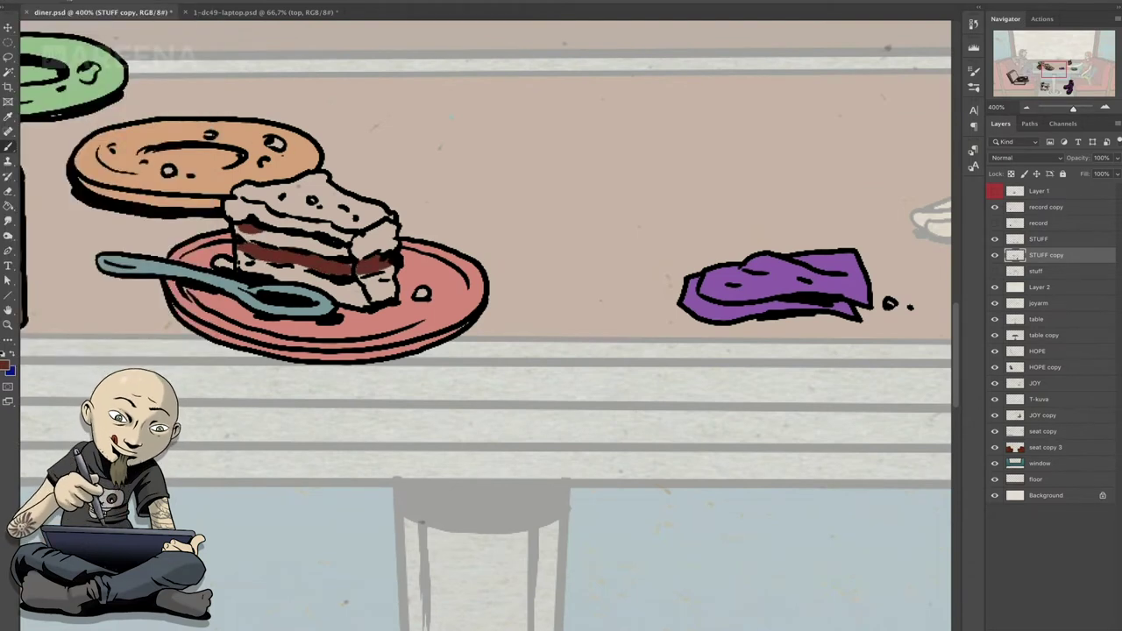
left_click_drag(355, 226, 394, 247)
left_click(6, 367)
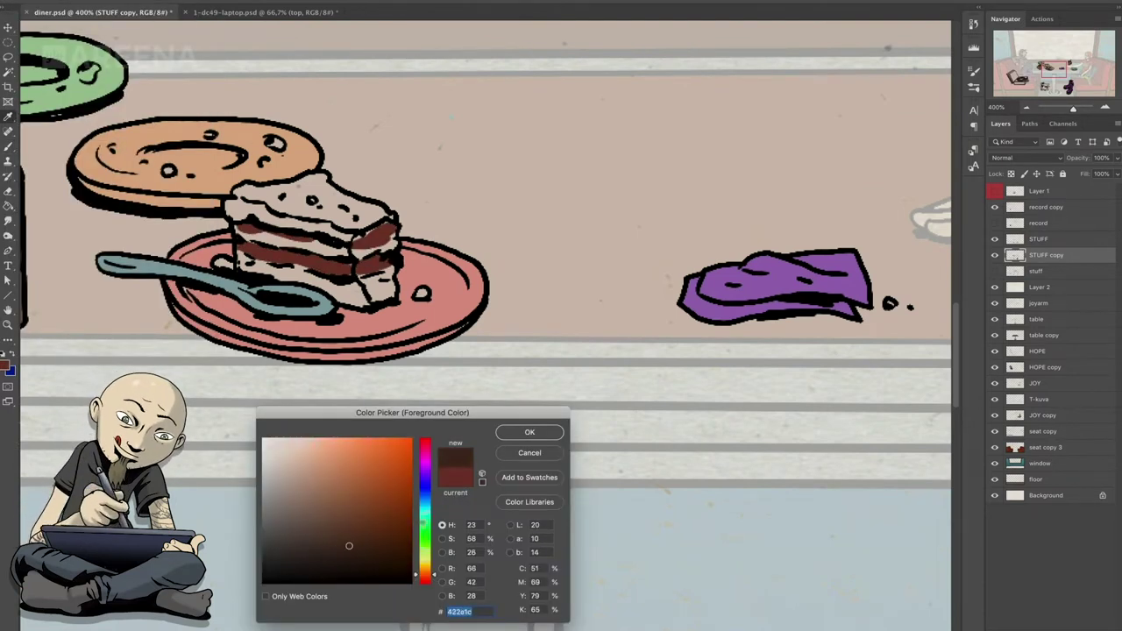
key("Return")
left_click_drag(236, 232, 347, 254)
left_click_drag(237, 262, 394, 254)
left_click_drag(316, 293, 395, 276)
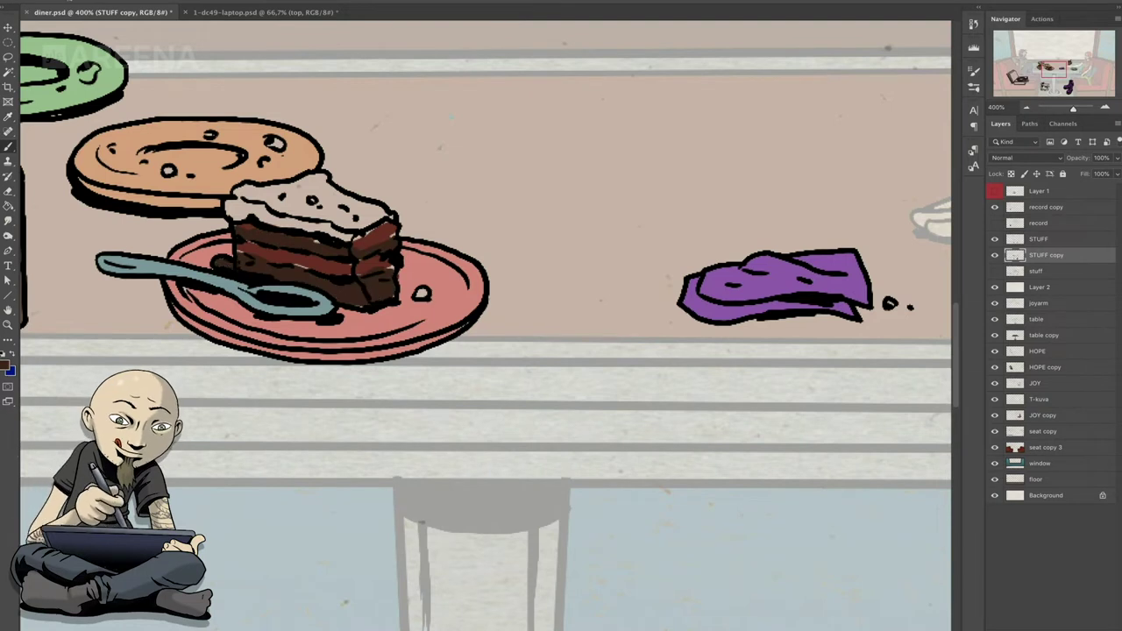
- Paint green icing across the whole cake top
left_click(6, 367)
left_click(426, 556)
left_click(303, 497)
key("Return")
mouse_move(233, 208)
left_mouse_down()
mouse_move(259, 194)
mouse_move(368, 229)
left_mouse_up()
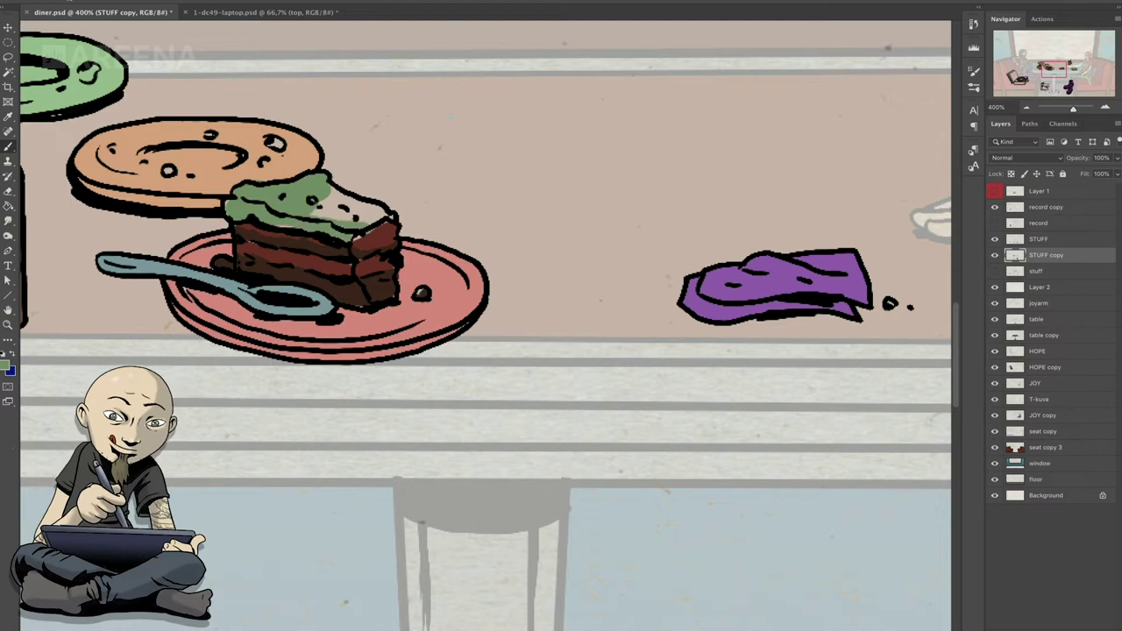
left_click_drag(311, 202, 386, 215)
- Set the foreground colour to tan and pan around the table items
left_click(6, 366)
left_click(426, 574)
left_click(315, 491)
key("Return")
scroll(486, 324, "left", 2)
scroll(485, 325, "right", 3)
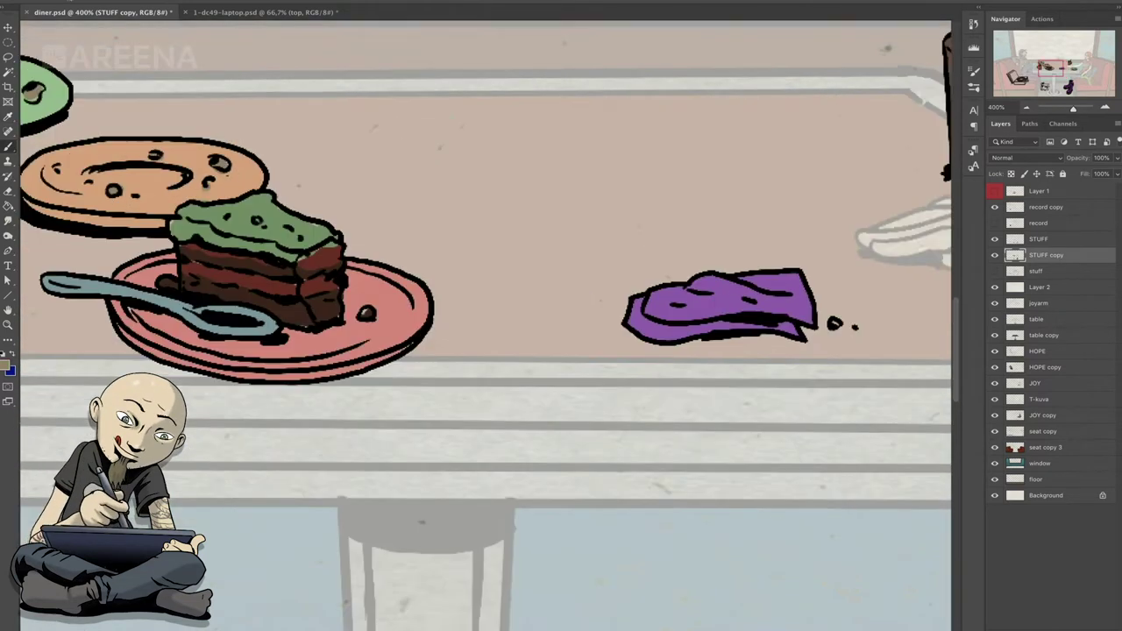
scroll(485, 325, "right", 5)
scroll(485, 324, "down", 3)
scroll(485, 324, "left", 5)
scroll(485, 324, "down", 5)
left_click(6, 366)
- Pick a muted red-brown in the Color Picker for the sneakers
left_click(426, 576)
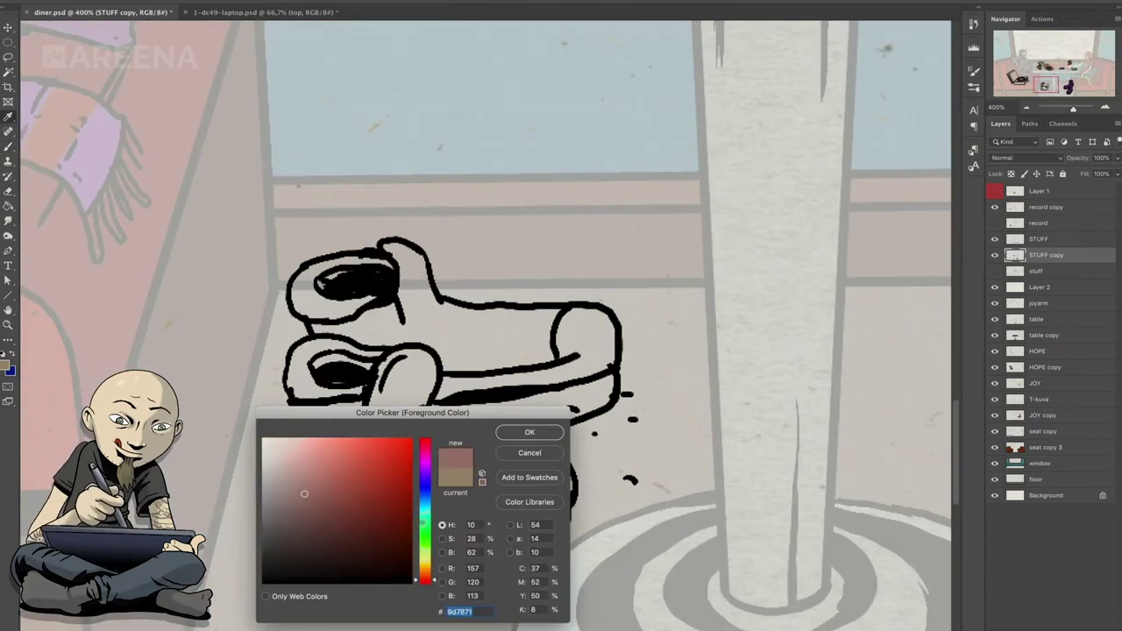
left_click(376, 506)
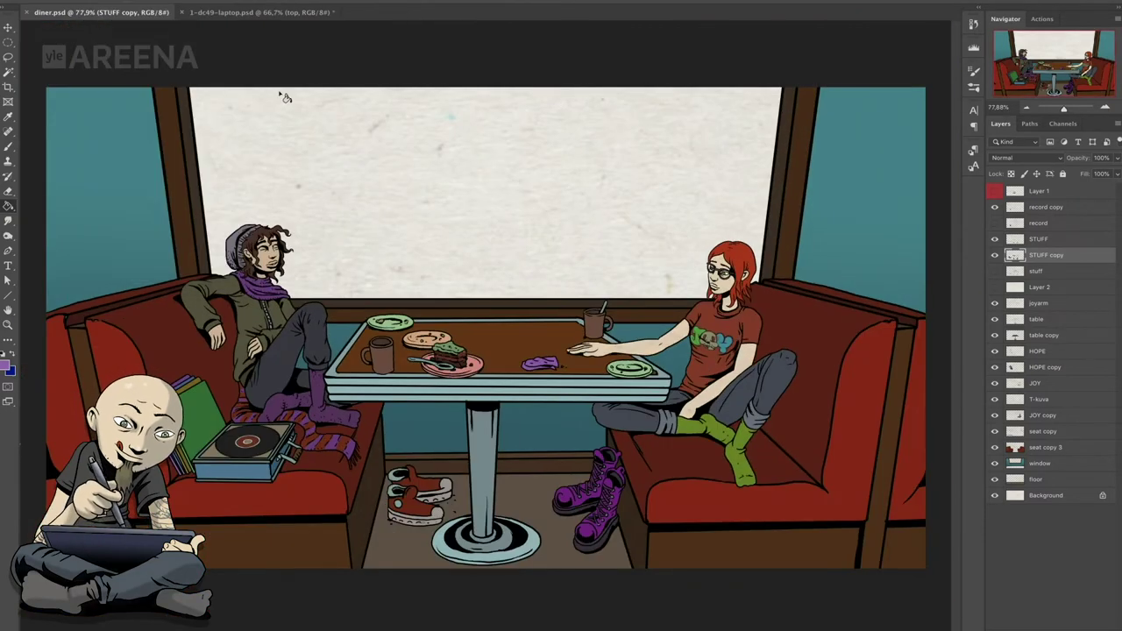
- Bring the laptop layers into the diner scene, hide the screen, and shrink the laptop onto the table
left_click(282, 12)
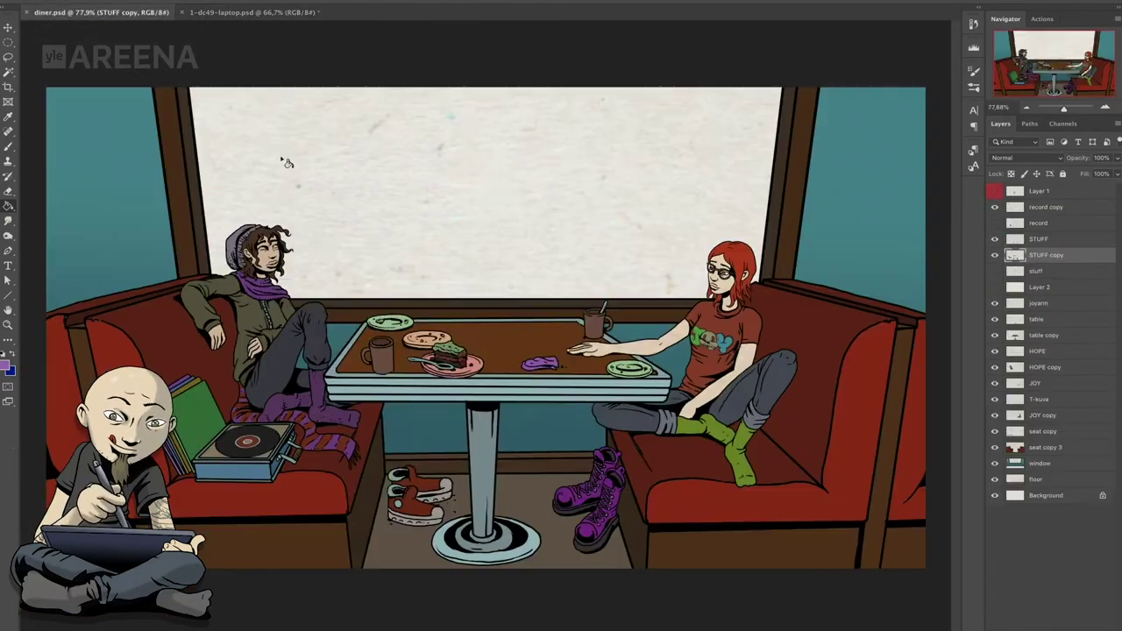
left_click_drag(1055, 296, 1042, 287)
left_click_drag(994, 255, 994, 271)
left_click(1038, 287)
key("ctrl+t")
left_click_drag(644, 430, 526, 491)
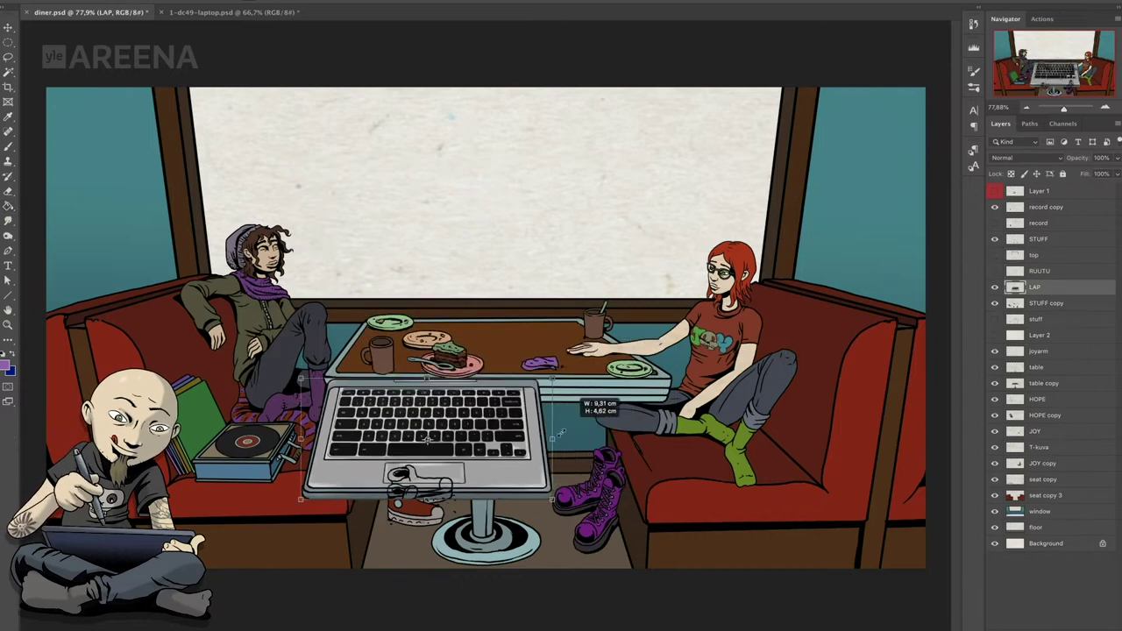
mouse_move(537, 277)
left_mouse_down()
mouse_move(521, 323)
mouse_move(543, 323)
left_mouse_up()
key("ctrl+plus")
key("ctrl+plus")
key("ctrl+plus")
- Distort the laptop base so it lies flat in the table's perspective
right_click(619, 318)
left_click(661, 354)
left_click_drag(661, 355, 562, 301)
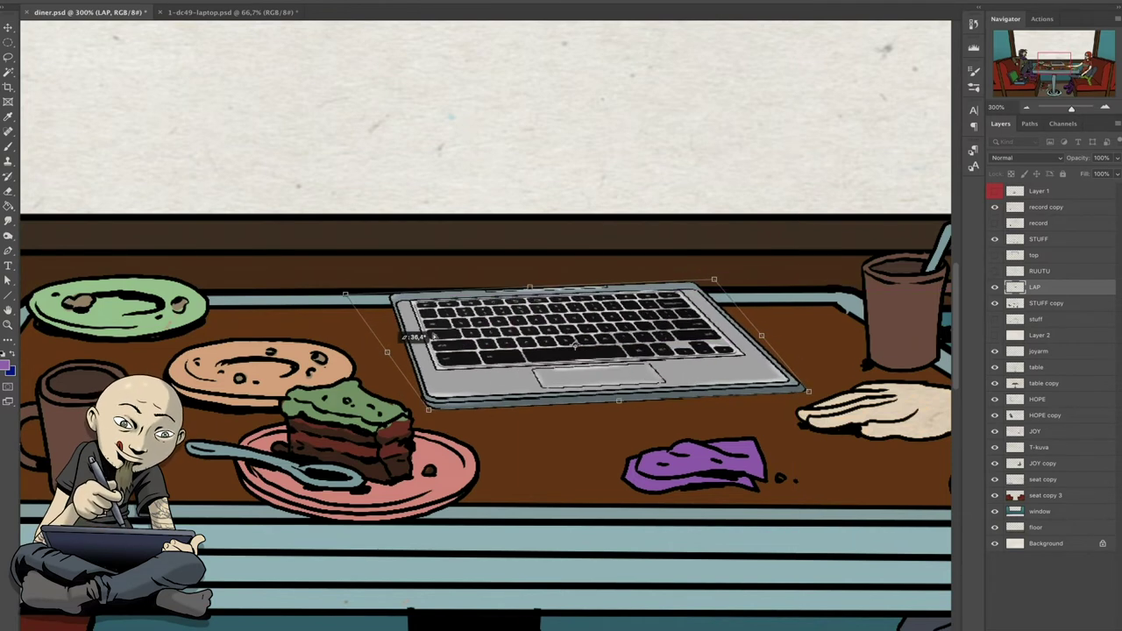
left_click_drag(562, 302, 532, 291)
key("Return")
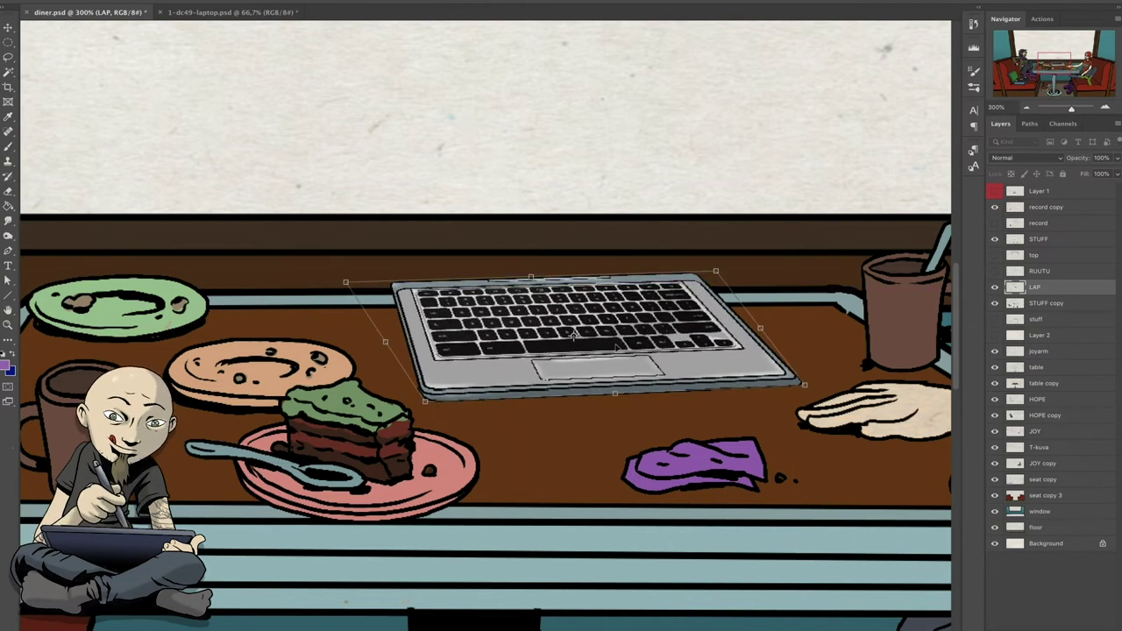
- Select the laptop's bottom edge and draw dark lines along its lower edges
left_click(8, 56)
left_click(41, 69)
key("ctrl+plus")
left_click(299, 355)
left_click(807, 358)
left_click(281, 350)
left_click(9, 367)
key("Return")
left_click_drag(299, 363, 789, 340)
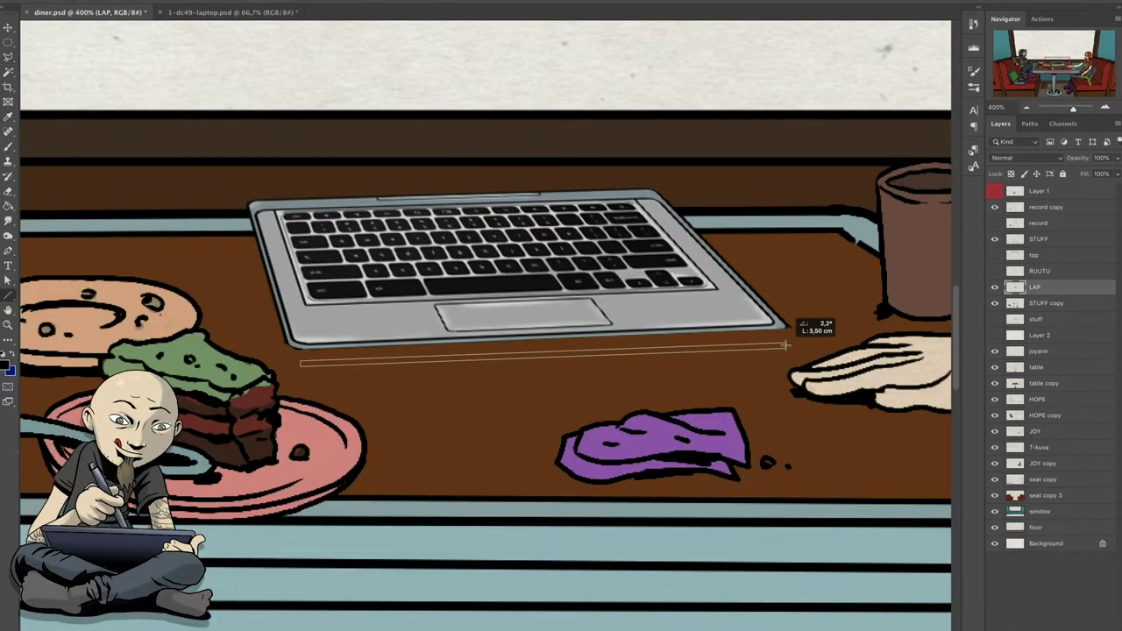
left_click_drag(246, 231, 280, 361)
- Merge the edge shapes into the laptop layer and Paint Bucket-fill the bottom band grey
left_click(1049, 335, "shift")
key("ctrl+e")
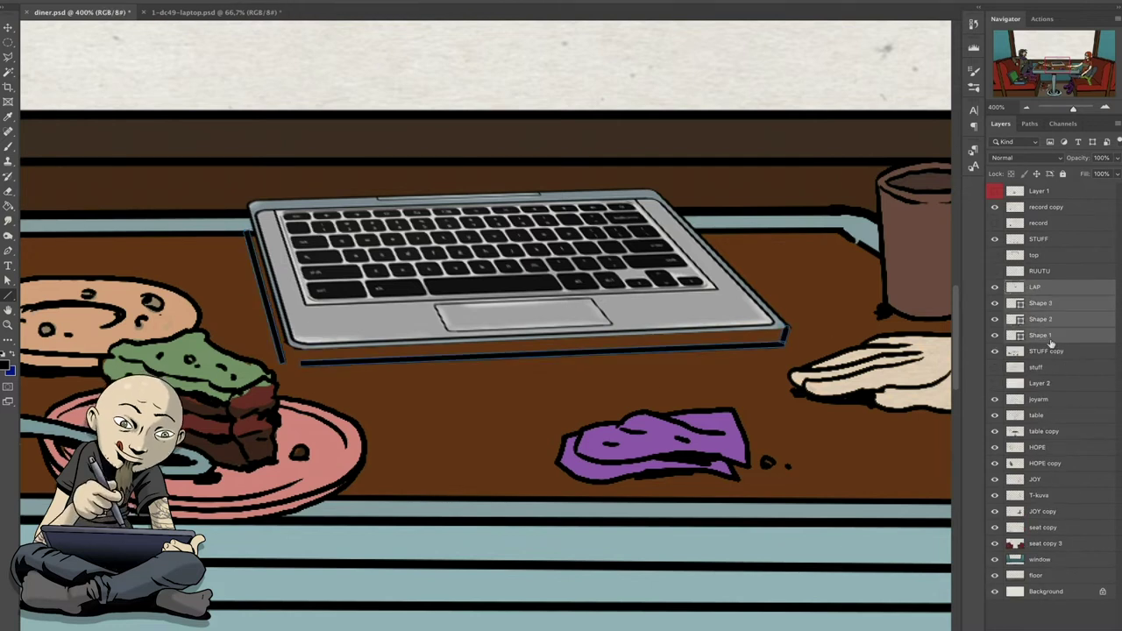
right_click(124, 14)
key("Return")
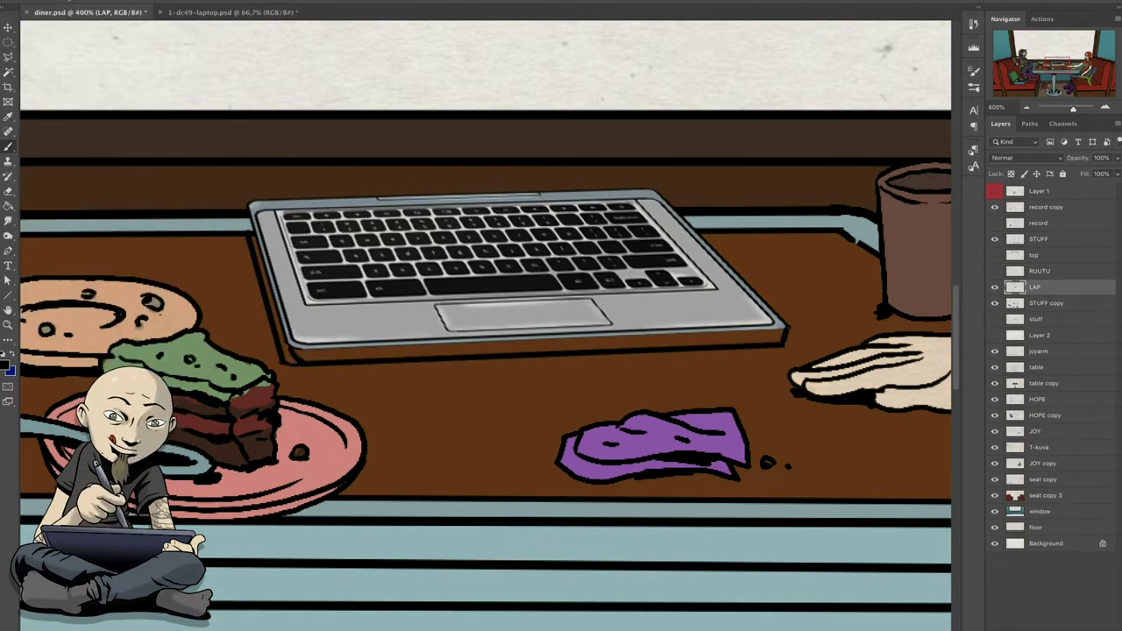
left_click(8, 368)
key("Return")
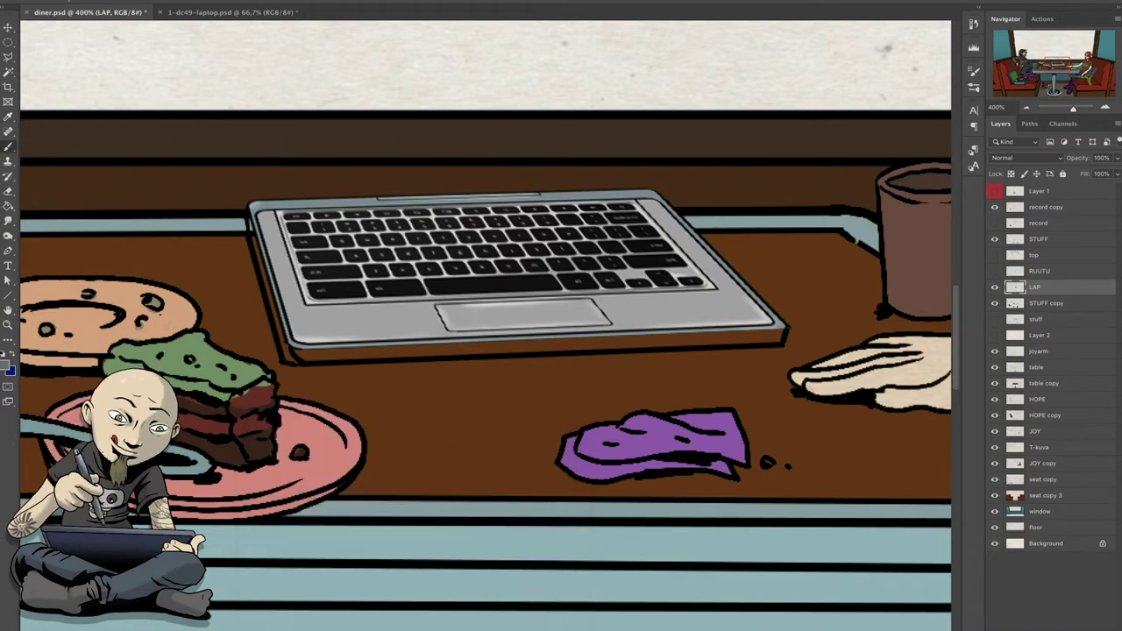
key("g")
left_click(526, 354)
- Show and select the laptop lid outline layer
scroll(517, 329, "down", 5)
scroll(380, 298, "down", 2)
left_click(994, 254)
left_click(1043, 254)
- Shrink the lid outline to screen size and place it above the keyboard
scroll(850, 162, "down", 2)
key("ctrl+t")
left_click_drag(750, 280, 655, 251)
left_click_drag(105, 20, 275, 95)
left_click_drag(671, 95, 535, 155)
left_click_drag(275, 155, 357, 183)
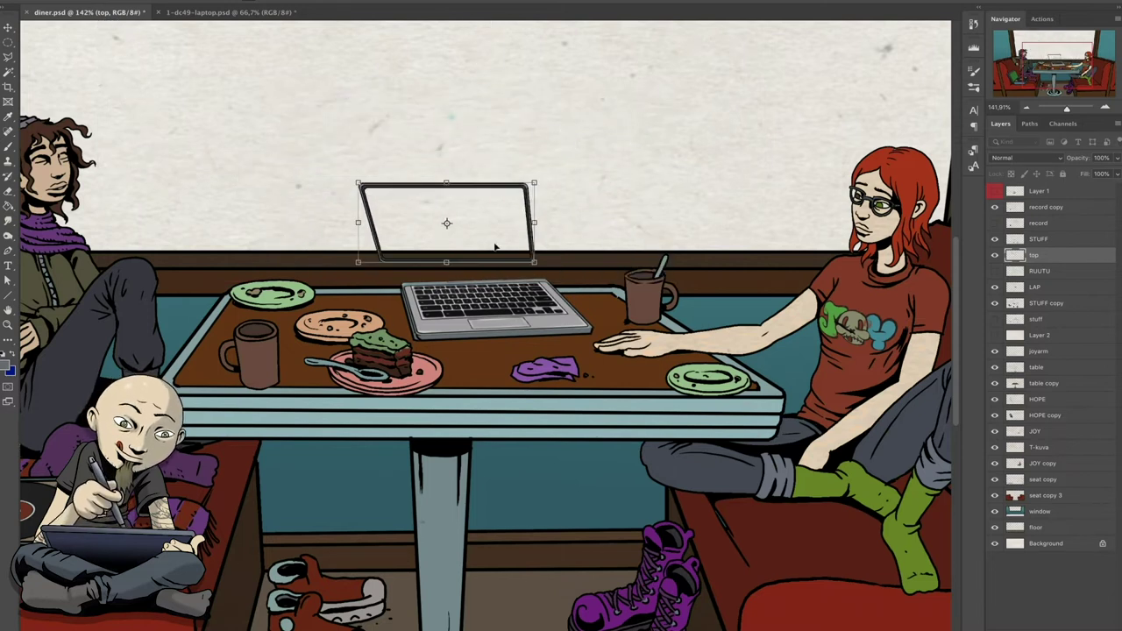
left_click_drag(498, 247, 516, 253)
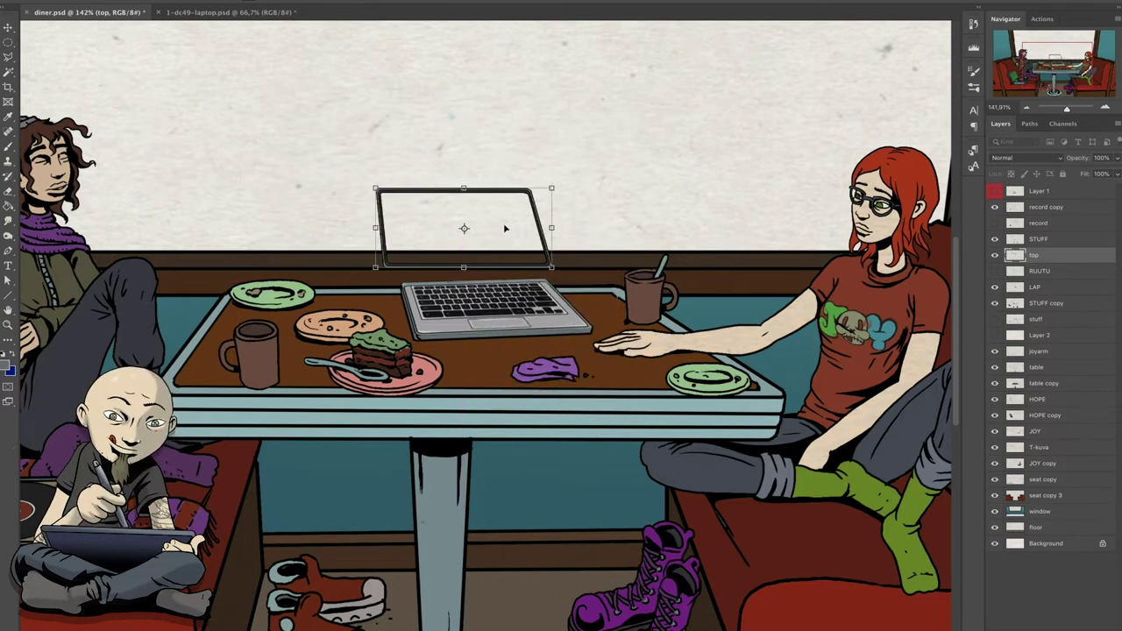
- Skew the lid to match the keyboard slant and move its layer one step lower
key("ctrl+plus")
key("ctrl+plus")
right_click(529, 181)
left_click(550, 220)
left_click_drag(298, 226, 301, 232)
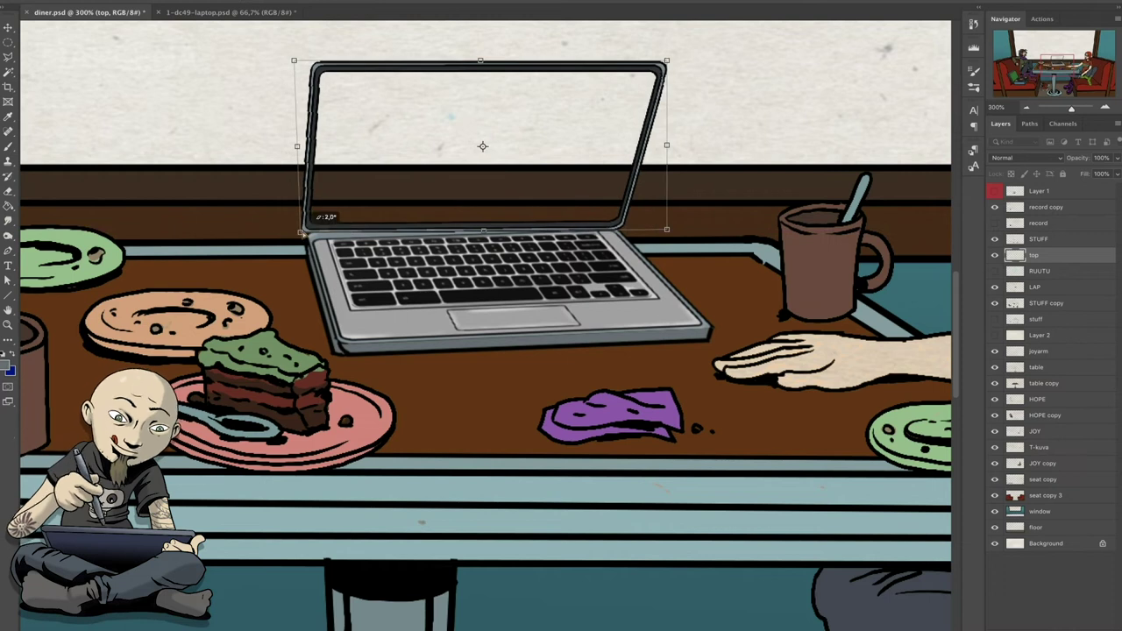
left_click_drag(480, 61, 445, 50)
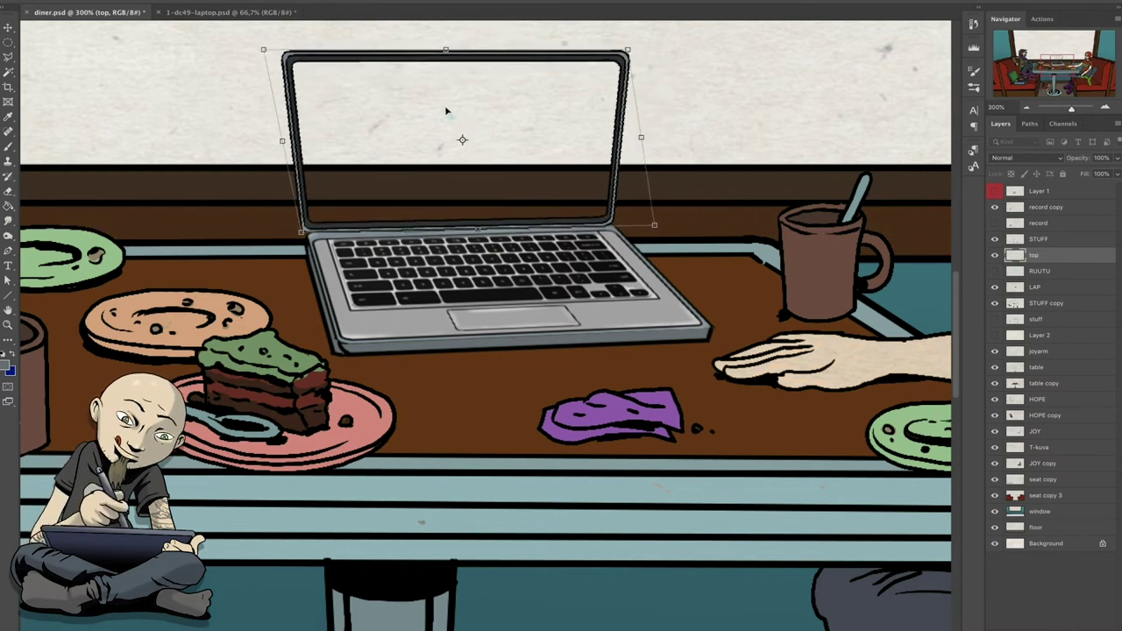
key("Return")
scroll(487, 325, "down", 2)
left_click_drag(1046, 259, 1024, 279)
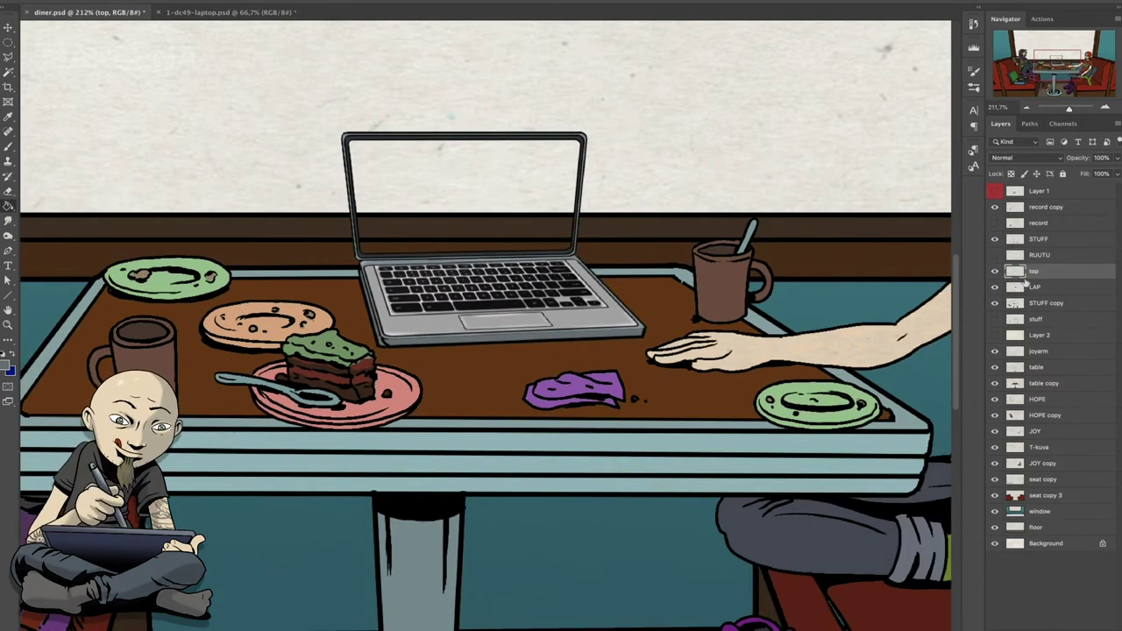
- Fill the screen area light blue on a new layer named 'ruutu'
left_click(1014, 271, "ctrl")
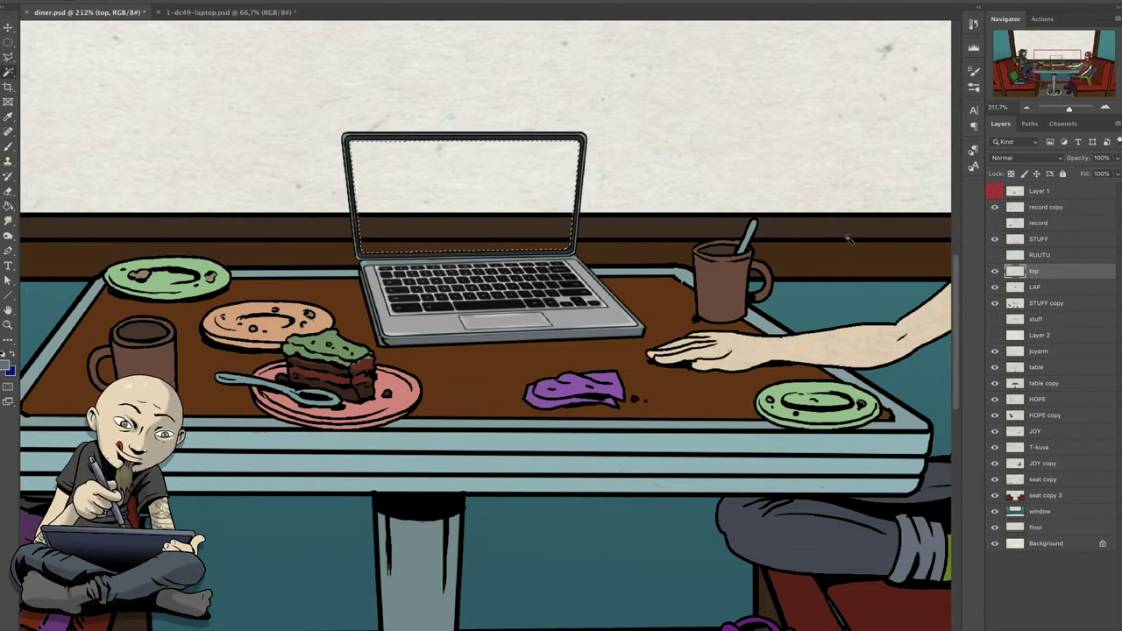
key("ctrl+alt+shift+n")
left_click(7, 367)
left_click(528, 430)
key("alt+BackSpace")
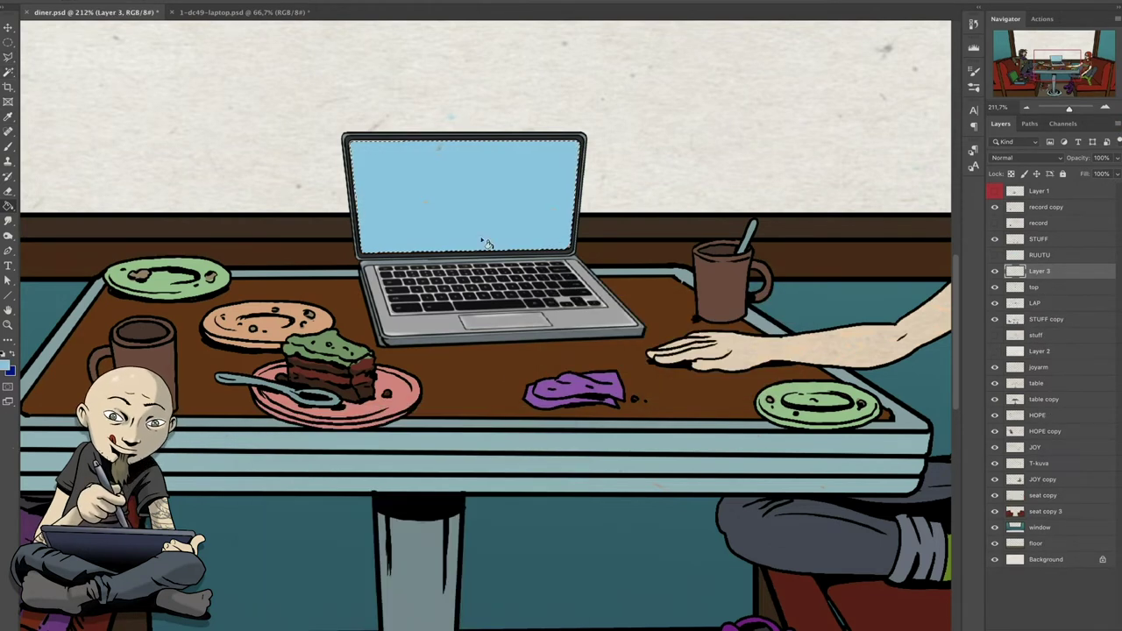
double_click(1038, 287)
type("ruutu")
key("Return")
key("ctrl+d")
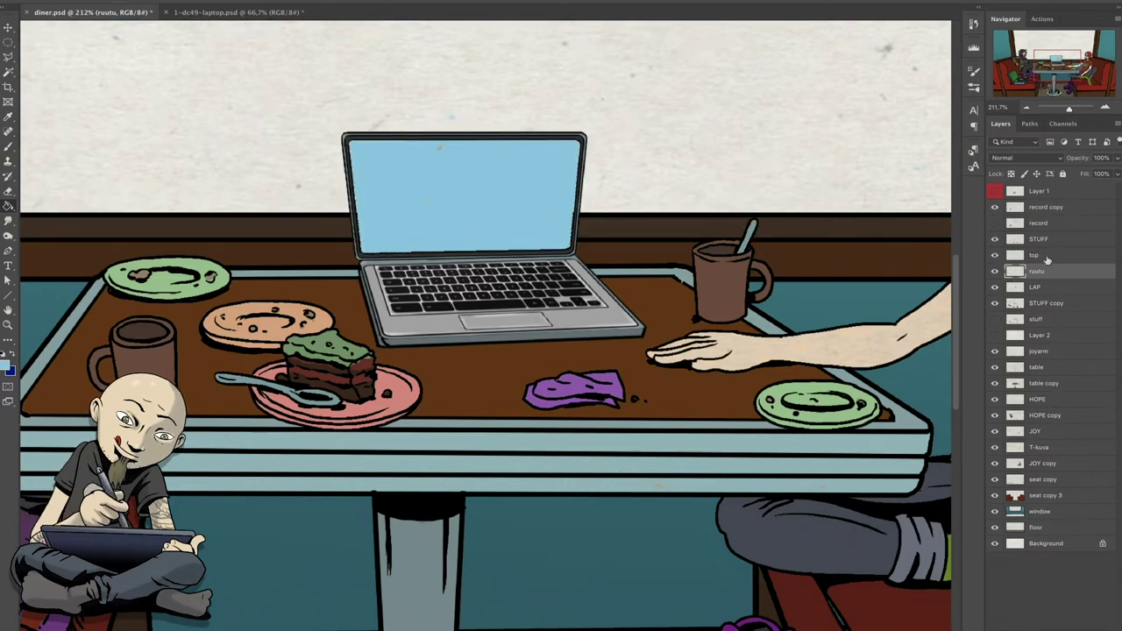
left_click(1045, 255)
scroll(476, 176, "down", 4)
scroll(636, 317, "down", 2)
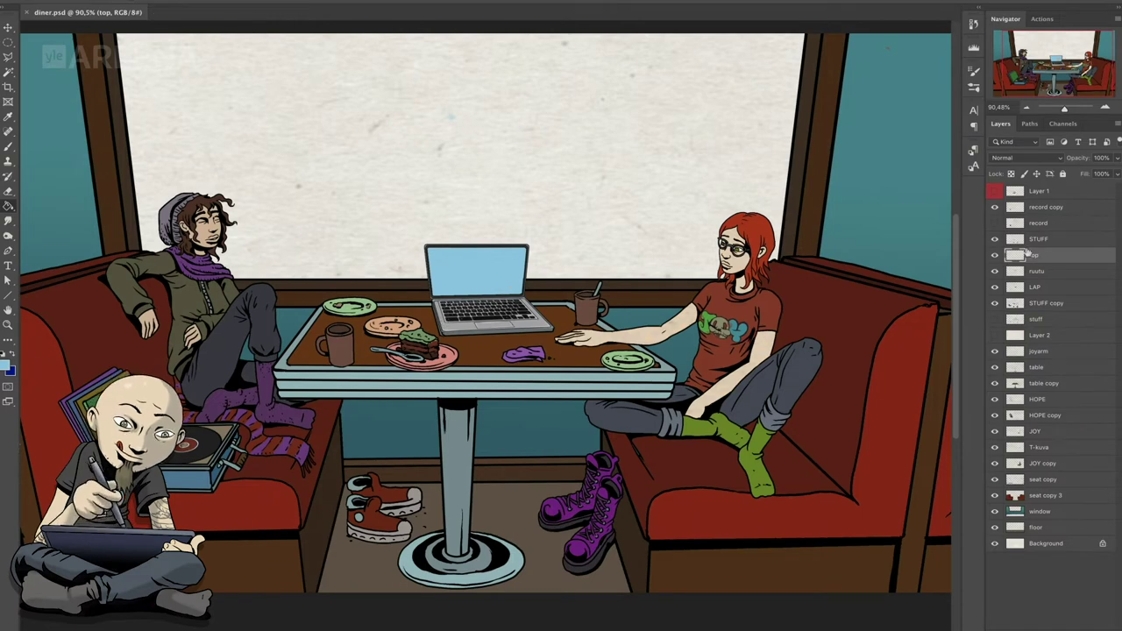
- Fade the artwork and brush-sketch a hoodie draped over the booth back on the stuff layer
key("3")
left_click(1036, 320)
key("b")
right_click(112, 12)
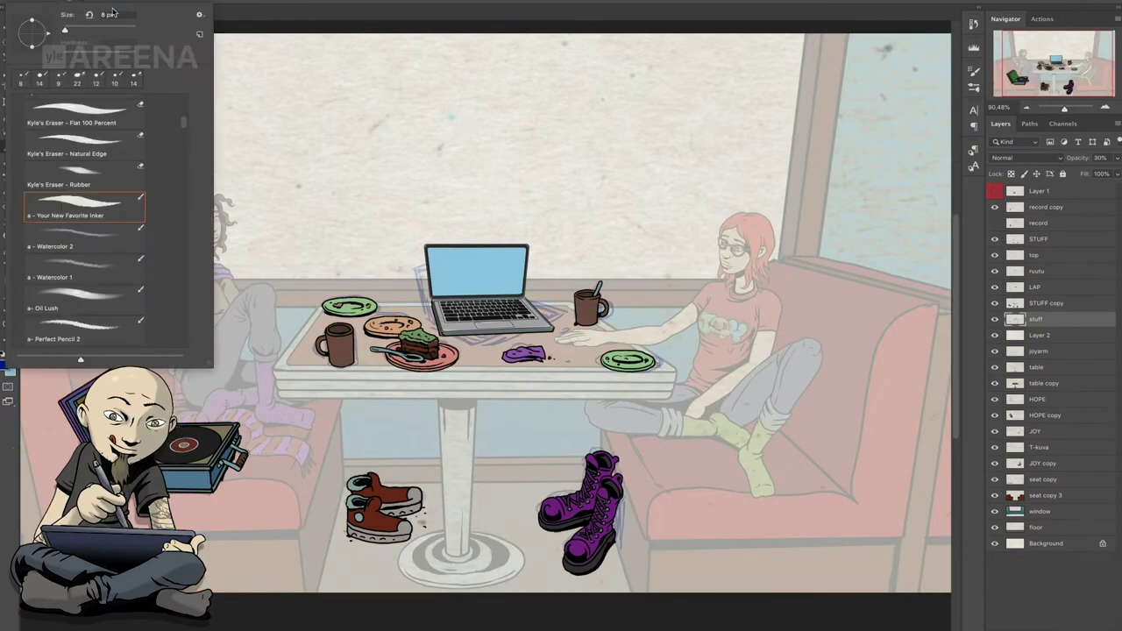
key("Escape")
scroll(876, 360, "up", 2)
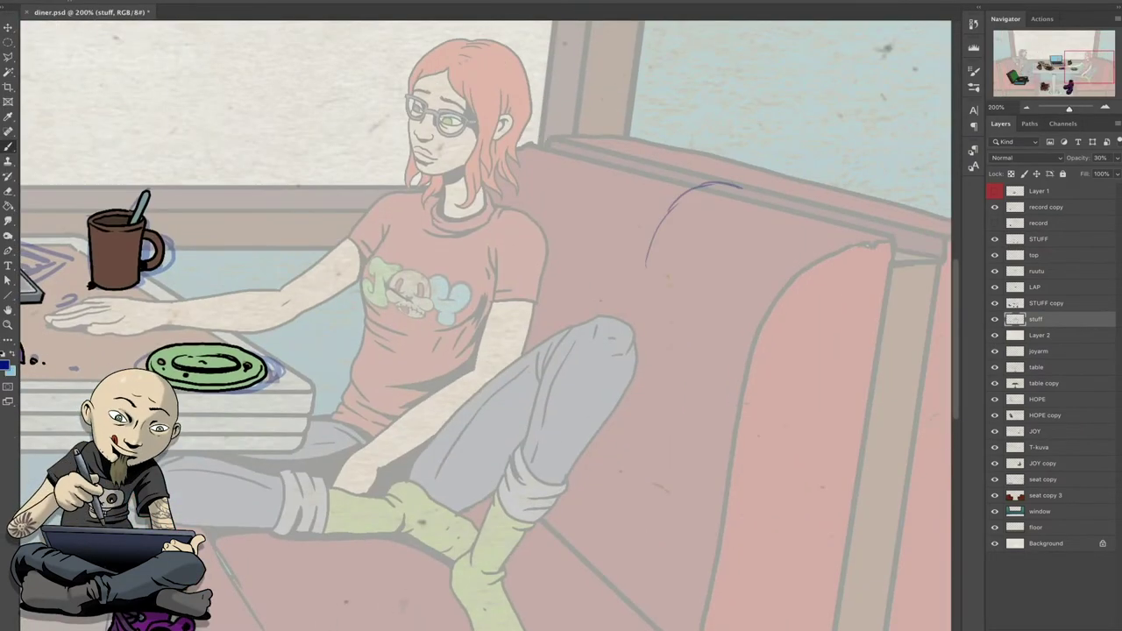
left_click_drag(840, 230, 767, 180)
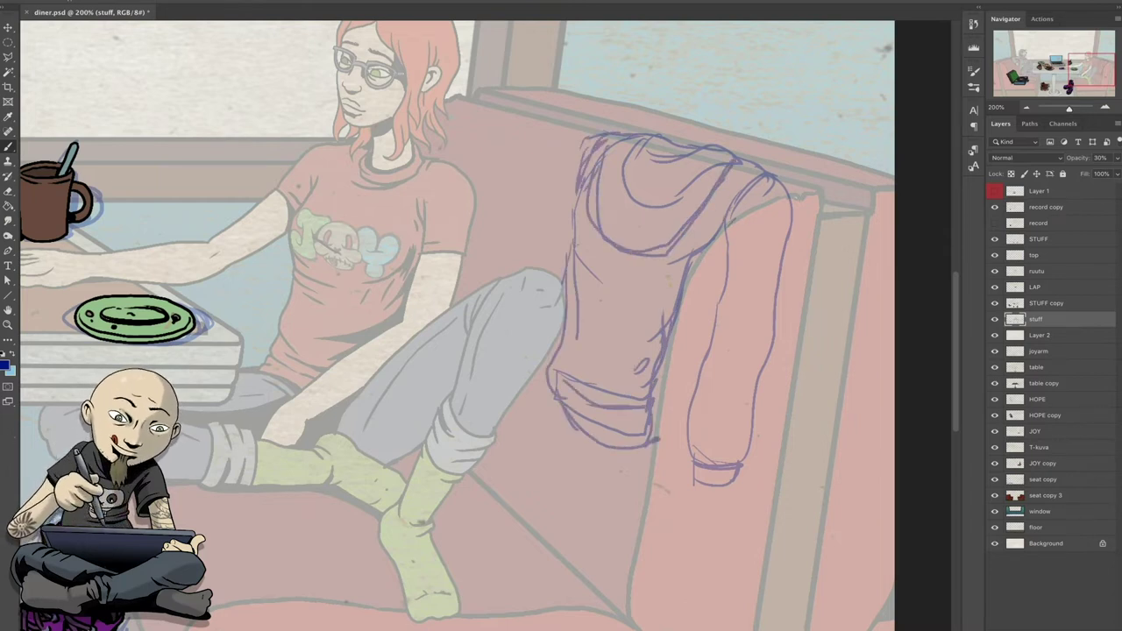
- Move STUFF copy beneath STUFF and set black for inking
key("ctrl+0")
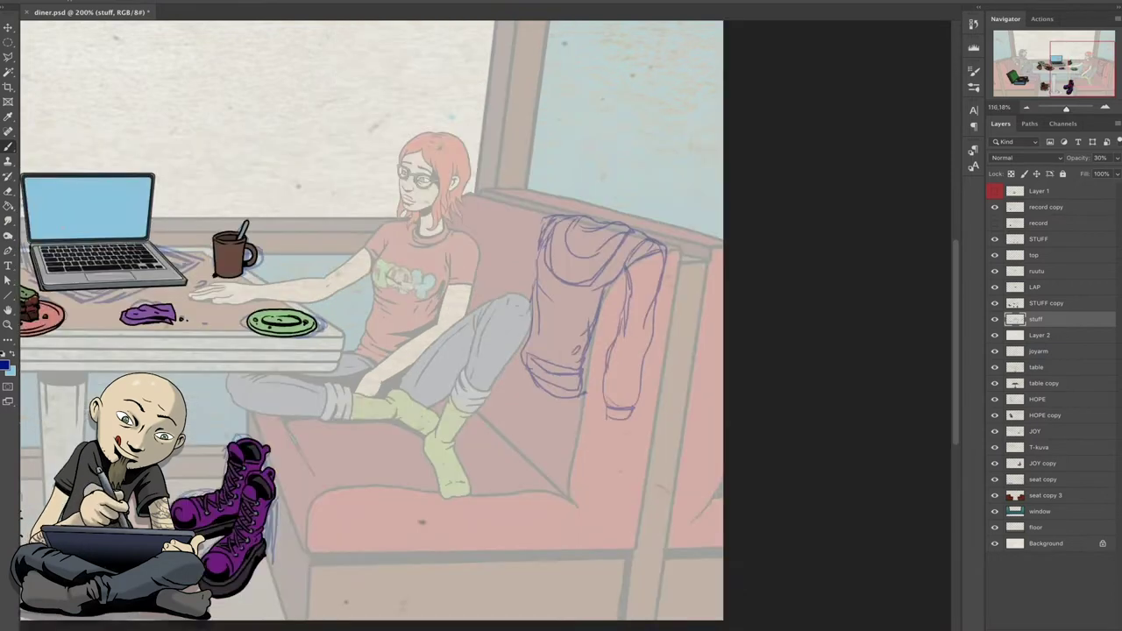
scroll(491, 324, "up", 3)
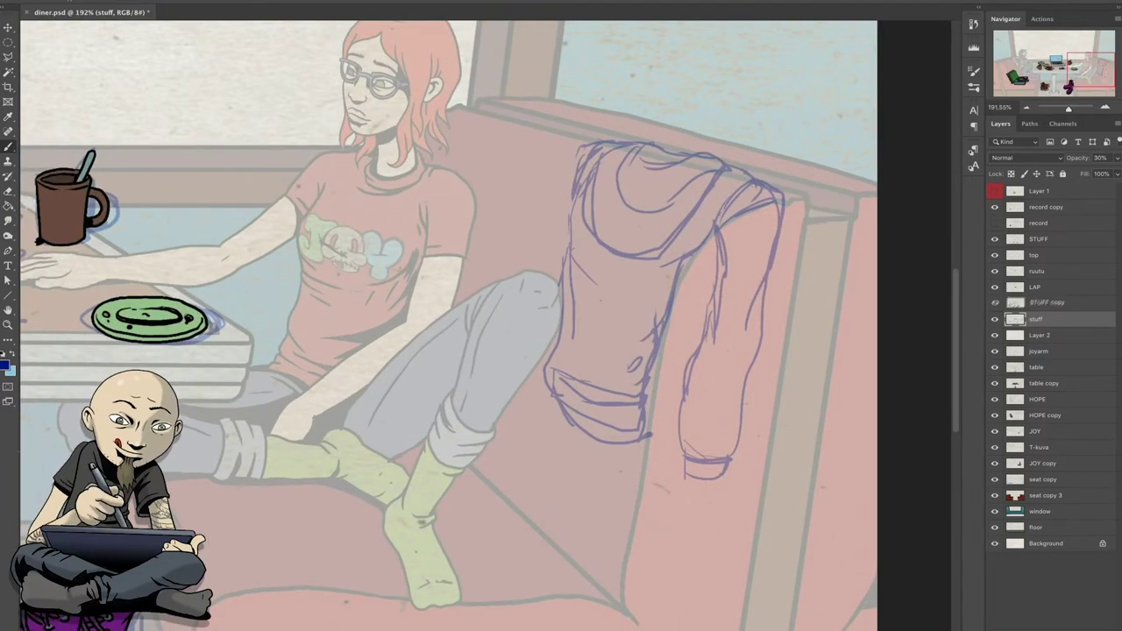
left_click_drag(1043, 301, 1043, 247)
left_click(6, 366)
key("Escape")
- Ink the hood's outline, opening and solid black inner shadow
right_click(27, 27)
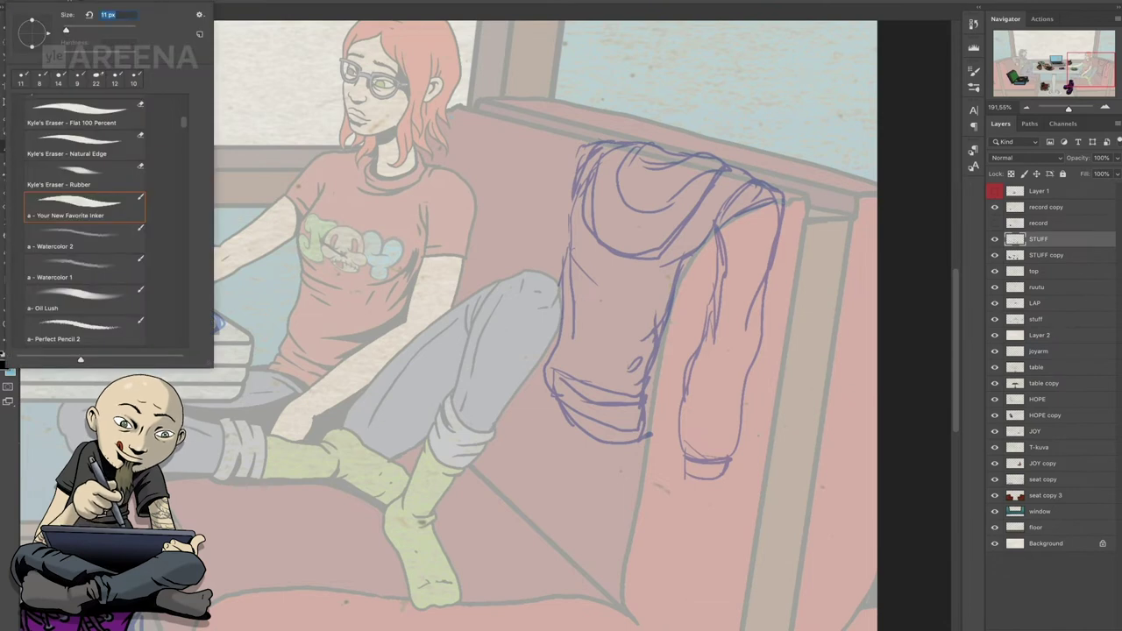
key("Escape")
key("ctrl+equal")
key("ctrl+equal")
left_click_drag(537, 145, 612, 166)
left_click_drag(543, 145, 622, 188)
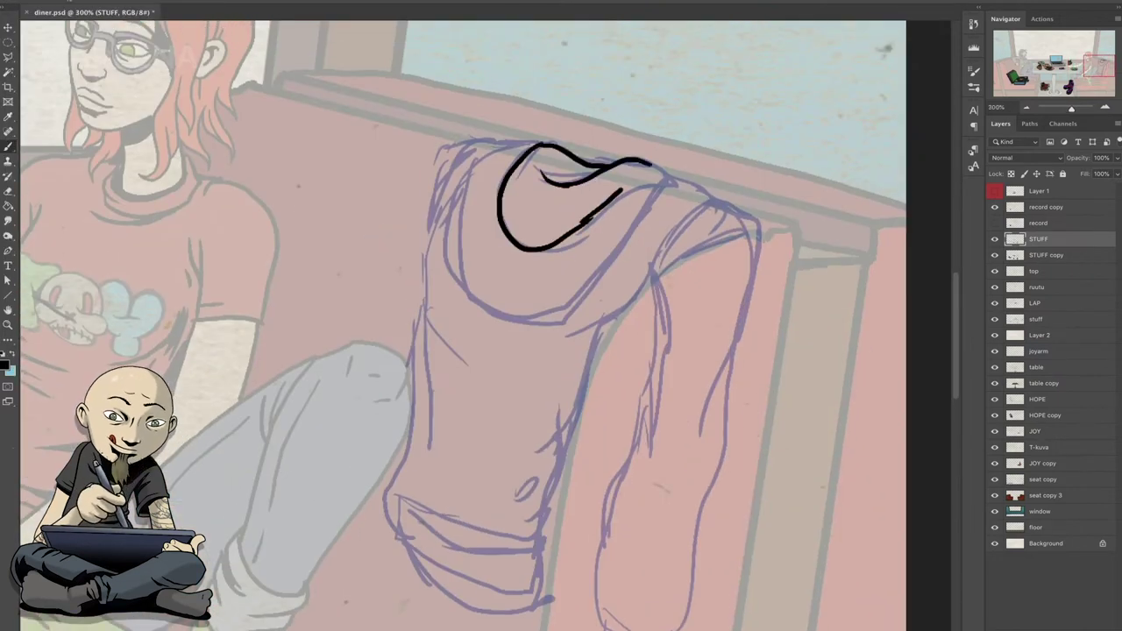
left_click_drag(510, 185, 569, 229)
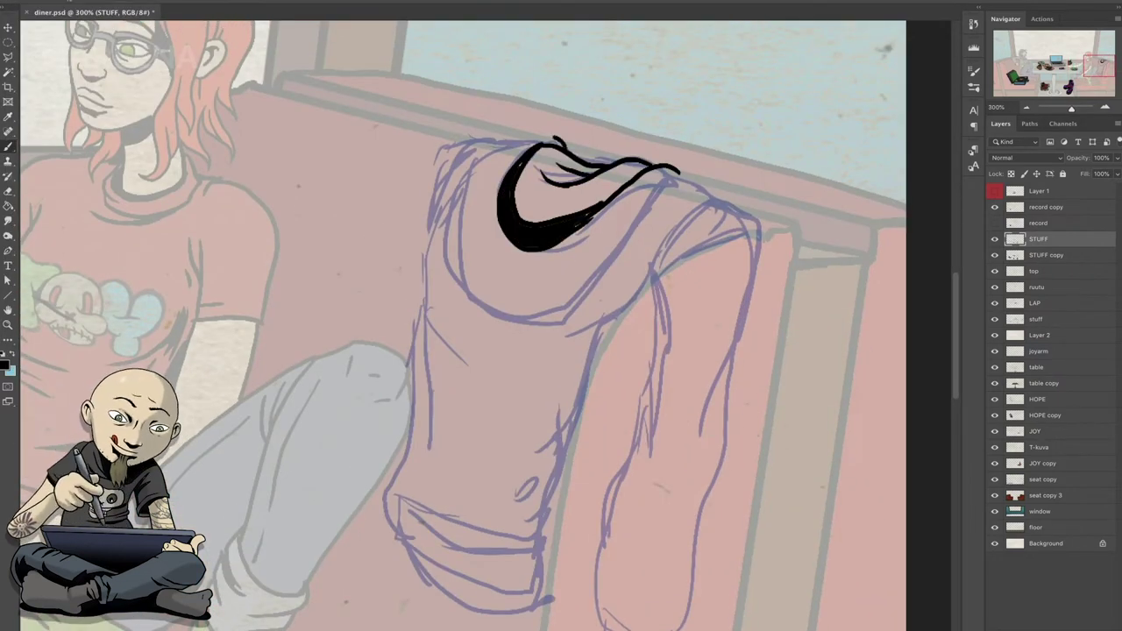
left_click_drag(457, 230, 691, 179)
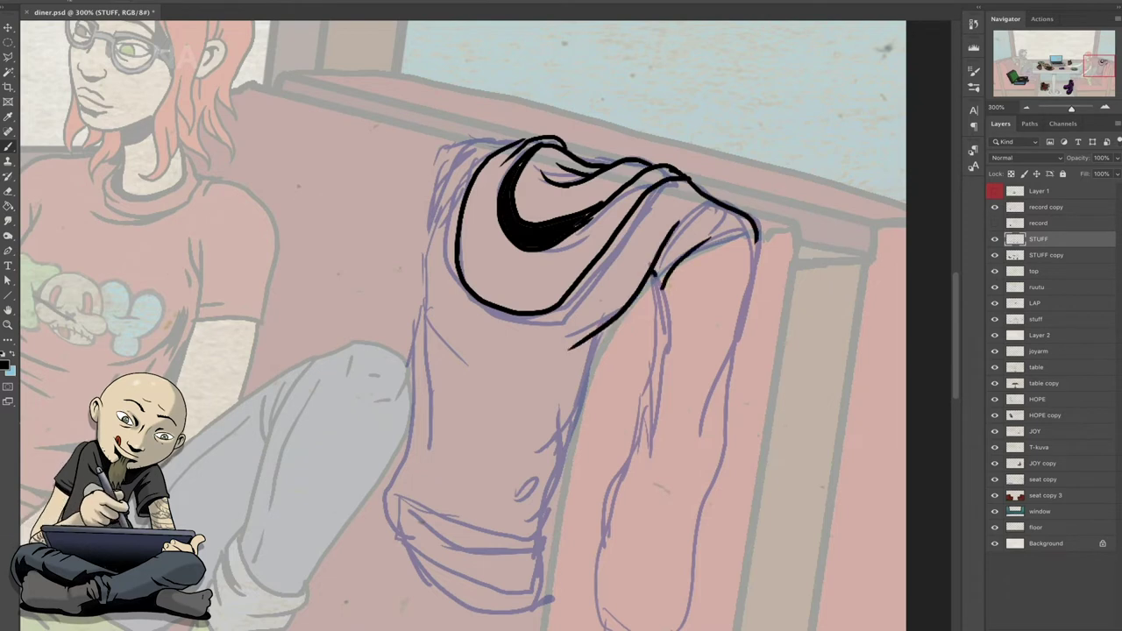
scroll(463, 324, "down", 5)
- Ink the hoodie sleeve, hem, body and hood edges in black
left_click_drag(645, 56, 624, 261)
left_click_drag(625, 200, 584, 343)
left_click_drag(676, 300, 578, 424)
left_click_drag(670, 354, 613, 441)
scroll(463, 324, "up", 2)
left_click_drag(568, 253, 531, 342)
left_click_drag(378, 320, 505, 403)
left_click_drag(543, 335, 481, 366)
- Ink the hoodie body folds and thicken the hood's lower edge
scroll(460, 325, "up", 3)
mouse_move(479, 63)
left_mouse_down()
mouse_move(428, 150)
mouse_move(464, 356)
left_mouse_up()
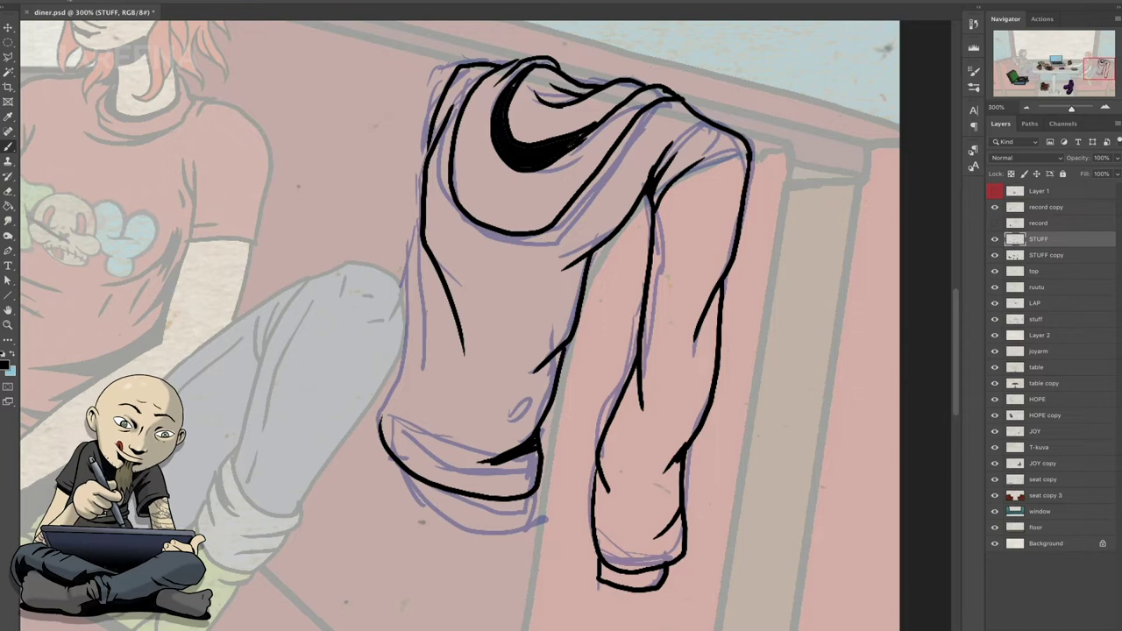
scroll(461, 325, "down", 3)
mouse_move(382, 341)
left_mouse_down()
mouse_move(419, 389)
mouse_move(526, 403)
left_mouse_up()
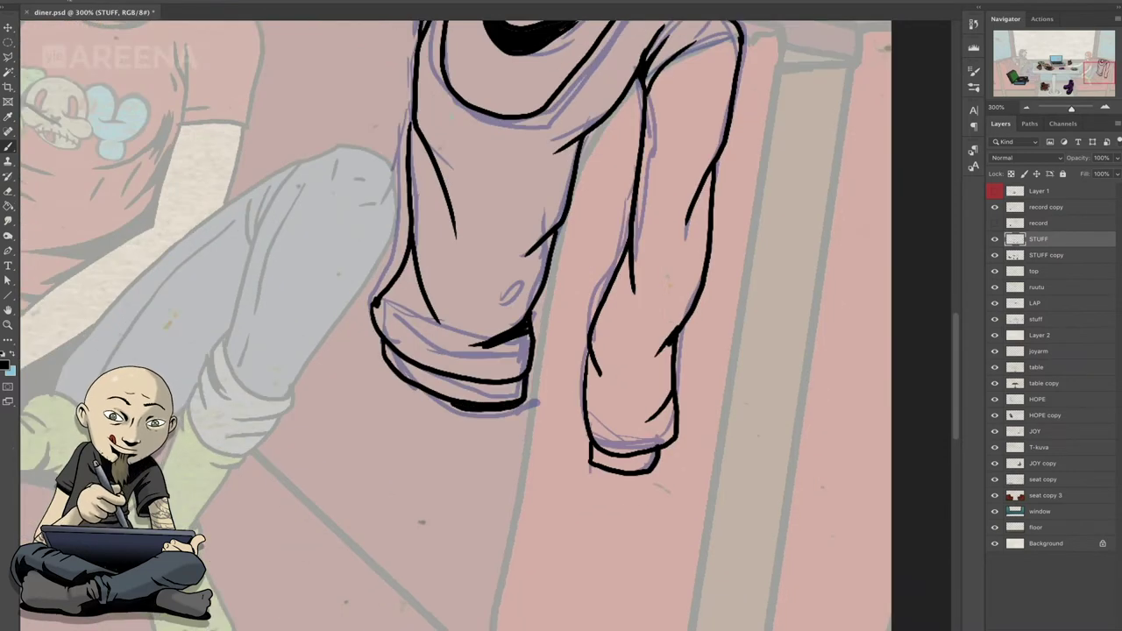
scroll(461, 325, "up", 2)
scroll(460, 324, "up", 2)
mouse_move(473, 263)
left_mouse_down()
mouse_move(631, 166)
mouse_move(629, 149)
left_mouse_up()
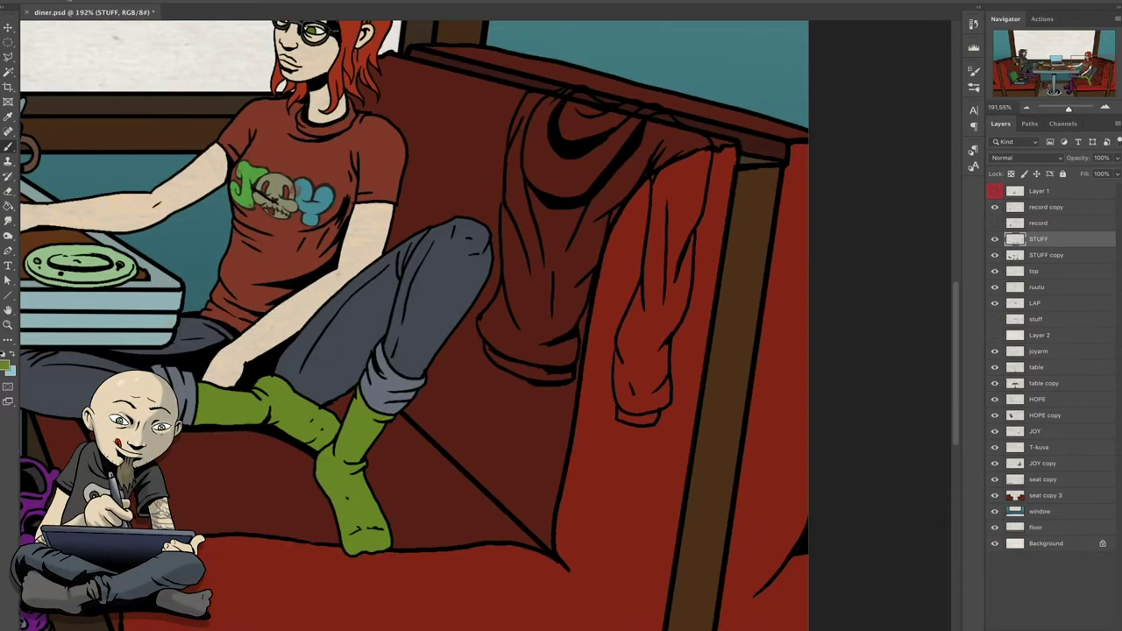
- Colour the hoodie olive green, then select the girl's red shirt
left_click(6, 364)
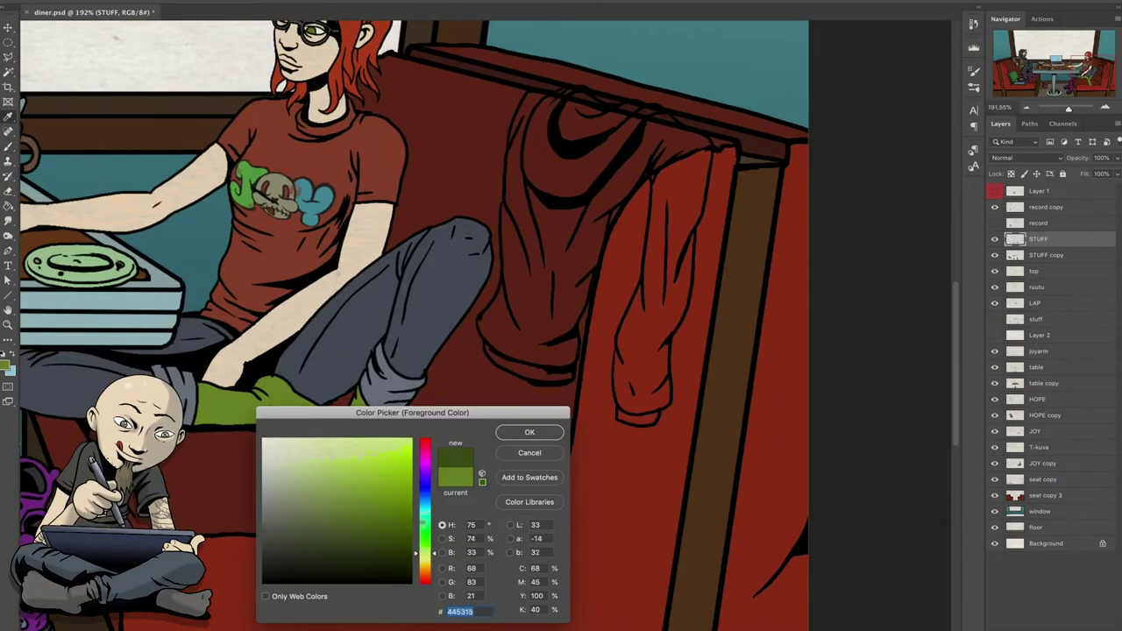
key("Return")
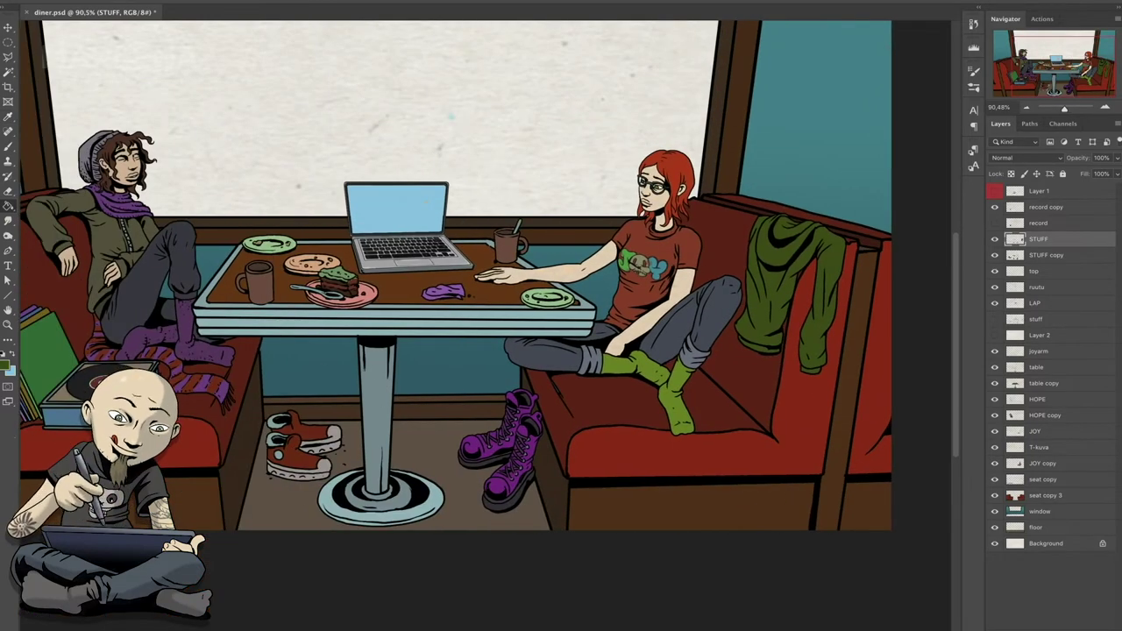
left_click(1014, 462, "ctrl")
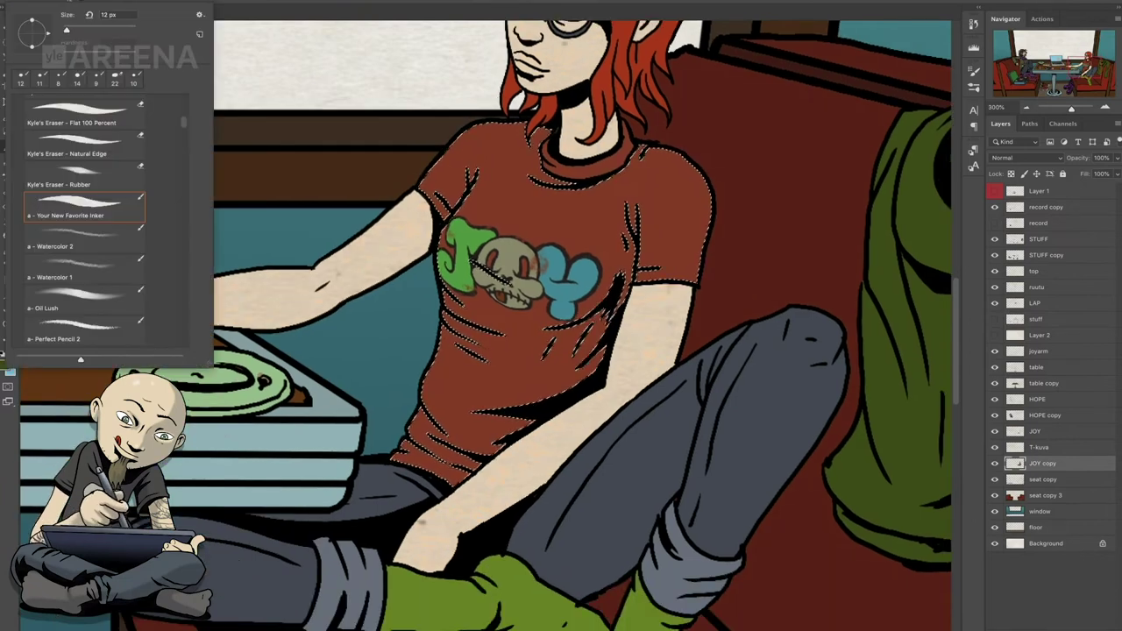
- Paint darker red shadows onto the girl's shirt
key("Return")
left_click(5, 354)
key("Return")
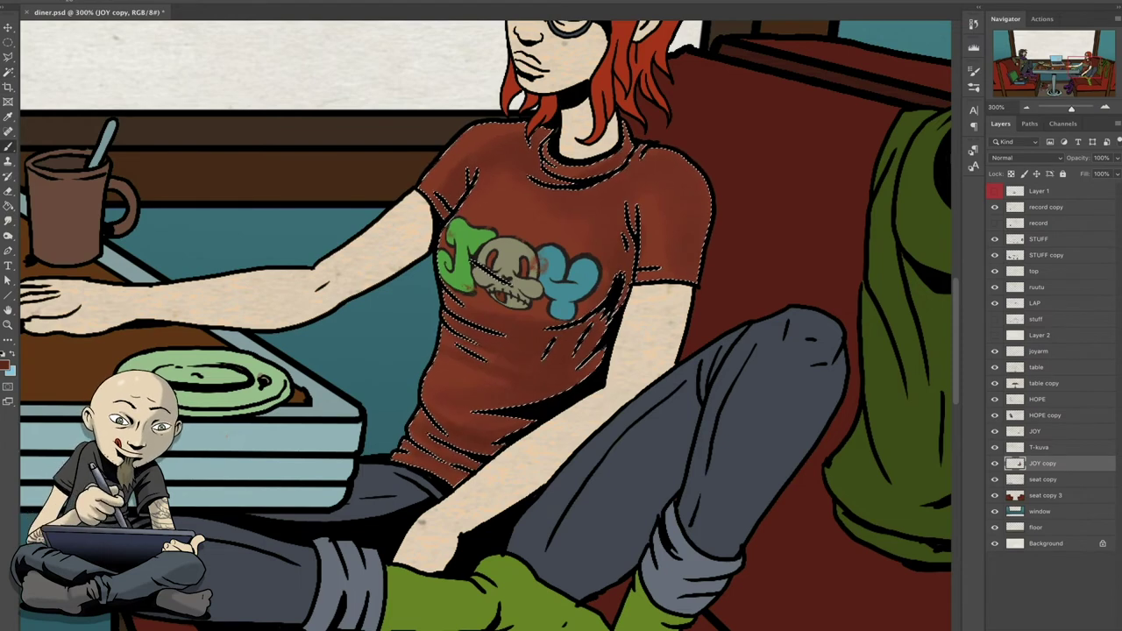
left_click(6, 365)
key("Escape")
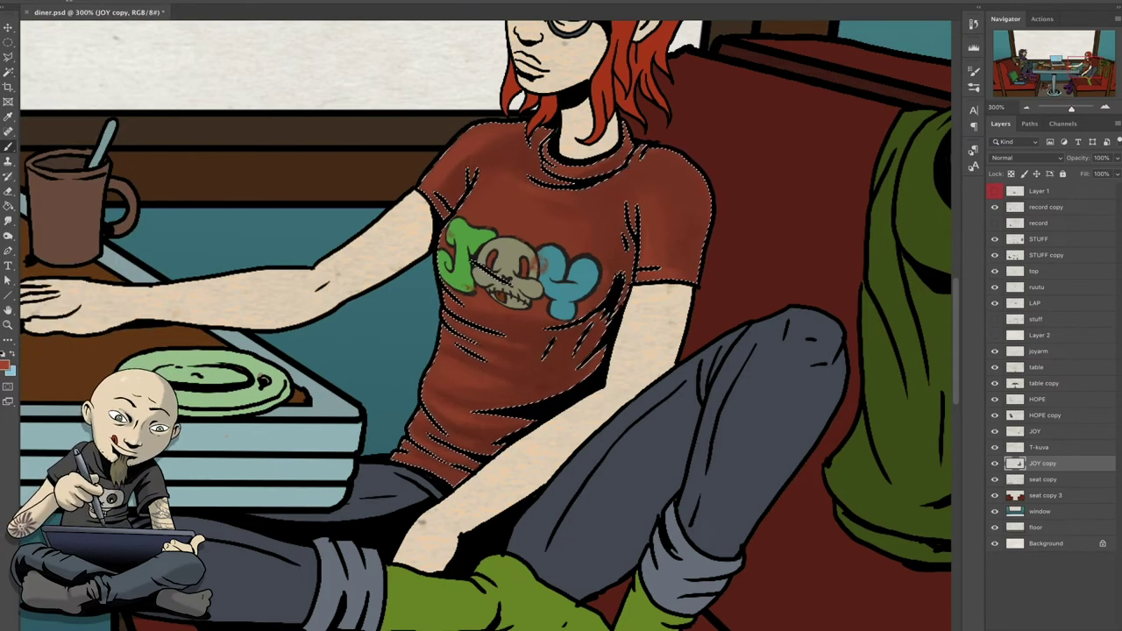
key("ctrl+d")
- Burn darker areas into the JOY print on the T-kuva layer
left_click(1039, 447)
right_click(8, 235)
left_click(53, 249)
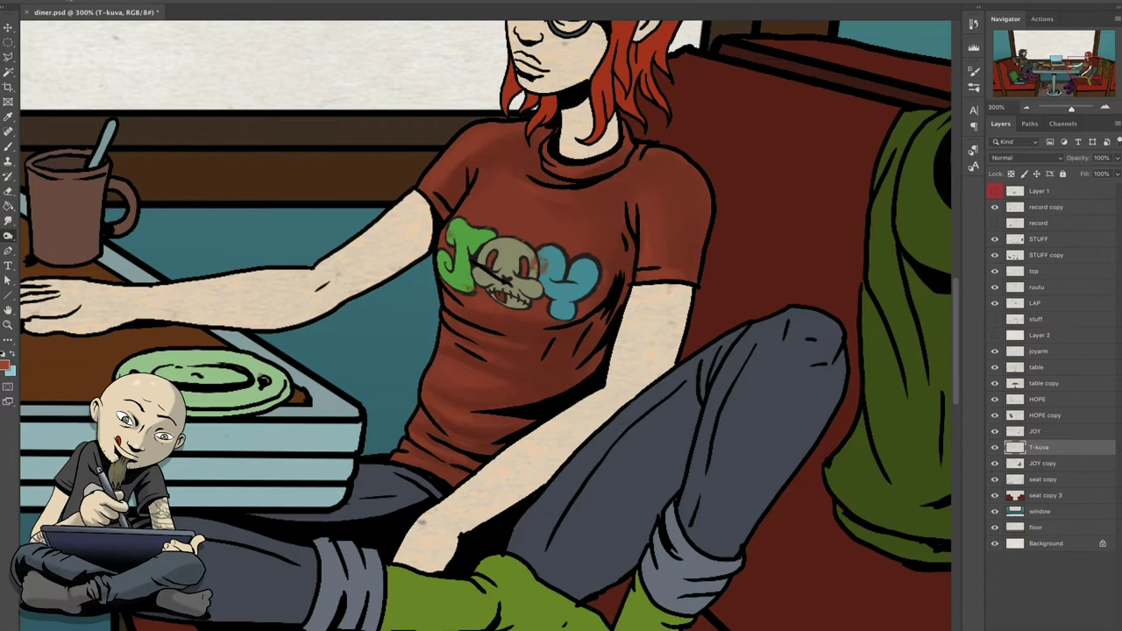
left_click_drag(561, 298, 477, 306)
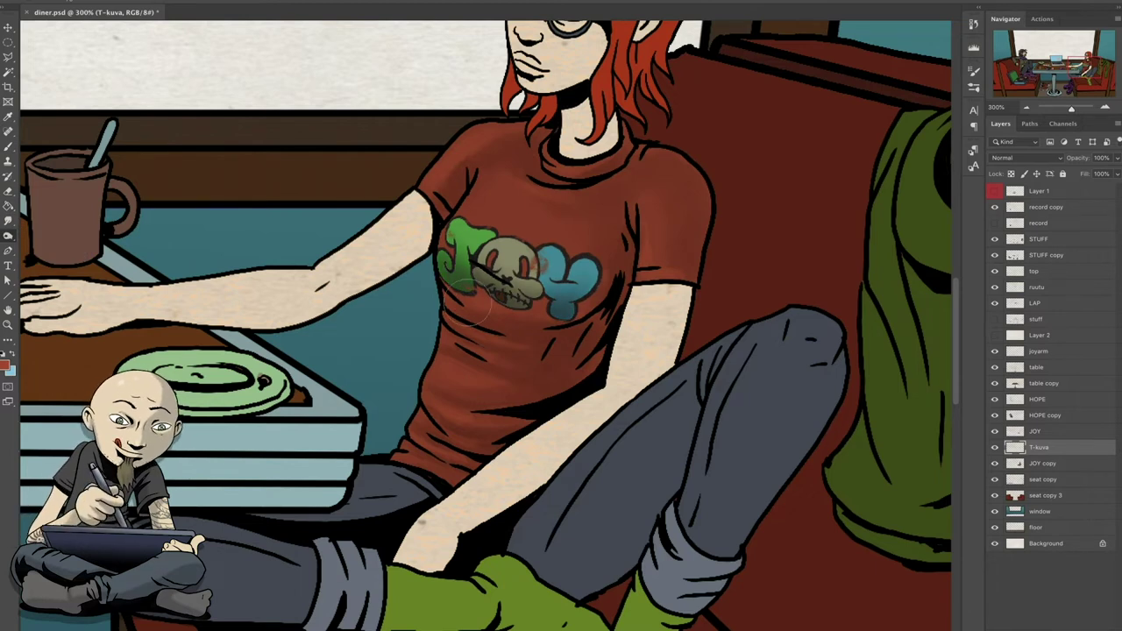
- Select the jeans for shading and bring them into view
left_click(1042, 463)
left_click_drag(525, 263, 548, 171)
right_click(26, 26)
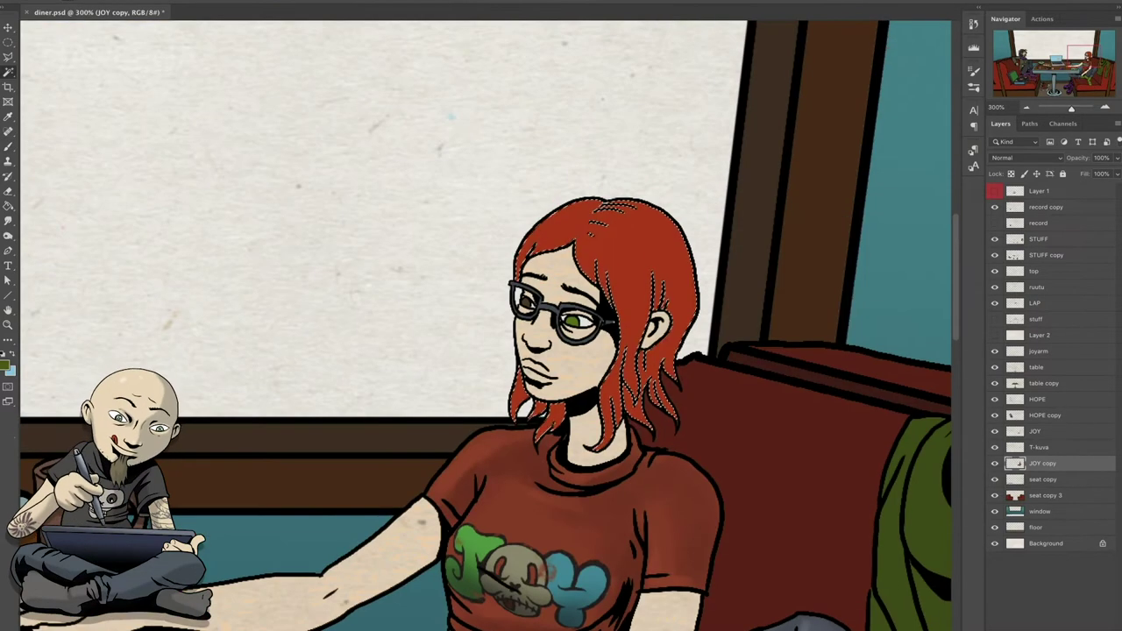
- Pick the pale skin colour f0d3b0 and paint a darker shading stroke along Joy's arm
left_click(6, 363)
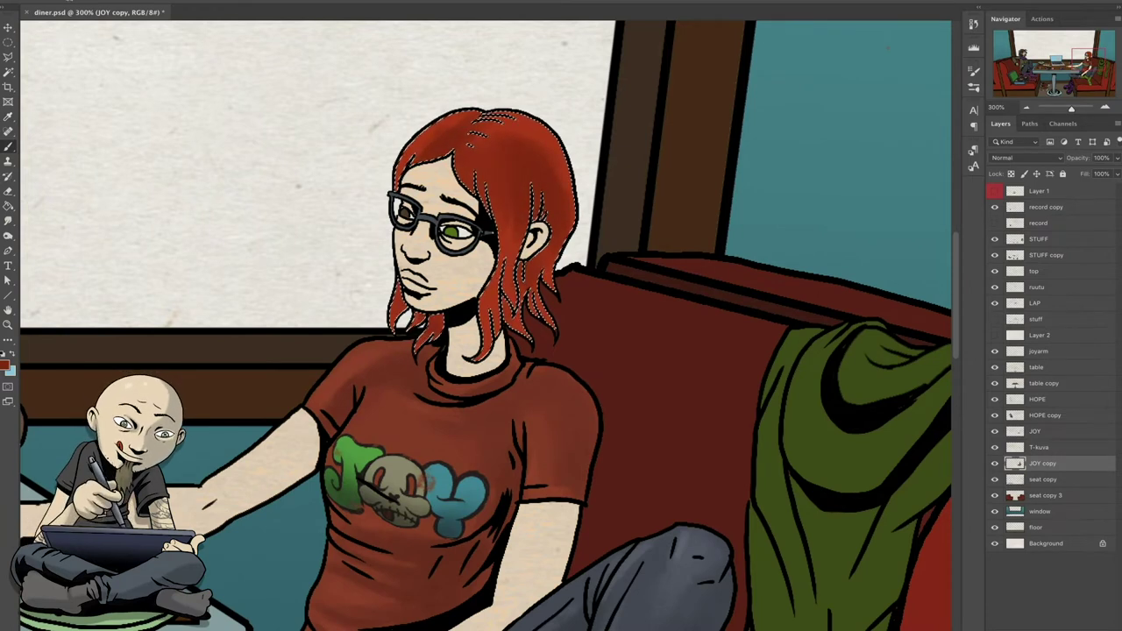
right_click(35, 27)
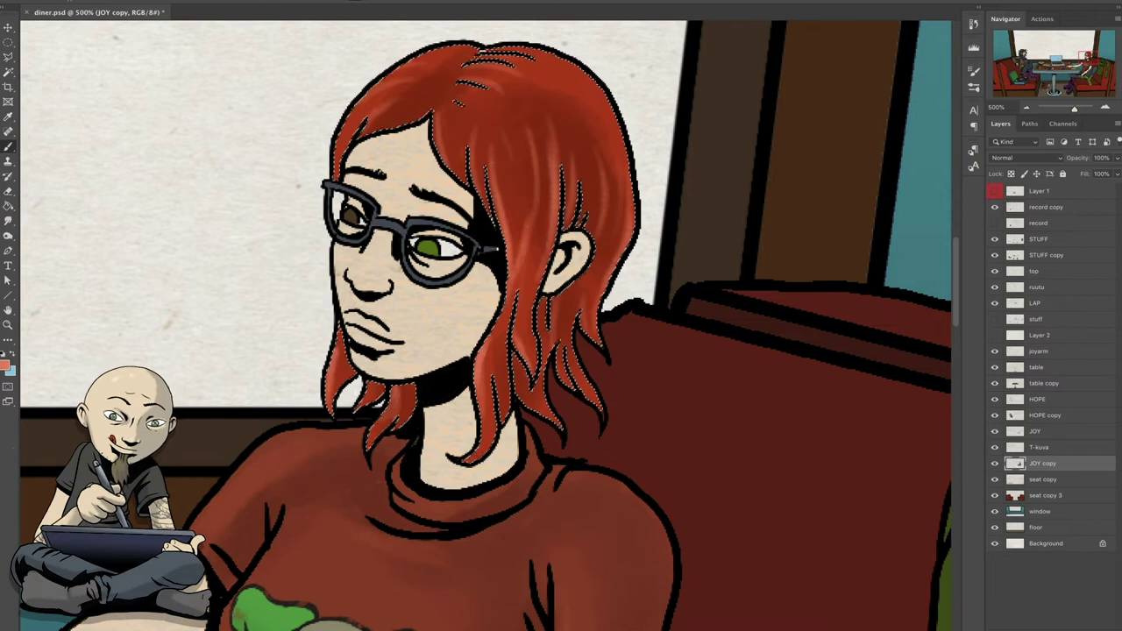
scroll(486, 325, "down", 1)
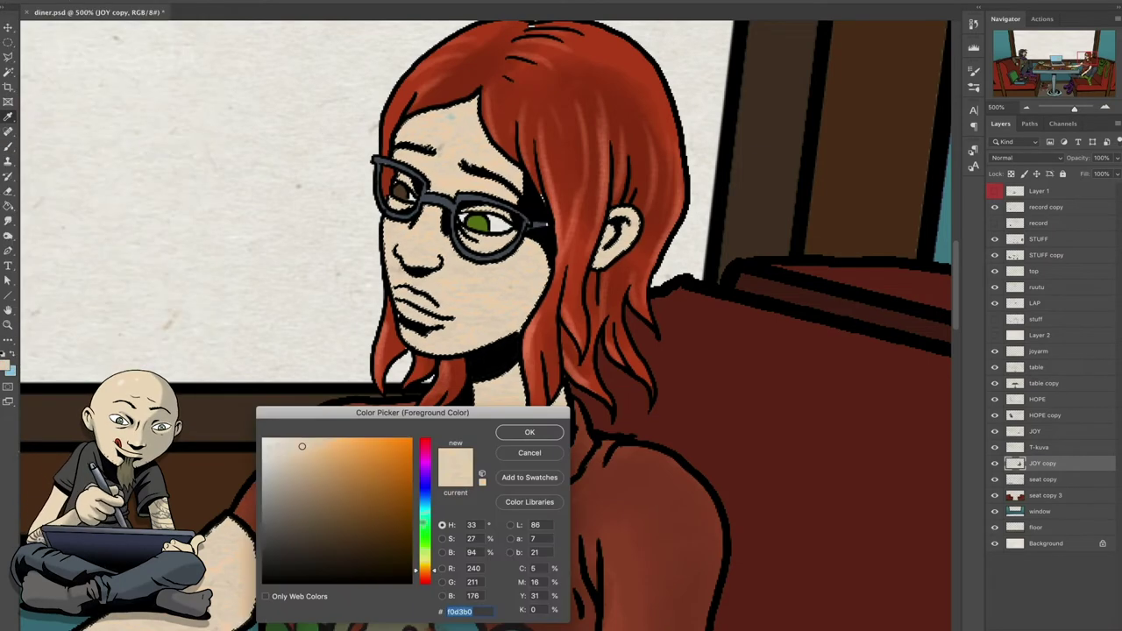
key("Return")
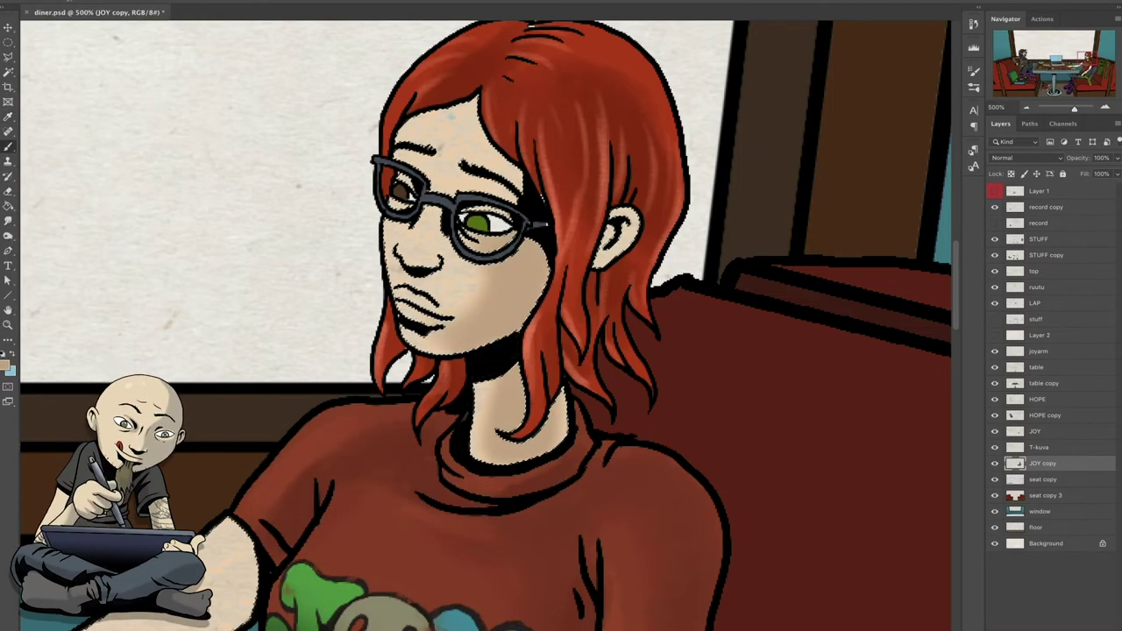
scroll(486, 325, "down", 10)
left_click_drag(649, 140, 613, 298)
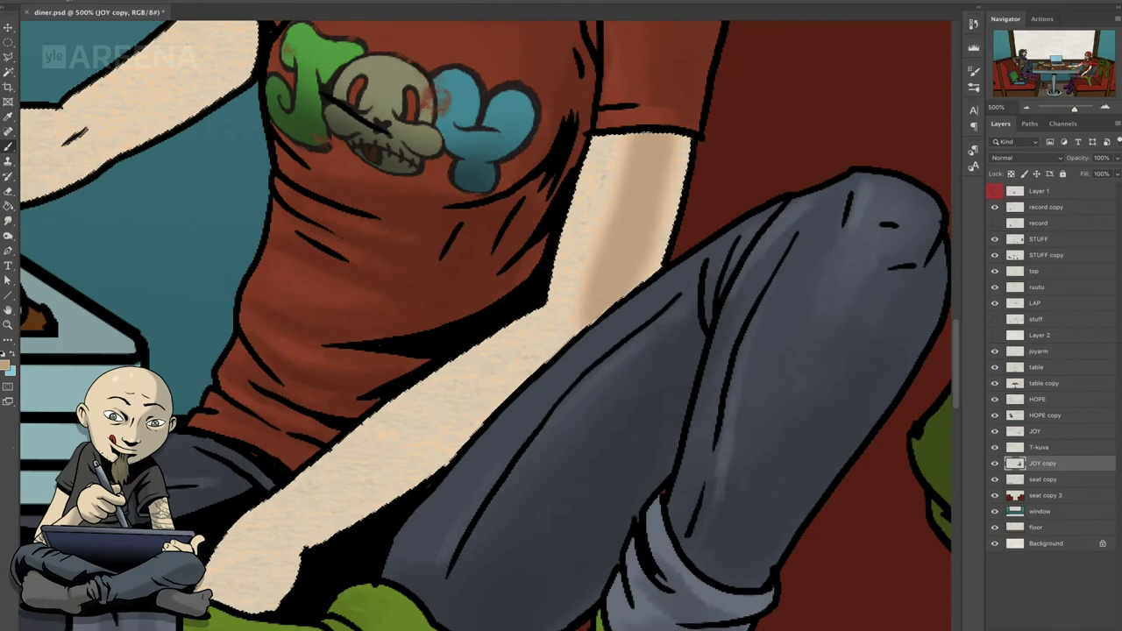
scroll(486, 326, "up", 3)
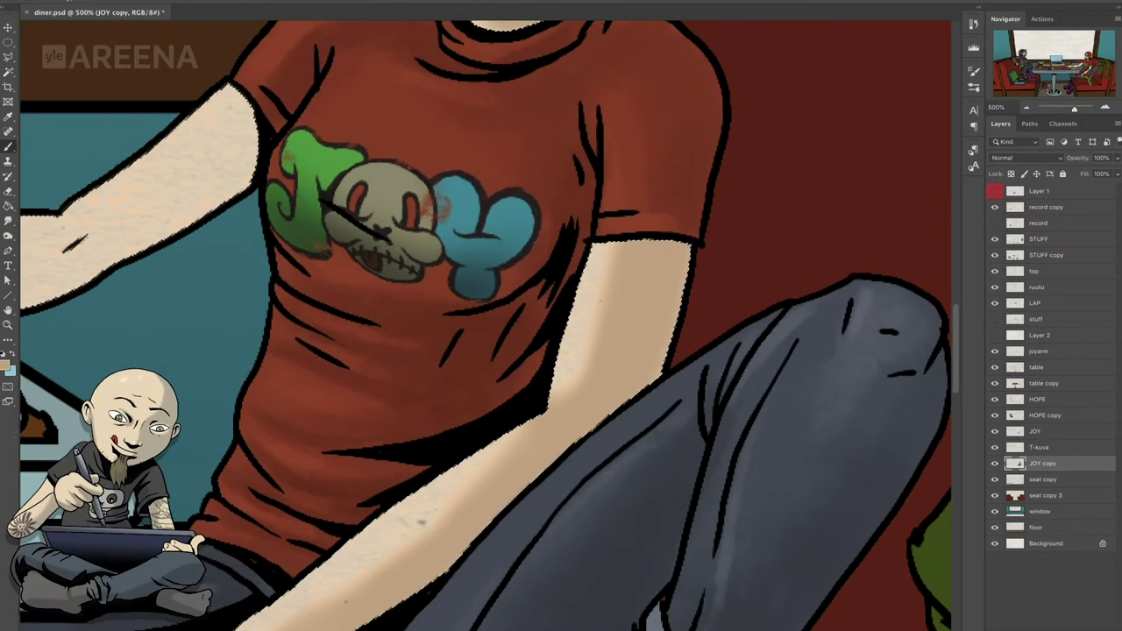
- Shade Joy's arm on the joyarm layer with the soft round brush
left_click(1039, 352)
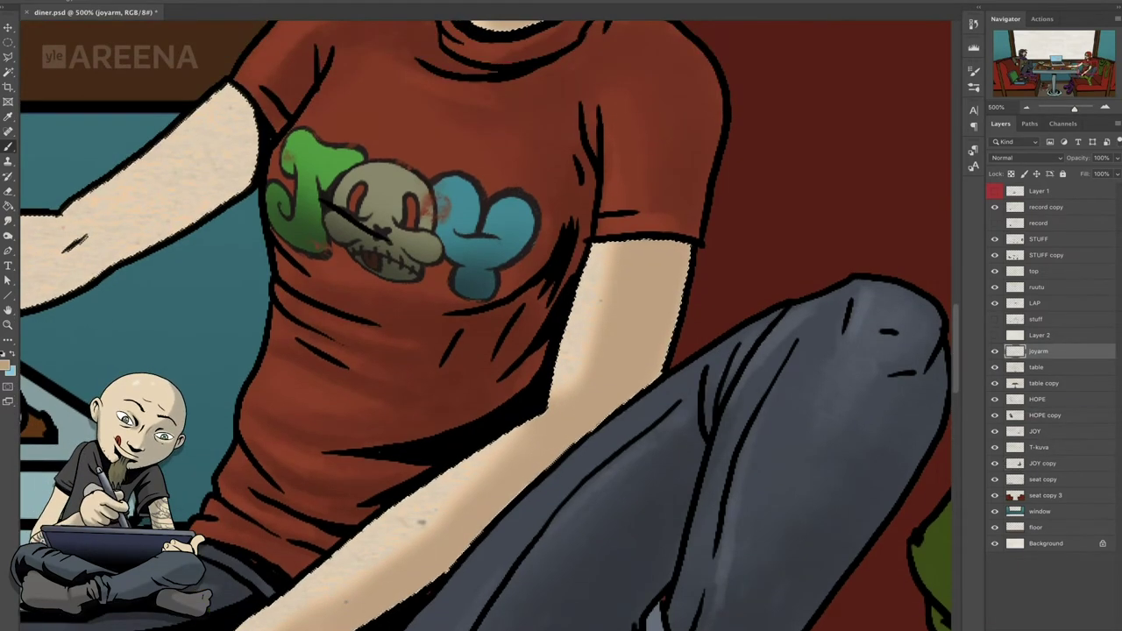
scroll(485, 325, "left", 5)
scroll(486, 326, "left", 6)
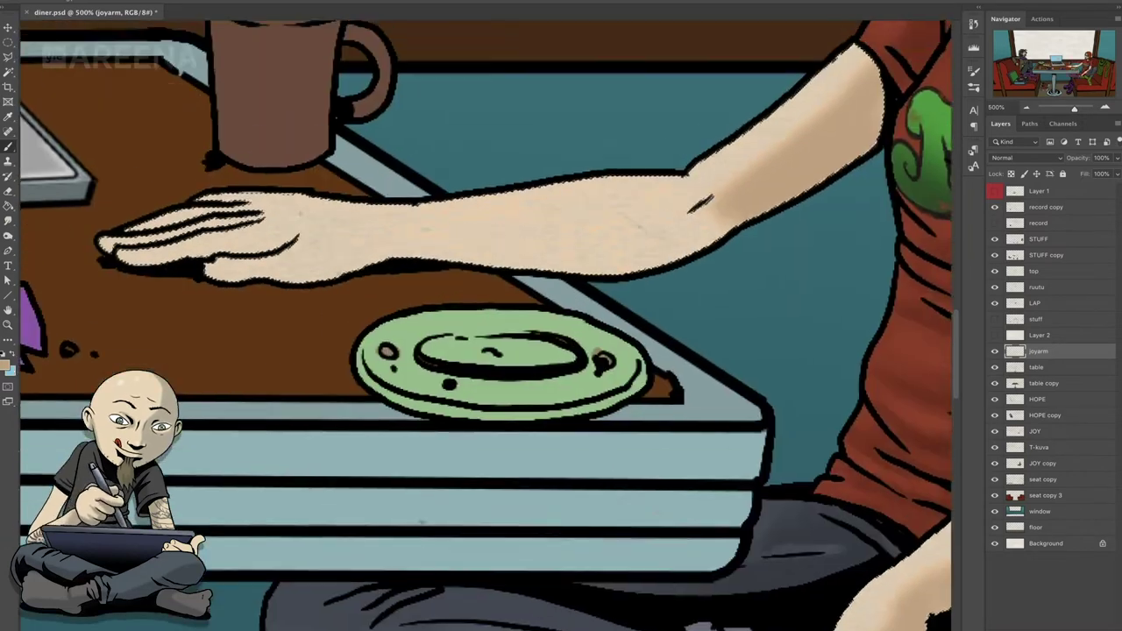
scroll(486, 325, "left", 2)
right_click(263, 235)
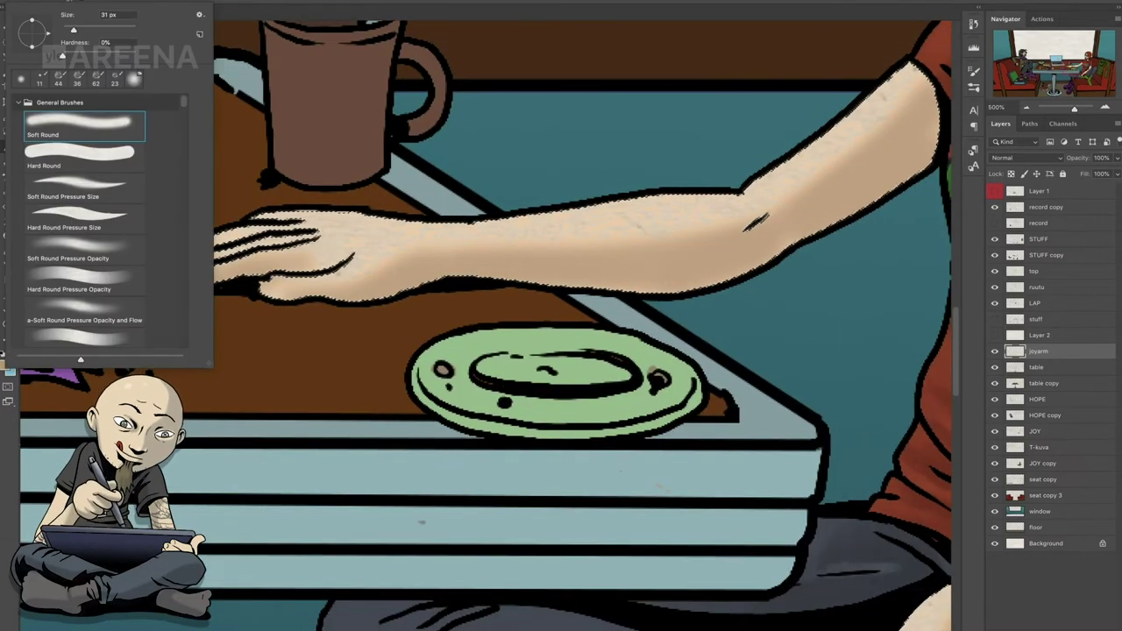
key("Return")
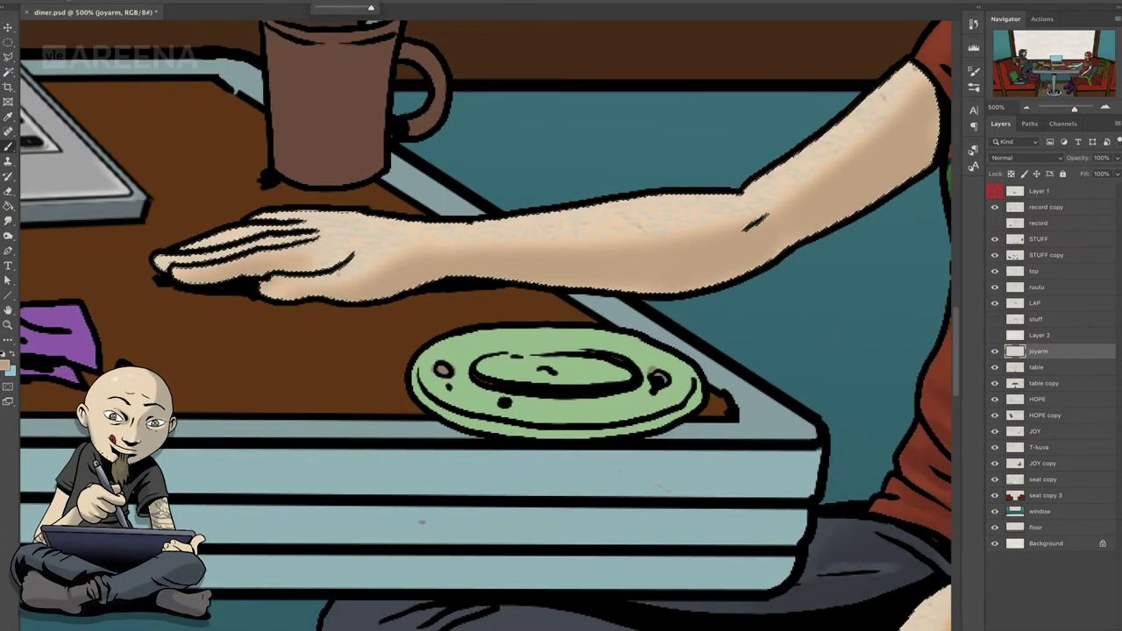
scroll(486, 325, "right", 2)
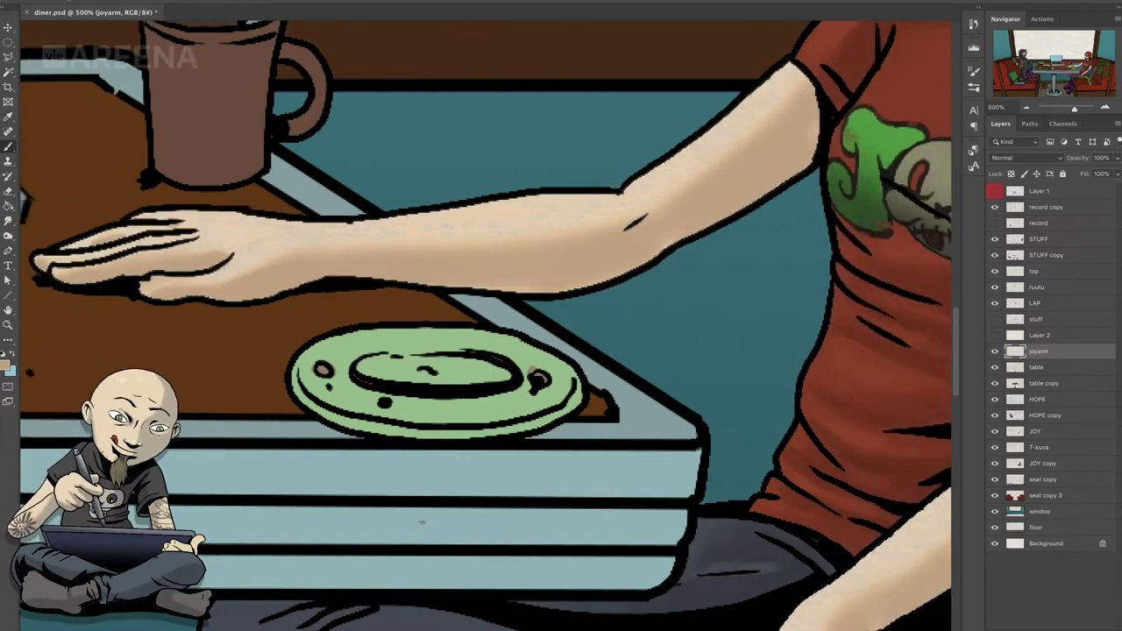
scroll(485, 325, "right", 3)
scroll(486, 326, "right", 1)
scroll(486, 325, "right", 2)
- Switch to a smaller soft brush and a rosy reddish colour for her cheeks
scroll(486, 326, "up", 1)
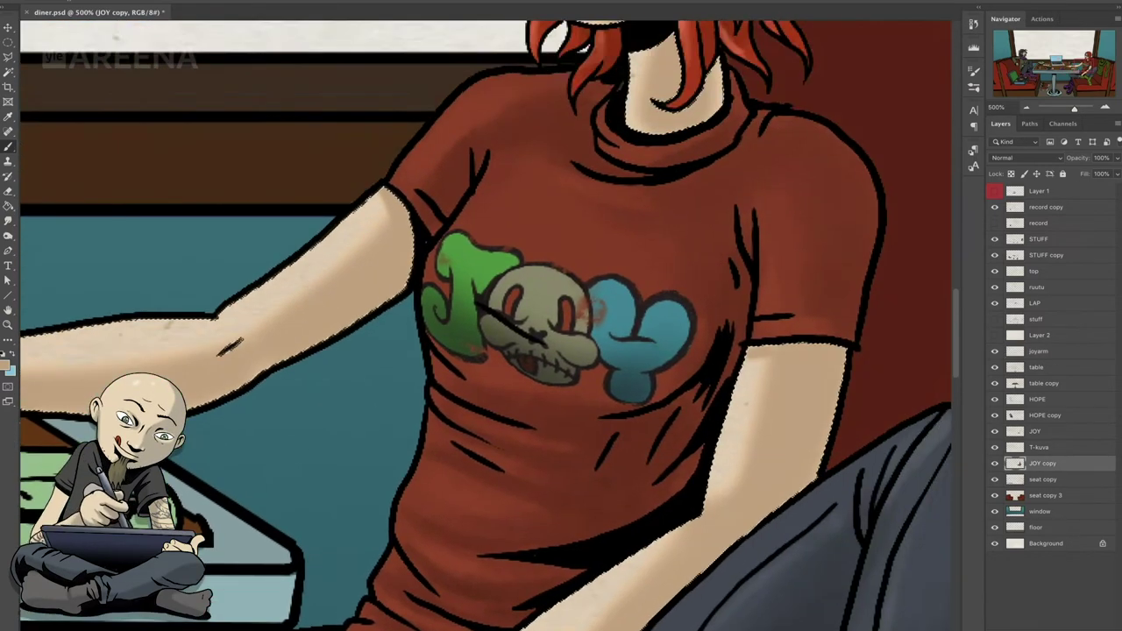
scroll(486, 325, "down", 3)
scroll(486, 325, "up", 3)
scroll(486, 326, "up", 5)
right_click(26, 27)
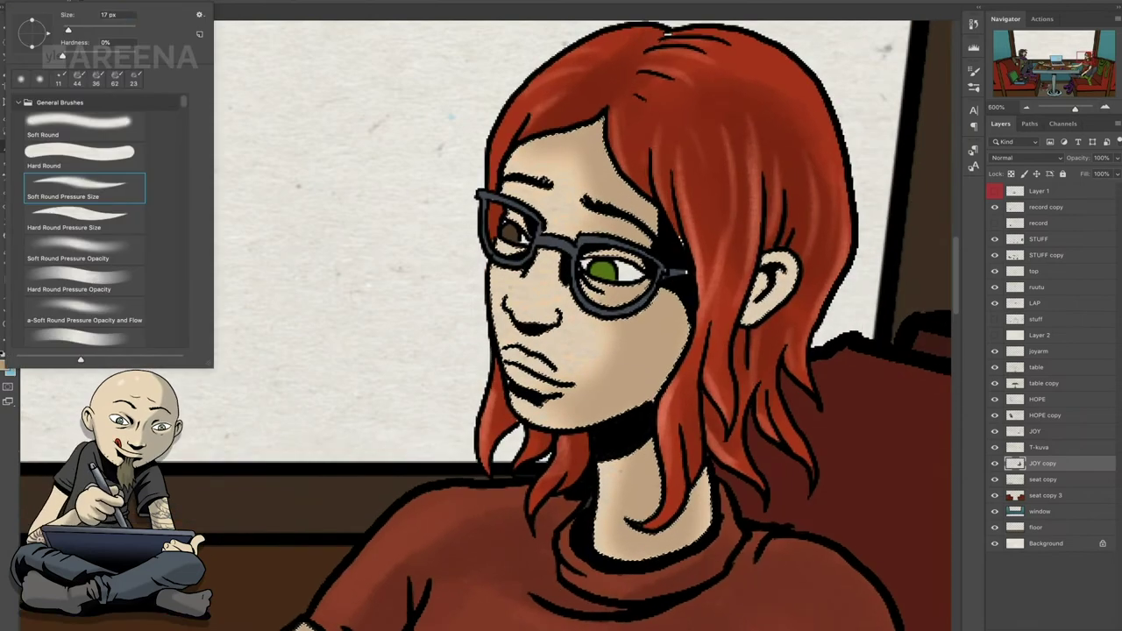
key("Return")
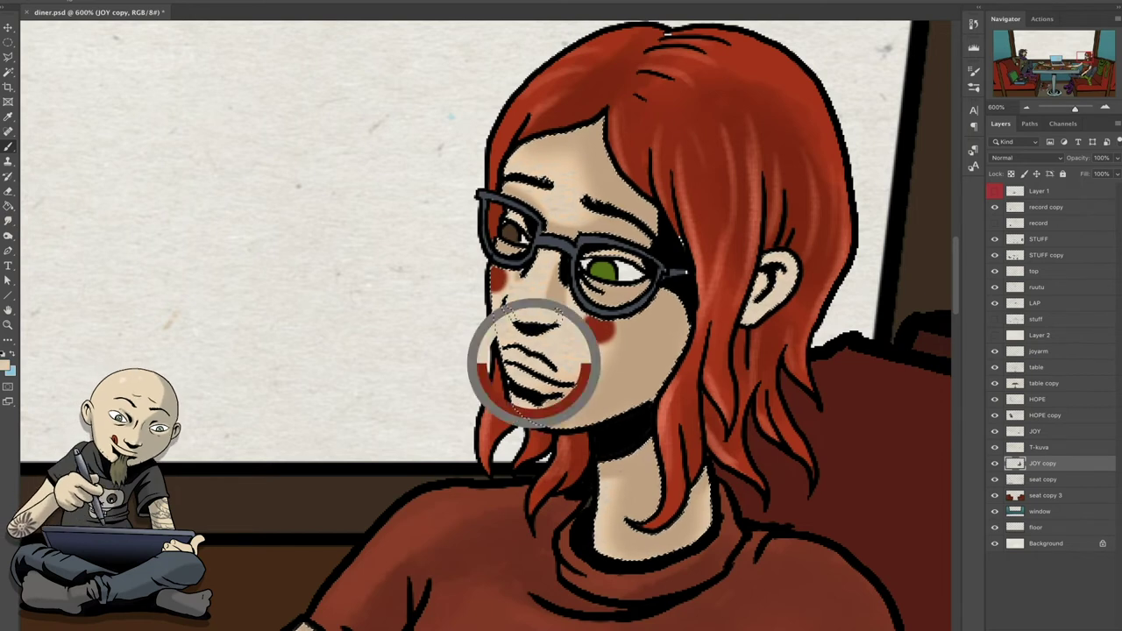
left_click(7, 366)
key("Return")
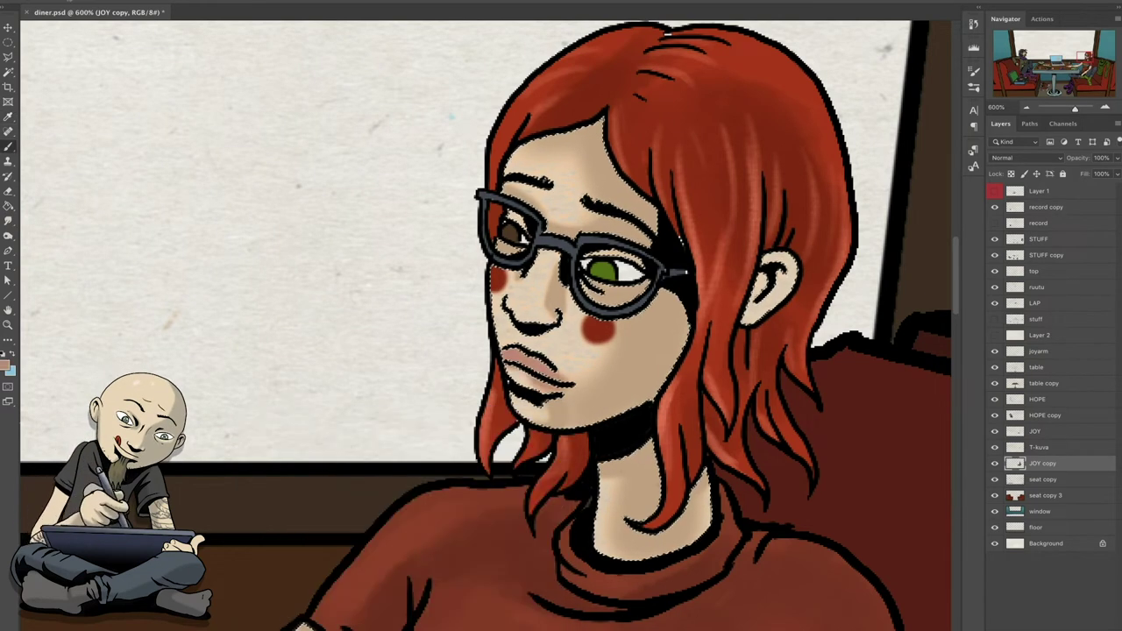
key("Return")
- Paint round rosy blush on her cheeks and shade her lips
scroll(489, 325, "down", 3, "alt")
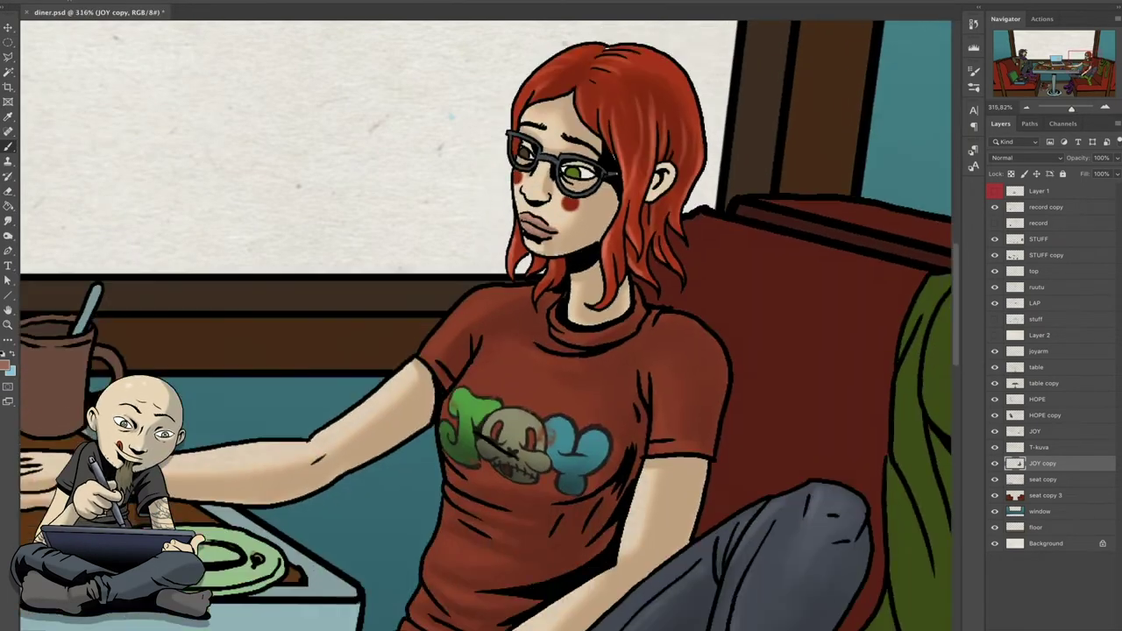
scroll(717, 446, "down", 5)
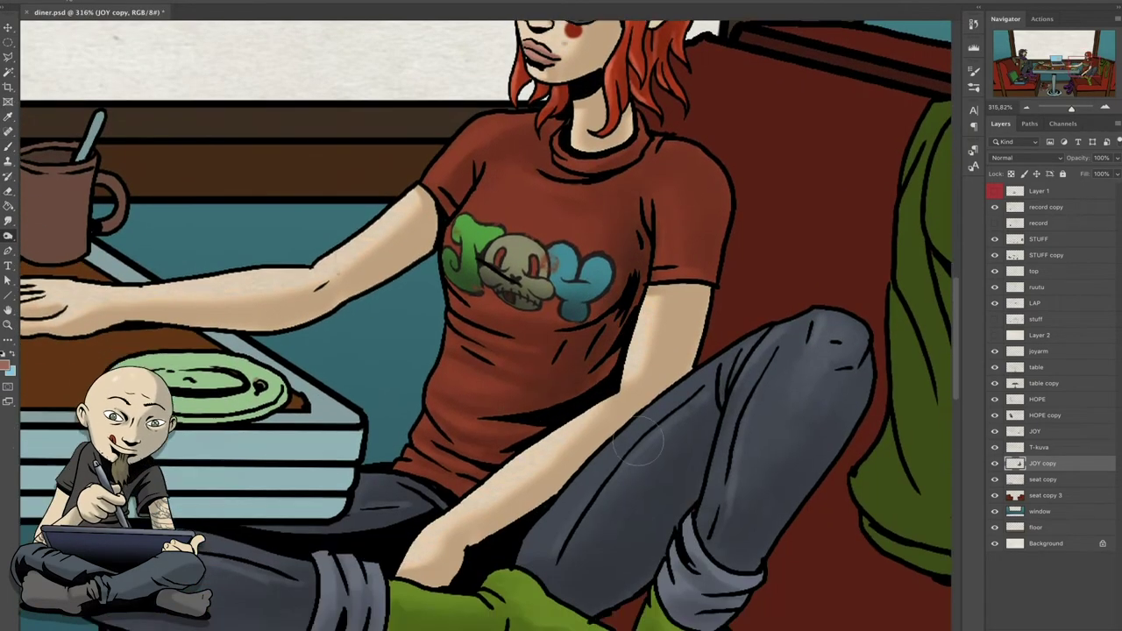
scroll(717, 446, "down", 3)
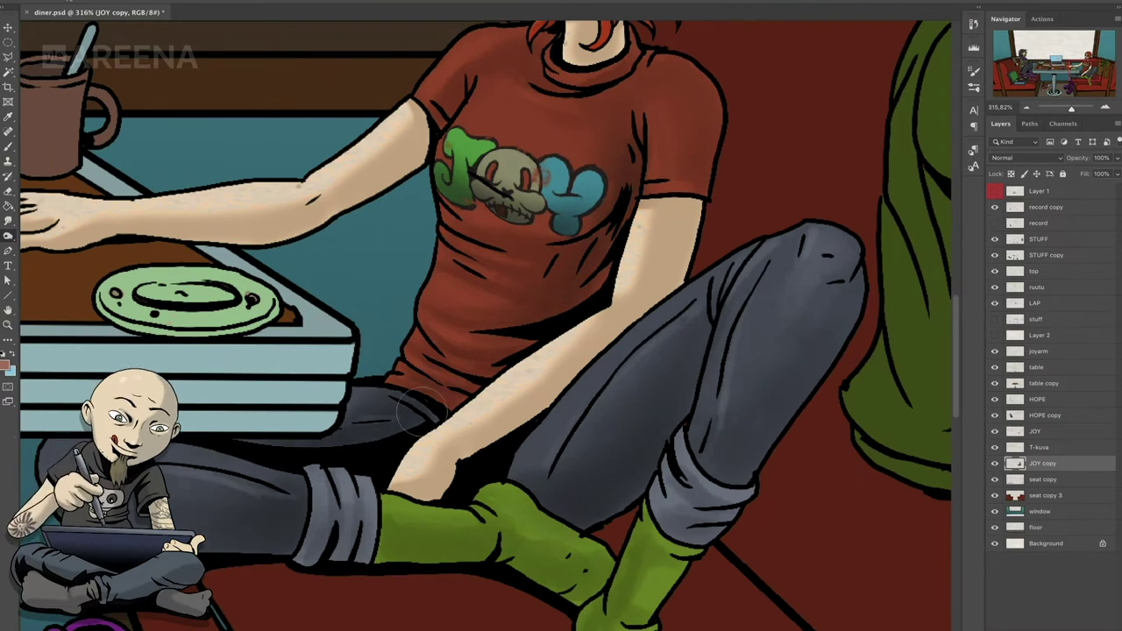
scroll(604, 506, "down", 3)
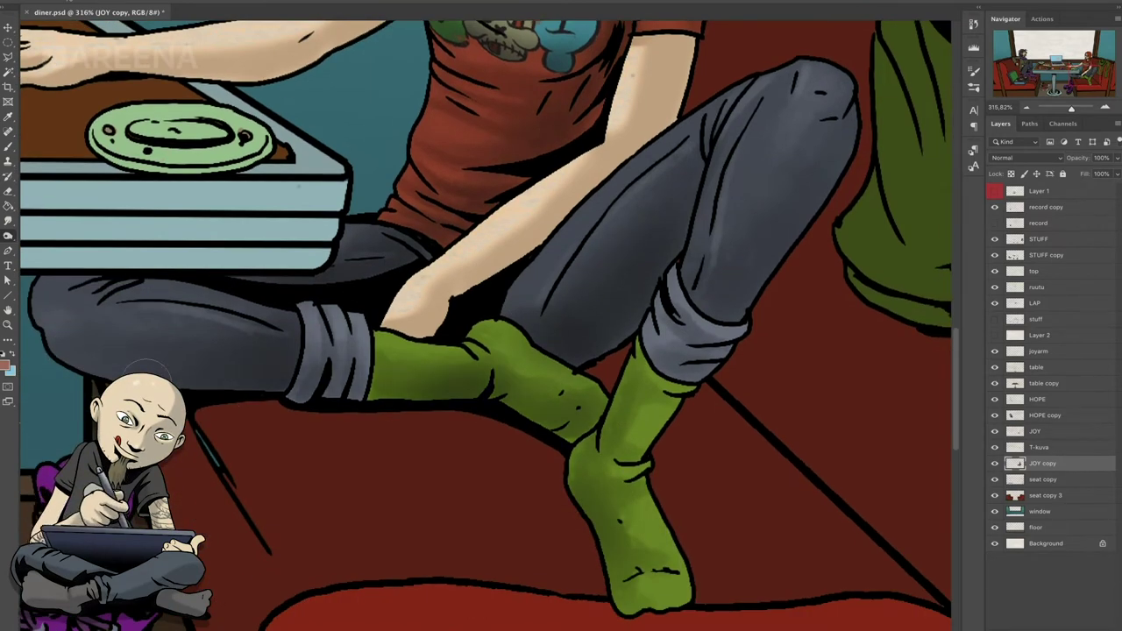
scroll(633, 298, "up", 8)
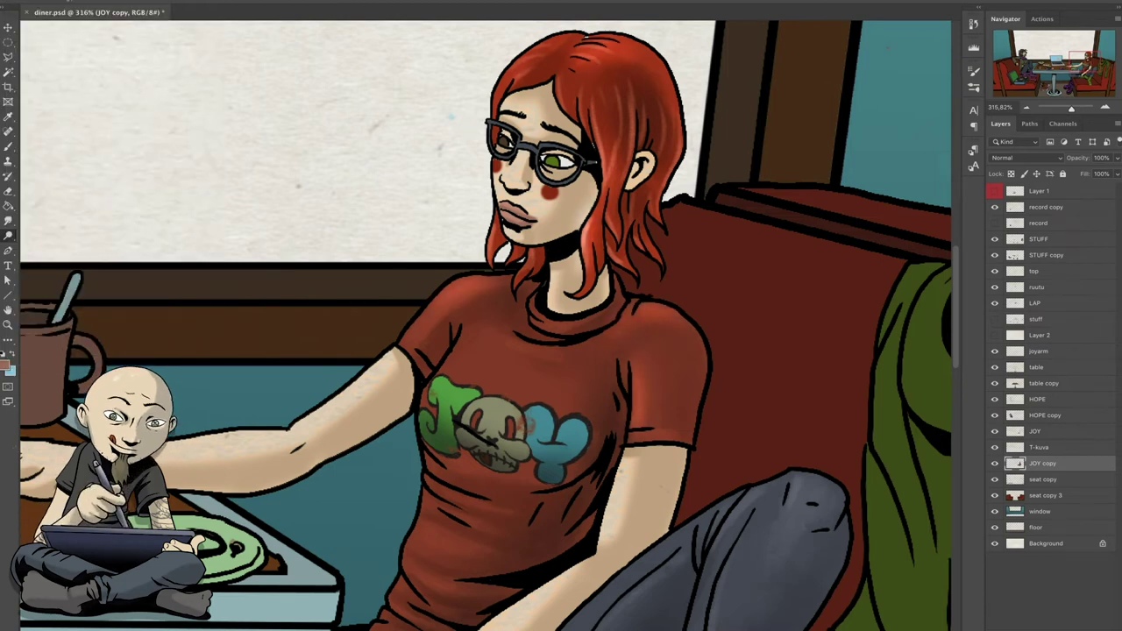
scroll(485, 325, "down", 3)
scroll(486, 325, "down", 3)
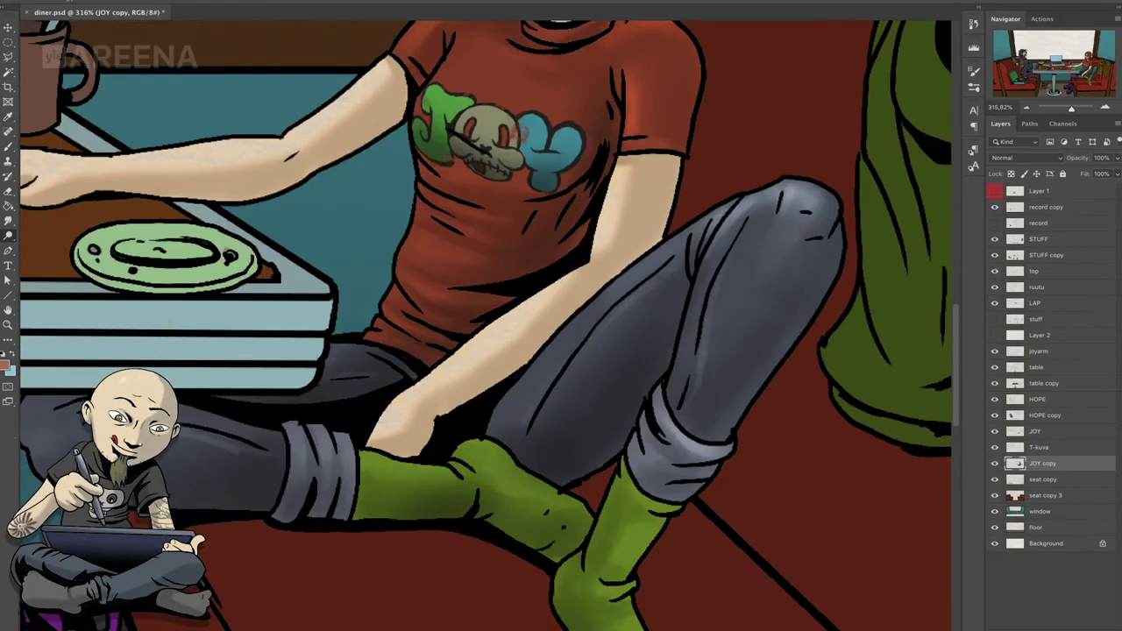
scroll(415, 335, "up", 1)
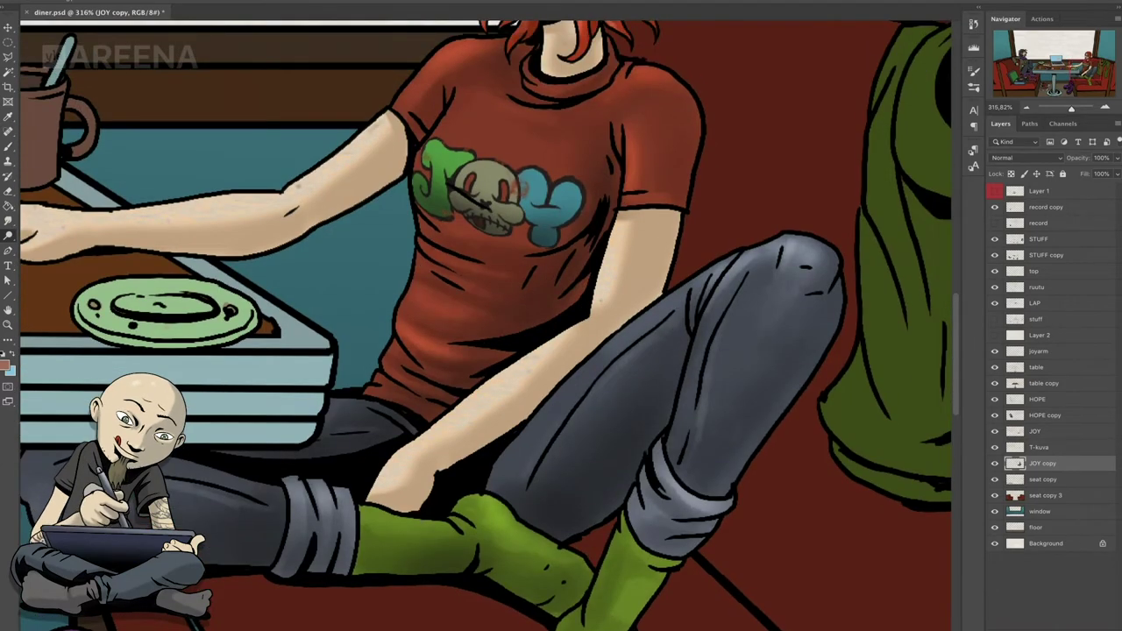
scroll(485, 325, "up", 2)
scroll(486, 325, "up", 4)
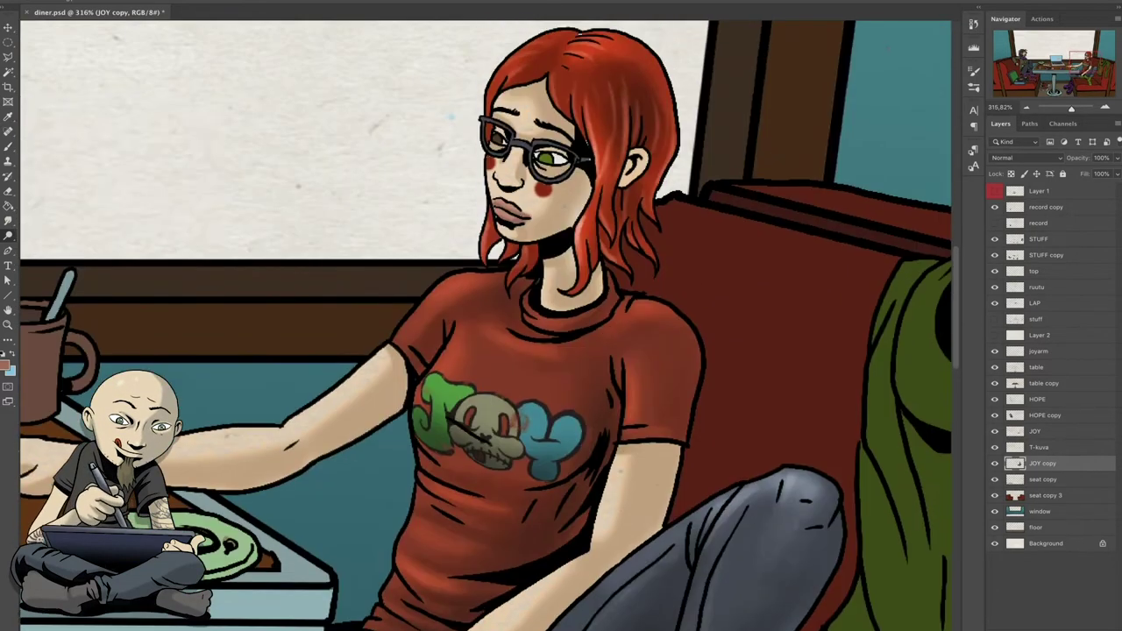
scroll(526, 263, "up", 3)
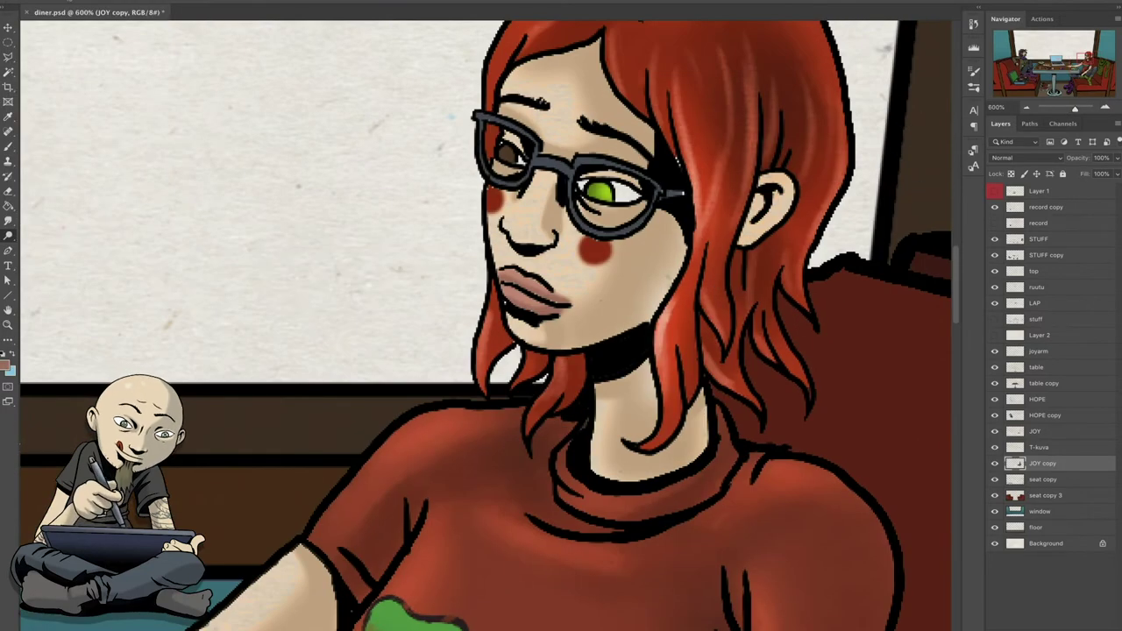
scroll(486, 326, "down", 5)
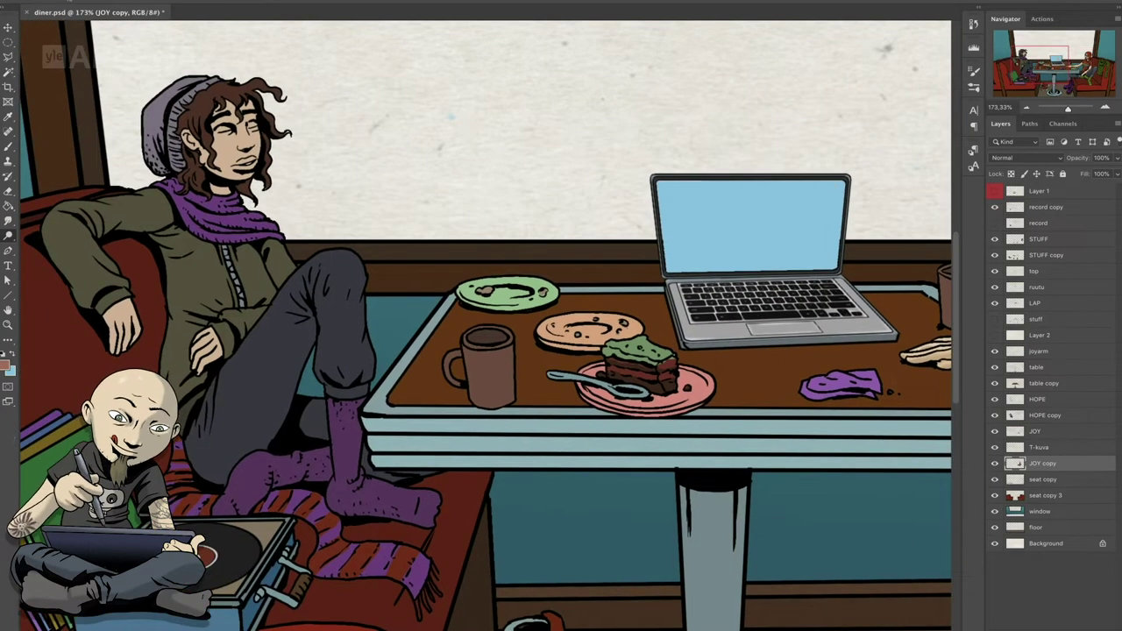
- On the HOPE copy layer, set a 30 px brush and skin colour, zoomed in on the head
left_click(1043, 415)
right_click(228, 105)
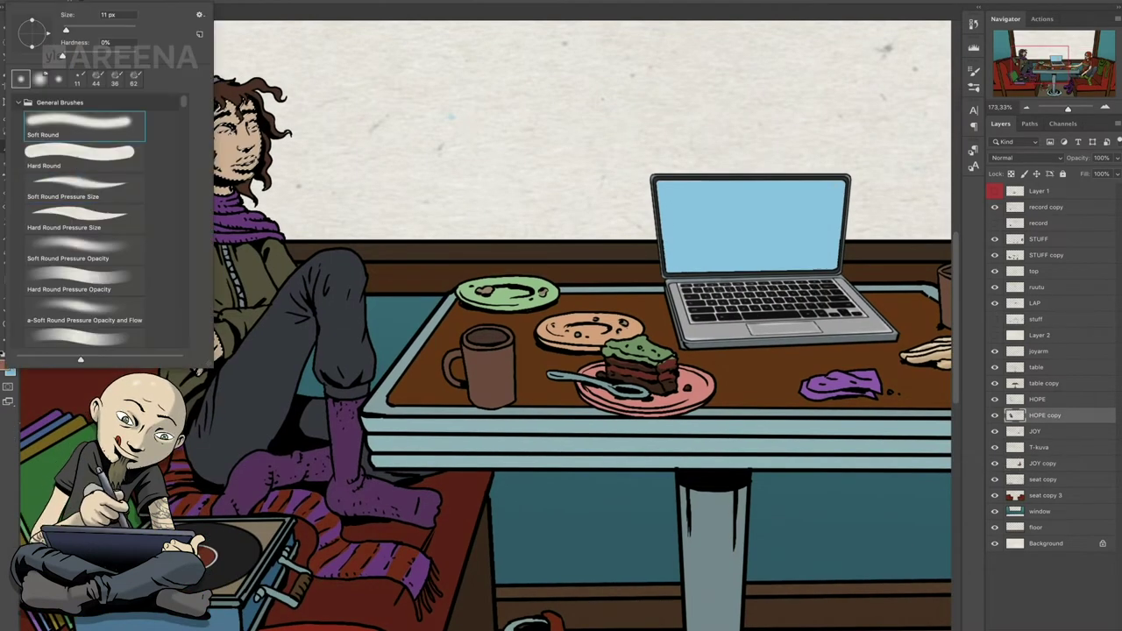
key("Return")
left_click(7, 366)
key("Return")
key("ctrl+plus")
key("ctrl+plus")
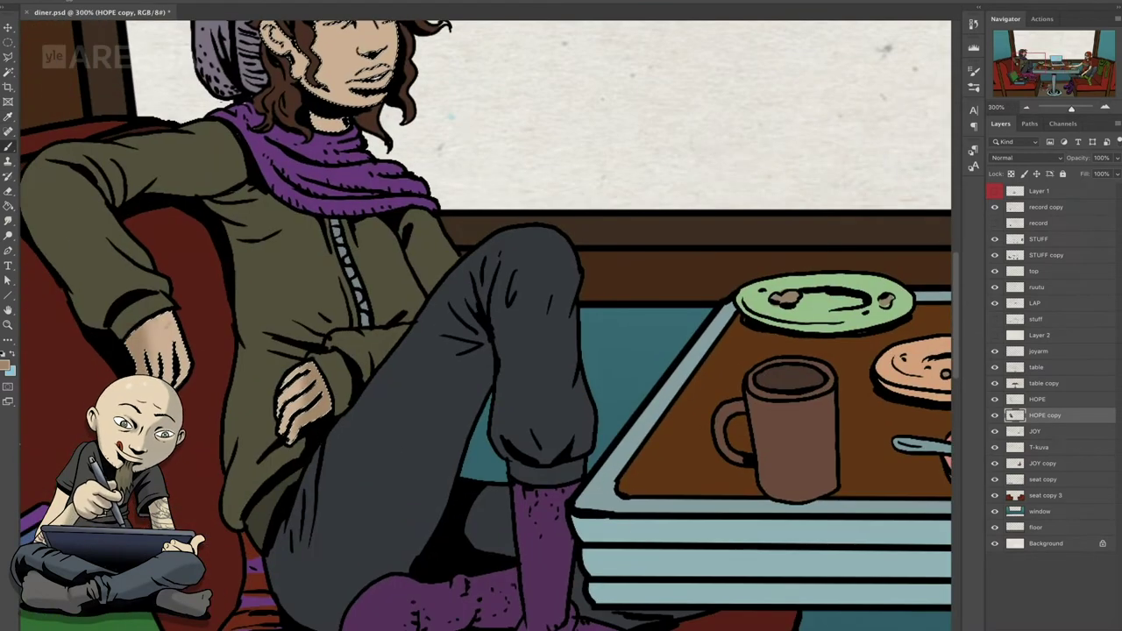
key("ctrl+plus")
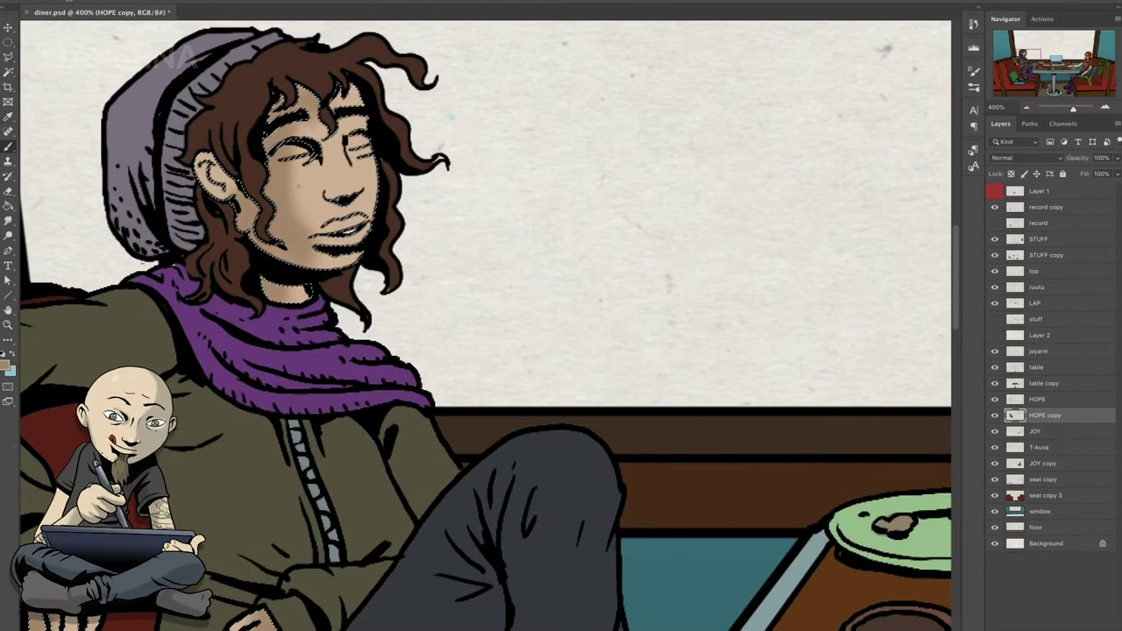
right_click(298, 144)
key("Escape")
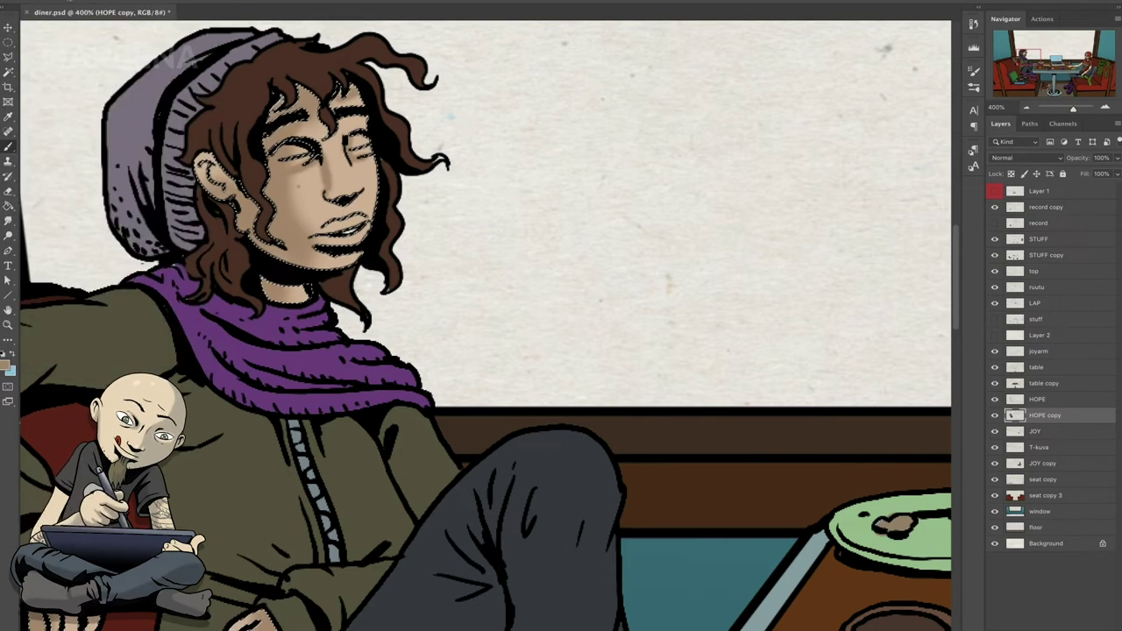
left_click_drag(487, 351, 508, 293)
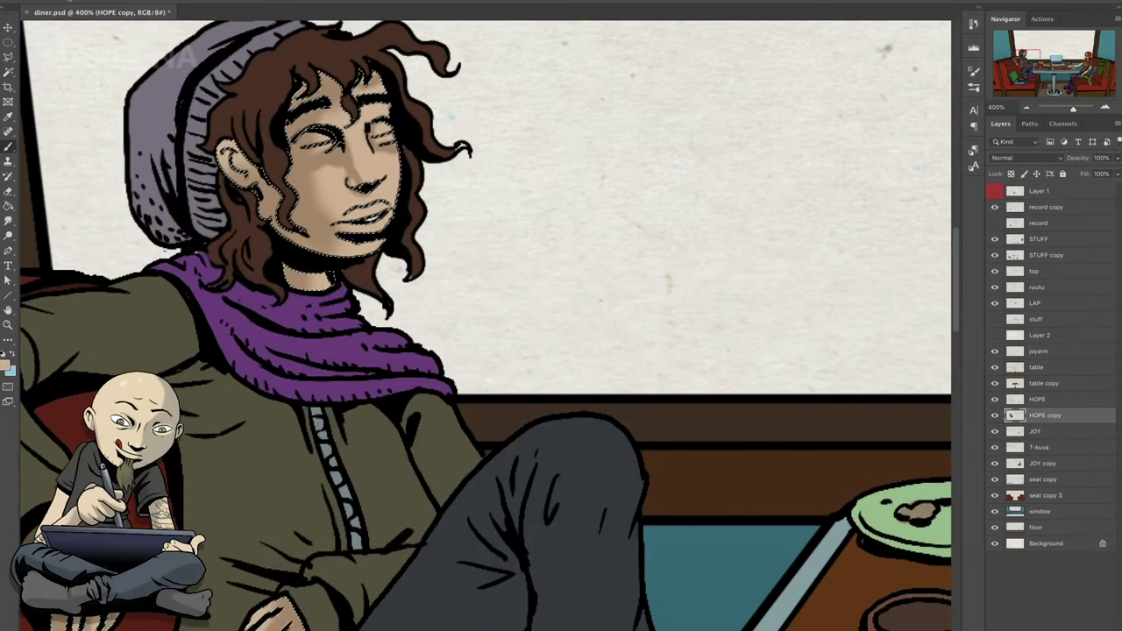
- Magic-wand select the beanie, pick a grey-purple shade and paint soft shading over it
left_click(6, 363)
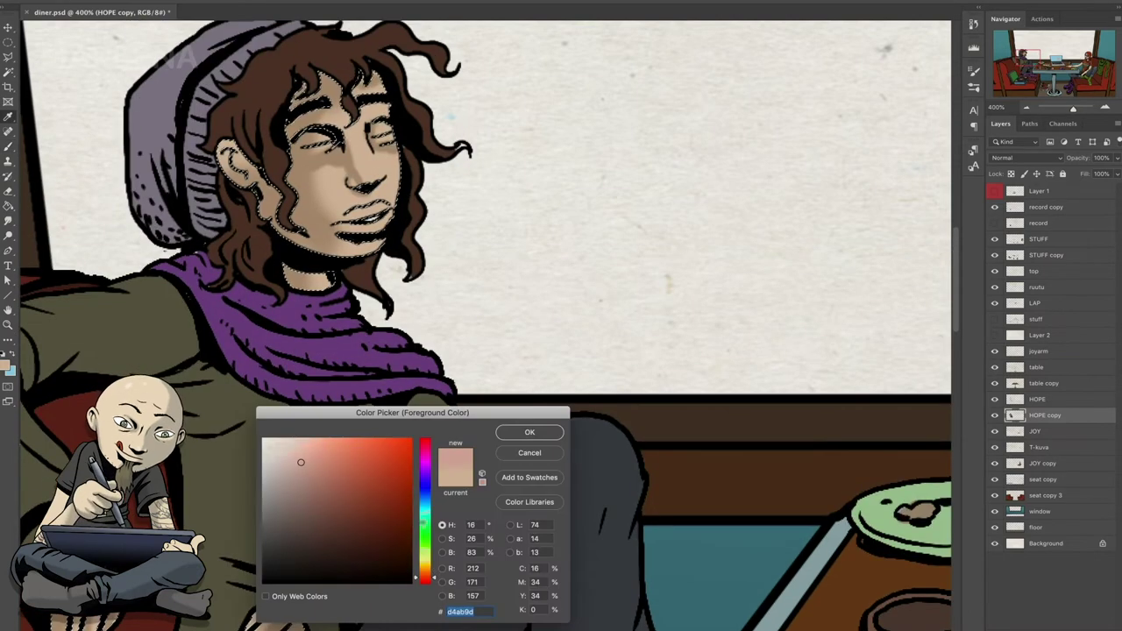
key("Escape")
key("w")
left_click(193, 106)
right_click(35, 36)
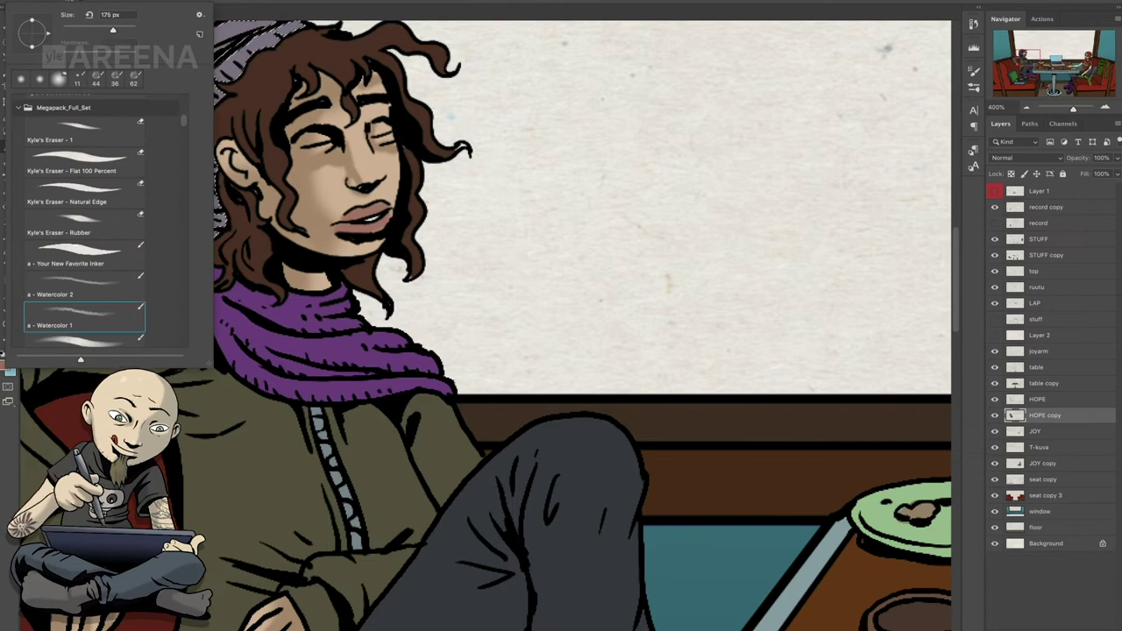
key("Return")
left_click(6, 363)
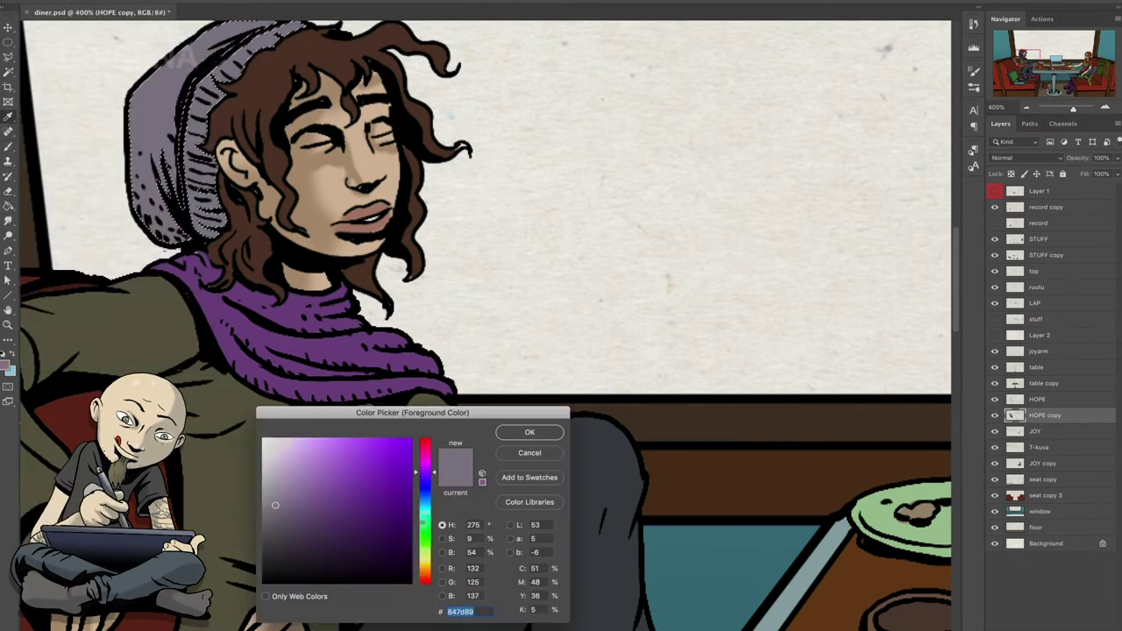
key("Escape")
left_click_drag(350, 219, 518, 298)
left_click_drag(438, 263, 513, 232)
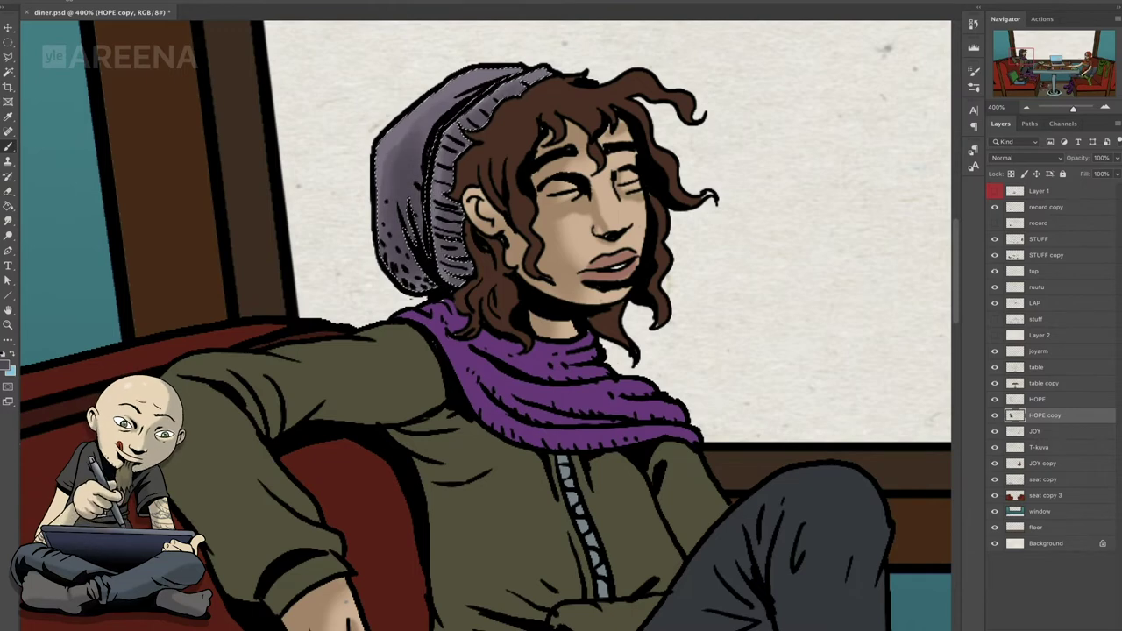
- Paint lighter shading on the olive jacket sleeve
scroll(482, 324, "down", 5)
left_click(6, 363)
key("Escape")
key("F5")
key("F5")
left_click_drag(263, 211, 298, 377)
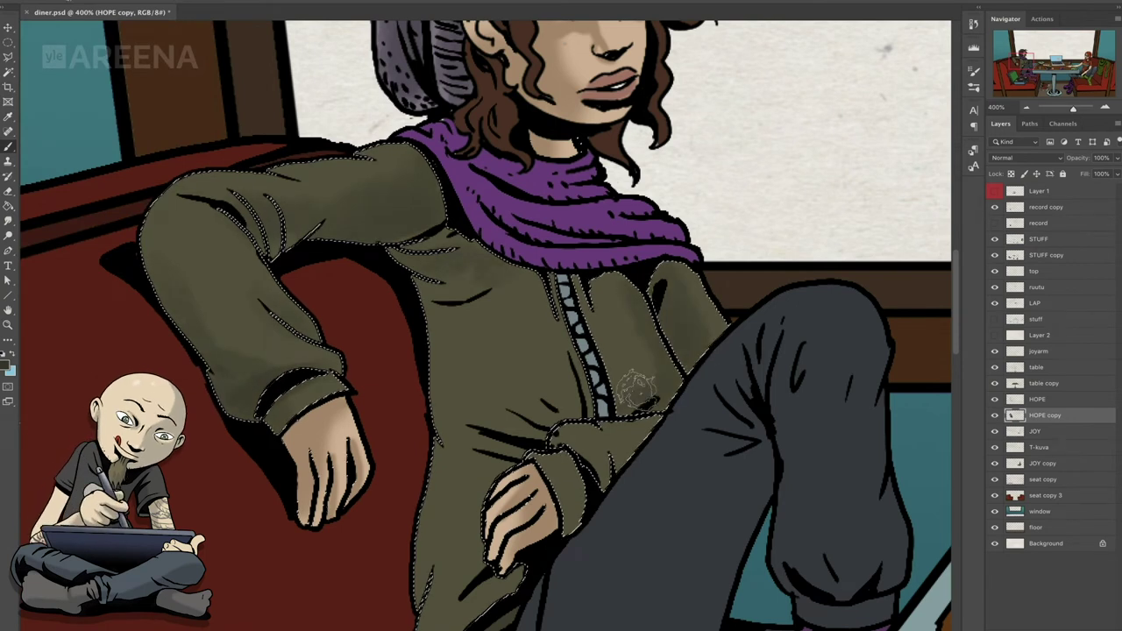
scroll(482, 316, "up", 2)
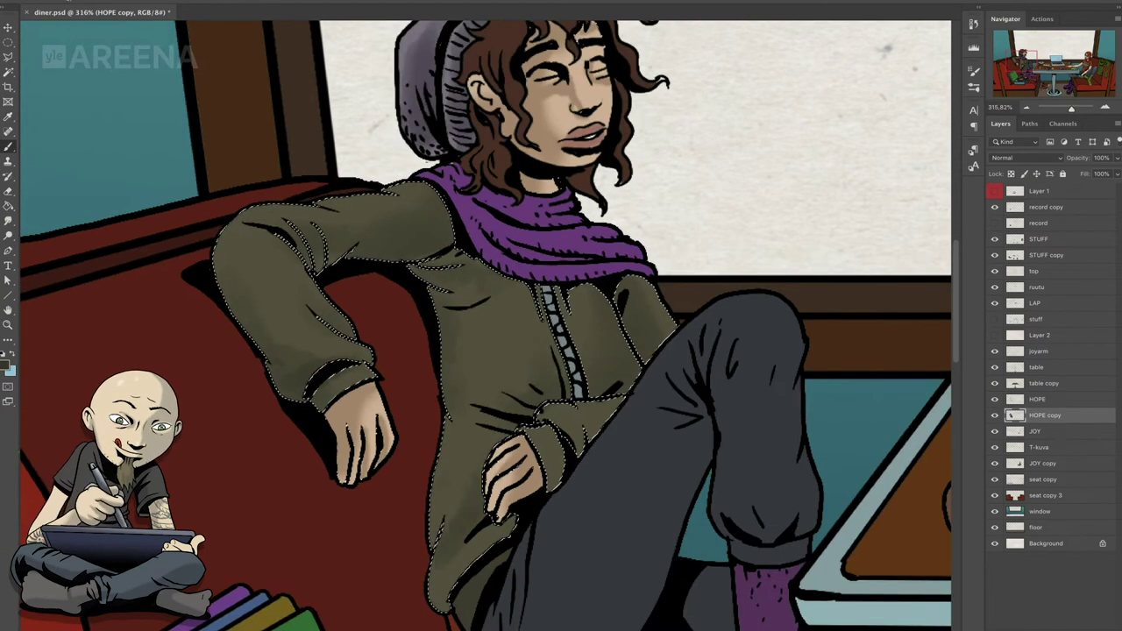
scroll(482, 324, "down", 1)
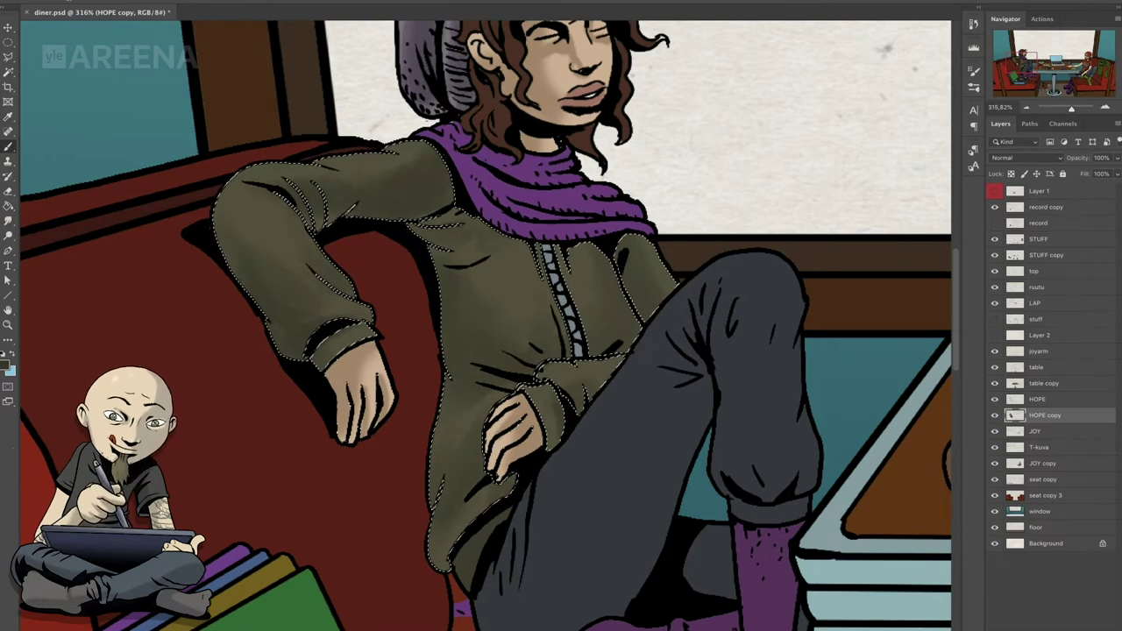
key("F5")
key("F5")
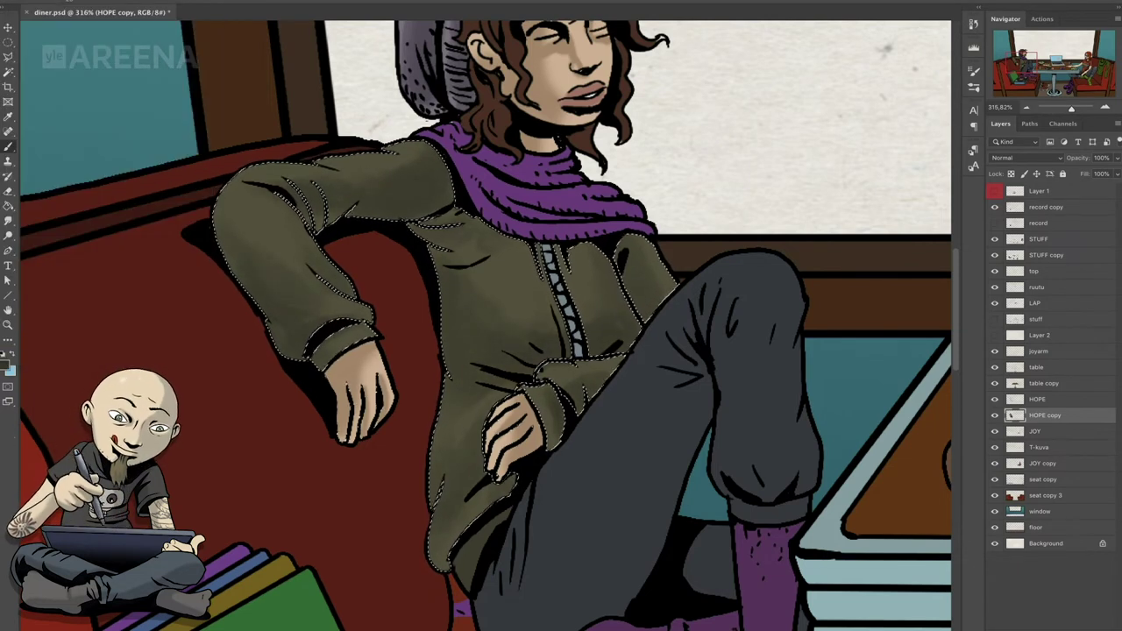
- Sample new shading colours for the jacket and dark trousers and adjust the brush
left_click(8, 363)
key("Return")
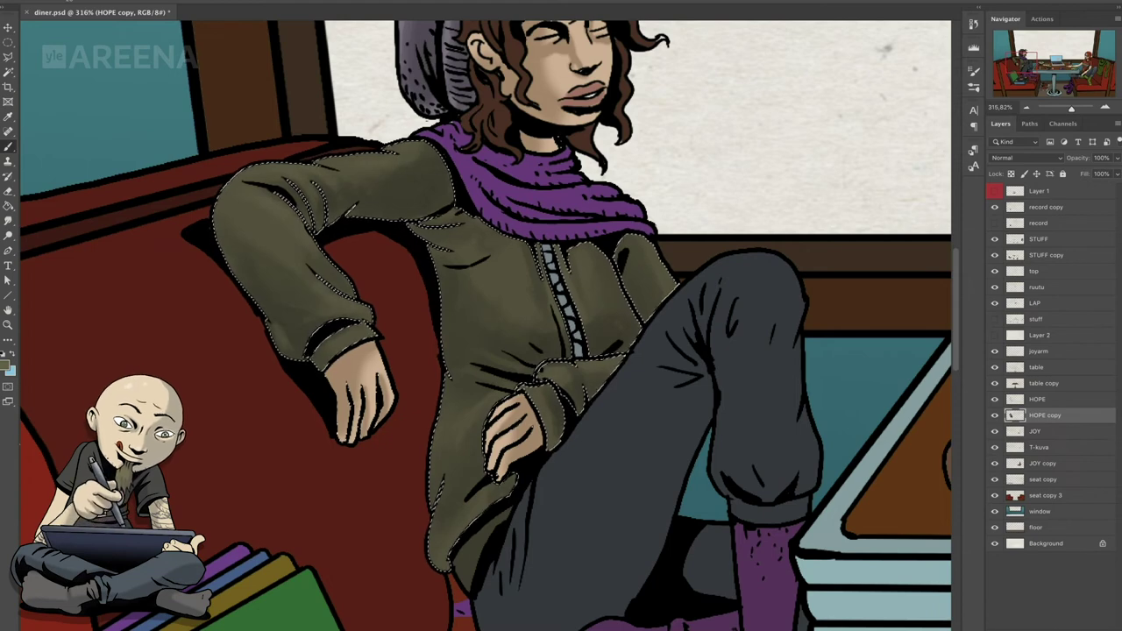
scroll(482, 325, "down", 5)
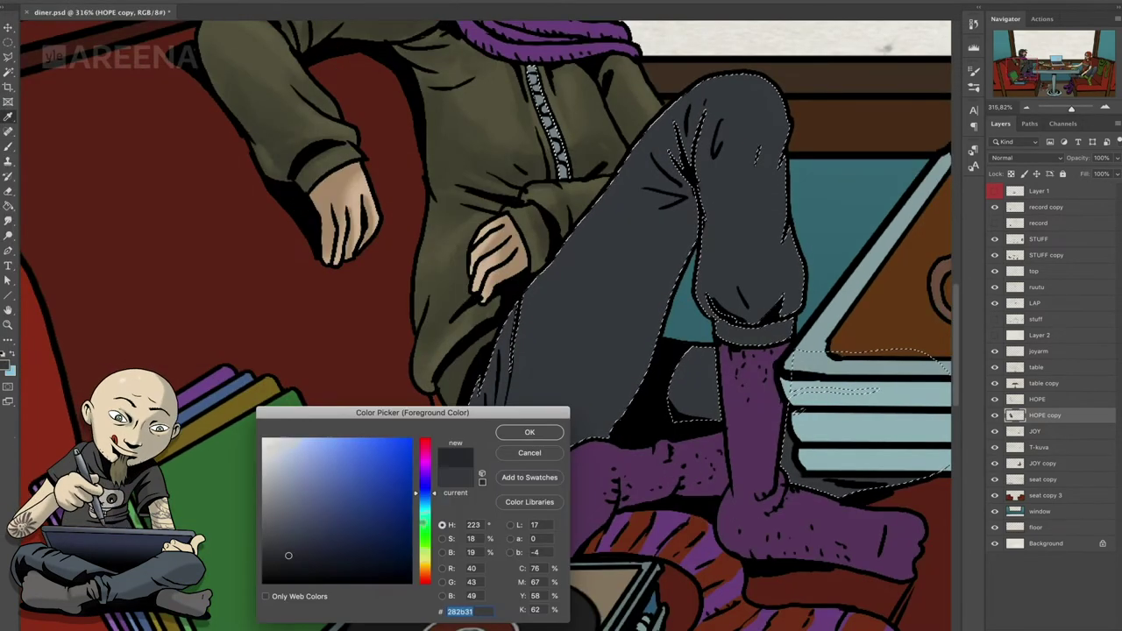
right_click(491, 473)
key("Return")
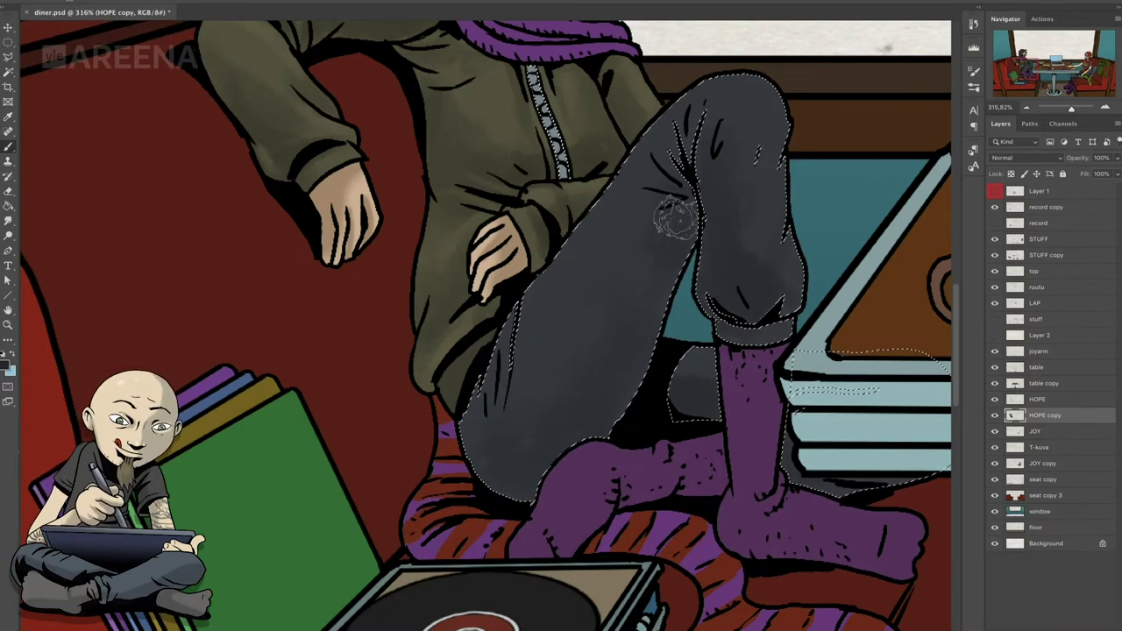
right_click(771, 298)
key("Escape")
left_click(6, 364)
key("Escape")
right_click(693, 158)
key("Escape")
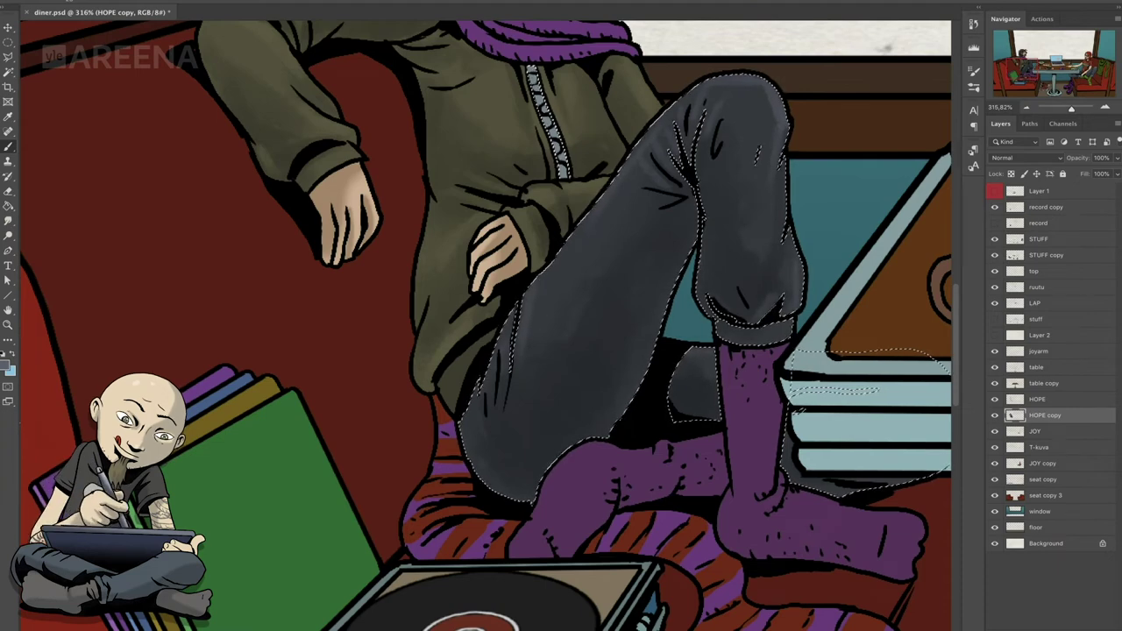
- Choose a darker purple for the socks and return to the brush
left_click_drag(526, 350, 474, 281)
left_click(6, 363)
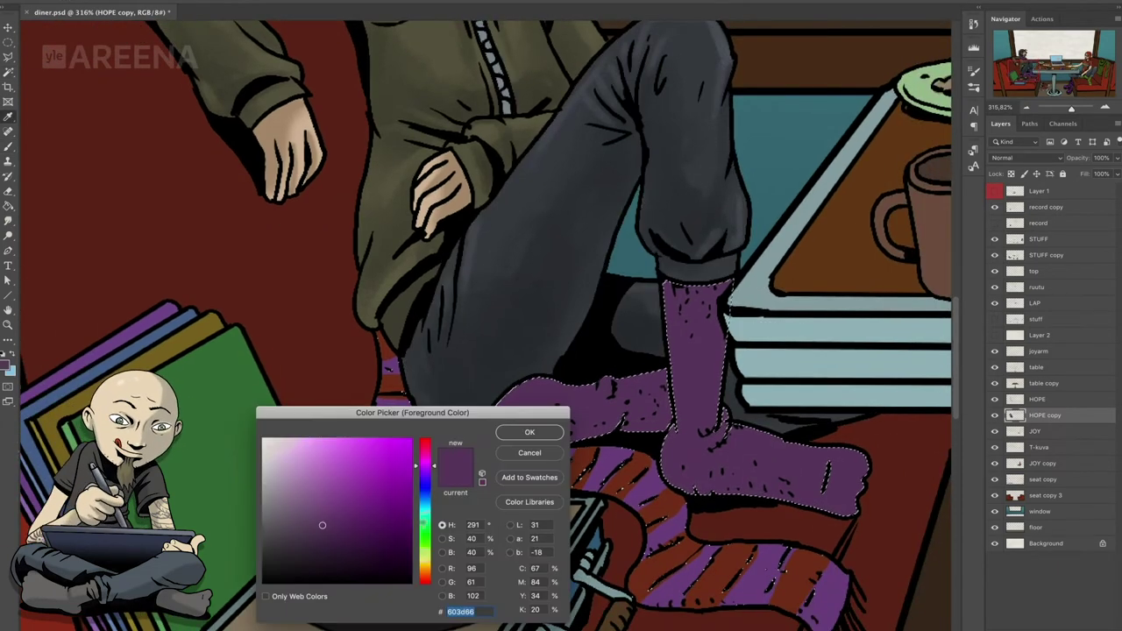
key("Return")
key("b")
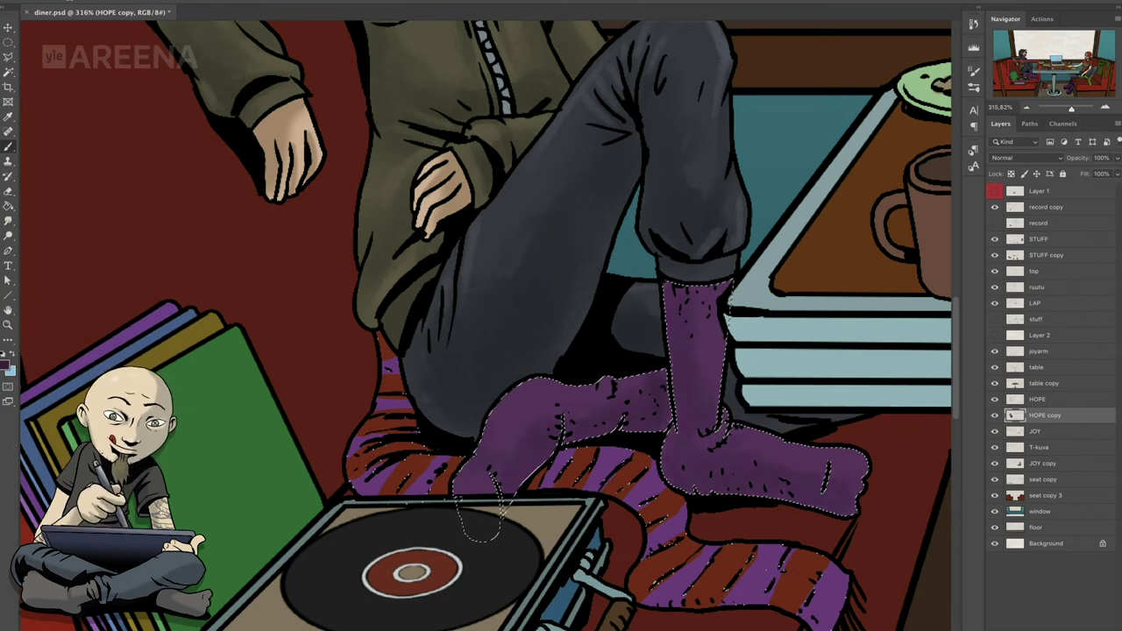
left_click_drag(482, 316, 504, 583)
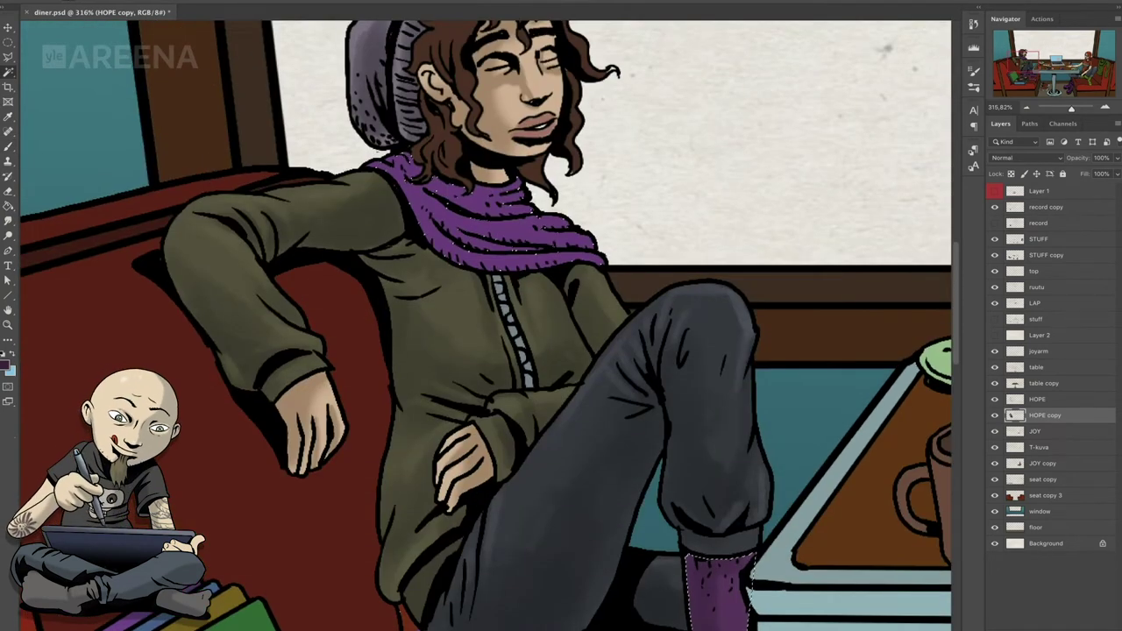
- Shade the purple stripes of the floor scarf with darker purple, including beside the socks
left_click(6, 364)
key("Return")
key("b")
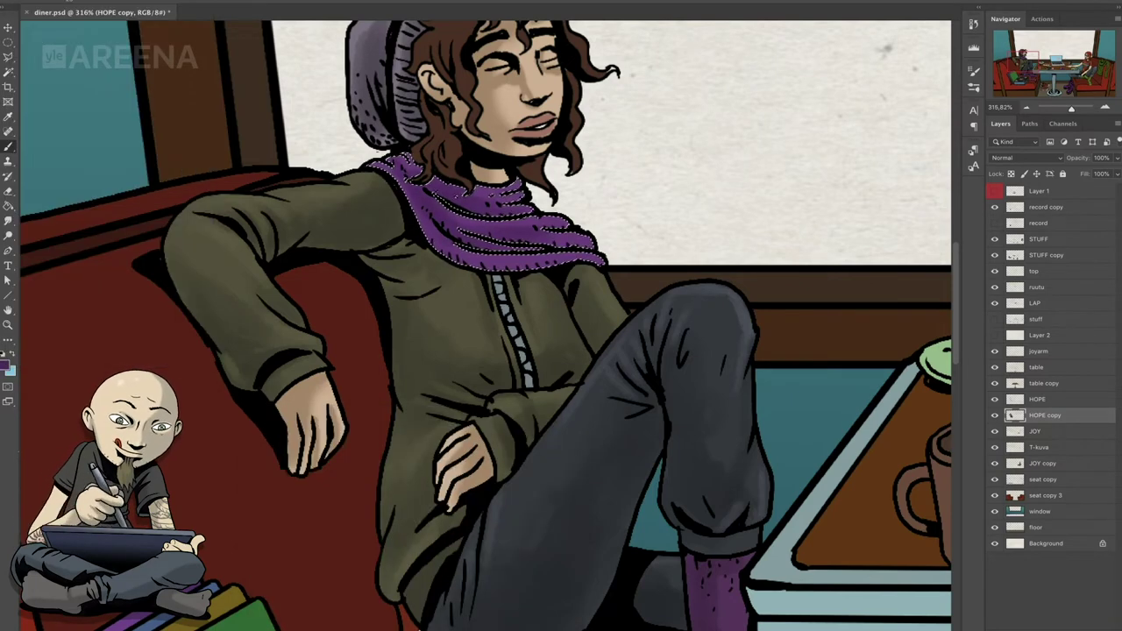
left_click_drag(473, 543, 454, 202)
left_click_drag(661, 424, 815, 583)
left_click_drag(605, 404, 775, 508)
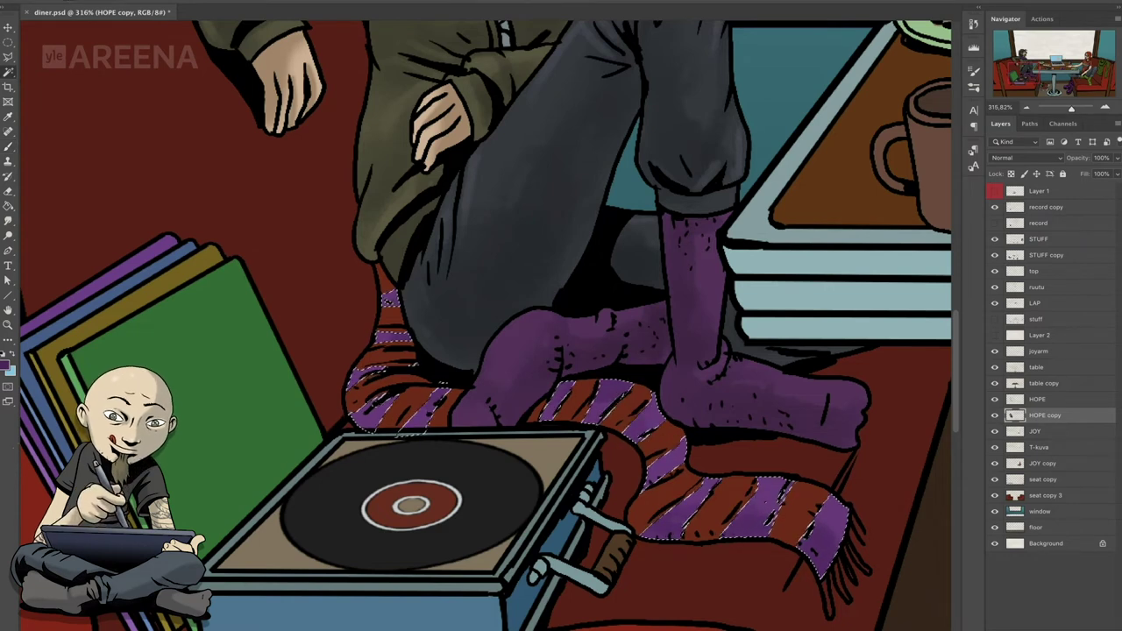
left_click(7, 365)
key("Return")
left_click_drag(385, 311, 411, 344)
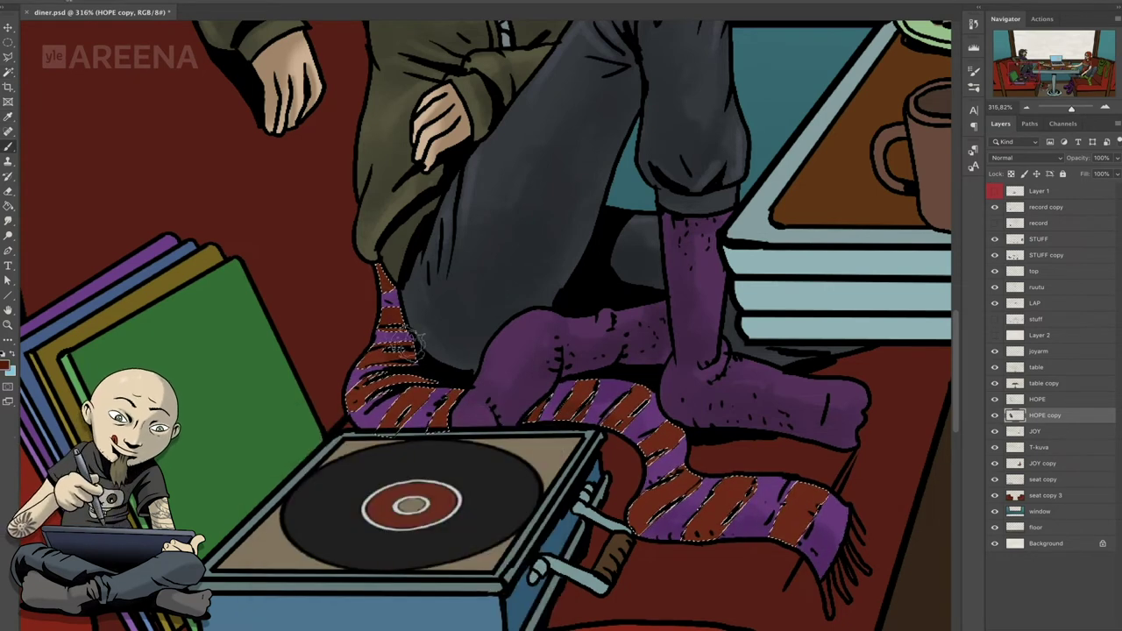
- Sample a hair shading colour and zoom in on the face and hair
scroll(351, 251, "up", 5)
scroll(351, 251, "up", 1)
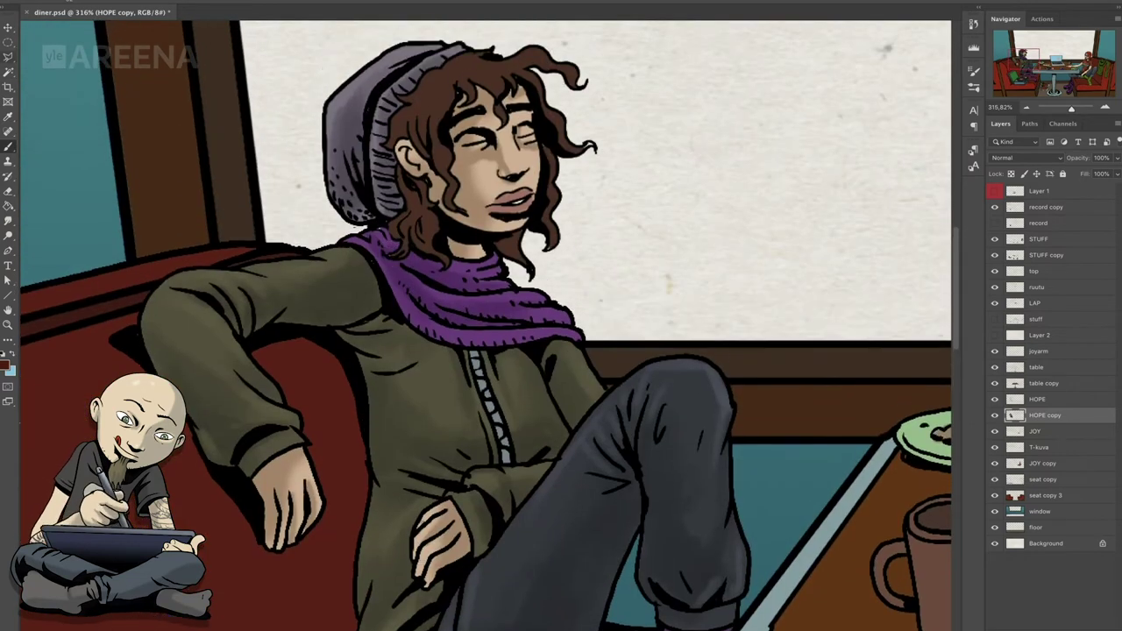
key("b")
left_click(7, 364)
key("Return")
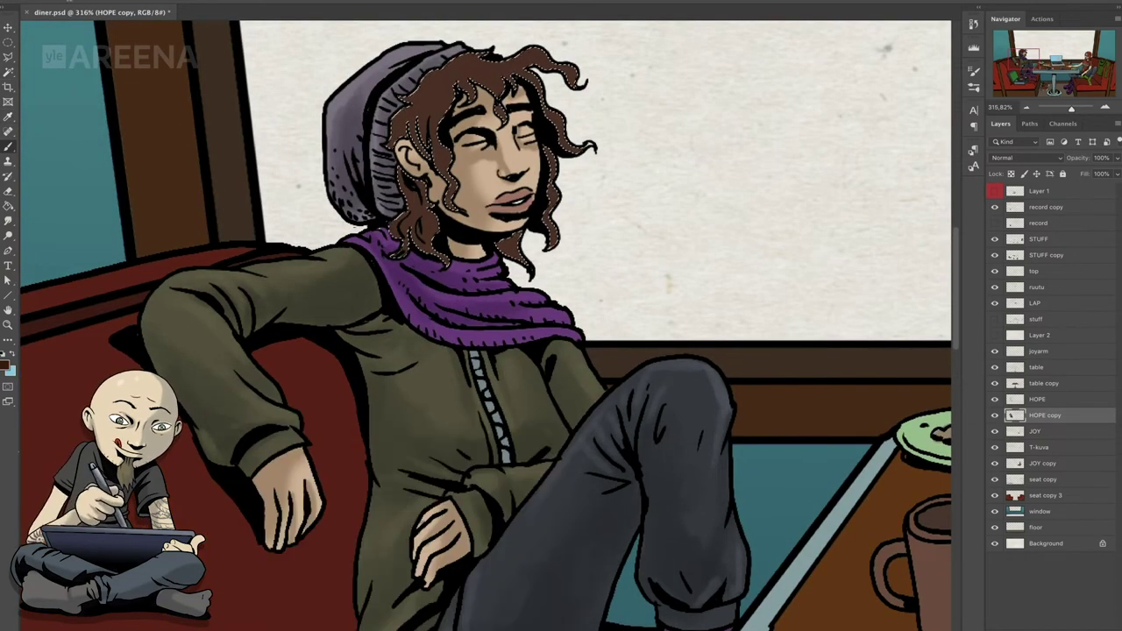
key("ctrl+plus")
key("ctrl+plus")
right_click(320, 277)
key("Escape")
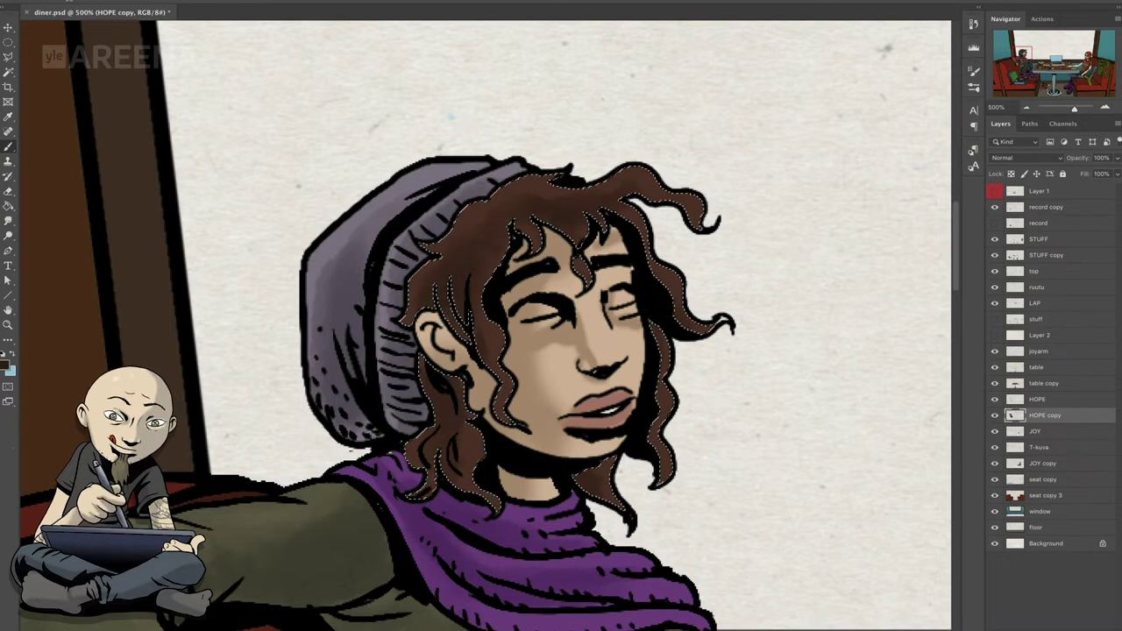
- Paint shading along the curly brown hair with a smaller brush
right_click(320, 276)
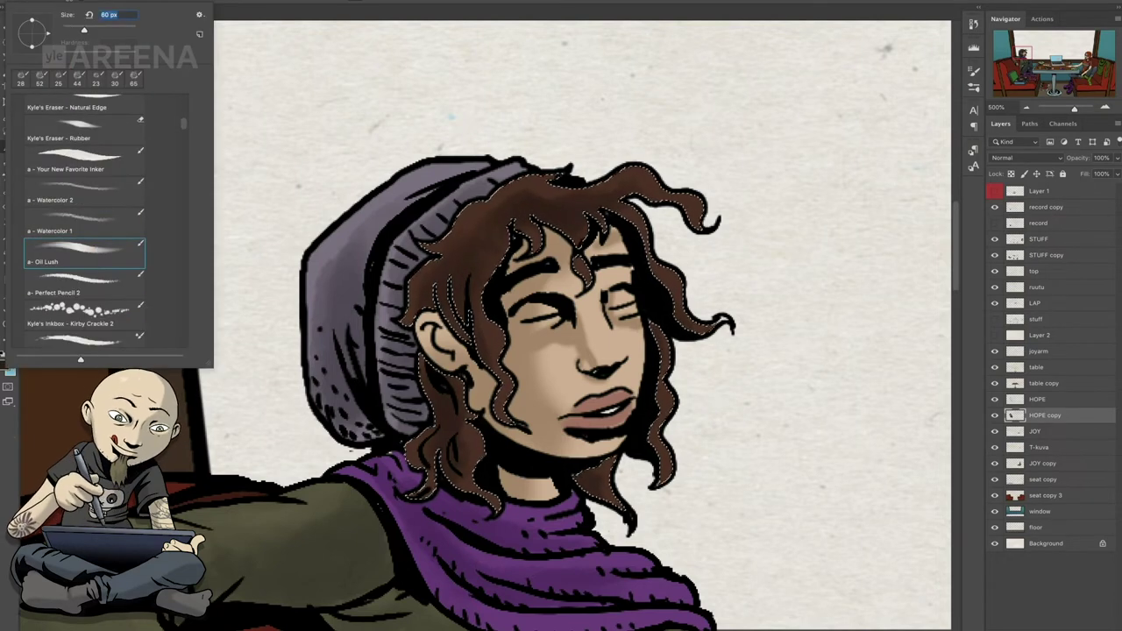
key("Return")
key("Return")
key("ctrl+plus")
key("ctrl+plus")
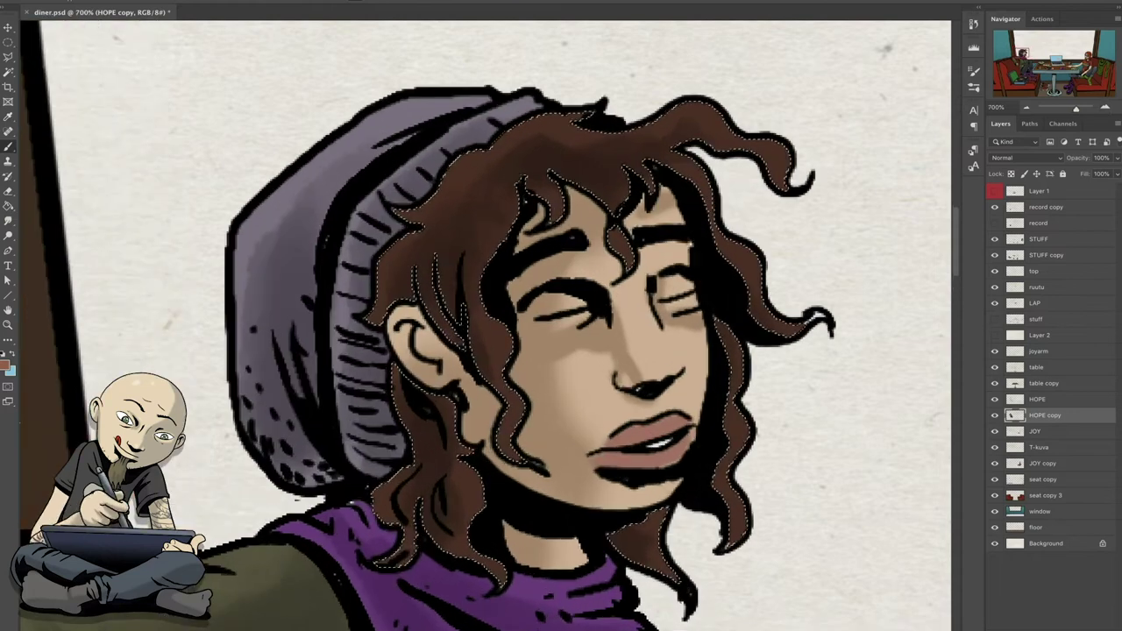
right_click(320, 276)
key("Escape")
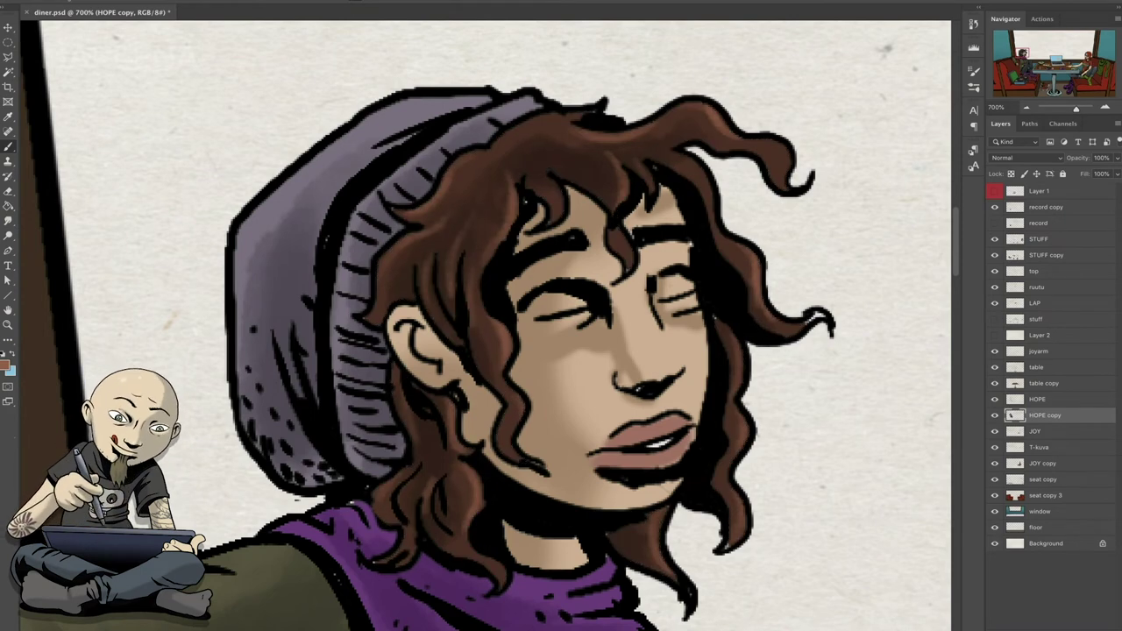
key("ctrl+minus")
key("ctrl+minus")
key("ctrl+minus")
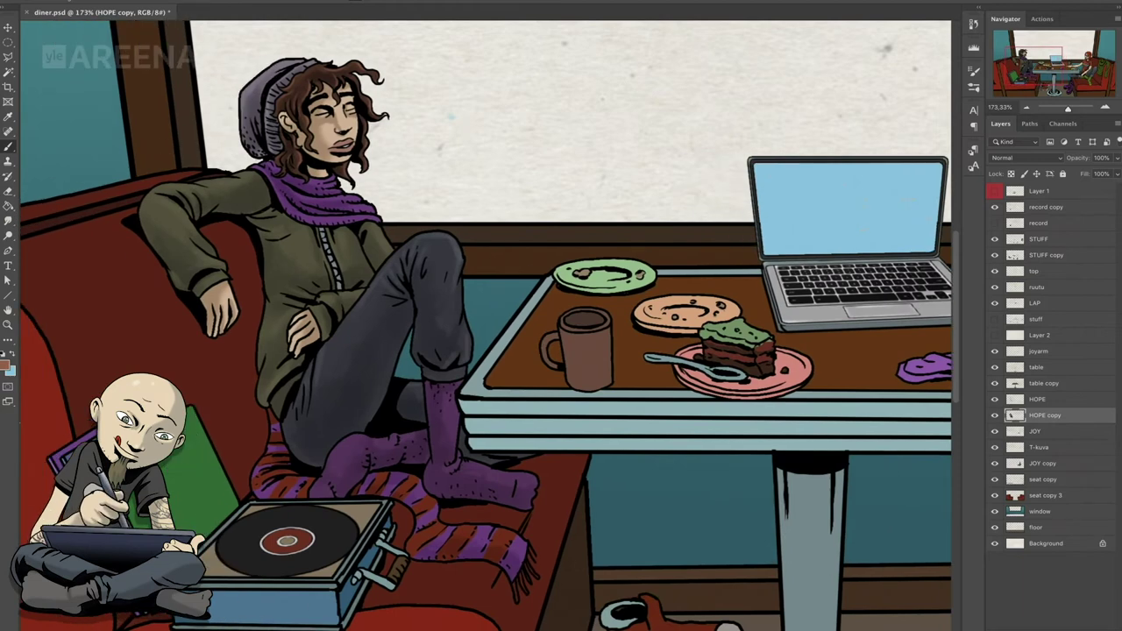
- On the seat copy 3 layer, pick a red shading colour from the booth
key("ctrl+minus")
key("w")
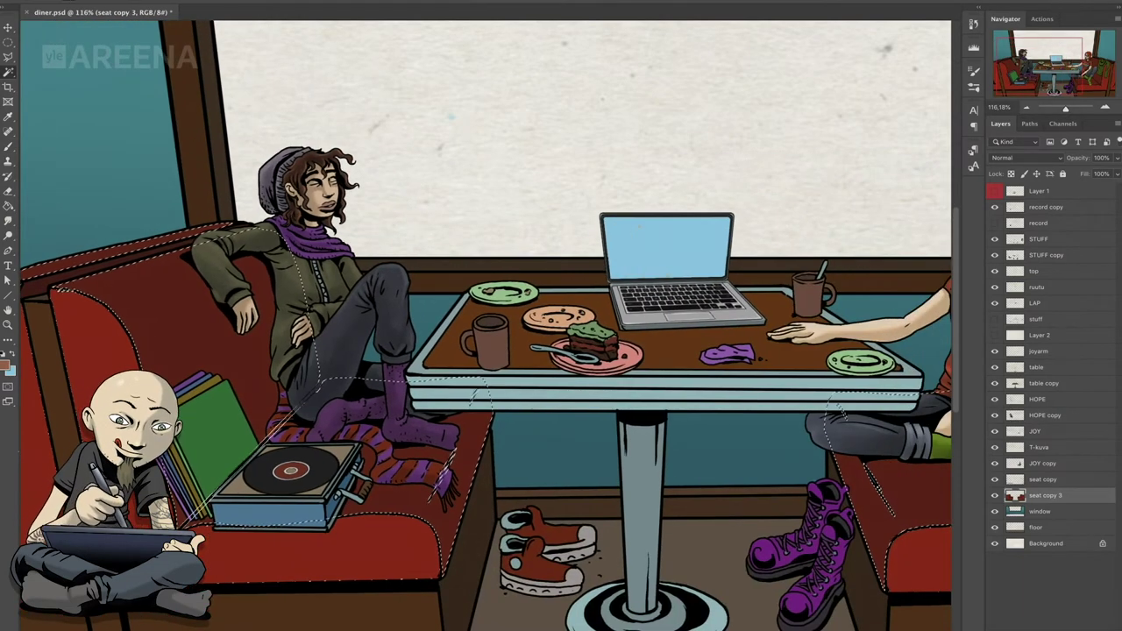
right_click(26, 17)
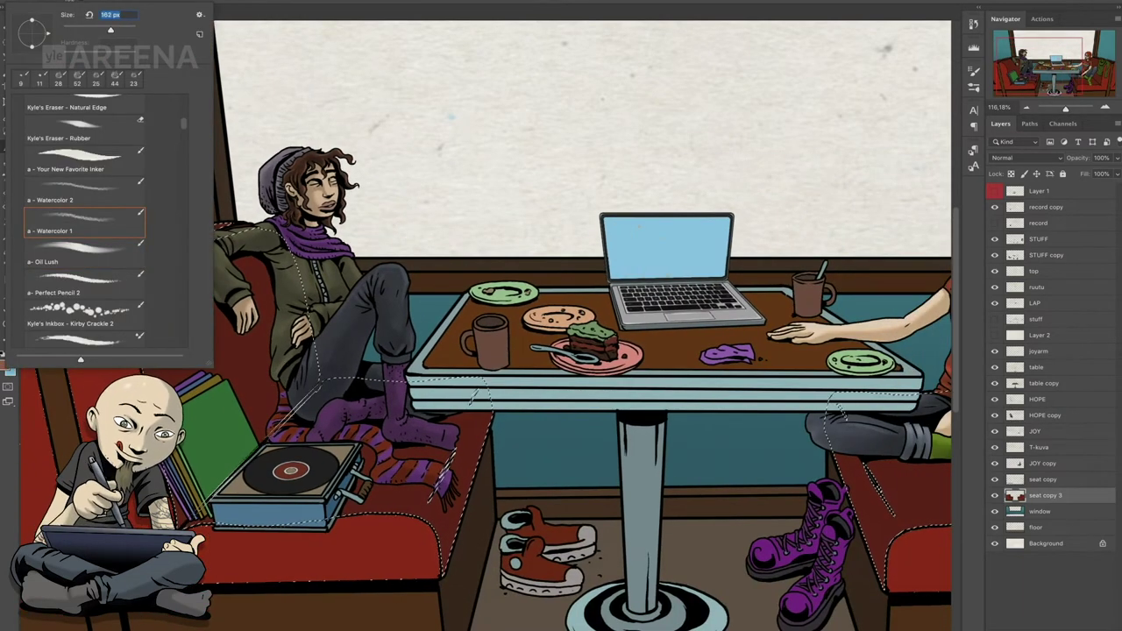
key("Escape")
left_click(6, 363)
key("Return")
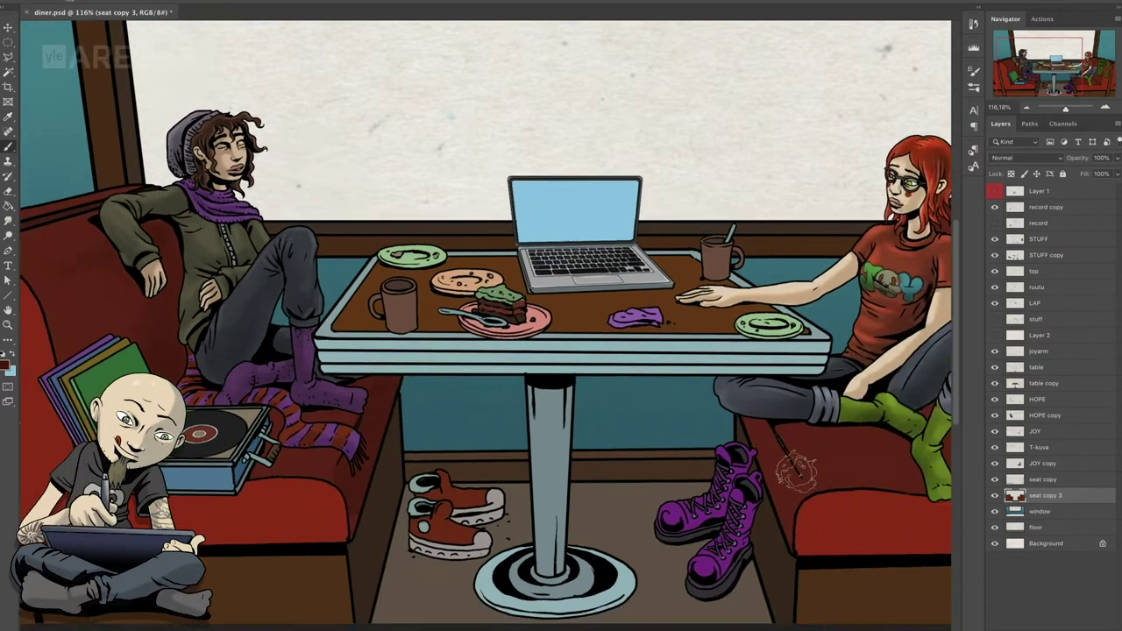
- Paint soft shading along the red booth cushions on both sides of the table
left_click_drag(153, 306, 655, 421)
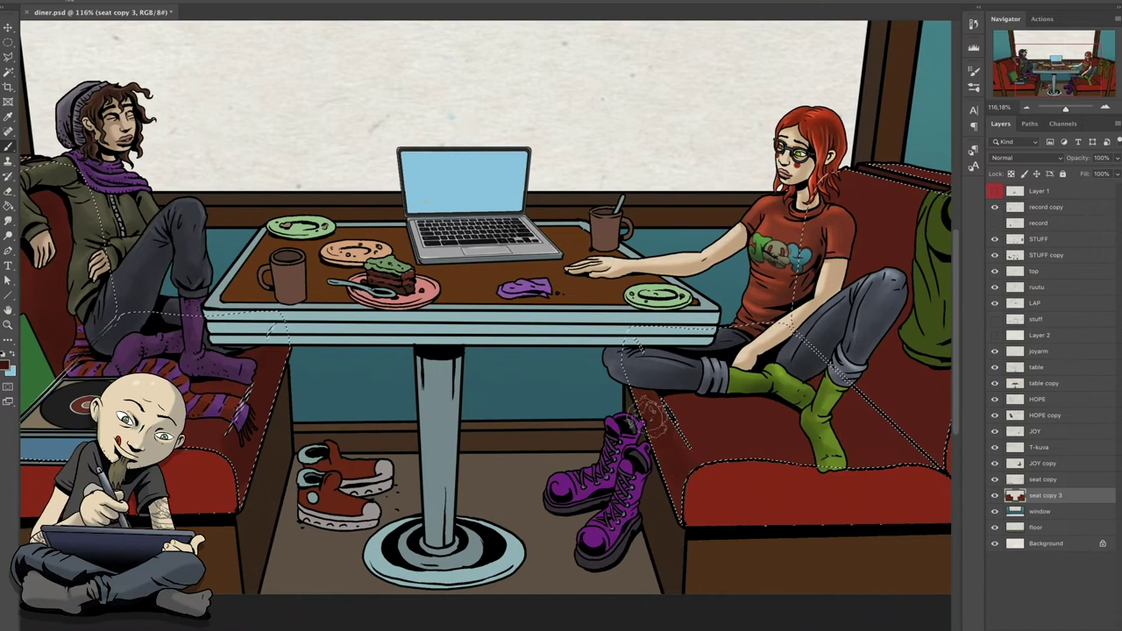
left_click_drag(759, 405, 798, 394)
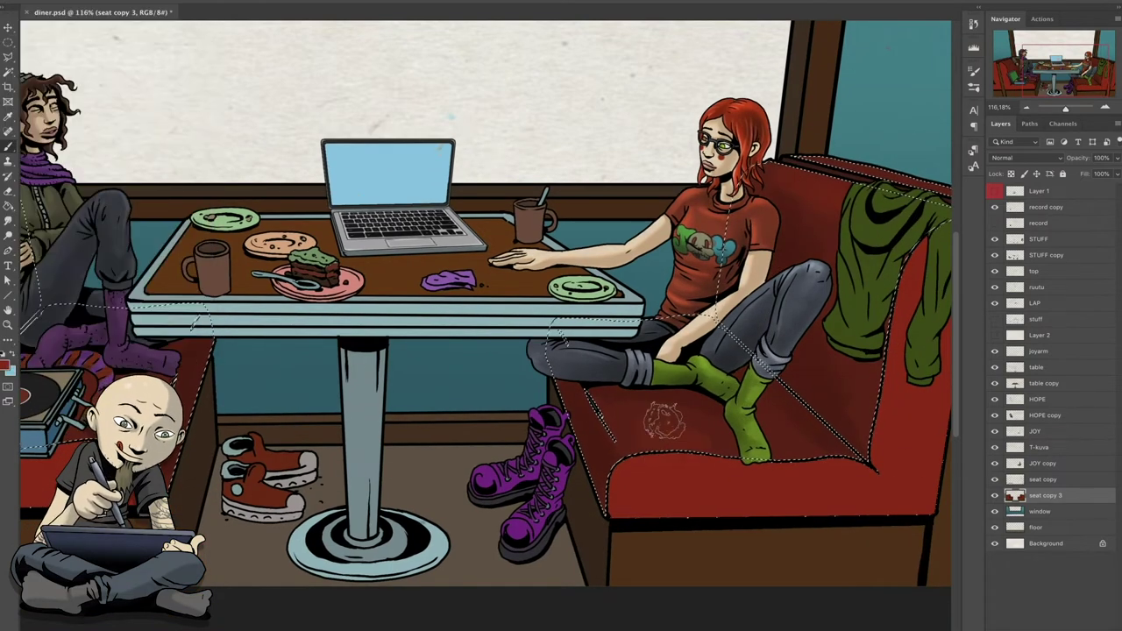
left_click_drag(786, 447, 648, 440)
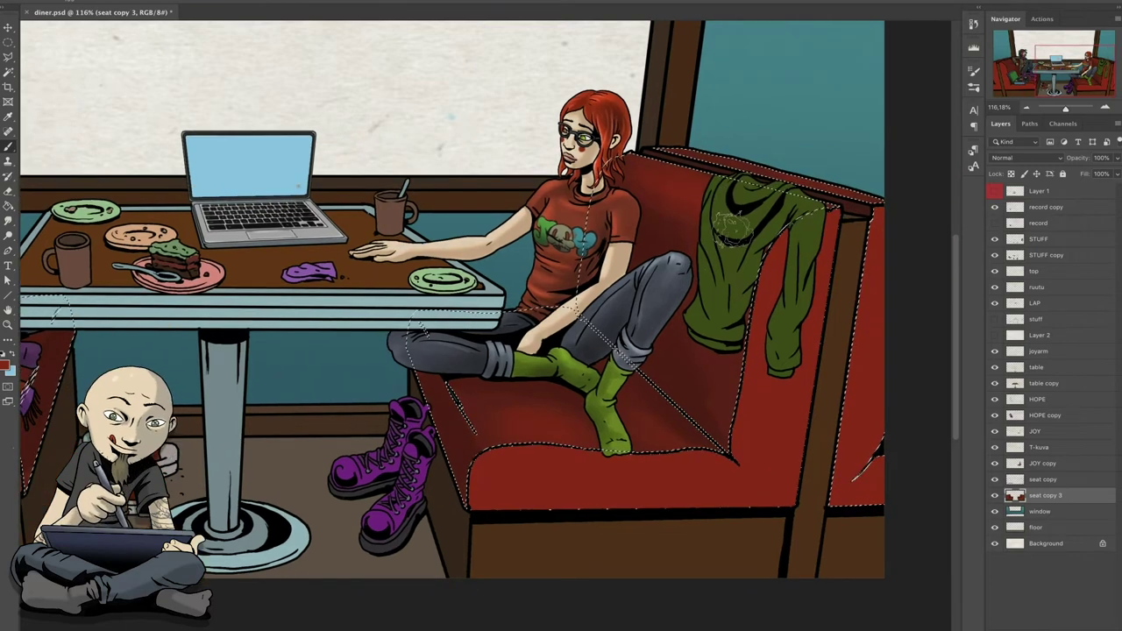
left_click_drag(16, 413, 316, 407)
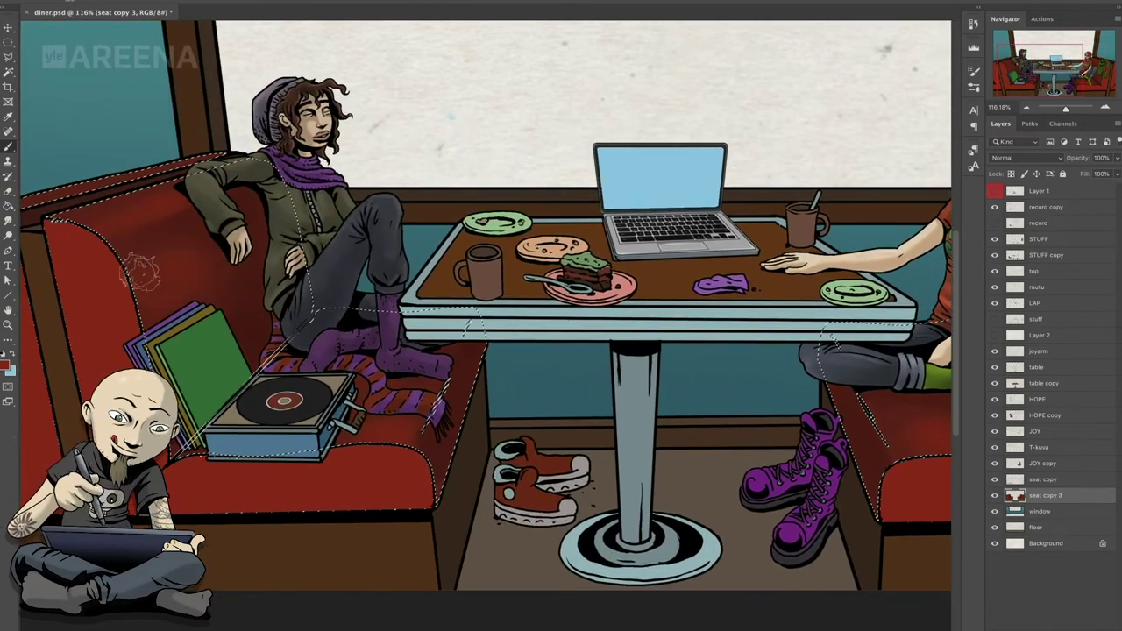
left_click_drag(155, 271, 245, 262)
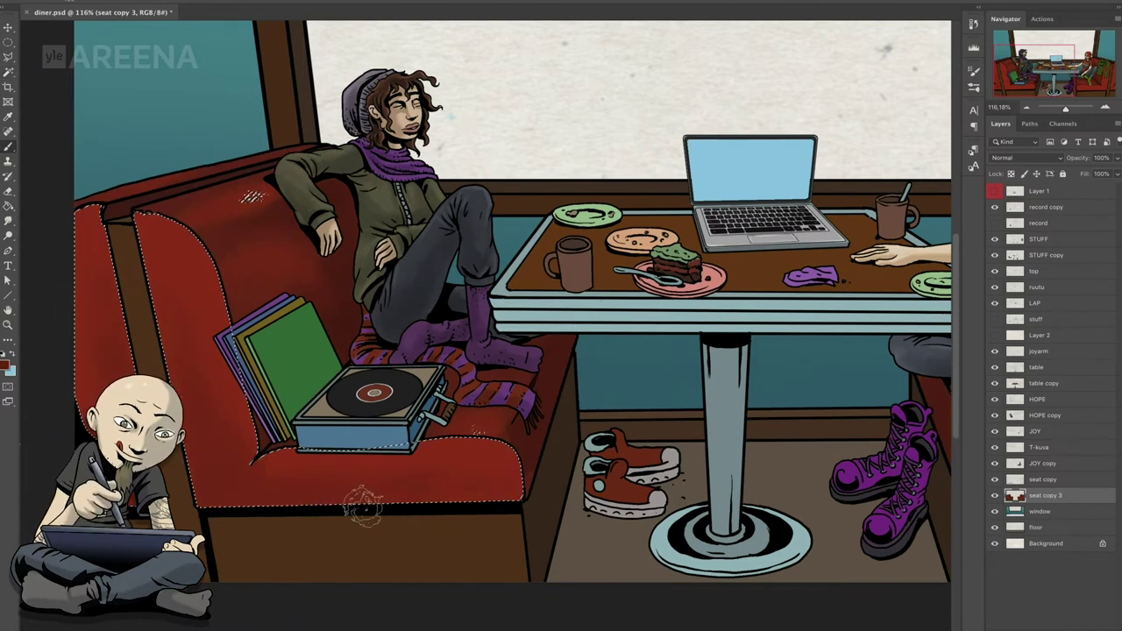
scroll(696, 441, "right", 10)
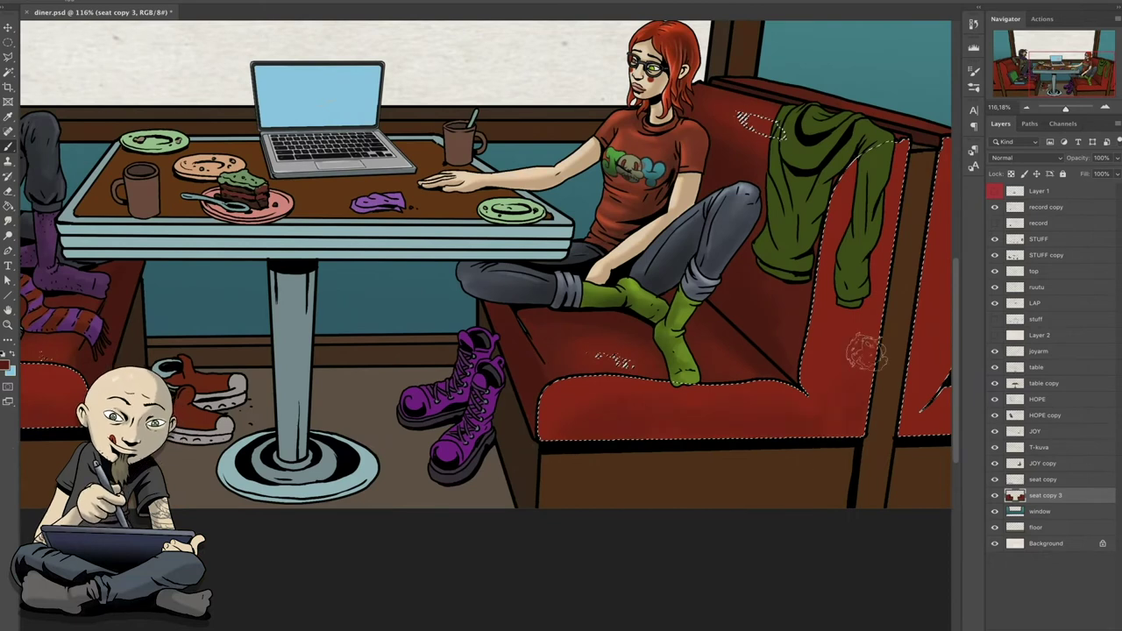
scroll(842, 425, "right", 3)
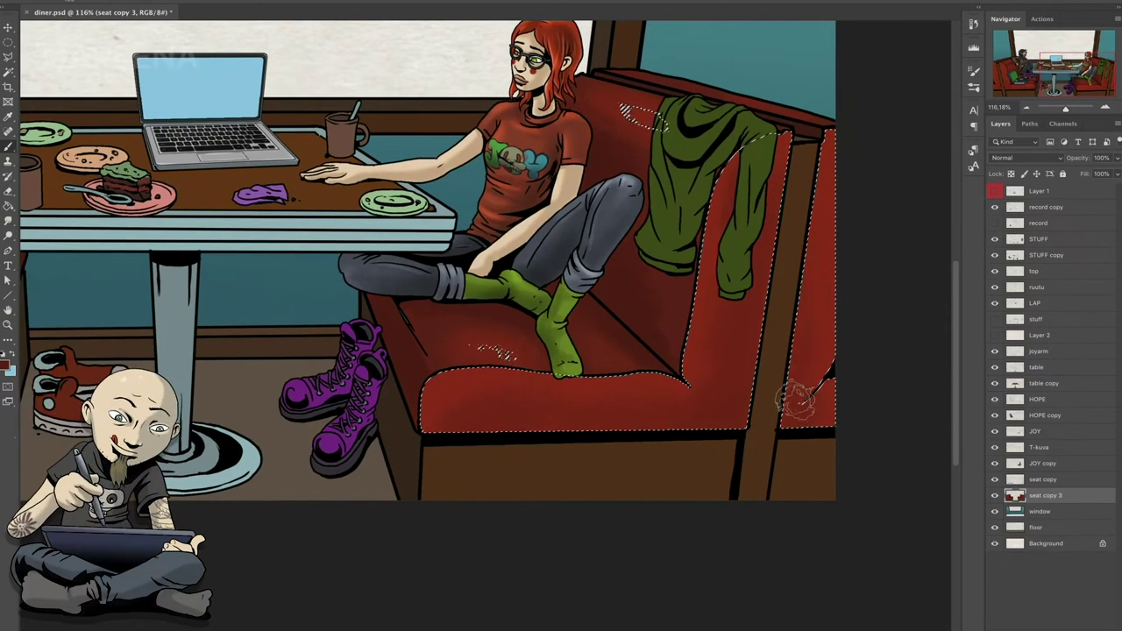
- Magic-wand select the booth base panel and side strip, and pick brown to shade them
key("w")
left_click(684, 464)
key("b")
left_click(8, 364)
key("Return")
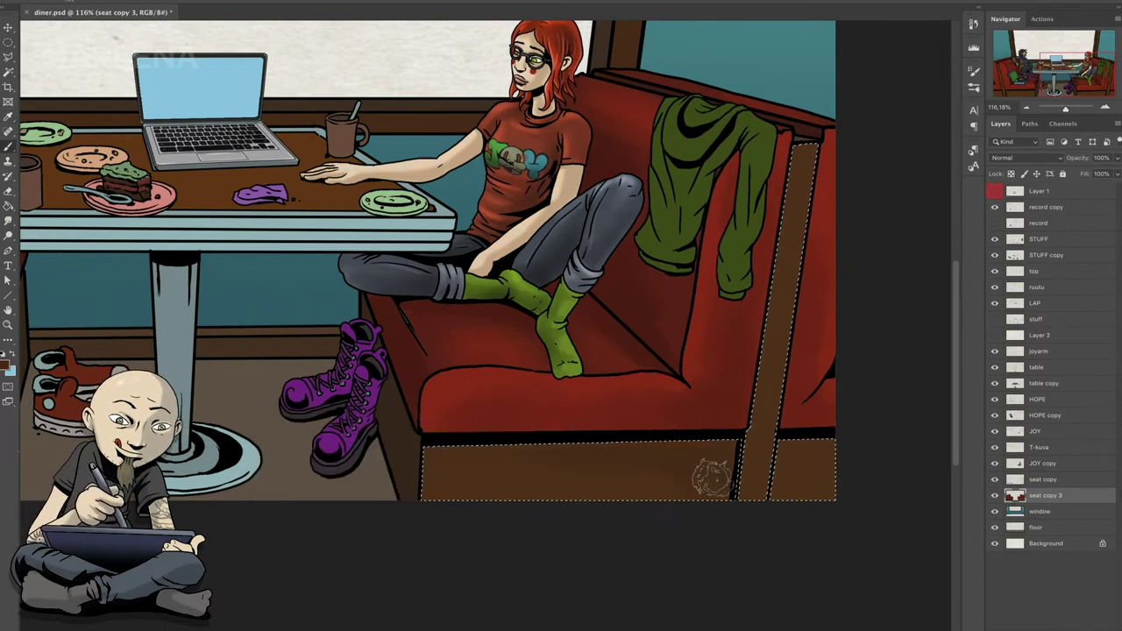
scroll(708, 371, "left", 10)
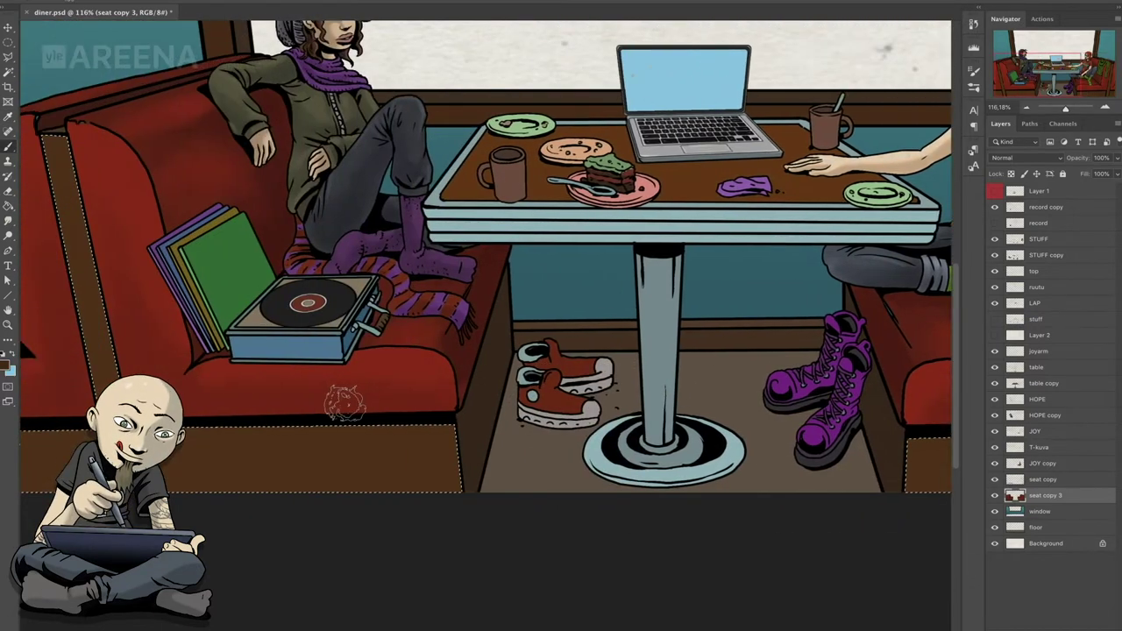
scroll(344, 401, "left", 2)
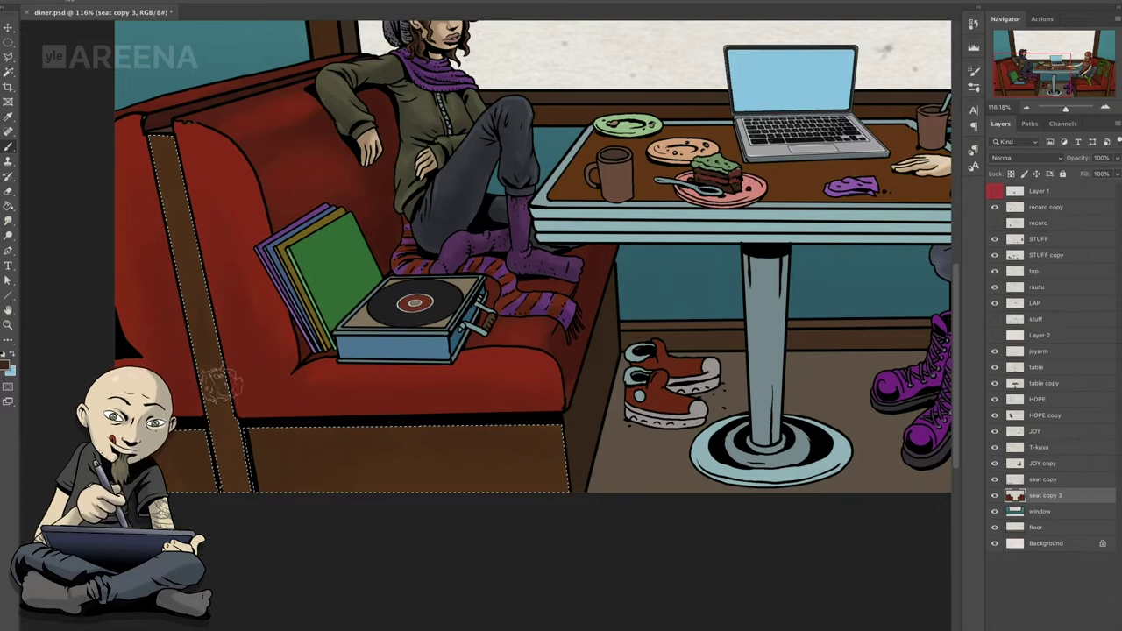
scroll(315, 412, "right", 3)
scroll(312, 379, "right", 5)
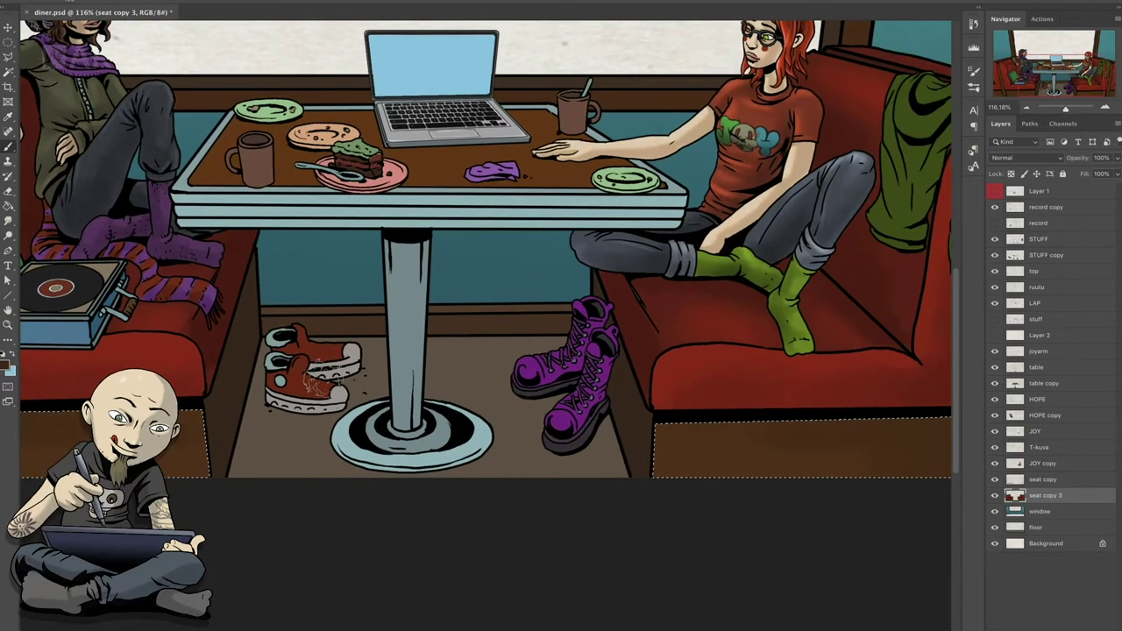
scroll(486, 245, "right", 2)
right_click(26, 27)
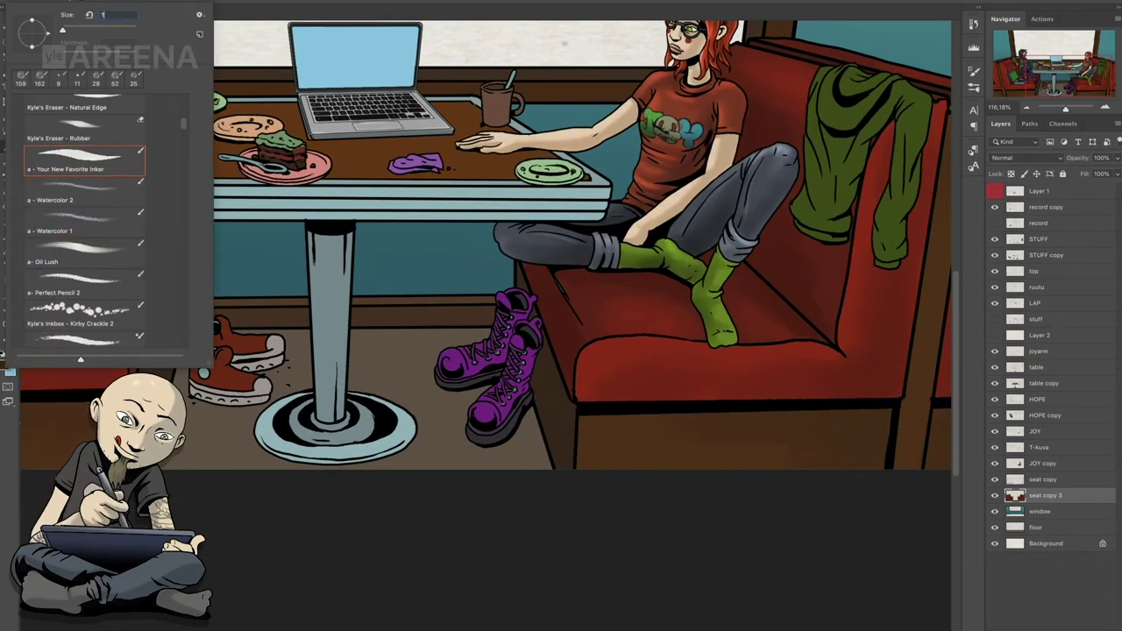
- Draw a dark outline along the right booth seat's left edge
key("Return")
scroll(675, 296, "up", 5)
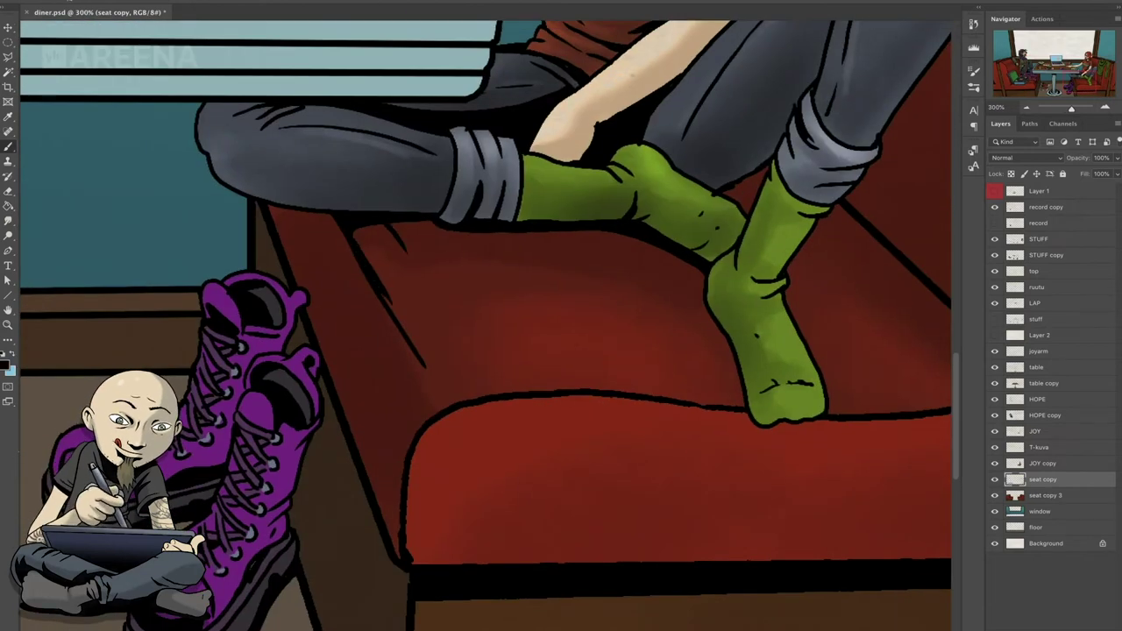
scroll(701, 337, "down", 3)
left_click_drag(679, 336, 735, 341)
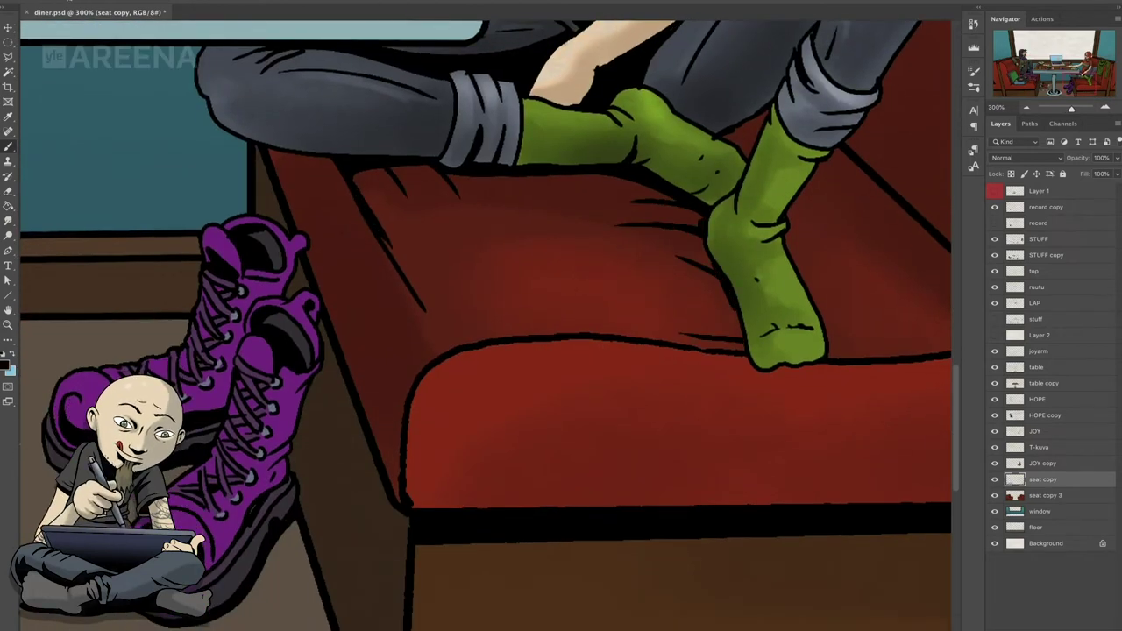
scroll(482, 324, "down", 2)
left_click_drag(363, 257, 377, 279)
mouse_move(386, 325)
left_mouse_down()
mouse_move(359, 438)
mouse_move(499, 300)
left_mouse_up()
- Add dark strokes at the seat's right corner and fold lines across the cushion
scroll(482, 324, "right", 3)
mouse_move(671, 319)
left_mouse_down()
mouse_move(837, 309)
mouse_move(837, 358)
left_mouse_up()
scroll(482, 324, "right", 3)
left_click_drag(561, 263, 529, 284)
left_click_drag(528, 261, 629, 274)
left_click_drag(496, 210, 563, 221)
- Draw a dark vertical seat-edge line with small hatches
scroll(482, 325, "up", 5)
scroll(482, 324, "right", 2)
scroll(482, 324, "up", 2)
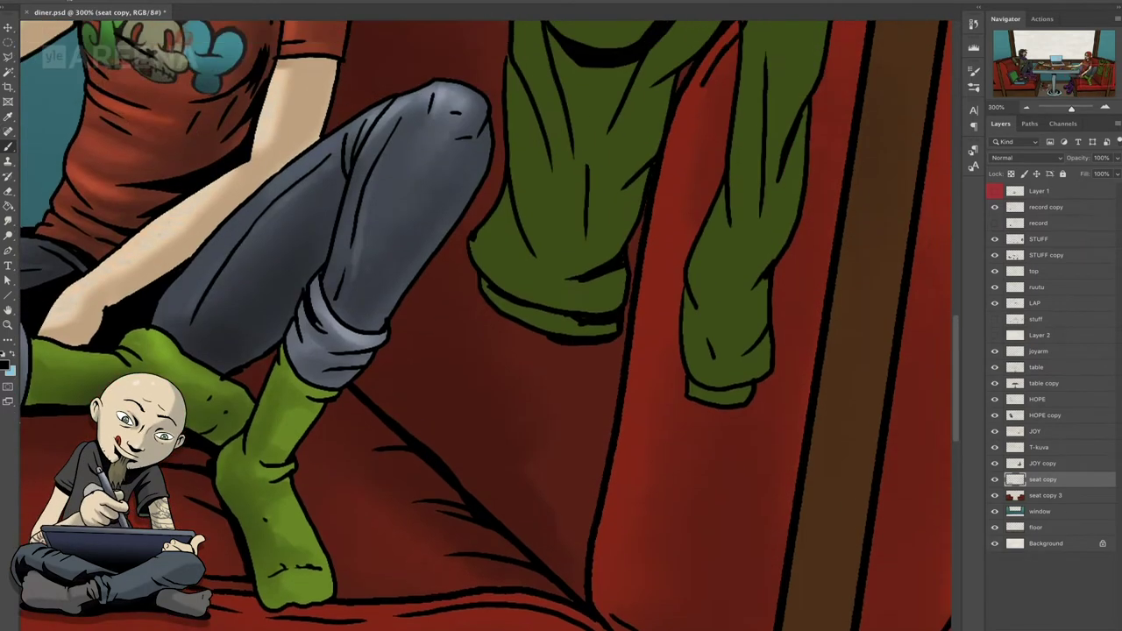
scroll(482, 325, "right", 2)
scroll(482, 325, "down", 2)
scroll(482, 325, "down", 3)
mouse_move(530, 100)
left_mouse_down()
mouse_move(493, 430)
mouse_move(537, 435)
left_mouse_up()
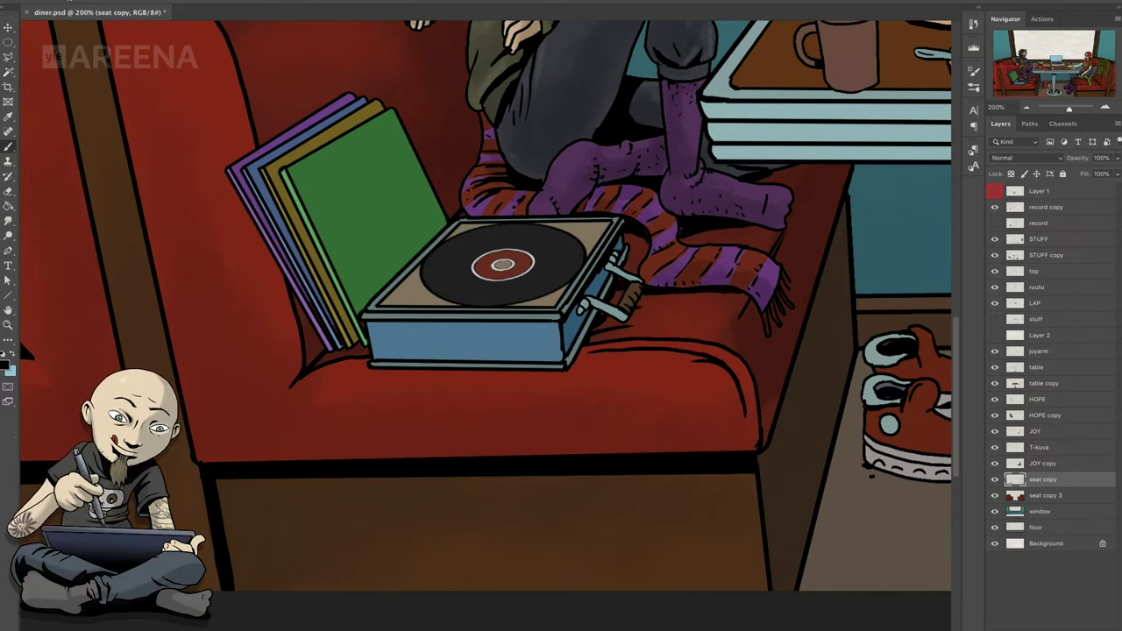
- Pan around the canvas to review the whole shaded diner scene
scroll(482, 325, "up", 2)
scroll(482, 325, "up", 2)
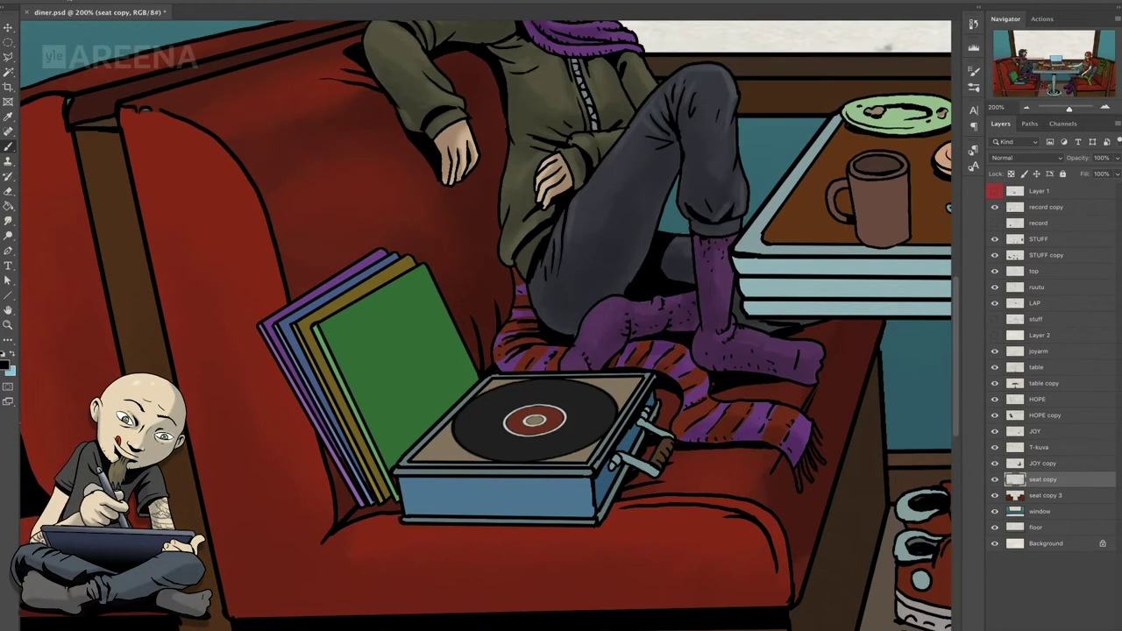
scroll(482, 325, "left", 2)
scroll(521, 325, "down", 1)
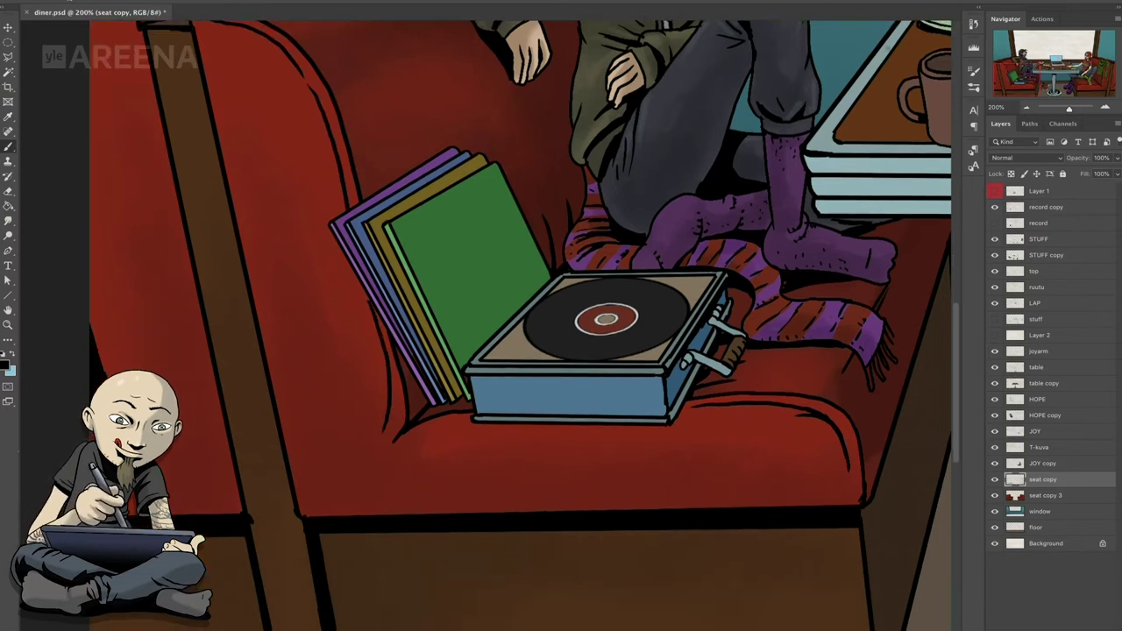
scroll(521, 325, "down", 2)
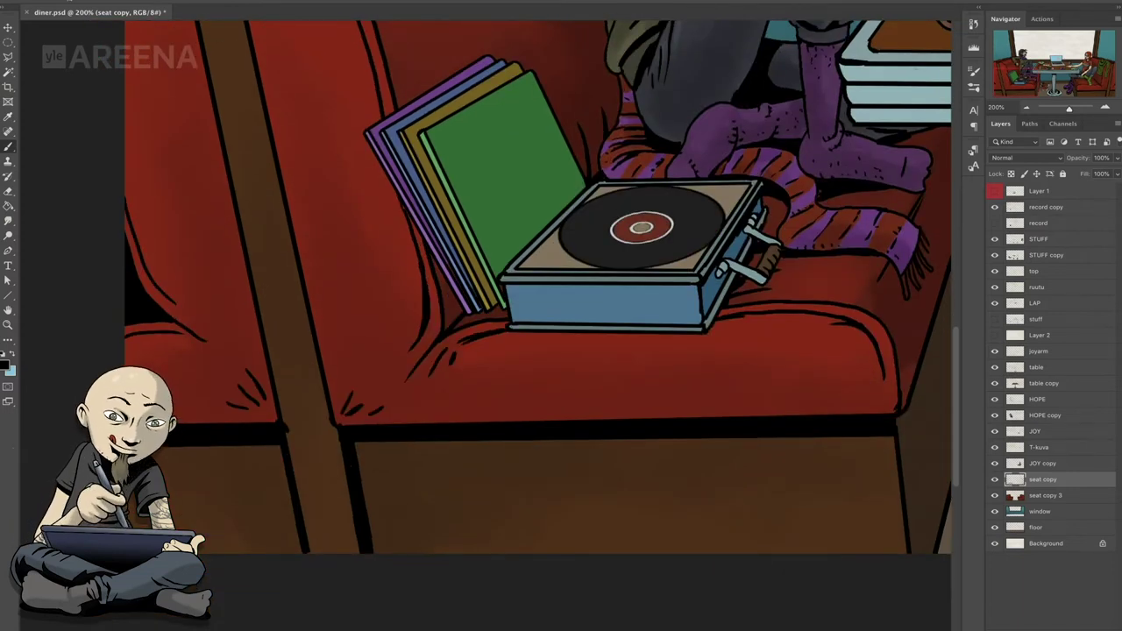
scroll(526, 325, "up", 4)
scroll(526, 324, "up", 1)
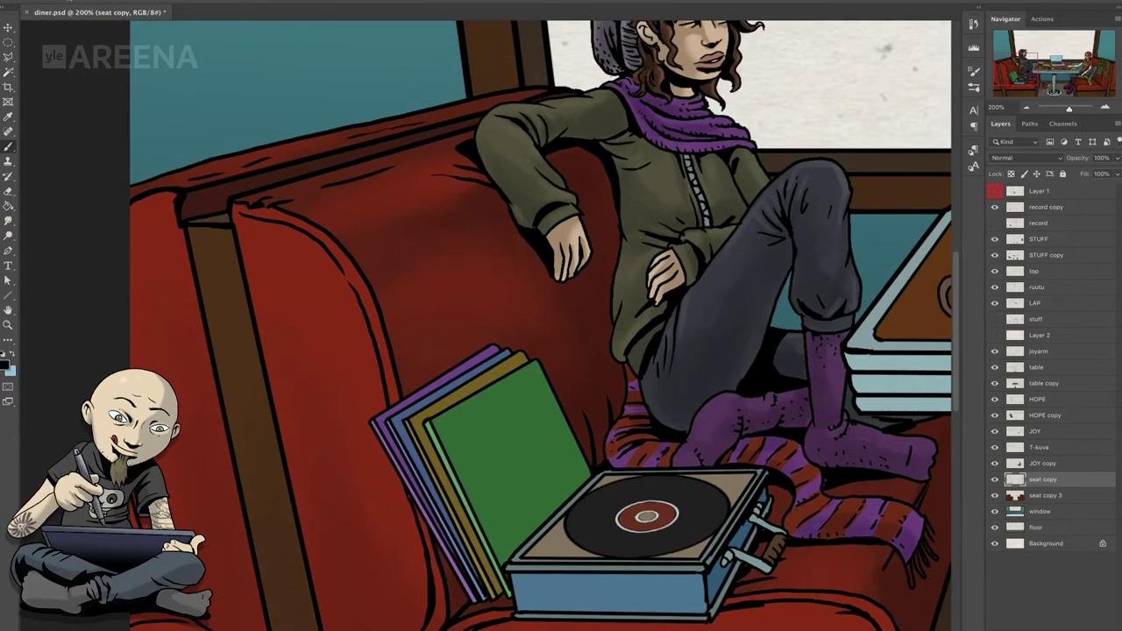
scroll(526, 324, "right", 1)
scroll(526, 324, "right", 8)
scroll(526, 324, "right", 1)
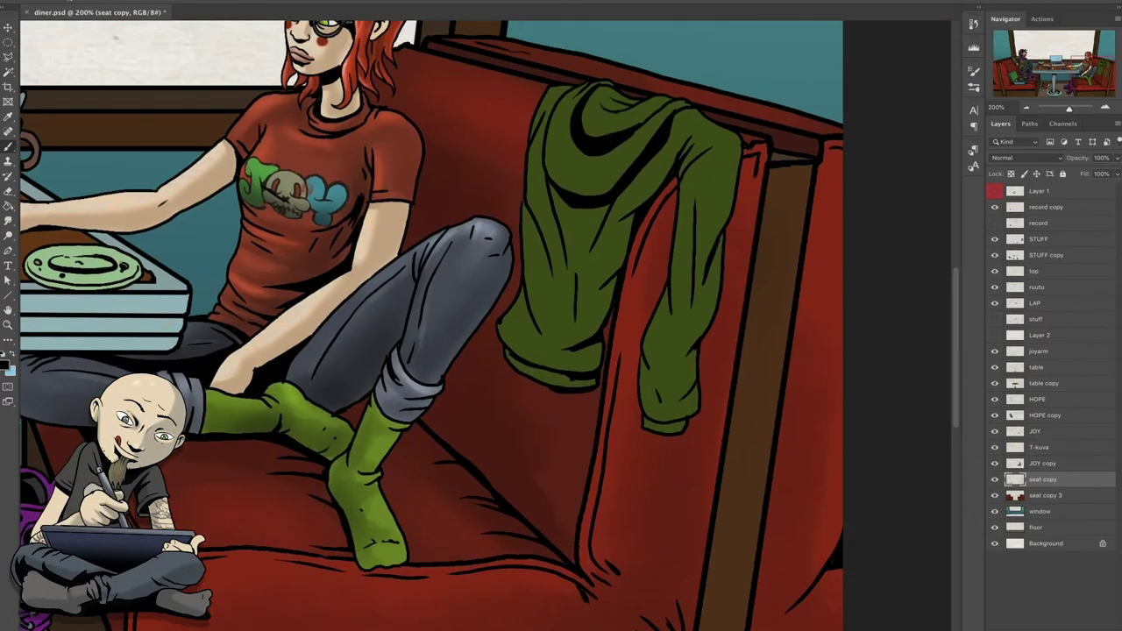
scroll(489, 324, "down", 2)
scroll(489, 325, "down", 2)
scroll(489, 324, "down", 1)
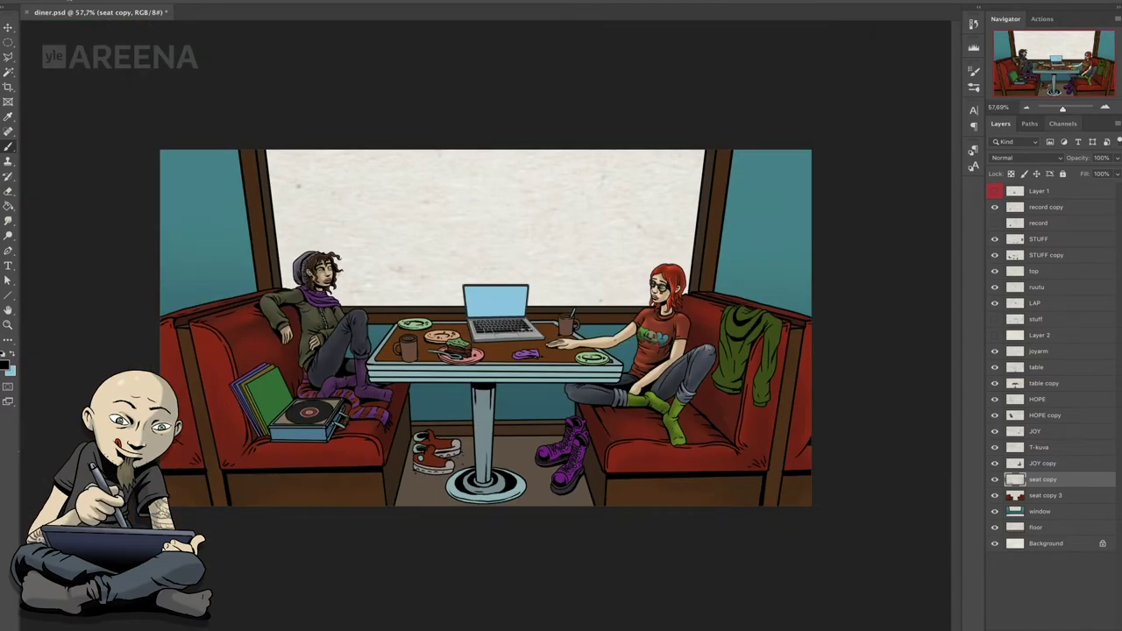
scroll(489, 324, "up", 1)
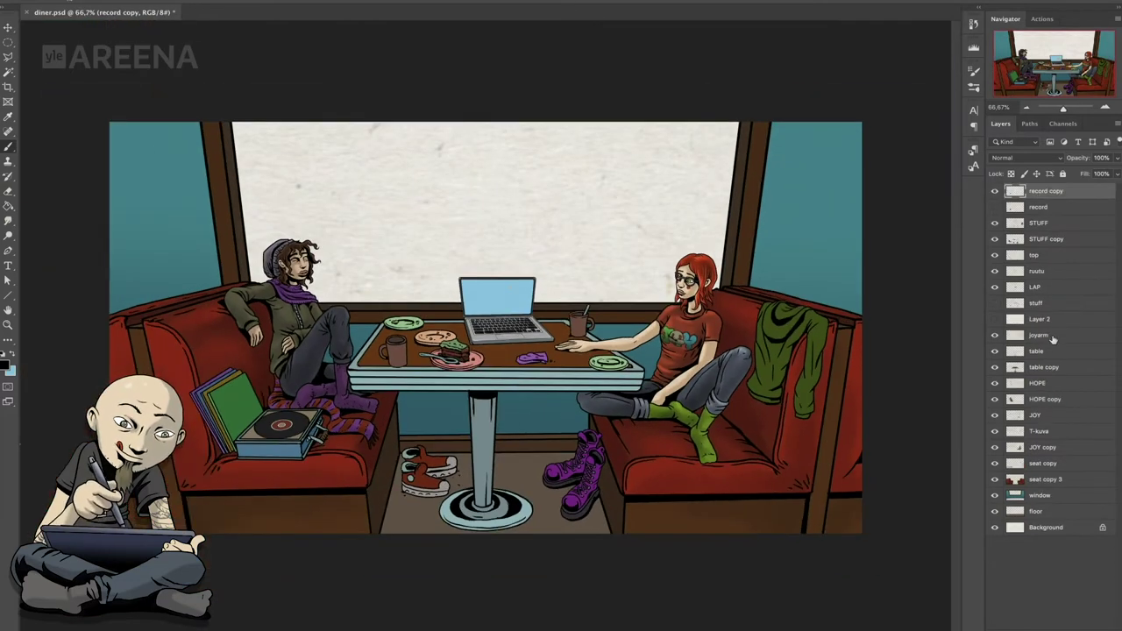
- Switch to the Dodge tool and check its brush settings
scroll(500, 342, "up", 3)
scroll(499, 342, "left", 5)
left_click(8, 235)
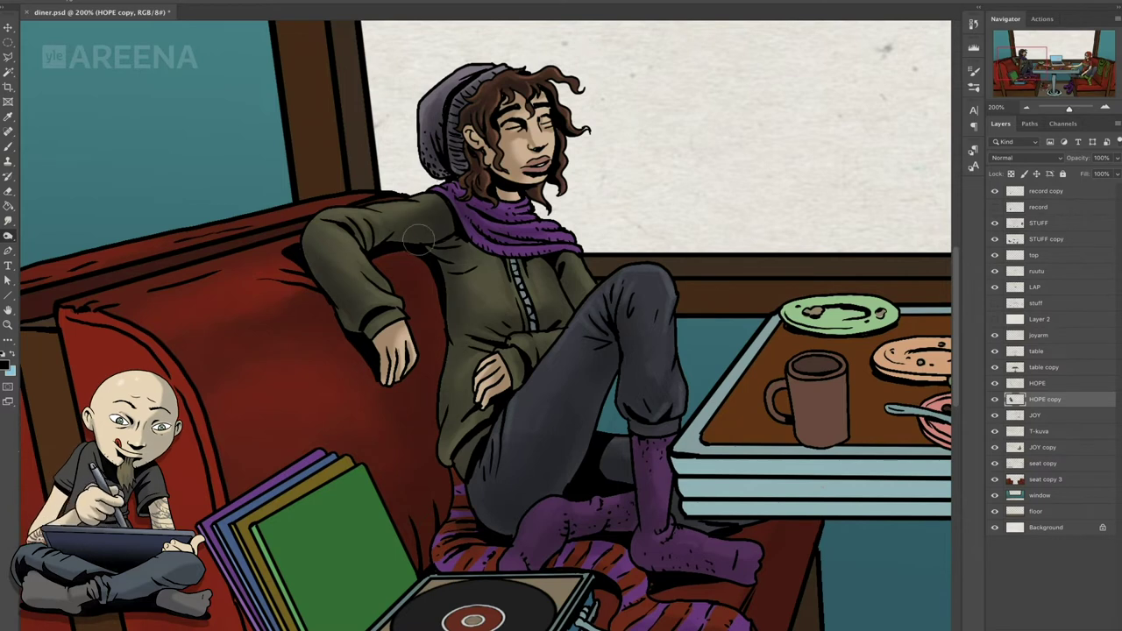
scroll(618, 544, "down", 3)
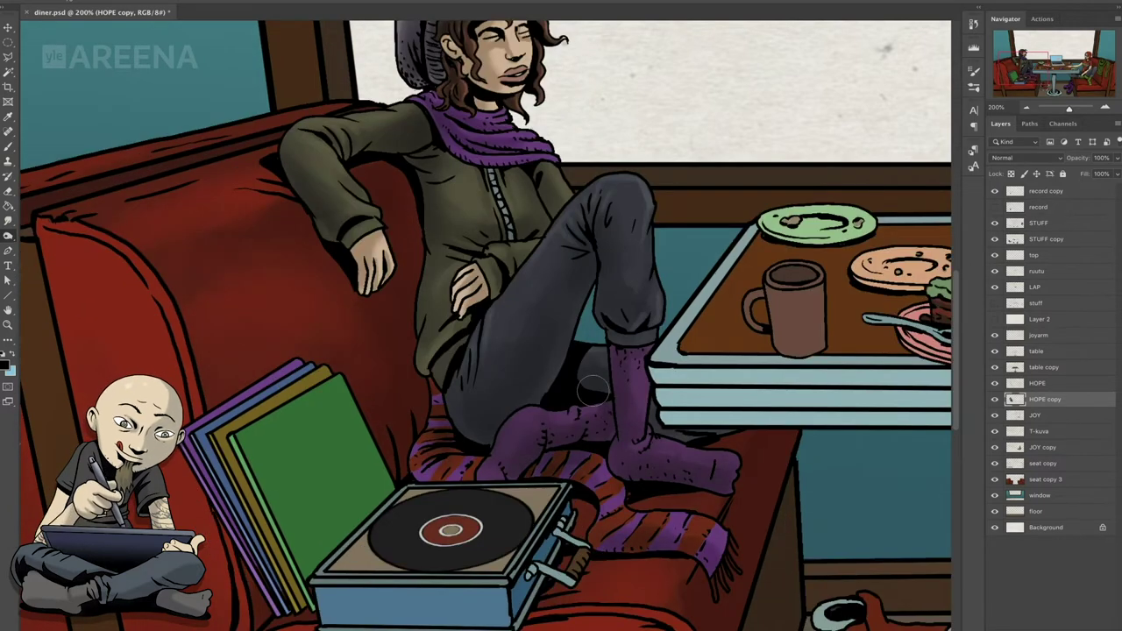
scroll(592, 385, "up", 2)
right_click(26, 26)
key("Escape")
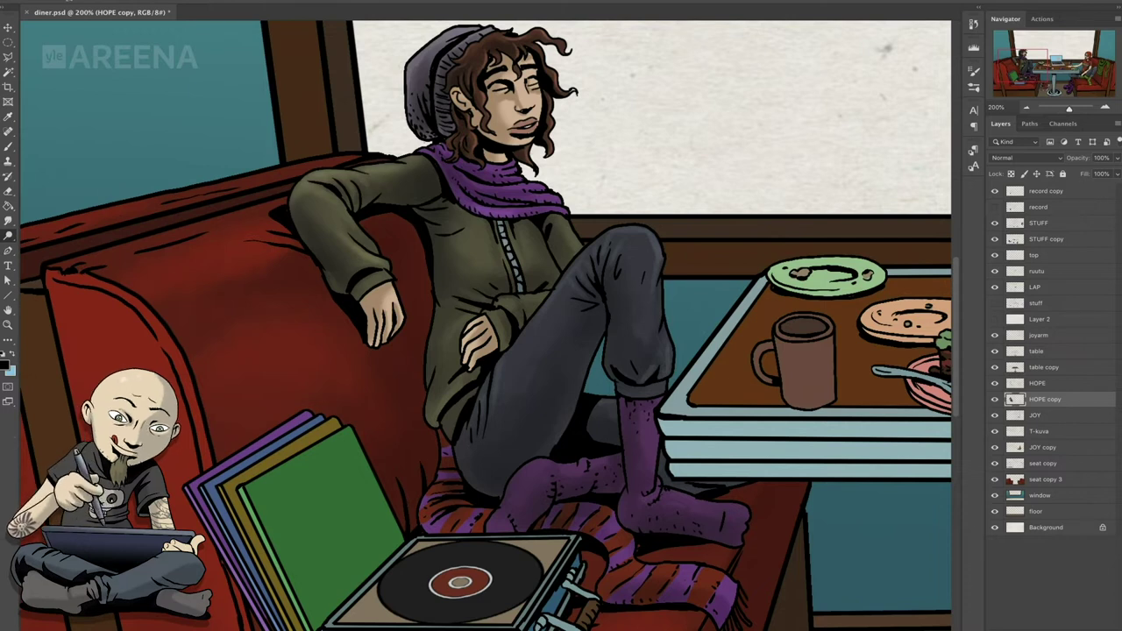
- Dodge brighter highlights into the beanie character's hair, then select the seat copy 3 layer
right_click(435, 50)
key("Escape")
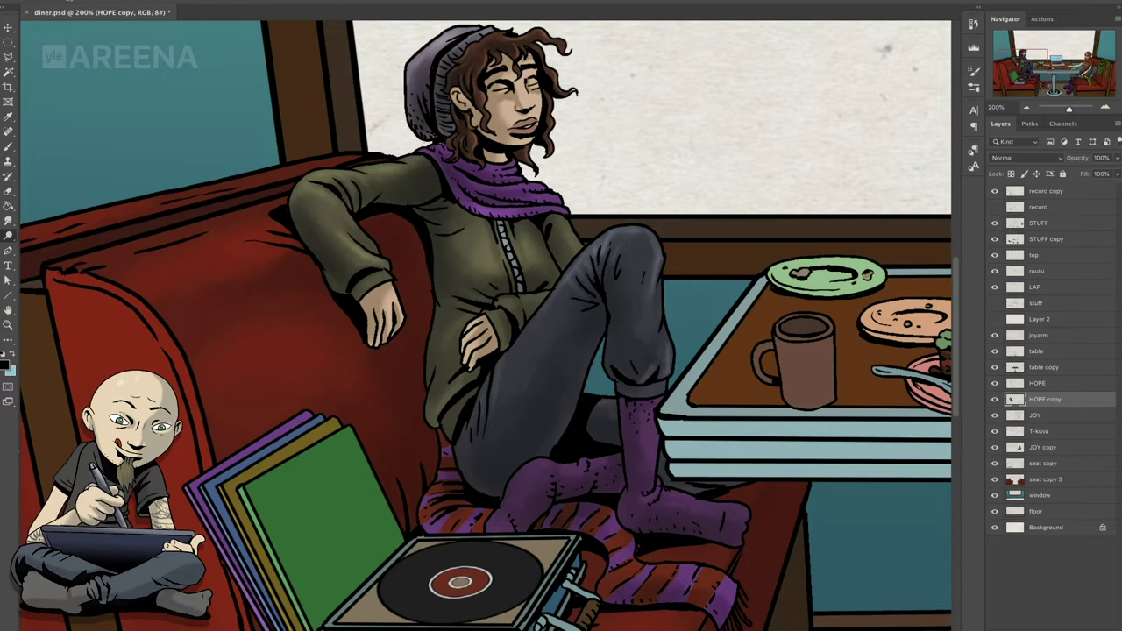
right_click(628, 259)
key("Escape")
right_click(539, 211)
key("Escape")
left_click_drag(514, 60, 482, 36)
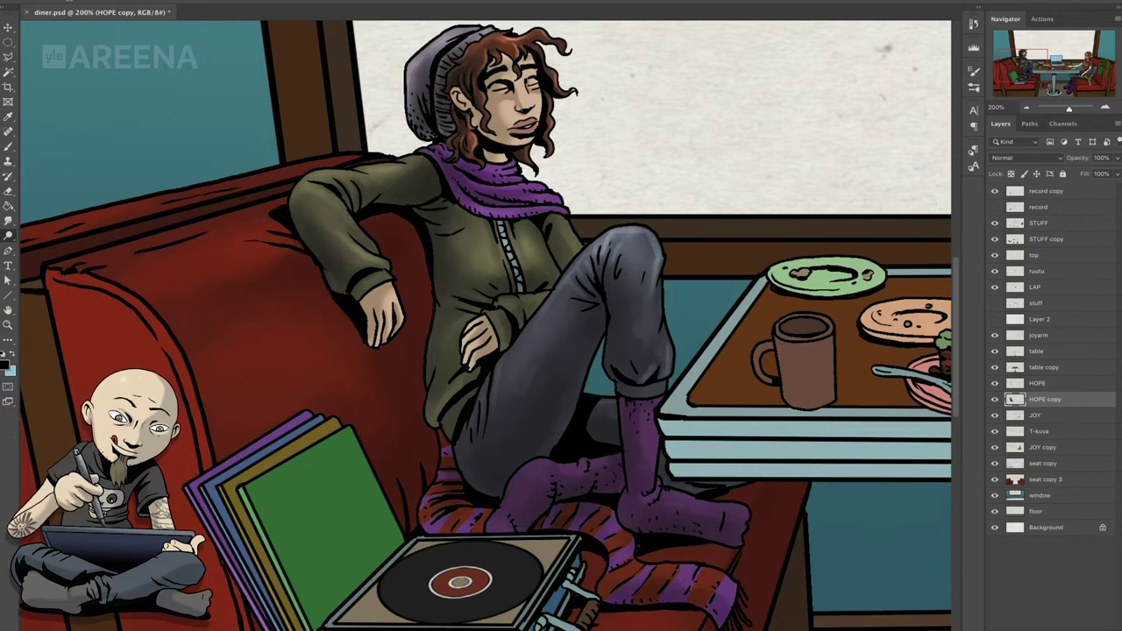
left_click(1045, 479)
- Bring the left booth's seat copy 3 shading into view and check the brush presets
left_click_drag(438, 350, 531, 281)
right_click(531, 280)
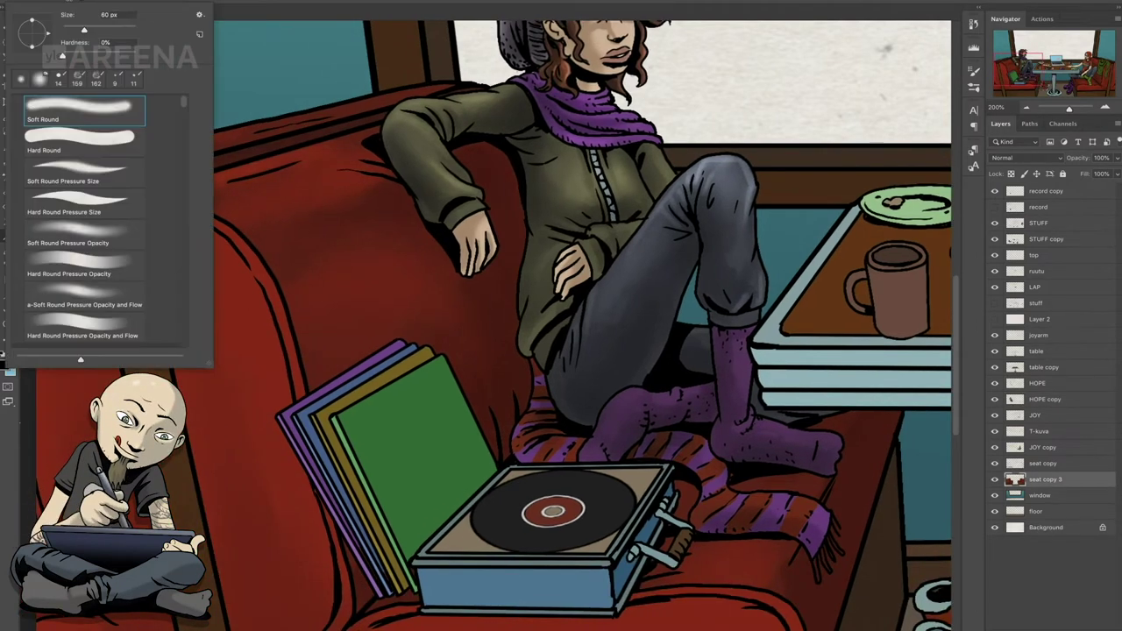
key("Escape")
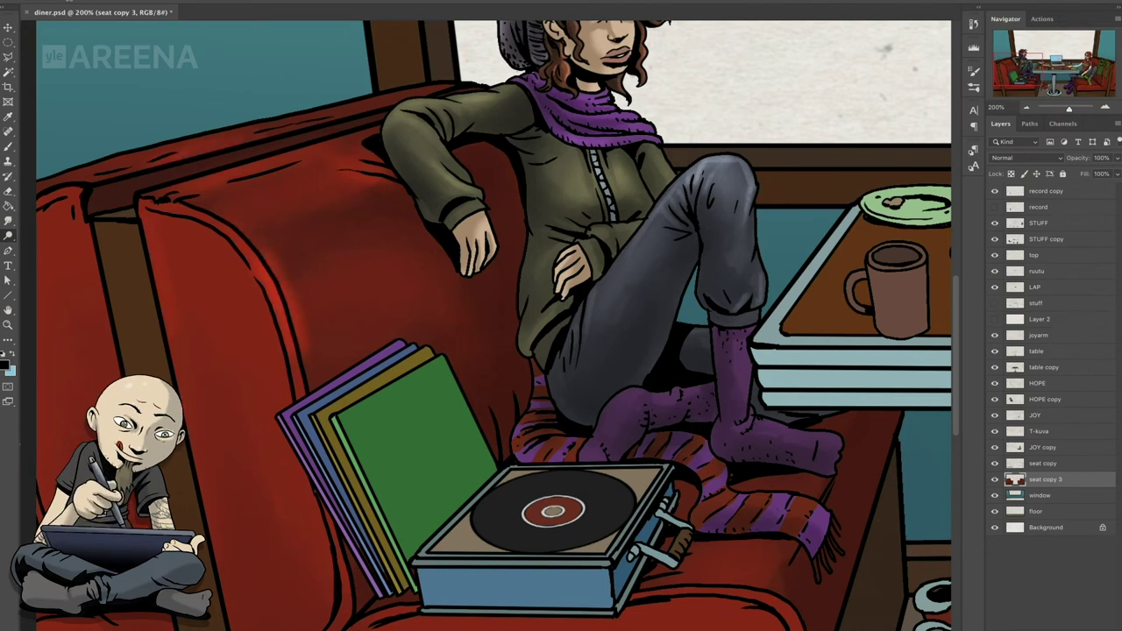
scroll(494, 325, "down", 3)
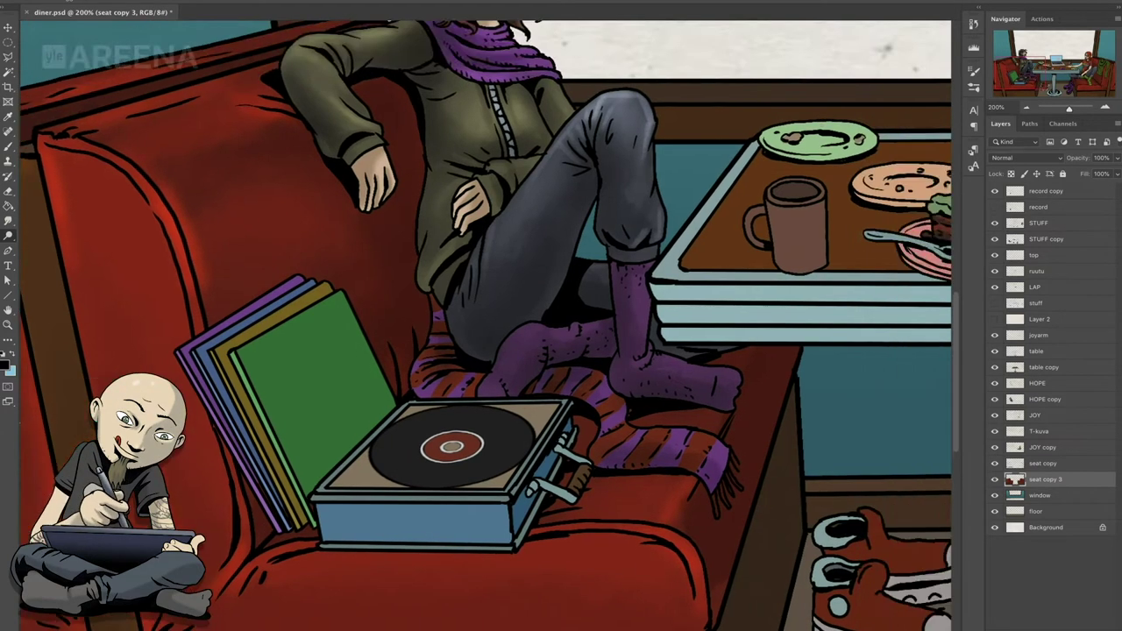
scroll(489, 325, "right", 10)
scroll(489, 325, "down", 3)
scroll(485, 292, "right", 2)
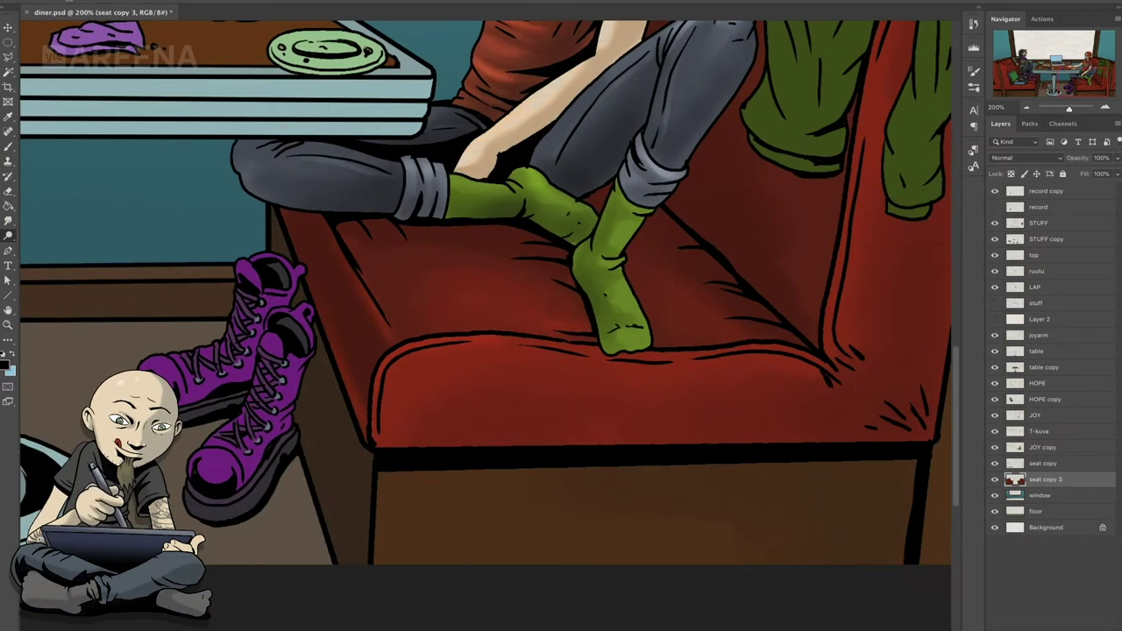
scroll(486, 293, "right", 3)
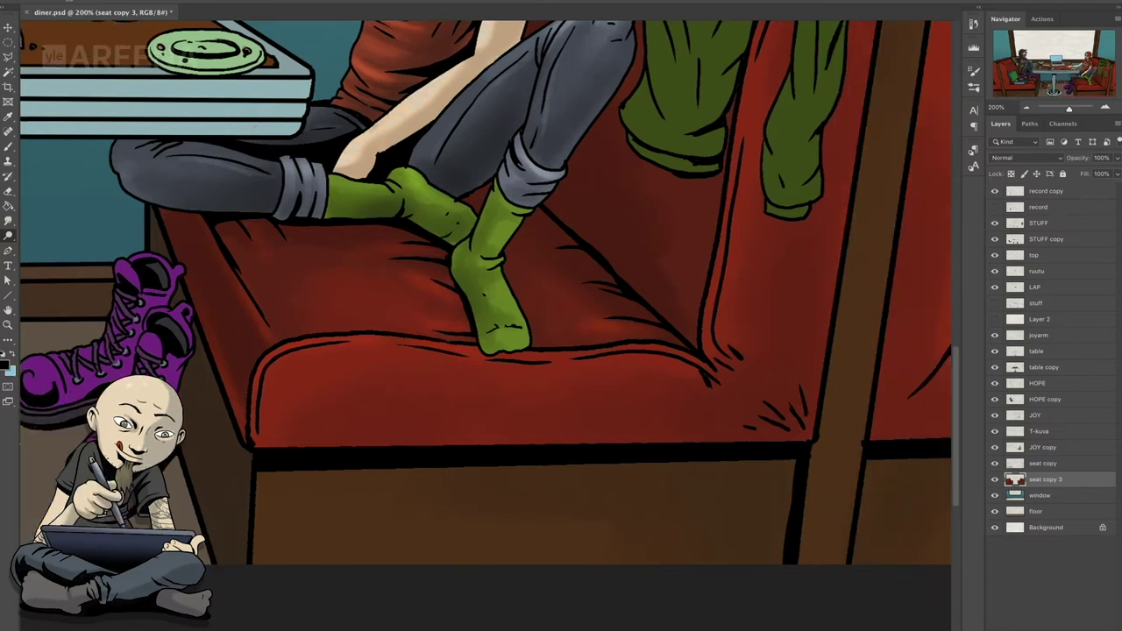
- Scroll across the canvas to review the whole diner scene
scroll(486, 293, "up", 5)
scroll(485, 292, "right", 3)
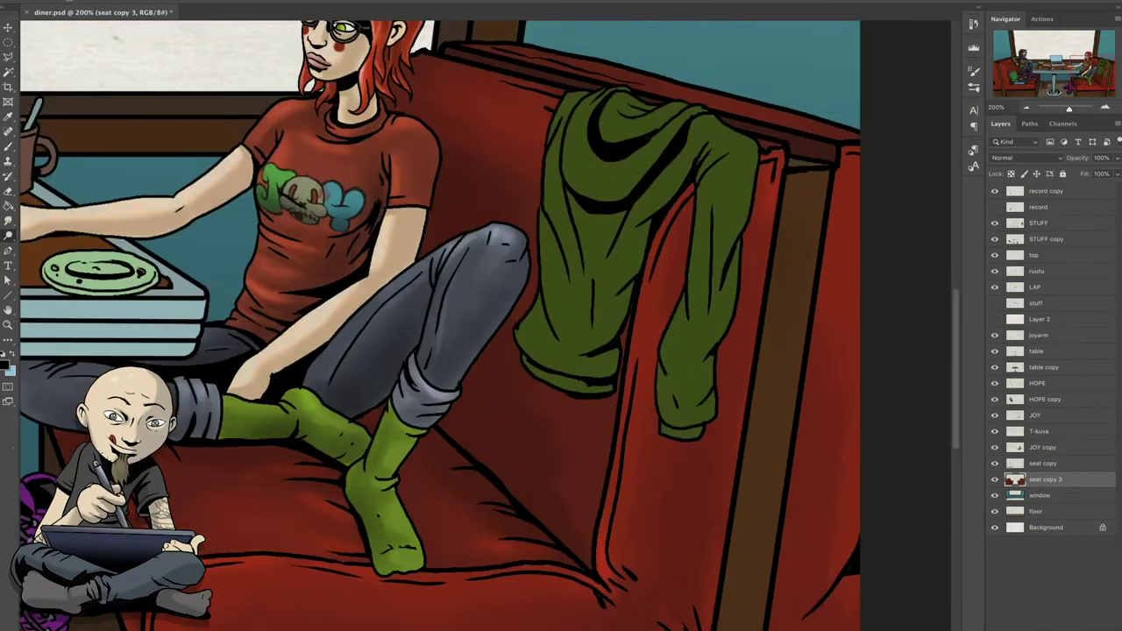
scroll(486, 293, "right", 2)
scroll(485, 293, "down", 1)
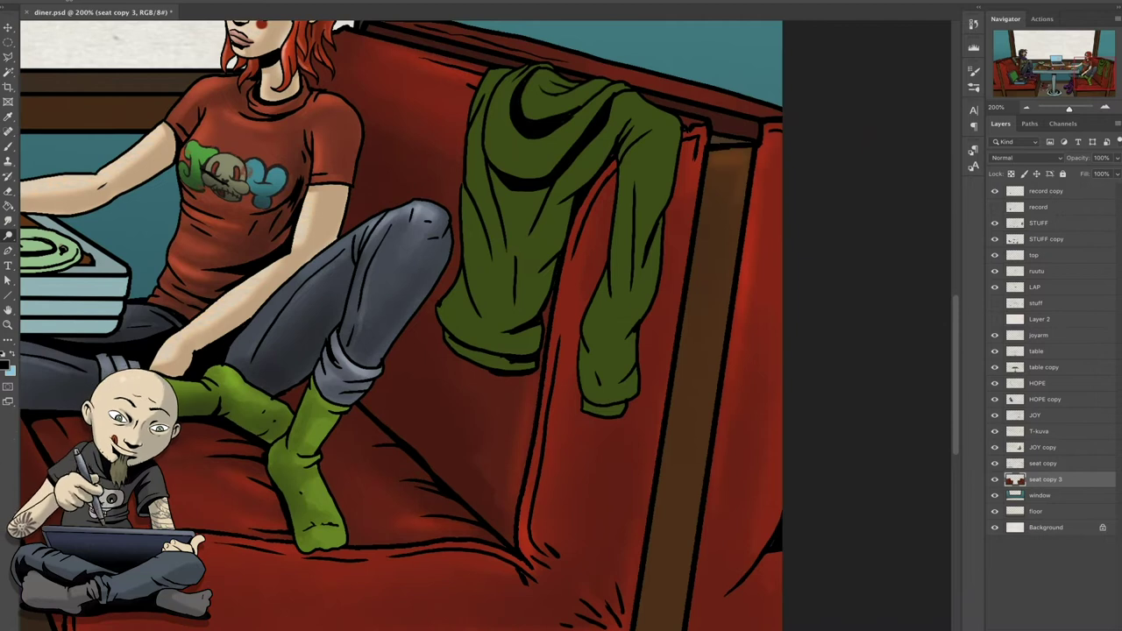
scroll(485, 292, "down", 2)
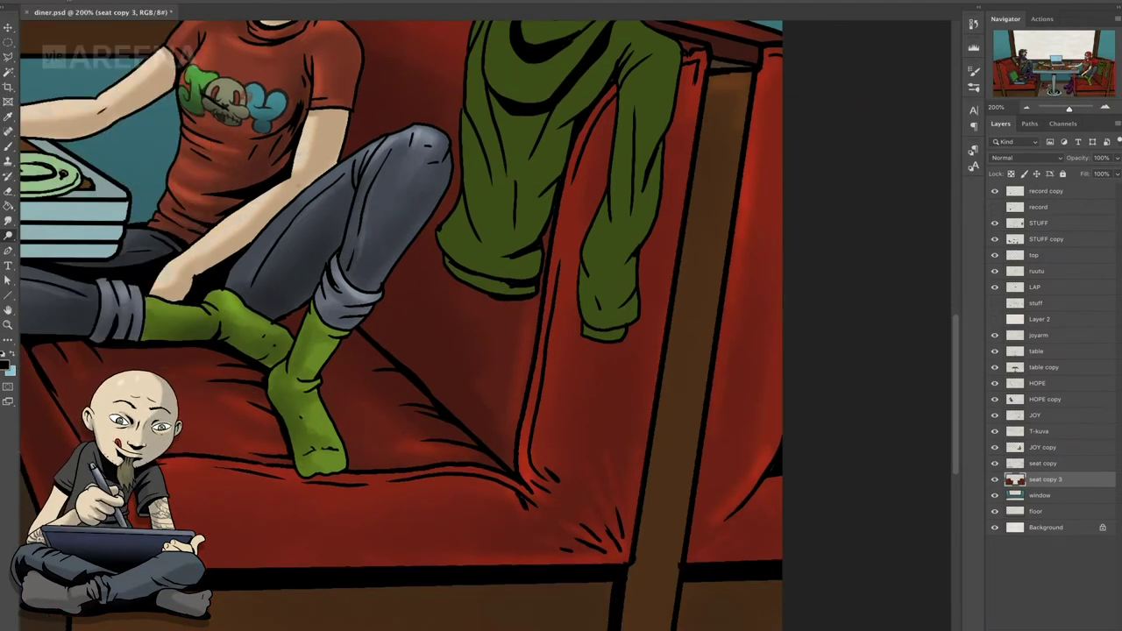
scroll(481, 510, "up", 1)
scroll(481, 510, "left", 2)
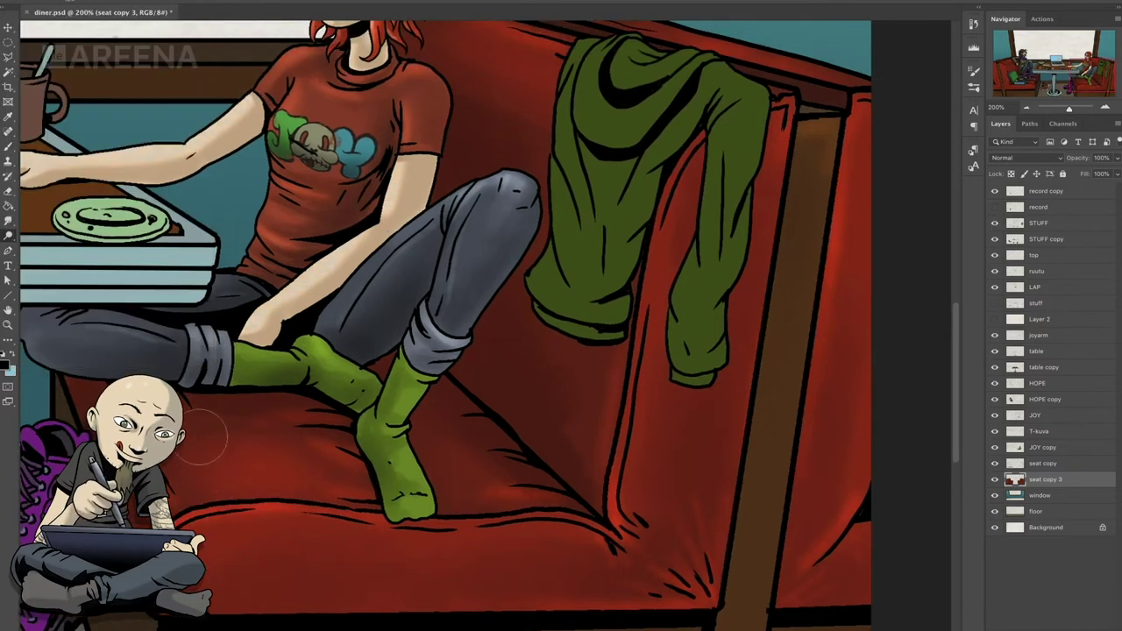
scroll(481, 510, "down", 1)
scroll(481, 510, "down", 1)
scroll(481, 510, "down", 1)
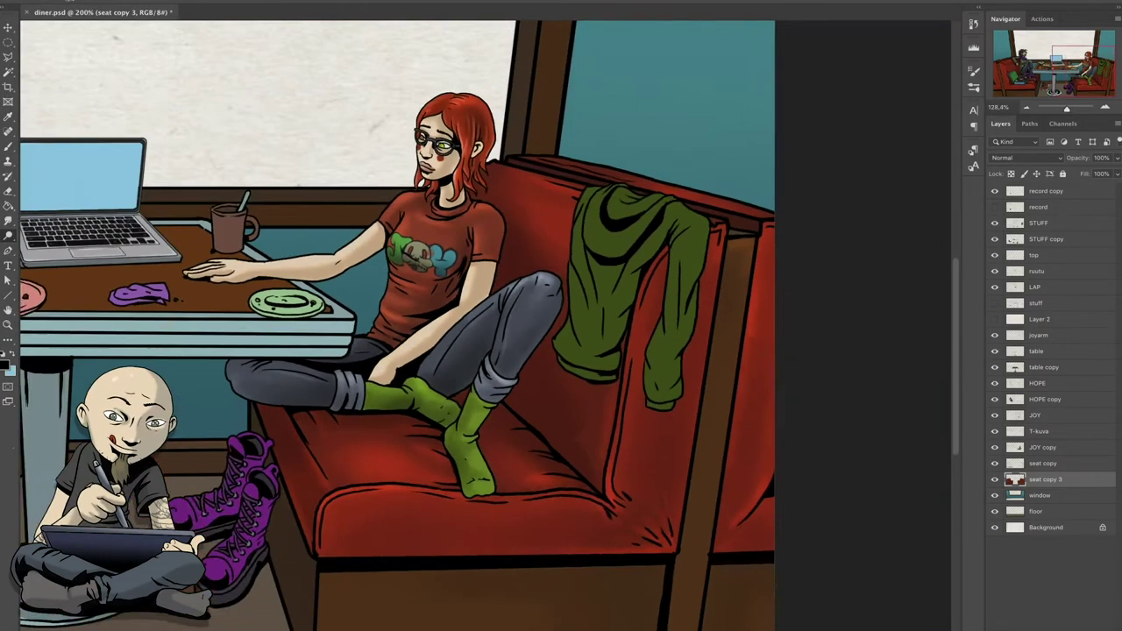
scroll(481, 510, "down", 1)
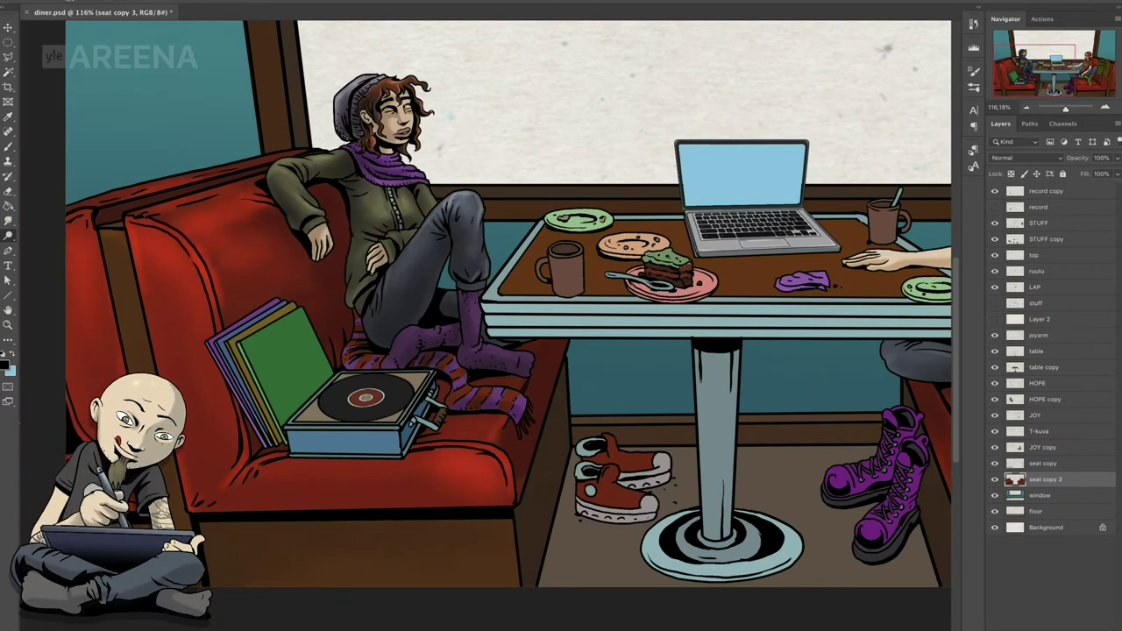
scroll(485, 303, "right", 5)
- On the table copy layer, darken the brown tabletop toward the laptop with a darker brown gradient
left_click(585, 319, "ctrl")
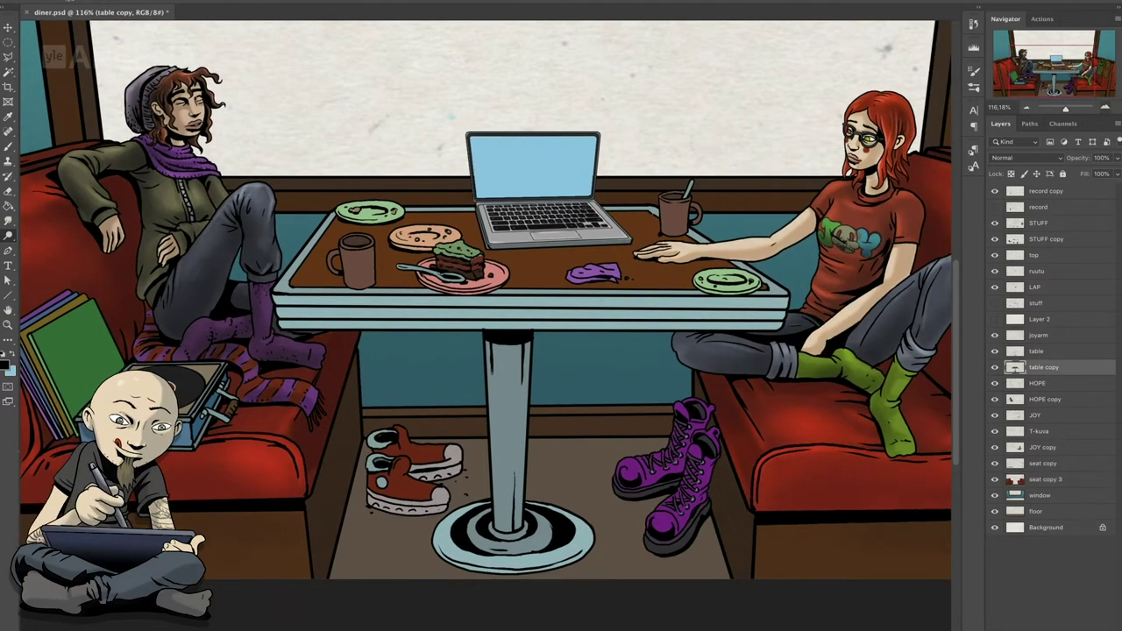
scroll(585, 319, "up", 4)
left_click(8, 206)
left_click(61, 217)
left_click(5, 365)
left_click(528, 431)
left_click_drag(803, 197, 718, 145)
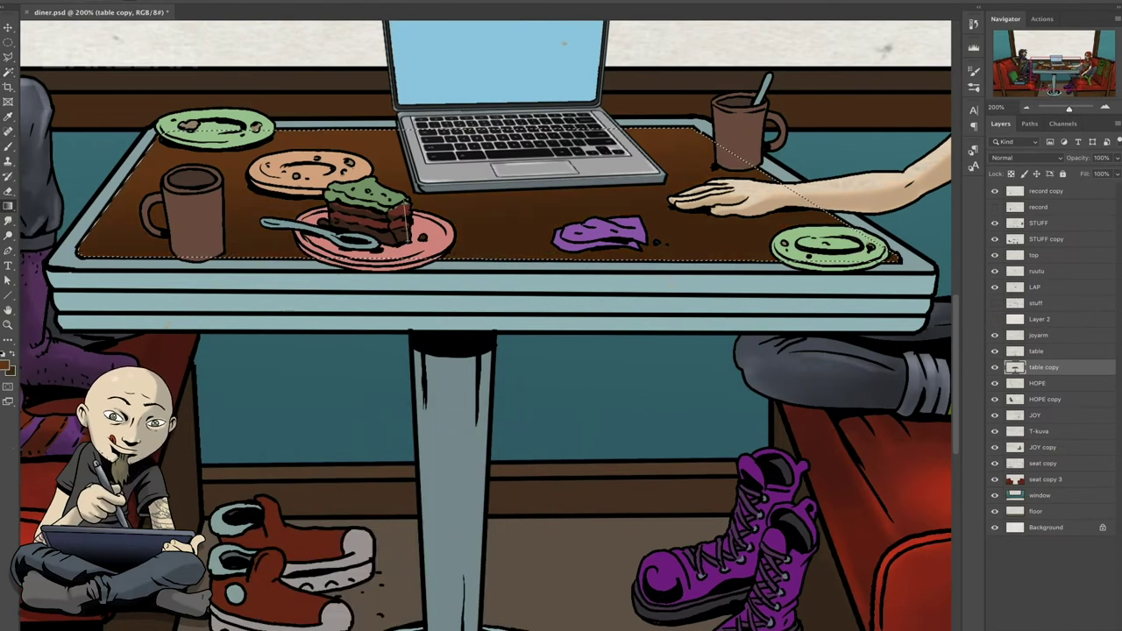
- Select the table's blue edge strips and pick a darker blue shading colour
left_click(474, 312)
left_click(5, 365)
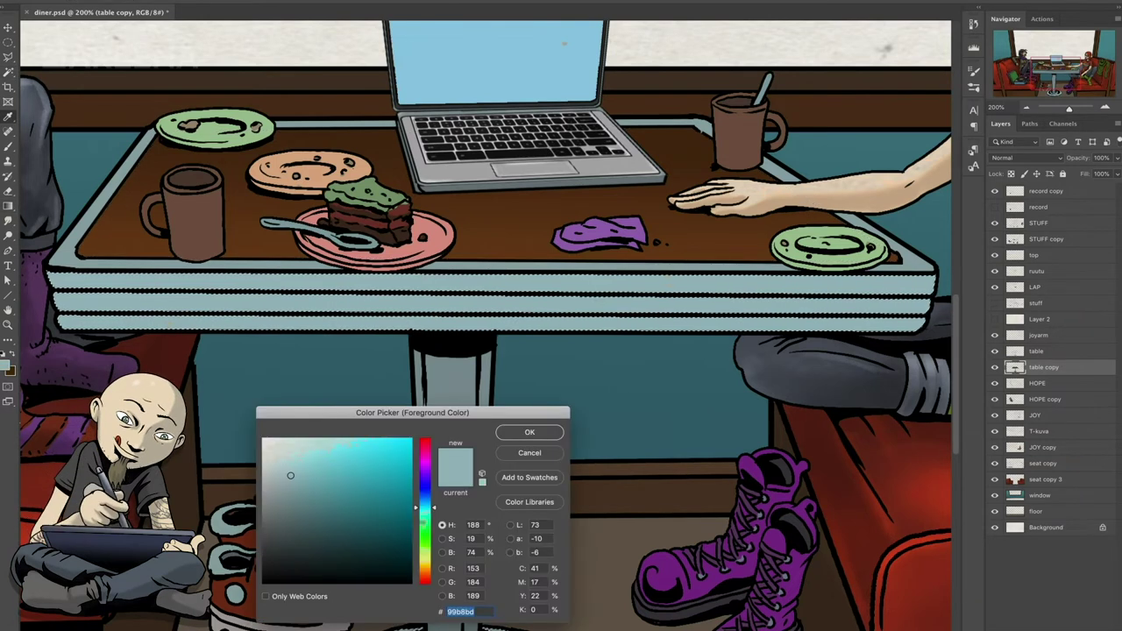
key("Return")
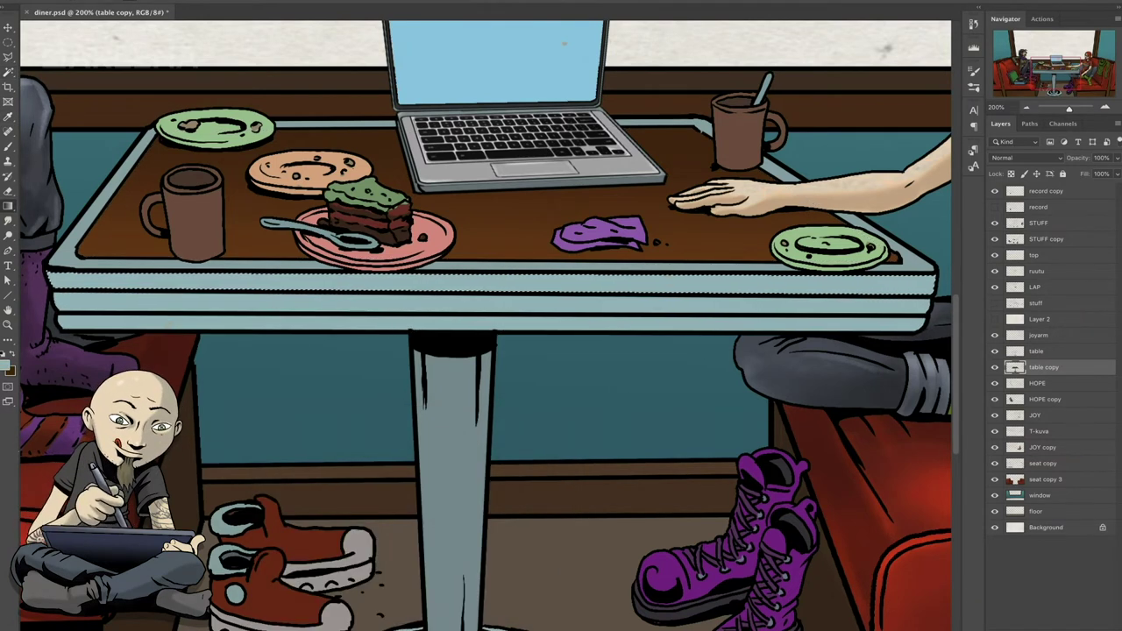
left_click(6, 364)
left_click(311, 493)
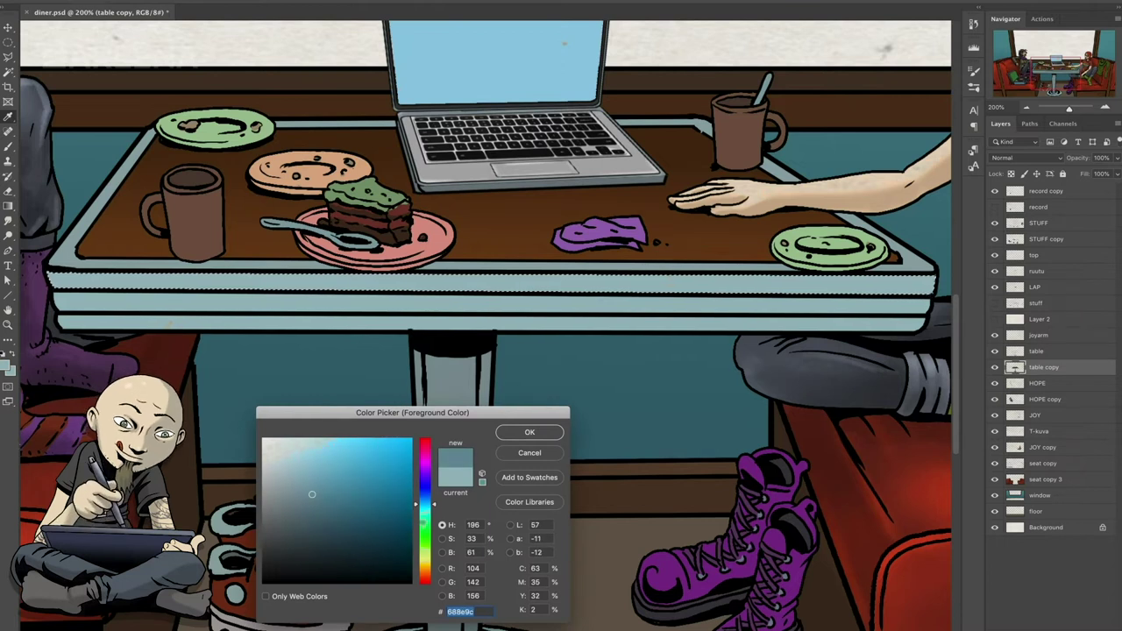
key("Return")
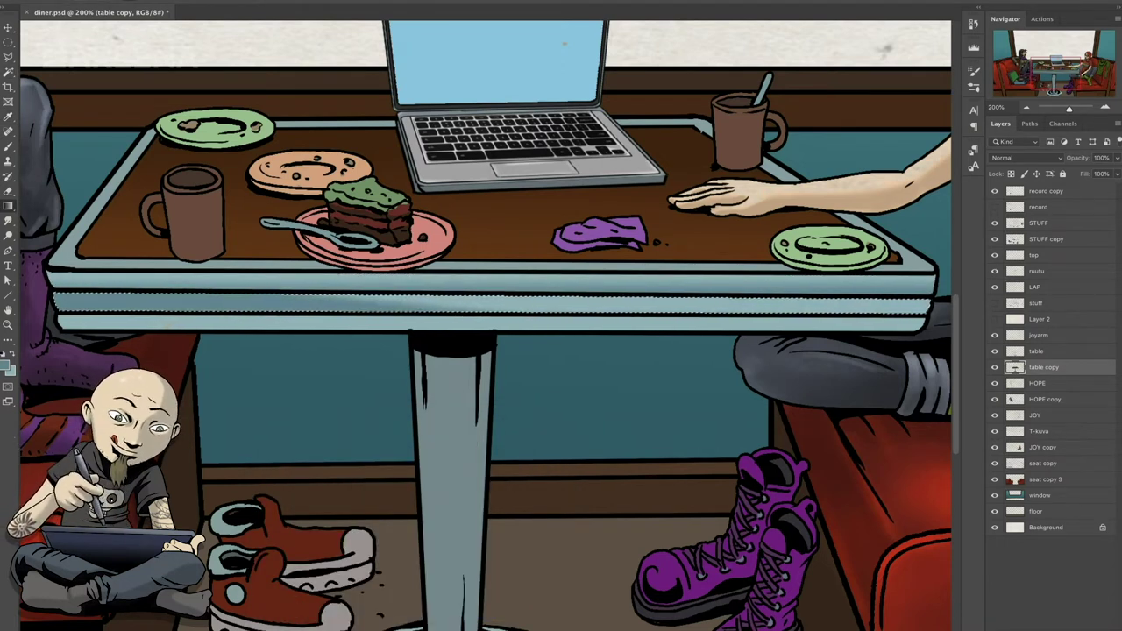
- Resize the Quick Selection brush for selecting the table parts
key("w")
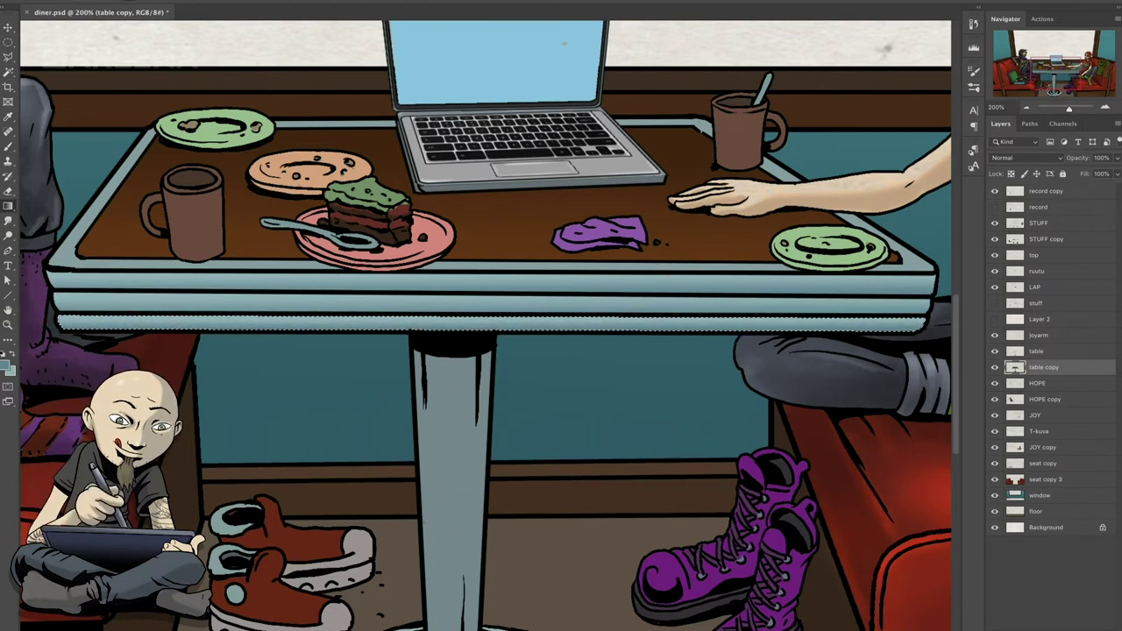
right_click(26, 18)
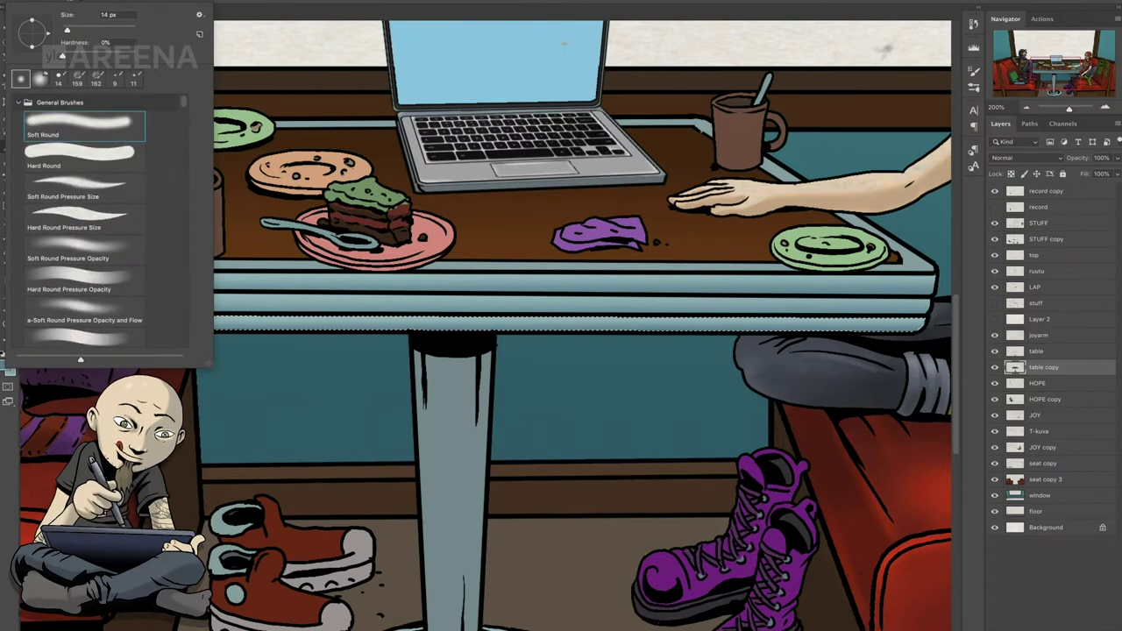
key("Return")
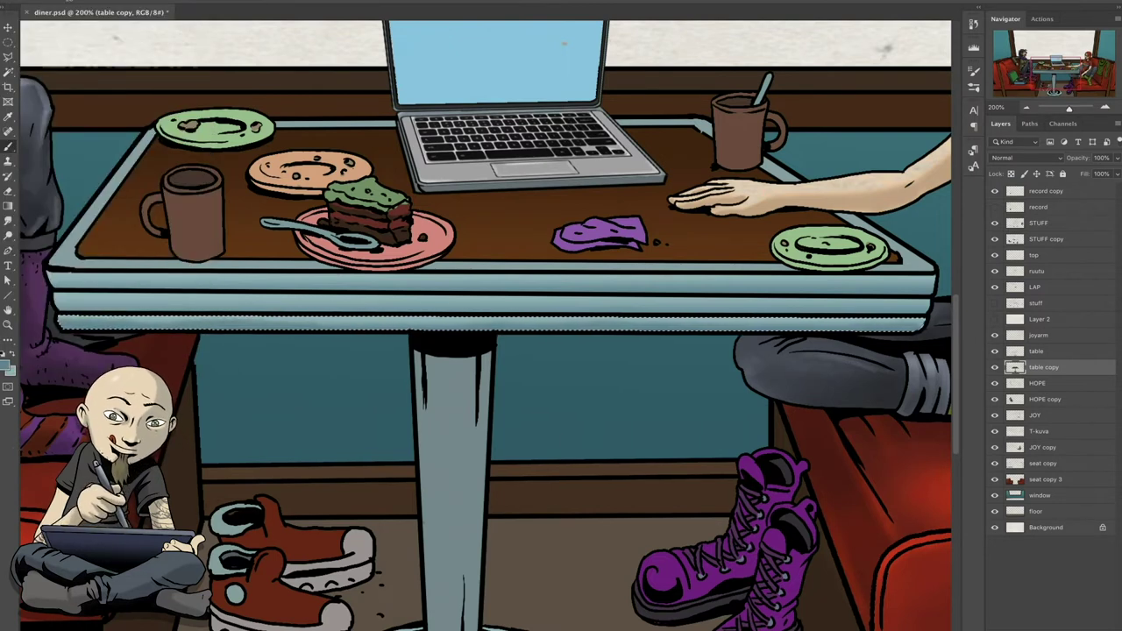
scroll(485, 325, "down", 2)
key("w")
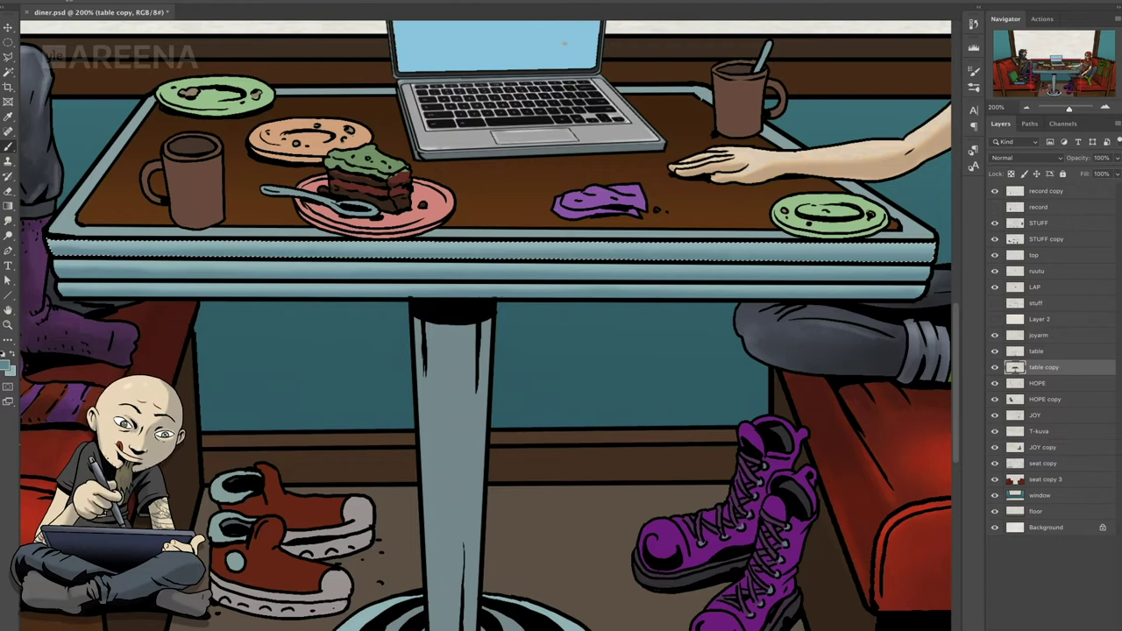
scroll(485, 326, "down", 8)
- Select the table leg and paint dark strips down its left side and centre
left_click(465, 289)
left_click(7, 365)
key("Return")
key("b")
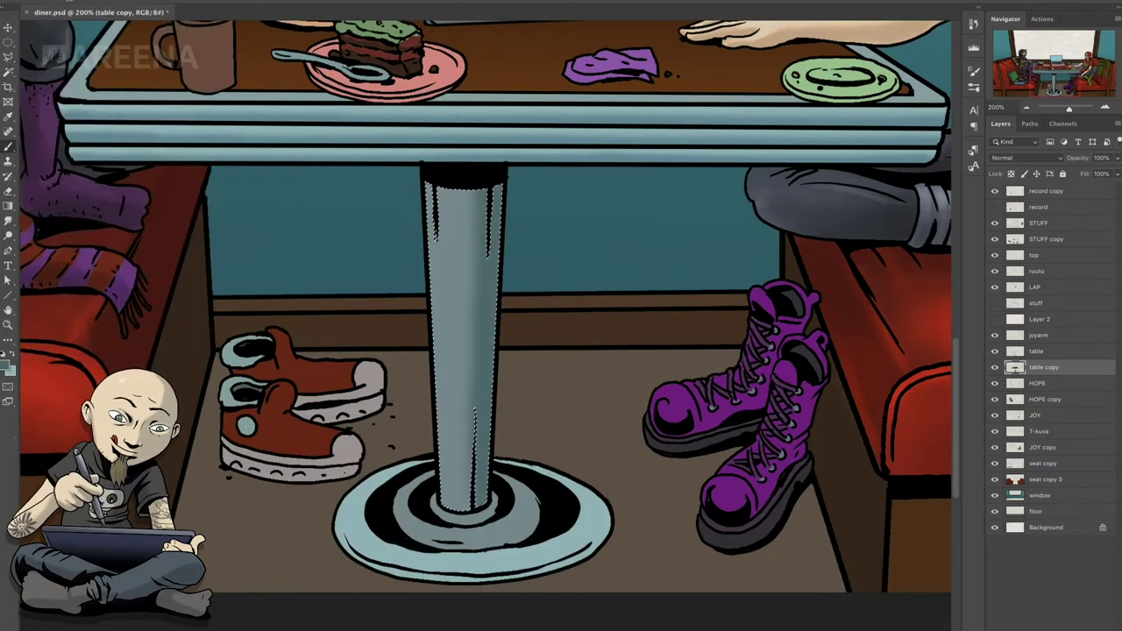
left_click_drag(438, 184, 438, 509)
left_click_drag(449, 219, 449, 359)
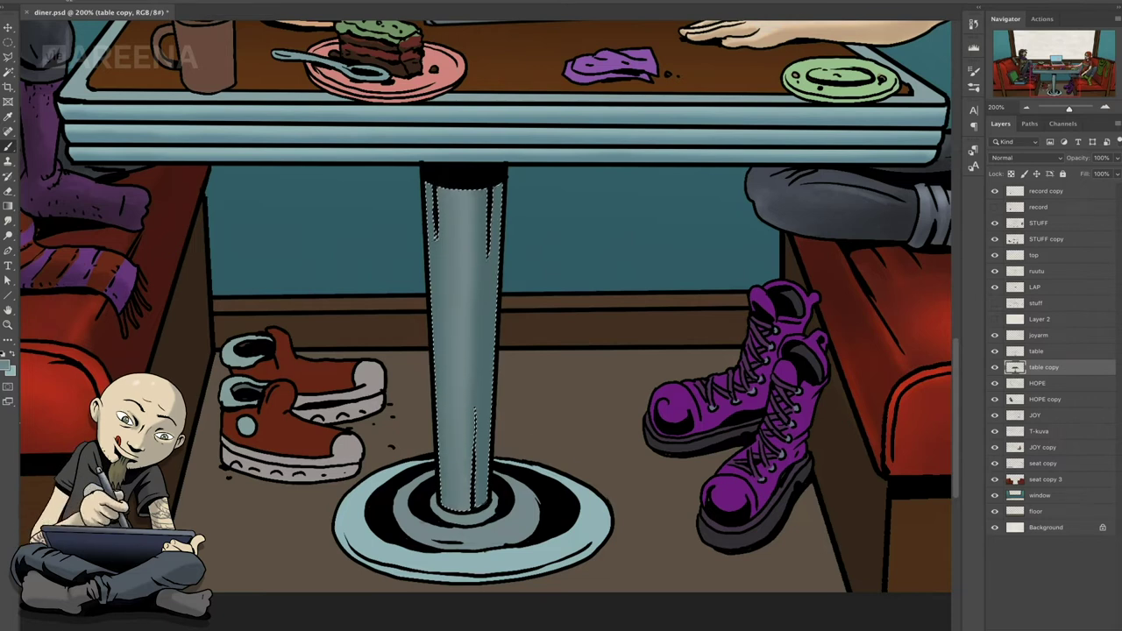
- Select the grey base ring and shade it with a darker blue
key("w")
left_click(412, 515)
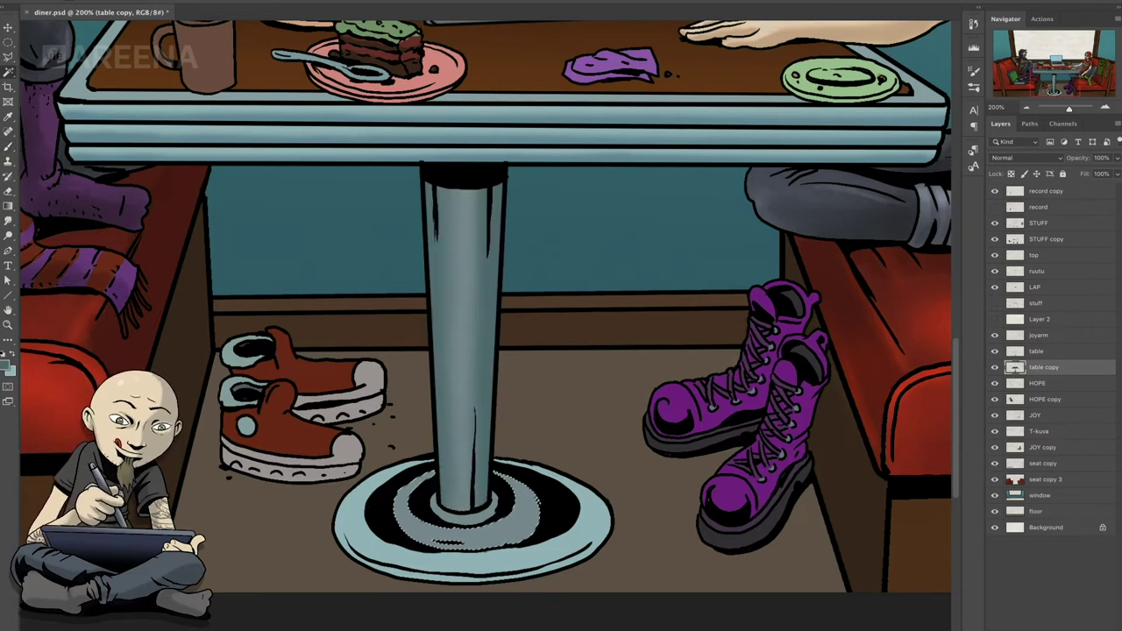
key("b")
left_click(7, 364)
left_click(582, 550)
key("Return")
mouse_move(351, 474)
left_mouse_down()
mouse_move(385, 561)
mouse_move(587, 570)
left_mouse_up()
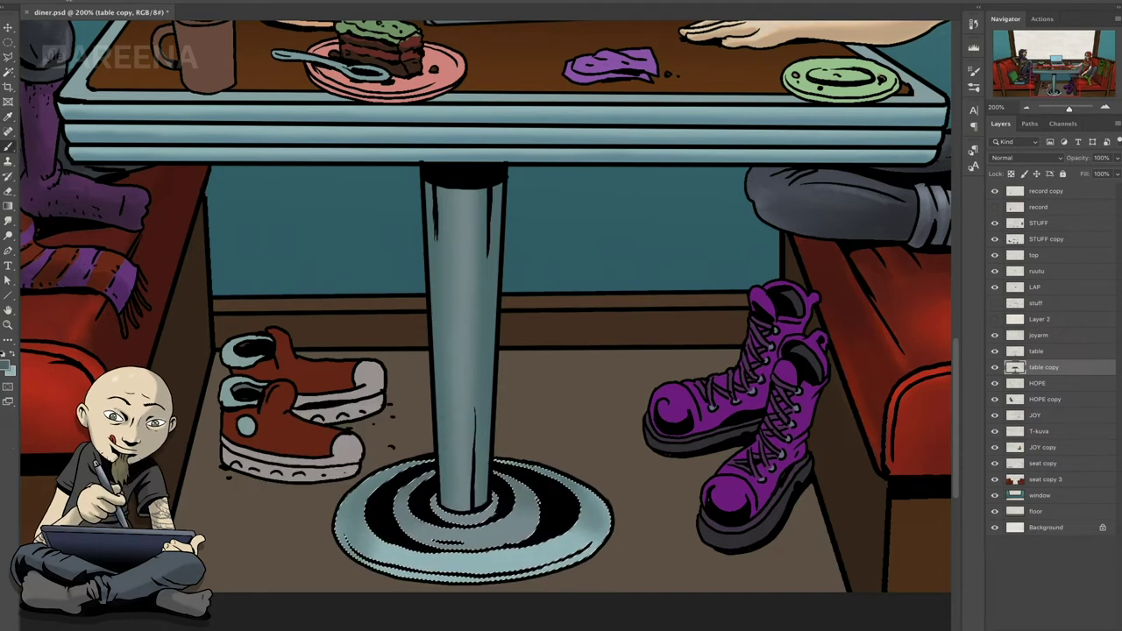
left_click_drag(509, 473, 604, 561)
left_click_drag(341, 526, 605, 552)
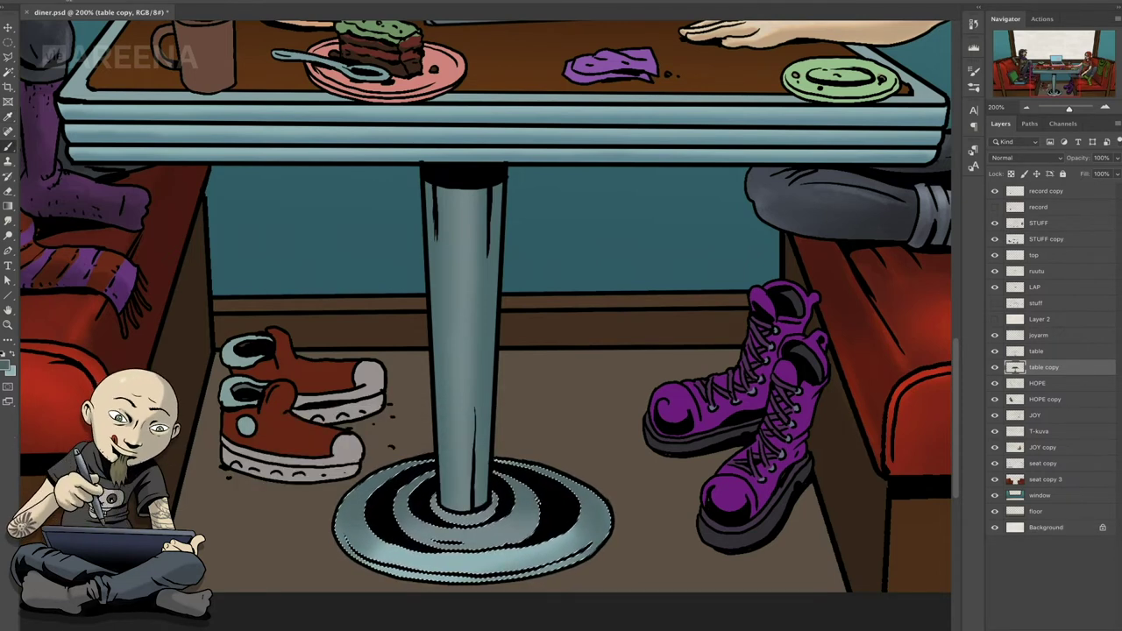
- Deselect, then burn darker strokes down the table pole and around the base ring
key("Escape")
key("ctrl+d")
right_click(8, 235)
left_click(44, 245)
left_click_drag(491, 189, 491, 394)
left_click_drag(443, 202, 438, 390)
left_click_drag(351, 509, 430, 465)
left_click_drag(534, 530, 342, 509)
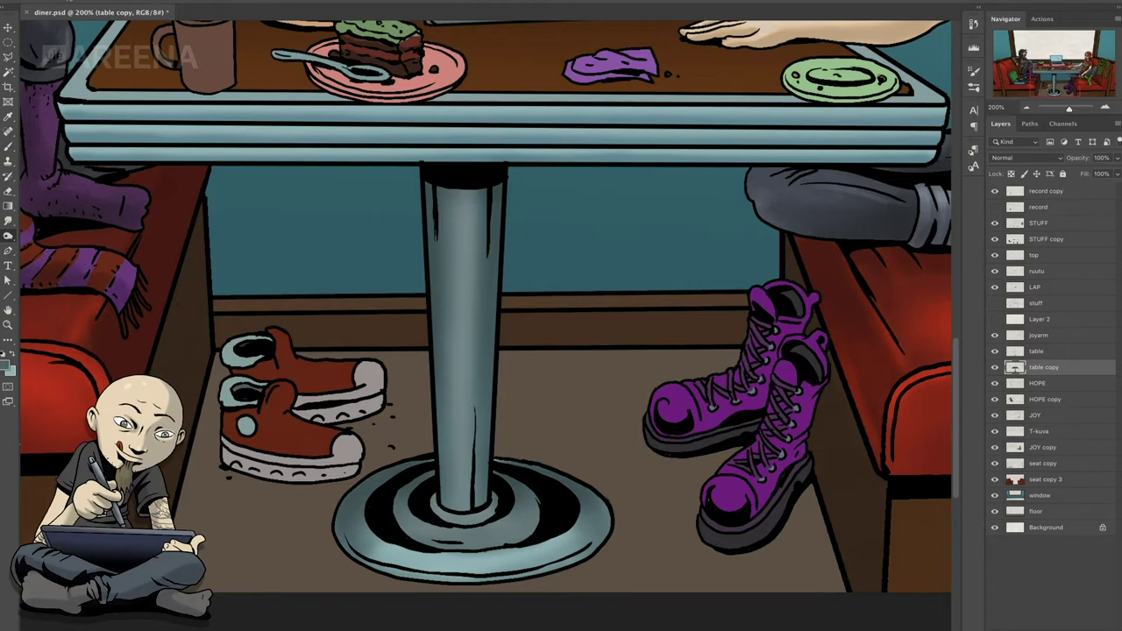
- Add highlights along the table base's right side and front
scroll(464, 327, "down", 3)
left_click(236, 229)
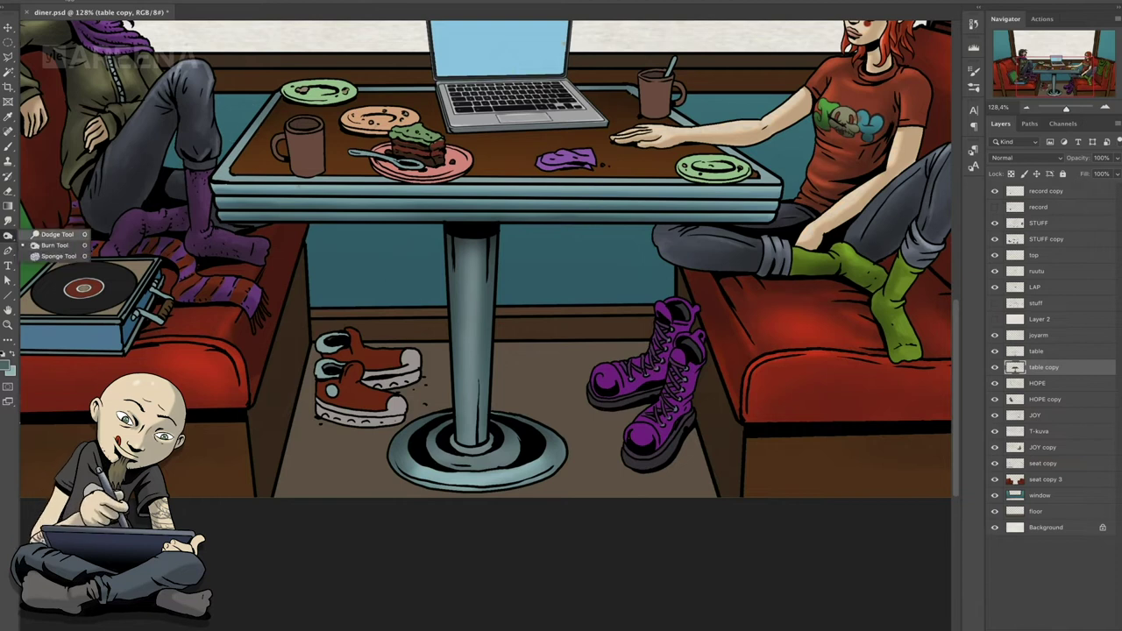
right_click(15, 367)
key("ctrl+plus")
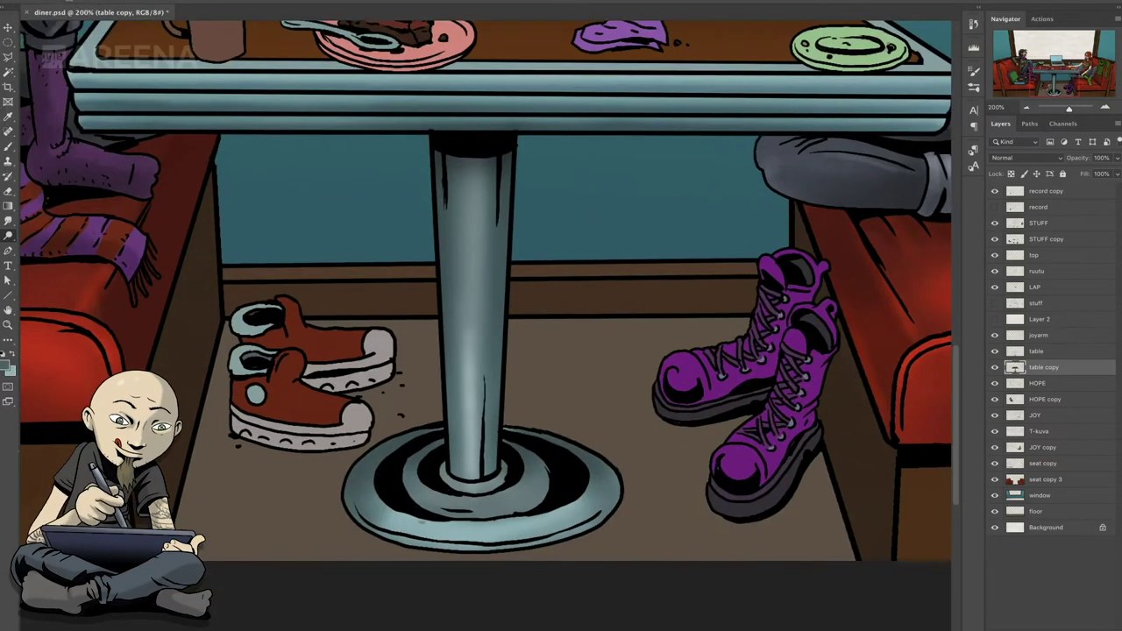
key("Return")
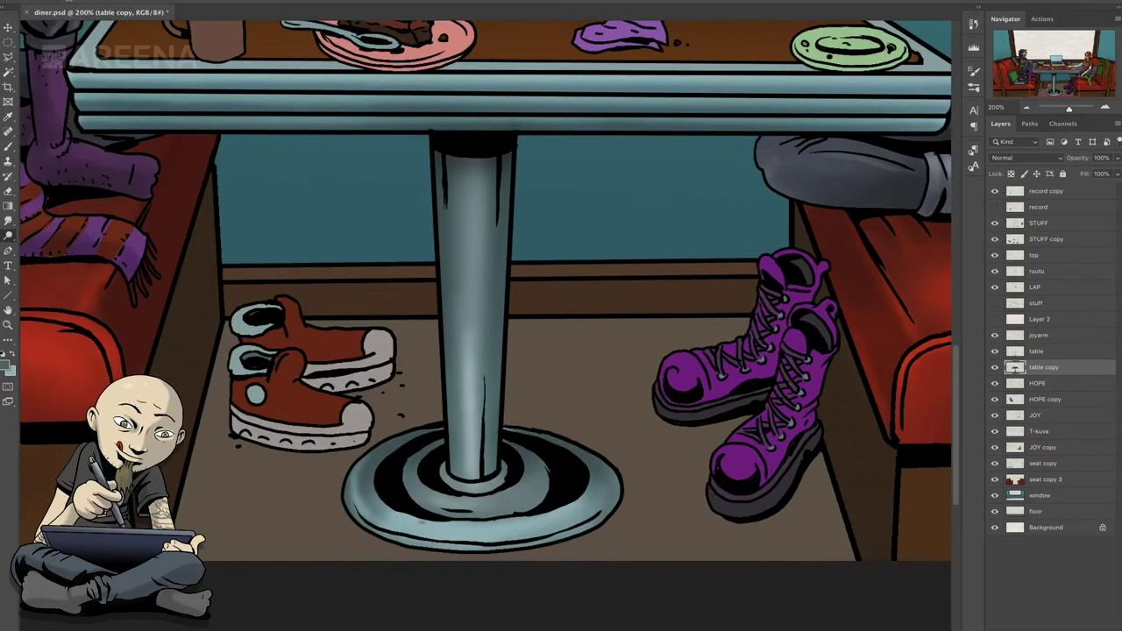
left_click_drag(607, 463, 585, 519)
left_click_drag(429, 511, 517, 504)
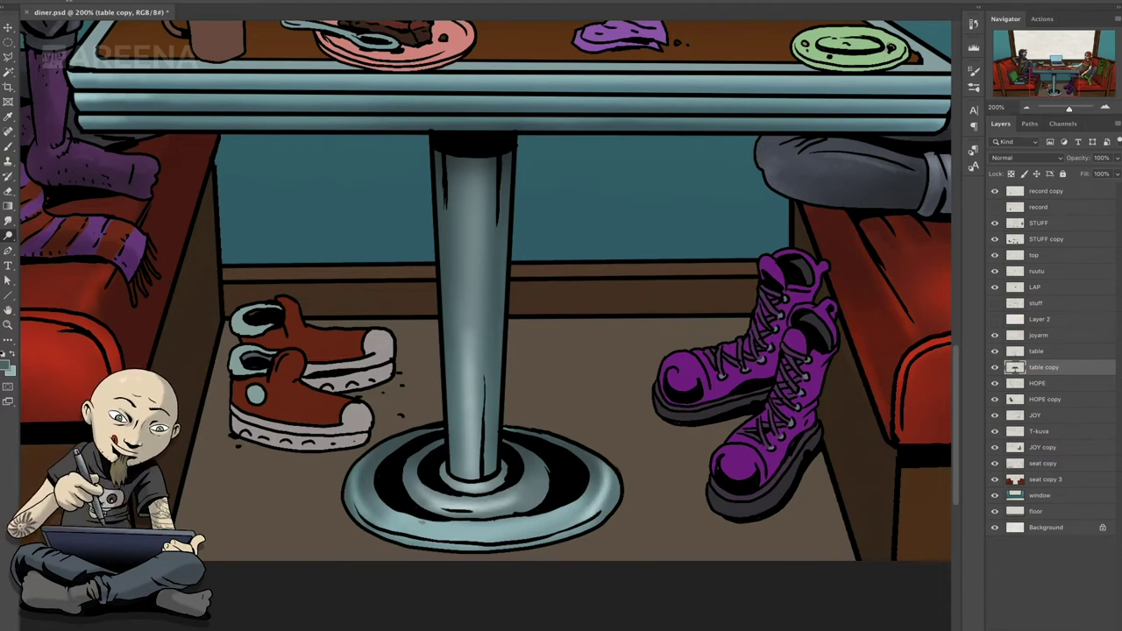
- Add faint highlights under the tabletop rim and along the pole
scroll(486, 290, "right", 2)
mouse_move(313, 119)
left_mouse_down()
mouse_move(528, 119)
mouse_move(308, 119)
mouse_move(509, 99)
left_mouse_up()
scroll(485, 290, "up", 2)
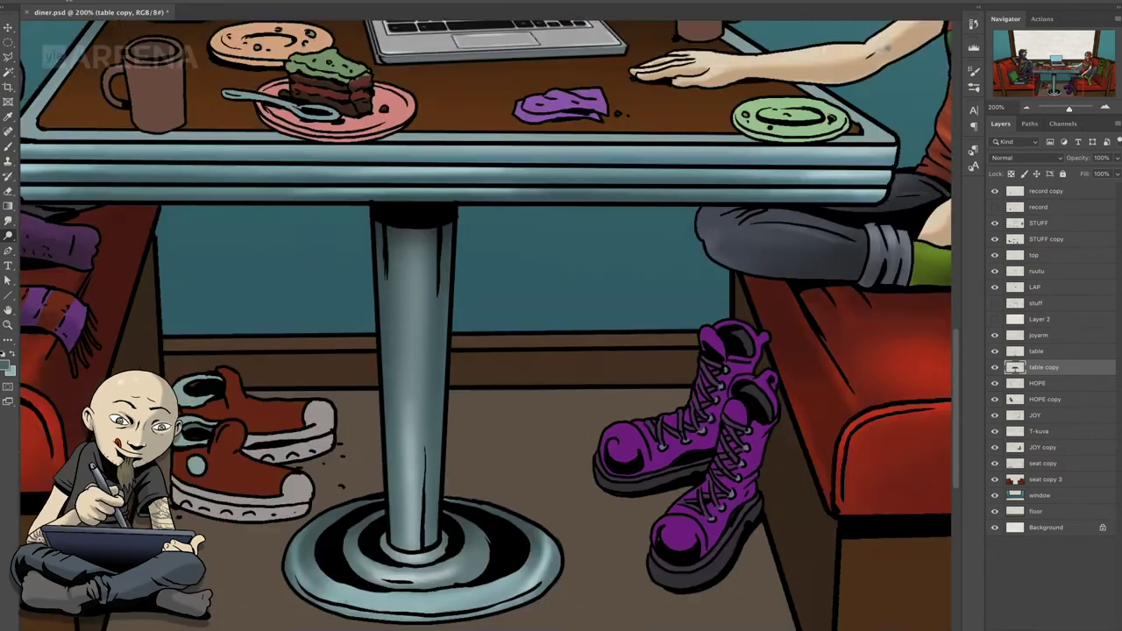
scroll(485, 290, "up", 2)
scroll(485, 324, "down", 2)
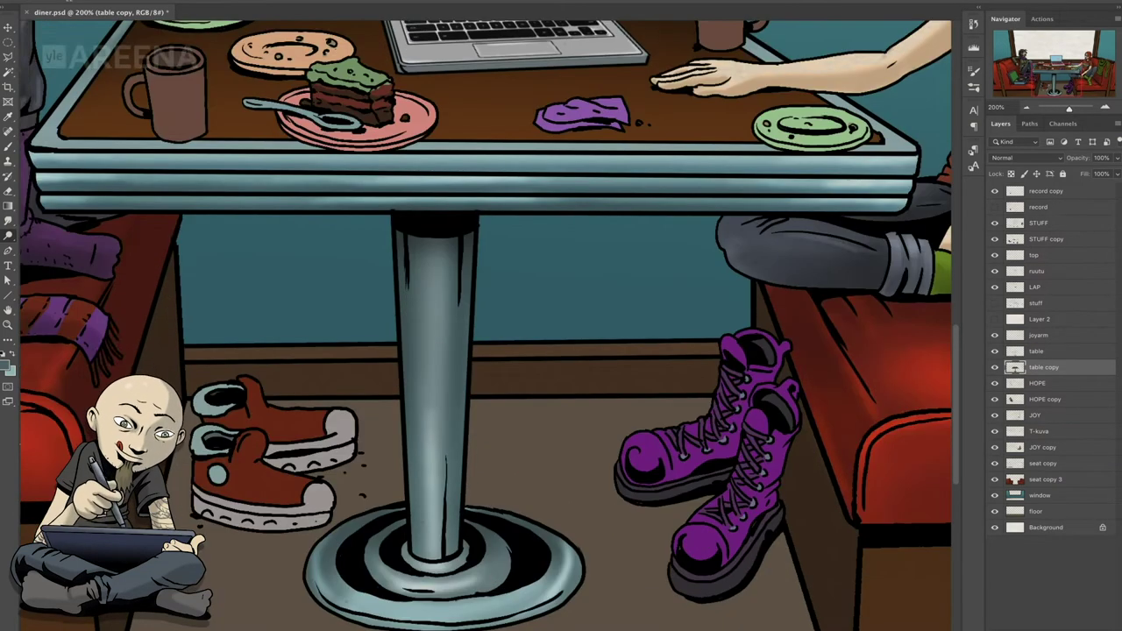
left_click_drag(465, 289, 465, 443)
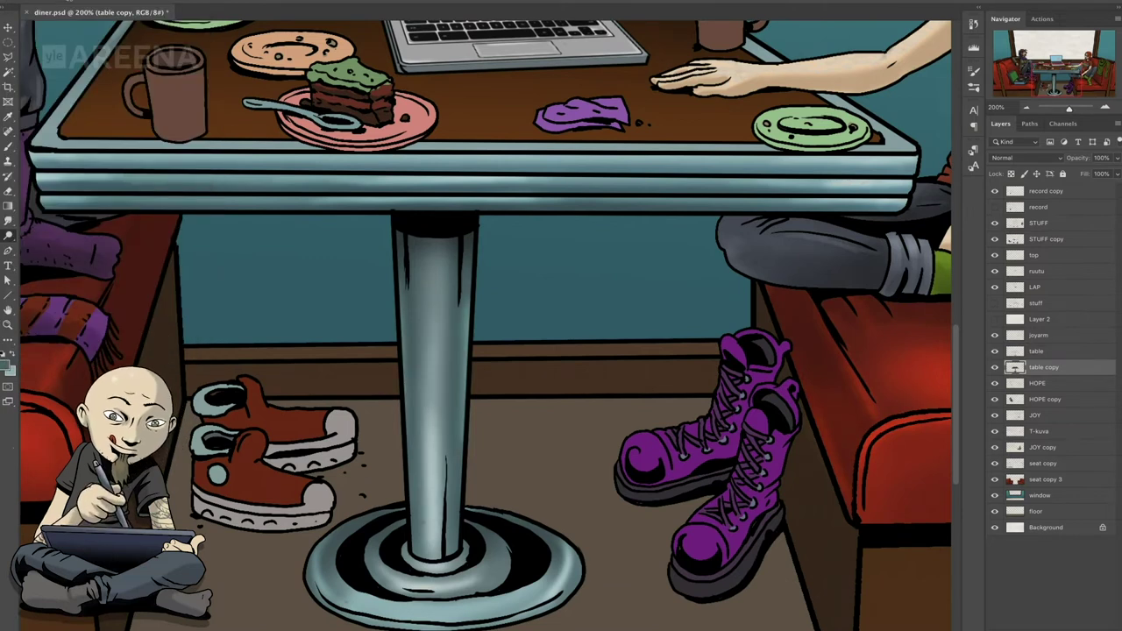
scroll(486, 324, "down", 2)
left_click(1045, 238)
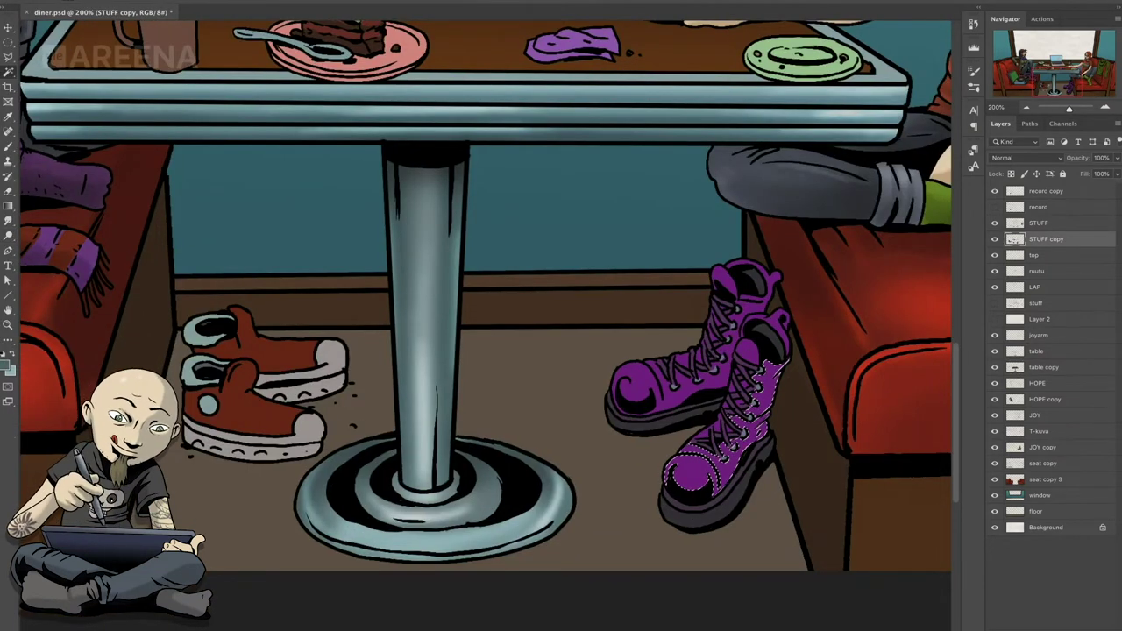
- Extend the selection to both purple boots and sample purple as the paint colour
left_click(666, 386)
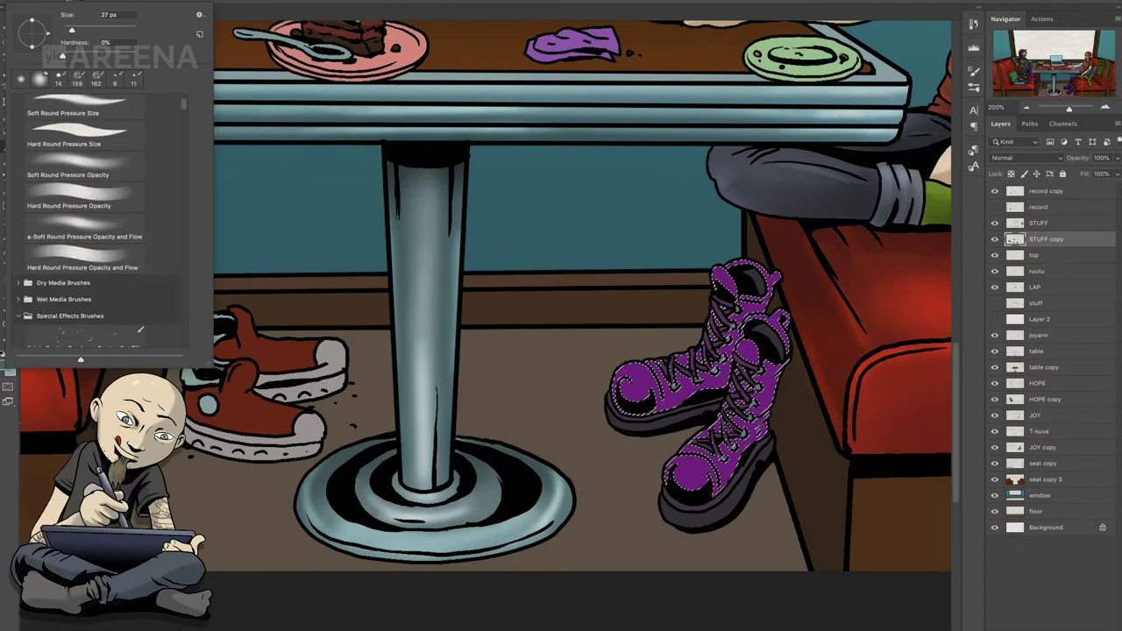
left_click(701, 377, "alt")
left_click(5, 365)
left_click(531, 431)
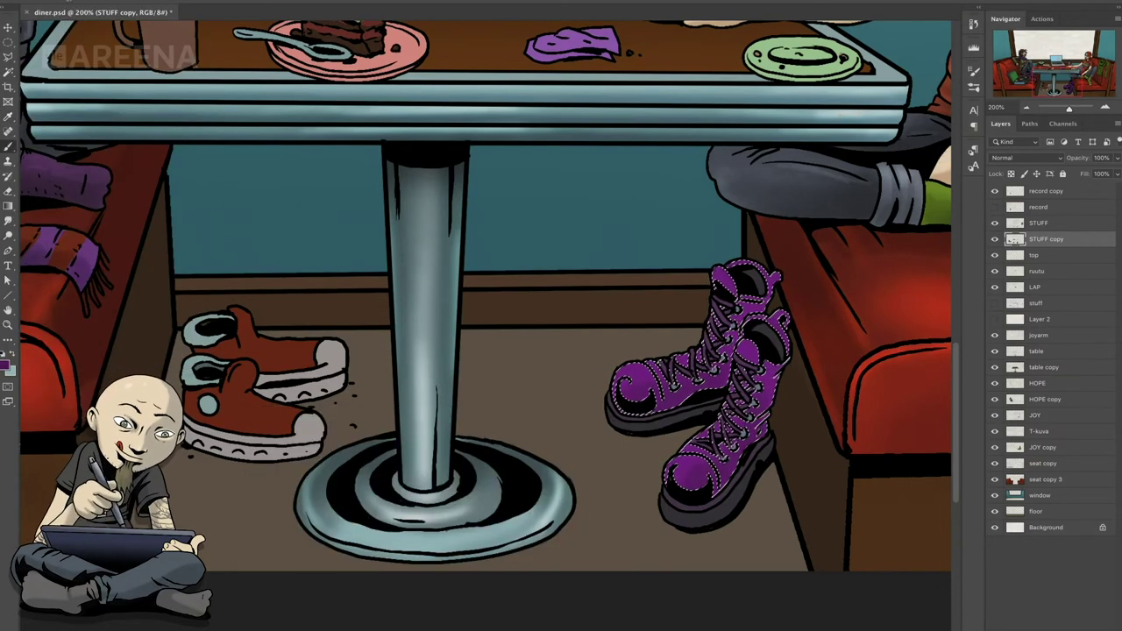
- Shade the red sneakers with grey-toned soles and darker red uppers
key("w")
left_click(263, 381)
left_click(6, 365)
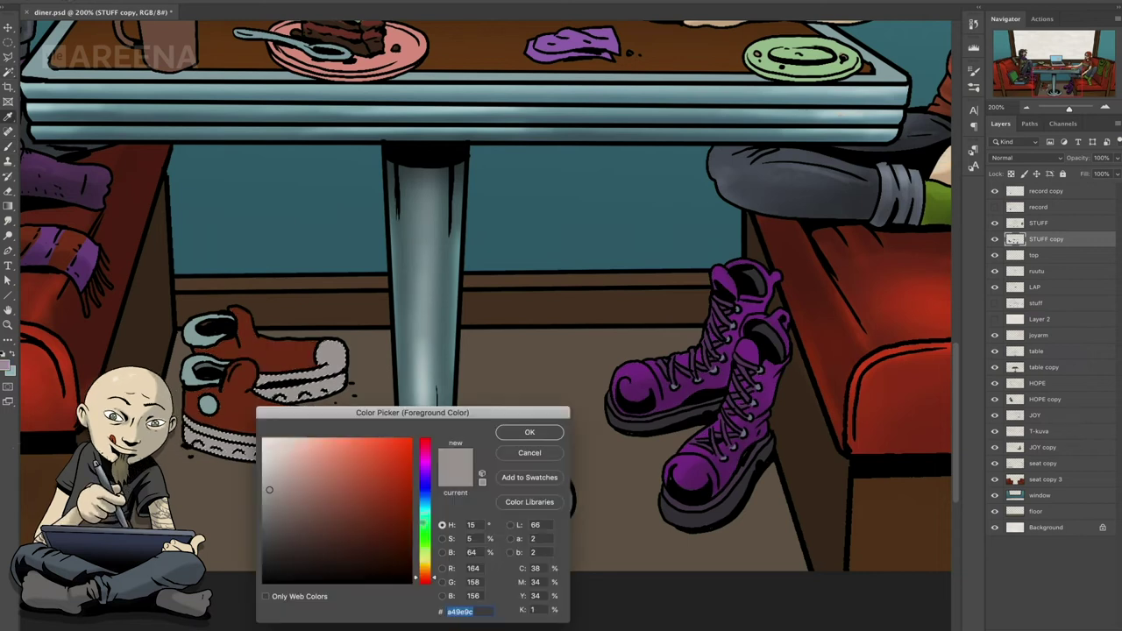
key("Return")
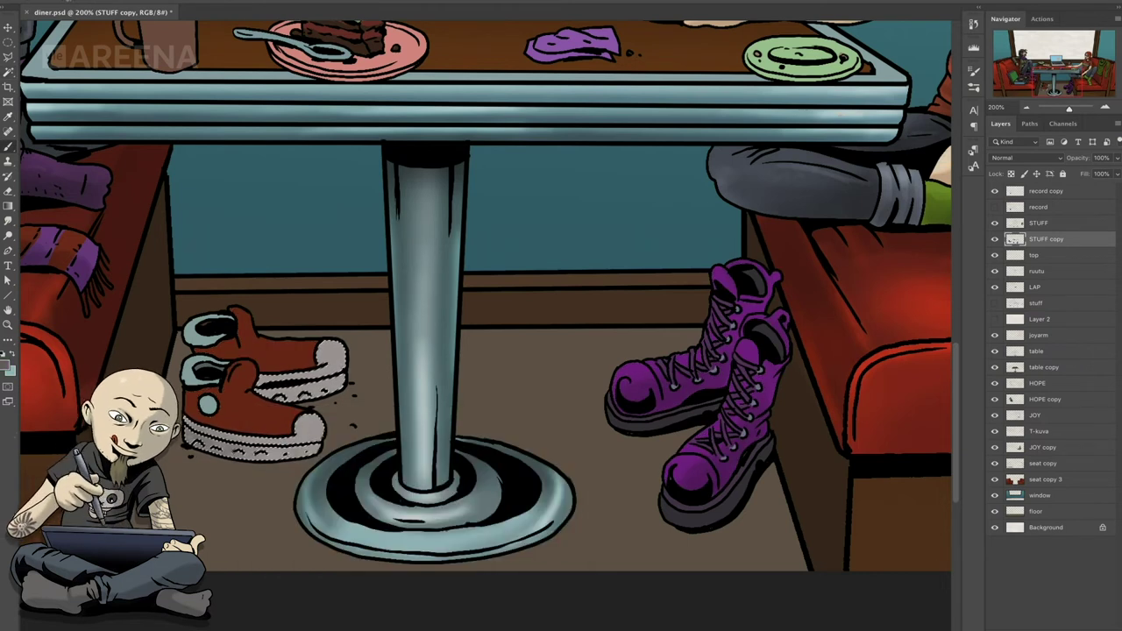
left_click(7, 366)
key("Return")
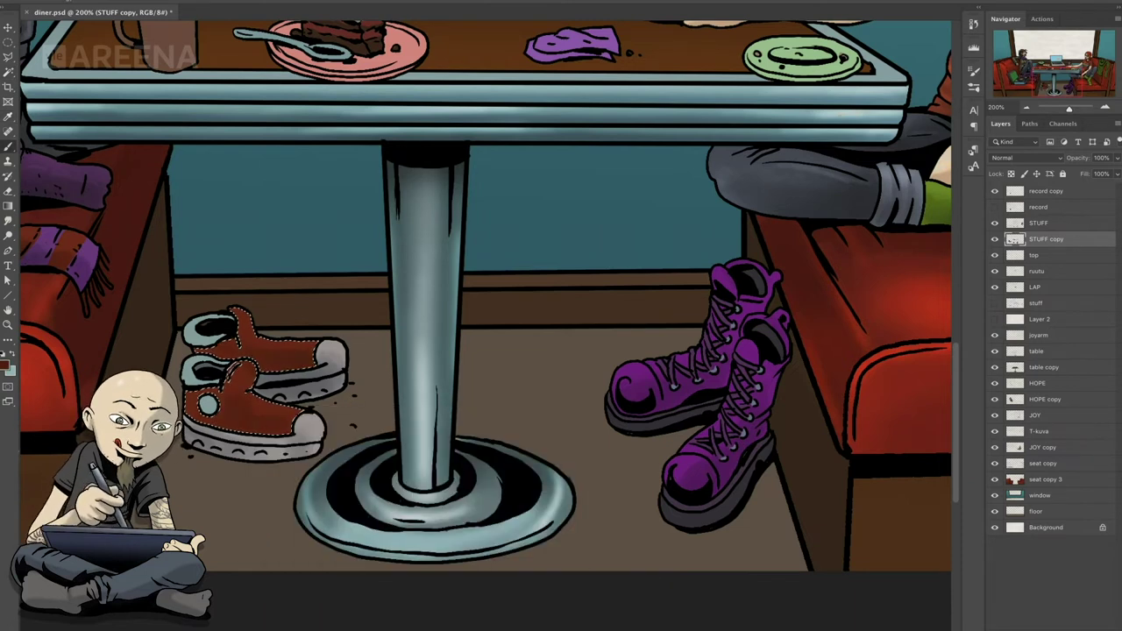
- Select the seat edge areas on the seat copy 3 layer and choose a seat shading colour
left_click(1045, 479)
left_click(1014, 480, "ctrl")
left_click(7, 366)
key("Return")
right_click(26, 18)
key("Escape")
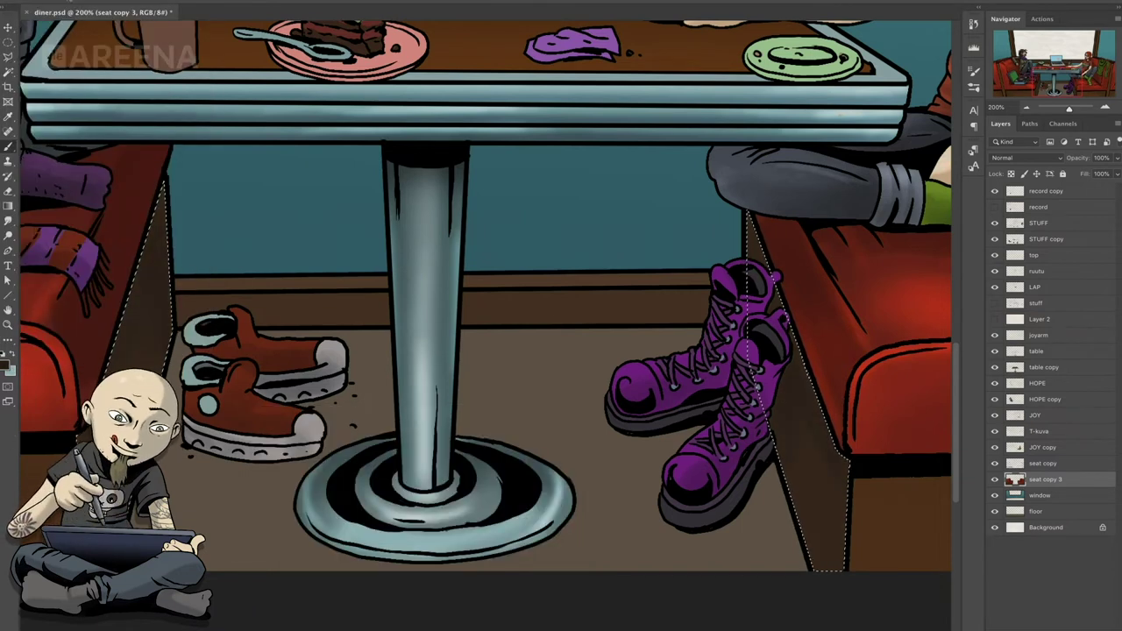
- Select the teal wall band on the window layer and set dark teal #273d44
left_click(1040, 495)
left_click(1014, 495, "ctrl")
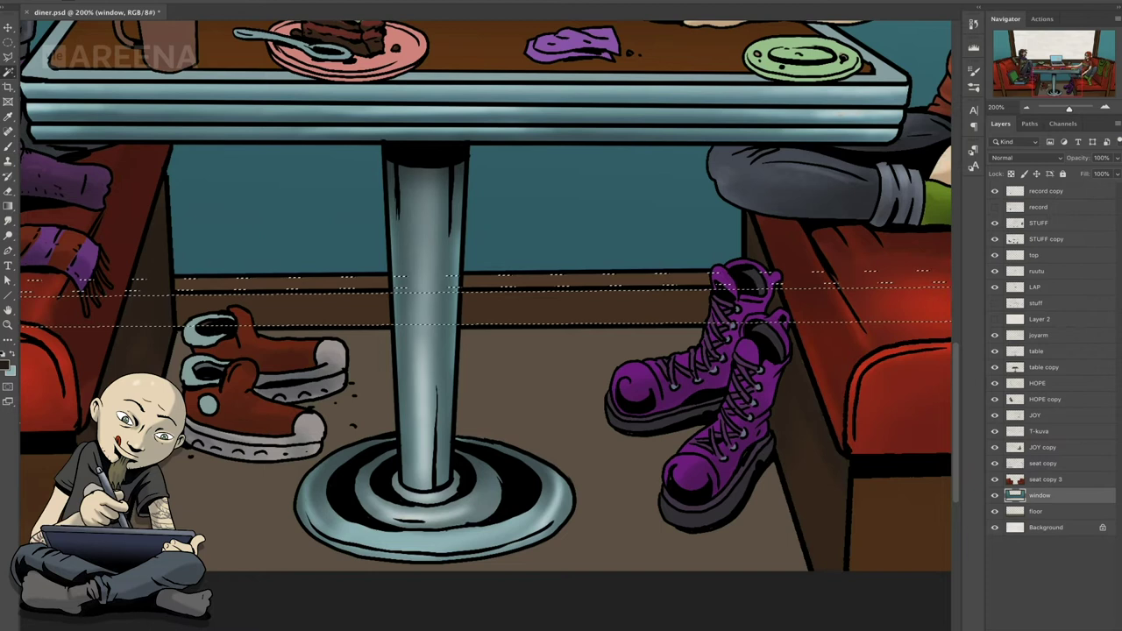
left_click(7, 365)
key("Escape")
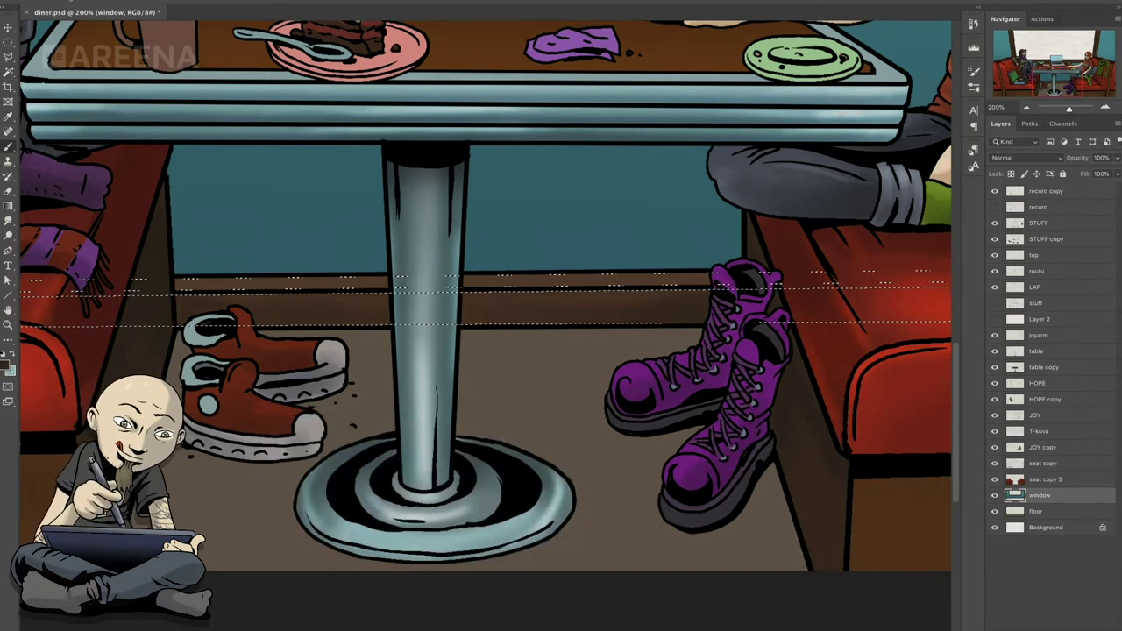
left_click(7, 364)
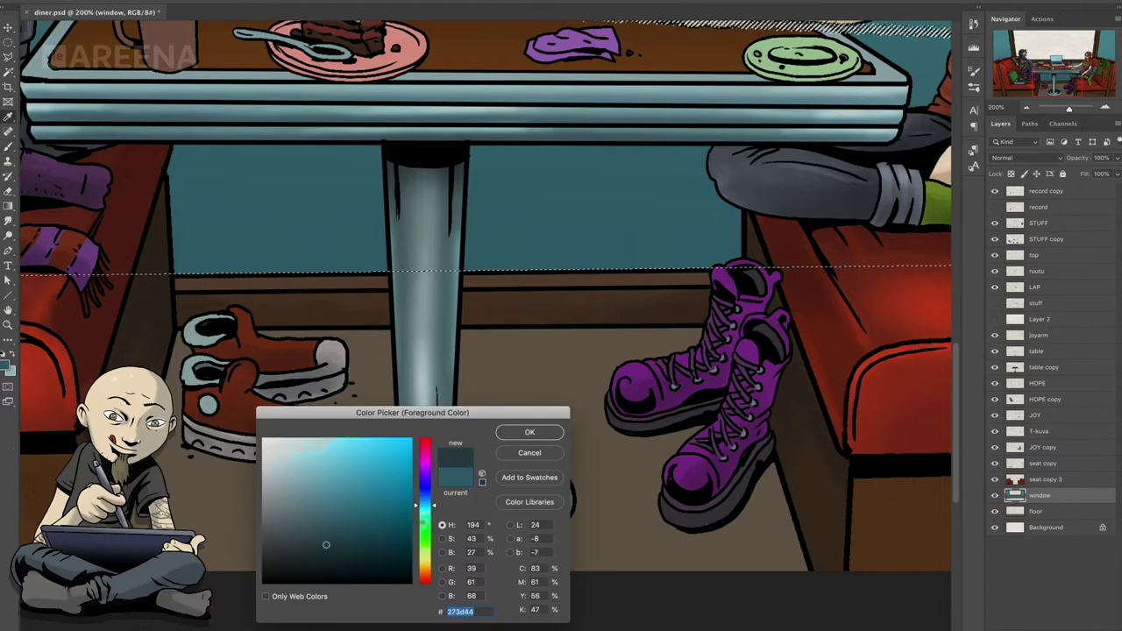
key("Return")
- Paint mottled teal shading on the side window panels with an enlarged Watercolour brush
scroll(493, 311, "down", 5)
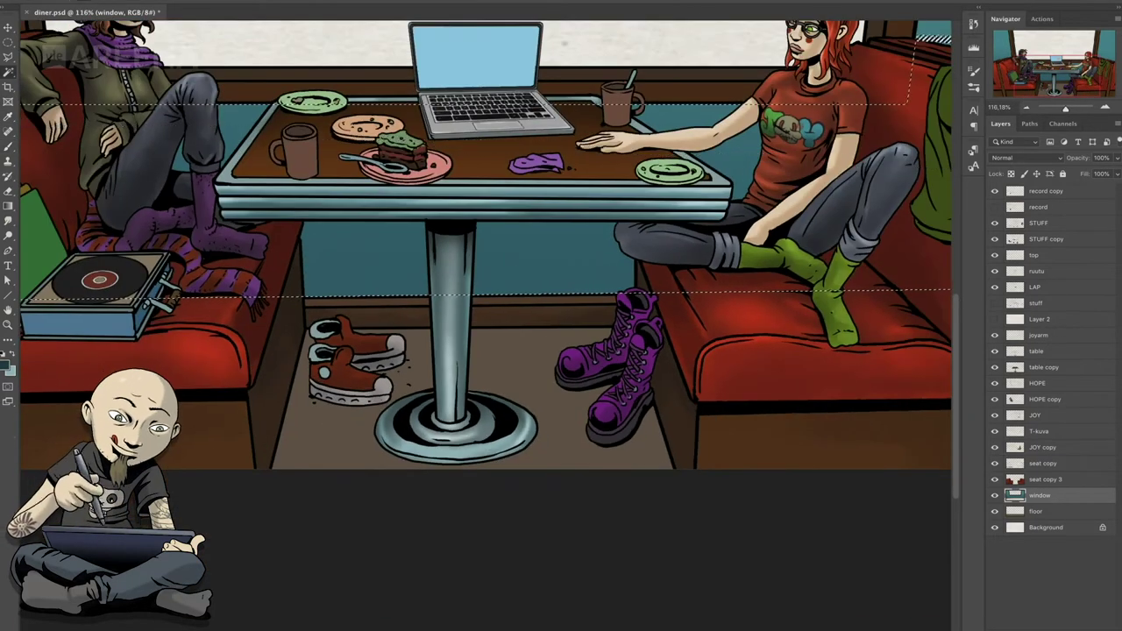
left_click_drag(645, 275, 675, 337)
right_click(675, 337)
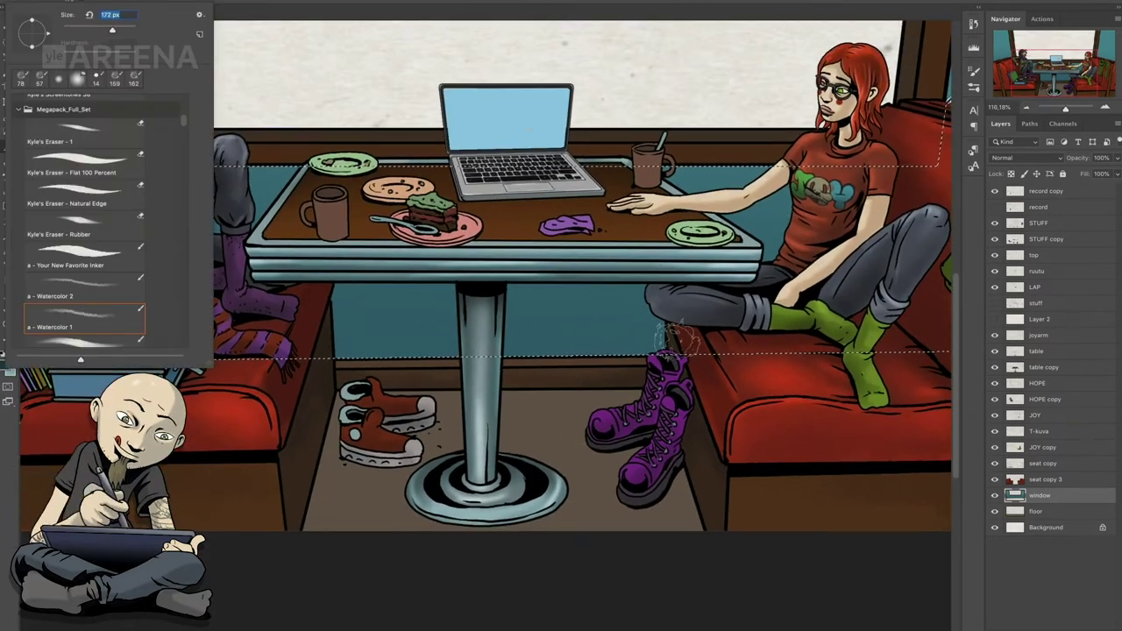
key("Return")
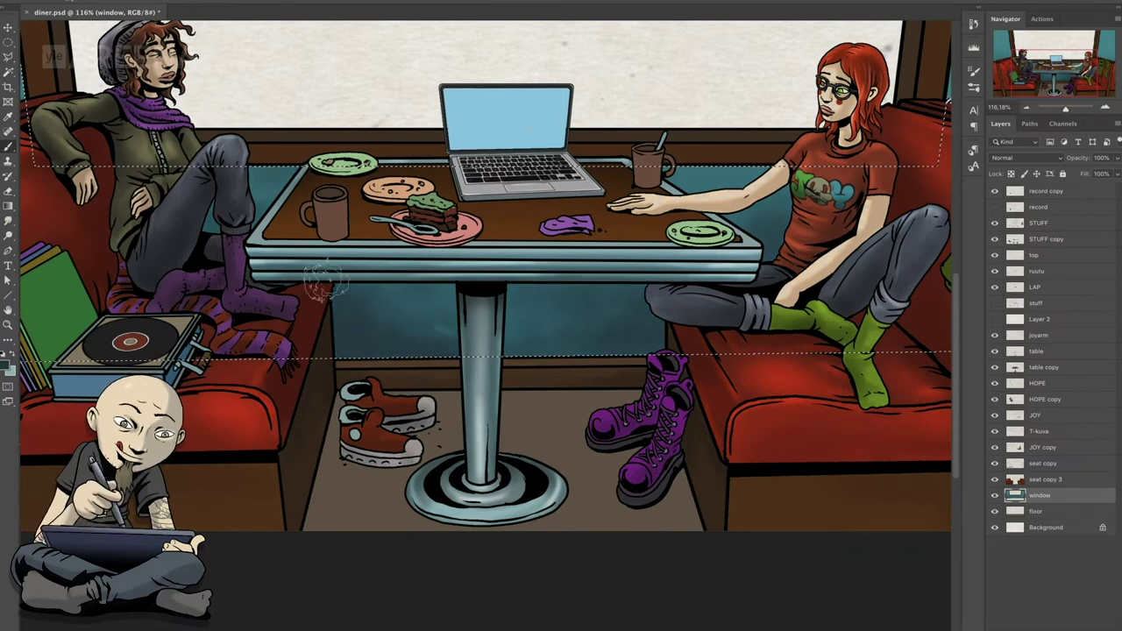
key("ctrl+0")
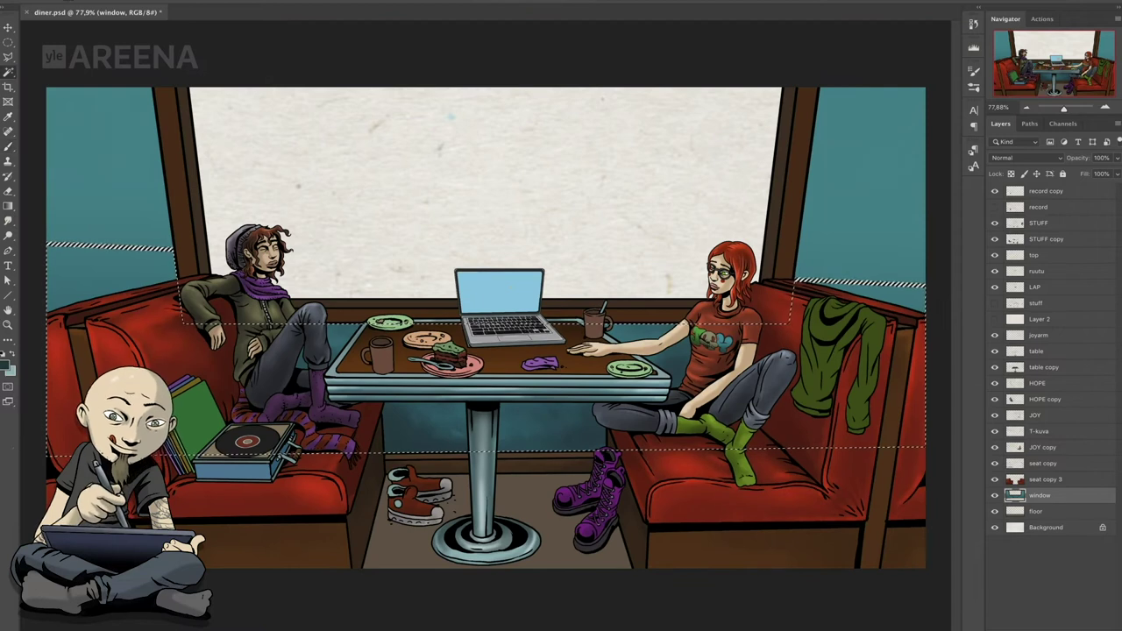
key("F5")
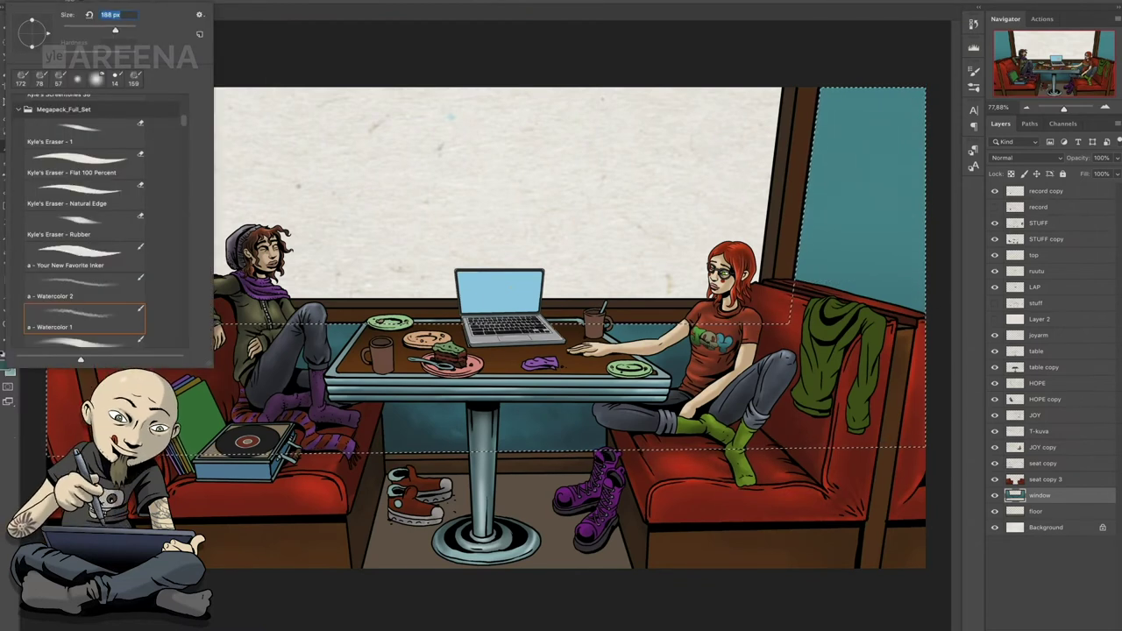
key("F5")
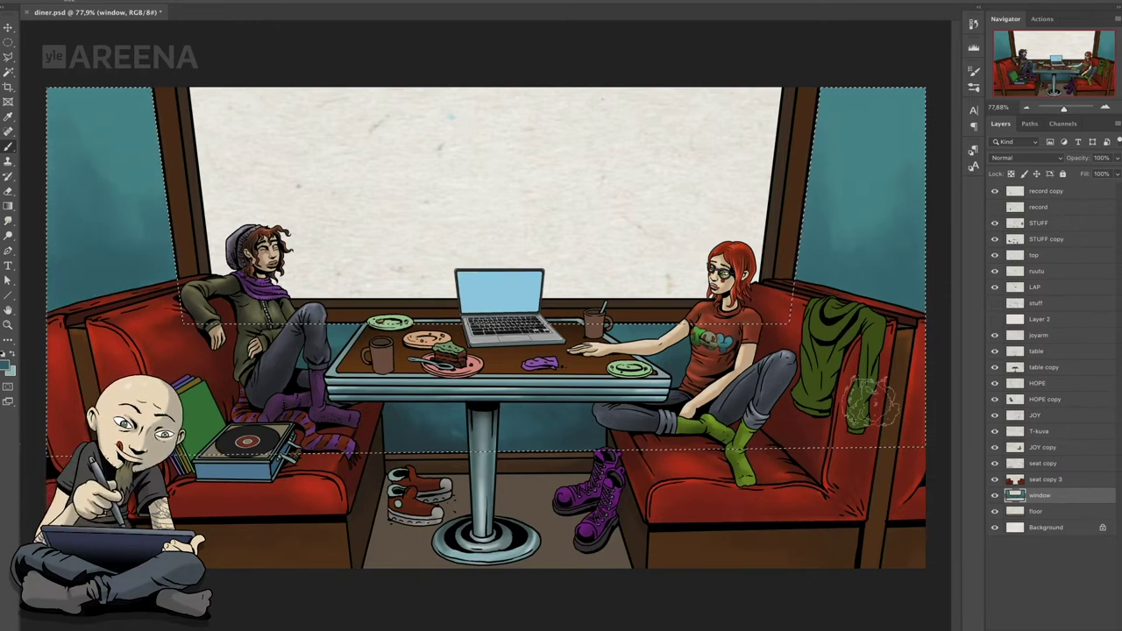
- Select the floor strip and paint darker brown shading near the table base
left_click(1035, 511)
left_click(1014, 511, "ctrl")
key("b")
left_click(7, 366)
left_click(531, 431)
left_click_drag(495, 504, 526, 517)
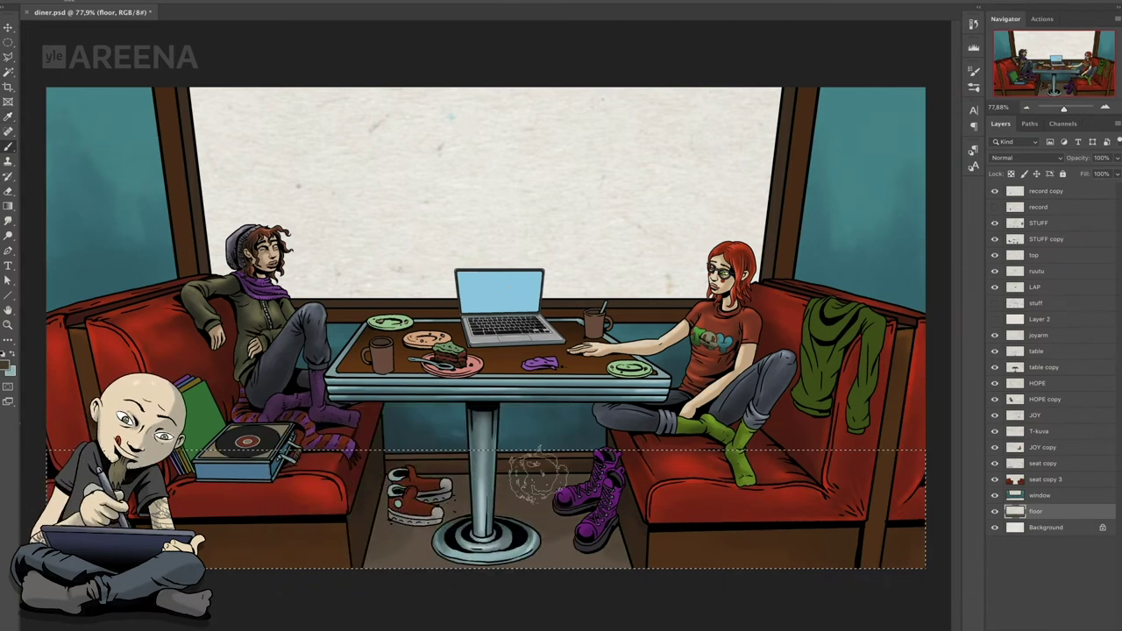
left_click(904, 313, "ctrl")
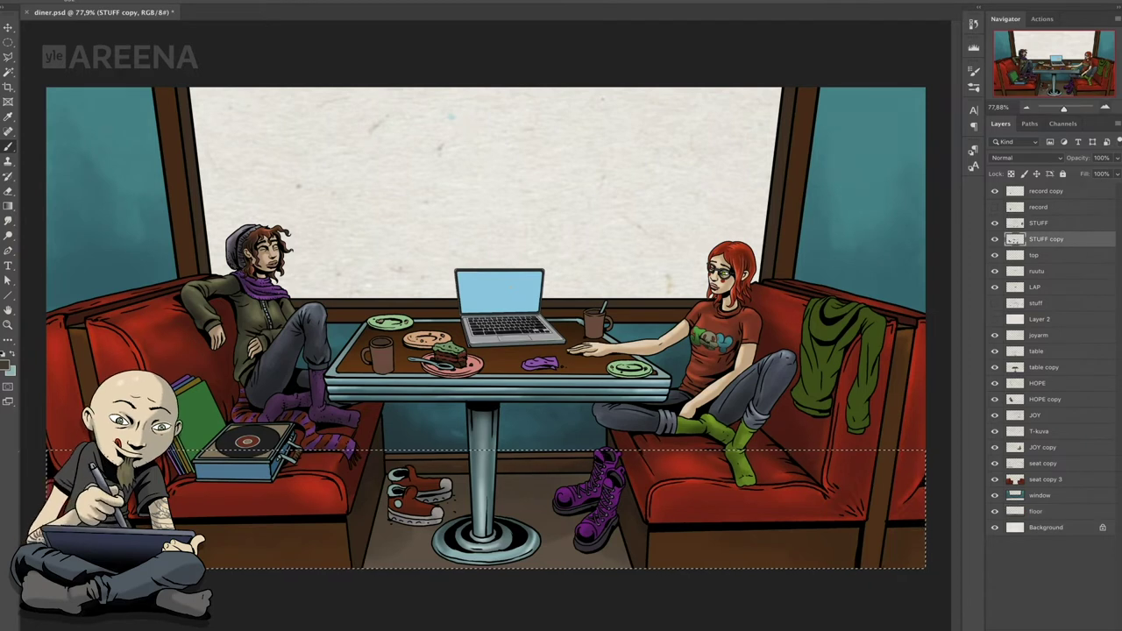
- Zoom in on the table and shade the mugs and the peach plate
key("ctrl+plus")
key("ctrl+plus")
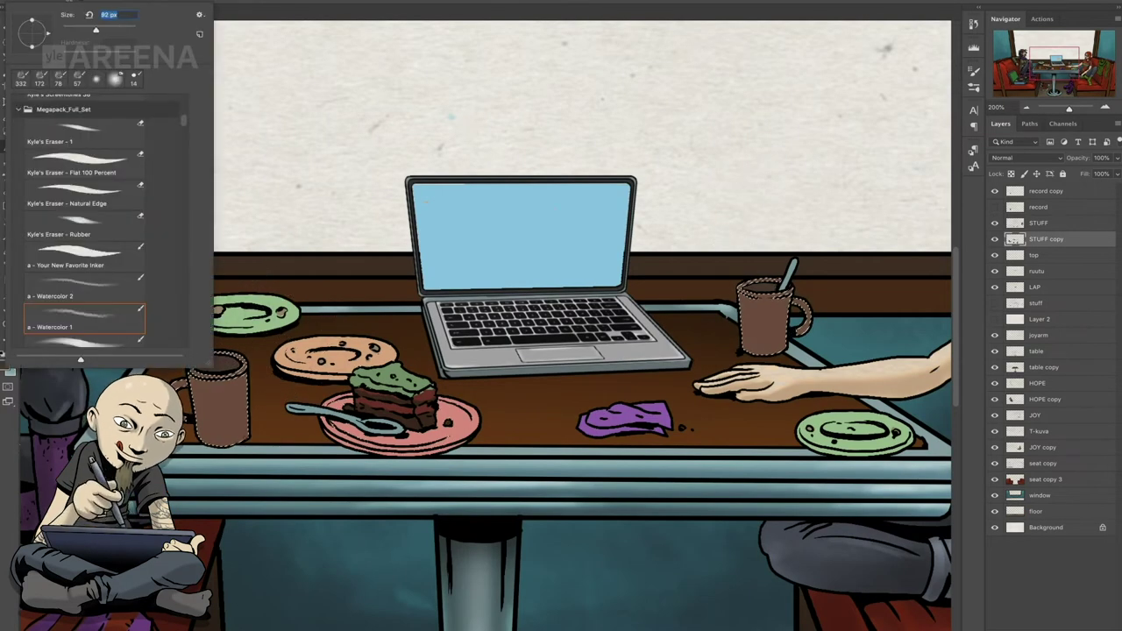
left_click(5, 363)
key("Return")
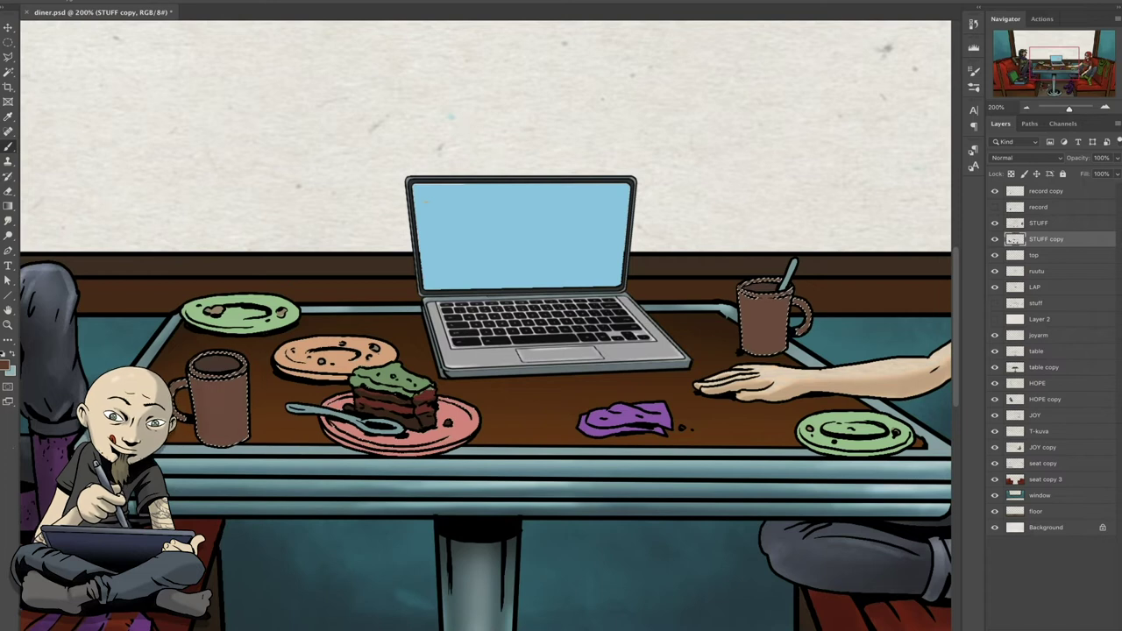
left_click(333, 345)
left_click(5, 363)
key("Return")
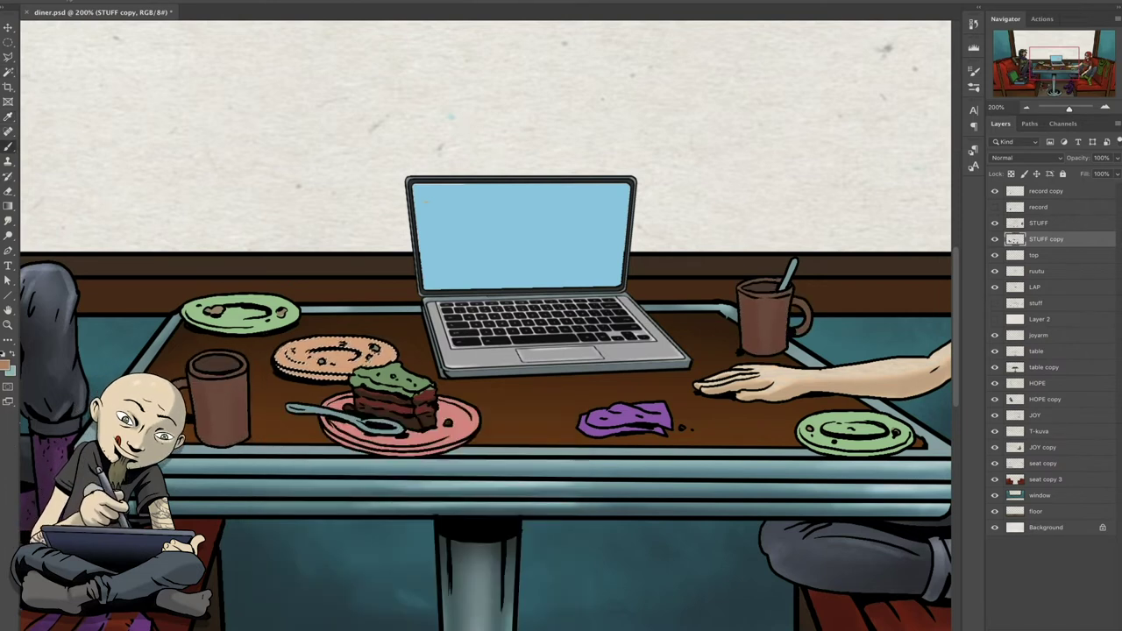
- Shade both green plates and the pink cake plate in matching tones
left_click(237, 313)
left_click(6, 363)
key("Return")
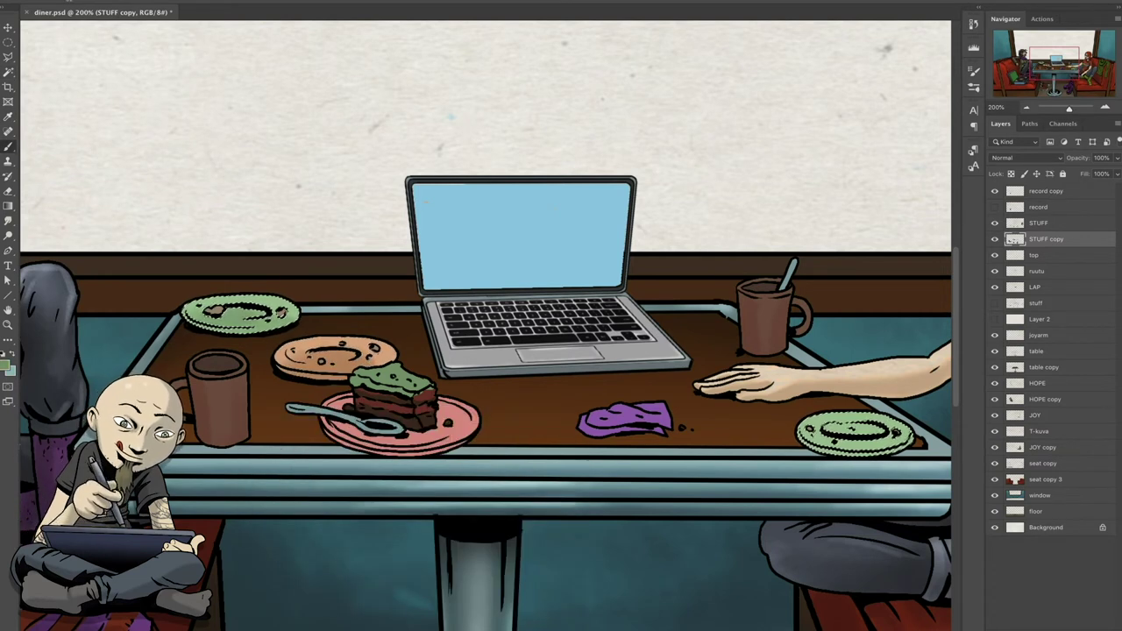
key("w")
left_click(400, 438)
key("b")
left_click(5, 363)
left_click(452, 451)
key("Return")
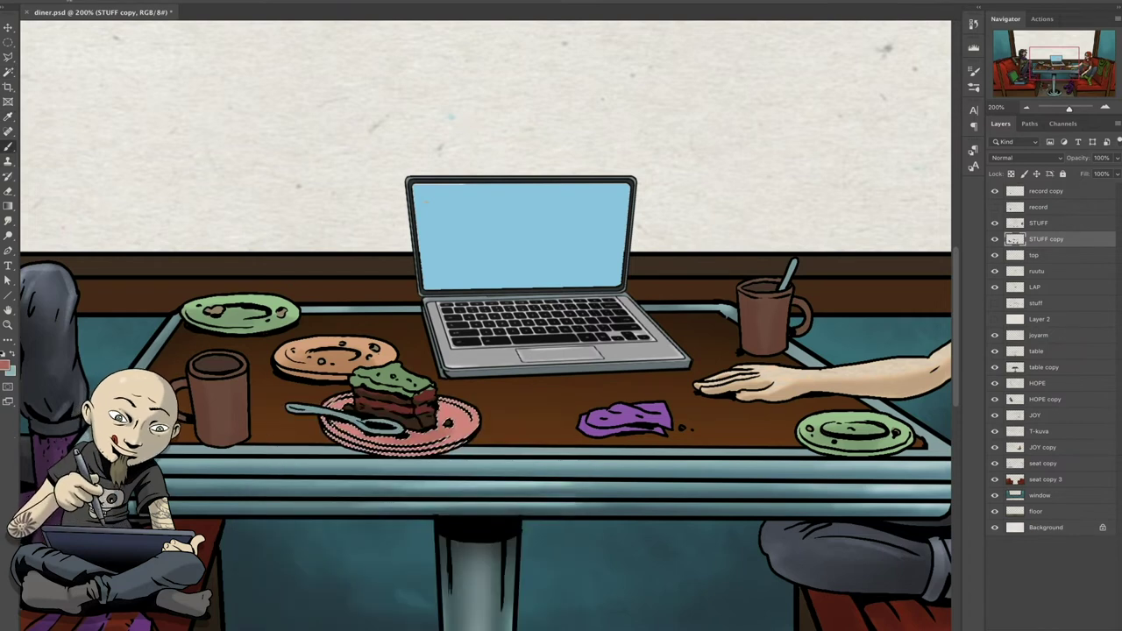
- Shade the purple napkin and the record player case
key("w")
left_click(624, 418)
key("b")
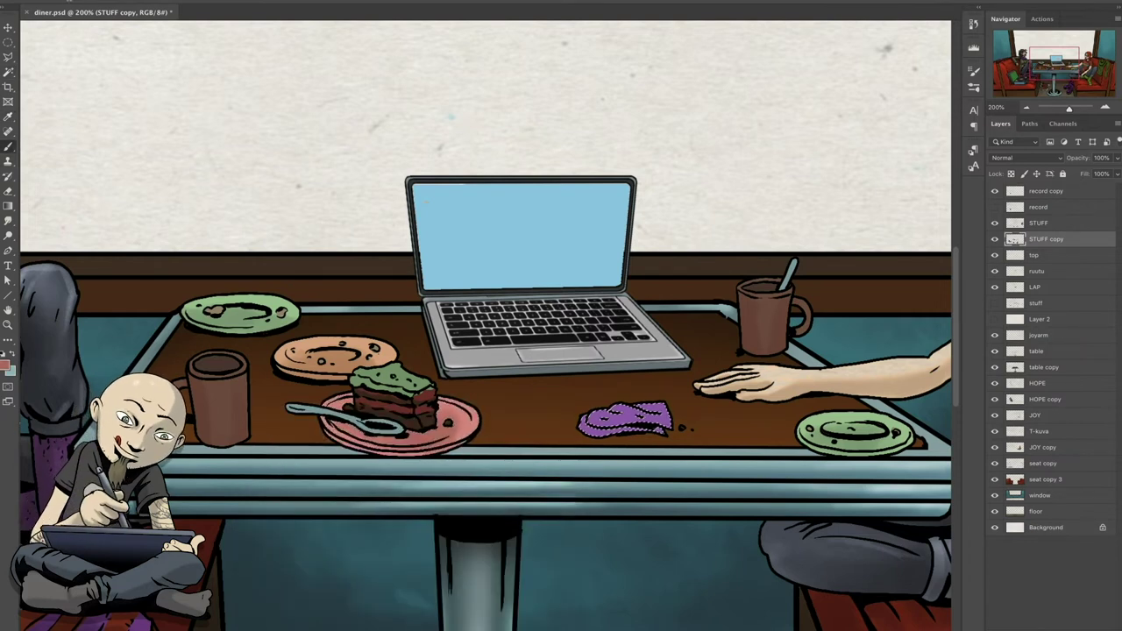
left_click(5, 363)
left_click(624, 419)
key("Return")
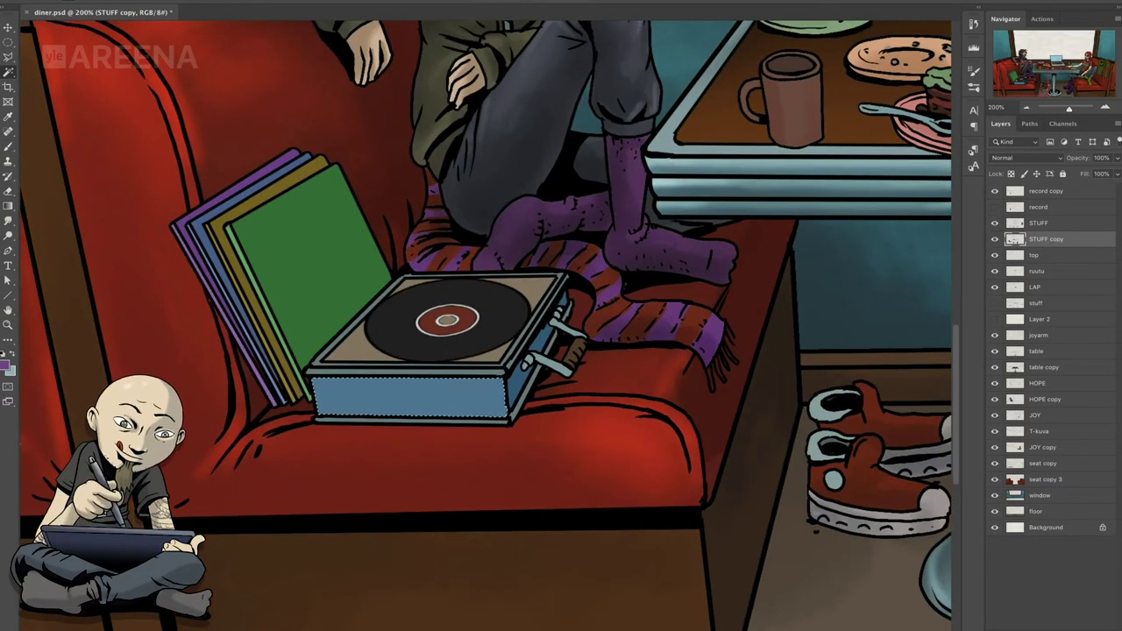
left_click(5, 363)
key("Return")
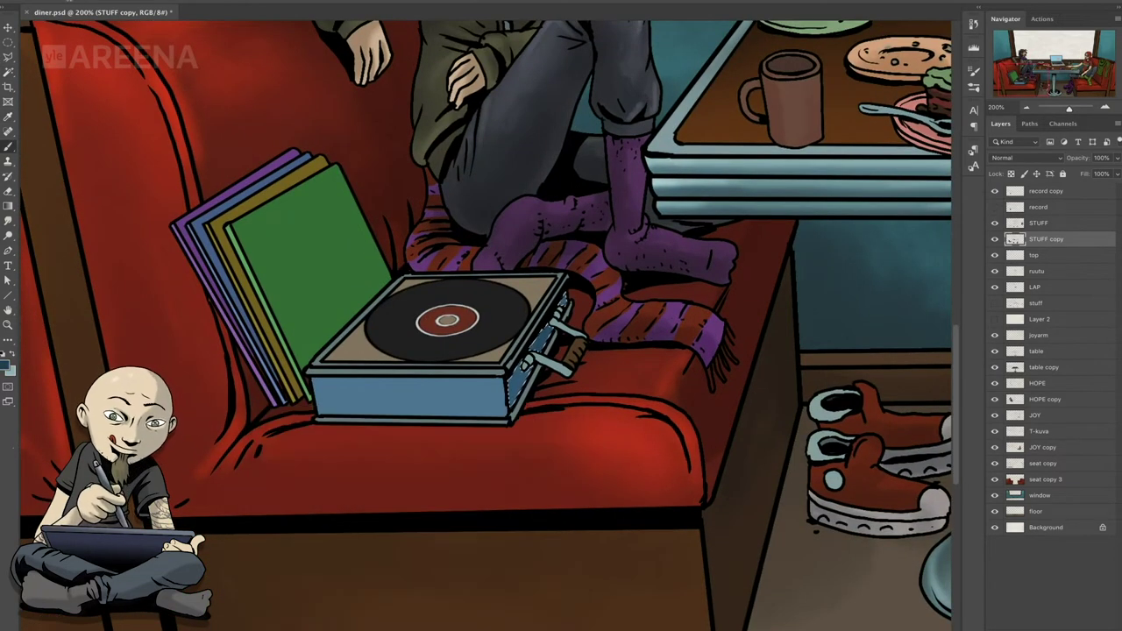
left_click(5, 363)
key("Return")
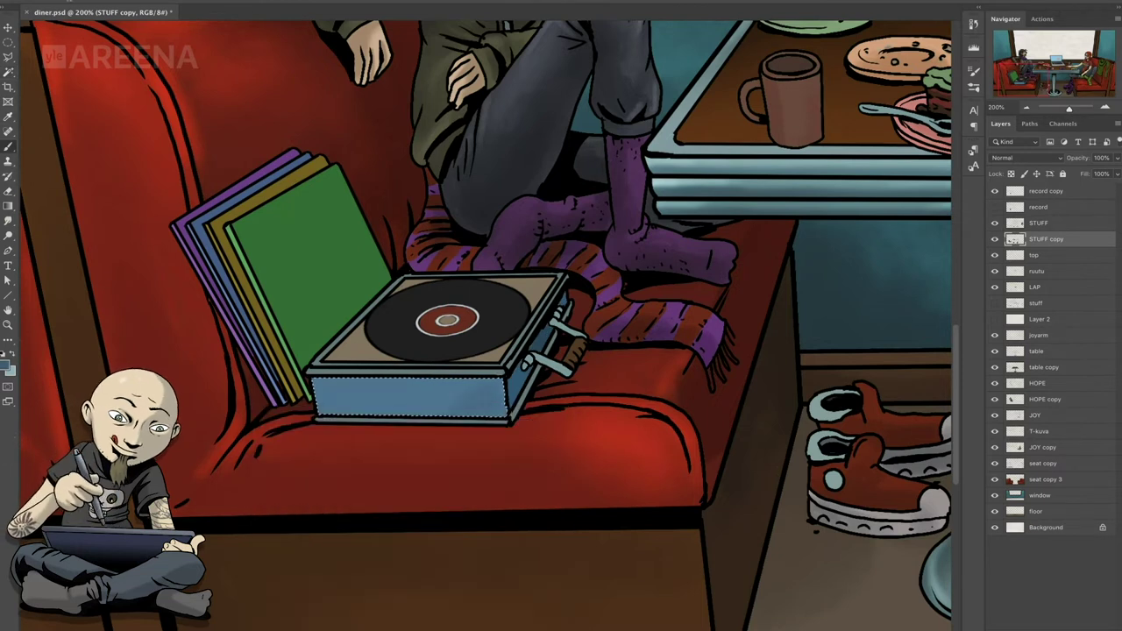
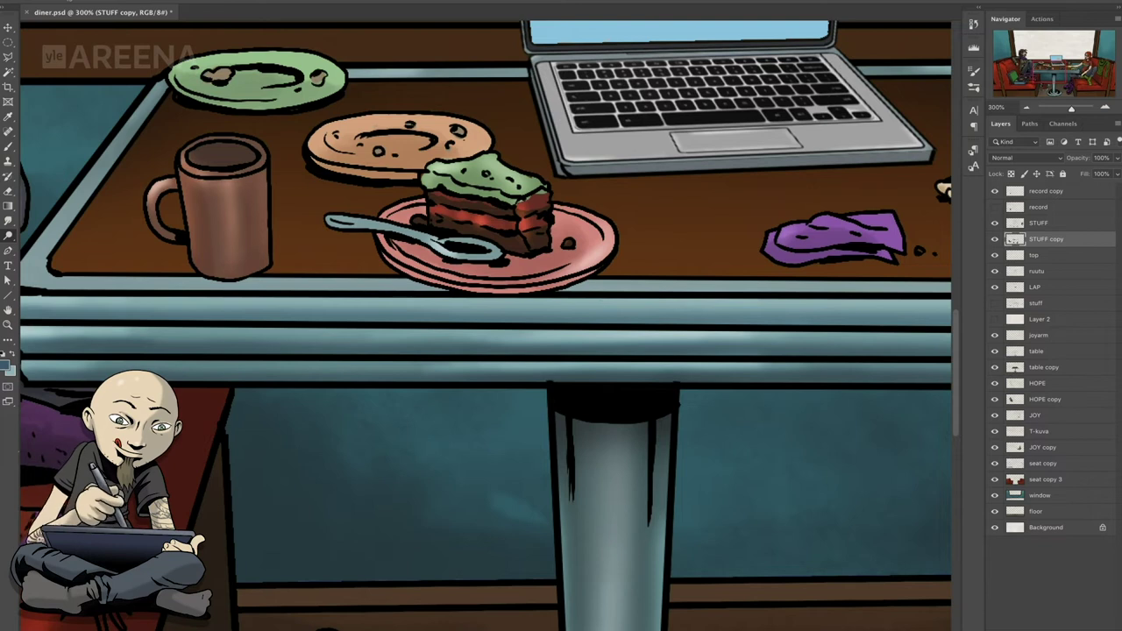
- Zoom in and pan around the coloured tabletop items and boots to inspect them
key("F5")
key("F5")
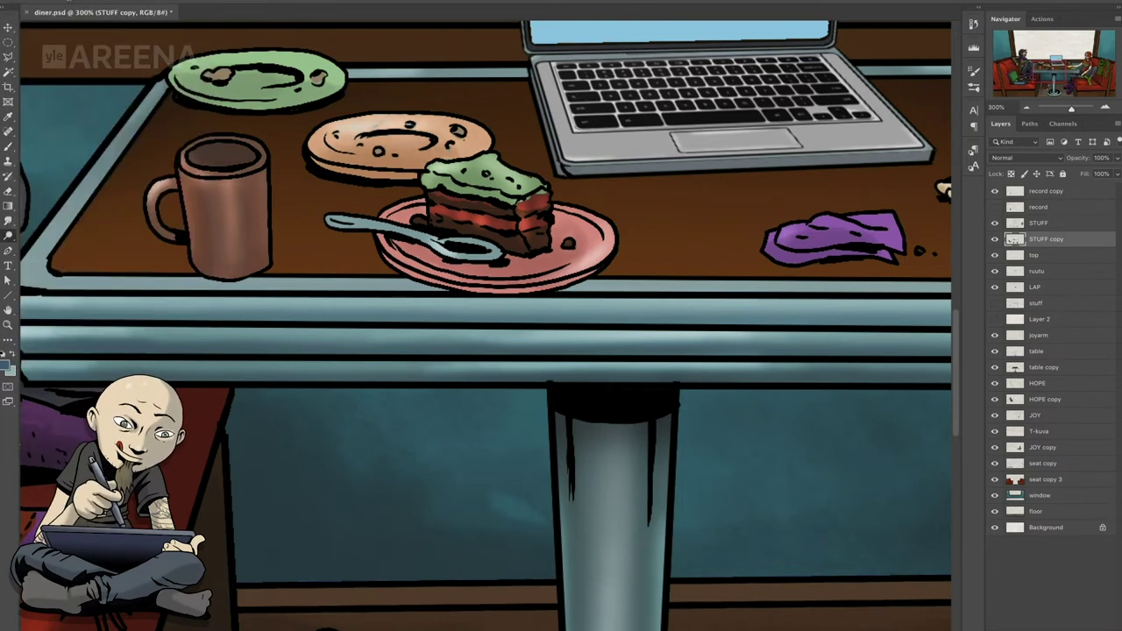
scroll(487, 324, "right", 5)
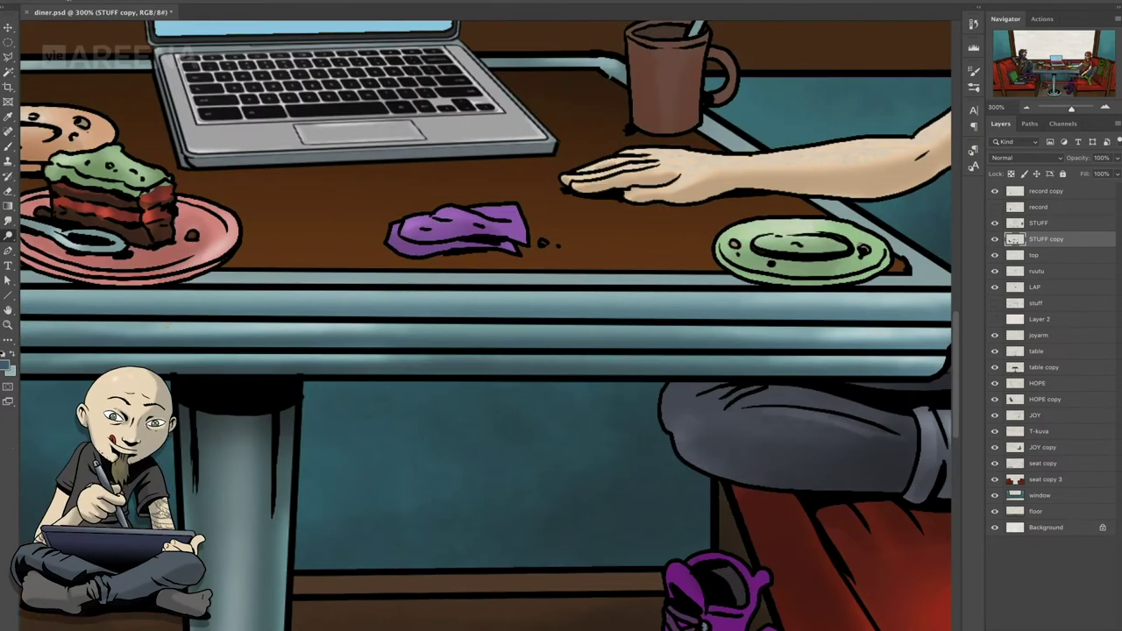
scroll(486, 325, "up", 2)
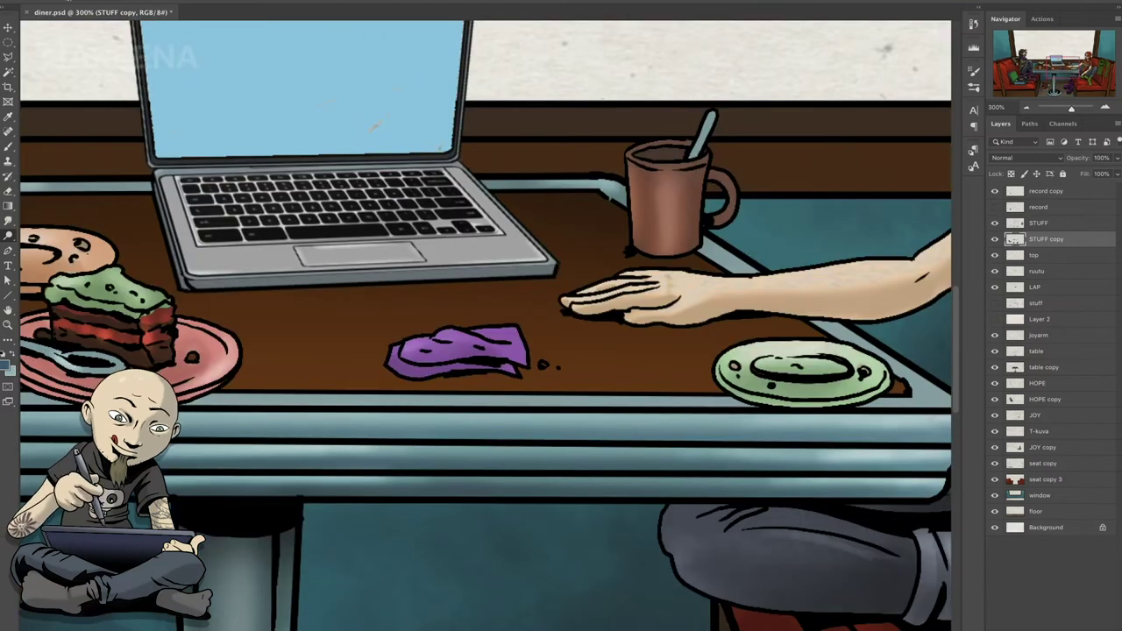
key("F5")
key("F5")
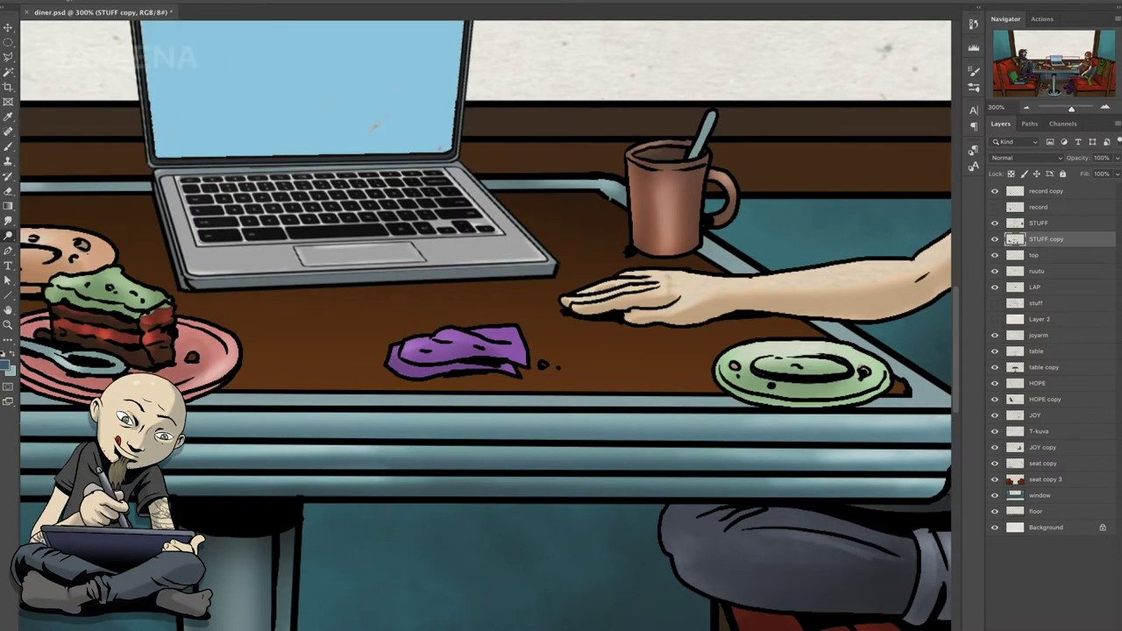
scroll(487, 324, "down", 3)
scroll(486, 395, "up", 2)
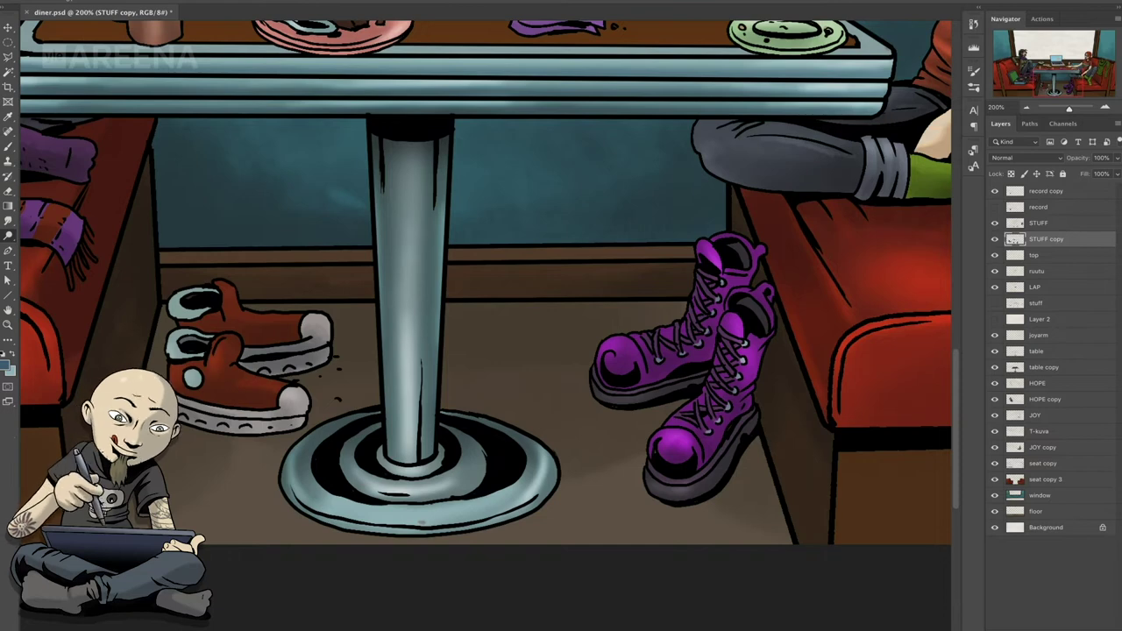
scroll(484, 326, "down", 2)
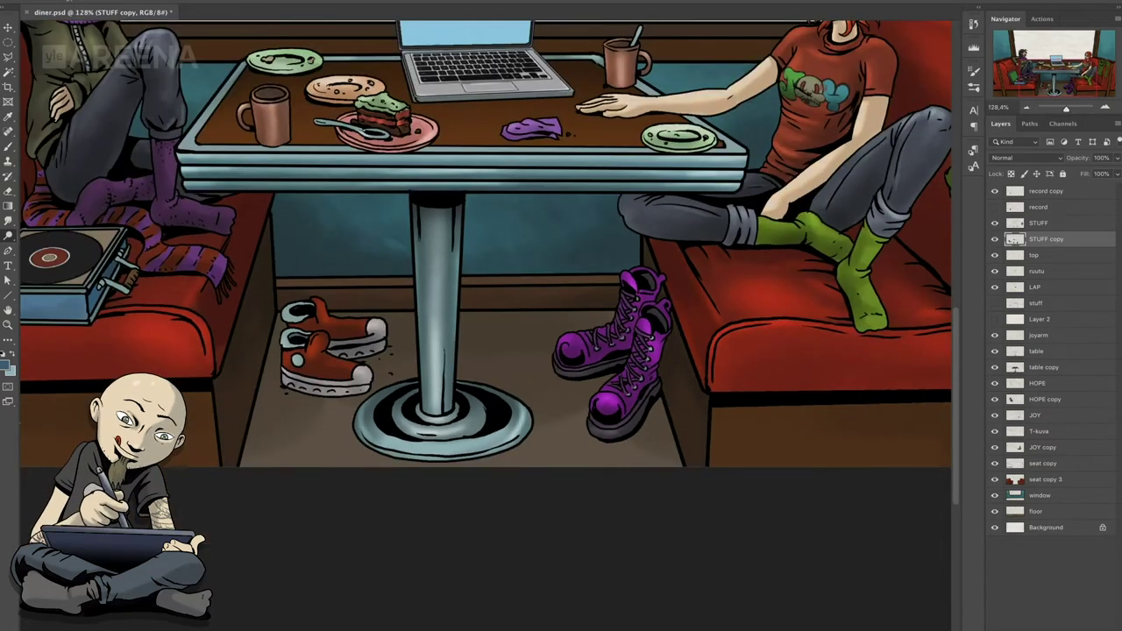
scroll(486, 324, "up", 2)
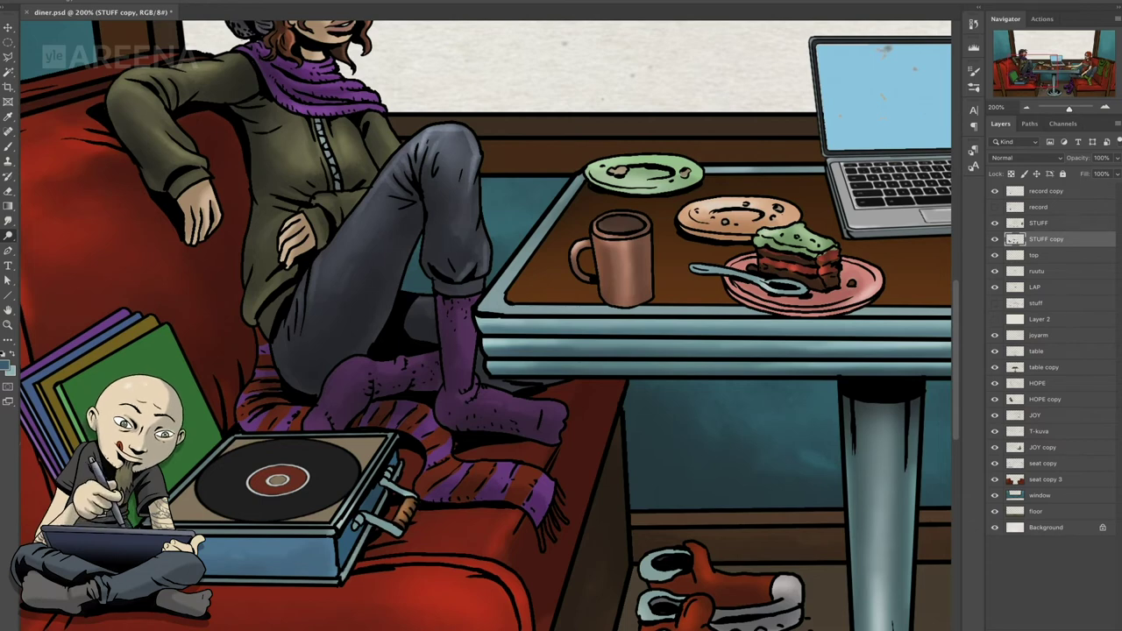
scroll(163, 498, "down", 4)
scroll(752, 346, "up", 2)
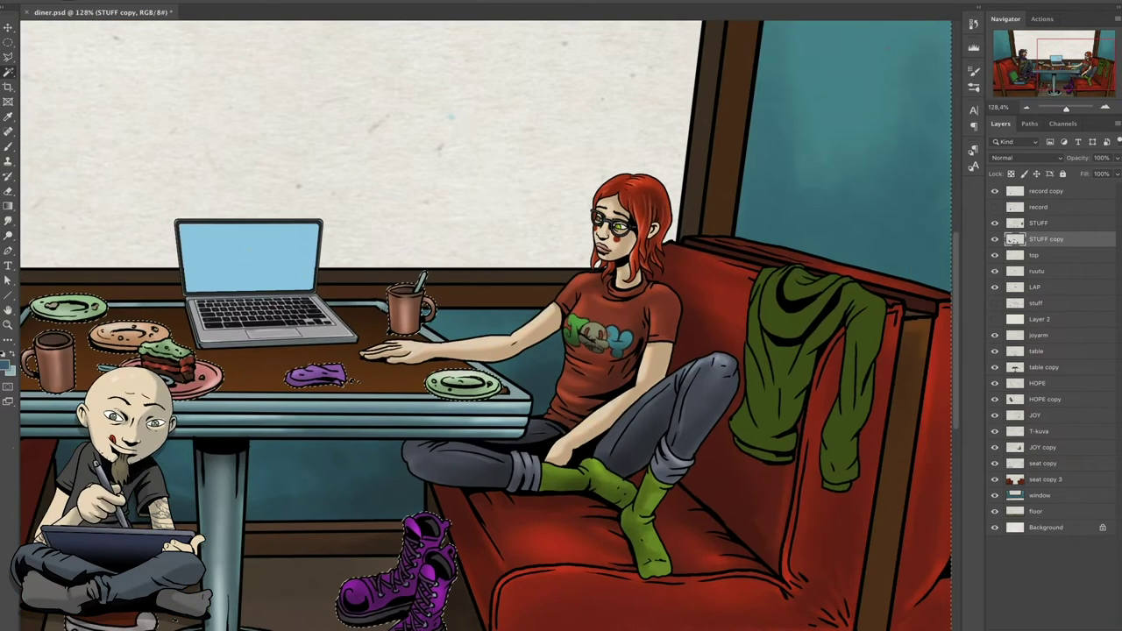
- On the STUFF layer, brush green shading onto the hoodie, then fit the whole illustration on screen
left_click(1042, 223)
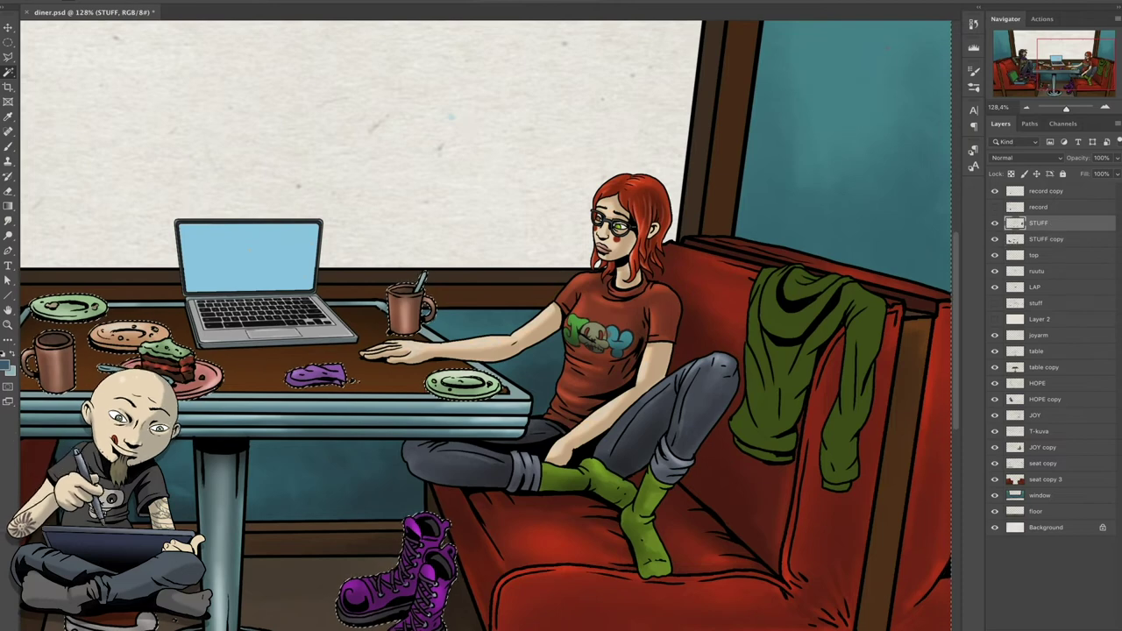
key("b")
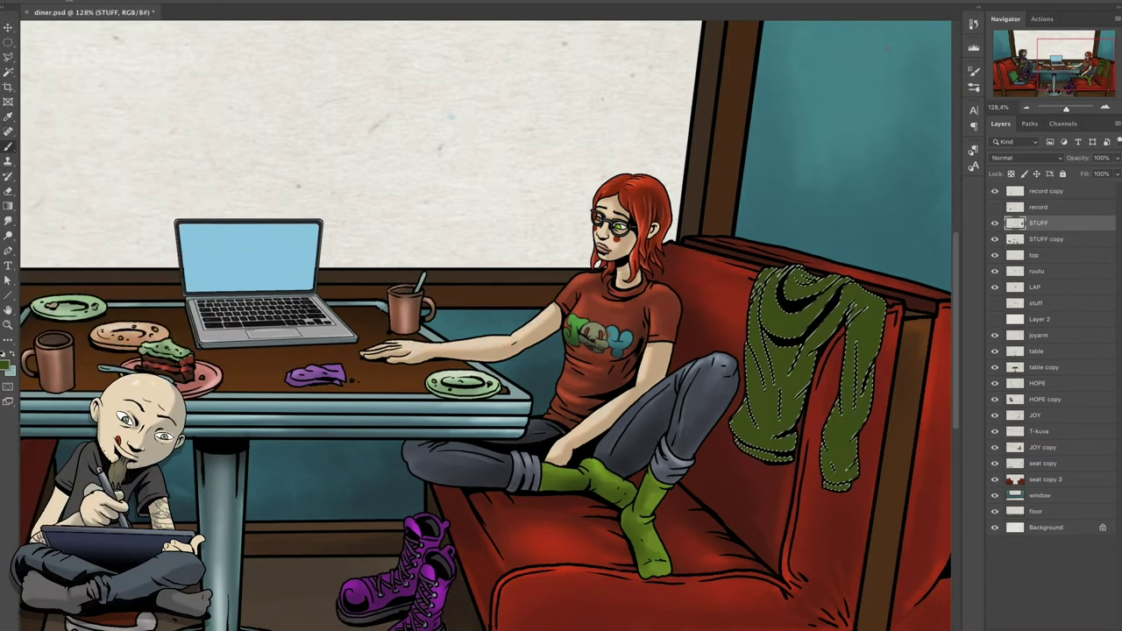
left_click(6, 367)
key("Escape")
scroll(947, 359, "up", 3)
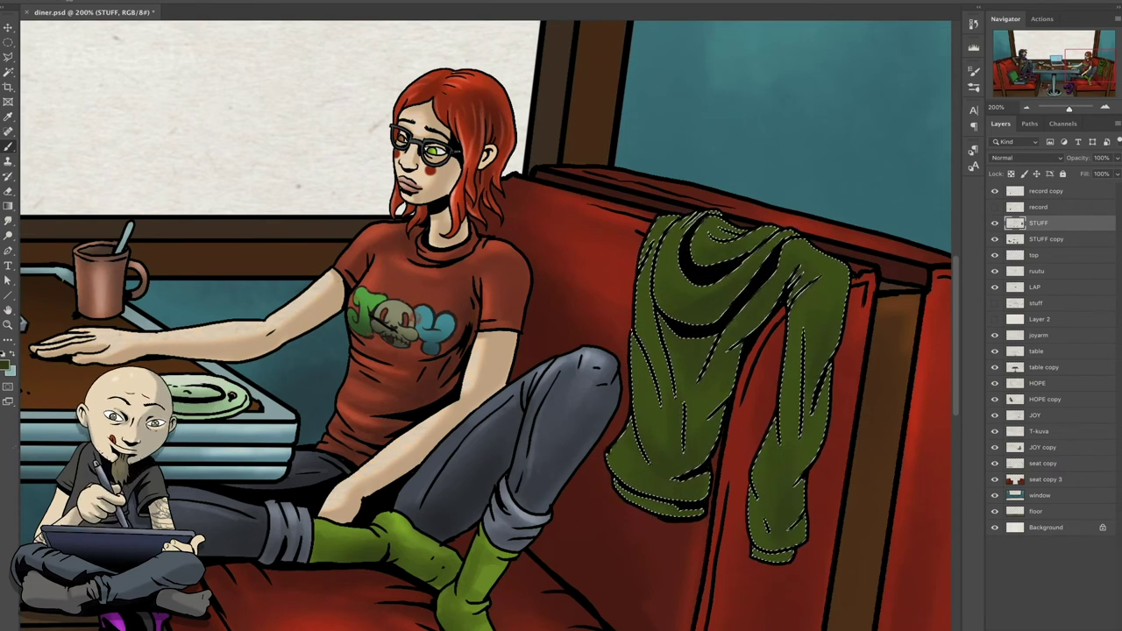
key("F5")
key("F5")
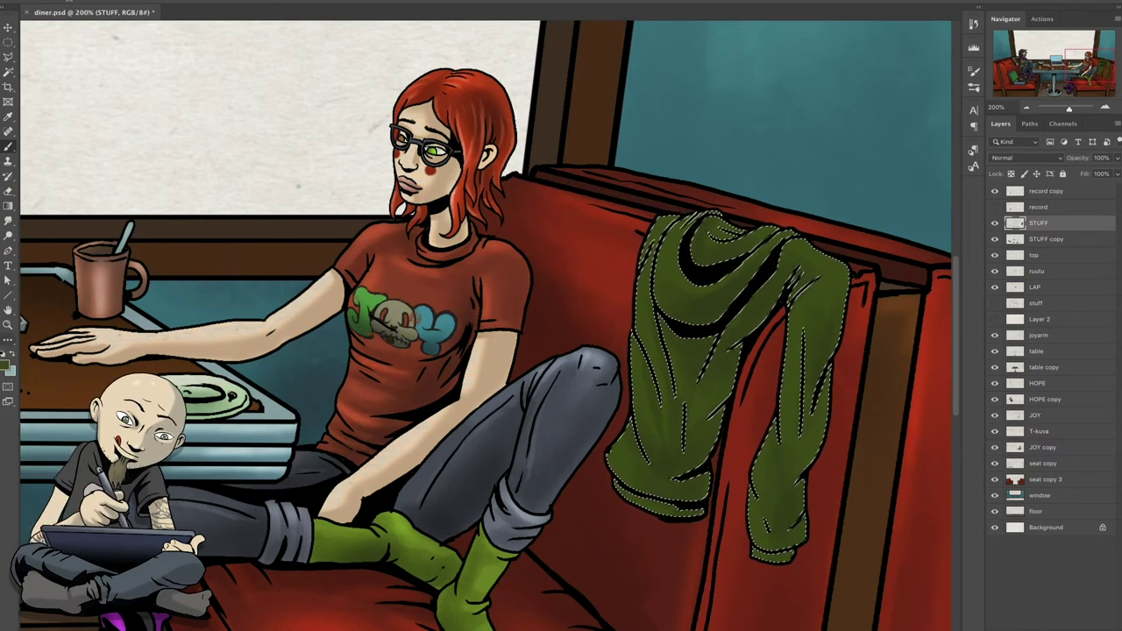
key("Escape")
key("F5")
key("F5")
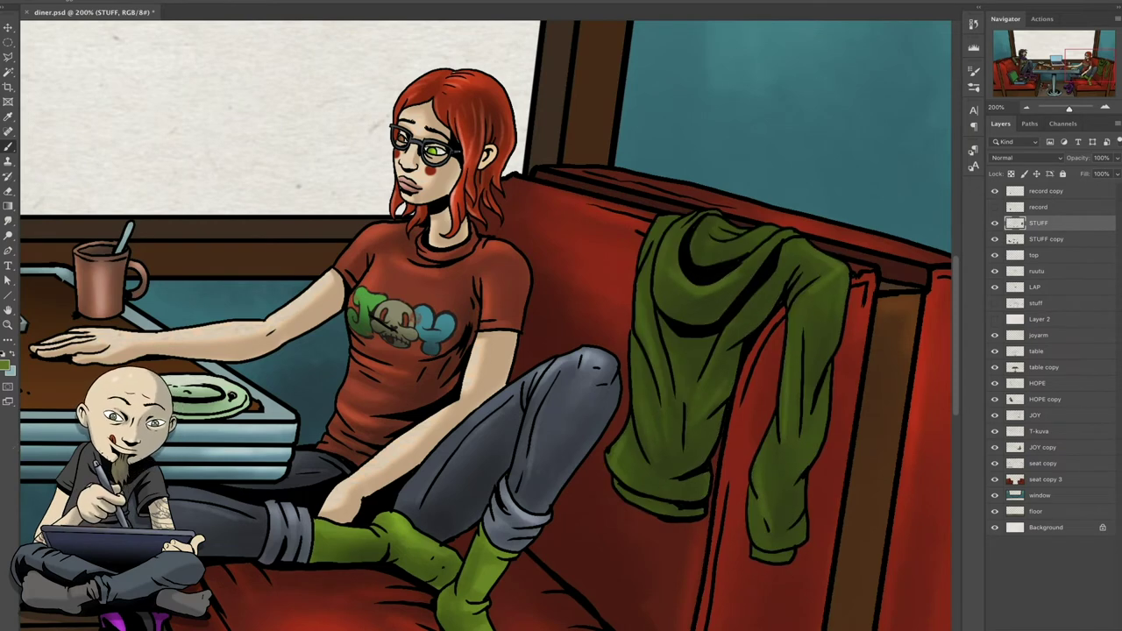
key("ctrl+0")
- Save, then duplicate the window layer and trim it slightly with Free Transform
left_click(150, 67)
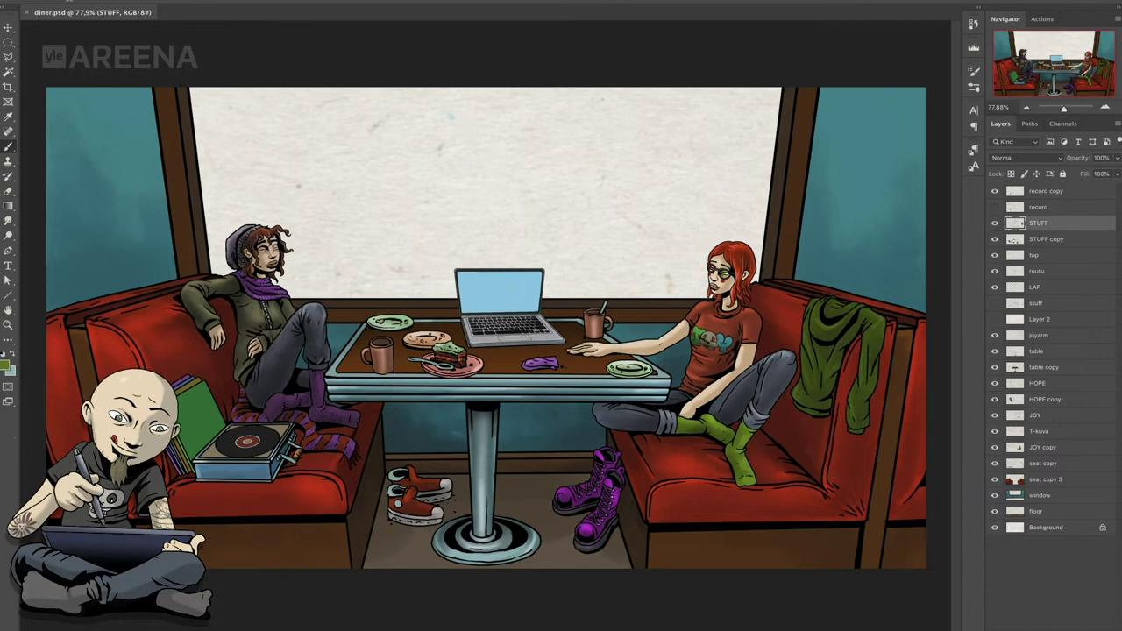
left_click(1040, 495)
right_click(1039, 495)
left_click(1026, 155)
key("Return")
key("ctrl+t")
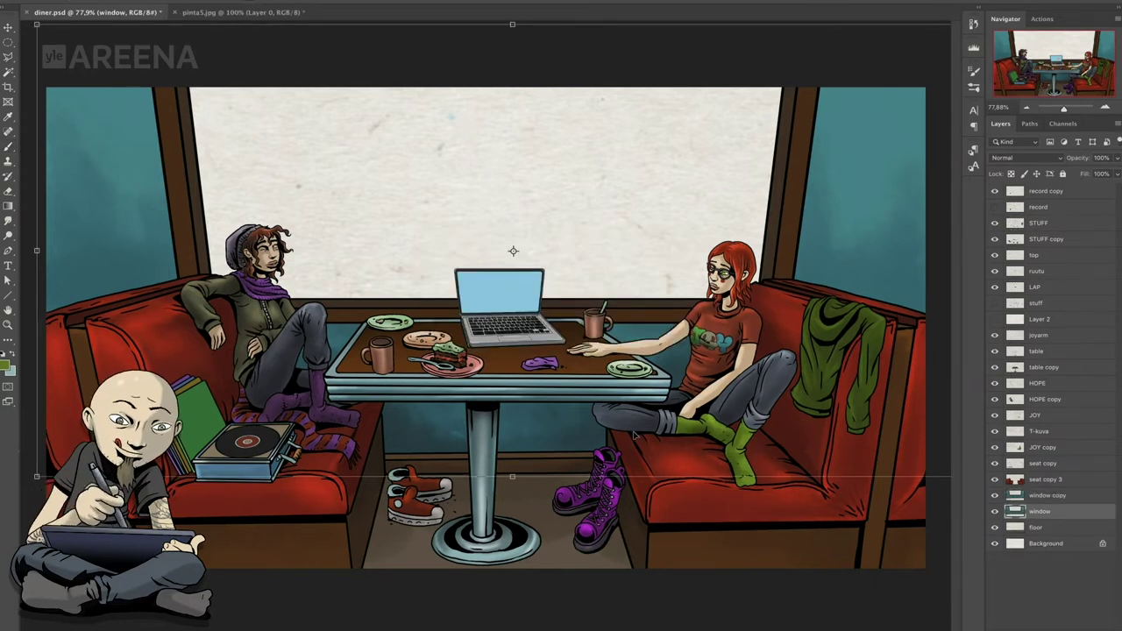
left_click_drag(512, 477, 517, 463)
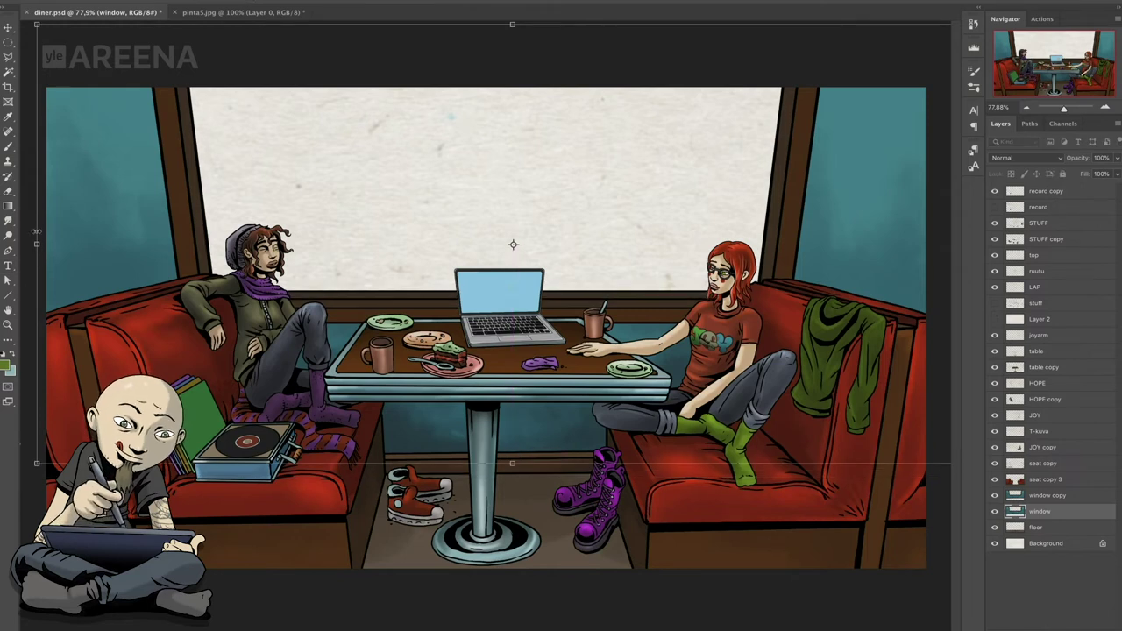
left_click_drag(37, 248, 46, 244)
left_click_drag(1060, 107, 1047, 108)
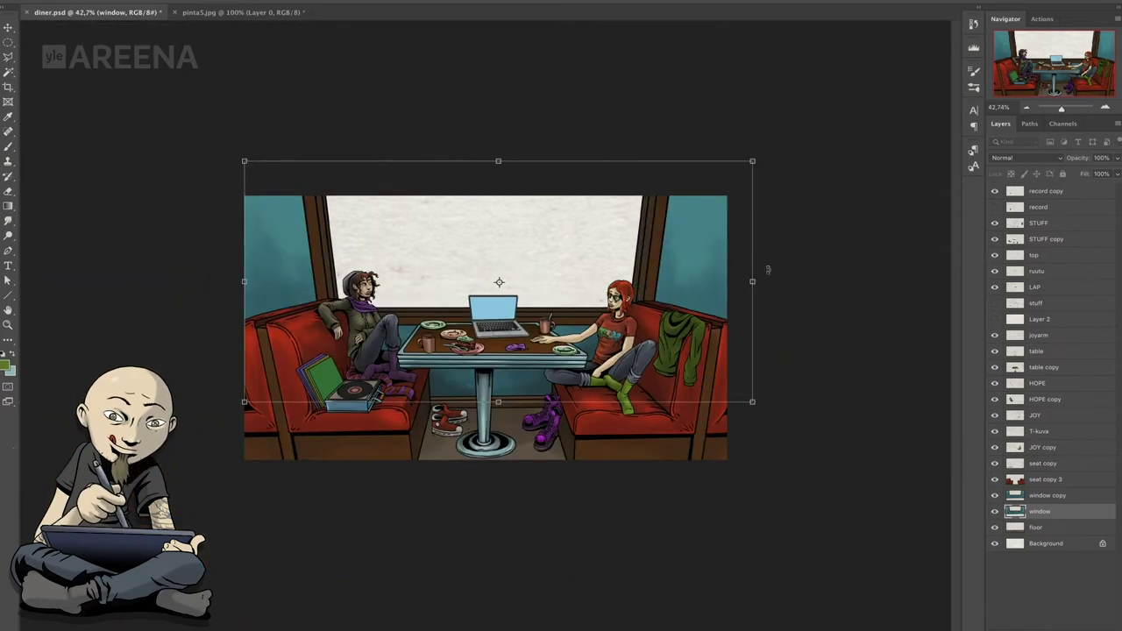
key("ctrl+plus")
key("Right")
key("Right")
key("Right")
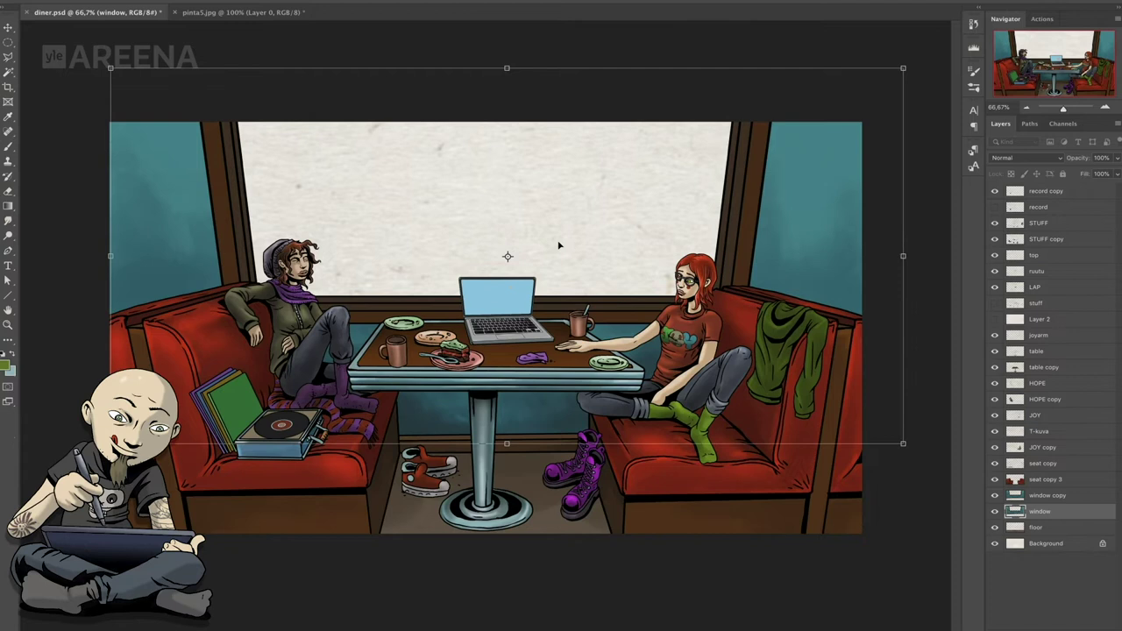
key("Return")
- Add a bg layer above floor and fill the window with a dark-blue gradient
left_click(1052, 526)
left_click(1116, 123)
left_click(999, 128)
key("Return")
key("ctrl+bracketleft")
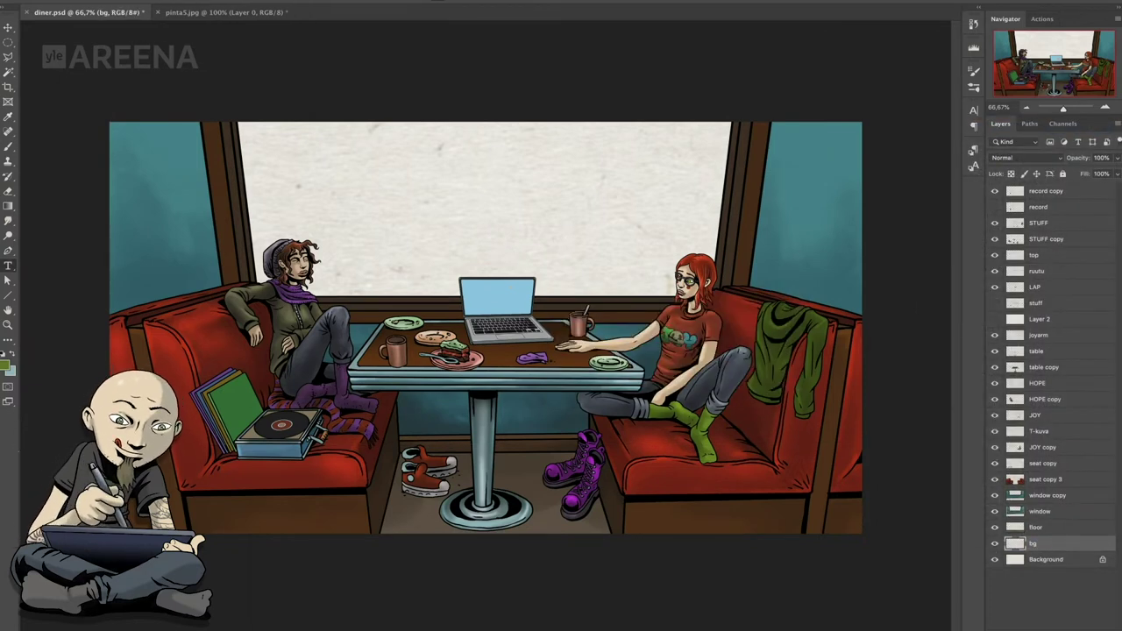
left_click(6, 366)
key("Return")
key("g")
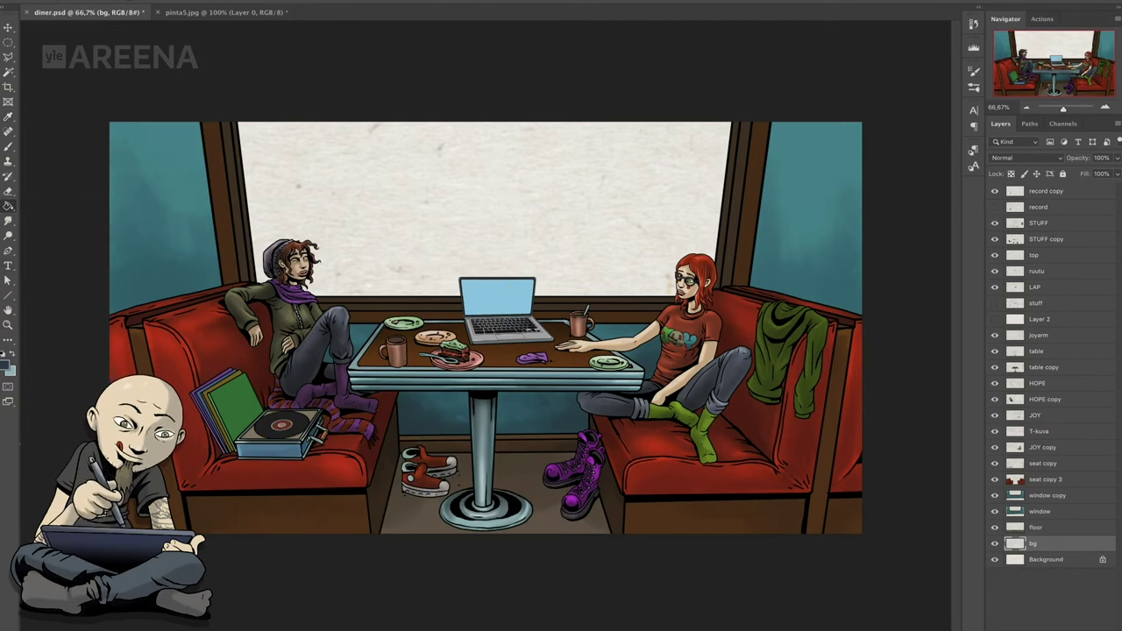
left_click_drag(482, 132, 482, 289)
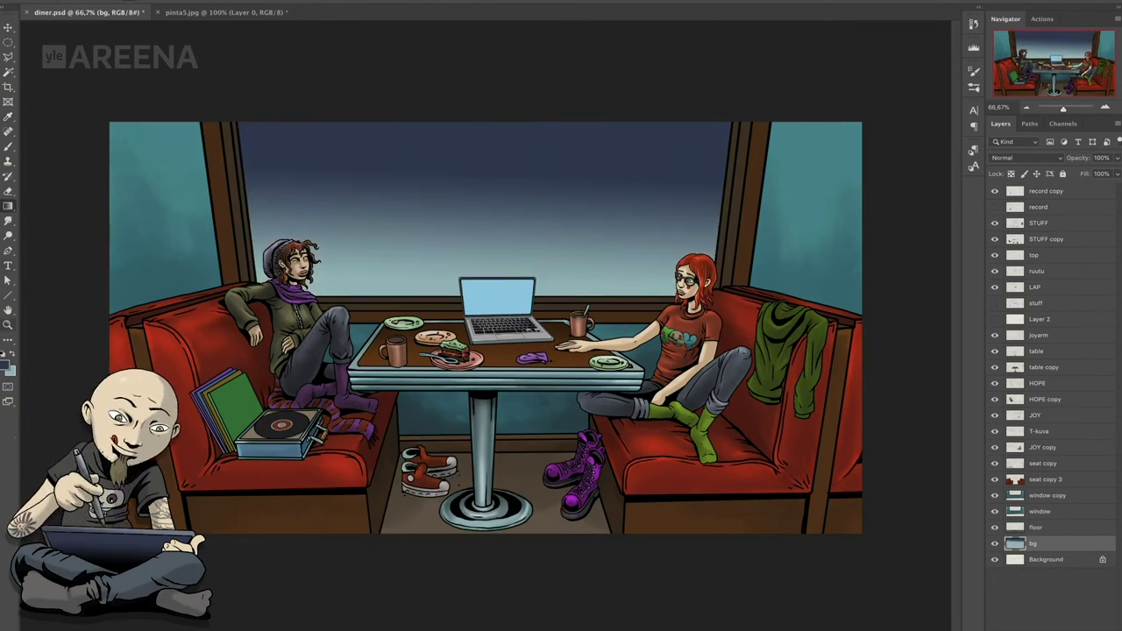
left_click_drag(461, 129, 461, 128)
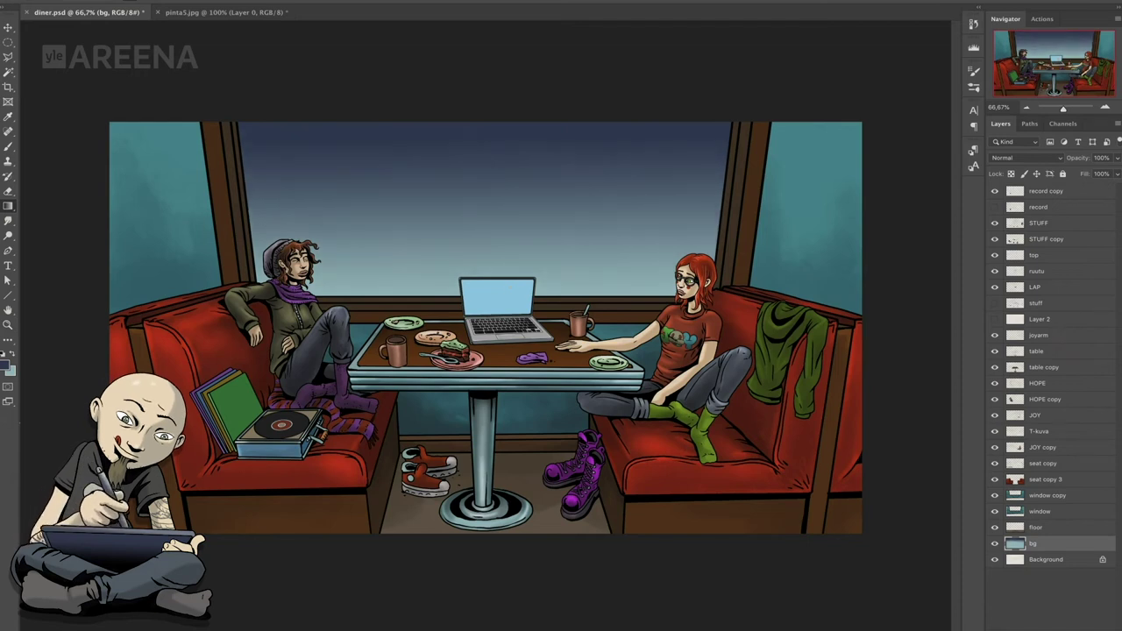
- Add a glass layer above the window with low opacity
left_click(1014, 544, "ctrl")
left_click(156, 1)
left_click(371, 86)
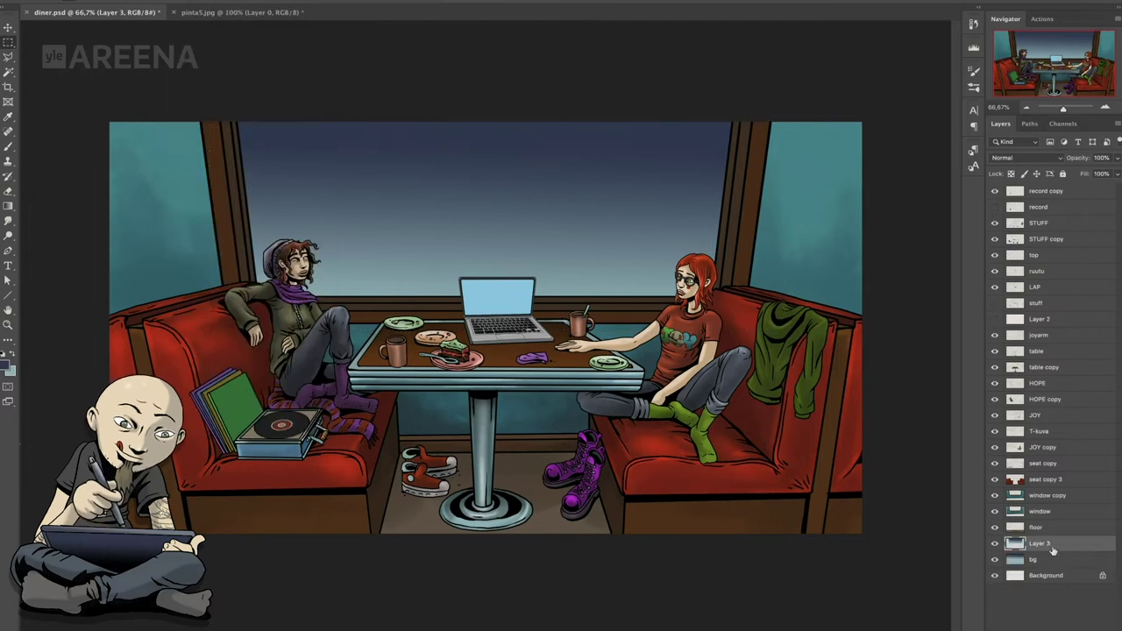
type("glass")
key("Return")
left_click_drag(1035, 544, 1034, 511)
left_click(1117, 158)
left_click_drag(1115, 173, 1071, 173)
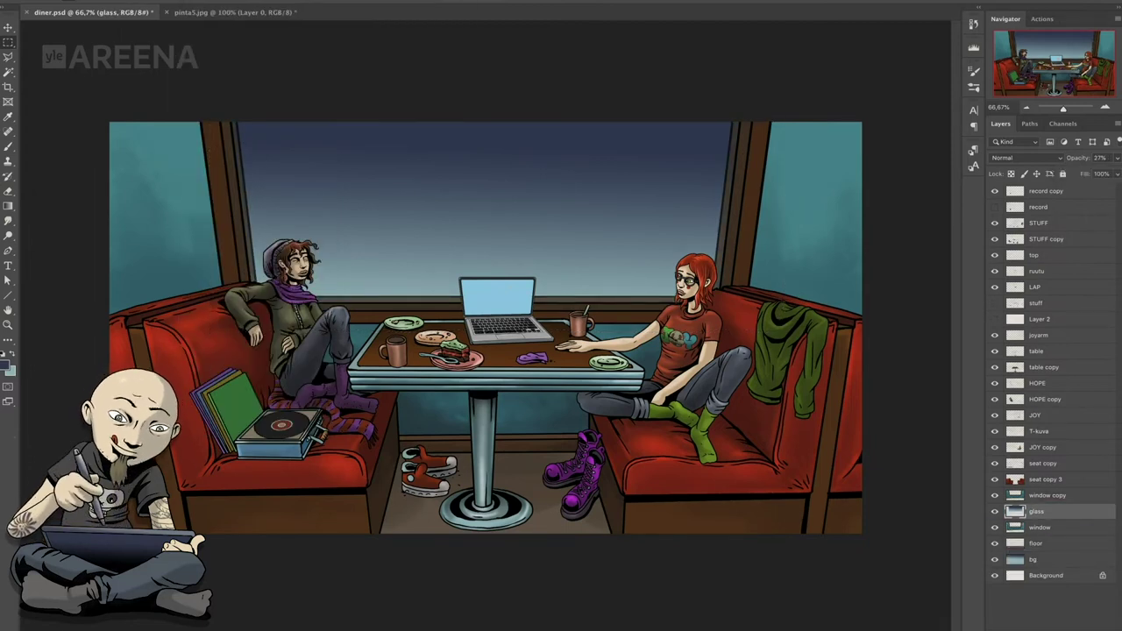
- Copy the whole pinta5 watercolour texture and paste it into the diner file
key("ctrl+Tab")
key("ctrl+a")
key("ctrl+c")
key("ctrl+Tab")
key("ctrl+v")
- Rotate, stretch and position the pasted texture over the window
key("ctrl+t")
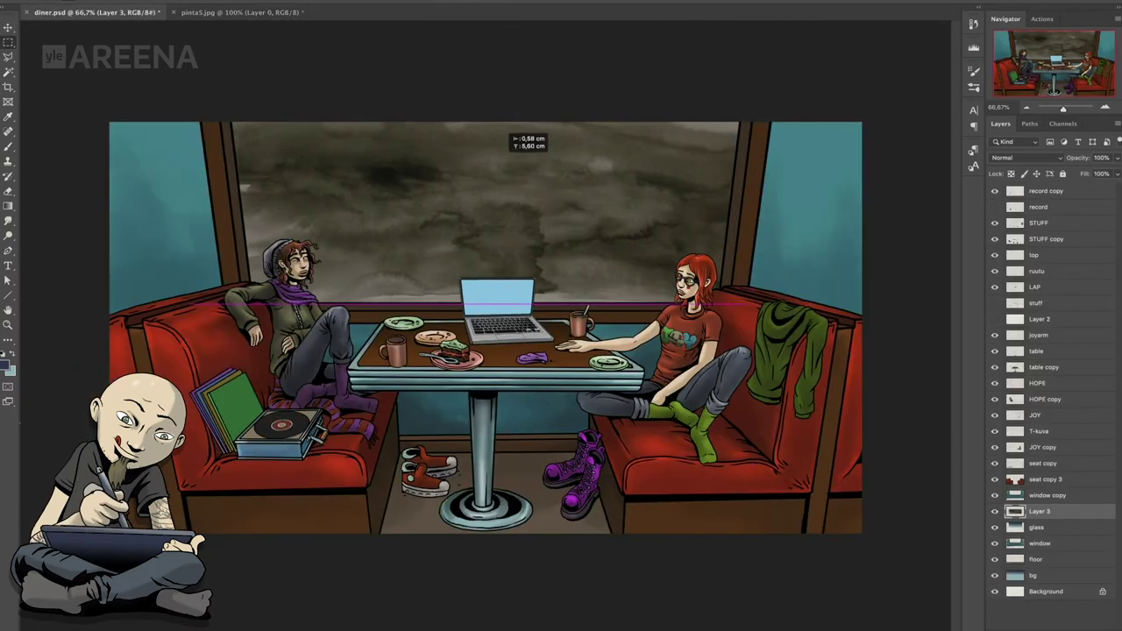
mouse_move(754, 114)
left_mouse_down()
mouse_move(653, 187)
mouse_move(715, 200)
left_mouse_up()
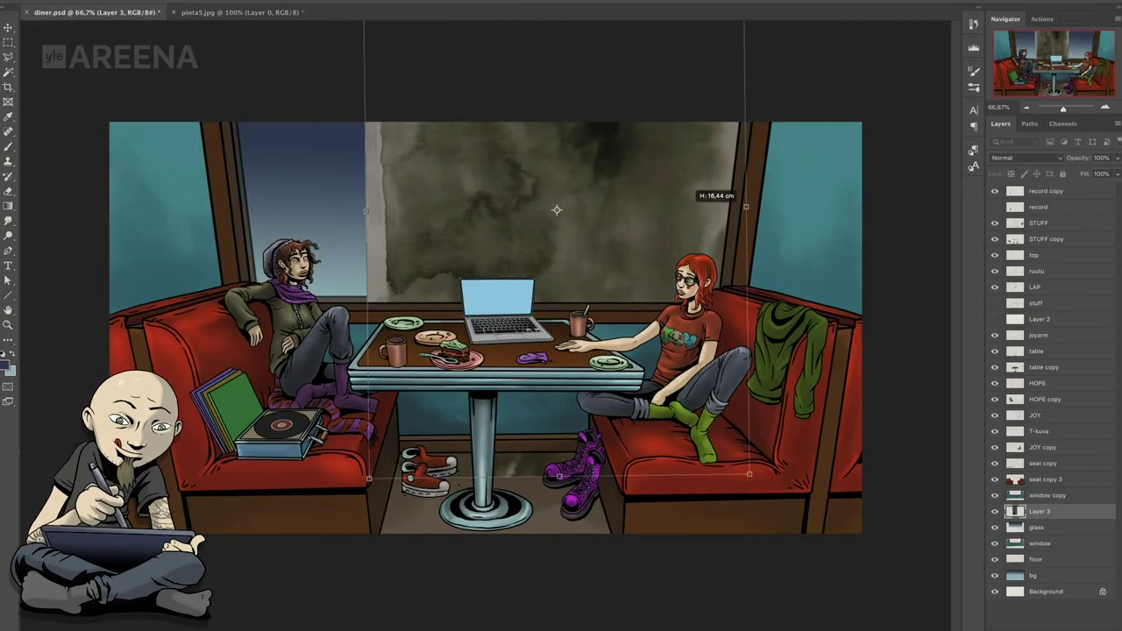
left_click_drag(375, 202, 237, 202)
mouse_move(526, 219)
left_mouse_down()
mouse_move(545, 235)
mouse_move(534, 200)
left_mouse_up()
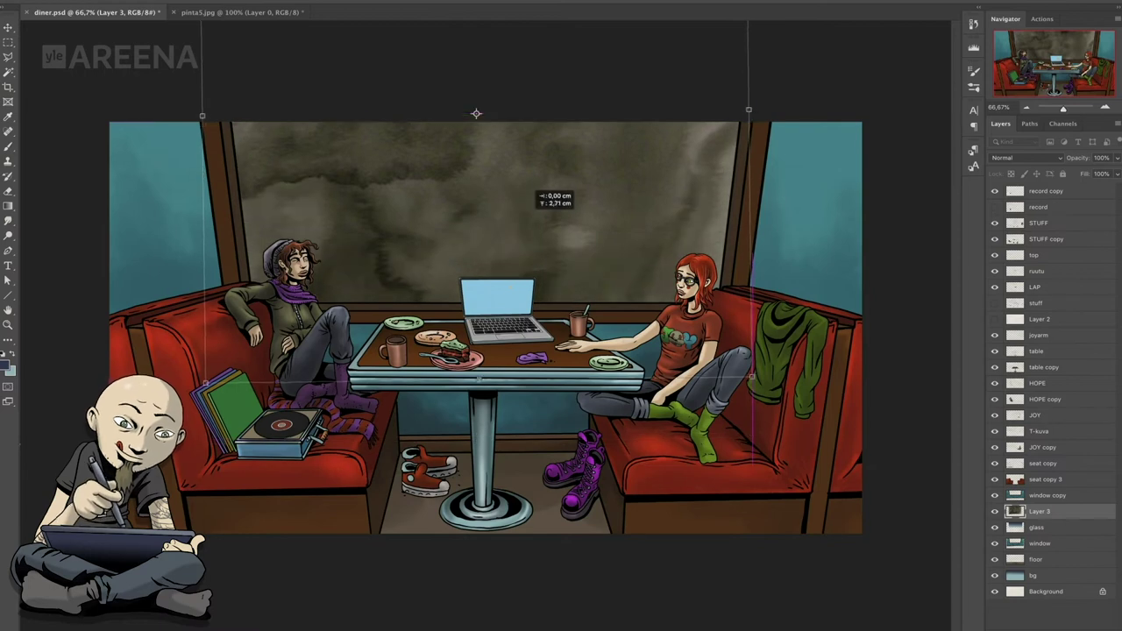
key("Return")
left_click(1025, 158)
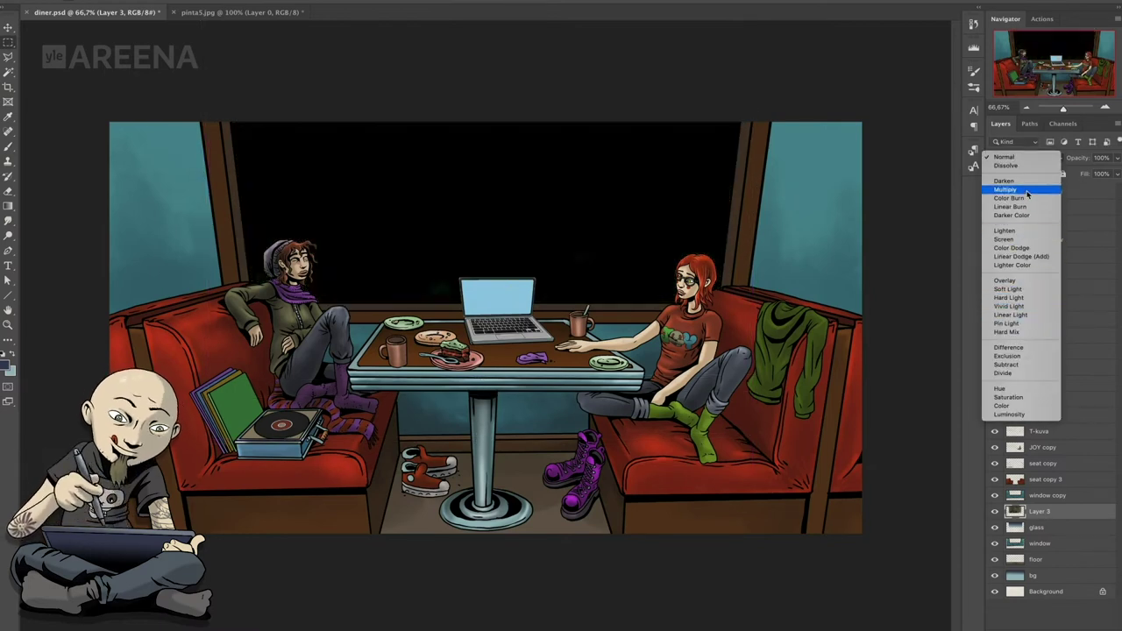
key("Escape")
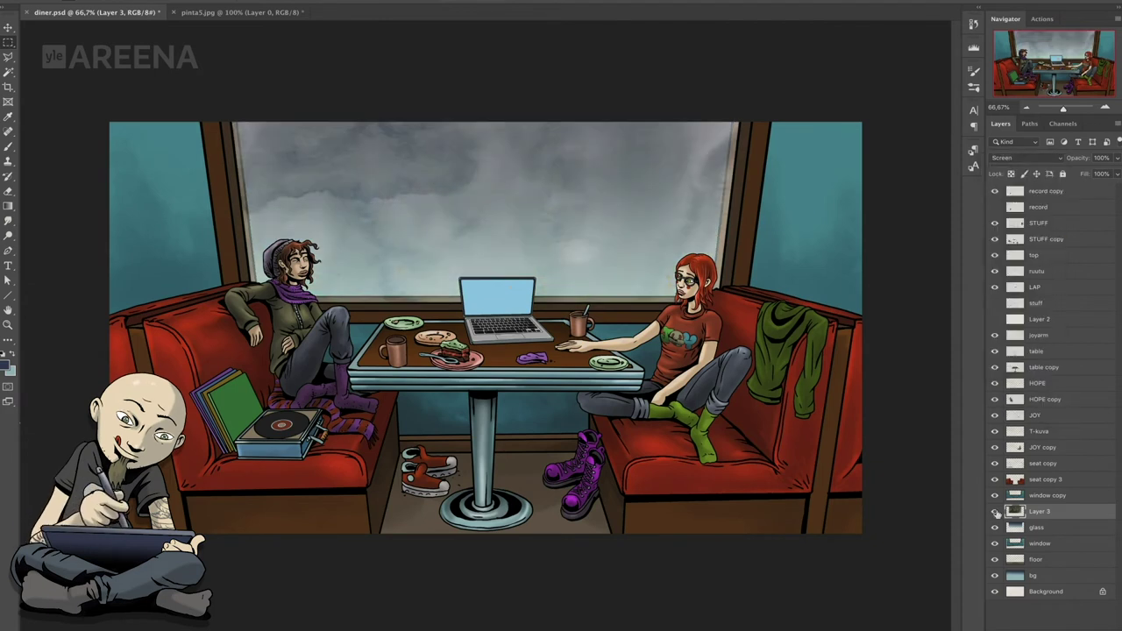
- Hide Layer 3's texture and create a new Layer 4 above bg
left_click(993, 511)
left_click(1038, 575)
left_click(1115, 128)
left_click(1052, 139)
key("Return")
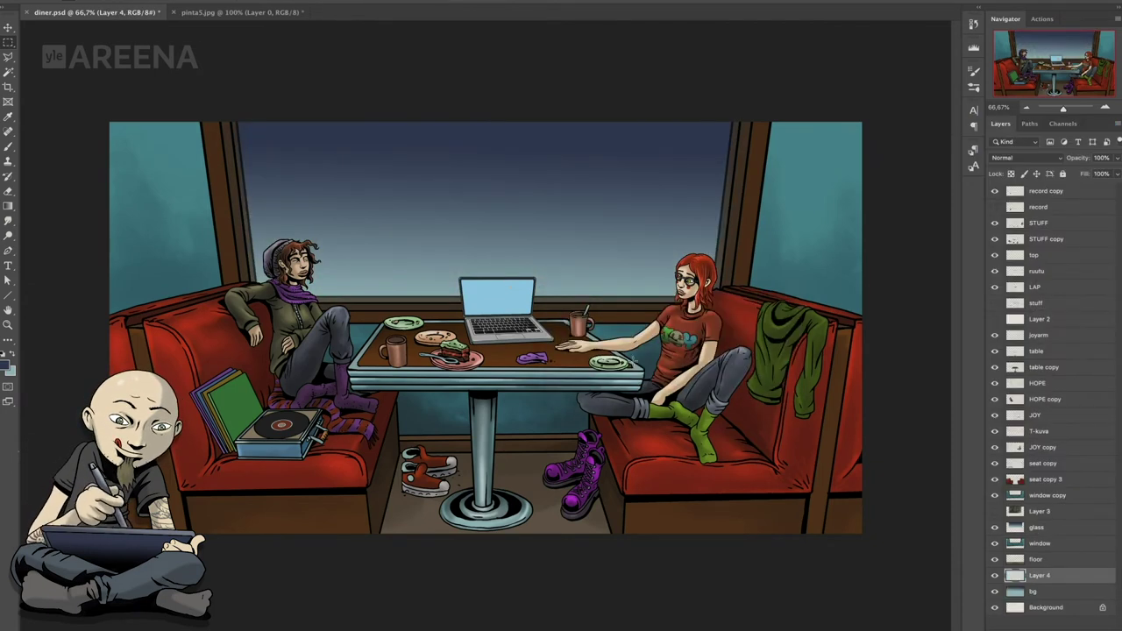
left_click(73, 4)
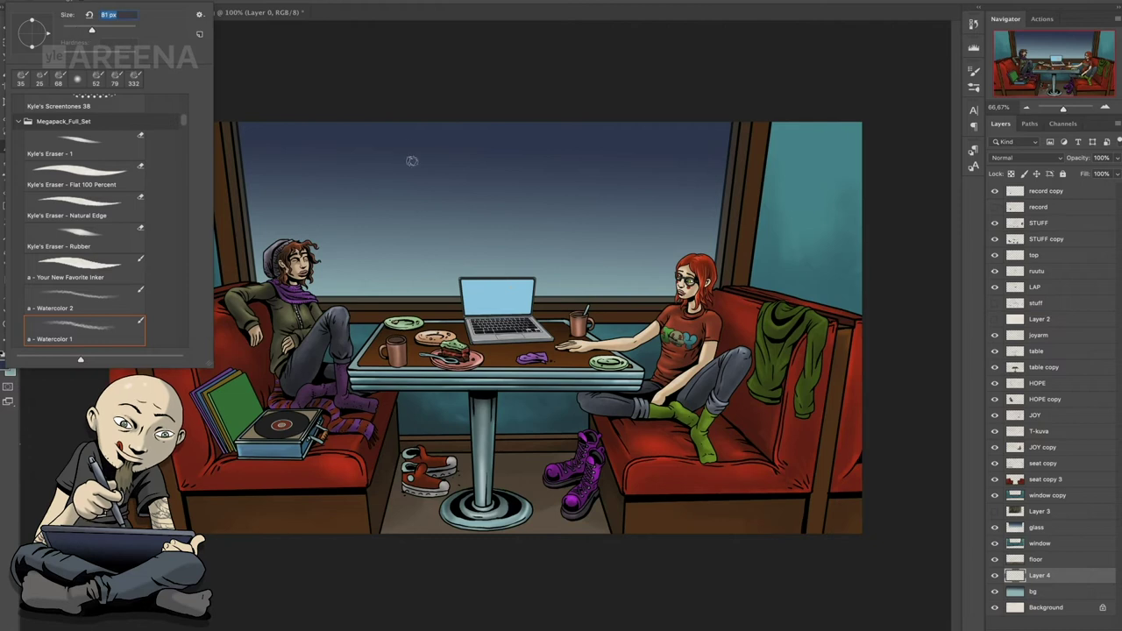
- Paint soft horizon strokes and dark vertical tree streaks into the window sky on Layer 4
key("Return")
mouse_move(377, 303)
left_mouse_down()
mouse_move(674, 291)
mouse_move(324, 294)
left_mouse_up()
mouse_move(517, 280)
left_mouse_down()
mouse_move(200, 280)
mouse_move(666, 280)
mouse_move(268, 272)
mouse_move(495, 266)
left_mouse_up()
mouse_move(366, 231)
left_mouse_down()
mouse_move(349, 110)
mouse_move(364, 270)
mouse_move(263, 293)
left_mouse_up()
left_click_drag(351, 265, 340, 121)
mouse_move(675, 131)
left_mouse_down()
mouse_move(683, 254)
mouse_move(557, 270)
left_mouse_up()
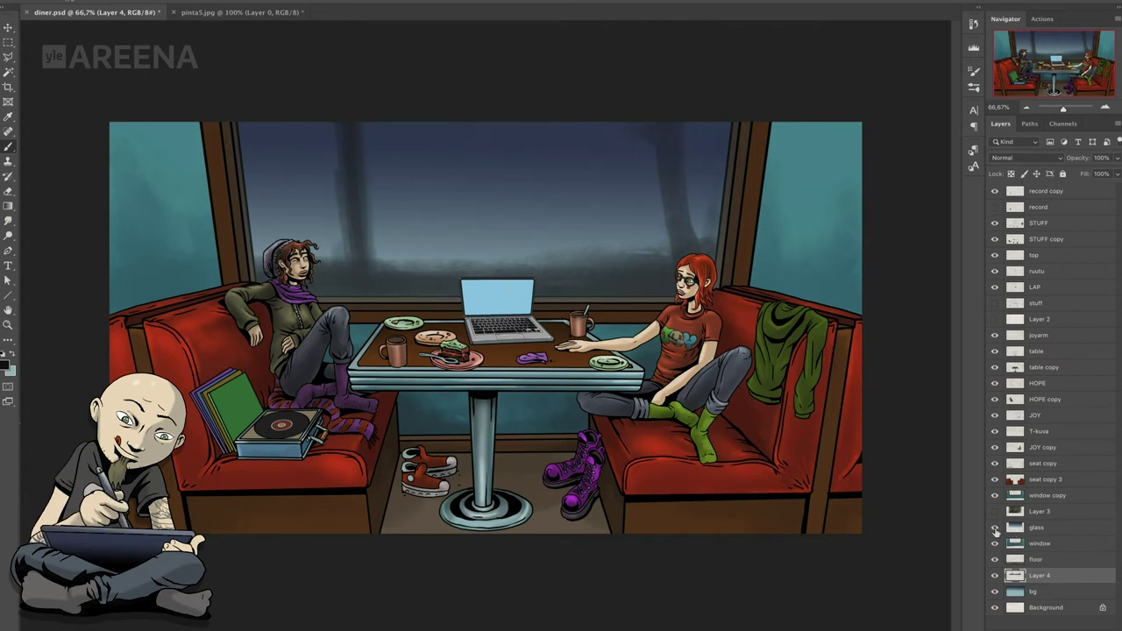
- Show Layer 3 again in Overlay mode at about 38-39% opacity
left_click(1043, 527)
left_click(994, 511)
left_click(994, 511)
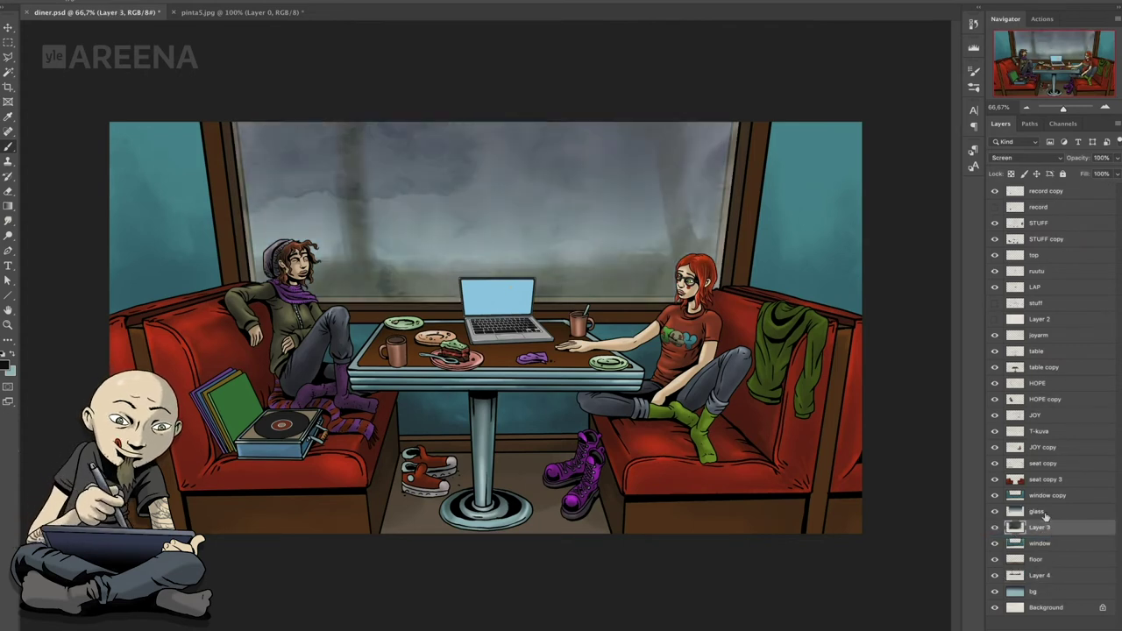
left_click(994, 511)
left_click(1043, 511)
left_click_drag(1117, 158, 1083, 177)
left_click(1024, 158)
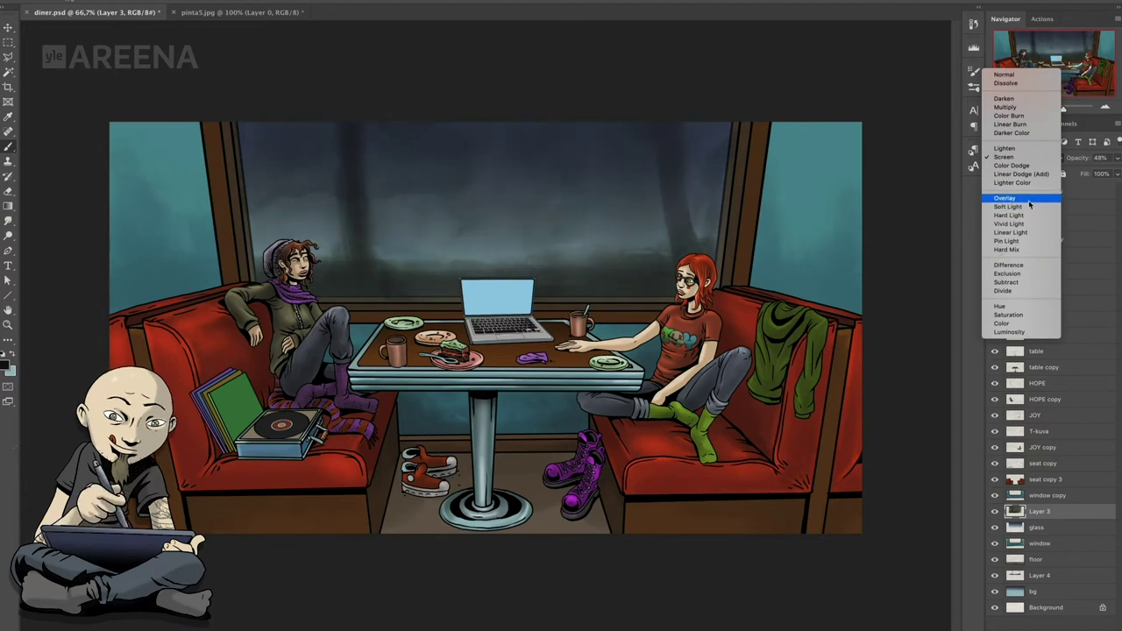
left_click_drag(1084, 175, 1077, 194)
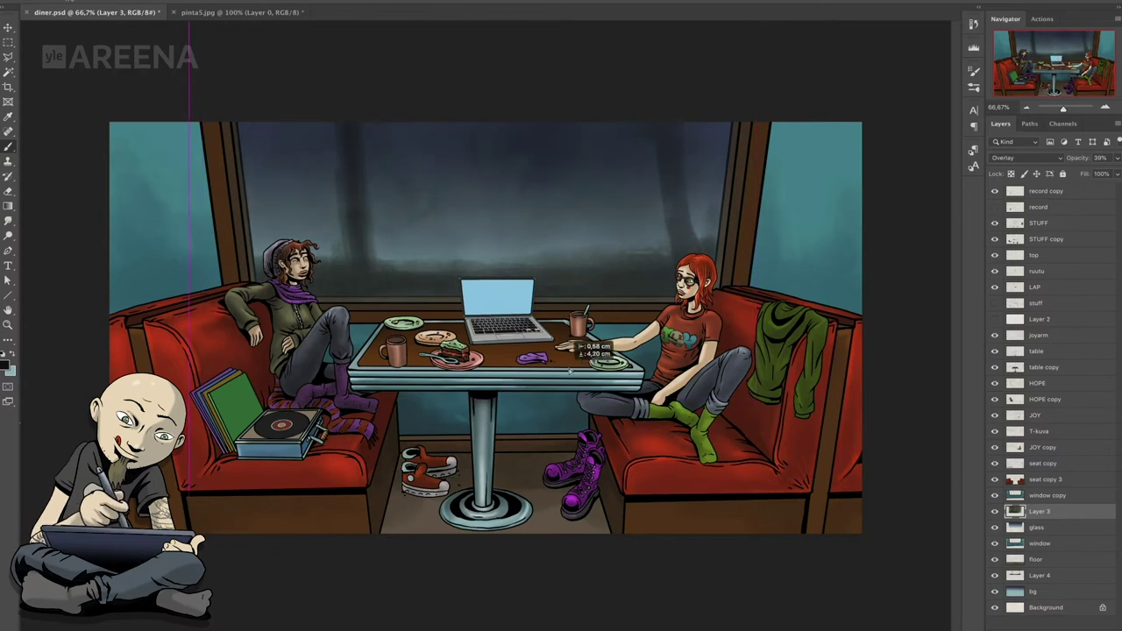
- Move the floor layer below window copy and lighten the glass layer by +22
mouse_move(1052, 566)
left_mouse_down()
mouse_move(1055, 513)
mouse_move(1052, 532)
left_mouse_up()
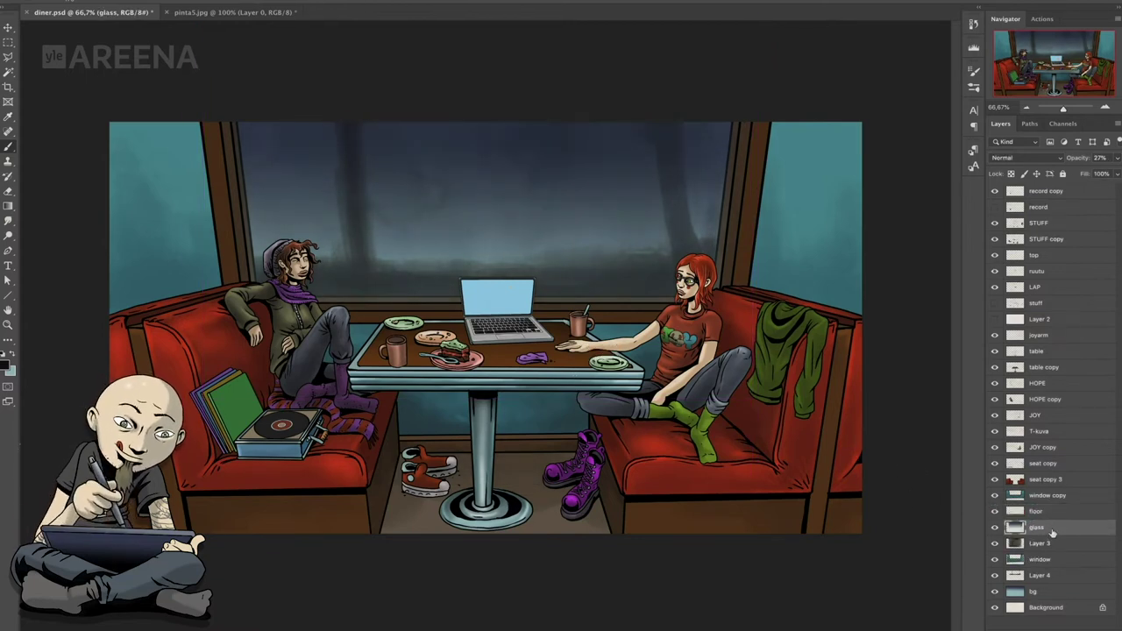
left_click(350, 55)
left_click_drag(504, 547, 512, 549)
key("Return")
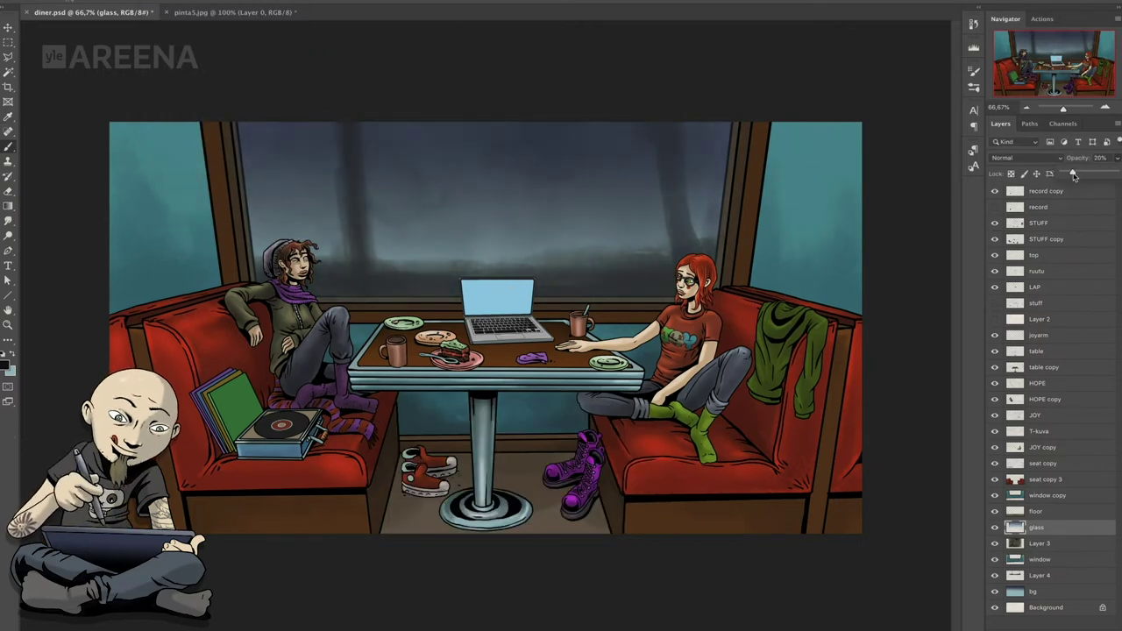
left_click(1106, 108)
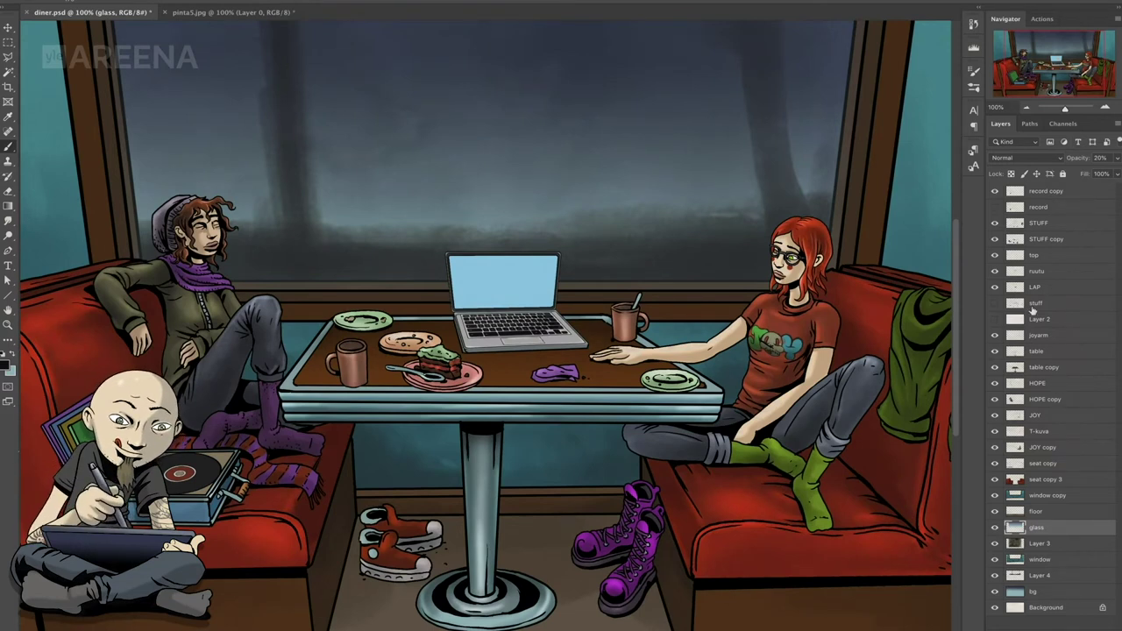
left_click(994, 334)
- Select joyarm, create a layer named shad, and drag it below JOY copy
left_click(1052, 412)
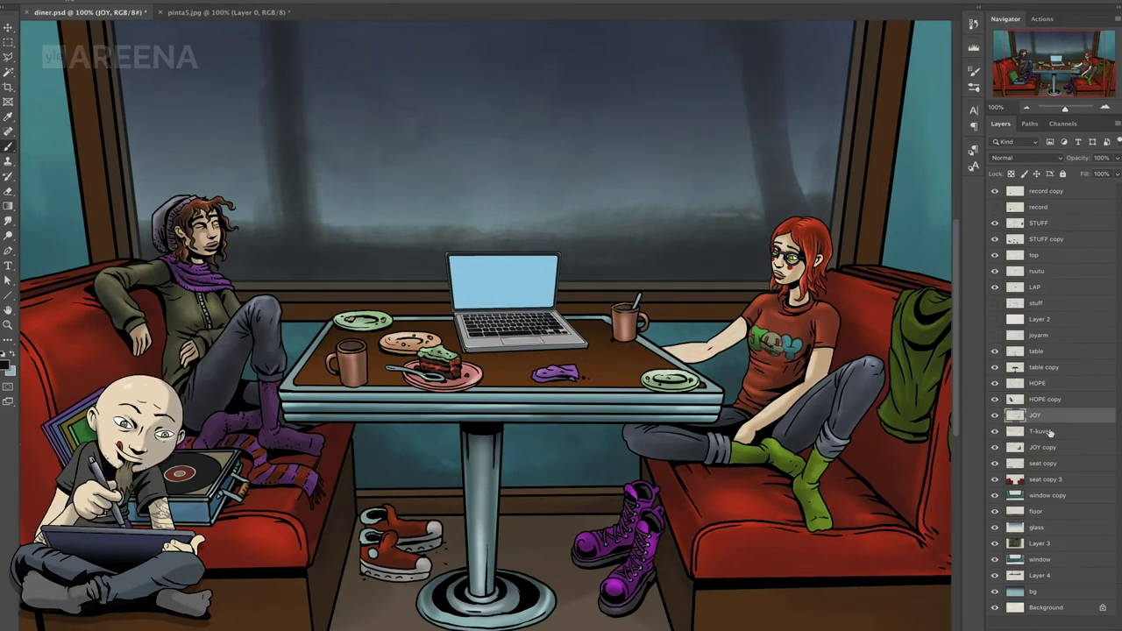
left_click(994, 334)
left_click(1056, 334)
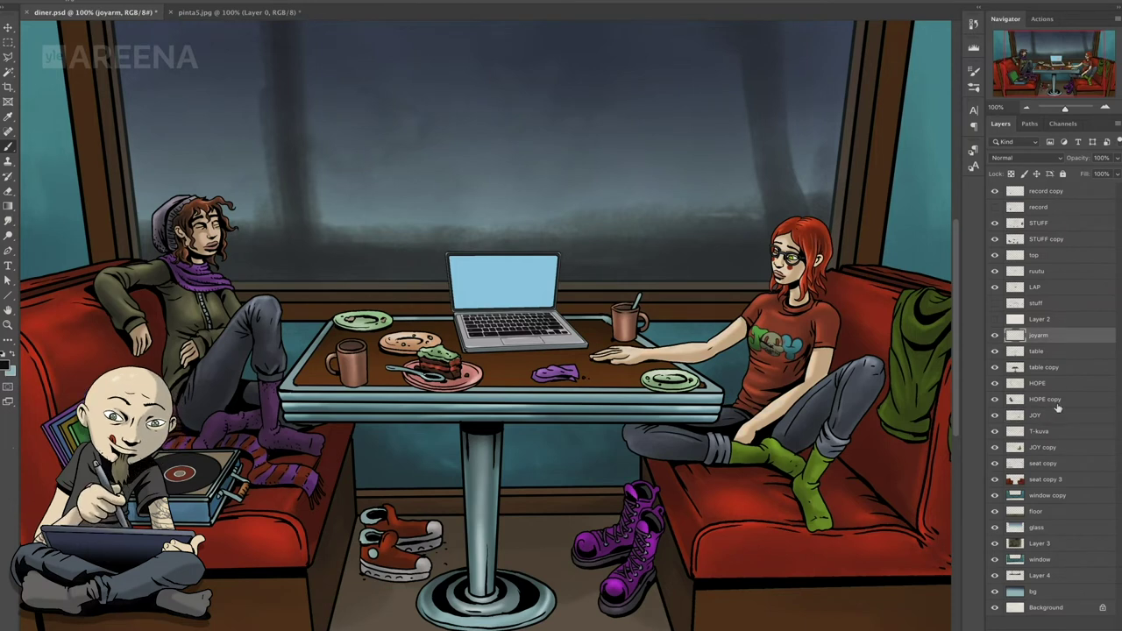
left_click(1117, 124)
left_click(999, 123)
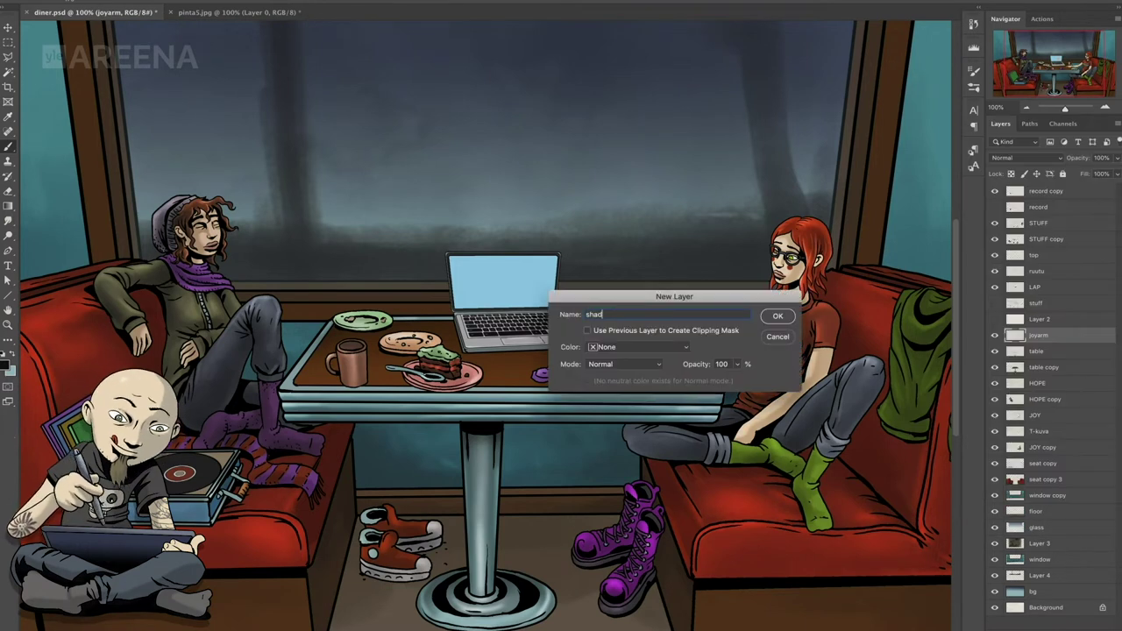
key("Return")
left_click_drag(1049, 336, 1048, 464)
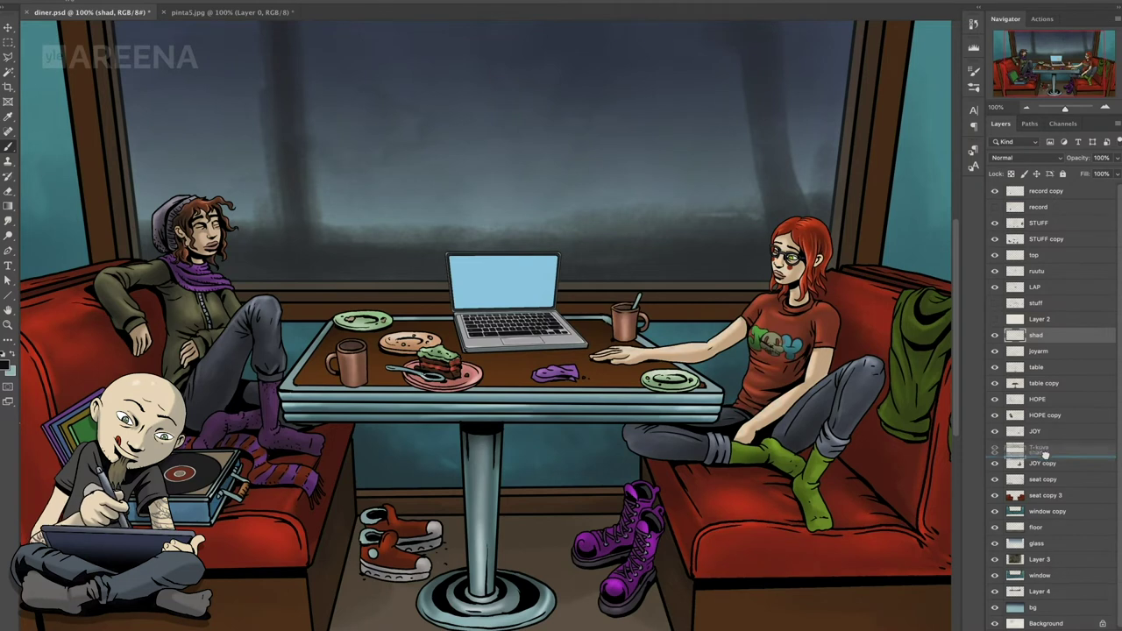
- Choose a dark shadow foreground colour and the Brush tool, then pan around the scene
left_click(5, 364)
key("Return")
key("b")
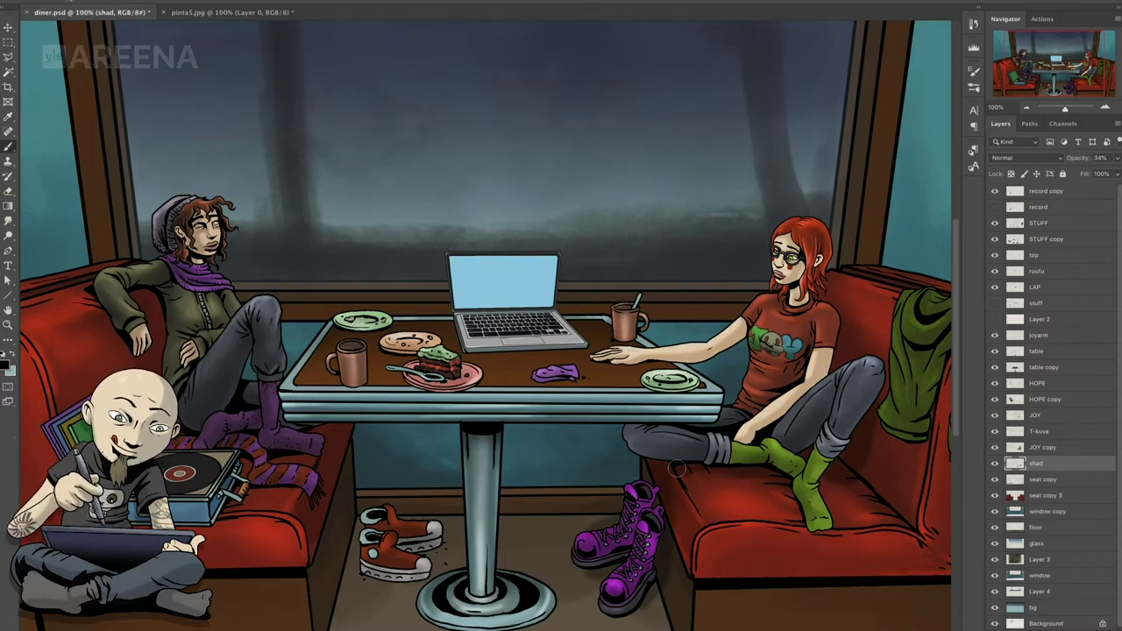
scroll(575, 372, "up", 3)
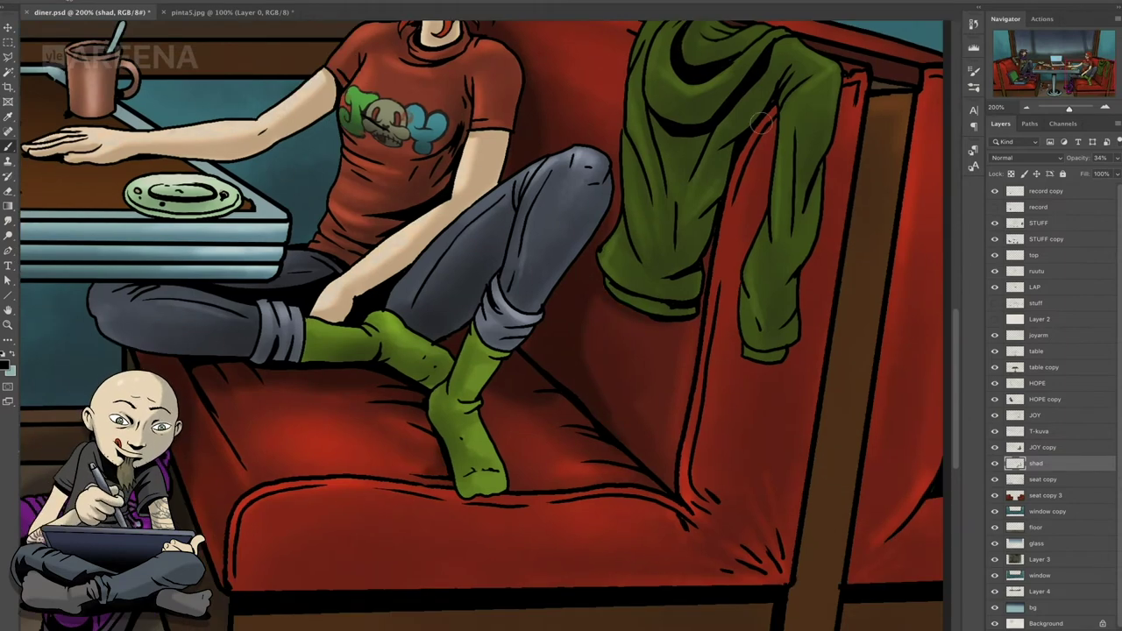
scroll(763, 123, "up", 2)
scroll(693, 186, "up", 2)
scroll(534, 133, "up", 2)
scroll(396, 203, "left", 5)
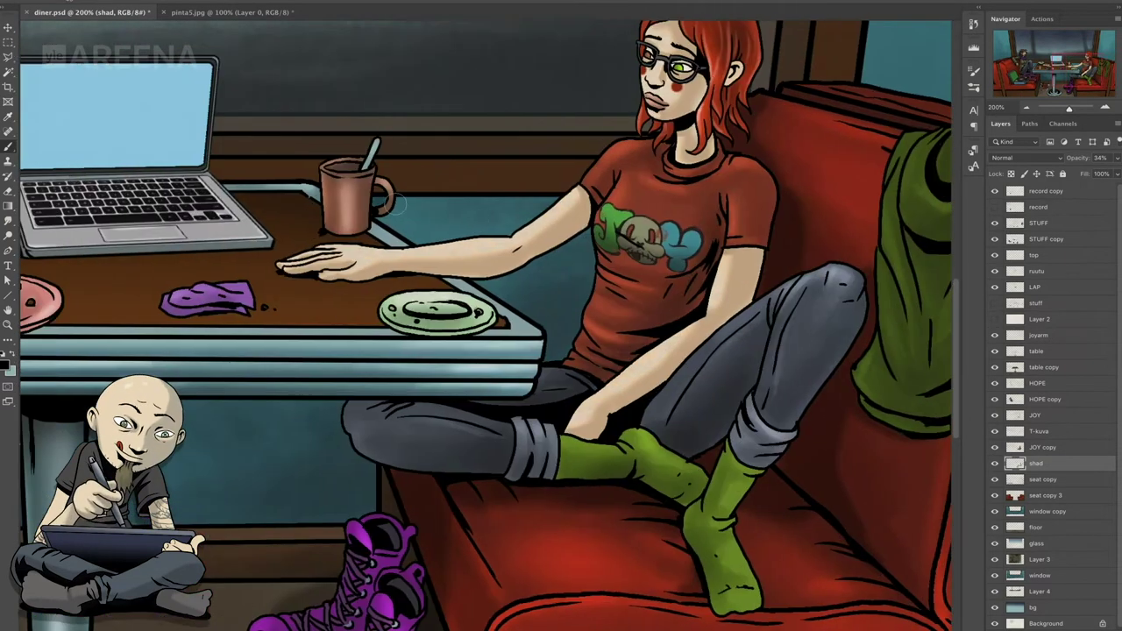
scroll(659, 479, "down", 4)
scroll(659, 479, "right", 5)
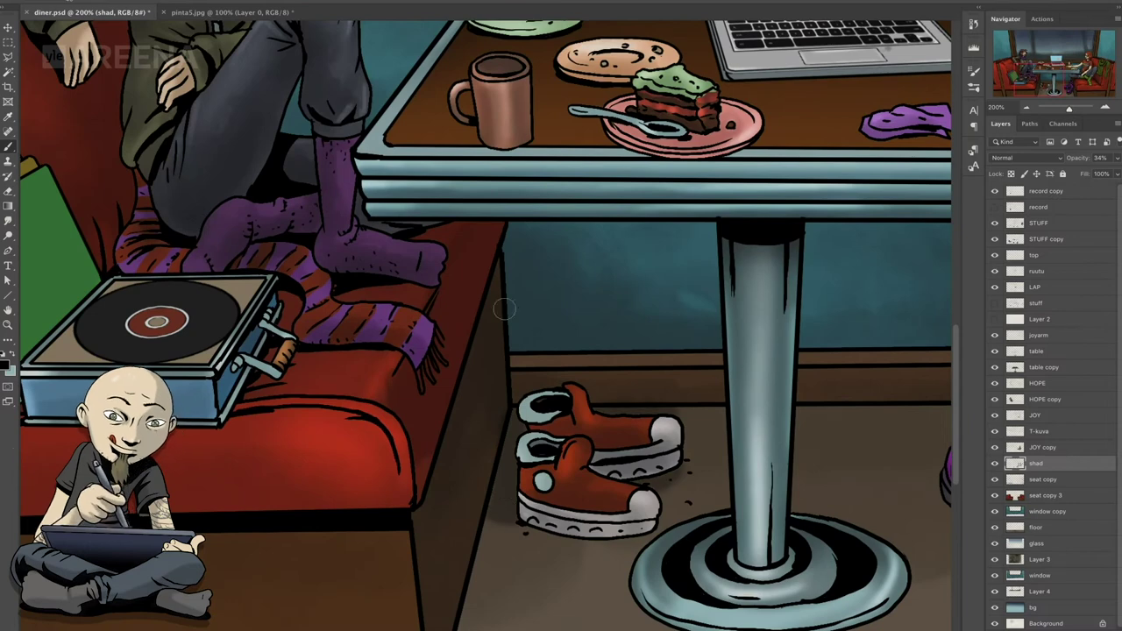
scroll(504, 308, "down", 2)
scroll(526, 368, "down", 2)
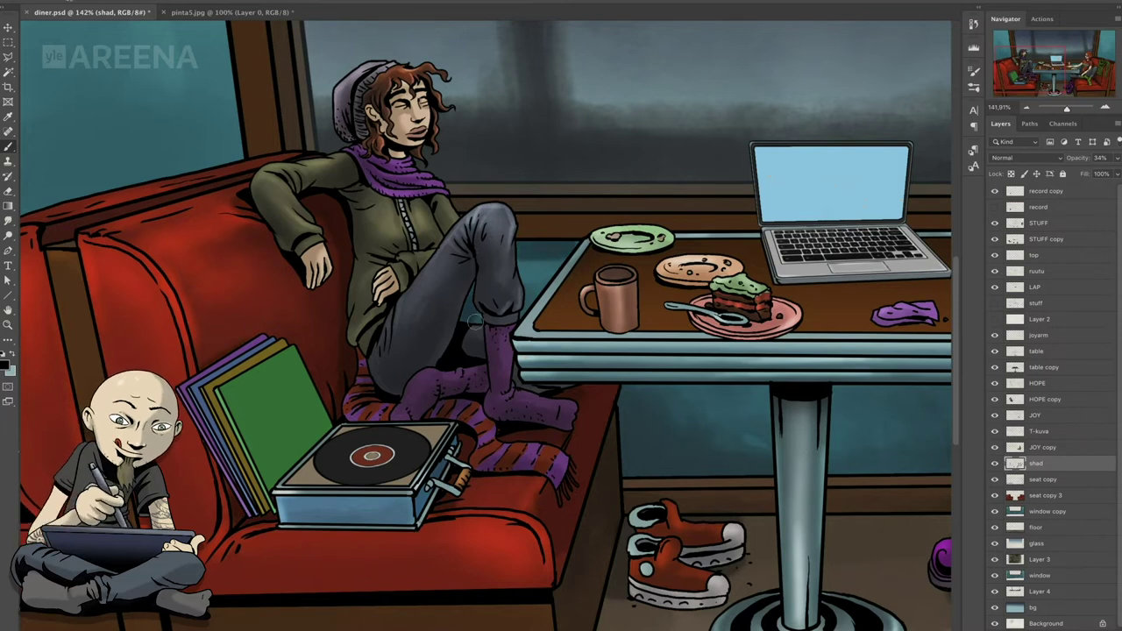
scroll(474, 320, "right", 5)
scroll(443, 387, "down", 1)
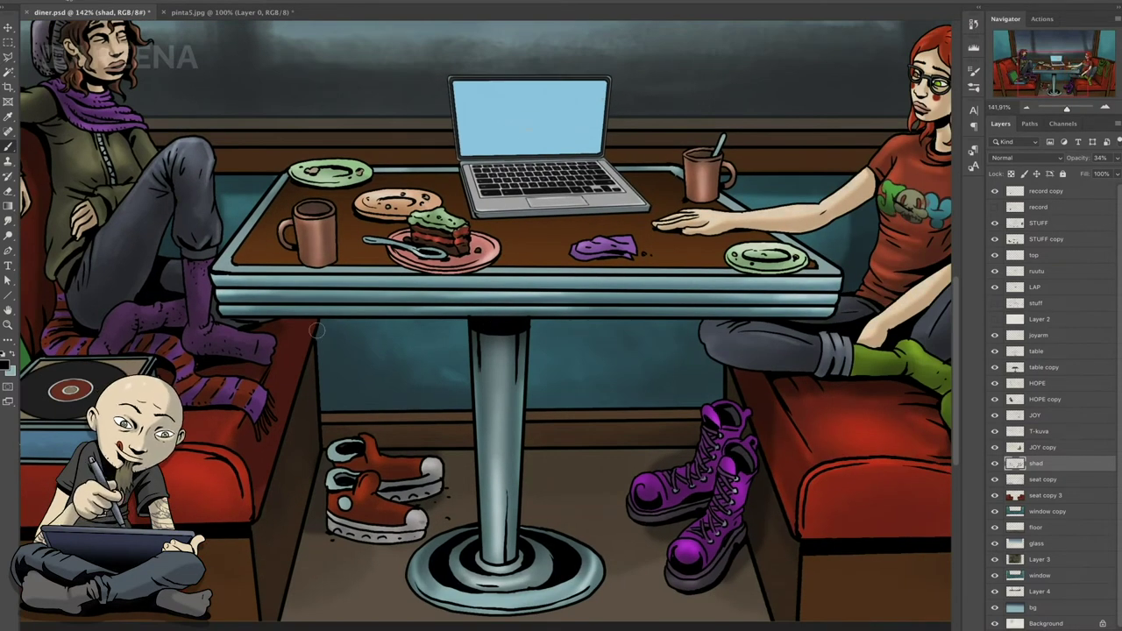
key("ctrl+shift+n")
type("shad2")
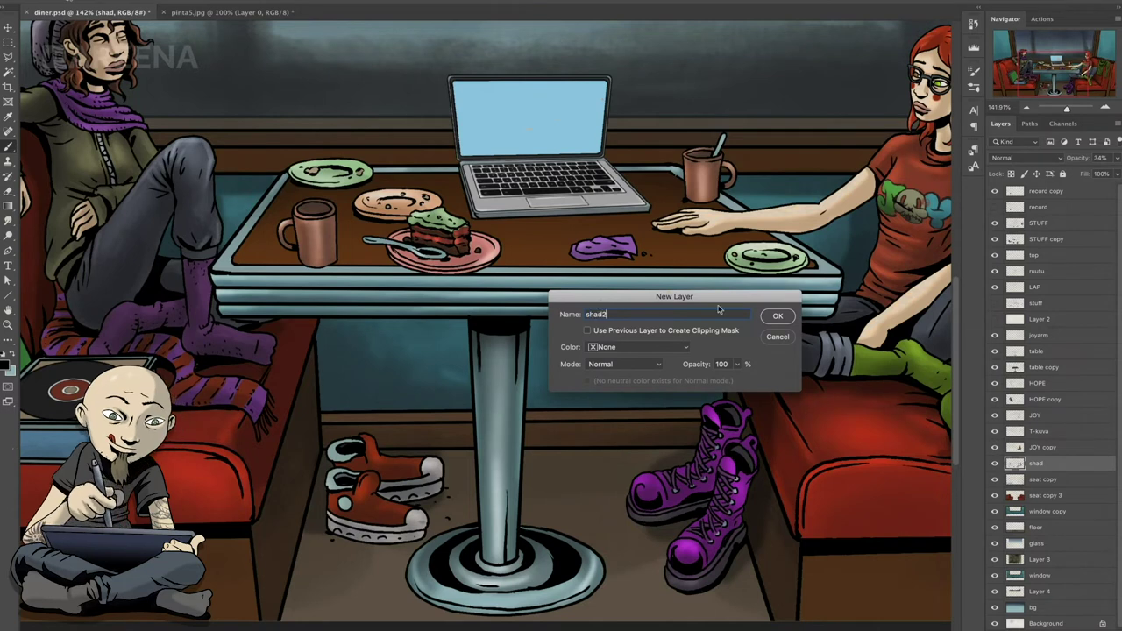
- Set shad2 to 15% opacity and brush dark shadows on the wall and floor under the table
key("Return")
key("1")
key("5")
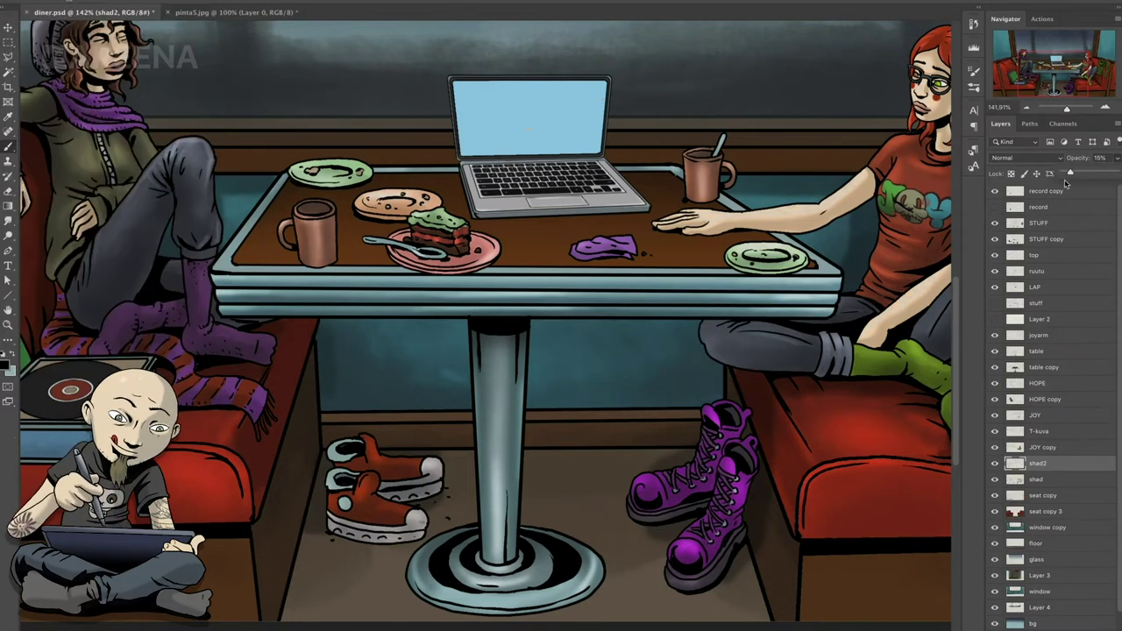
mouse_move(318, 346)
left_mouse_down()
mouse_move(438, 421)
mouse_move(710, 368)
mouse_move(456, 464)
mouse_move(471, 524)
mouse_move(302, 548)
left_mouse_up()
mouse_move(298, 491)
left_mouse_down()
mouse_move(298, 578)
mouse_move(412, 587)
left_mouse_up()
- Review the shadows and load the window layer's selection
scroll(328, 515, "down", 1)
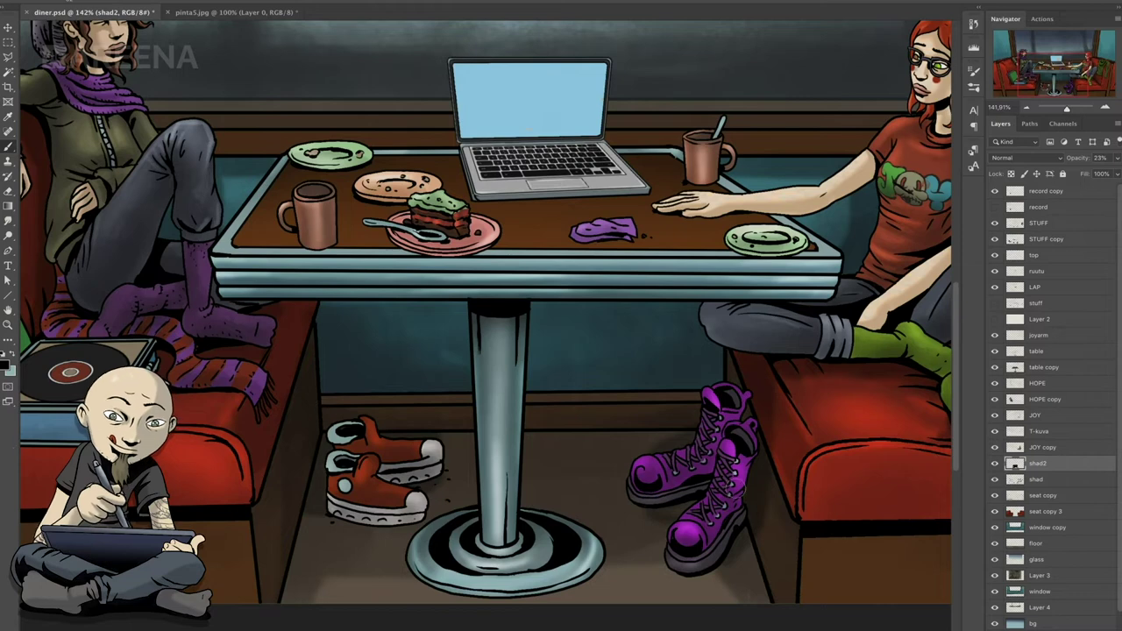
scroll(716, 291, "down", 3)
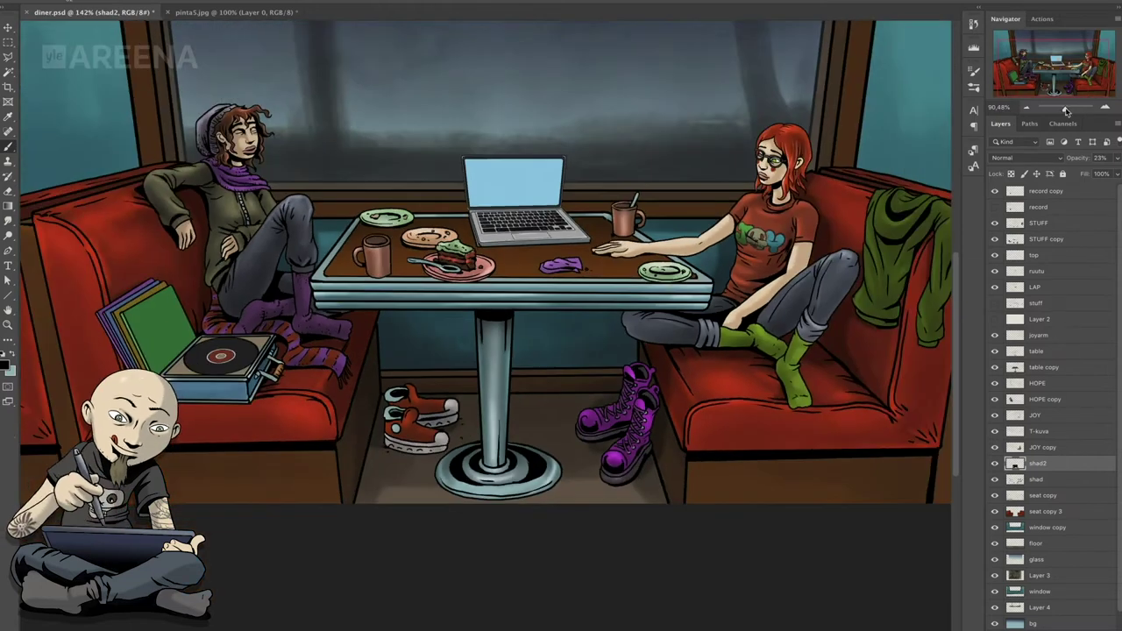
scroll(452, 409, "up", 1)
scroll(452, 410, "up", 1)
scroll(452, 409, "down", 1)
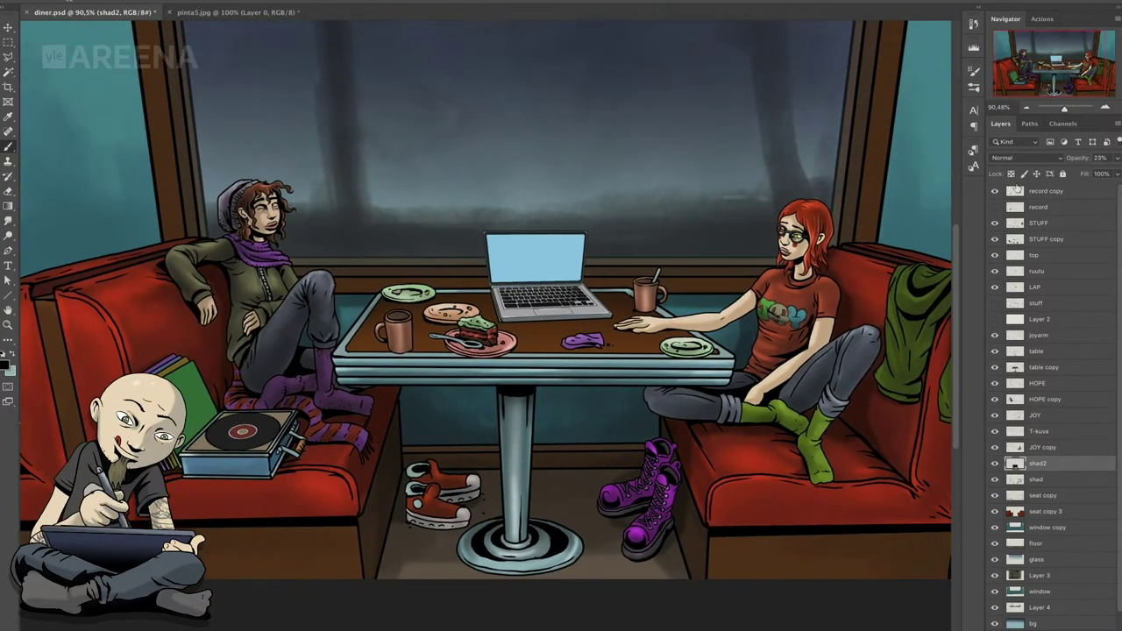
scroll(452, 410, "down", 1)
scroll(452, 409, "up", 1)
left_click(1017, 592, "ctrl")
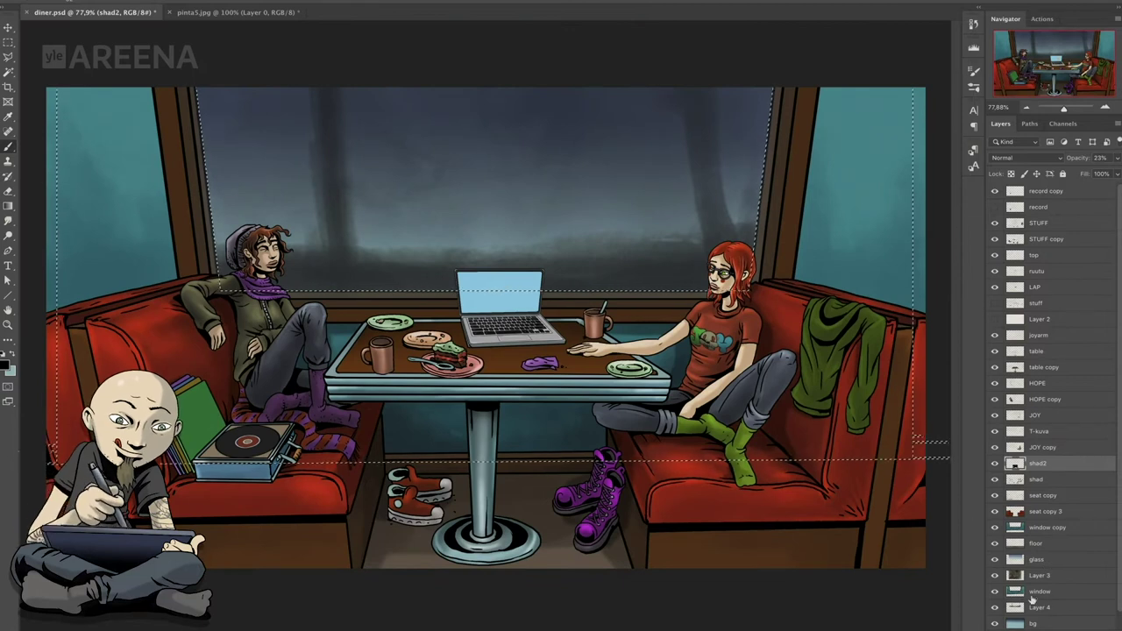
- Try teal shading on the left window, undo it, deselect and save the document
right_click(36, 56)
double_click(87, 213)
right_click(101, 32)
key("Return")
mouse_move(62, 75)
left_mouse_down()
mouse_move(53, 210)
mouse_move(123, 311)
left_mouse_up()
left_click_drag(79, 270, 154, 298)
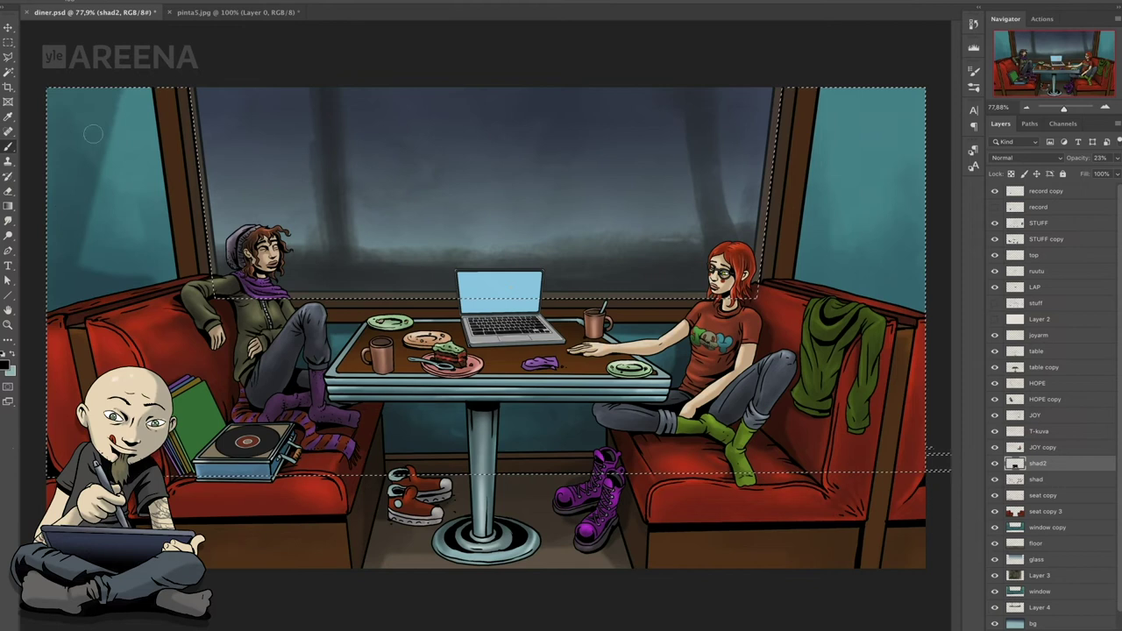
key("ctrl+z")
key("ctrl+d")
scroll(497, 311, "down", 1)
scroll(497, 310, "up", 1)
key("ctrl+s")
key("ctrl+s")
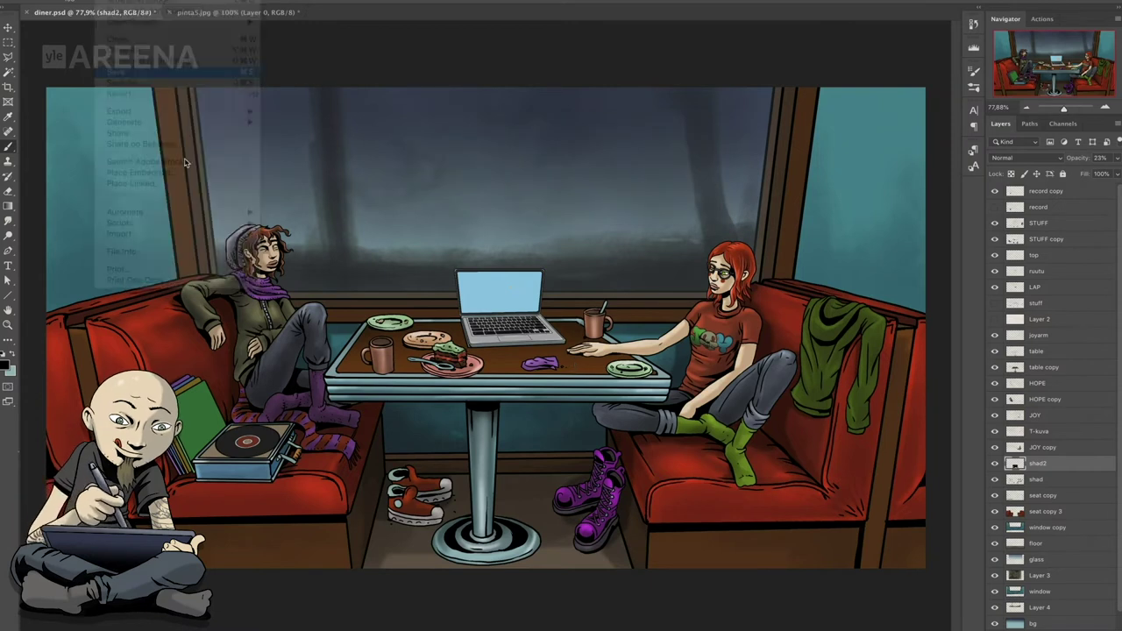
- Magic-wand the outer window panes, shift their Hue by -15, and show Layer 2
left_click(115, 136, "ctrl")
key("w")
left_click(114, 136)
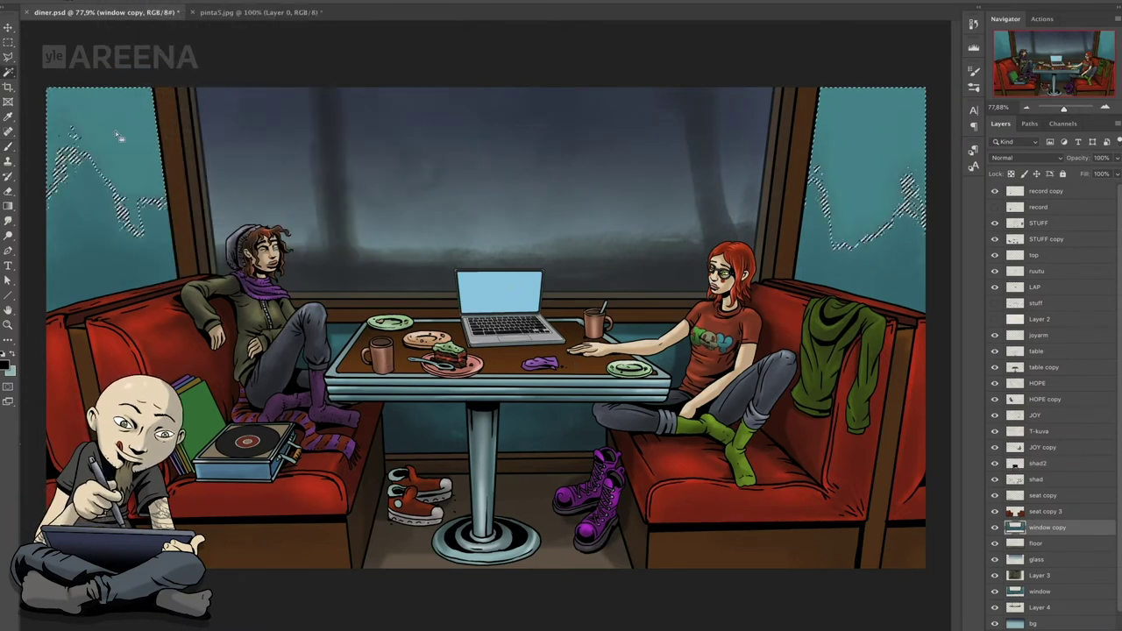
left_click(162, 1)
mouse_move(206, 1)
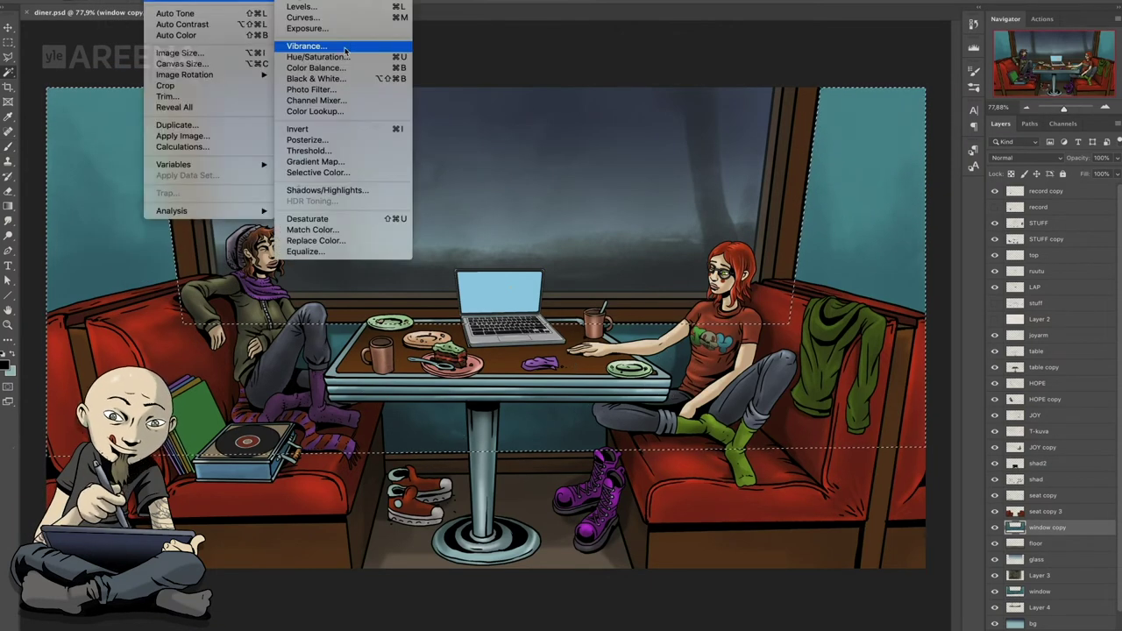
left_click(344, 56)
left_click_drag(568, 130, 517, 506)
key("Return")
left_click(994, 319)
- Lower Layer 2's opacity, marquee a rectangle on the left wall, and add a layer named pic
left_click(1039, 319)
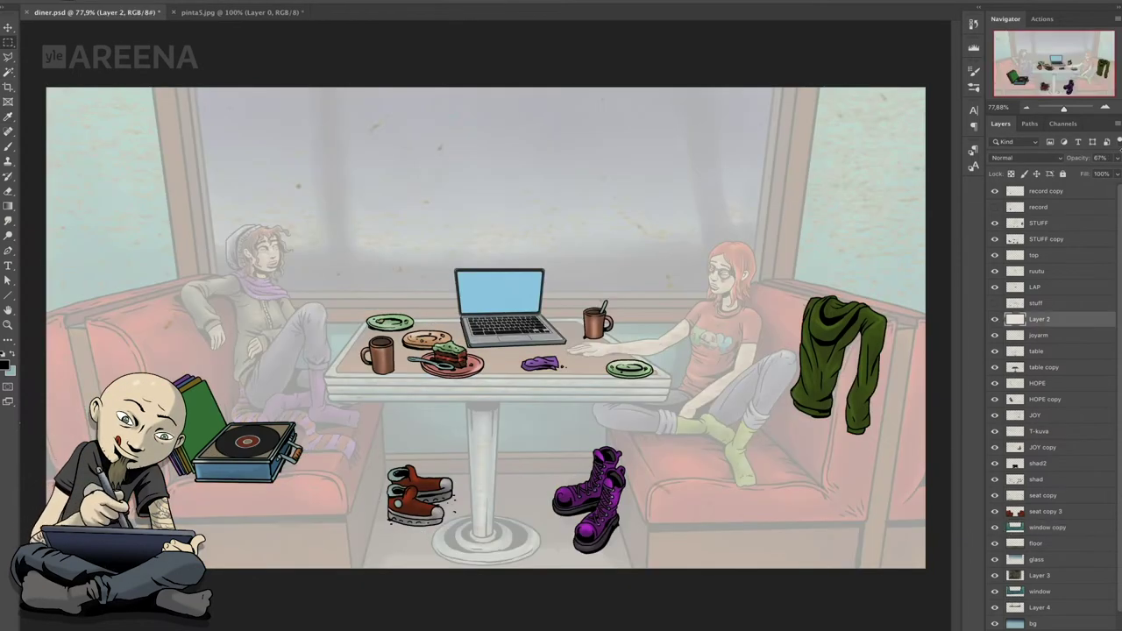
left_click_drag(1117, 158, 1083, 175)
left_click(1117, 123)
left_click(1001, 128)
key("Return")
left_click_drag(124, 125, 179, 193)
left_click(1116, 123)
left_click(1107, 128)
key("Return")
double_click(1040, 319)
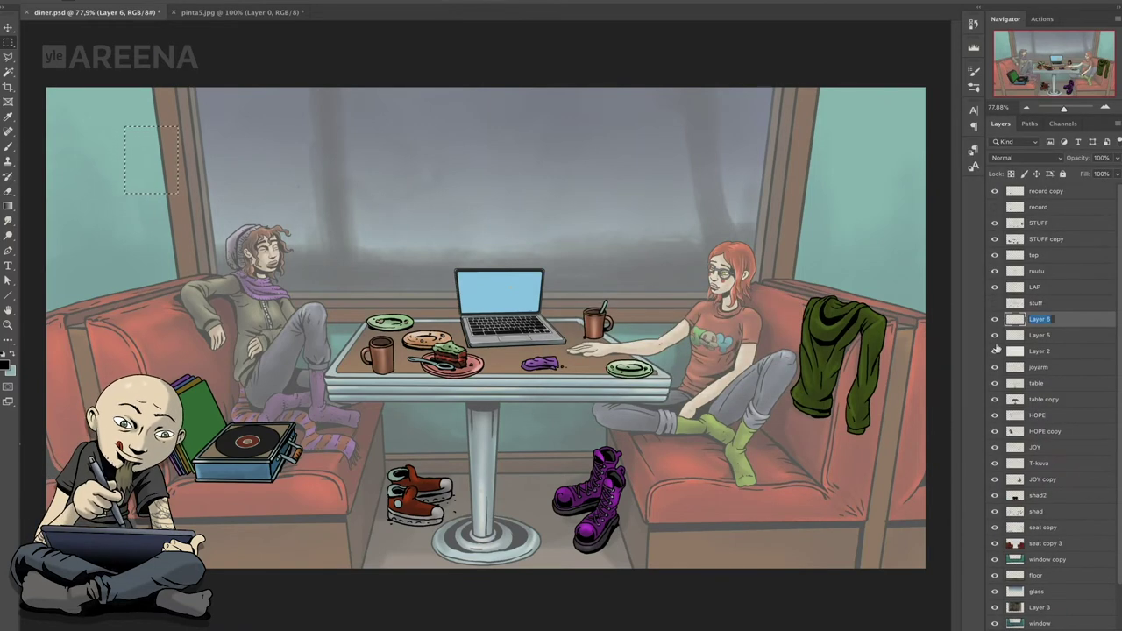
- Stroke the rectangle selection as a path with the Your New Favorite Inker brush
key("b")
left_click(35, 3)
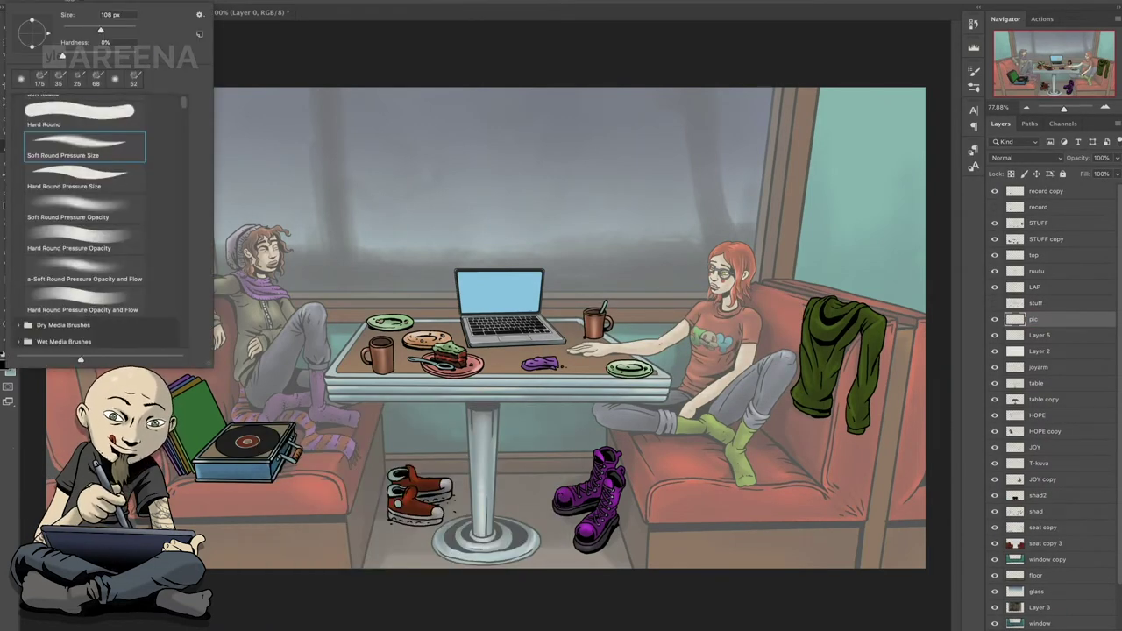
scroll(95, 219, "down", 2)
left_click(84, 237)
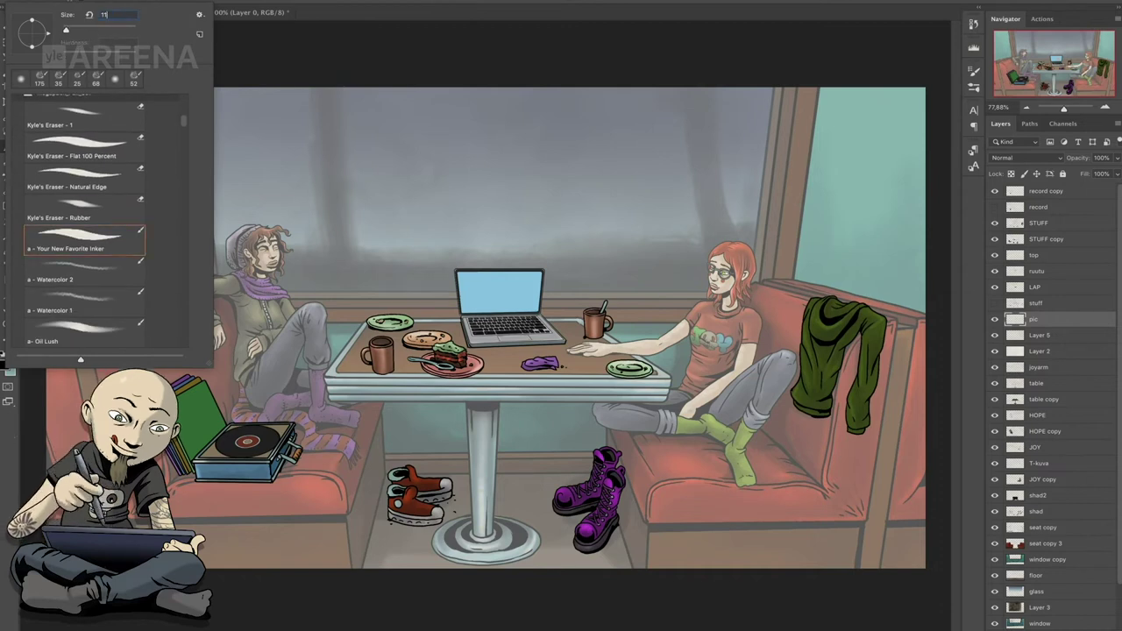
key("Return")
left_click(1030, 123)
left_click(1023, 141)
left_click(1116, 124)
left_click(964, 209)
left_click(656, 284)
left_click(1000, 123)
- Duplicate the outline as pic copy and shrink it inside the first rectangle
key("ctrl+1")
left_click(1029, 123)
left_click(1000, 124)
left_click(1117, 123)
left_click(1008, 150)
key("Return")
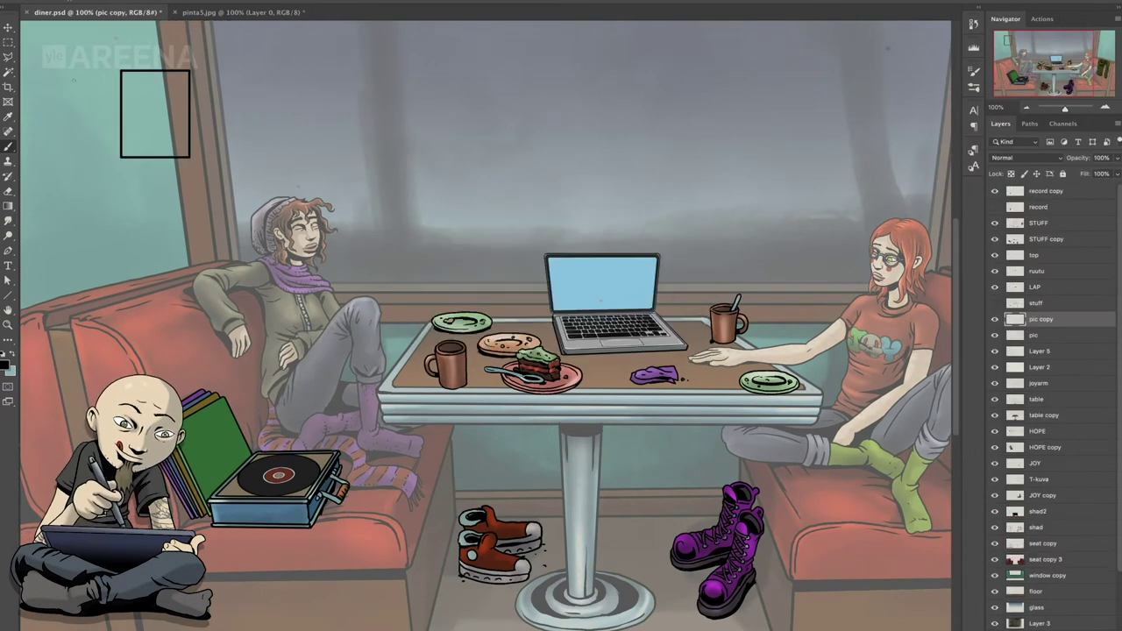
key("ctrl+plus")
key("Home")
key("ctrl+t")
left_click_drag(220, 211, 262, 239)
left_click_drag(290, 294, 290, 278)
left_click_drag(290, 139, 347, 129)
key("Return")
- Duplicate again as pic copy 2 and widen it slightly around the original outline
left_click(210, 53)
key("Return")
key("ctrl+t")
left_click_drag(237, 207, 229, 208)
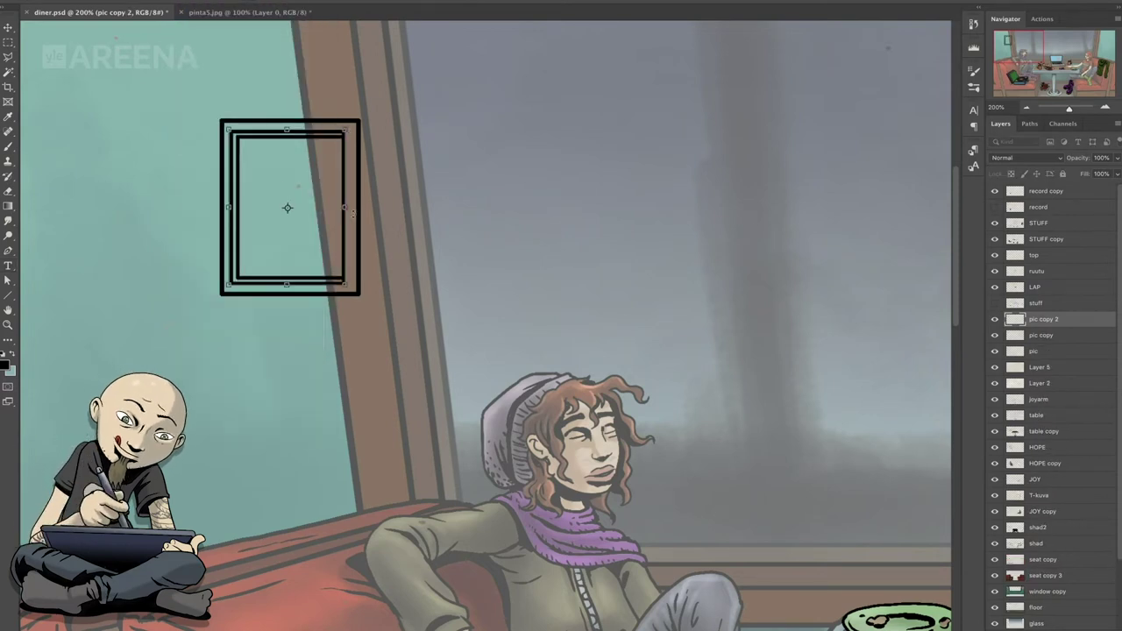
left_click_drag(345, 208, 351, 208)
key("Return")
- Shrink the inner pic copy rectangle a bit more, then merge the outline layers
key("alt+bracketleft")
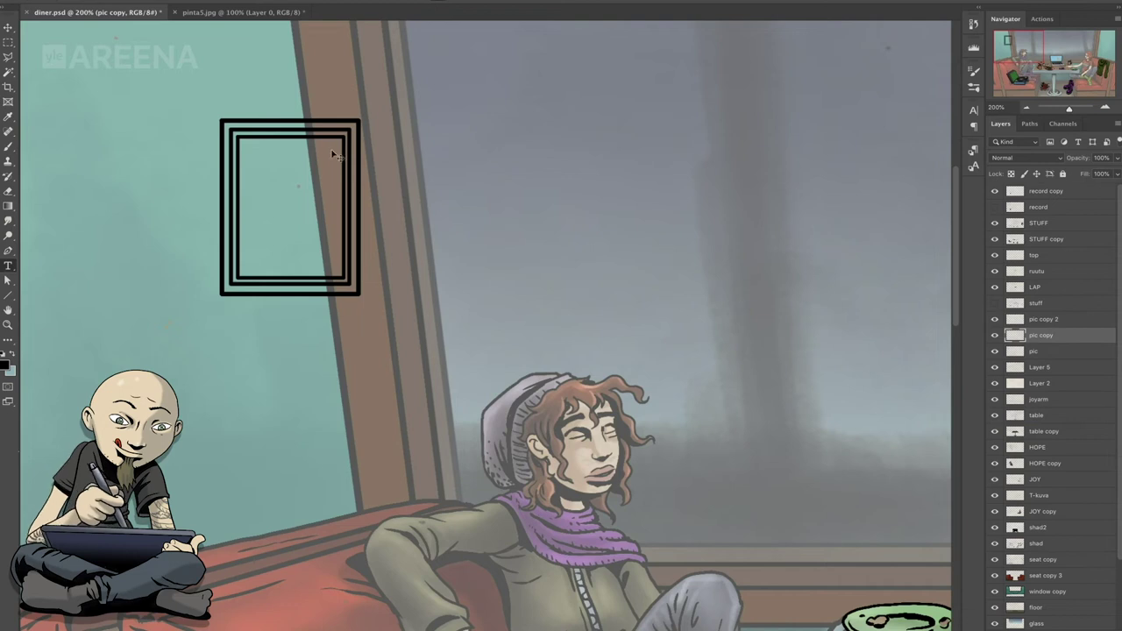
key("ctrl+t")
left_click_drag(290, 136, 290, 138)
left_click_drag(349, 208, 343, 207)
key("Return")
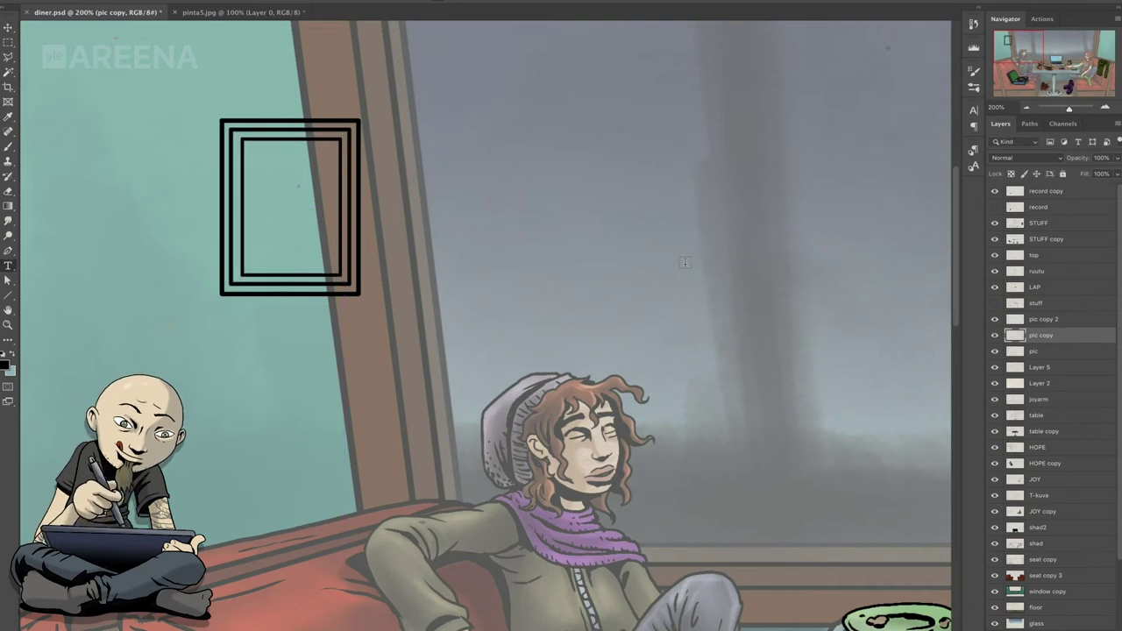
key("ctrl+e")
key("ctrl+e")
- Fill the frame's outer band with #5d4a37 and inner band with #825f3e
left_click(5, 364)
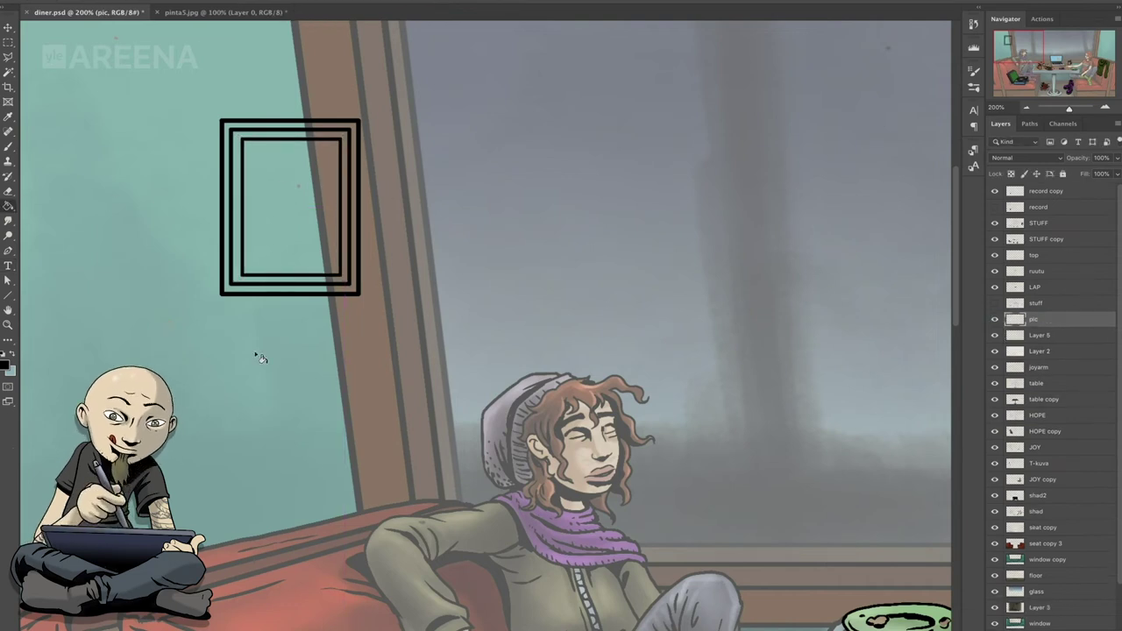
left_click(425, 578)
left_click(322, 530)
left_click(424, 570)
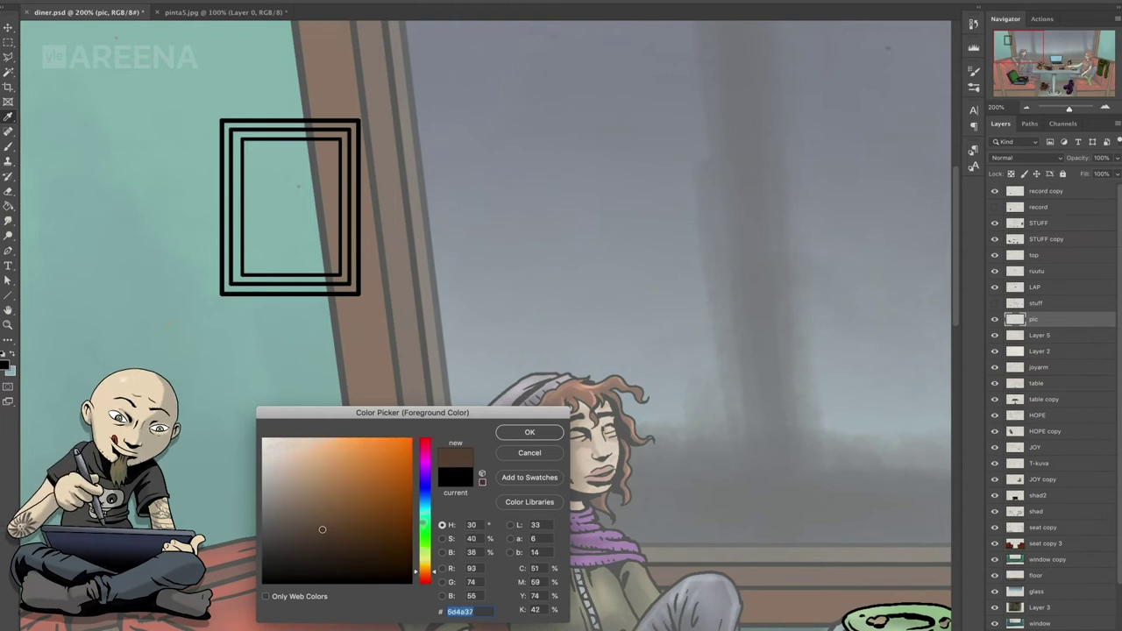
left_click(529, 432)
left_click(355, 191)
left_click(6, 363)
left_click(340, 508)
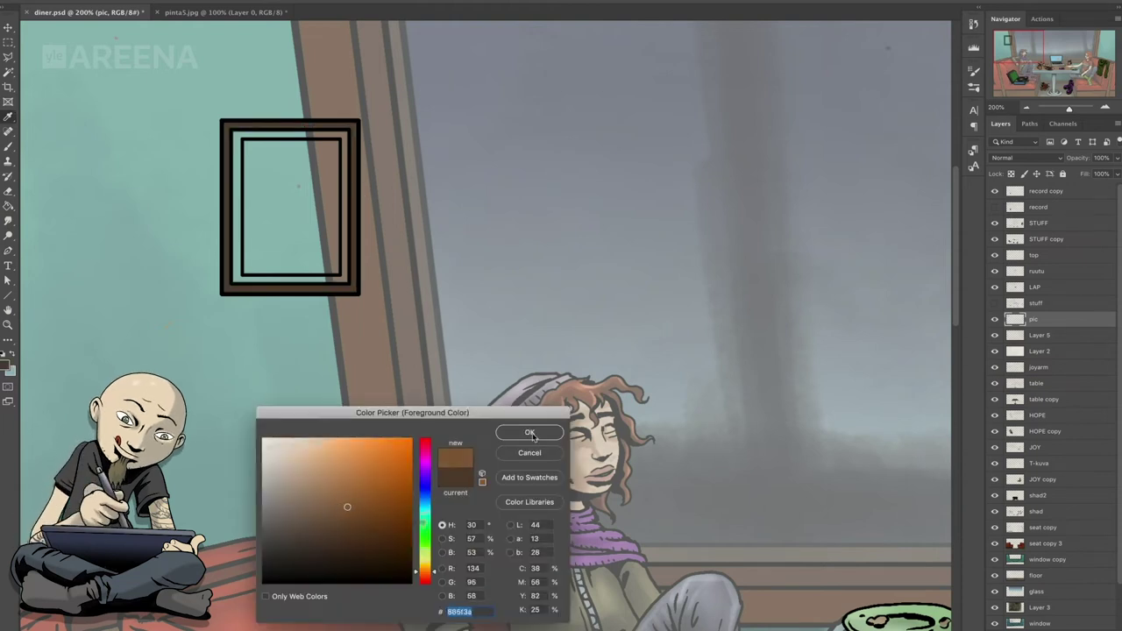
left_click(529, 432)
left_click(349, 156)
- Move the frame higher on the wall and duplicate it twice into three frames
scroll(348, 156, "down", 2)
mouse_move(333, 231)
left_mouse_down()
mouse_move(316, 244)
mouse_move(221, 204)
mouse_move(450, 206)
mouse_move(344, 337)
left_mouse_up()
left_click(272, 81)
key("Return")
left_click(321, 83)
left_click(226, 8)
left_click(672, 255)
left_click_drag(1068, 111, 1062, 111)
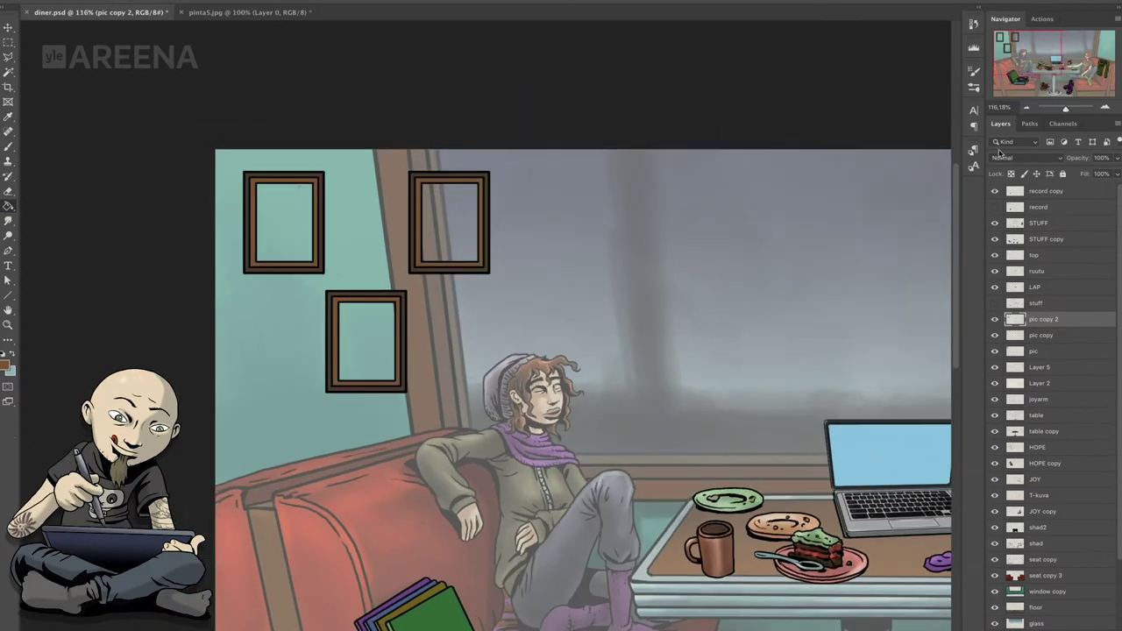
- Shift the three frames left into place, merge them, and hide the pale Layer 2 overlay
left_click(1034, 351, "shift")
left_click_drag(371, 326, 342, 333)
left_click_drag(405, 204, 364, 203)
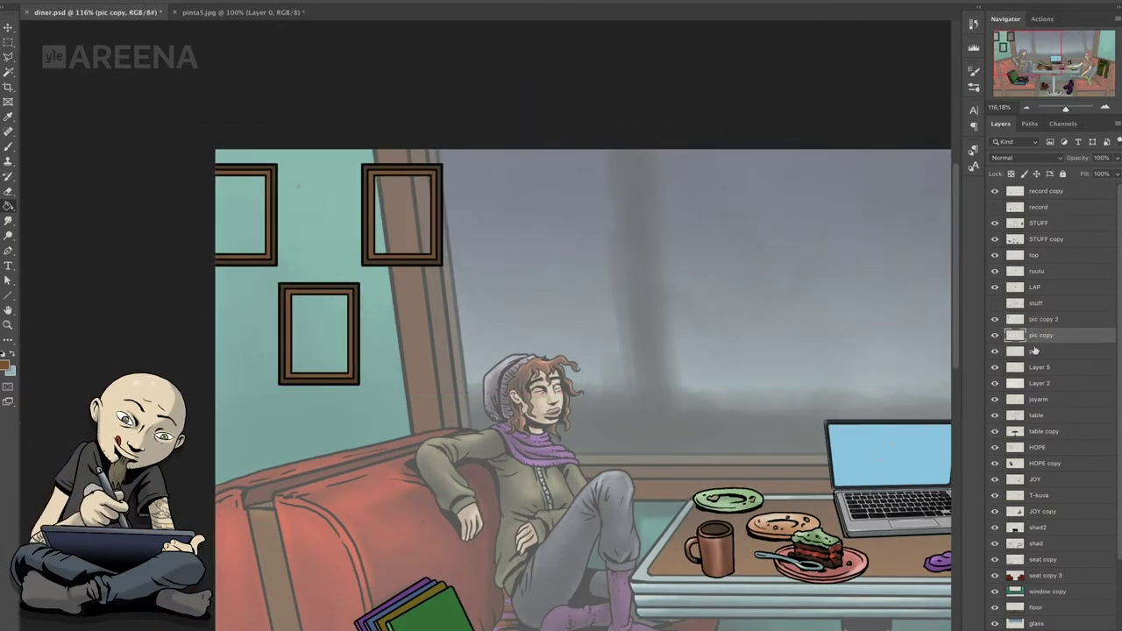
left_click_drag(322, 334, 304, 334)
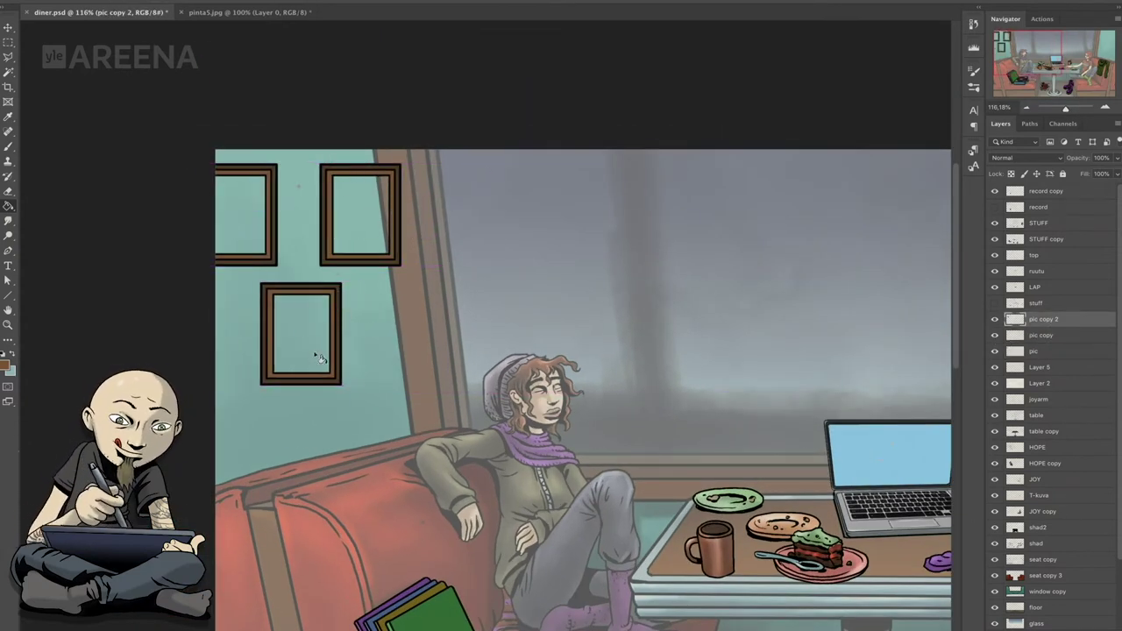
left_click(1055, 350, "shift")
key("ctrl+e")
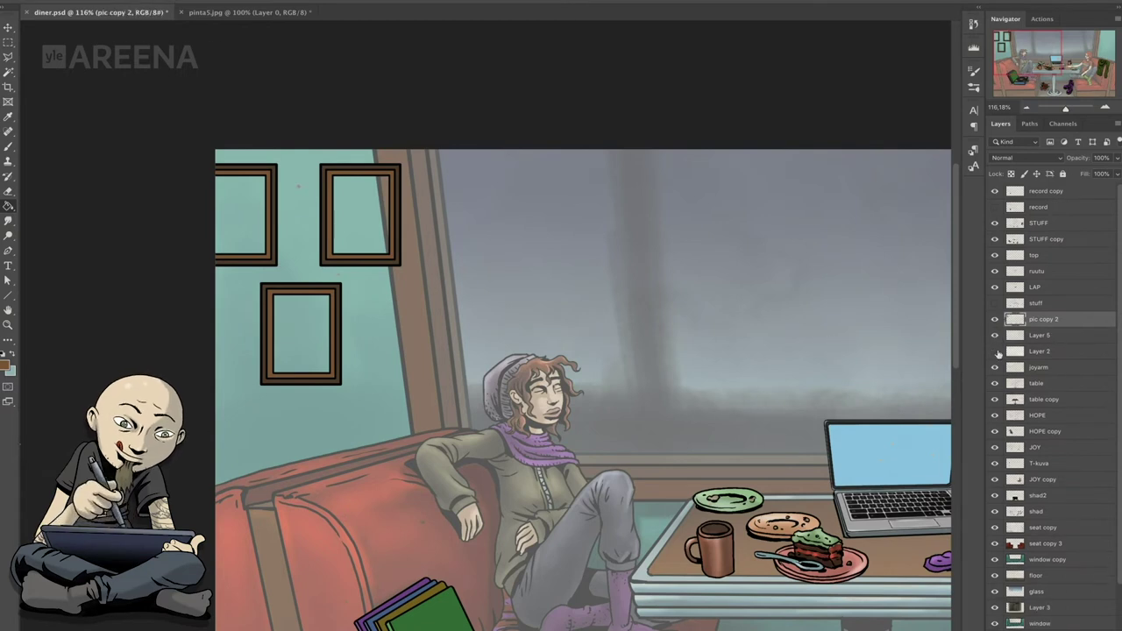
left_click(995, 351)
left_click_drag(1065, 110, 1062, 110)
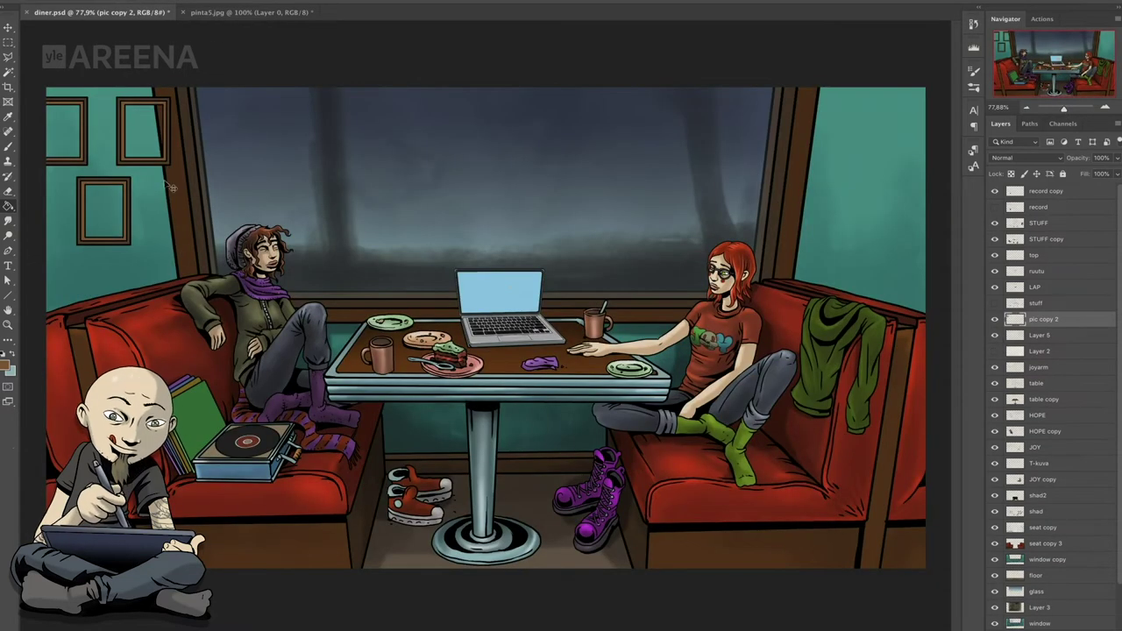
- Duplicate the frames layer and distort the left frames to the wall's angle
key("Return")
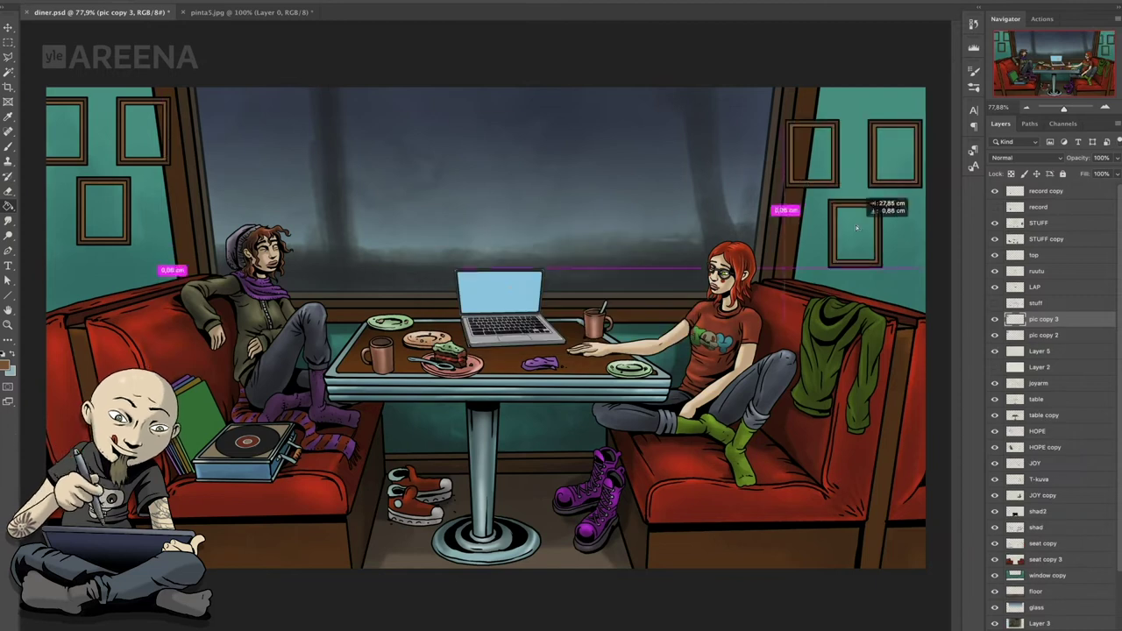
key("ctrl+t")
right_click(129, 159)
left_click(146, 202)
mouse_move(146, 201)
left_mouse_down()
mouse_move(122, 230)
mouse_move(144, 114)
left_mouse_up()
key("Return")
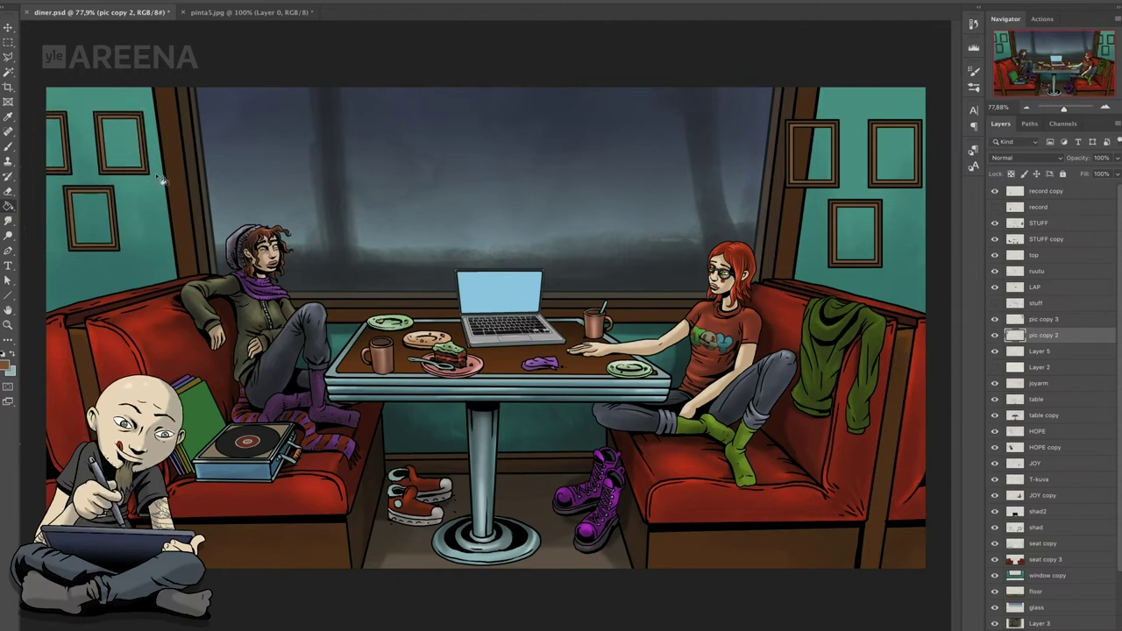
- Move the copied frames onto the right wall and slant them to match it
left_click_drag(812, 242, 847, 241)
key("ctrl+t")
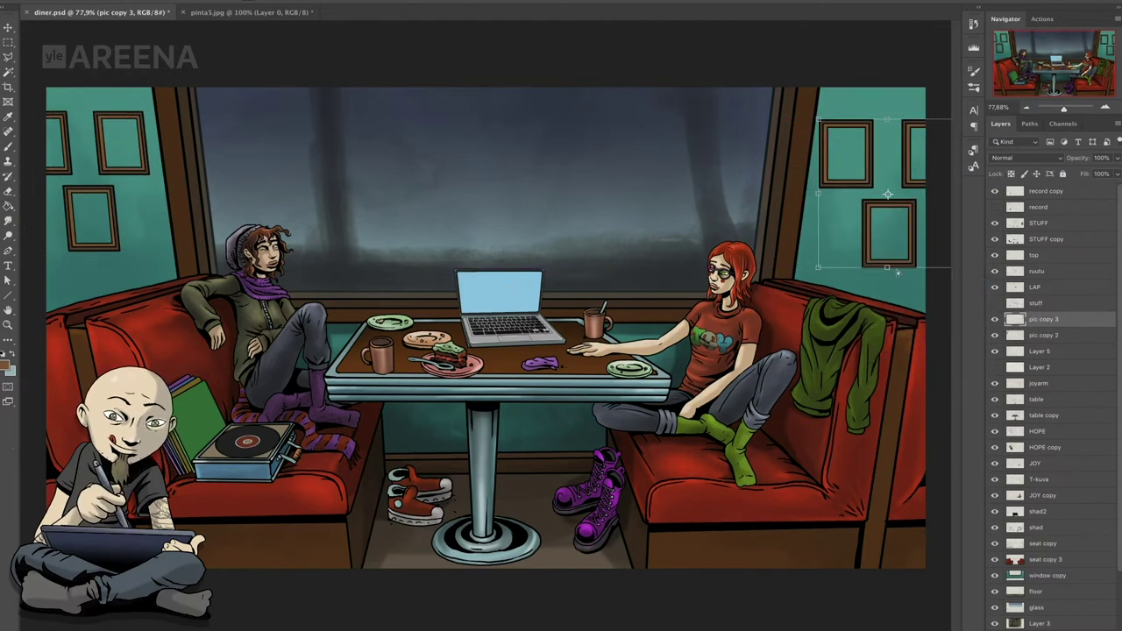
scroll(885, 228, "down", 2)
scroll(885, 227, "up", 5)
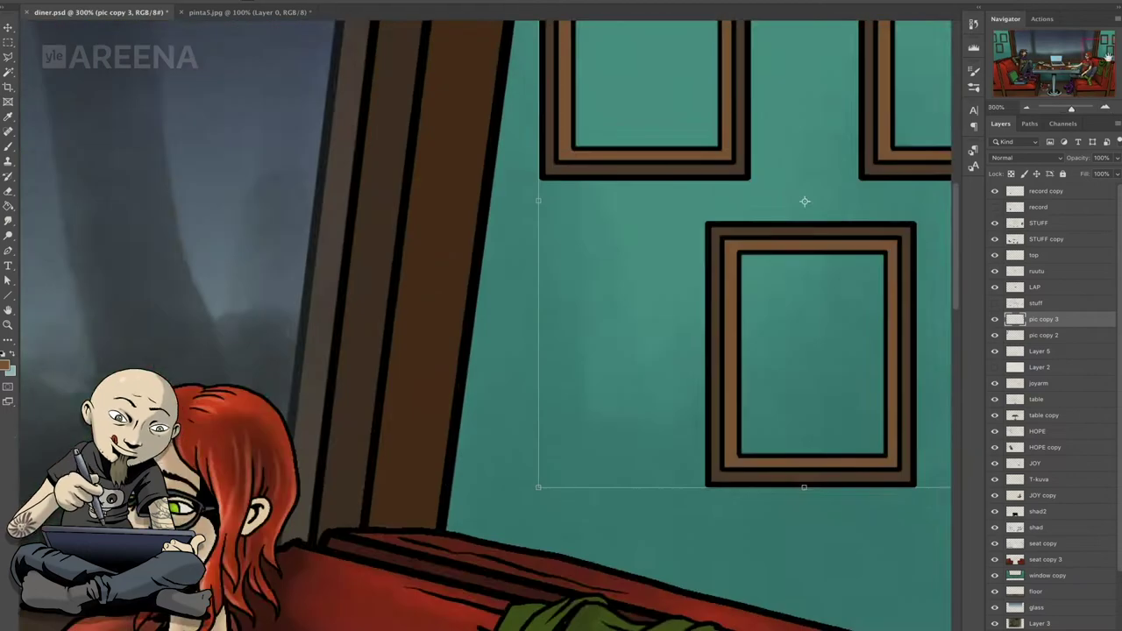
left_click_drag(822, 89, 821, 91)
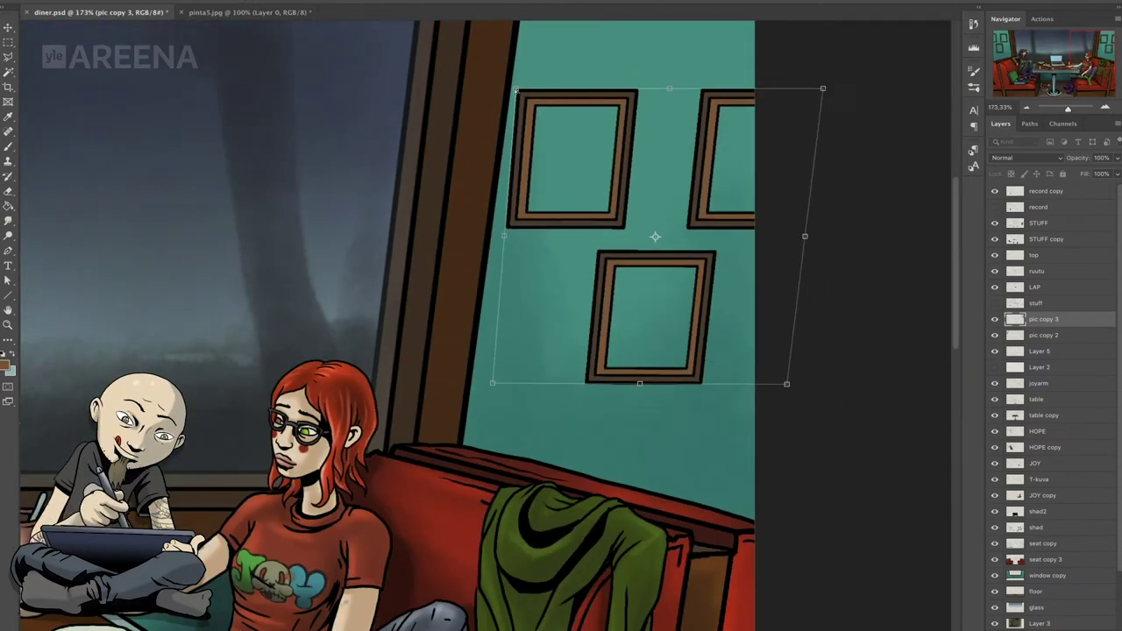
left_click_drag(1068, 109, 1064, 111)
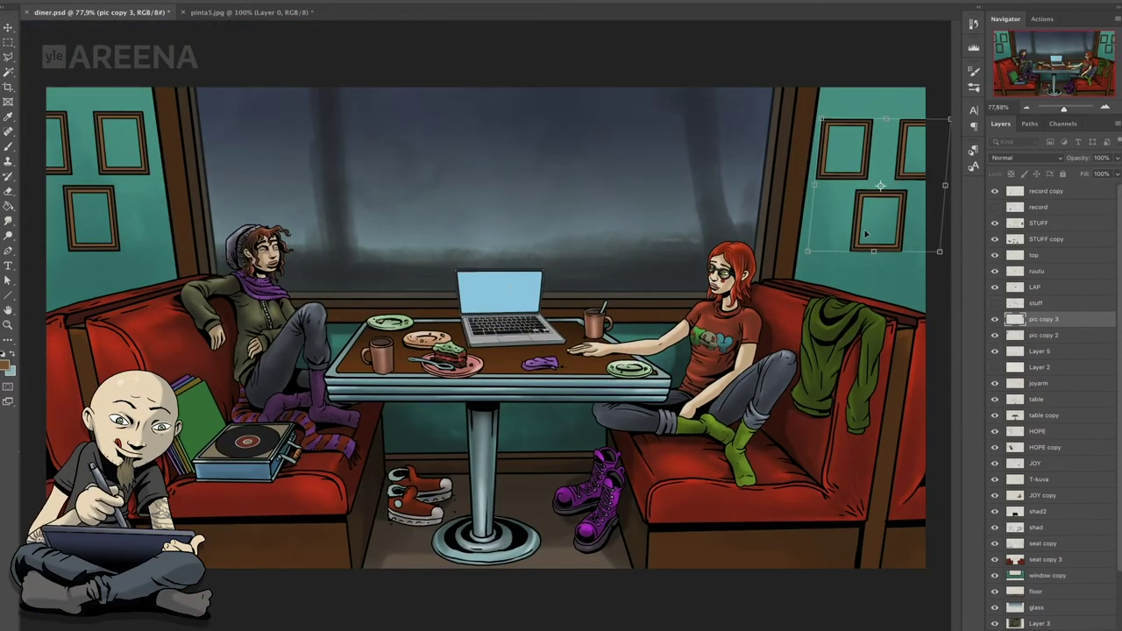
key("Return")
- Rotate the left-wall frames slightly
left_click(1043, 335)
key("ctrl+t")
left_click_drag(88, 252, 89, 250)
key("ctrl+plus")
key("ctrl+plus")
key("Return")
left_click_drag(1070, 109, 1066, 138)
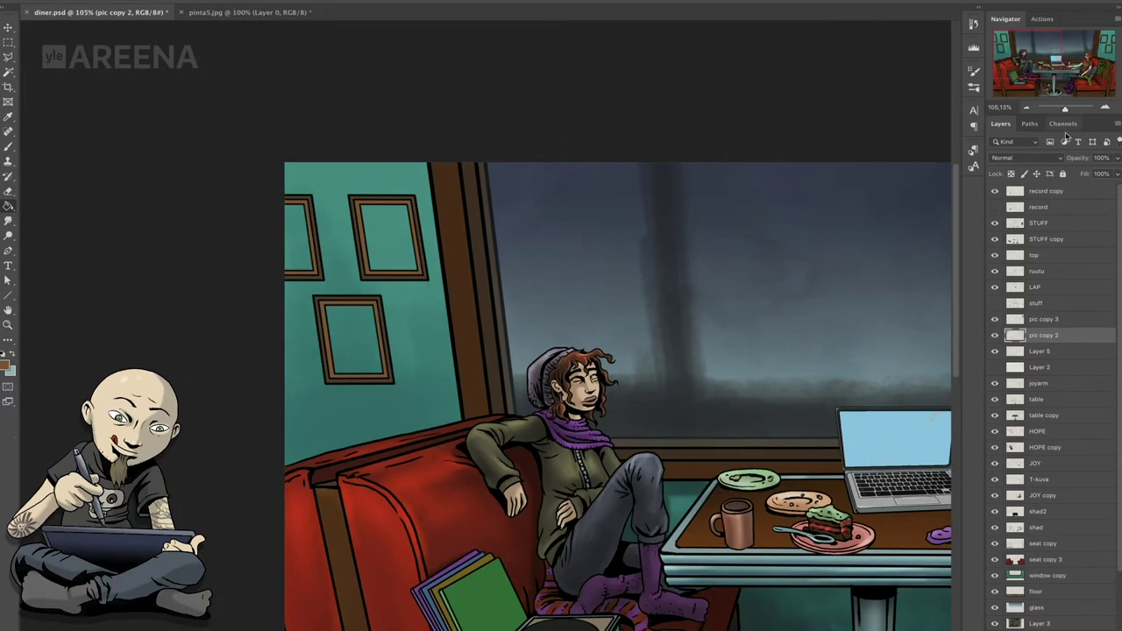
- Duplicate the left frames as pic copy 4, place pic copy 2 beneath, and darken it as a shadow
left_click(1116, 126)
left_click(1007, 175)
key("Return")
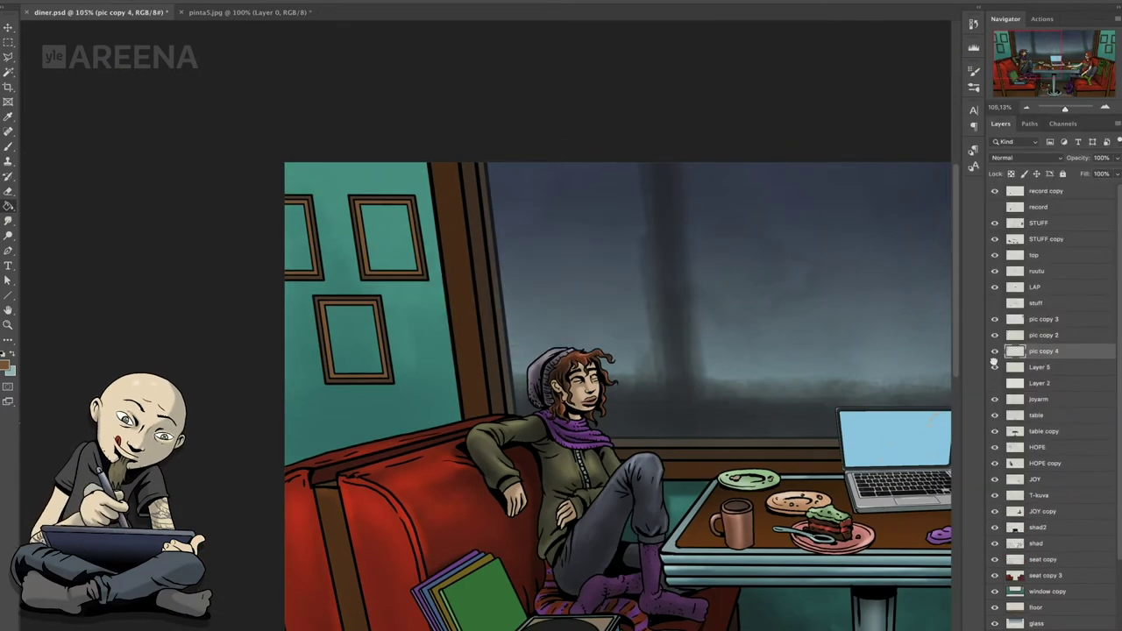
left_click(1057, 336)
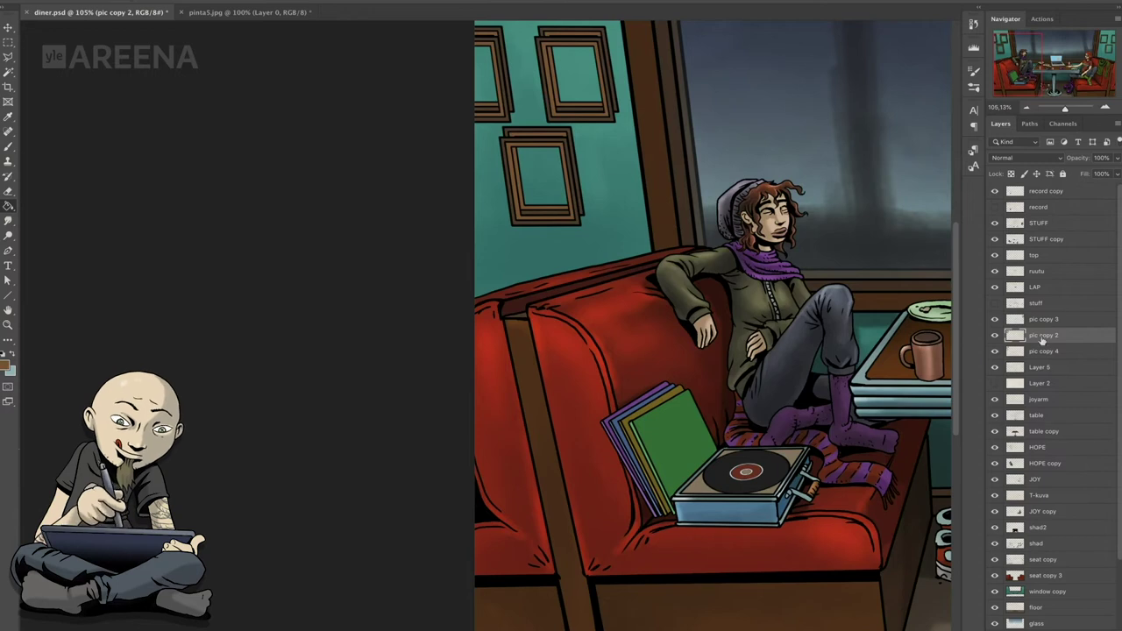
left_click_drag(1042, 340, 1041, 356)
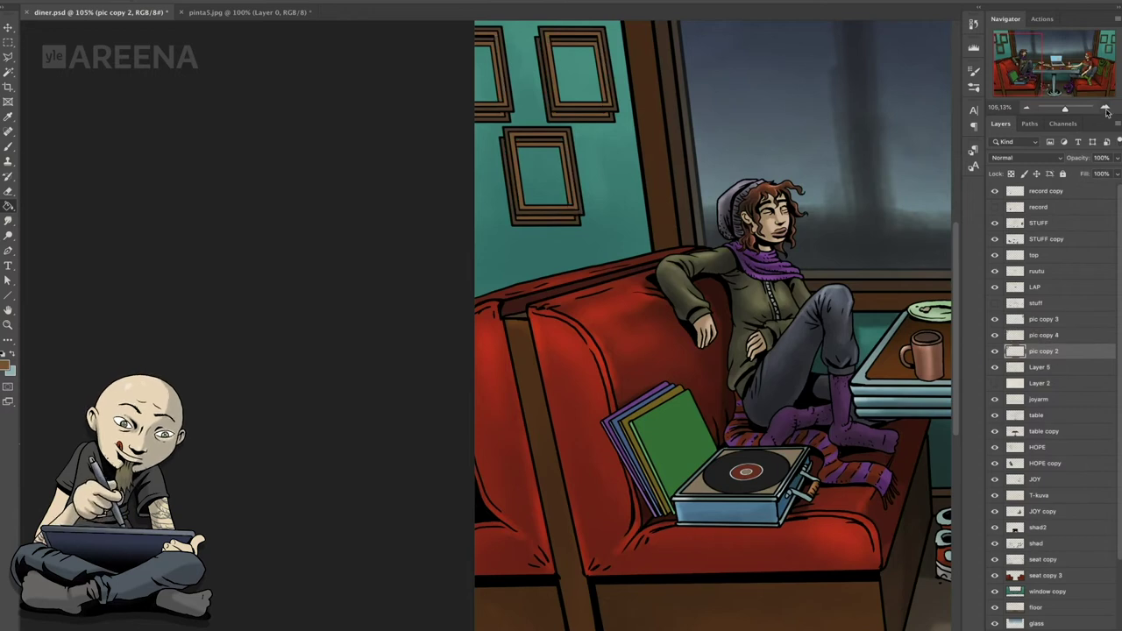
key("ctrl+plus")
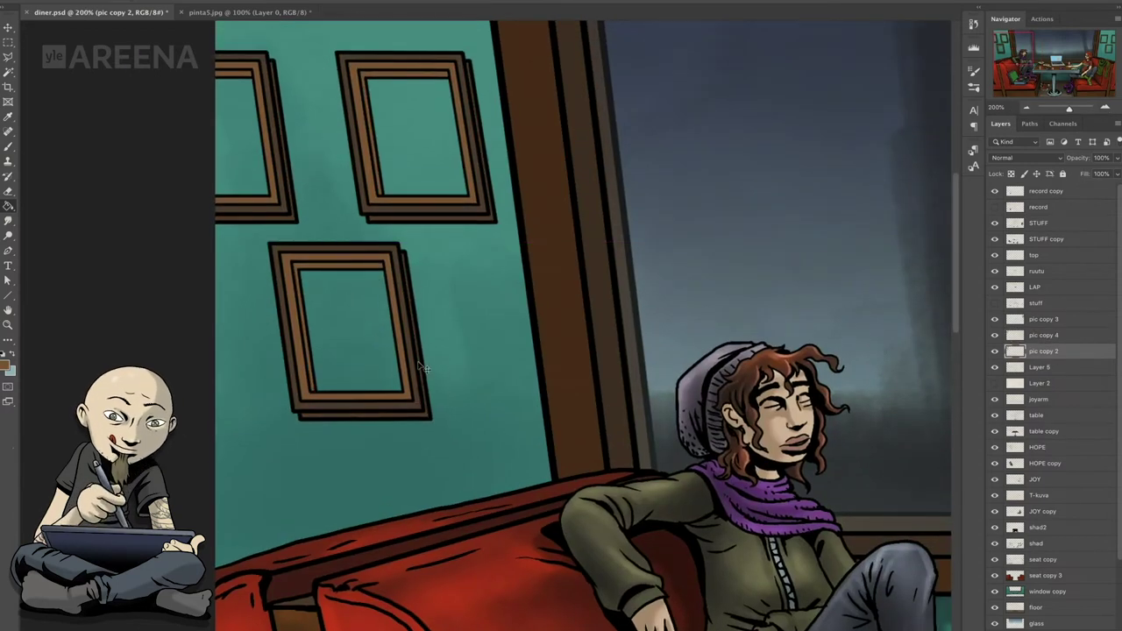
key("ctrl+u")
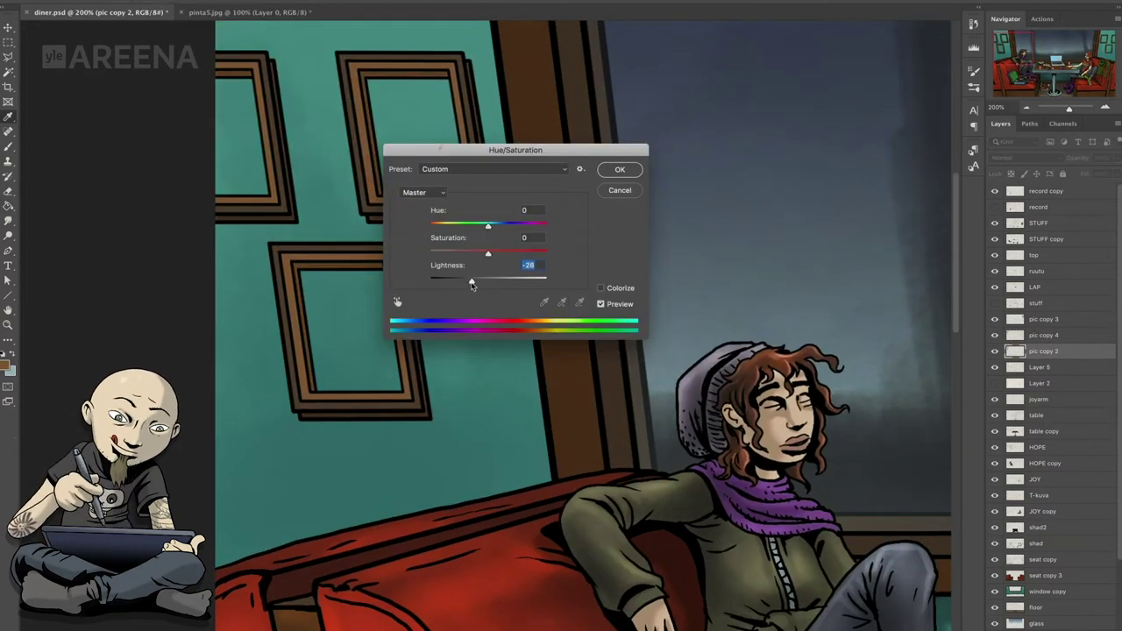
key("Return")
- Lasso the frames, duplicate pic copy 3, offset the copy down-left and darken it to Lightness -15
right_click(8, 56)
left_click(53, 58)
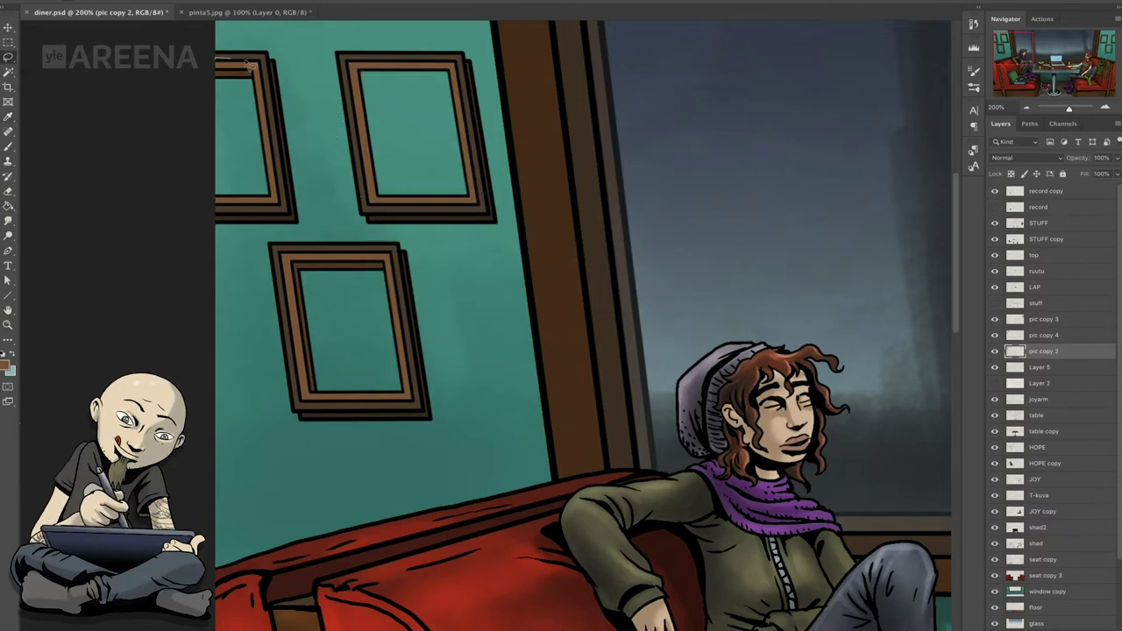
left_click_drag(259, 254, 255, 258)
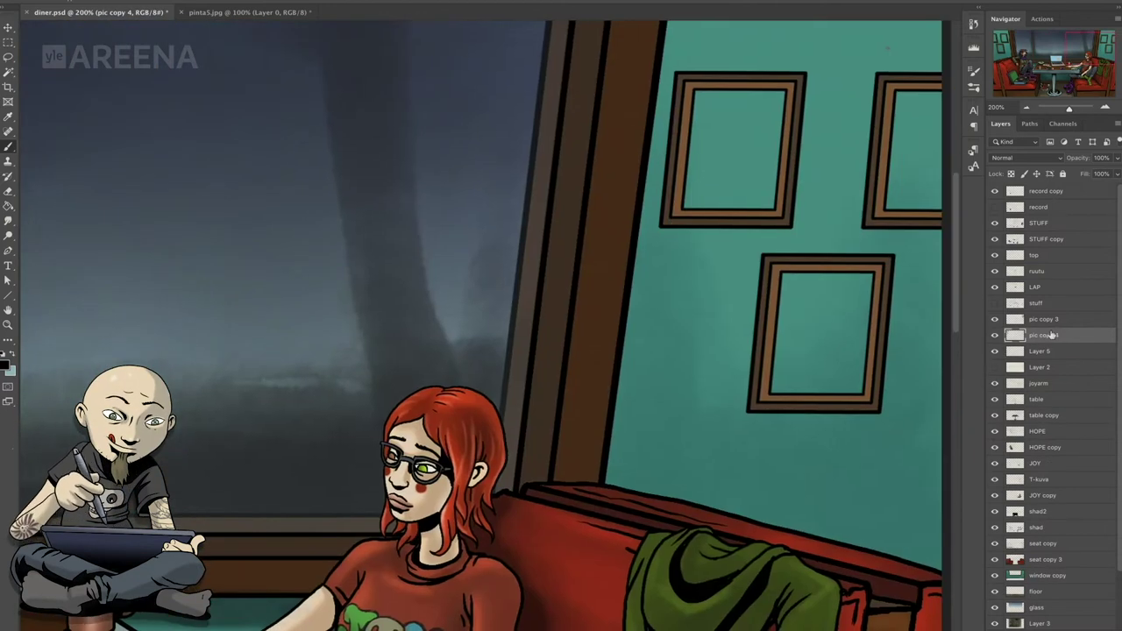
left_click(1031, 323)
left_click(1117, 130)
left_click(1008, 173)
key("Return")
left_click_drag(821, 407, 806, 421)
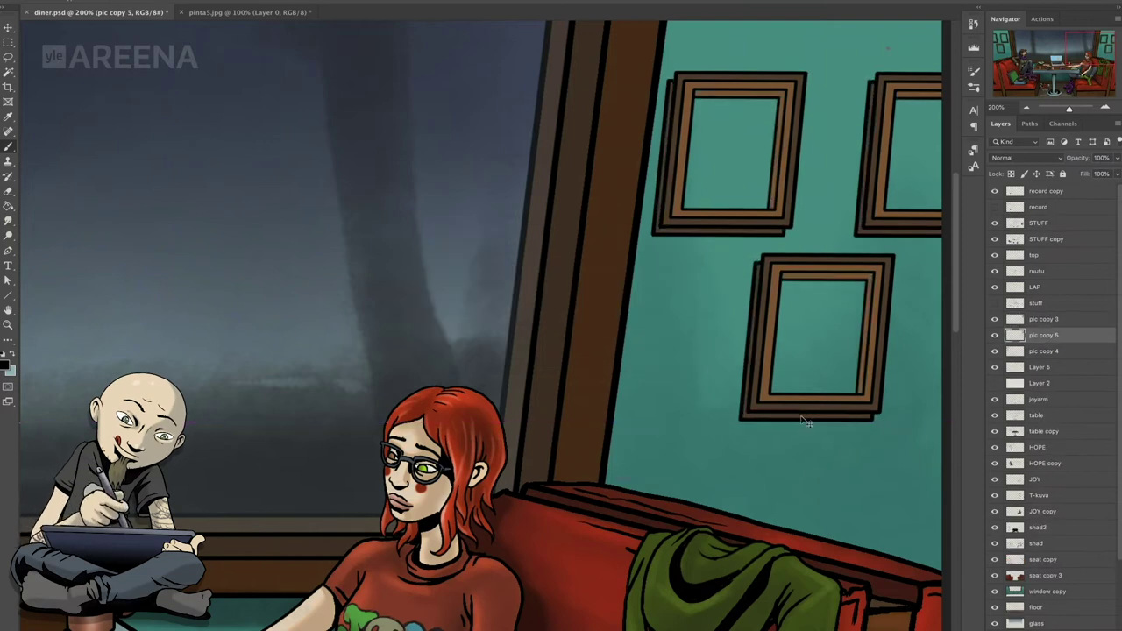
key("ctrl+u")
left_click_drag(488, 281, 479, 285)
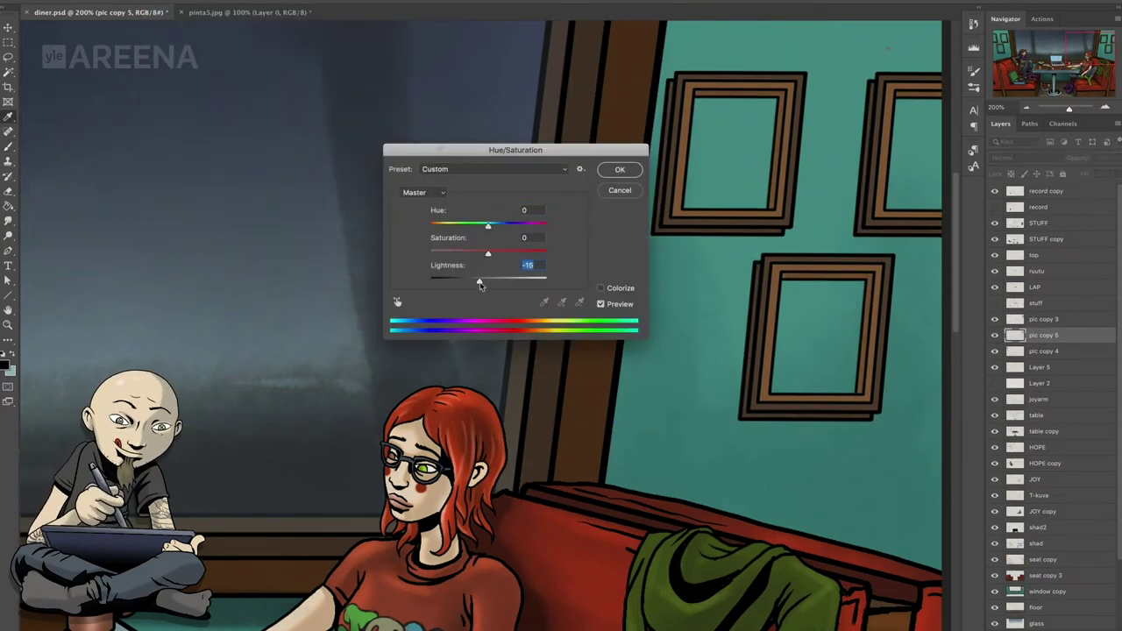
key("Return")
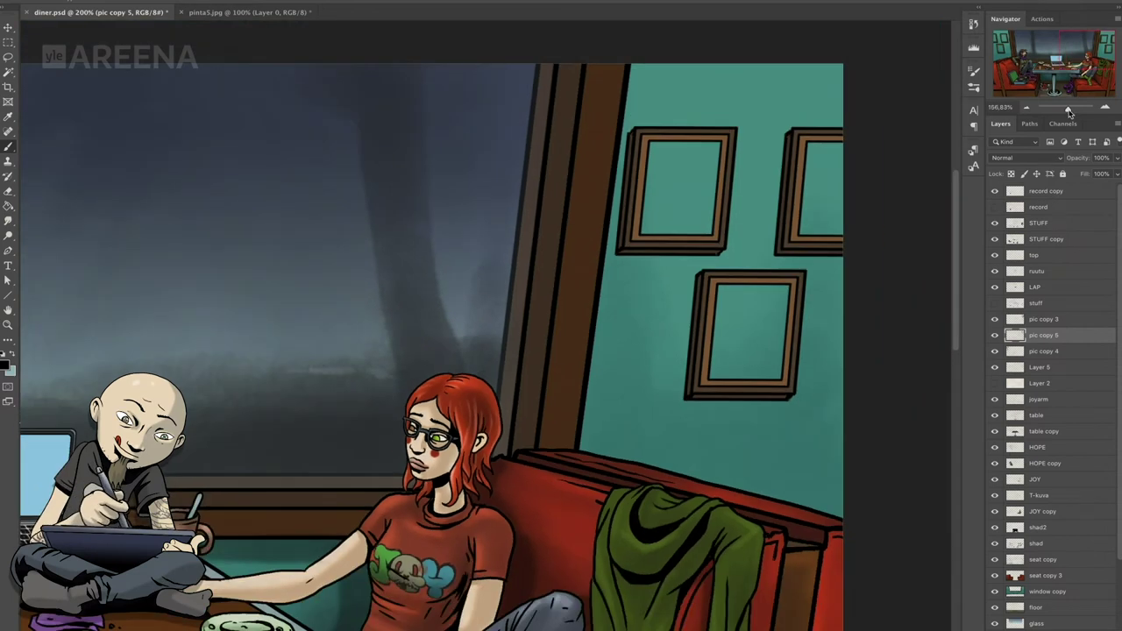
- Name the combined frame layer pic, add a new layer, and select the empty frame interiors
key("Return")
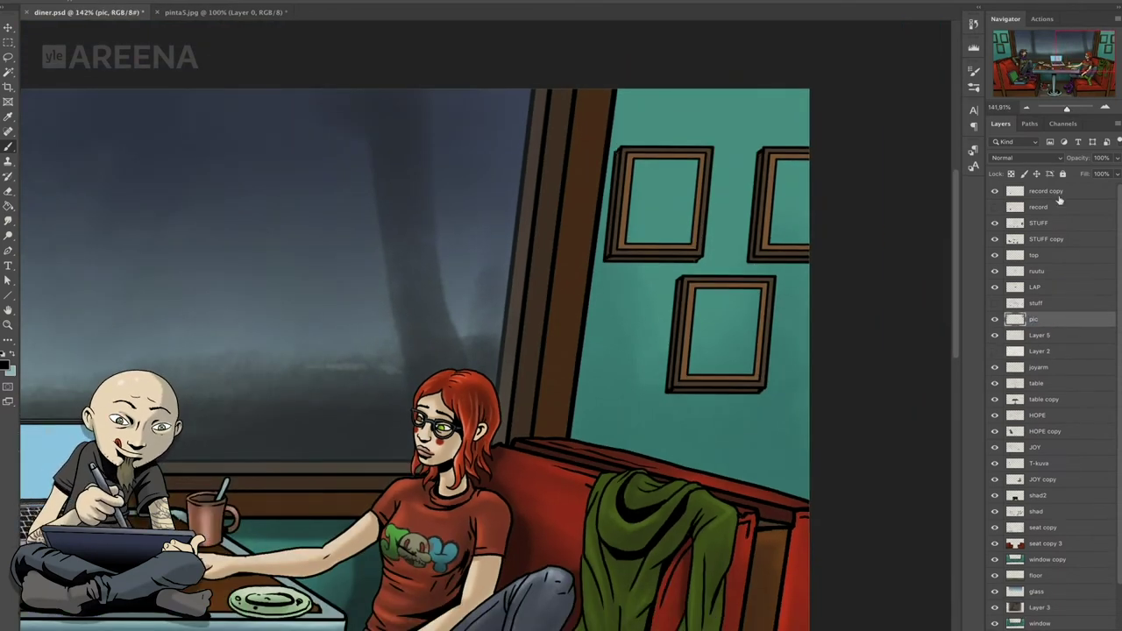
key("ctrl+0")
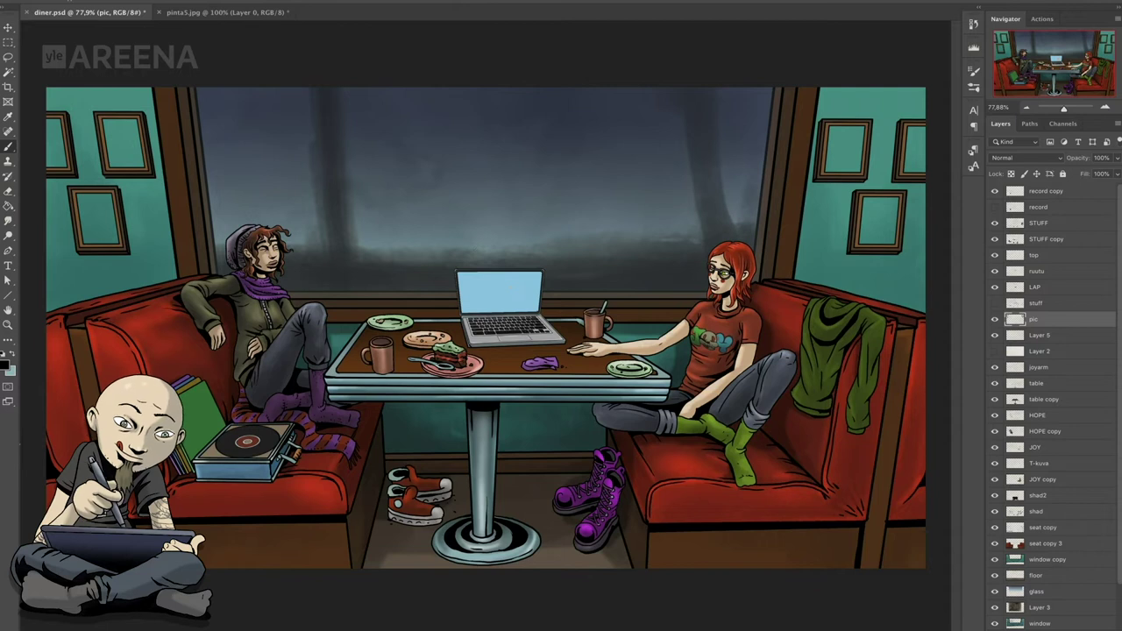
left_click(1116, 133)
left_click(1008, 130)
key("Return")
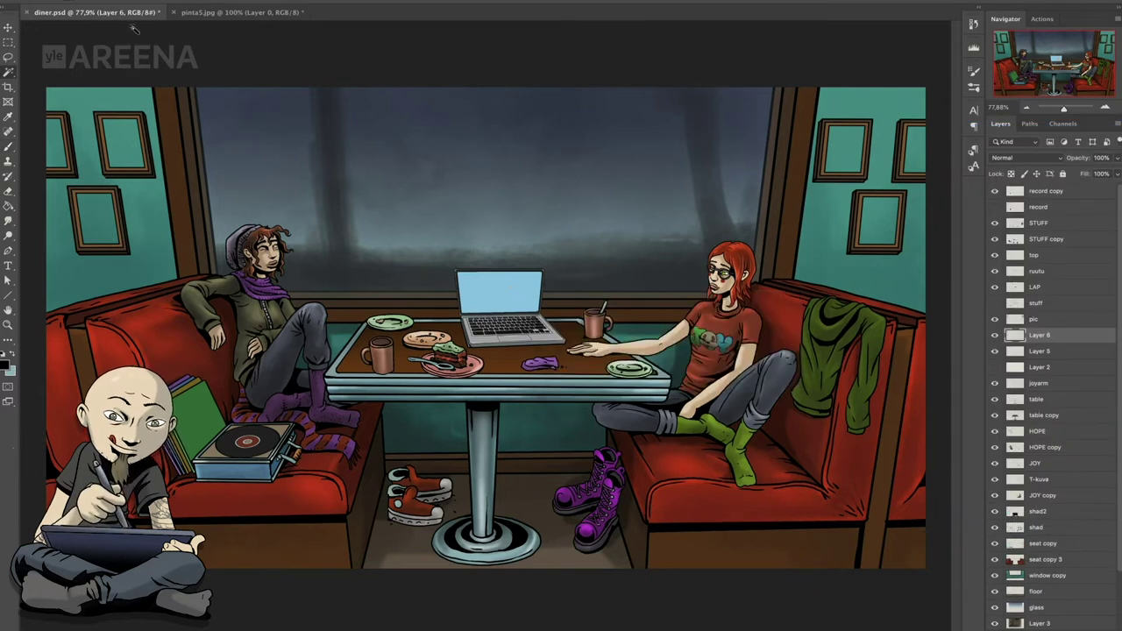
left_click(59, 151, "ctrl")
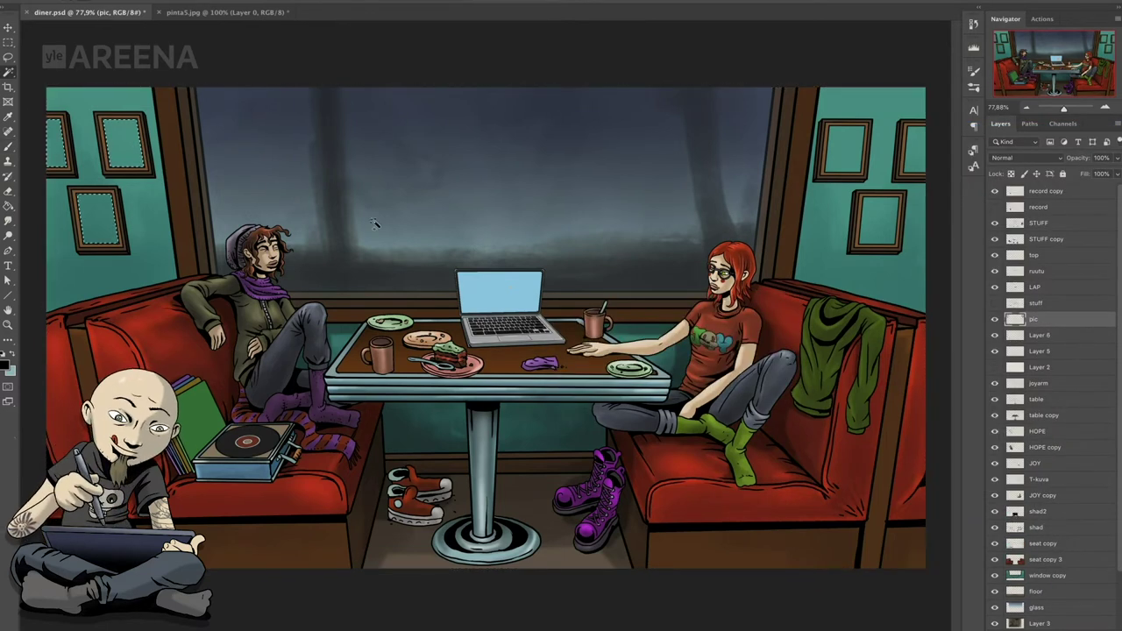
- Fill the upper right-wall and top-left frames with a brownish yellow
left_click(6, 366)
left_click_drag(425, 506, 424, 566)
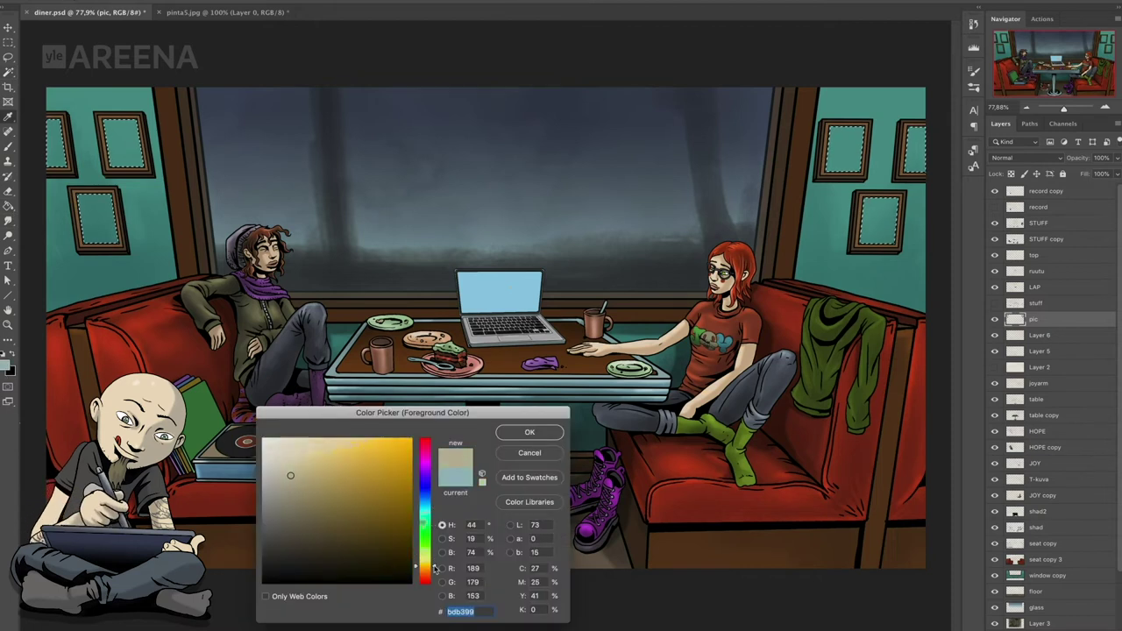
left_click(347, 484)
key("Return")
left_click(846, 171)
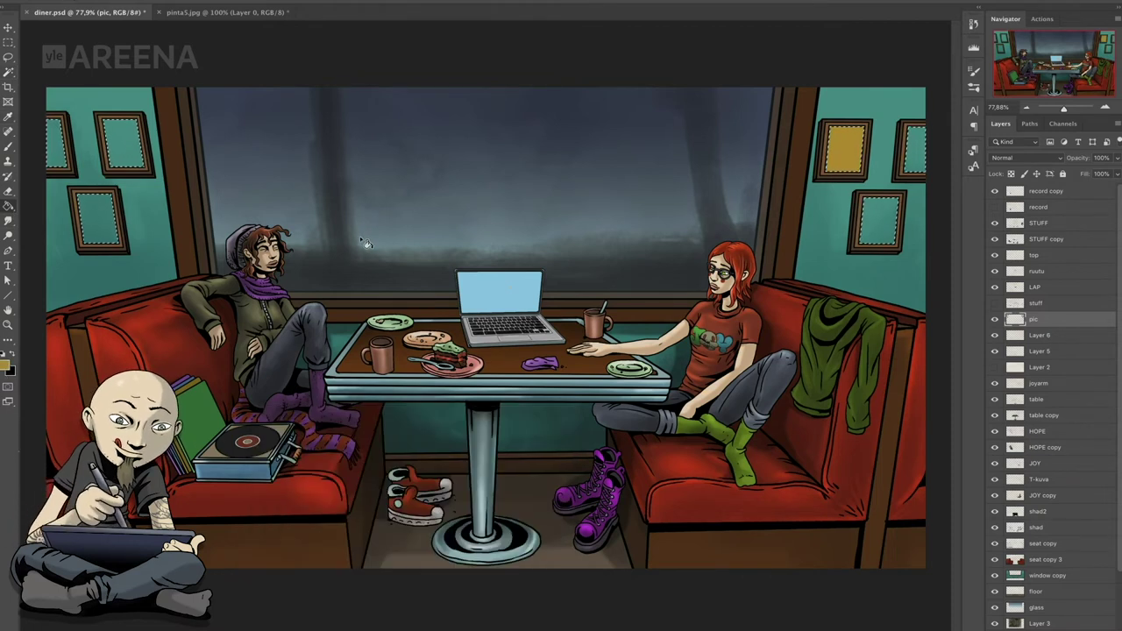
left_click(123, 140)
- Fill the lower right-wall and lower left-wall frames with green
left_click(6, 365)
left_click(353, 492)
key("Return")
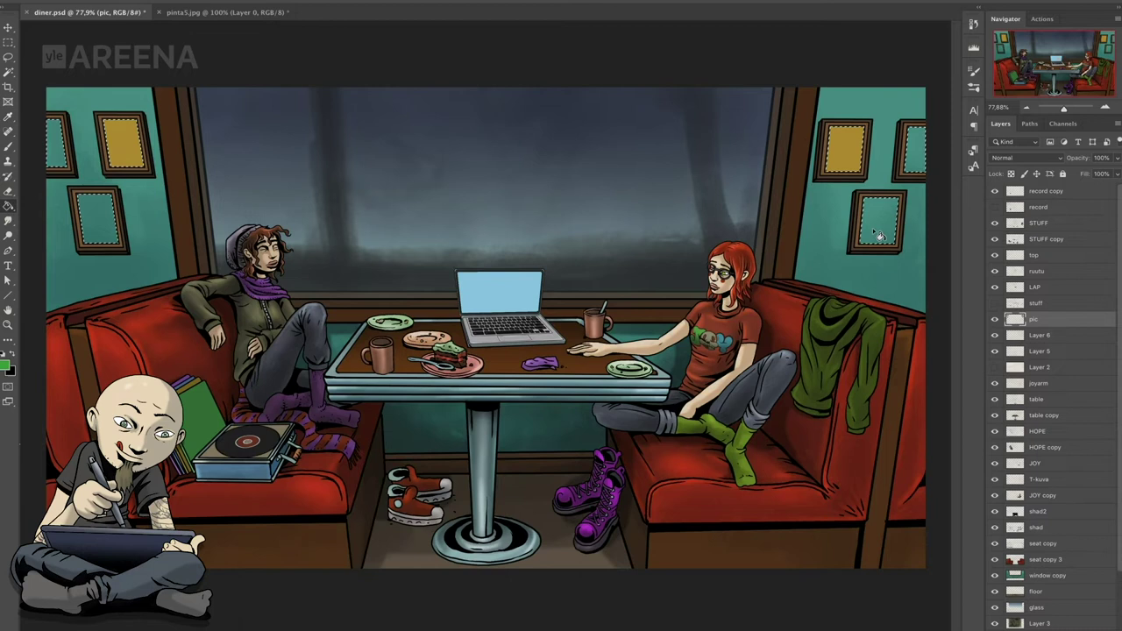
left_click(878, 234)
left_click(98, 223)
- Fill the far-right and far-left frames salmon pink, then move the new layer above the frames
left_click(6, 366)
left_click_drag(425, 534, 437, 580)
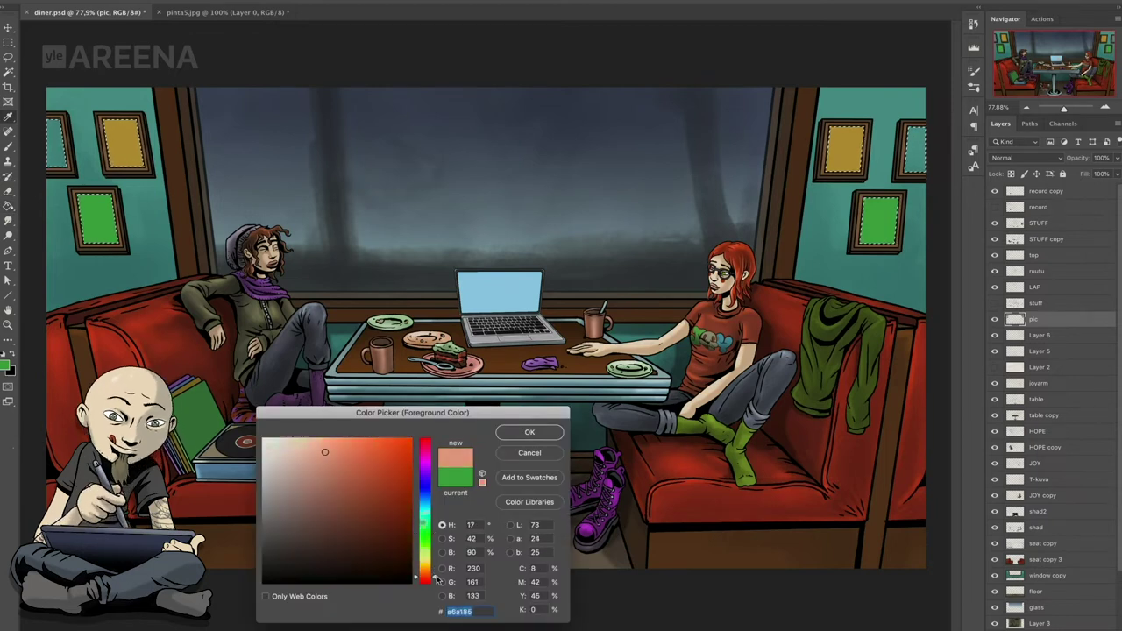
key("Return")
left_click(913, 145)
left_click(55, 140)
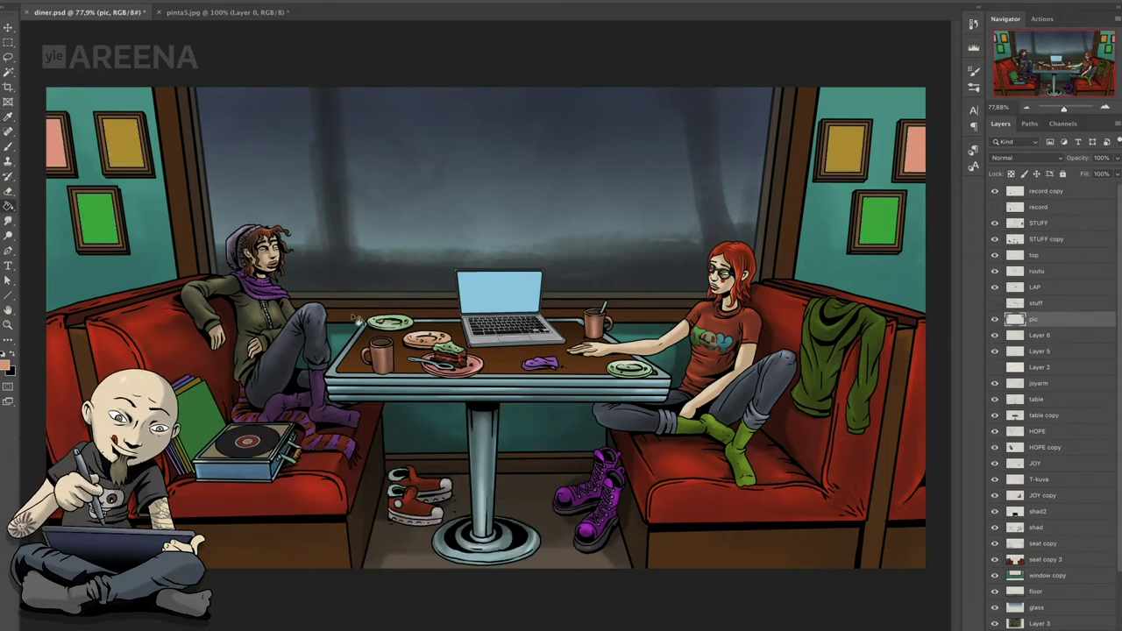
key("alt+bracketleft")
key("ctrl+bracketright")
- Raise the pale wash layer, rename the new empty layer 'sk', and pick dark blue
left_click(1043, 368)
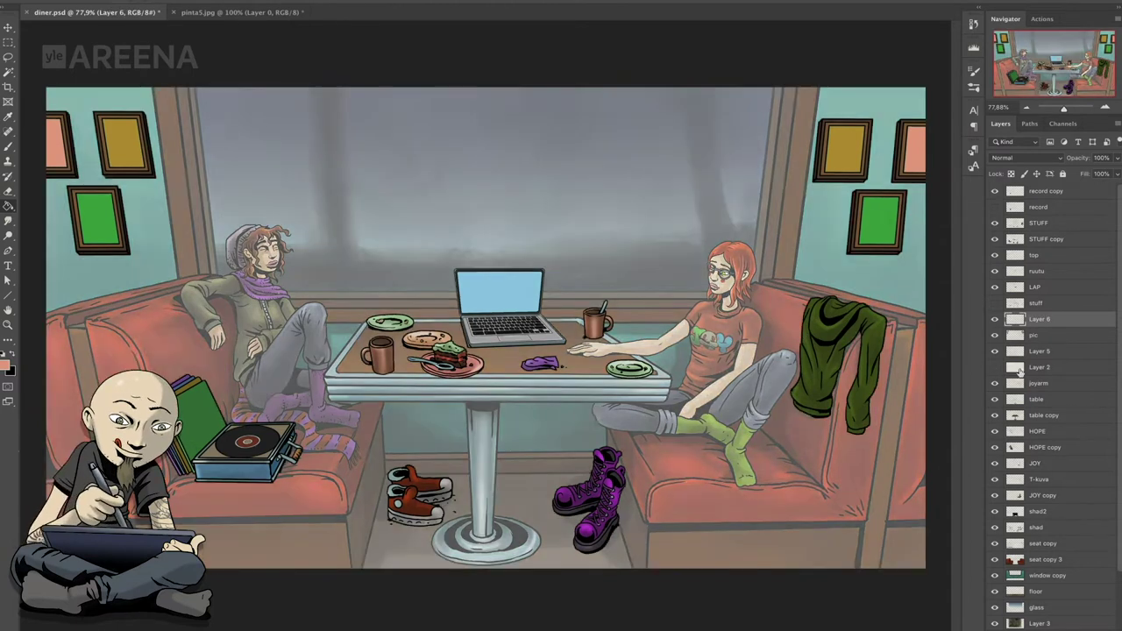
key("ctrl+bracketright")
key("ctrl+bracketright")
key("b")
left_click(6, 363)
left_click(596, 431)
scroll(613, 274, "up", 3)
key("z")
key("ctrl+z")
left_click(1047, 322)
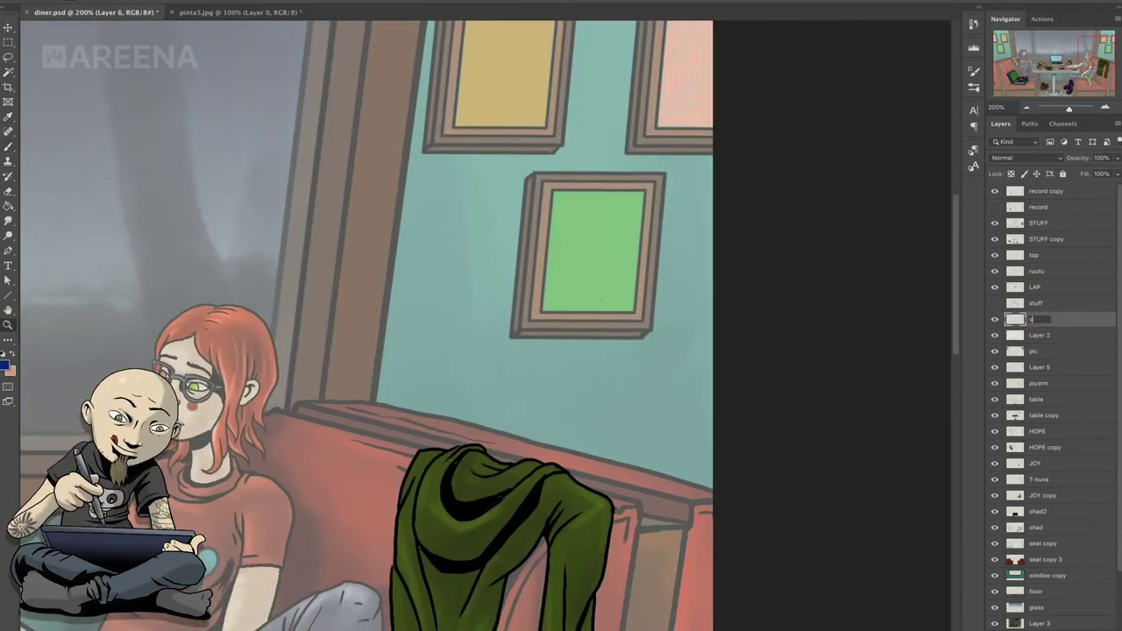
key("Return")
key("b")
- Sketch a smiling cupcake with zigzag liner and frosting in the green frame
left_click_drag(612, 246, 568, 290)
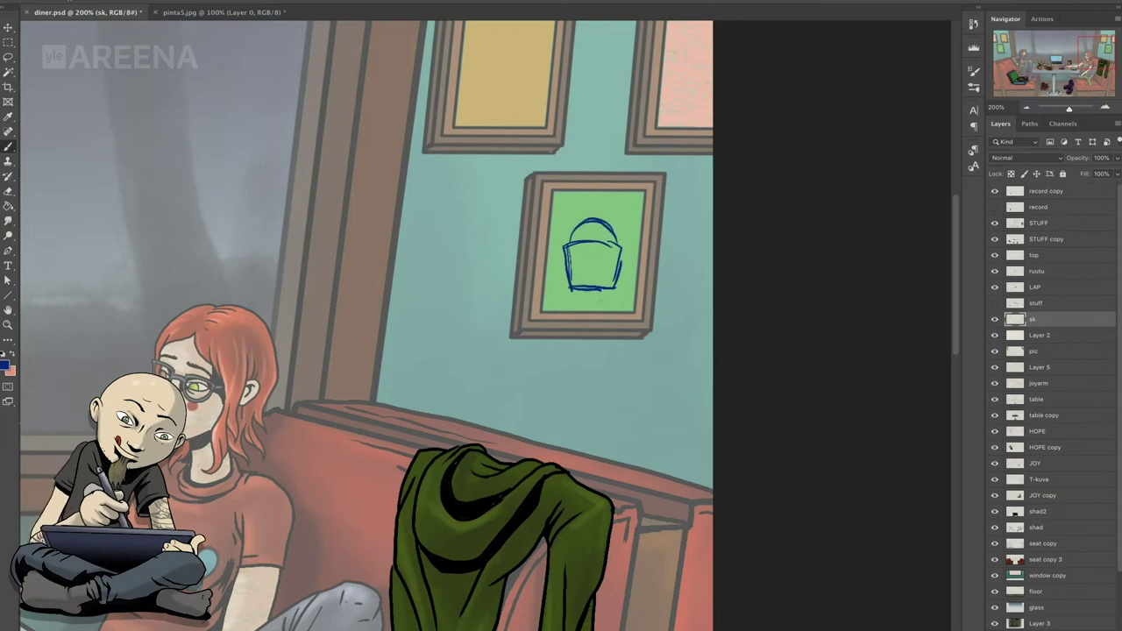
left_click_drag(607, 245, 605, 285)
mouse_move(570, 226)
left_mouse_down()
mouse_move(617, 219)
mouse_move(619, 231)
left_mouse_up()
key("e")
scroll(676, 255, "up", 1)
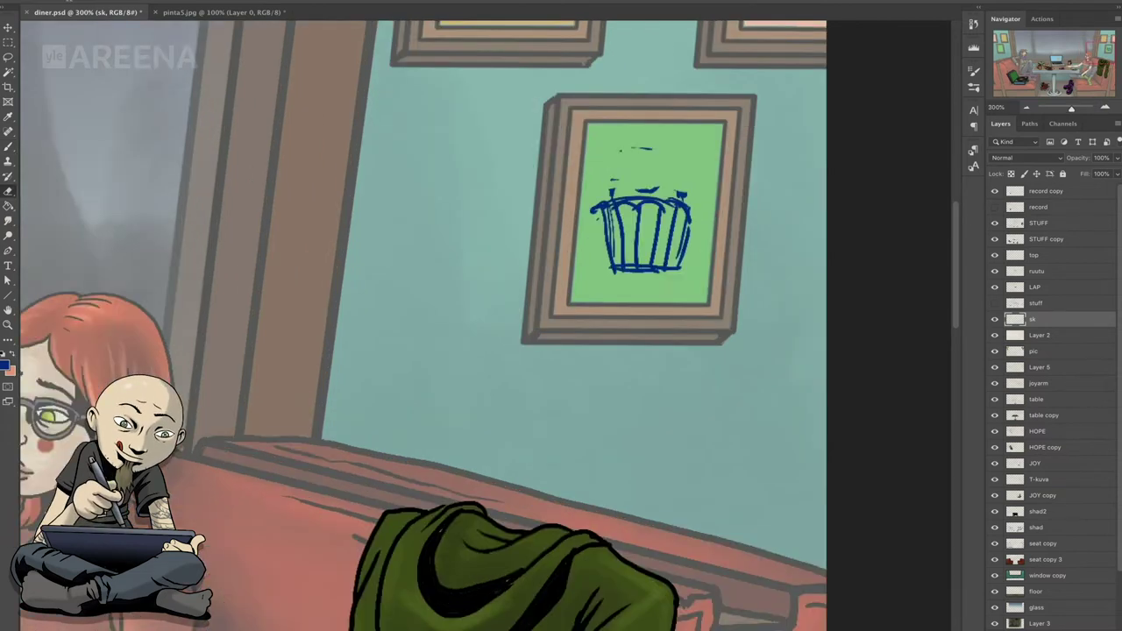
left_click_drag(540, 238, 592, 247)
key("b")
left_click_drag(496, 263, 517, 320)
mouse_move(602, 279)
left_mouse_down()
mouse_move(578, 318)
mouse_move(598, 289)
left_mouse_up()
left_click_drag(505, 251, 598, 256)
mouse_move(531, 235)
left_mouse_down()
mouse_move(565, 236)
mouse_move(535, 225)
left_mouse_up()
mouse_move(555, 215)
left_mouse_down()
mouse_move(570, 224)
mouse_move(538, 187)
mouse_move(589, 215)
left_mouse_up()
left_click_drag(531, 186, 592, 204)
- Sketch a layered cake slice with frosting and topping in the yellow frame
left_click_drag(410, 311, 421, 522)
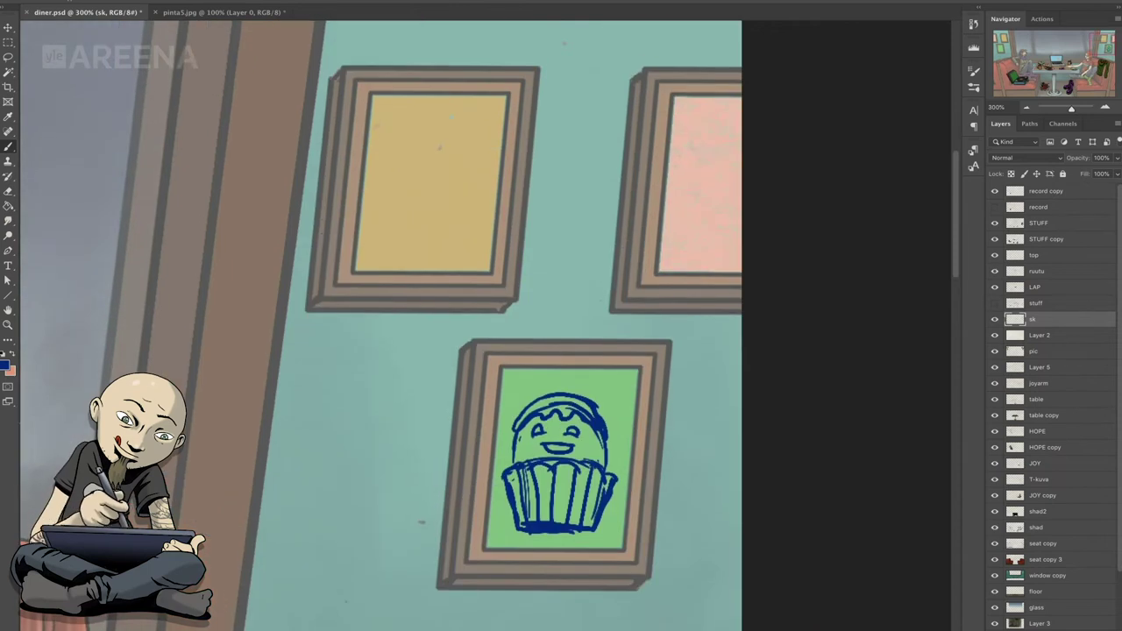
mouse_move(391, 167)
left_mouse_down()
mouse_move(477, 156)
mouse_move(471, 178)
left_mouse_up()
left_click_drag(382, 154, 431, 140)
left_click_drag(385, 202, 439, 235)
left_click_drag(469, 172, 462, 242)
left_click_drag(383, 175, 460, 243)
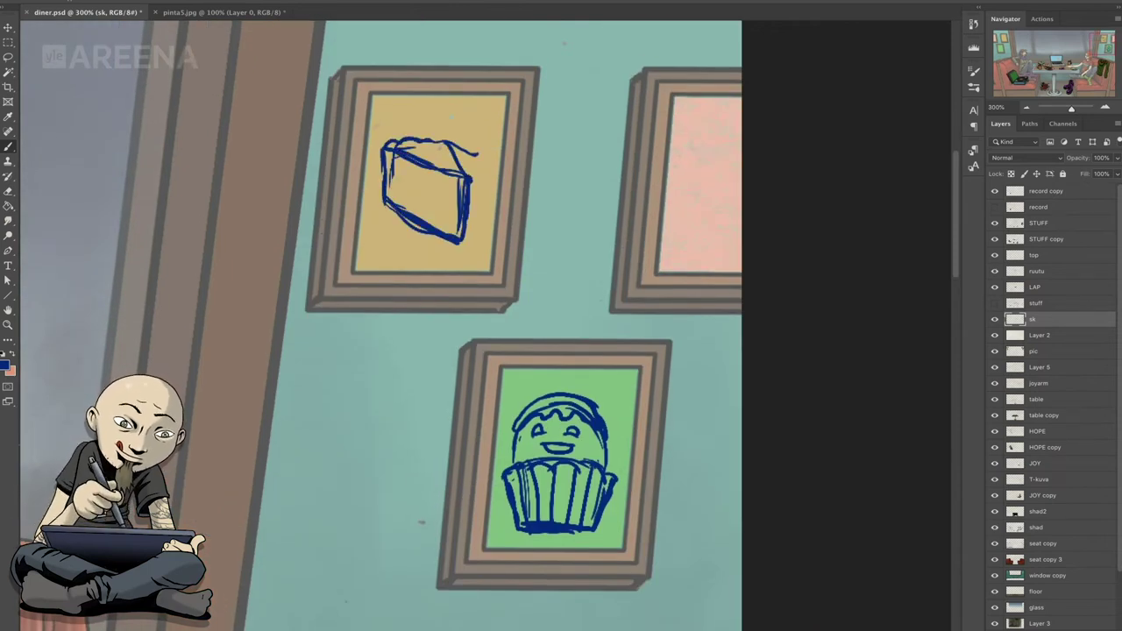
left_click_drag(385, 175, 463, 198)
left_click_drag(391, 191, 452, 219)
left_click_drag(452, 146, 481, 184)
left_click_drag(479, 184, 459, 247)
left_click_drag(382, 207, 412, 225)
left_click_drag(435, 236, 470, 251)
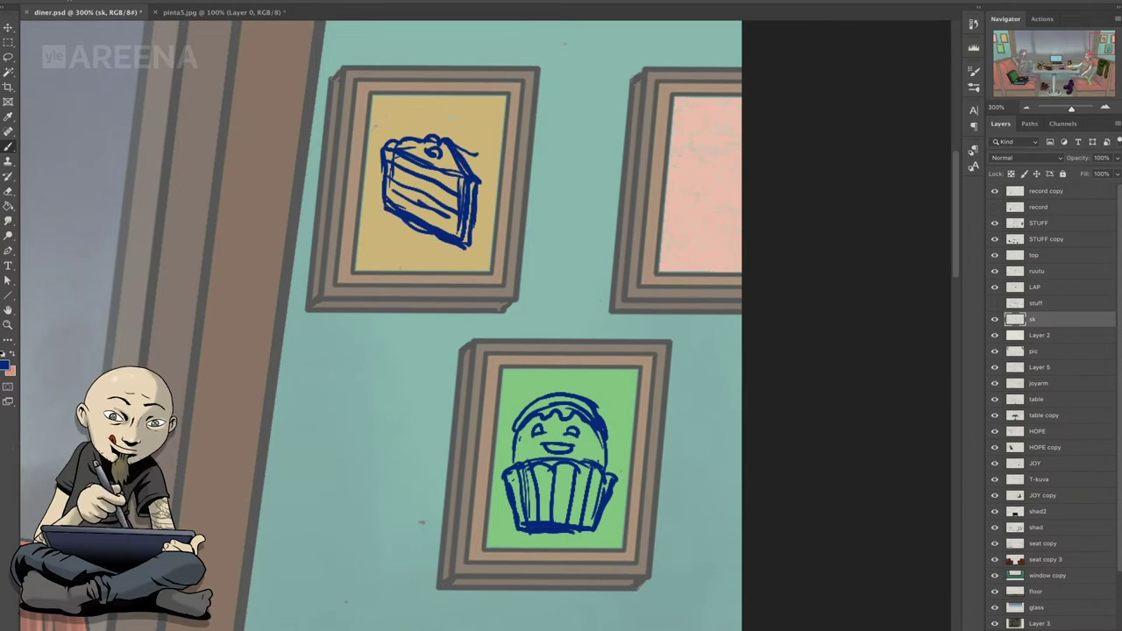
- Sketch a striped cupcake with a ringed, knob-topped dome in the tan frame
left_click_drag(613, 351, 280, 341)
left_click_drag(351, 351, 412, 351)
mouse_move(328, 152)
left_mouse_down()
mouse_move(340, 209)
mouse_move(417, 200)
left_mouse_up()
left_click_drag(335, 211, 416, 213)
left_click_drag(313, 153, 338, 214)
left_click_drag(340, 140, 407, 144)
left_click_drag(317, 145, 407, 136)
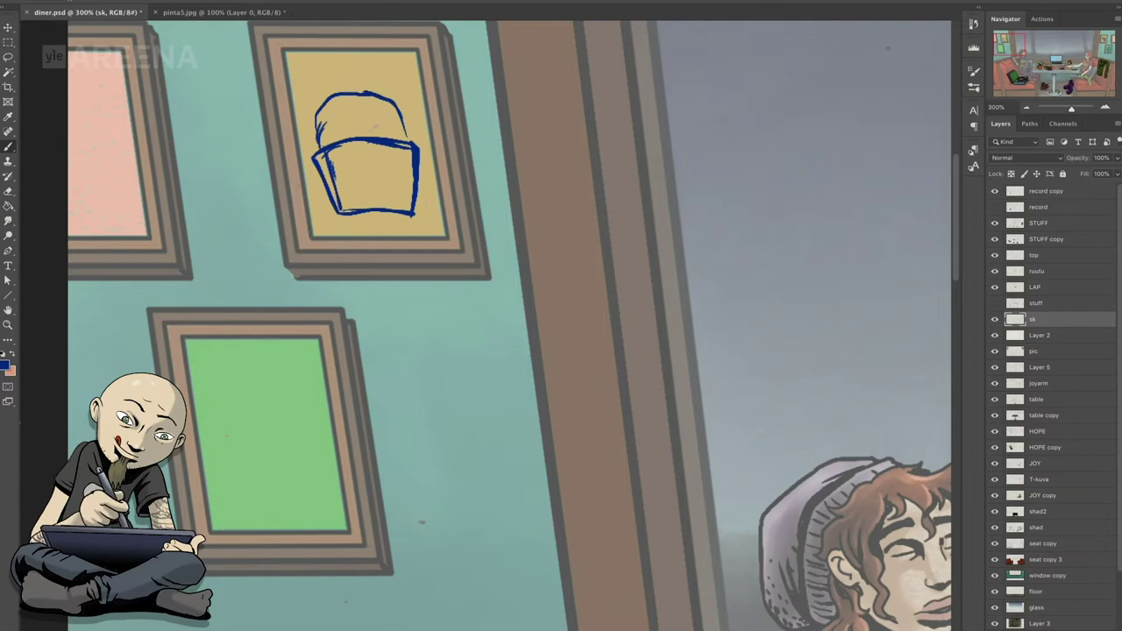
left_click_drag(326, 95, 382, 88)
left_click_drag(338, 81, 360, 79)
left_click_drag(336, 147, 351, 213)
left_click_drag(363, 142, 366, 210)
mouse_move(382, 144)
left_mouse_down()
mouse_move(385, 209)
mouse_move(405, 210)
left_mouse_up()
left_click_drag(424, 142, 417, 212)
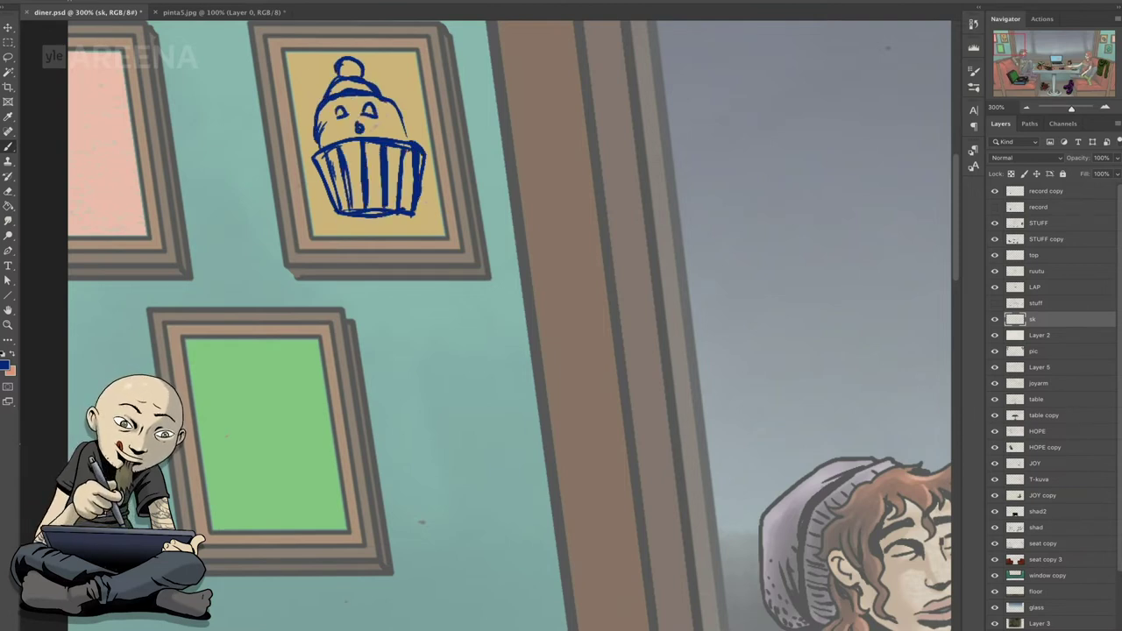
- Sketch a pie slice with filling dots in the left wall's green frame
left_click_drag(525, 368, 600, 250)
mouse_move(289, 255)
left_mouse_down()
mouse_move(372, 254)
mouse_move(342, 372)
left_mouse_up()
left_click_drag(375, 254, 343, 374)
mouse_move(286, 262)
left_mouse_down()
mouse_move(349, 400)
mouse_move(377, 254)
mouse_move(320, 263)
left_mouse_up()
left_click_drag(326, 277, 354, 273)
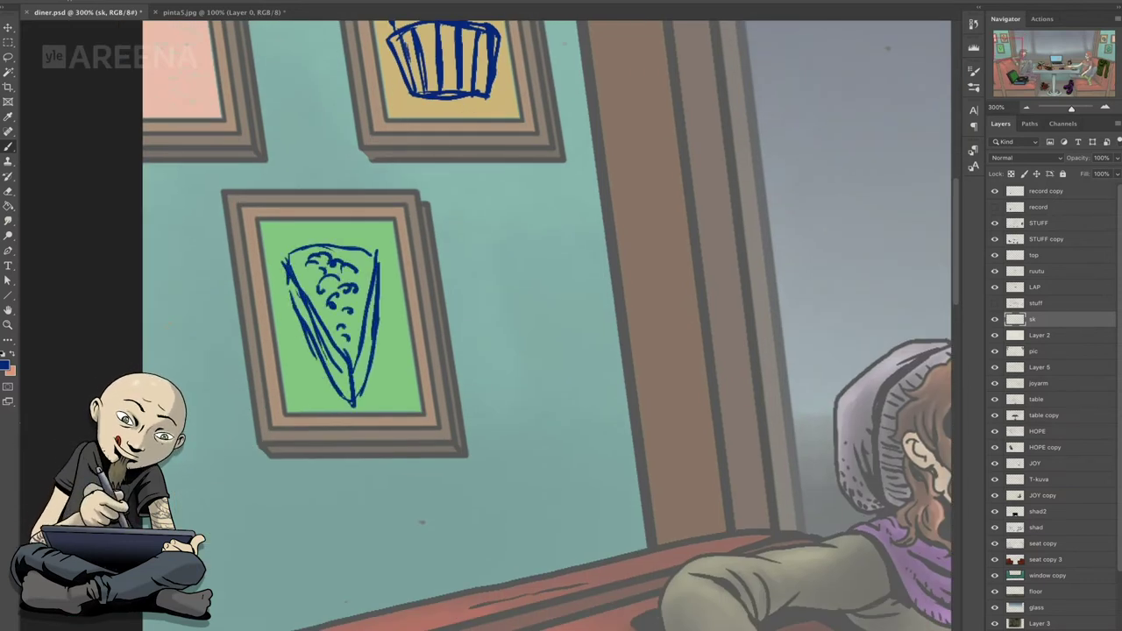
- Sketch a jar in the pink frame, then zoom out to view the whole illustration
left_click_drag(526, 263, 557, 412)
mouse_move(176, 114)
left_mouse_down()
mouse_move(219, 210)
mouse_move(175, 239)
mouse_move(215, 175)
left_mouse_up()
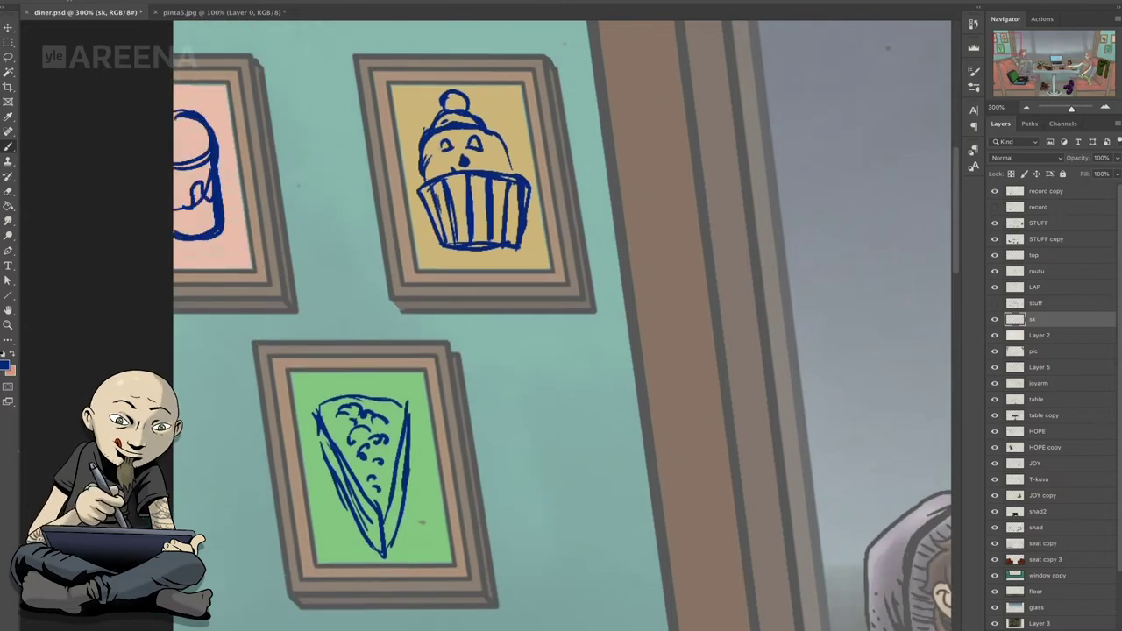
left_click_drag(214, 128, 222, 181)
left_click(1096, 54)
mouse_move(826, 141)
left_mouse_down()
mouse_move(829, 167)
mouse_move(873, 149)
left_mouse_up()
mouse_move(824, 151)
left_mouse_down()
mouse_move(876, 185)
mouse_move(866, 258)
left_mouse_up()
mouse_move(840, 131)
left_mouse_down()
mouse_move(824, 195)
mouse_move(864, 263)
left_mouse_up()
key("ctrl+0")
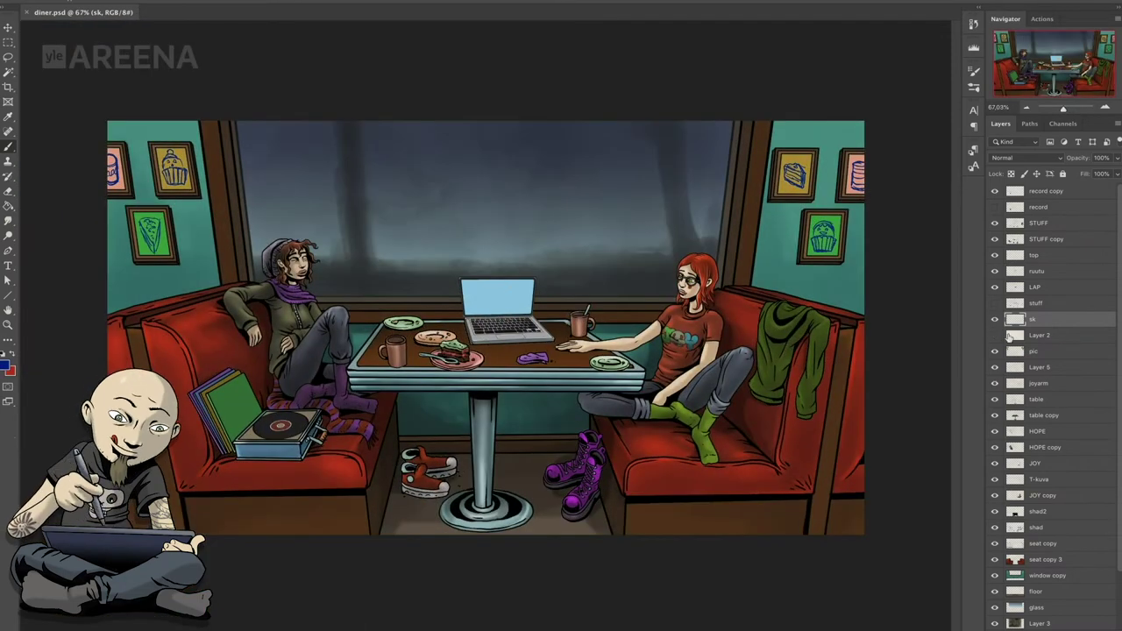
left_click(993, 334)
scroll(91, 196, "up", 3)
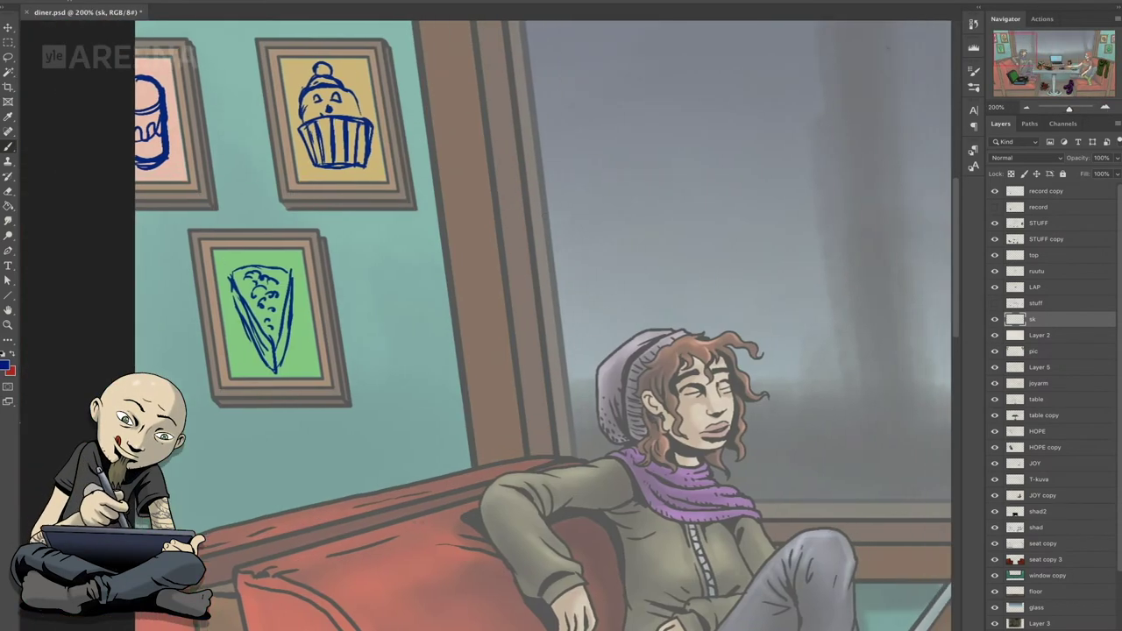
- Fade the sk layer to 20% opacity and add a new inking layer named 'cake'
key("2")
key("ctrl+shift+n")
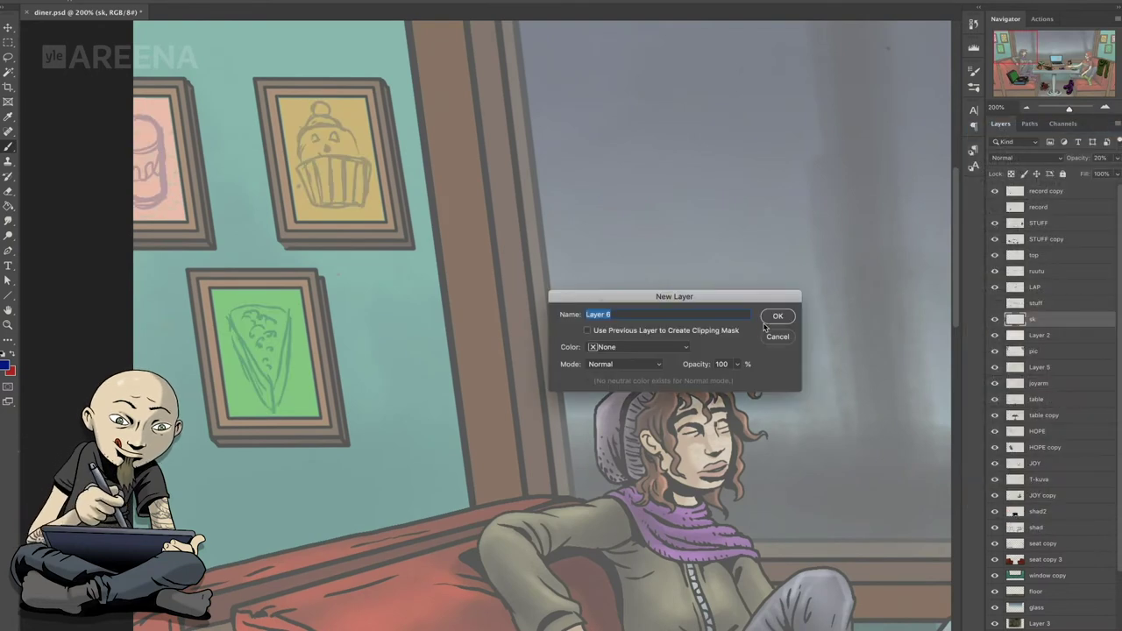
key("Return")
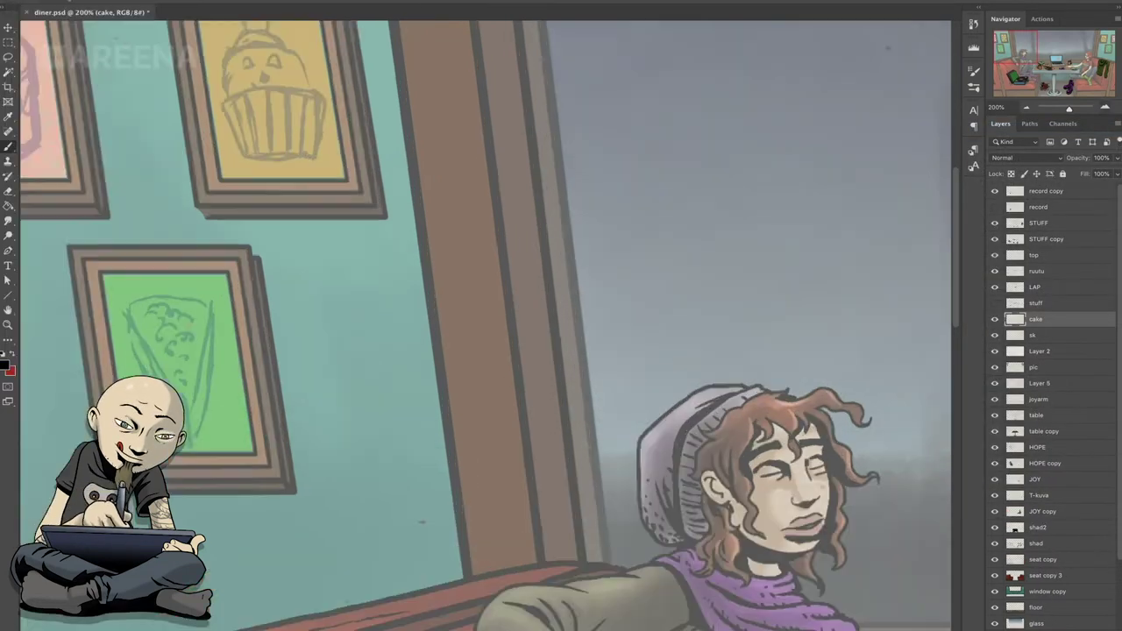
scroll(438, 263, "left", 3)
scroll(438, 175, "up", 2)
- Ink the cupcake's scalloped top, ridged liner and icing dome in black
mouse_move(402, 193)
left_mouse_down()
mouse_move(526, 168)
mouse_move(538, 267)
left_mouse_up()
left_click_drag(403, 191, 542, 264)
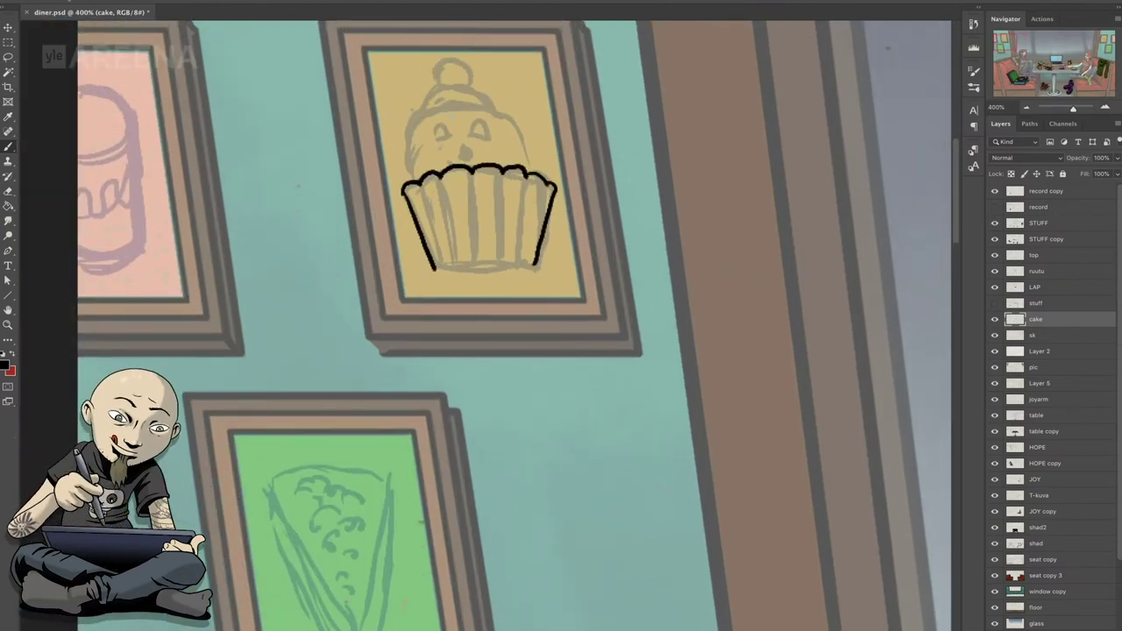
left_click_drag(421, 186, 445, 267)
mouse_move(447, 176)
left_mouse_down()
mouse_move(456, 263)
mouse_move(473, 263)
left_mouse_up()
mouse_move(500, 169)
left_mouse_down()
mouse_move(498, 259)
mouse_move(515, 265)
left_mouse_up()
left_click_drag(545, 184, 532, 250)
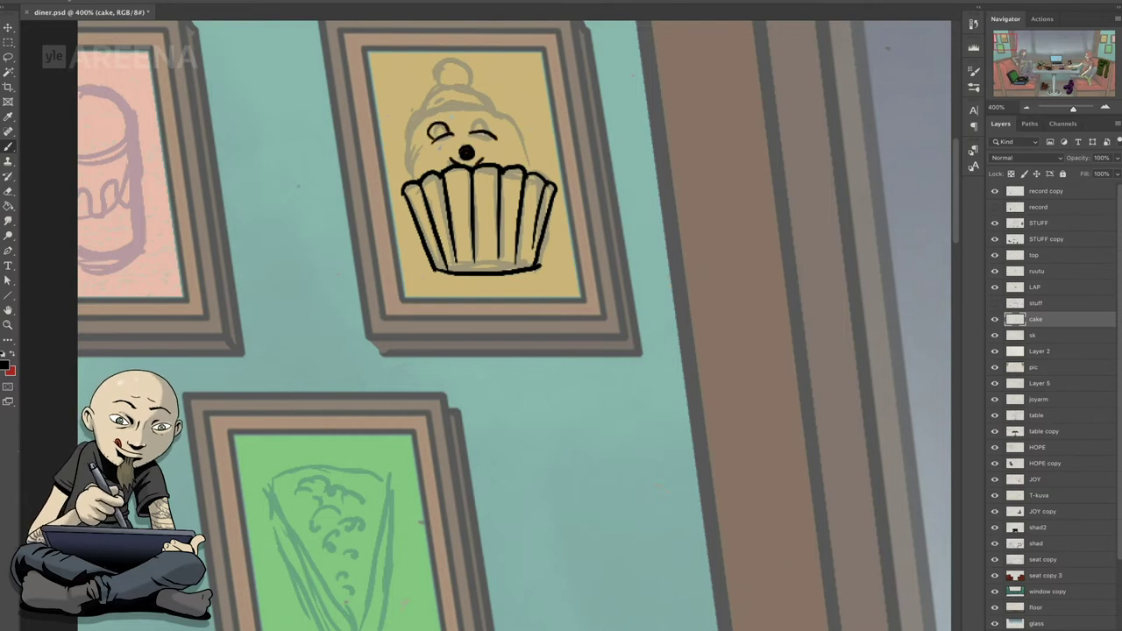
left_click_drag(457, 114, 510, 116)
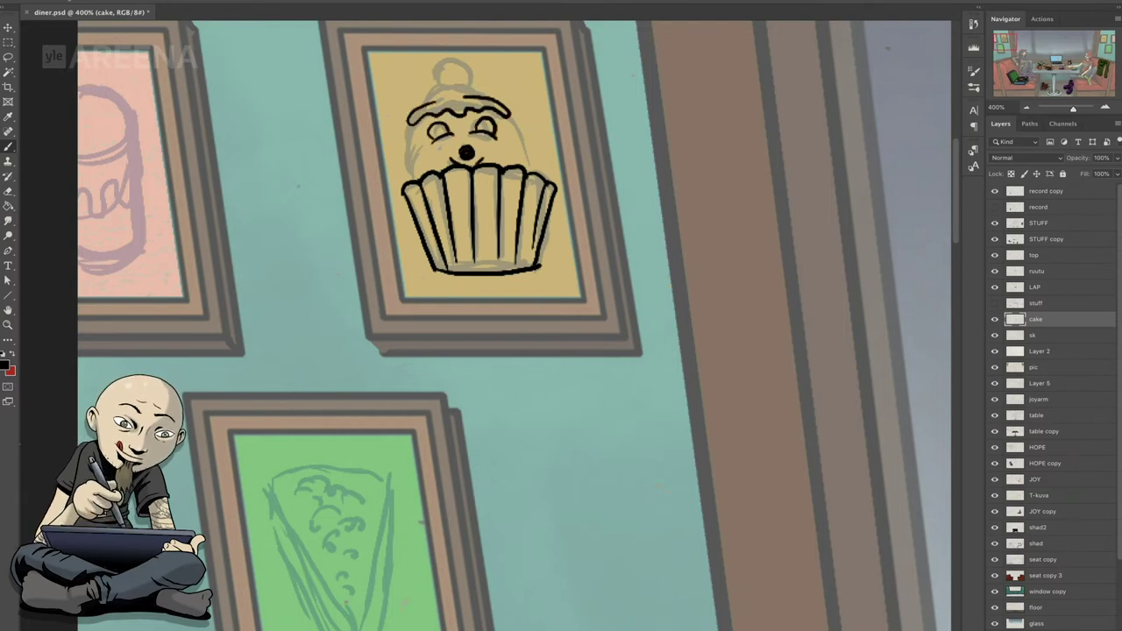
left_click_drag(411, 121, 402, 180)
left_click_drag(511, 114, 539, 172)
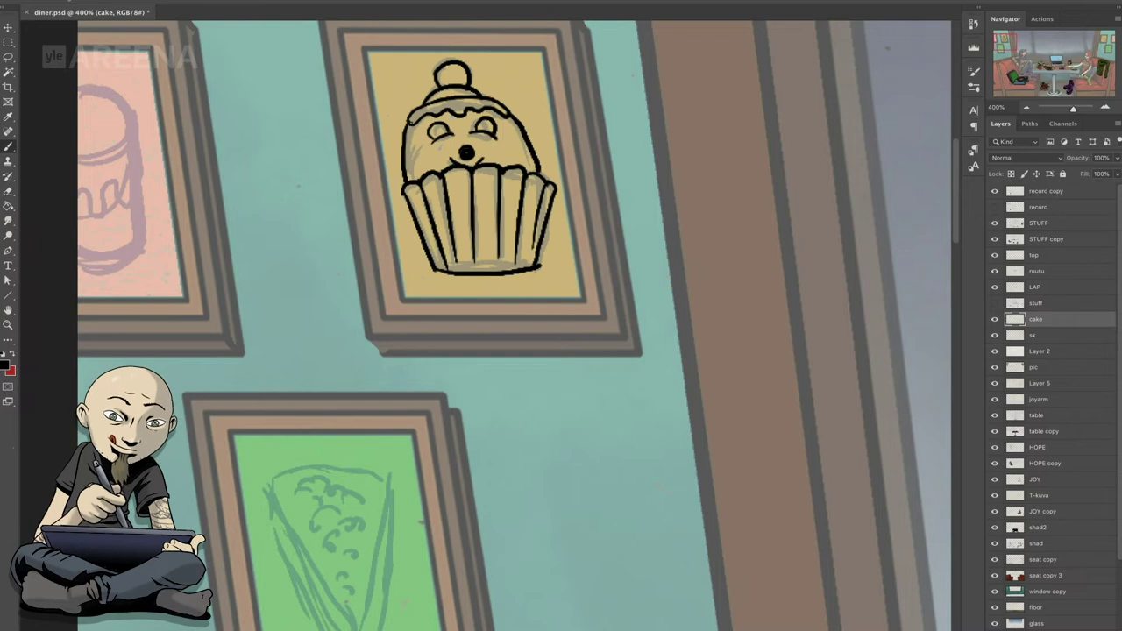
- Ink the pie slice's wavy crust and thickened side outlines
left_click_drag(485, 368, 565, 162)
left_click_drag(353, 270, 465, 265)
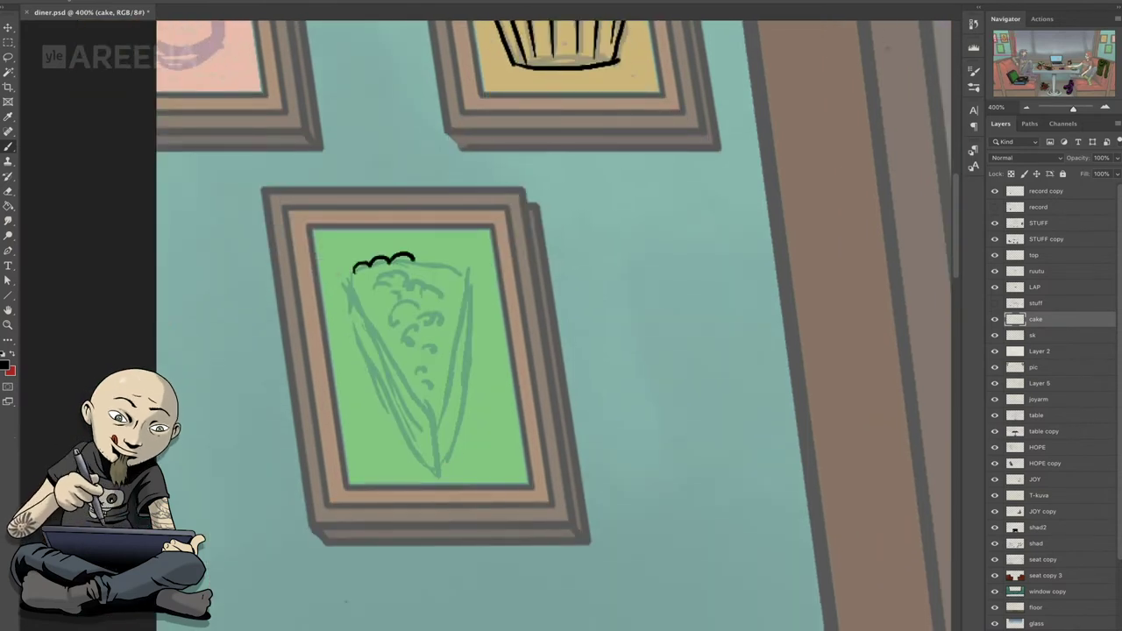
left_click_drag(343, 272, 432, 423)
left_click_drag(467, 265, 433, 422)
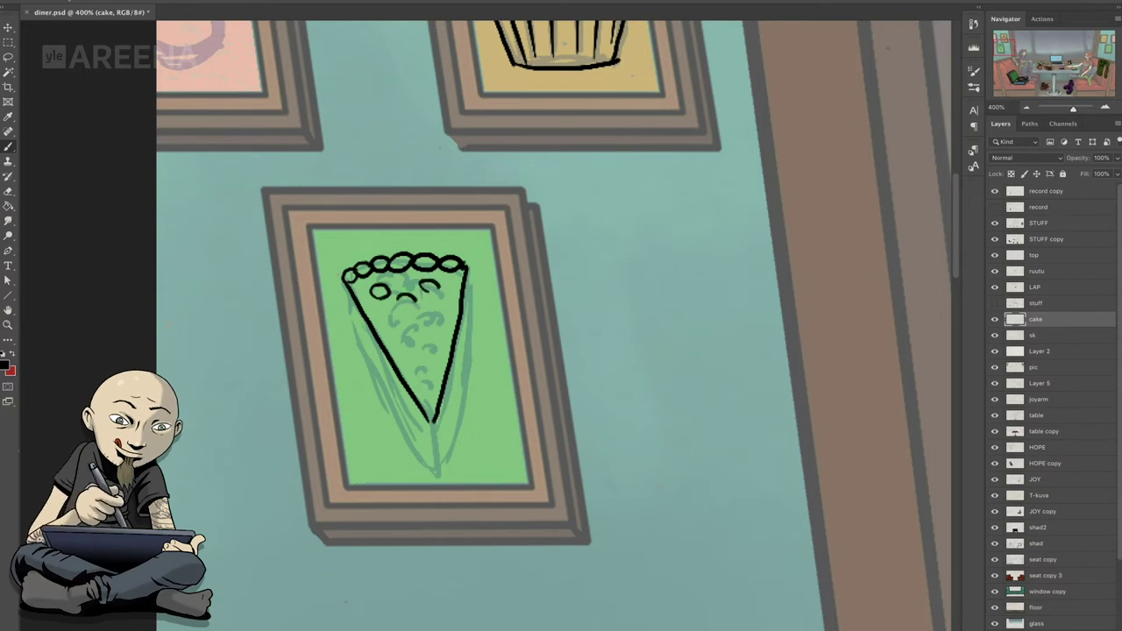
left_click_drag(349, 290, 435, 473)
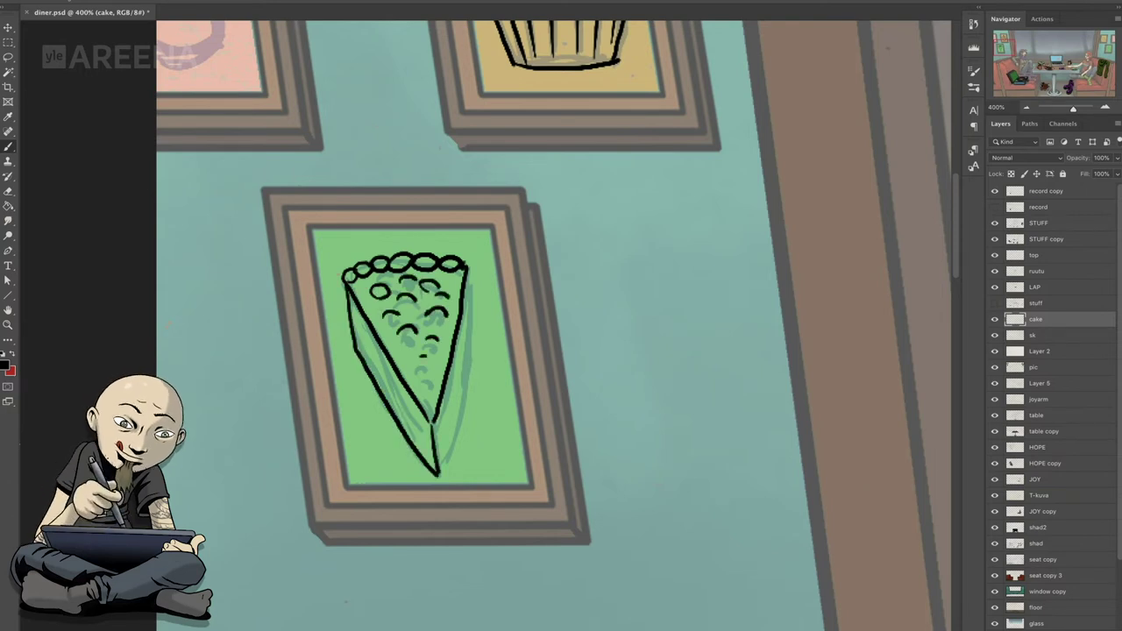
left_click_drag(471, 268, 439, 471)
left_click_drag(453, 393, 437, 440)
- Ink the pink jar's outline, drips and curved base
left_click_drag(420, 263, 582, 465)
mouse_move(319, 91)
left_mouse_down()
mouse_move(361, 81)
mouse_move(380, 190)
left_mouse_up()
left_click_drag(366, 156, 340, 203)
left_click_drag(319, 149, 354, 140)
mouse_move(379, 191)
left_mouse_down()
mouse_move(379, 235)
mouse_move(319, 261)
left_mouse_up()
left_click_drag(321, 240, 355, 236)
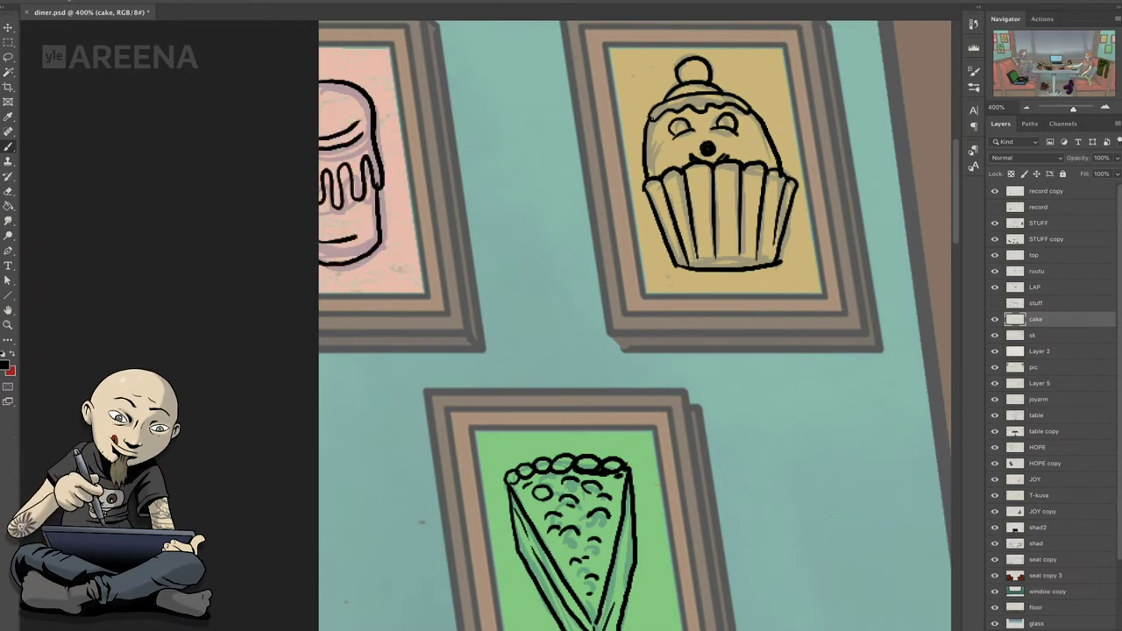
- Ink the cake slice with a stemmed cherry, frosting drip, outline and layer lines
mouse_move(421, 263)
left_mouse_down()
mouse_move(877, 289)
mouse_move(876, 325)
left_mouse_up()
mouse_move(525, 147)
left_mouse_down()
mouse_move(515, 156)
mouse_move(552, 133)
mouse_move(596, 128)
left_mouse_up()
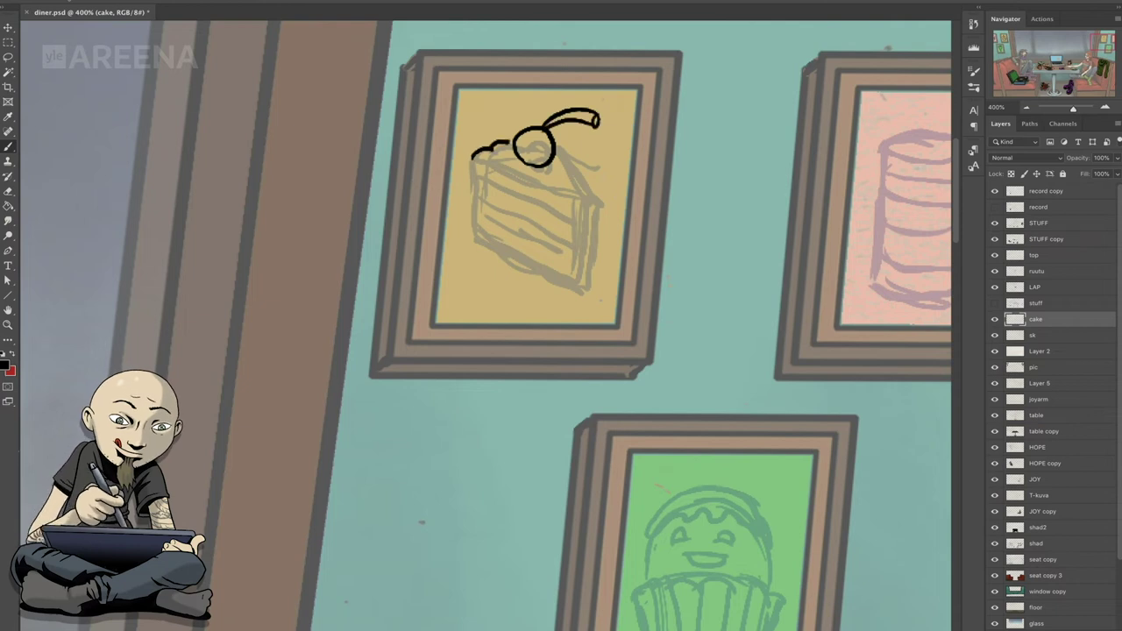
left_click_drag(505, 172, 532, 186)
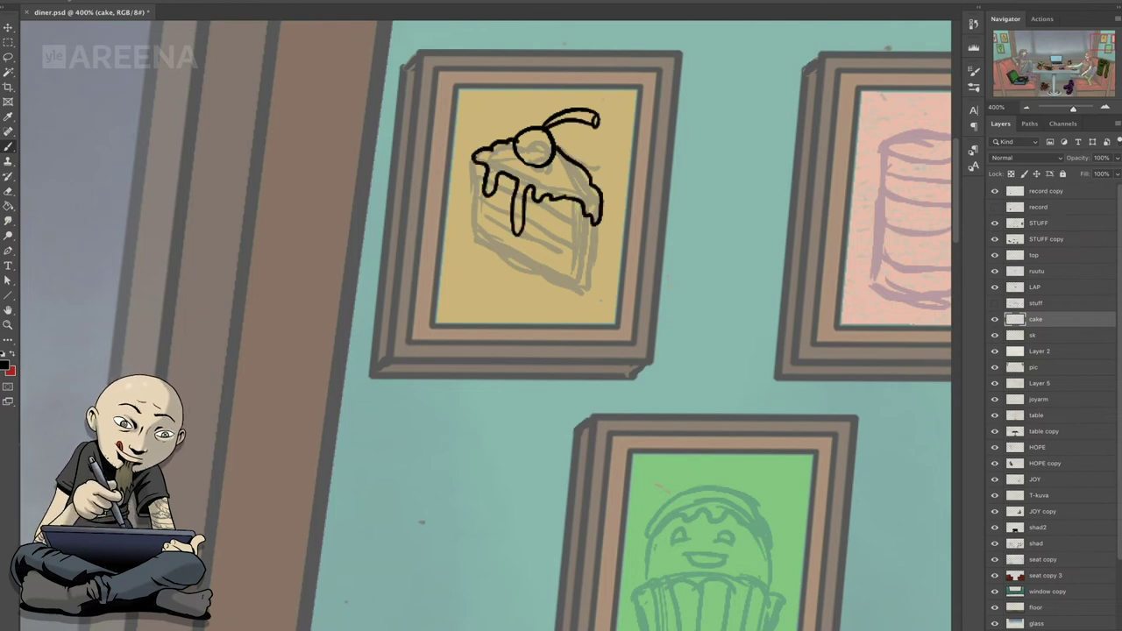
left_click_drag(484, 242, 596, 226)
mouse_move(481, 167)
left_mouse_down()
mouse_move(475, 236)
mouse_move(501, 244)
left_mouse_up()
left_click_drag(479, 212, 501, 224)
left_click_drag(497, 242, 548, 268)
left_click_drag(532, 230, 566, 238)
left_click_drag(540, 209, 580, 223)
left_click_drag(561, 237, 589, 249)
left_click_drag(498, 175, 517, 184)
left_click_drag(475, 164, 485, 177)
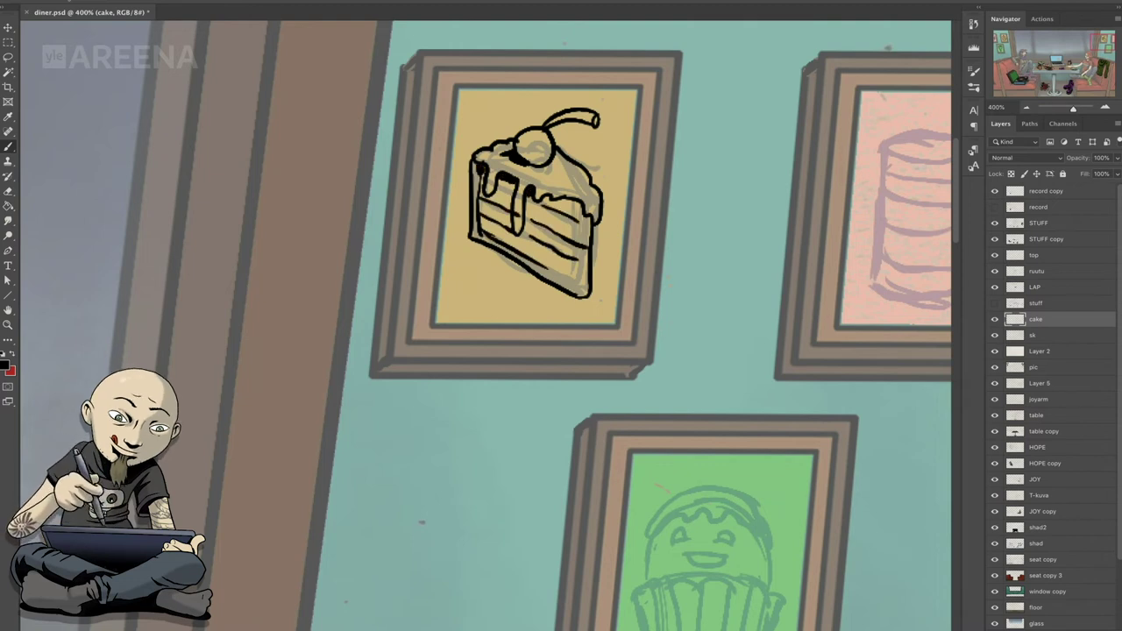
- Ink the pancake stack's top ellipse and layer lines
left_click_drag(614, 263, 433, 228)
mouse_move(707, 99)
left_mouse_down()
mouse_move(702, 114)
mouse_move(769, 171)
left_mouse_up()
mouse_move(698, 175)
left_mouse_down()
mouse_move(752, 198)
mouse_move(701, 216)
left_mouse_up()
mouse_move(698, 212)
left_mouse_down()
mouse_move(770, 224)
mouse_move(716, 261)
left_mouse_up()
- Ink the green-framed cupcake's wavy frosting, pleated cup and eye
left_click_drag(420, 438, 420, 210)
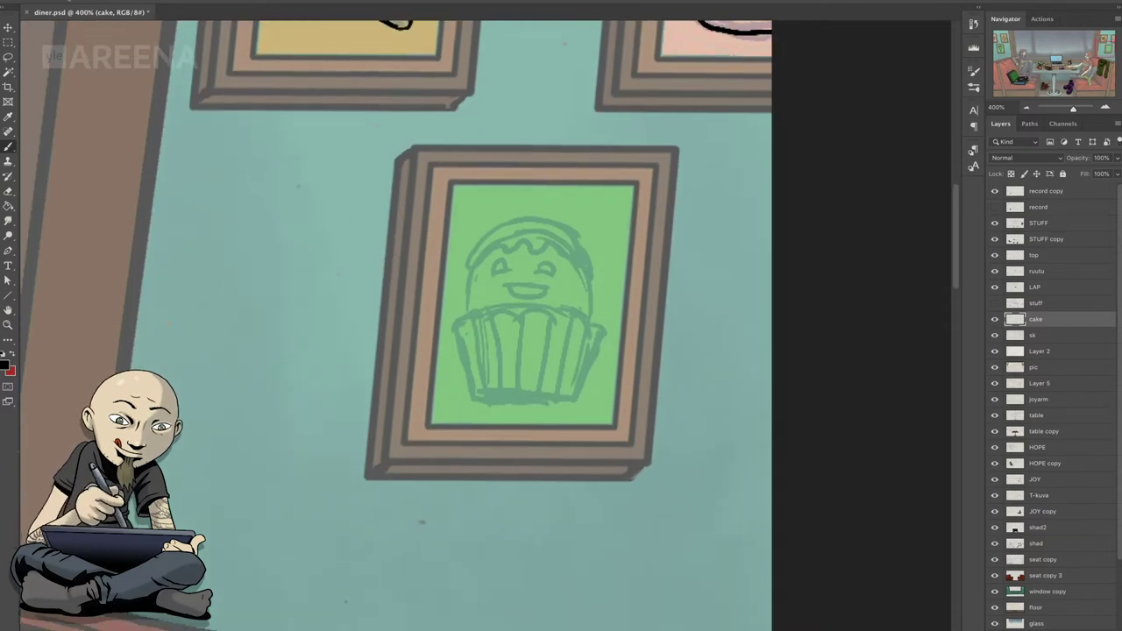
left_click_drag(517, 242, 589, 269)
left_click_drag(473, 247, 576, 239)
mouse_move(469, 267)
left_mouse_down()
mouse_move(468, 307)
mouse_move(533, 307)
mouse_move(603, 332)
mouse_move(582, 398)
left_mouse_up()
left_click_drag(452, 327, 558, 401)
mouse_move(498, 316)
left_mouse_down()
mouse_move(493, 382)
mouse_move(517, 390)
left_mouse_up()
mouse_move(543, 312)
left_mouse_down()
mouse_move(541, 391)
mouse_move(561, 381)
left_mouse_up()
left_click_drag(570, 224, 580, 237)
left_click_drag(492, 273, 513, 268)
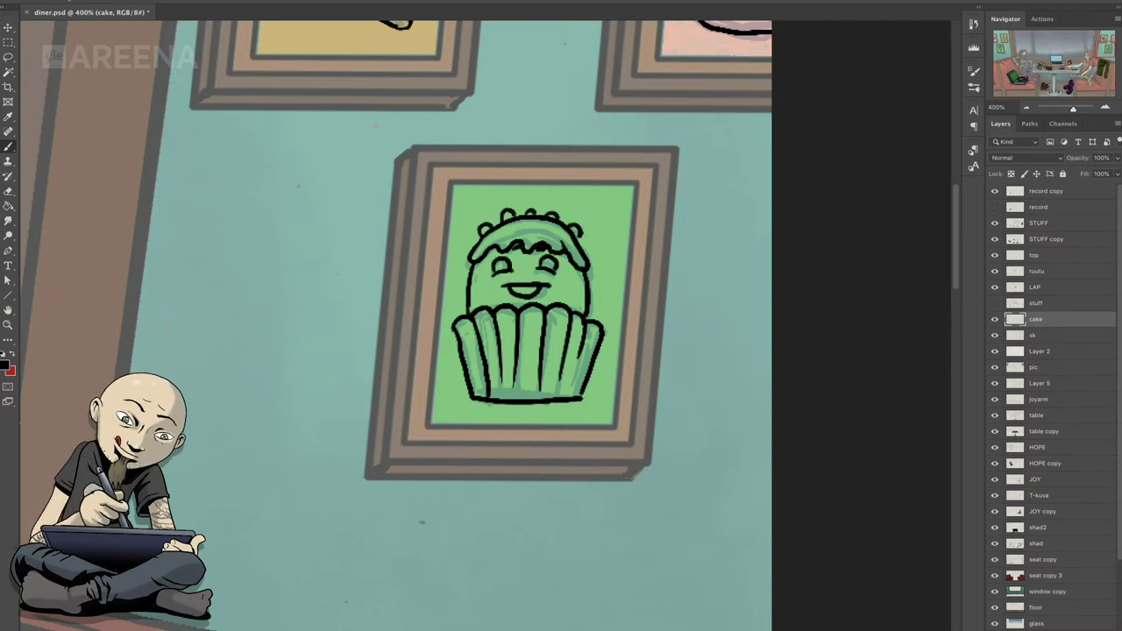
- Hide the sketch layer and duplicate the cake ink layer
left_click(994, 334)
right_click(1043, 319)
left_click(999, 158)
key("Return")
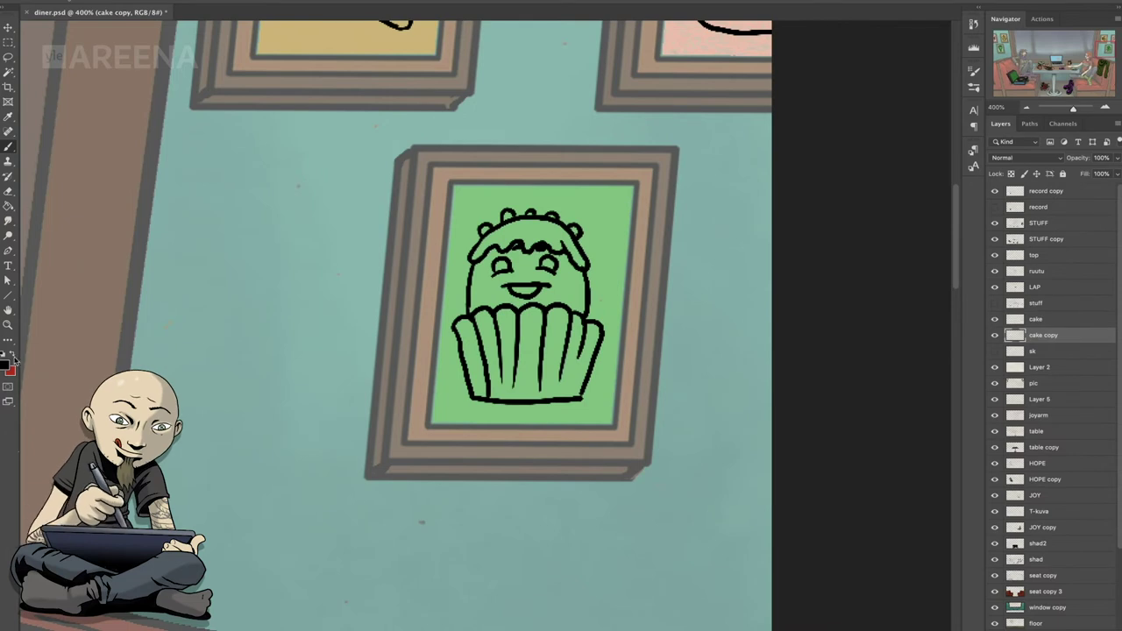
- Fill the cupcake wrapper light beige and its frosting pink
left_click(9, 364)
left_click_drag(389, 471, 285, 462)
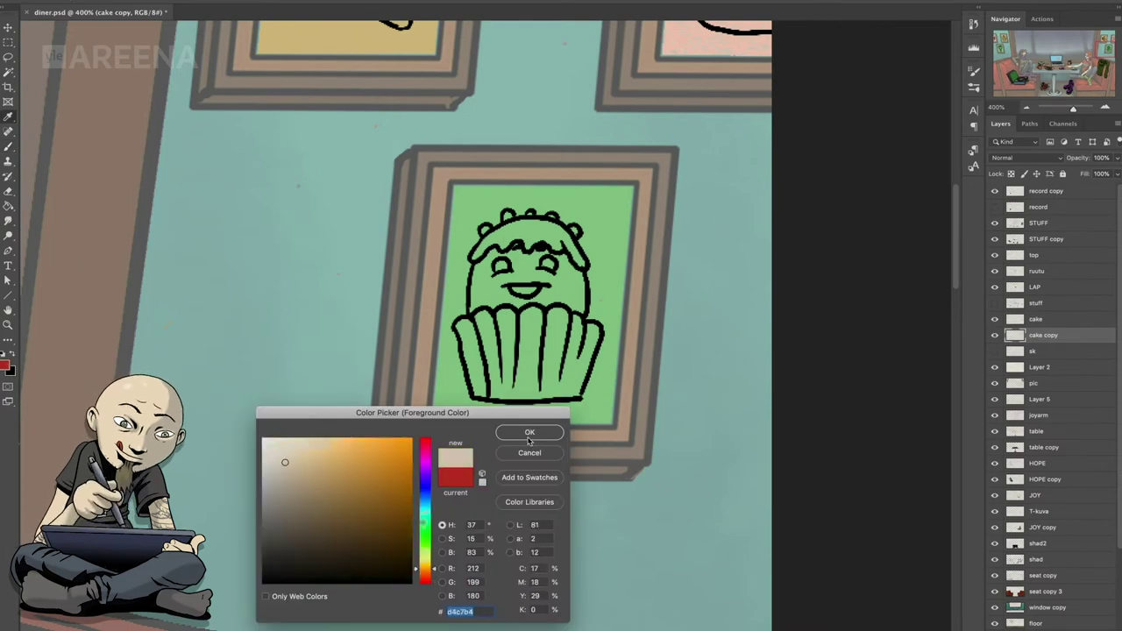
left_click(528, 433)
left_click(535, 359)
left_click(472, 359)
left_click(9, 365)
left_click_drag(436, 574, 436, 578)
left_click(301, 447)
left_click(529, 432)
left_click(526, 241)
- Fill the cupcake body dark brown and its eyes and mouth blue
left_click(9, 364)
left_click(325, 527)
left_click(528, 432)
left_click(565, 280)
left_click(9, 365)
left_click(424, 496)
left_click(342, 500)
key("Return")
left_click(501, 264)
left_click(548, 263)
left_click(526, 292)
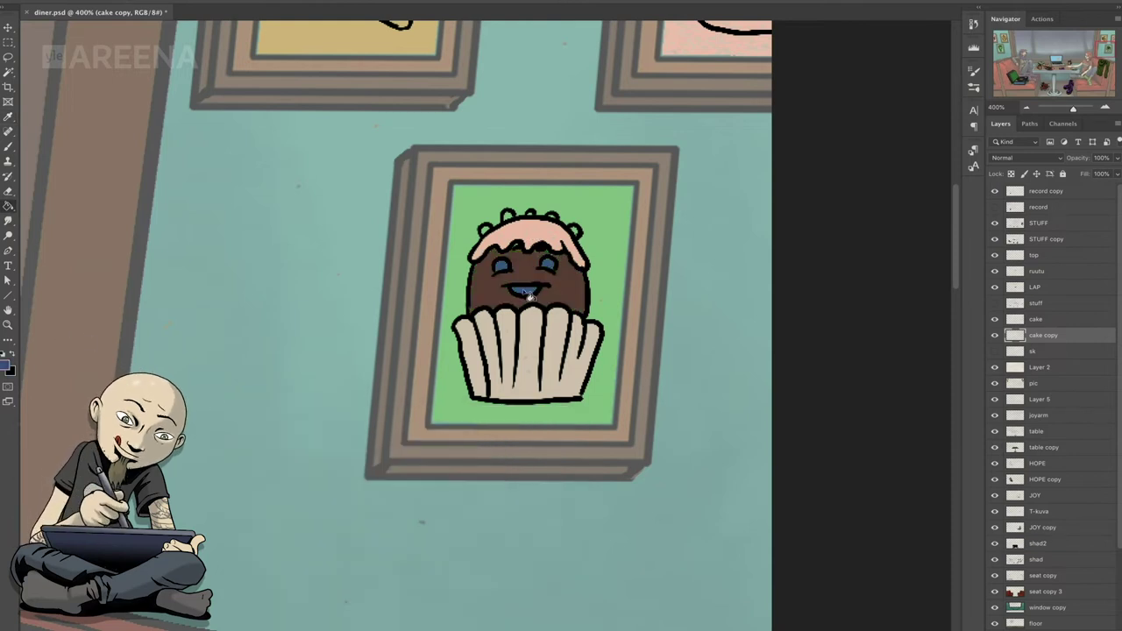
- Recolour the cupcake wrapper and frosting light blue
key("b")
left_click(9, 203)
left_click(6, 364)
left_click(289, 463)
left_click(531, 431)
left_click(526, 351)
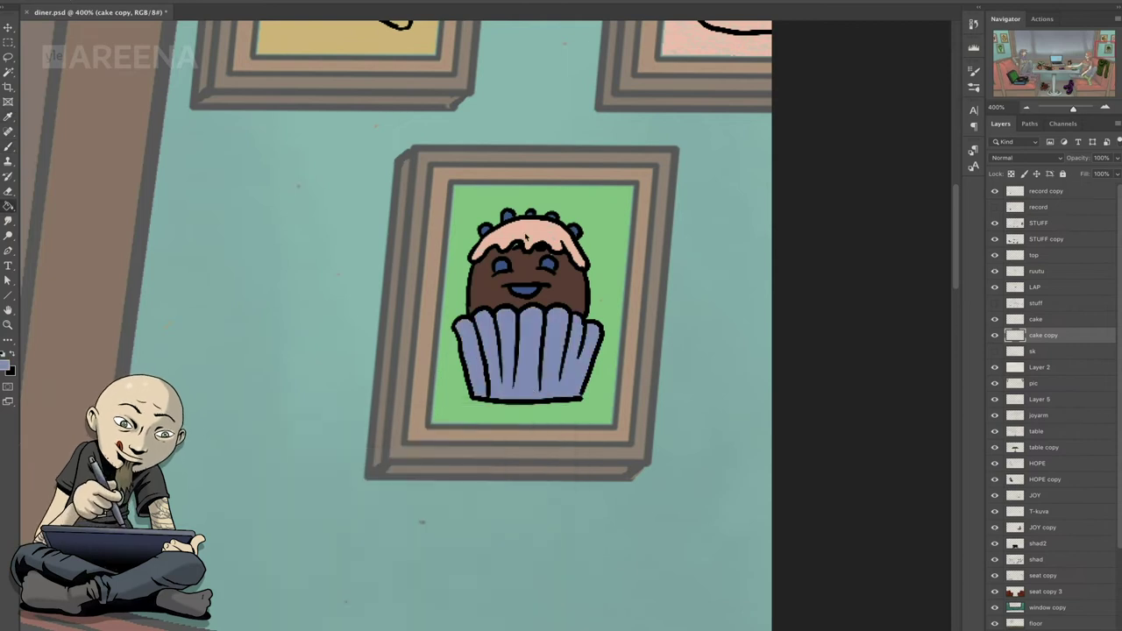
left_click(526, 238)
scroll(526, 238, "up", 5)
- Fill the cherry dark red
left_click(5, 365)
left_click(424, 442)
left_click(390, 499)
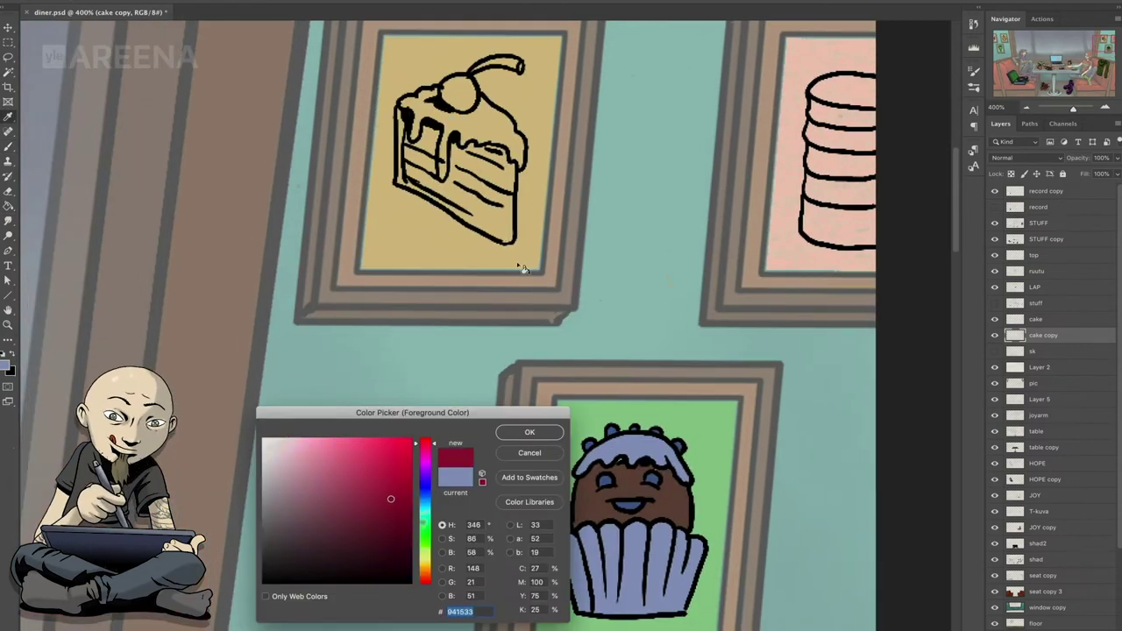
key("Return")
left_click(457, 93)
- Fill the cake slice body brown and paint red stripes across its layers
key("b")
key("g")
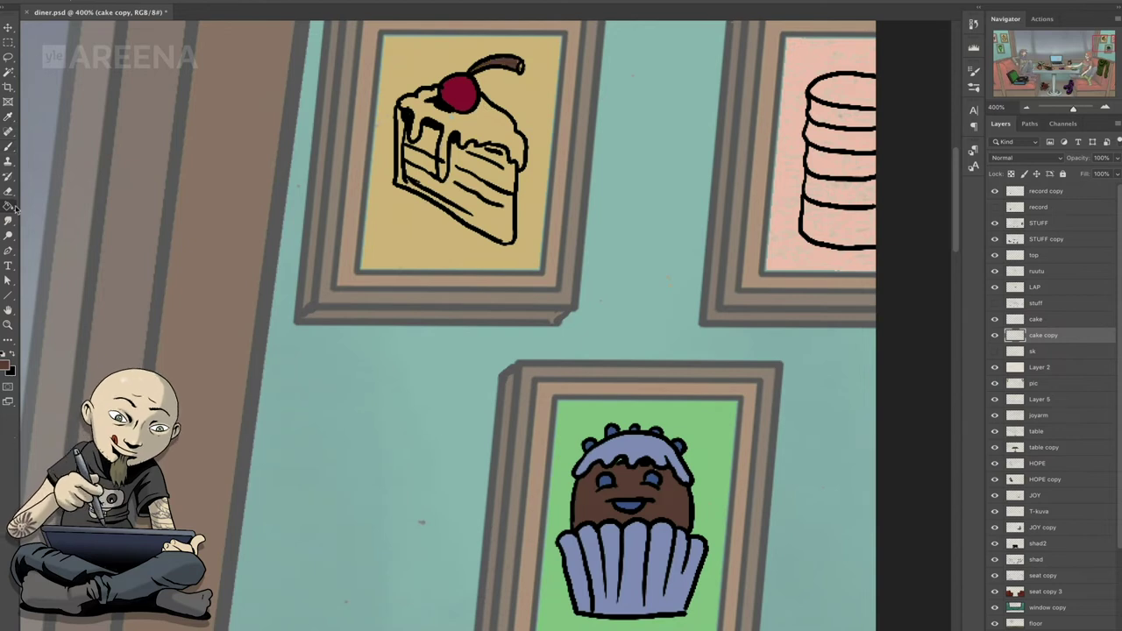
left_click(474, 201)
left_click(419, 162)
left_click(426, 140)
key("b")
left_click_drag(491, 158, 451, 180)
left_click_drag(412, 144, 510, 228)
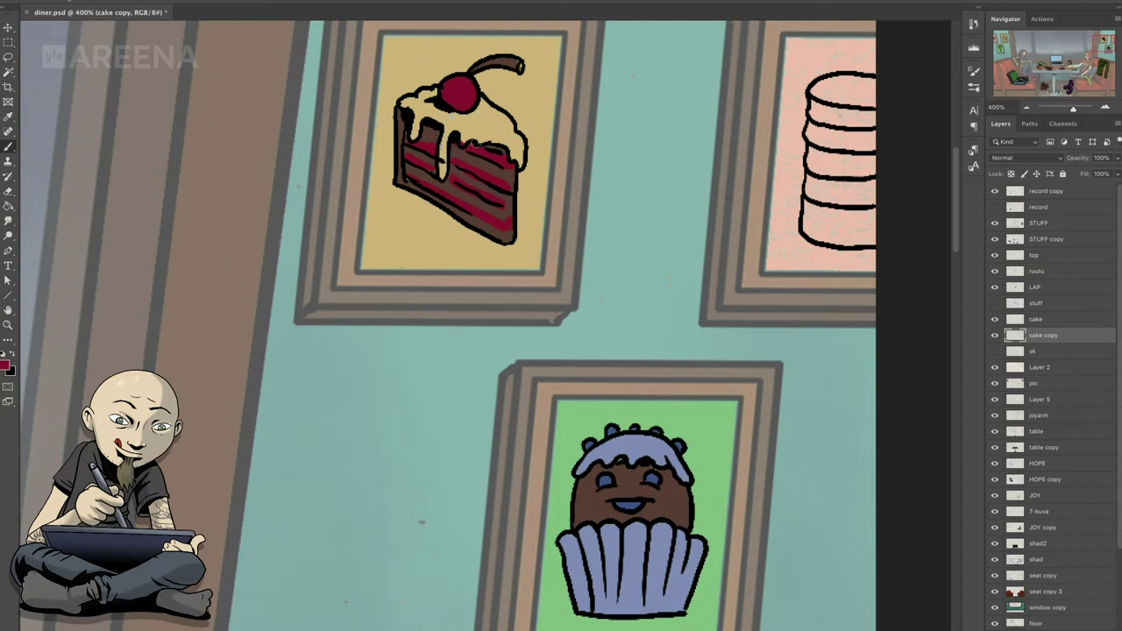
- Fill the cake slice's frosting cream
left_click(7, 369)
left_click(283, 449)
key("Return")
key("g")
left_click(405, 168)
key("b")
left_click(7, 370)
key("Return")
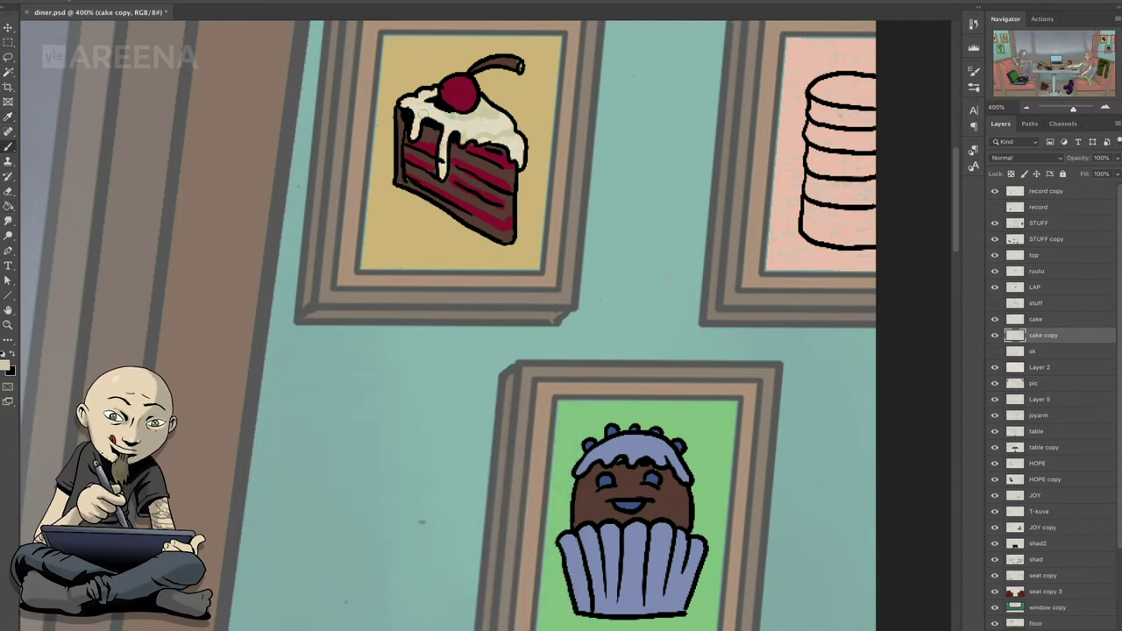
- Shade the cupcake wrapper with dark blue strokes
left_click(7, 369)
left_click(308, 498)
key("Return")
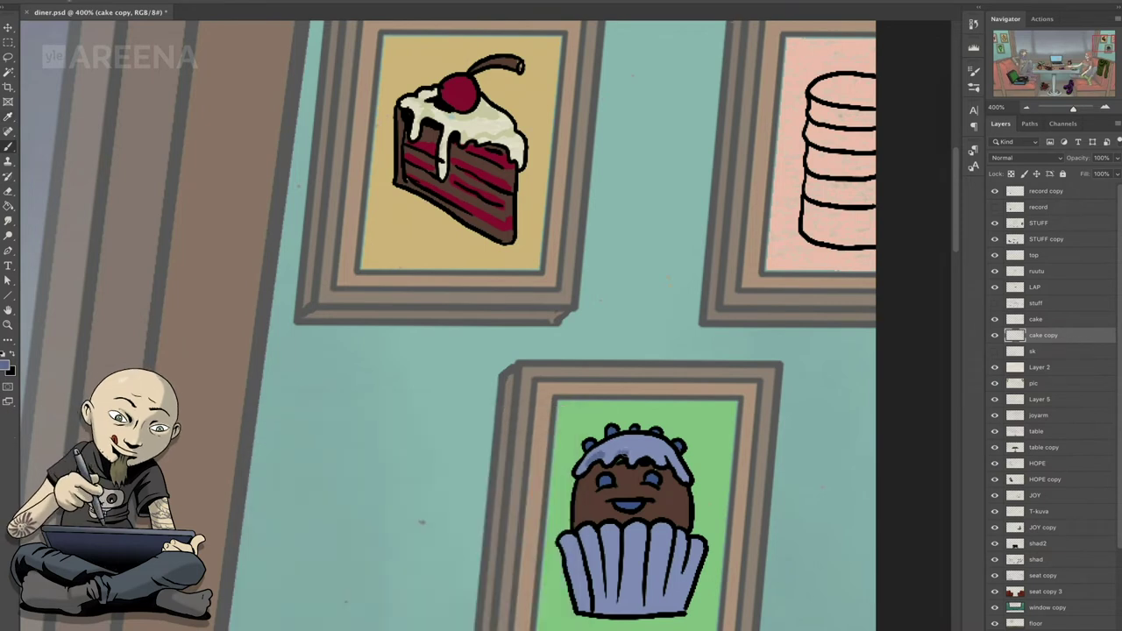
left_click_drag(616, 533, 642, 608)
left_click_drag(658, 533, 681, 610)
- Choose a darker brown and bring the pancake stack into view
left_click(7, 370)
left_click(315, 491)
key("Return")
left_click(7, 370)
left_click(331, 532)
key("Return")
left_click_drag(526, 350, 437, 361)
- Fill the top pancake orange and the second pancake green
left_click(7, 370)
left_click(386, 469)
key("Return")
key("g")
left_click(750, 104)
left_click(7, 370)
left_click(344, 485)
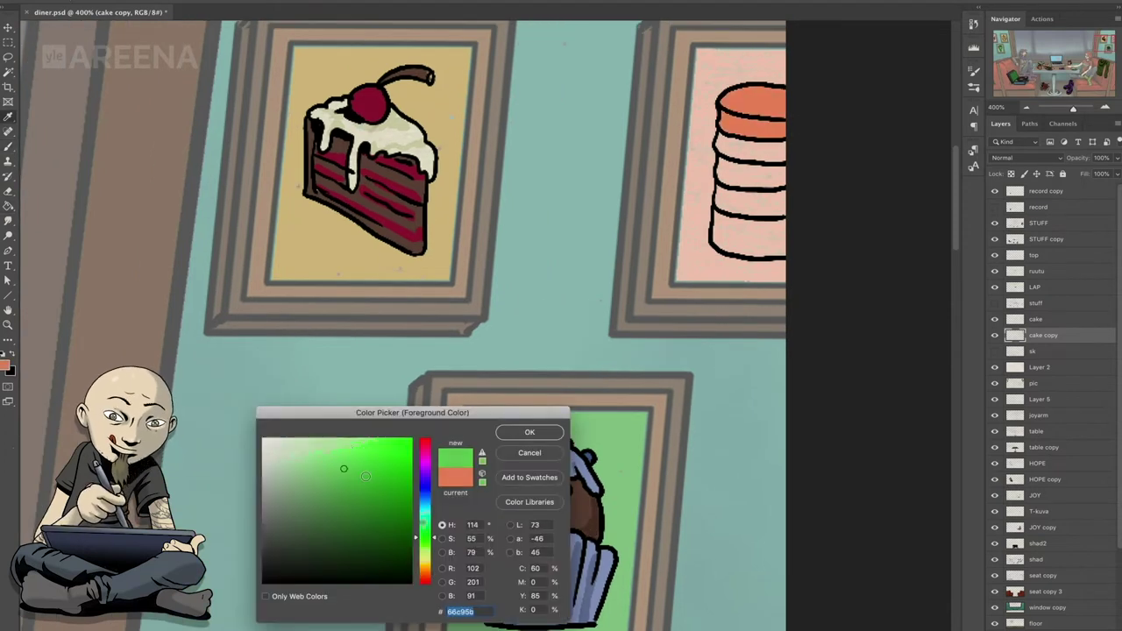
key("Return")
left_click(750, 149)
- Fill the remaining pancakes teal, purple and magenta
left_click(7, 370)
left_click(386, 474)
key("Return")
left_click(749, 175)
left_click(7, 370)
key("Return")
left_click(749, 202)
left_click(7, 370)
left_click(427, 447)
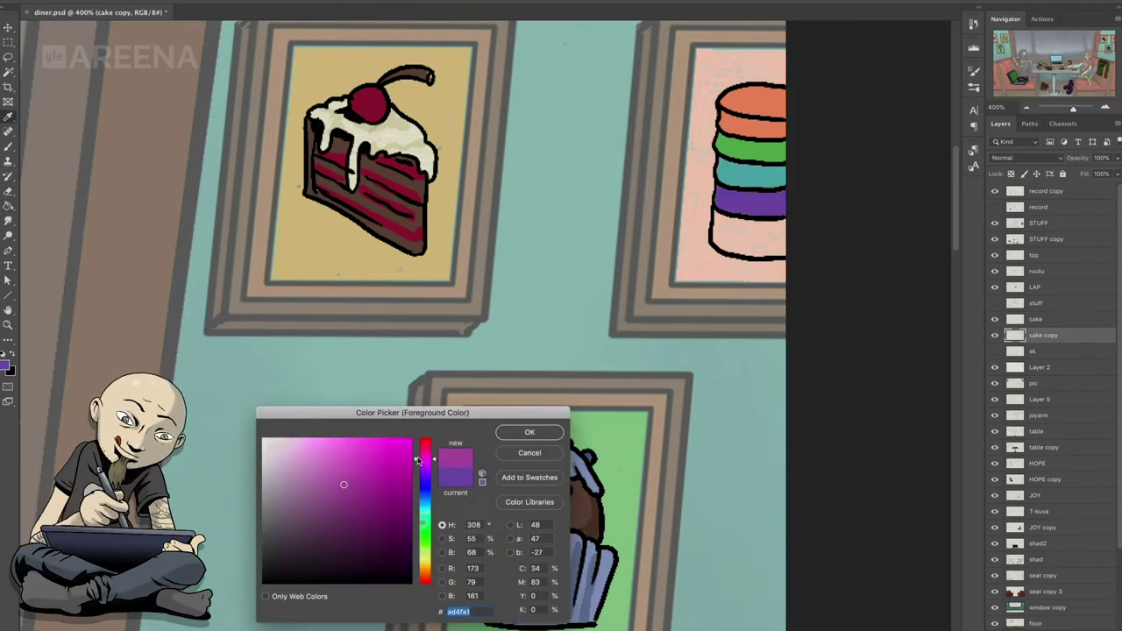
key("Return")
left_click(749, 232)
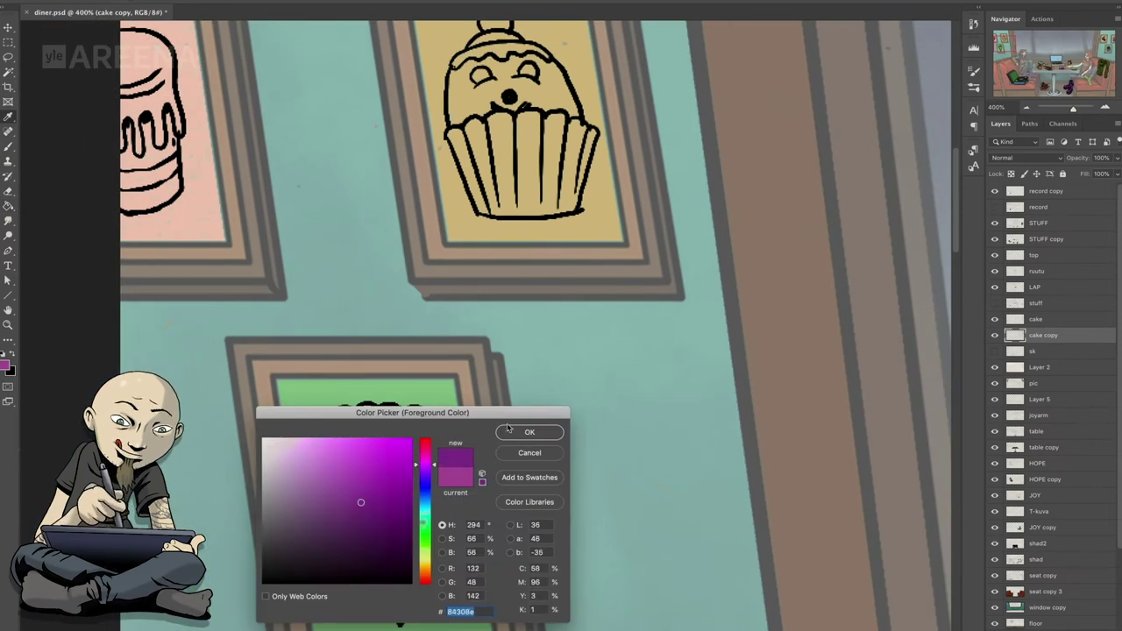
- Fill the jar cake's top and drips purple and its lower band lavender
left_click(529, 431)
left_click(154, 105)
left_click(7, 370)
left_click(529, 453)
left_click(7, 370)
left_click(283, 468)
key("Return")
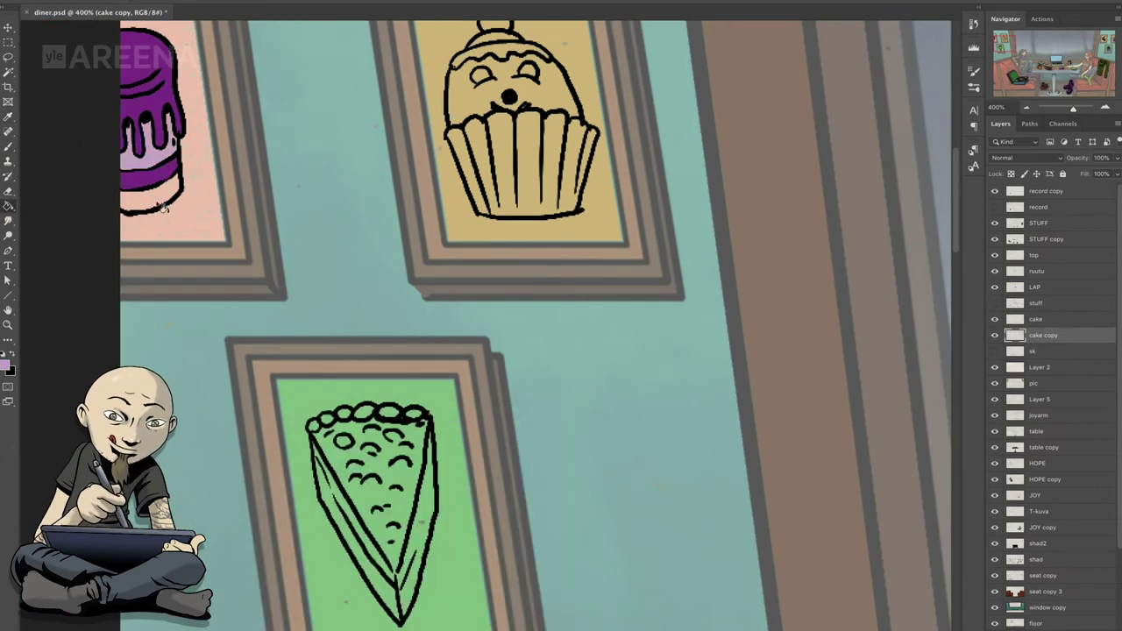
left_click(153, 200)
- Fill the cupcake wrapper cream and its cherry and cheeks red
left_click(7, 369)
left_click(529, 431)
left_click(517, 166)
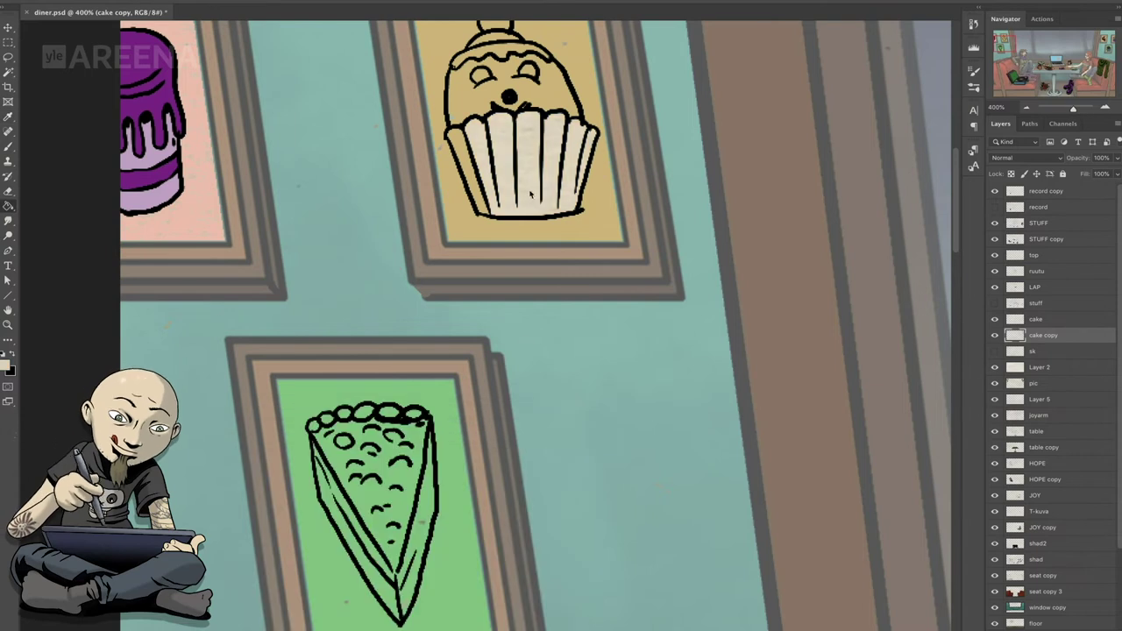
scroll(517, 166, "up", 2)
left_click(7, 370)
left_click(425, 452)
left_click_drag(425, 452, 425, 577)
left_click(389, 488)
left_click(530, 431)
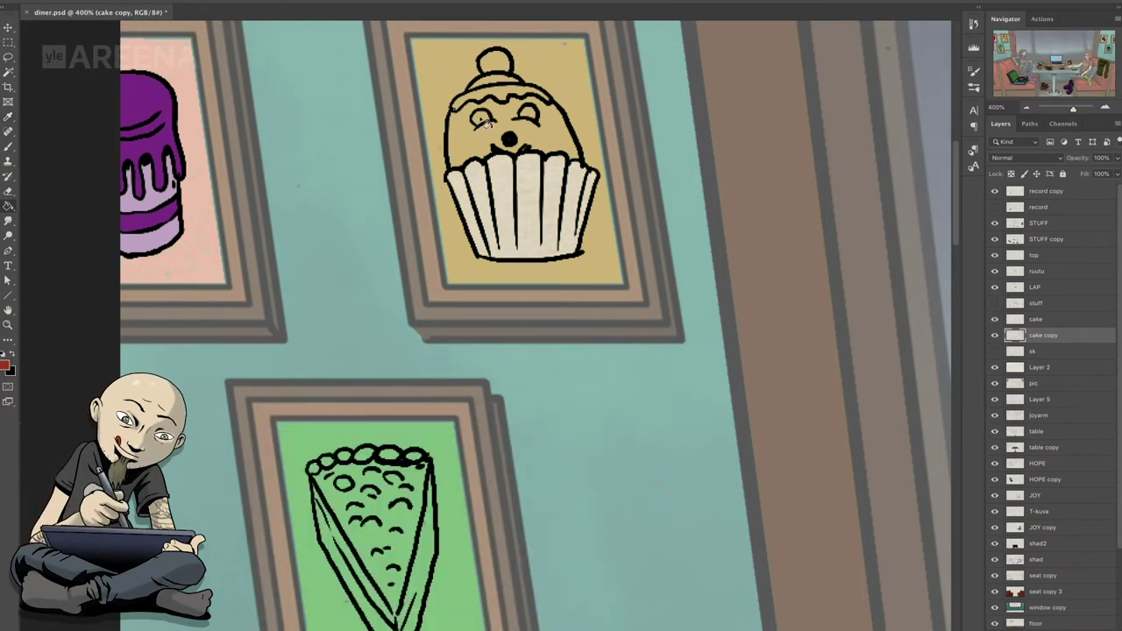
left_click(482, 118)
left_click(495, 62)
- Fill the cupcake top tan brown, then pick a light green
left_click(7, 370)
left_click_drag(412, 530, 419, 576)
left_click(419, 569)
left_click(530, 432)
left_click(513, 122)
left_click(7, 369)
left_click(317, 471)
left_click(529, 431)
scroll(498, 110, "down", 3)
- Fill the pie slice and its five crust bubbles dark red
left_click(7, 370)
left_click(375, 488)
left_click(529, 431)
left_click(414, 484)
left_click(339, 329)
left_click(369, 317)
left_click(369, 346)
left_click(386, 312)
left_click(421, 314)
scroll(488, 53, "up", 2)
- Paint brown over the pie filling and along the cake slice's red edge
left_click(7, 370)
left_click(529, 431)
key("b")
left_click_drag(350, 394, 390, 491)
left_click_drag(430, 412, 408, 504)
mouse_move(342, 379)
left_mouse_down()
mouse_move(434, 412)
mouse_move(439, 386)
left_mouse_up()
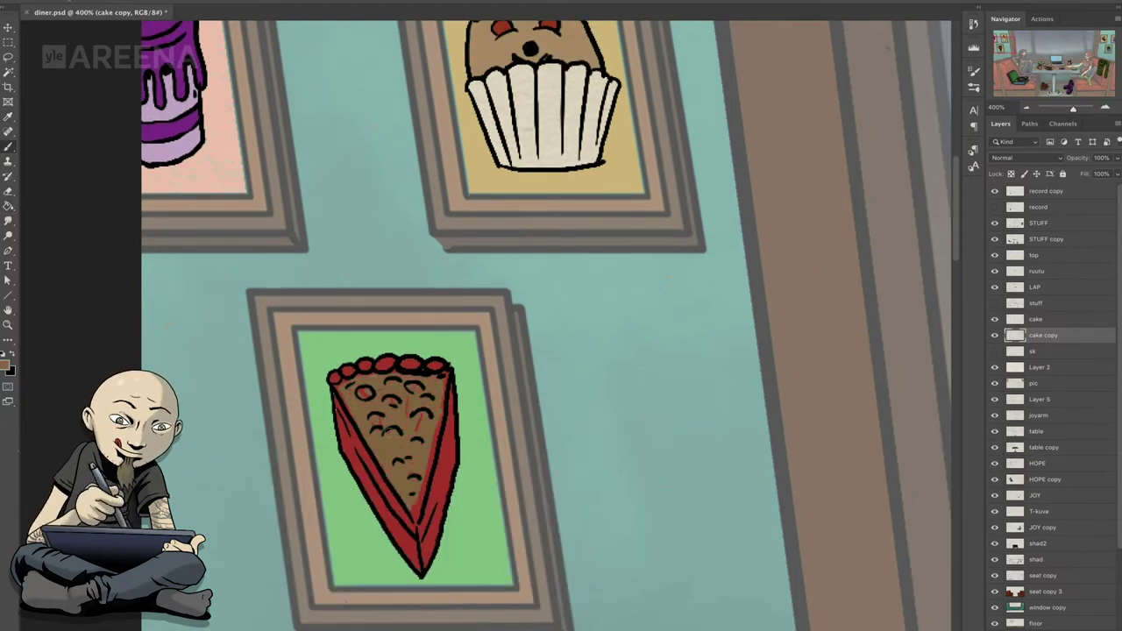
left_click_drag(410, 558, 450, 470)
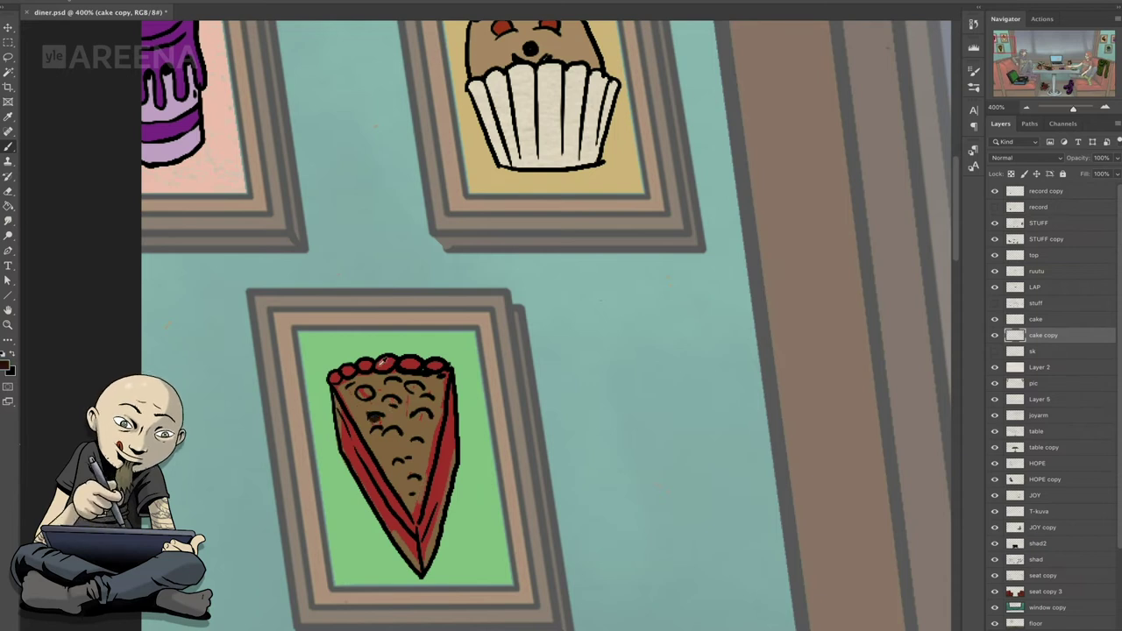
- Hide Layer 2 and shade the cupcake's white wrapper with grey vertical strokes
left_click(994, 367)
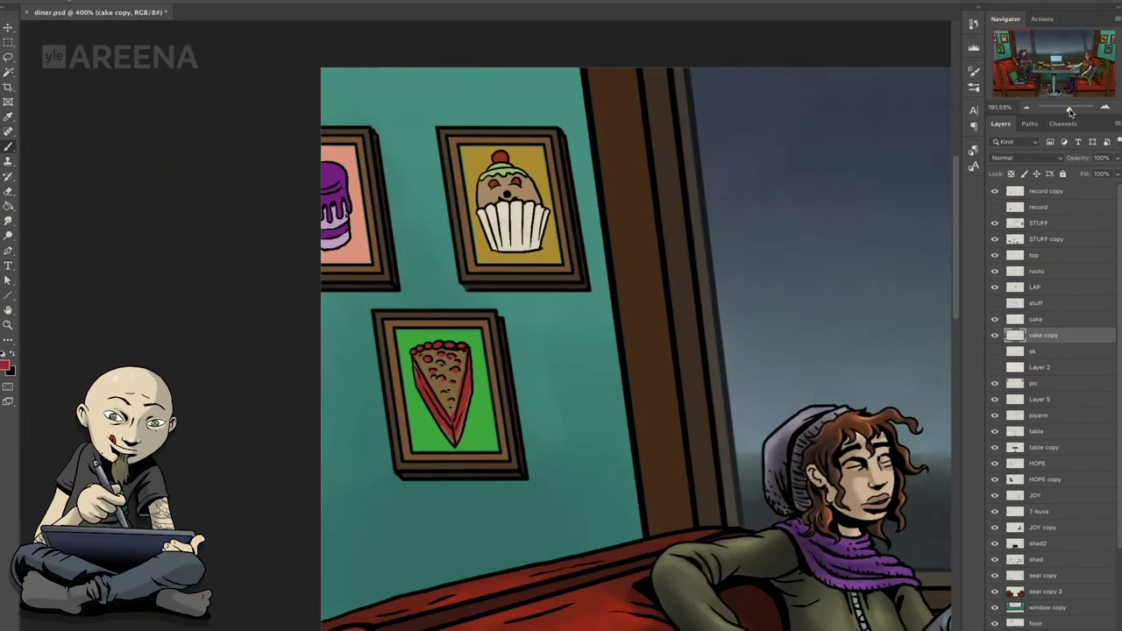
left_click(7, 365)
left_click(530, 432)
mouse_move(494, 167)
left_mouse_down()
mouse_move(496, 219)
mouse_move(514, 230)
left_mouse_up()
left_click_drag(530, 164, 531, 230)
left_click_drag(565, 167, 566, 222)
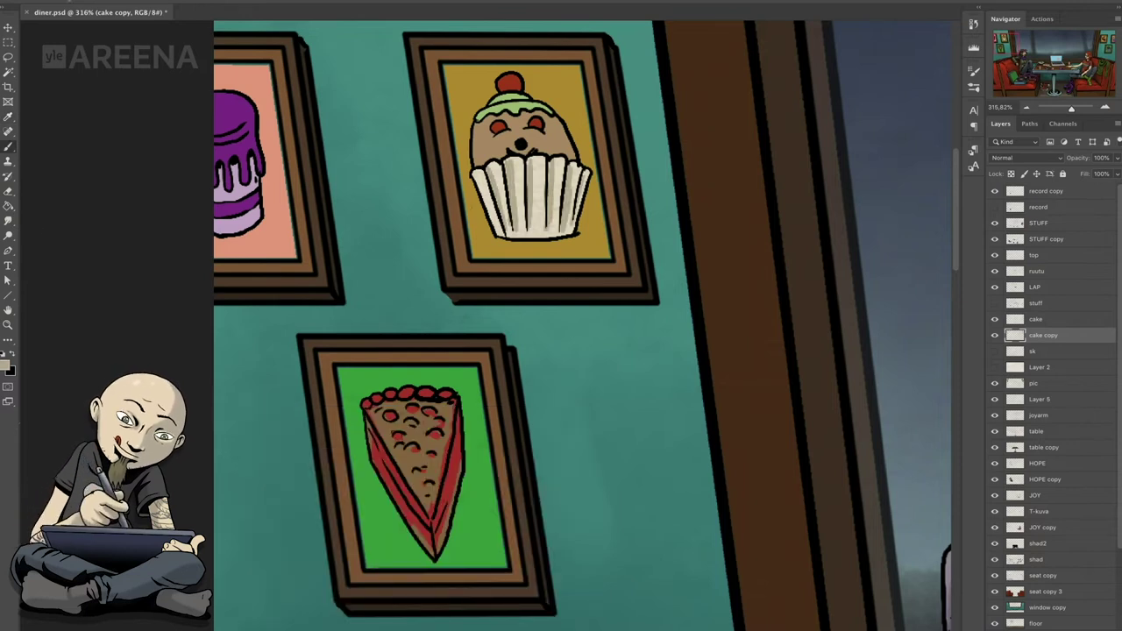
- Show the magenta neon frame, frame border, Too Much CAKE Cafe, both Mocktails and glass layers
left_click(1036, 383)
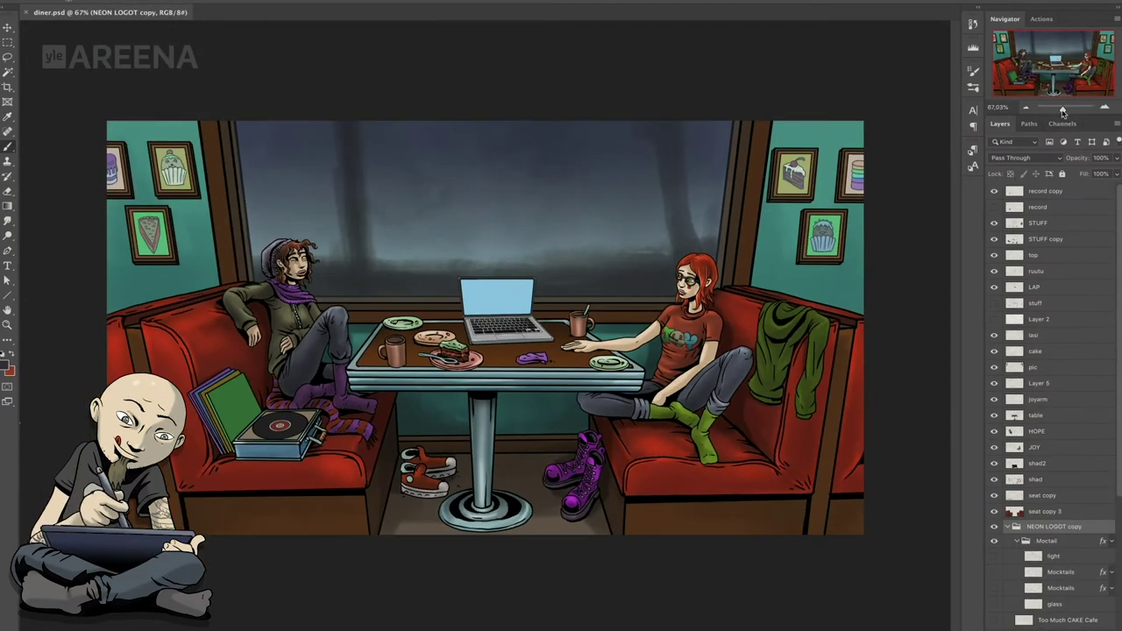
scroll(1034, 438, "down", 3)
left_click(994, 565)
left_click(994, 549)
left_click(994, 518)
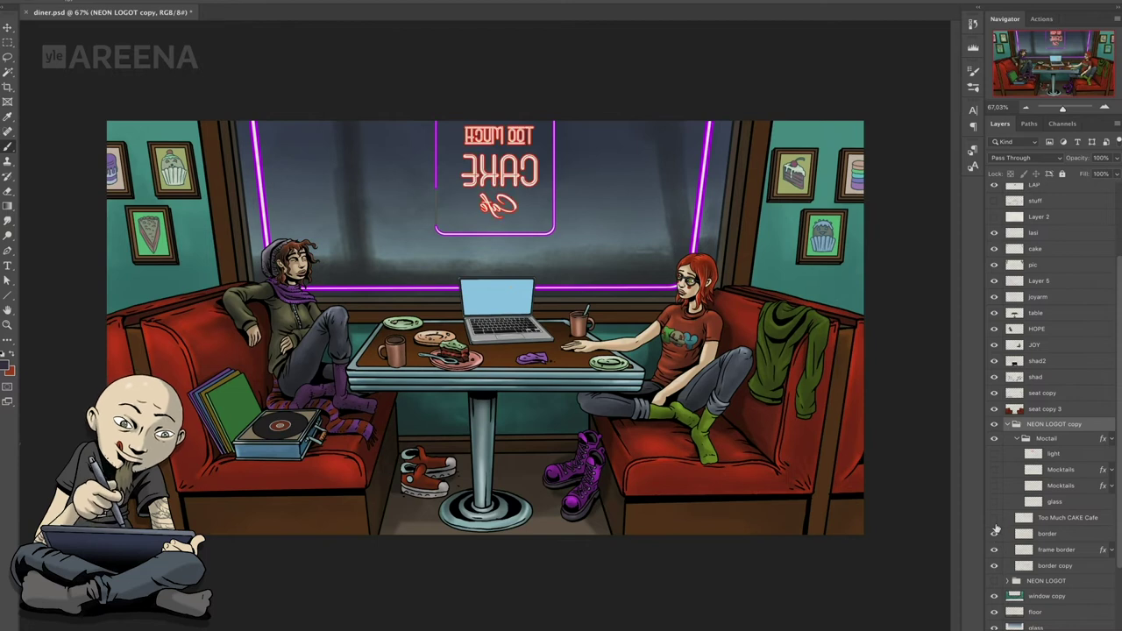
left_click(1065, 517)
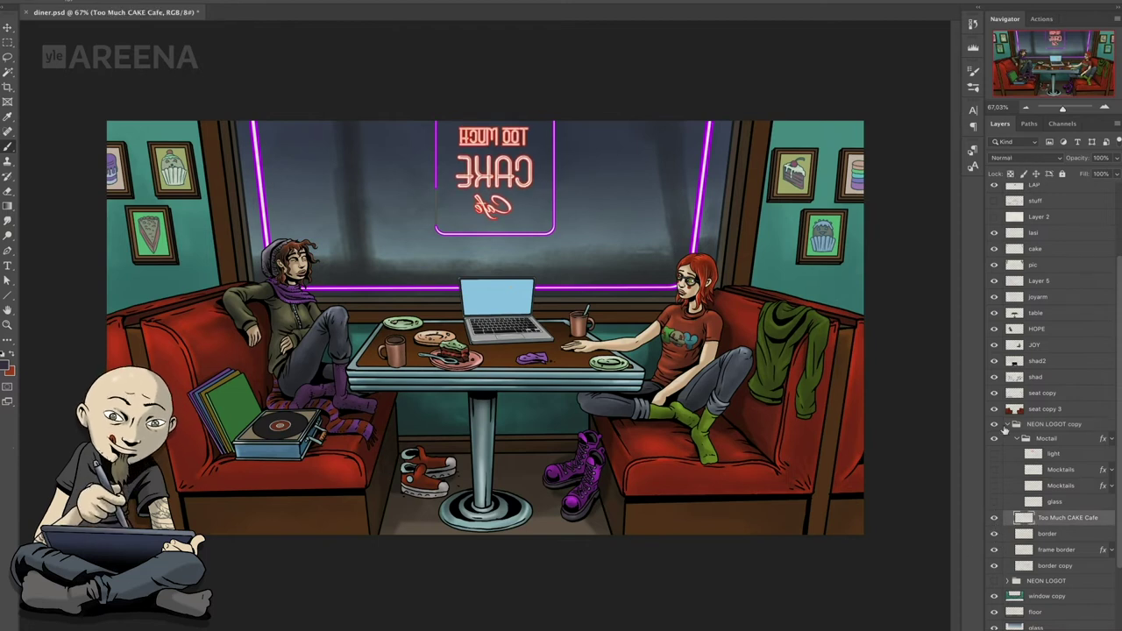
left_click(994, 470)
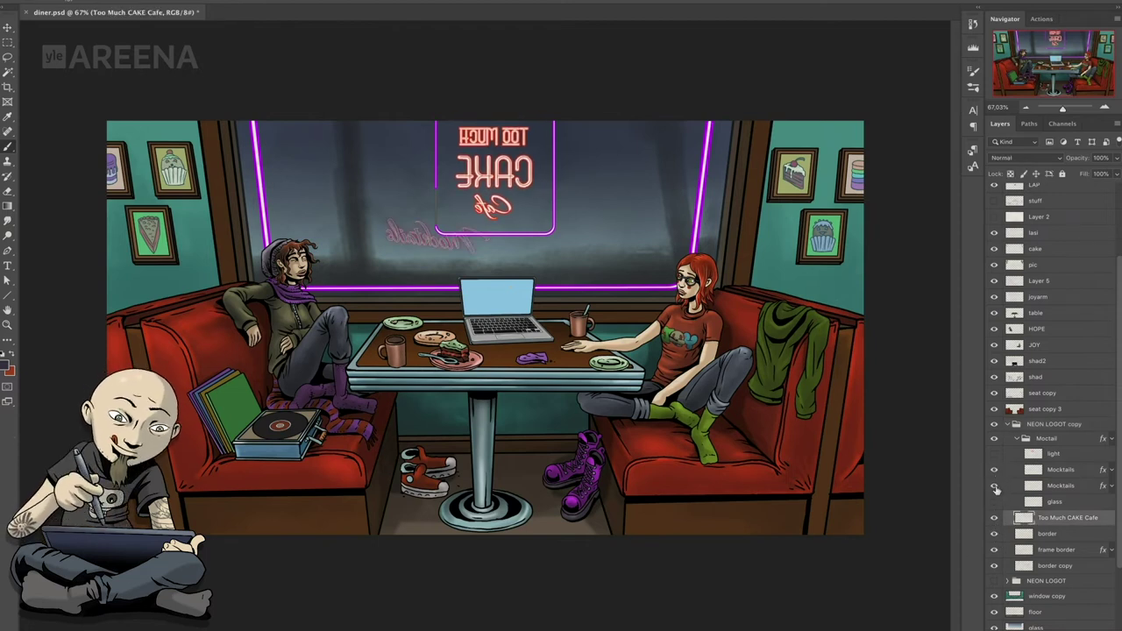
left_click(994, 485)
left_click(993, 500)
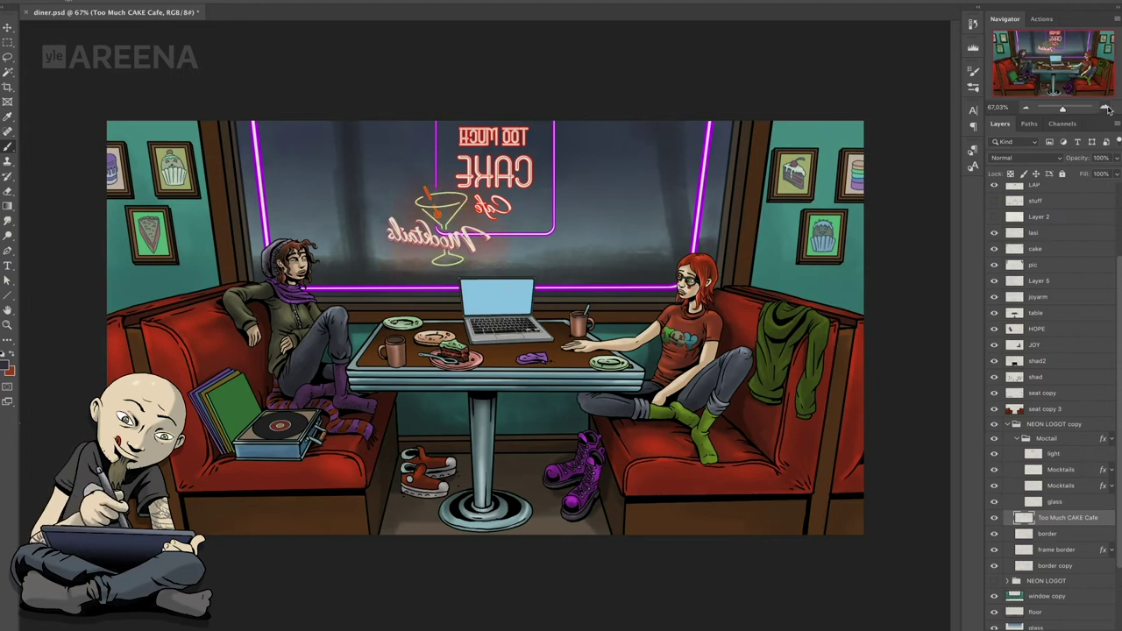
- Zoom to 100% and duplicate the border copy layer into border copy 2
left_click(1107, 109)
left_click(1069, 566)
left_click(1118, 140)
left_click(990, 153)
key("Return")
- Fill the duplicate border magenta, move it beneath border copy, and Gaussian Blur it into a glow
left_click(1022, 566, "ctrl")
left_click(6, 366)
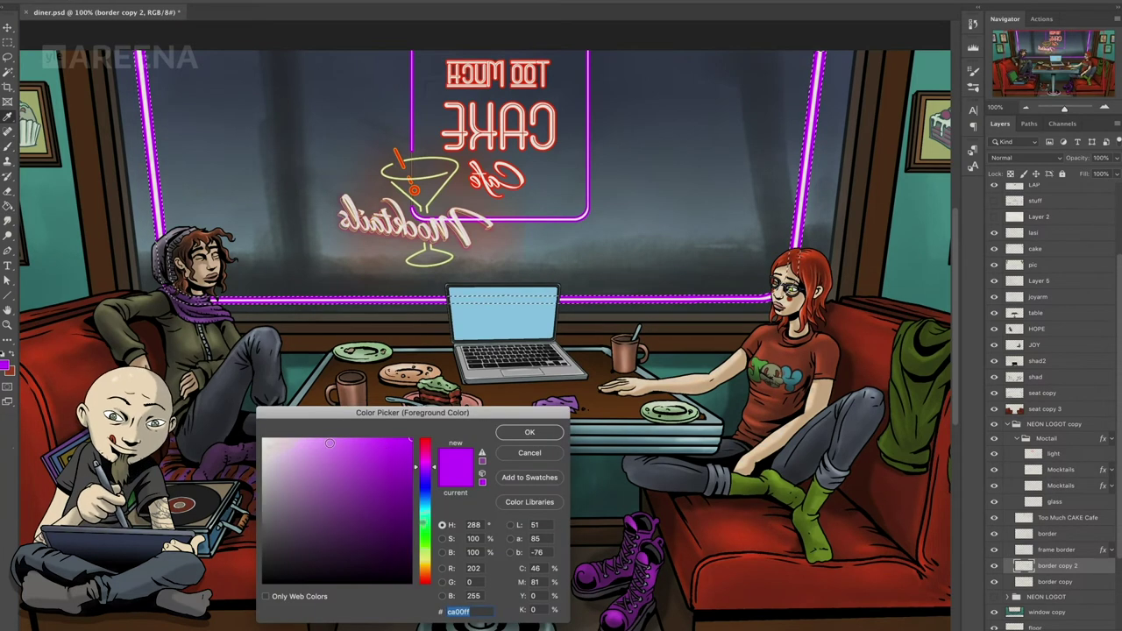
key("Return")
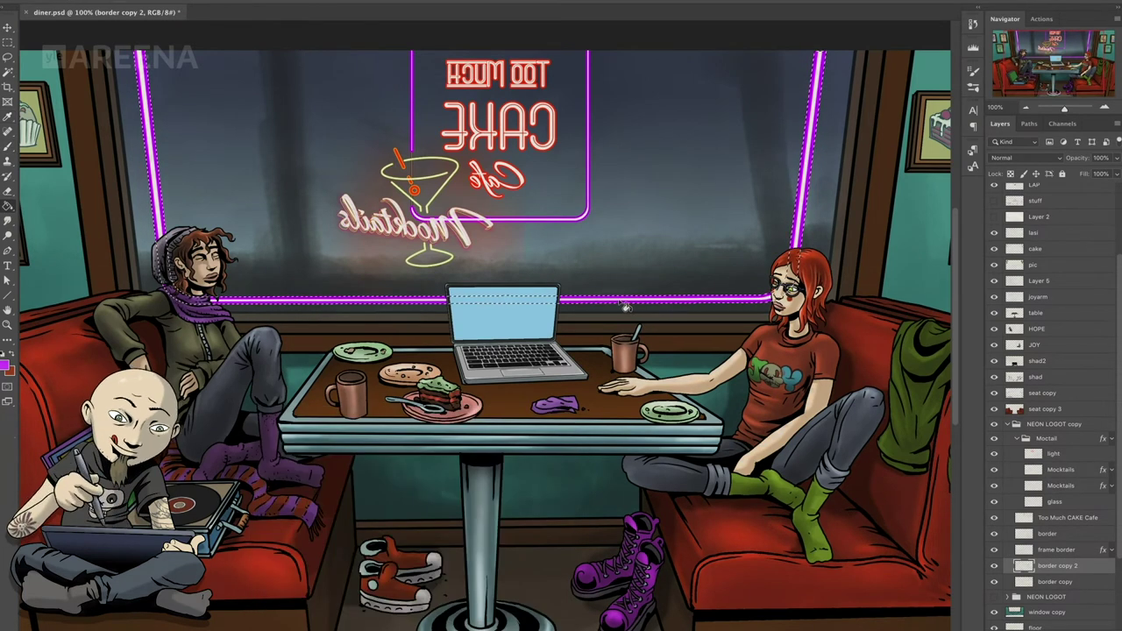
key("ctrl+bracketleft")
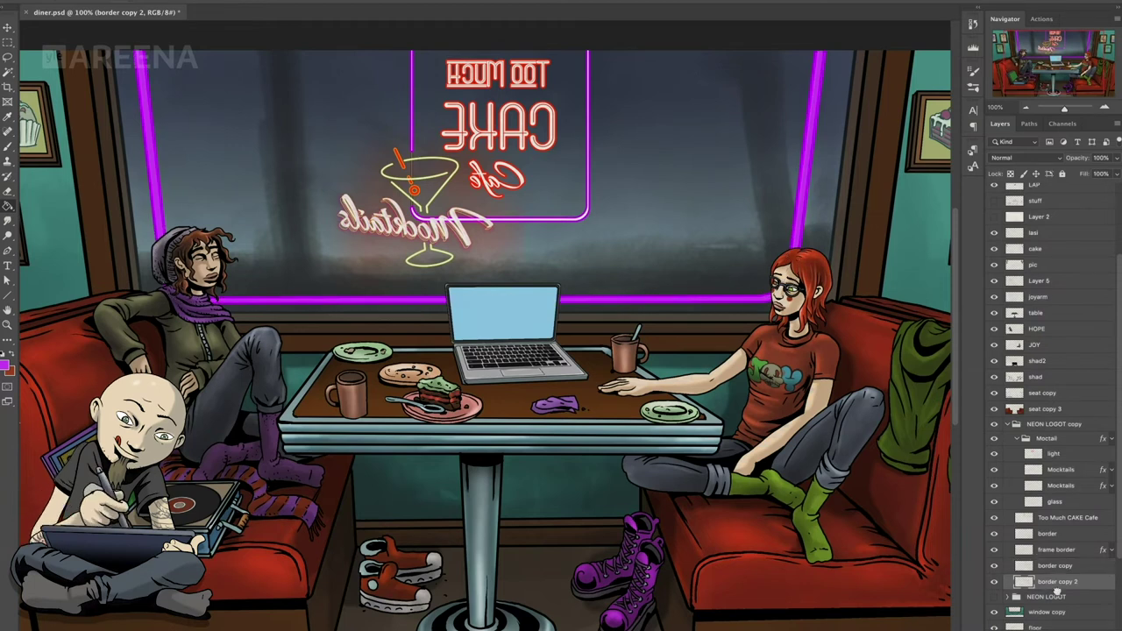
left_click(294, 2)
left_click(480, 144)
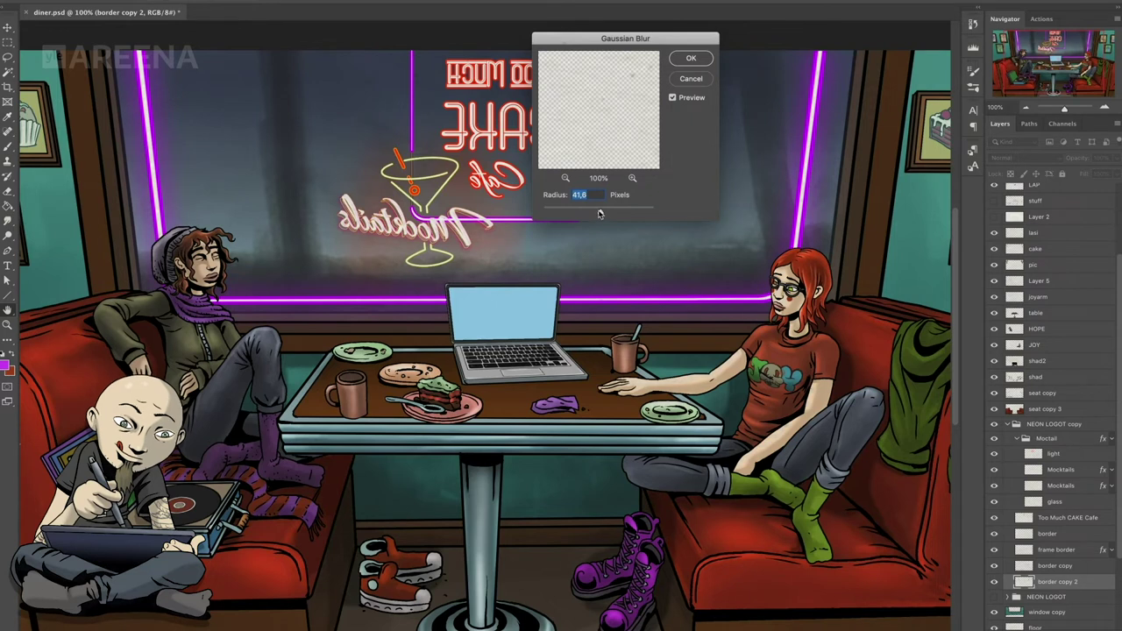
left_click(696, 63)
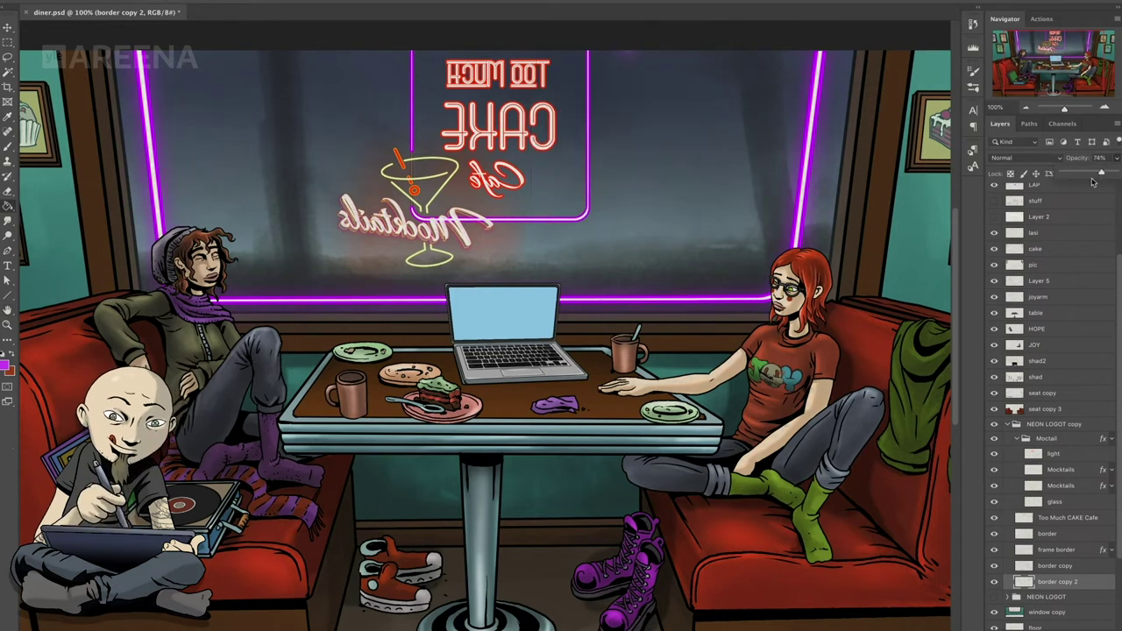
- Rotate the Moctail neon sign group a few degrees, shrink it slightly and nudge it up
left_click(1051, 438)
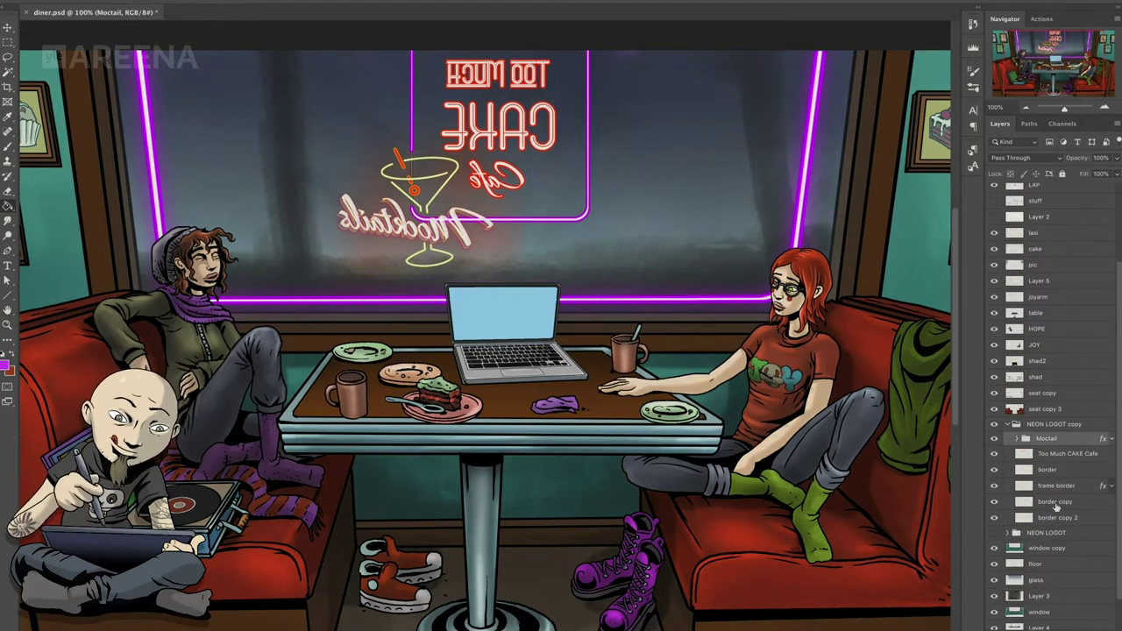
left_click(1026, 437)
right_click(513, 200)
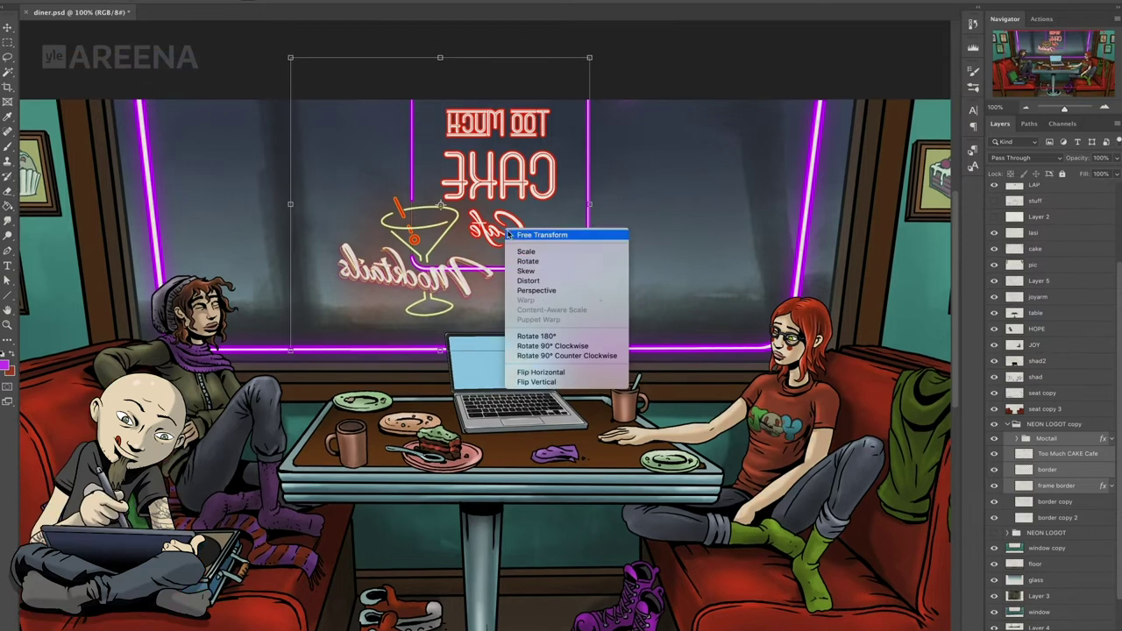
left_click_drag(620, 68, 611, 57)
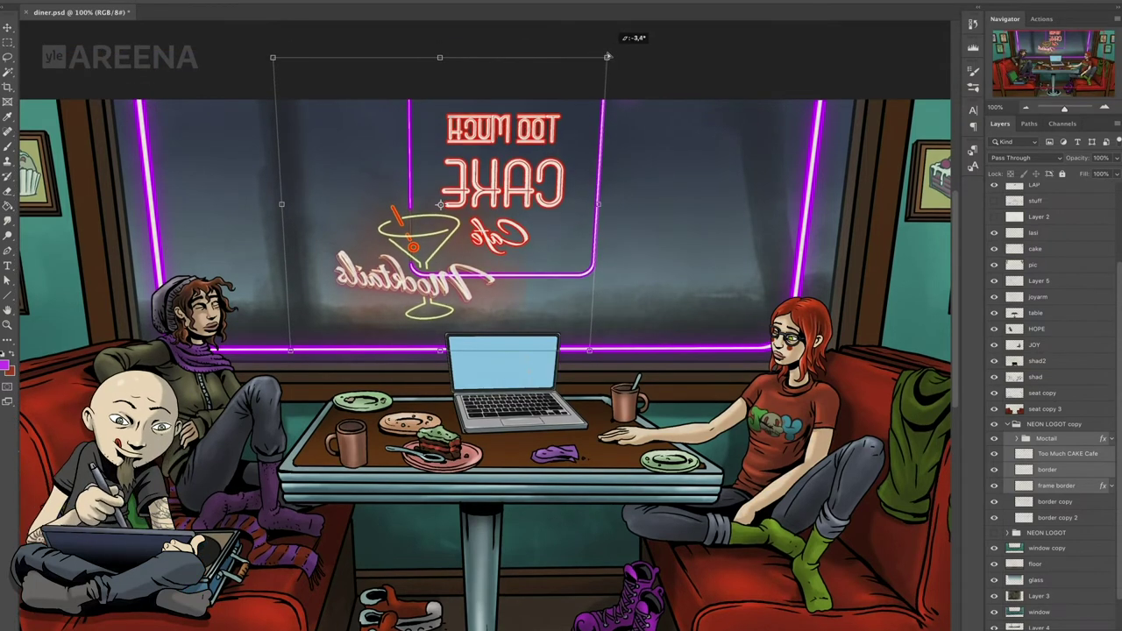
left_click_drag(289, 350, 557, 253)
key("Up")
key("Up")
key("Up")
key("Up")
key("Up")
key("Up")
key("Return")
- Move the glass layer above the floor layer and create a new layer
left_click(1043, 484)
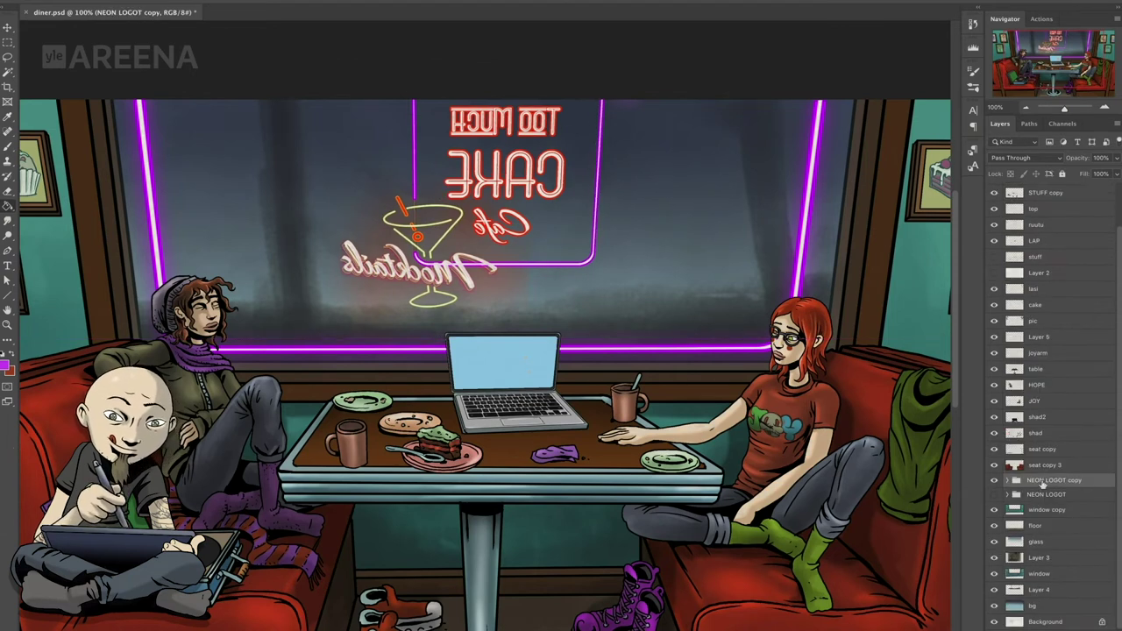
mouse_move(1051, 548)
left_mouse_down()
mouse_move(1048, 460)
mouse_move(1052, 519)
mouse_move(1050, 502)
left_mouse_up()
key("ctrl+shift+n")
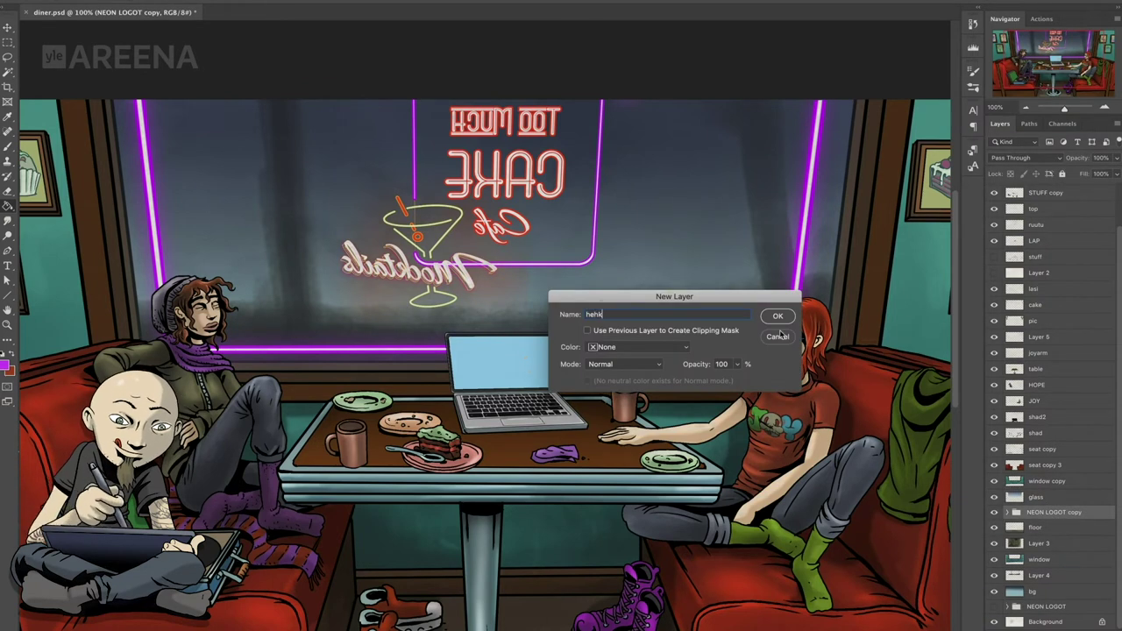
- Name the new layer hehk and fill the Too Much CAKE Cafe lettering selection with red
key("Return")
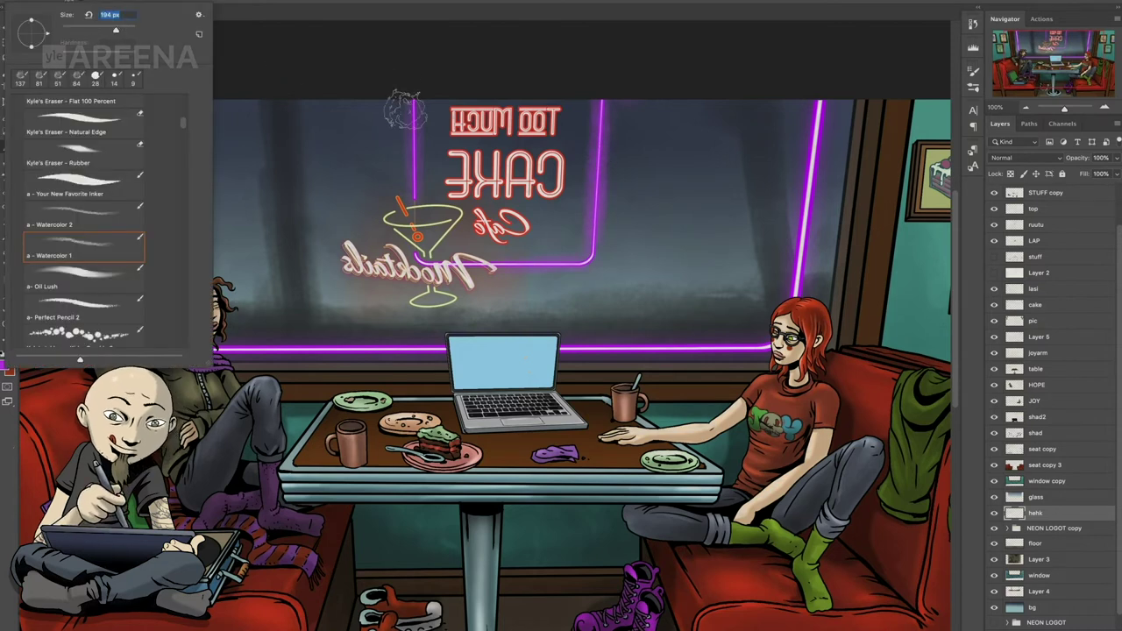
left_click(1007, 528)
scroll(1052, 438, "down", 2)
left_click(1067, 501)
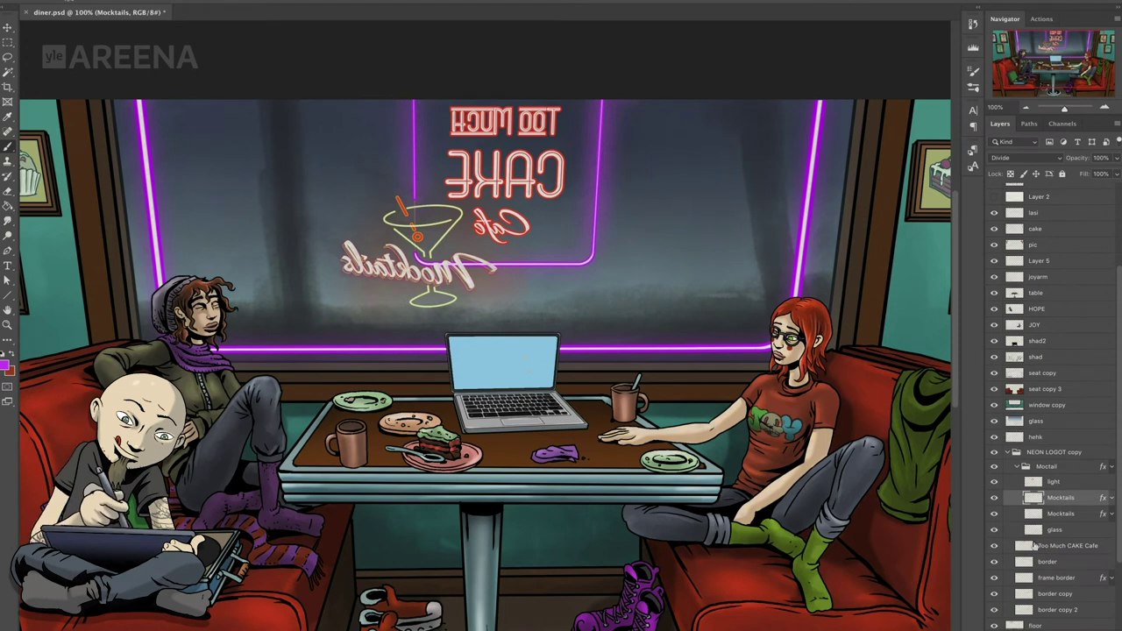
left_click(1012, 551)
left_click(7, 365)
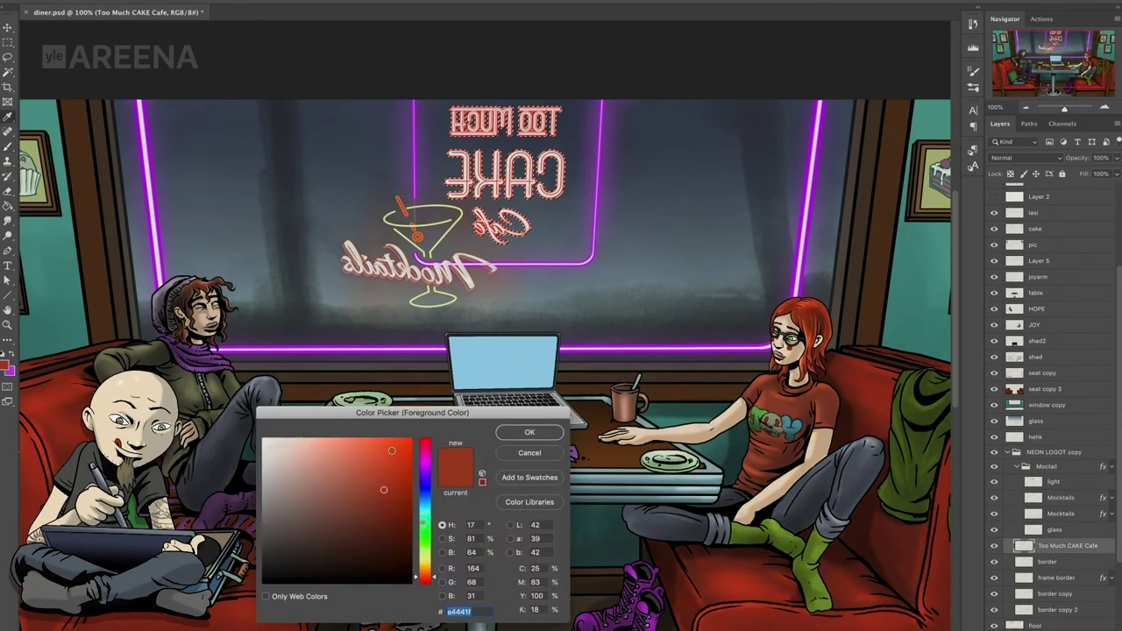
left_click(526, 425)
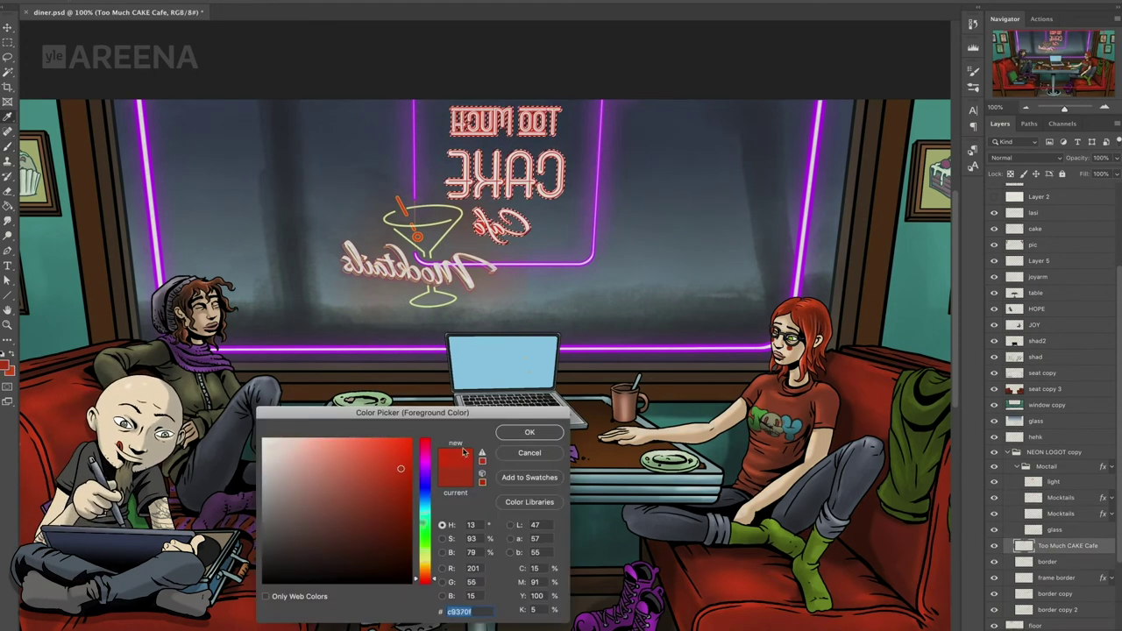
key("alt+BackSpace")
- Feather the red lettering, then add Layer 6 below the Too Much CAKE Cafe layer
left_click(250, 3)
left_click(263, 19)
key("ctrl+f")
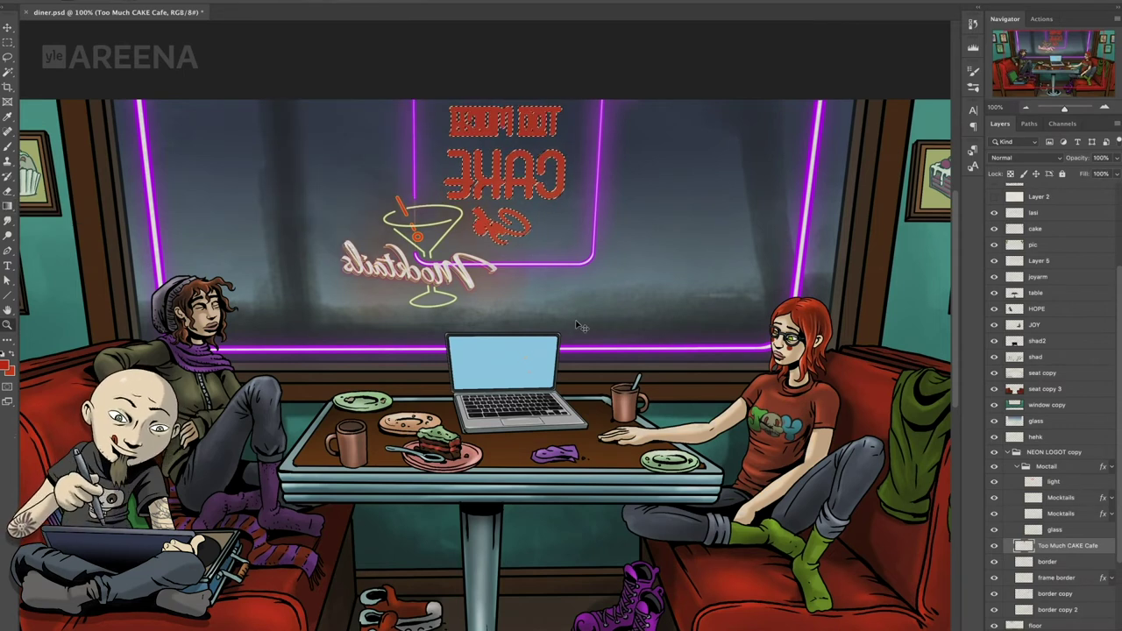
key("ctrl+shift+n")
key("Return")
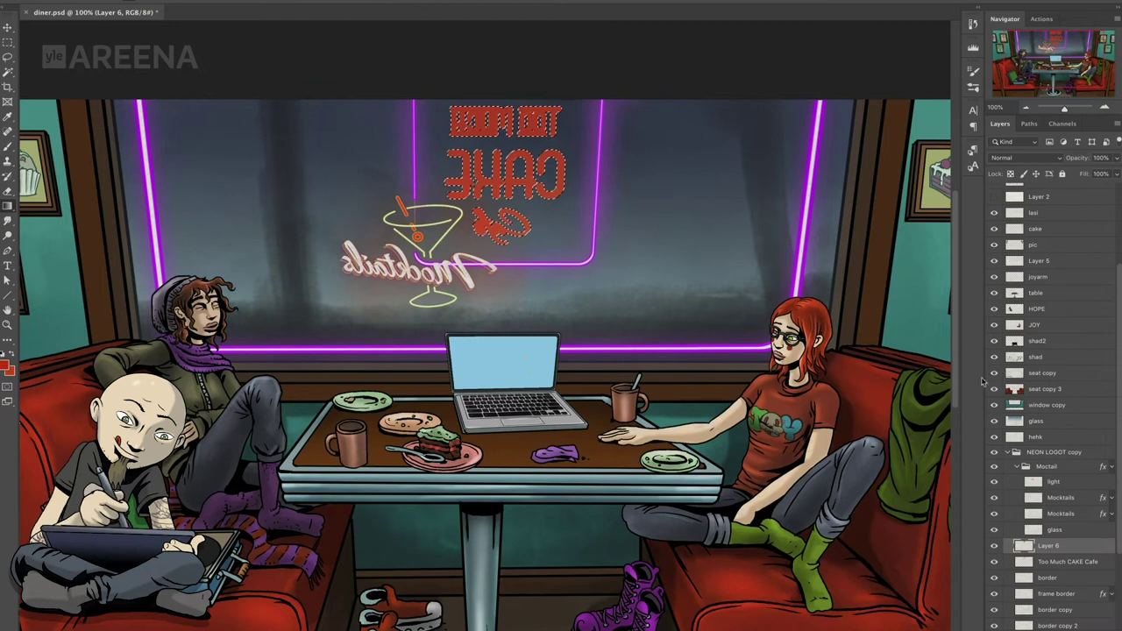
key("ctrl+d")
mouse_move(1073, 554)
left_mouse_down()
mouse_move(1073, 570)
mouse_move(1041, 545)
mouse_move(1045, 565)
left_mouse_up()
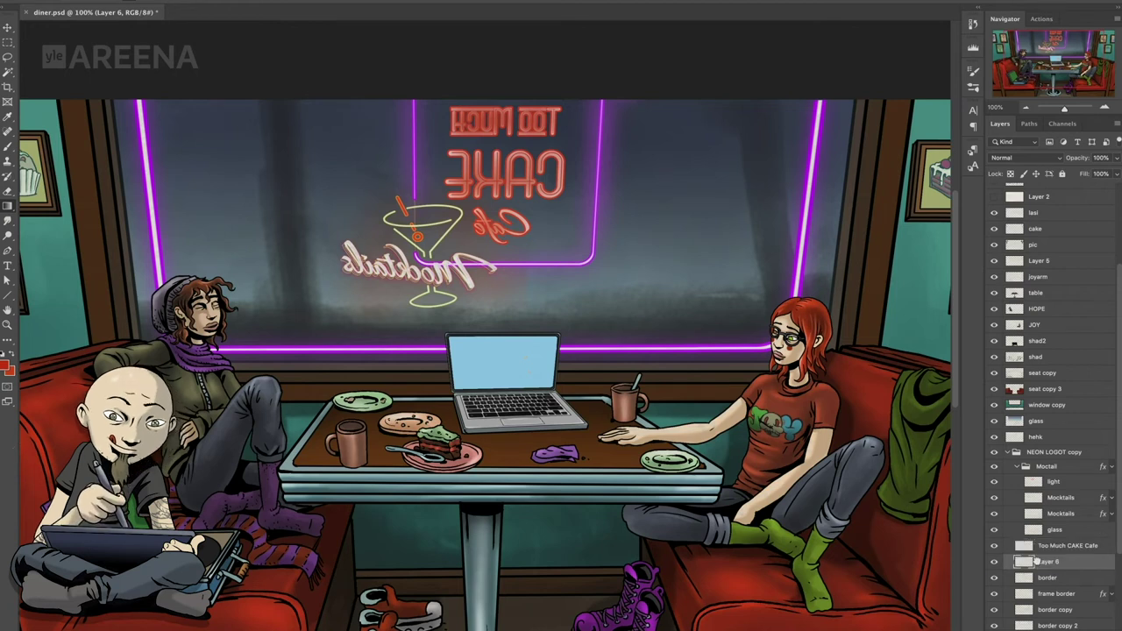
- Align the red glow with the sign and apply a vertical 90° Motion Blur of 111 px
key("ctrl+t")
left_click_drag(442, 103, 433, 94)
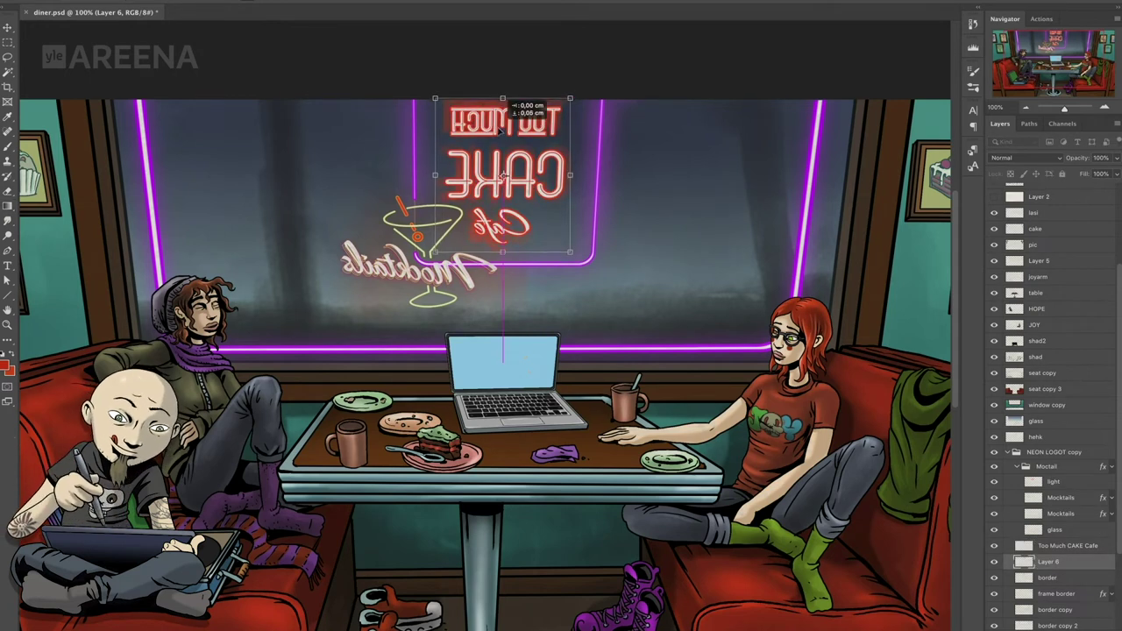
key("Return")
left_click(290, 0)
mouse_move(293, 100)
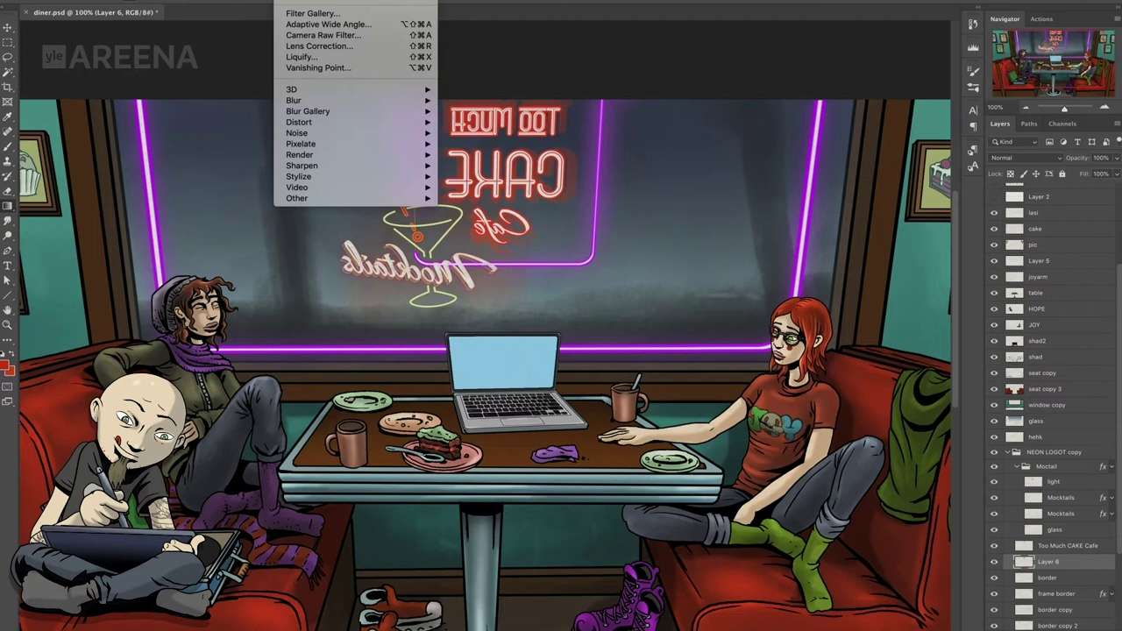
left_click(487, 167)
left_click_drag(562, 120, 767, 123)
left_click(780, 283)
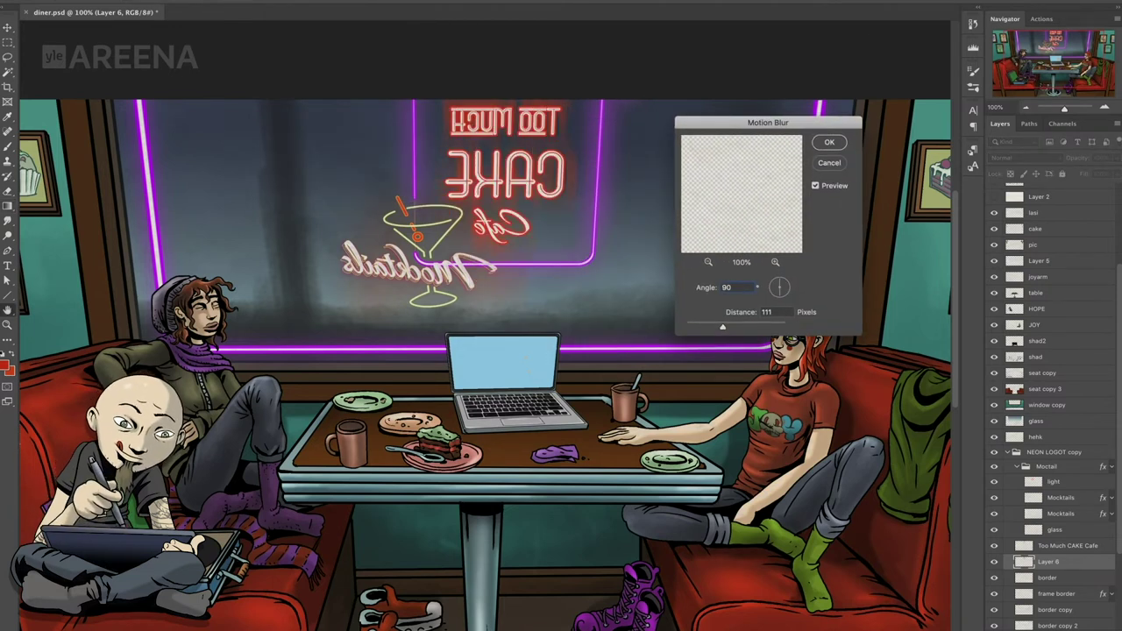
key("Return")
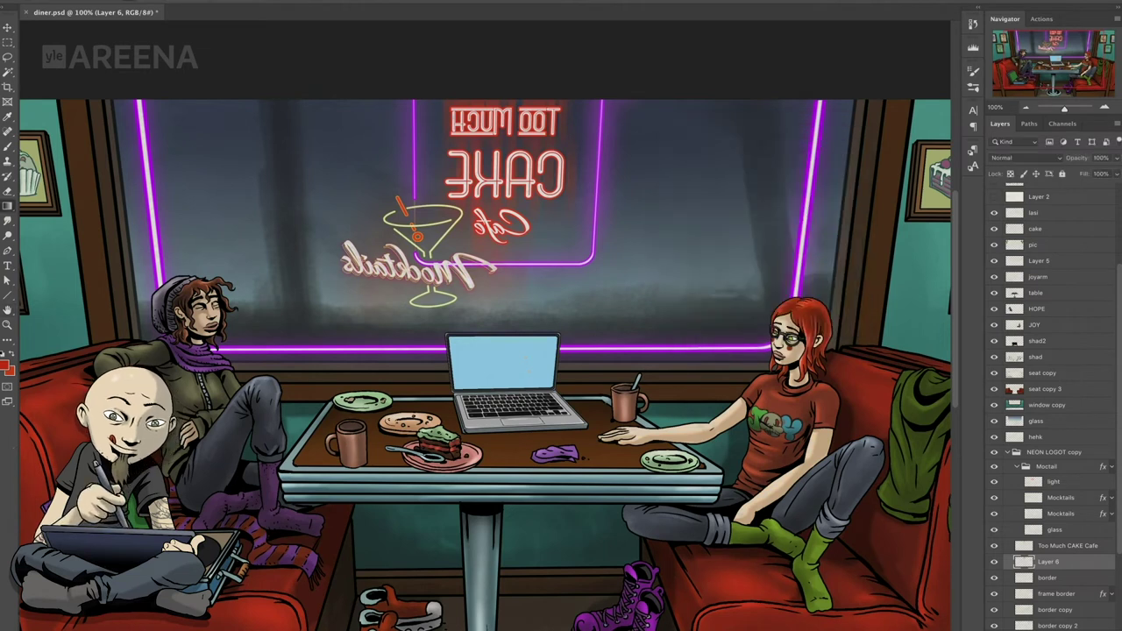
left_click(1031, 497)
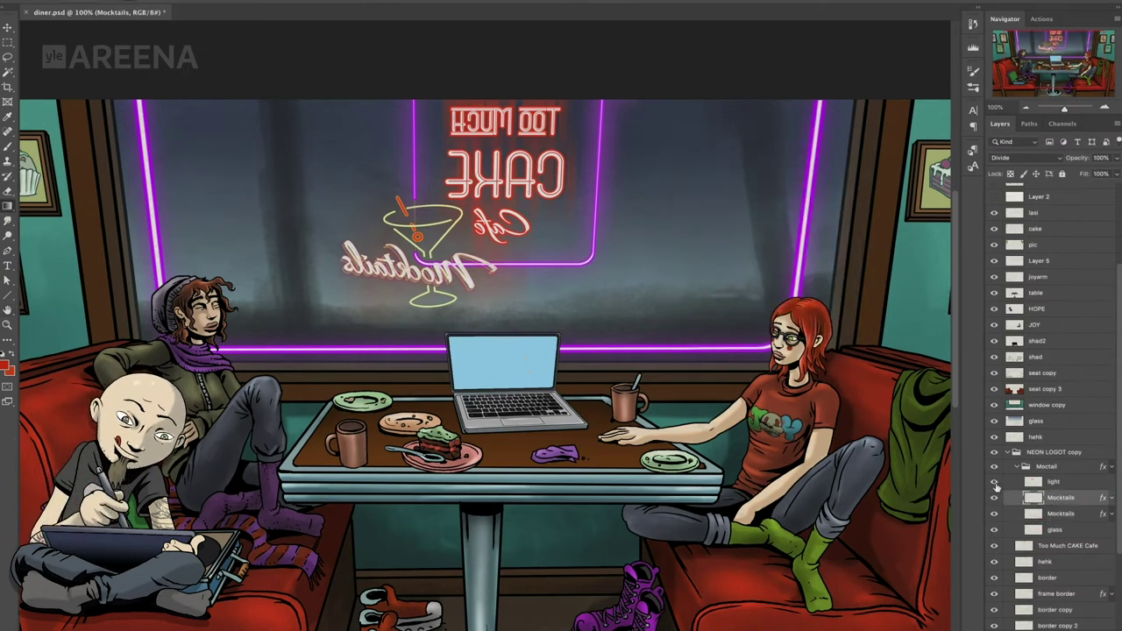
- Duplicate the neon glass layer and zoom in on the sign
left_click(1034, 530)
right_click(1052, 530)
left_click(1034, 155)
key("Return")
left_click(176, 2)
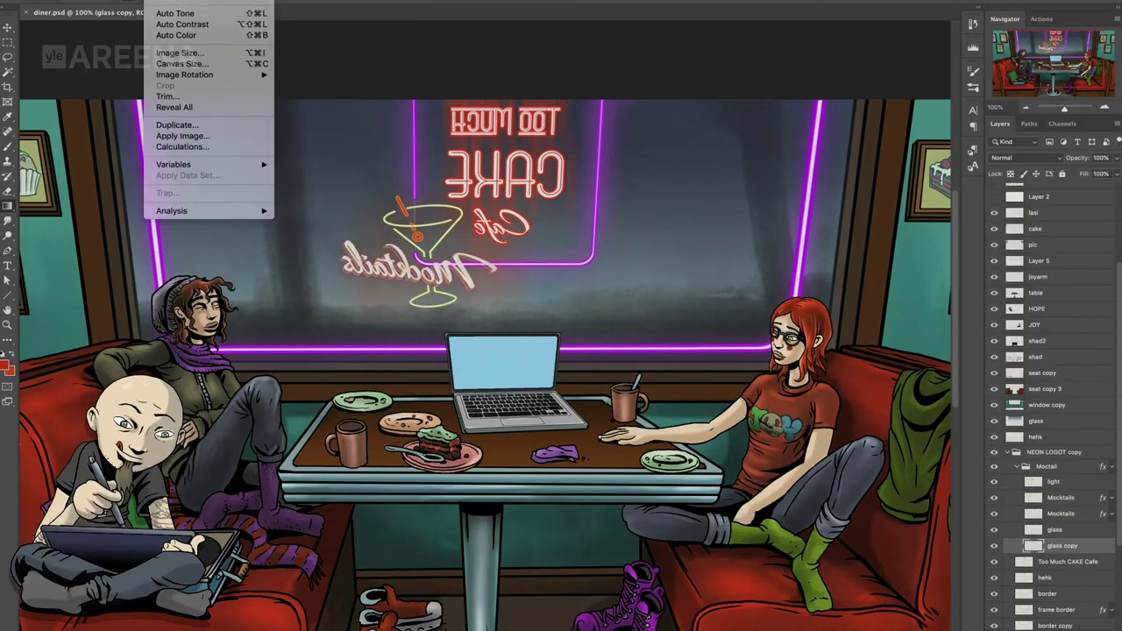
key("Escape")
key("ctrl+bracketright")
key("ctrl+plus")
- Boost the glass copy's saturation with Hue/Saturation and move it below the glass layer
left_click(213, 3)
left_click(318, 56)
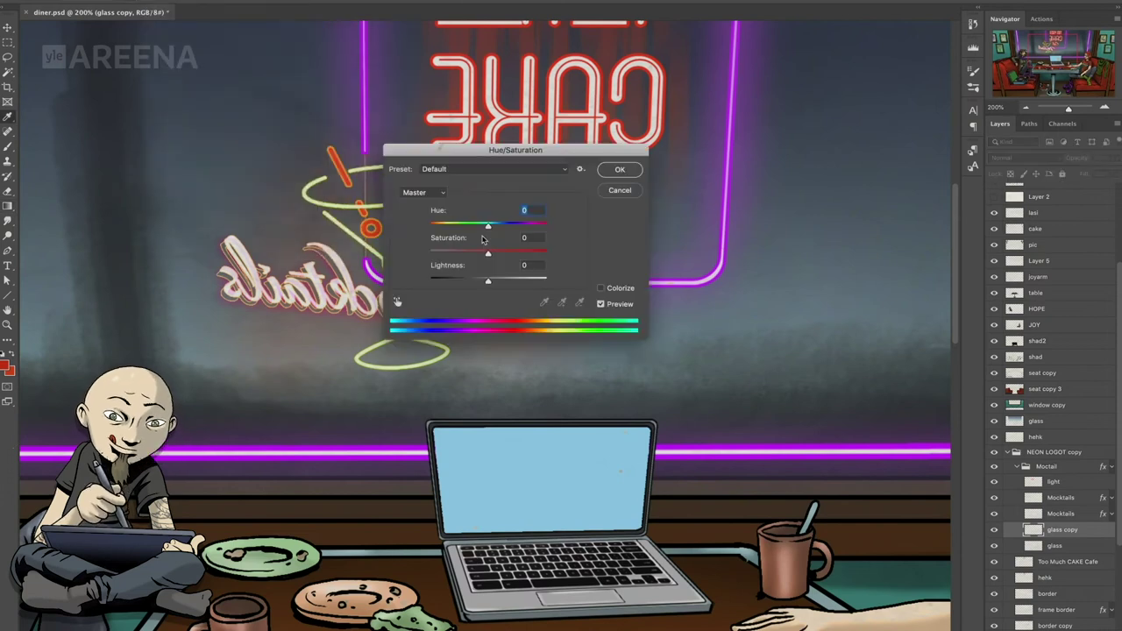
left_click_drag(518, 164, 704, 164)
left_click_drag(681, 267, 706, 267)
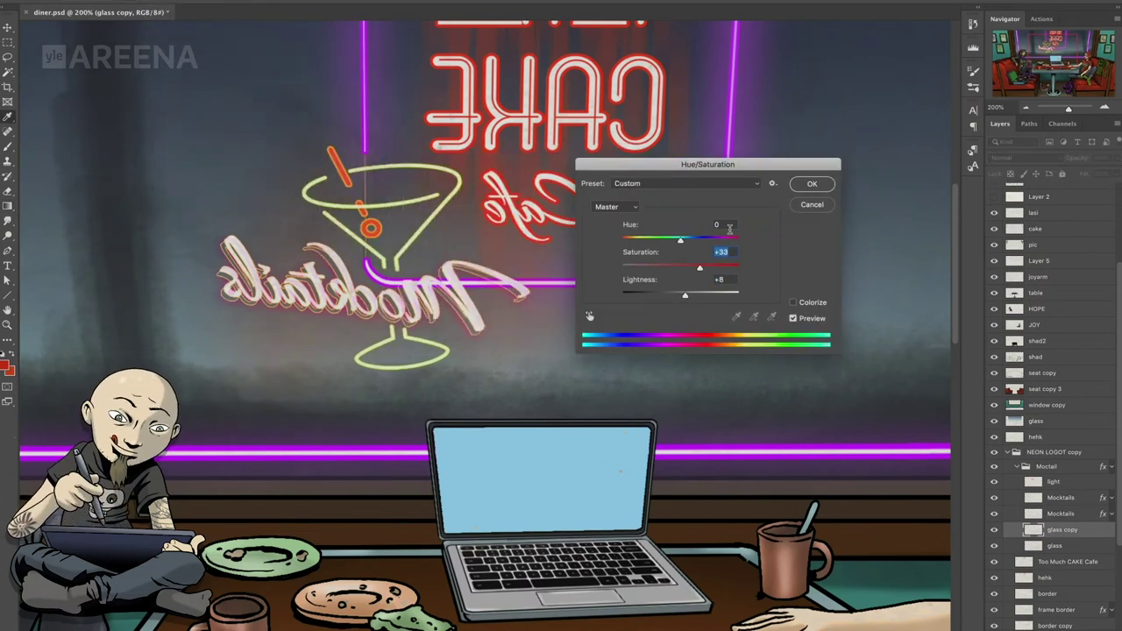
key("Return")
key("ctrl+bracketleft")
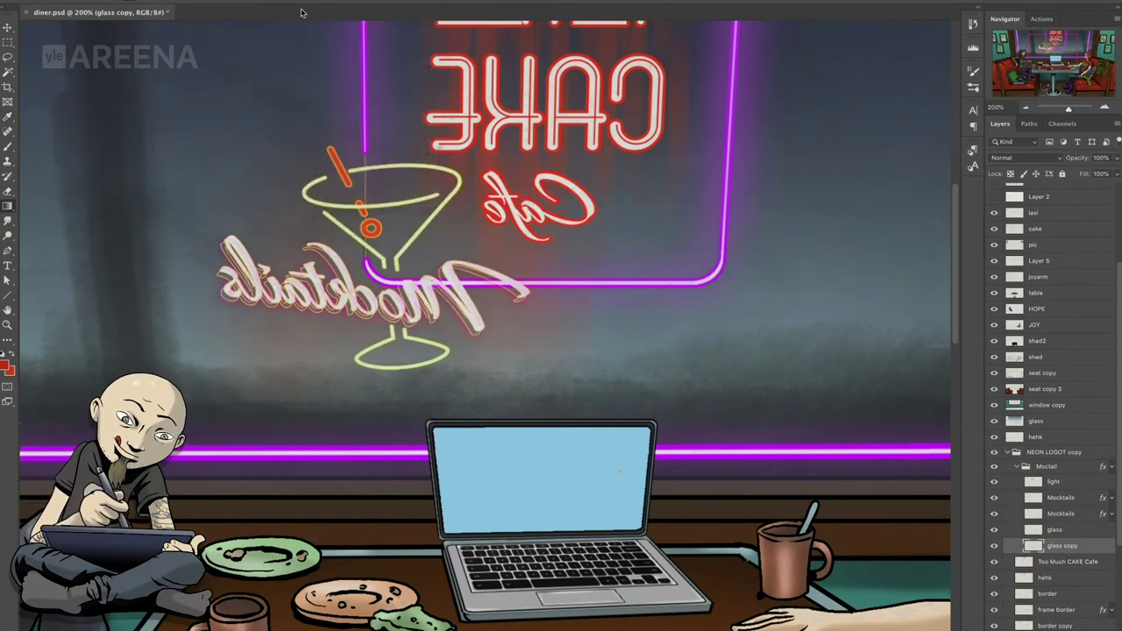
- Motion Blur the glass copy vertically, then Gaussian Blur a second copy below the glass
left_click(302, 4)
mouse_move(293, 100)
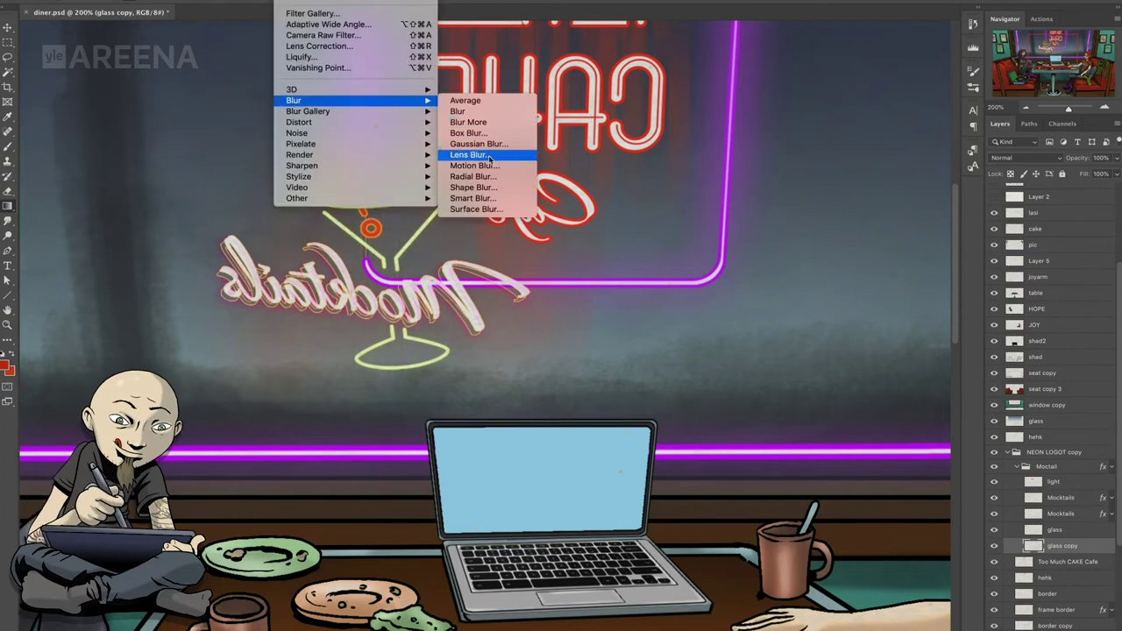
left_click(490, 158)
mouse_move(716, 328)
left_mouse_down()
mouse_move(736, 328)
mouse_move(705, 331)
mouse_move(746, 327)
left_mouse_up()
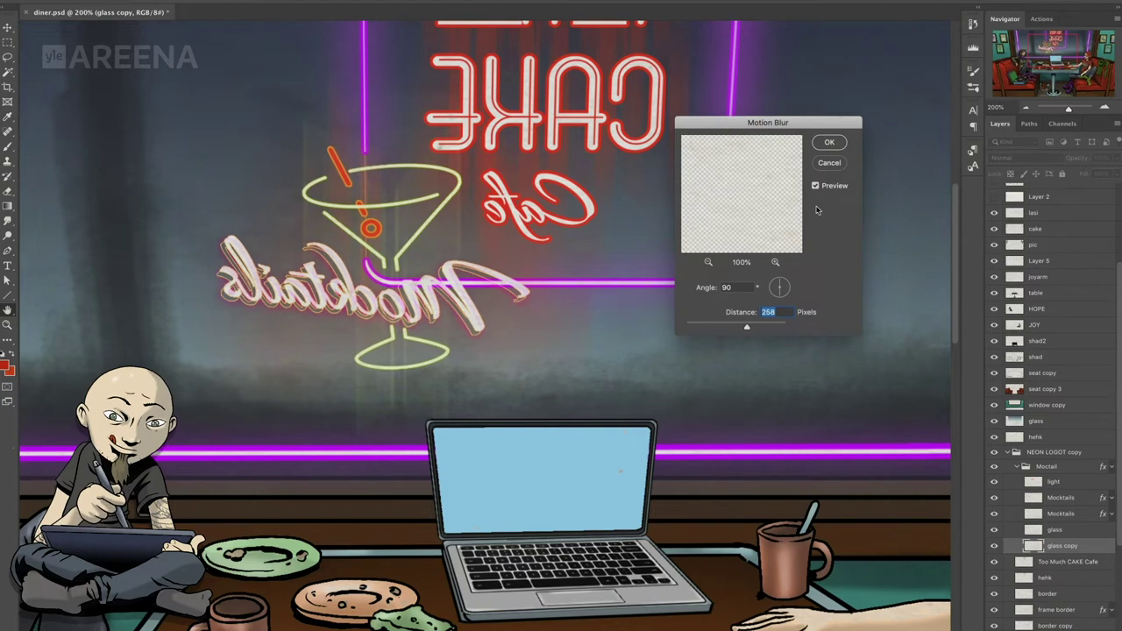
left_click(829, 142)
key("Return")
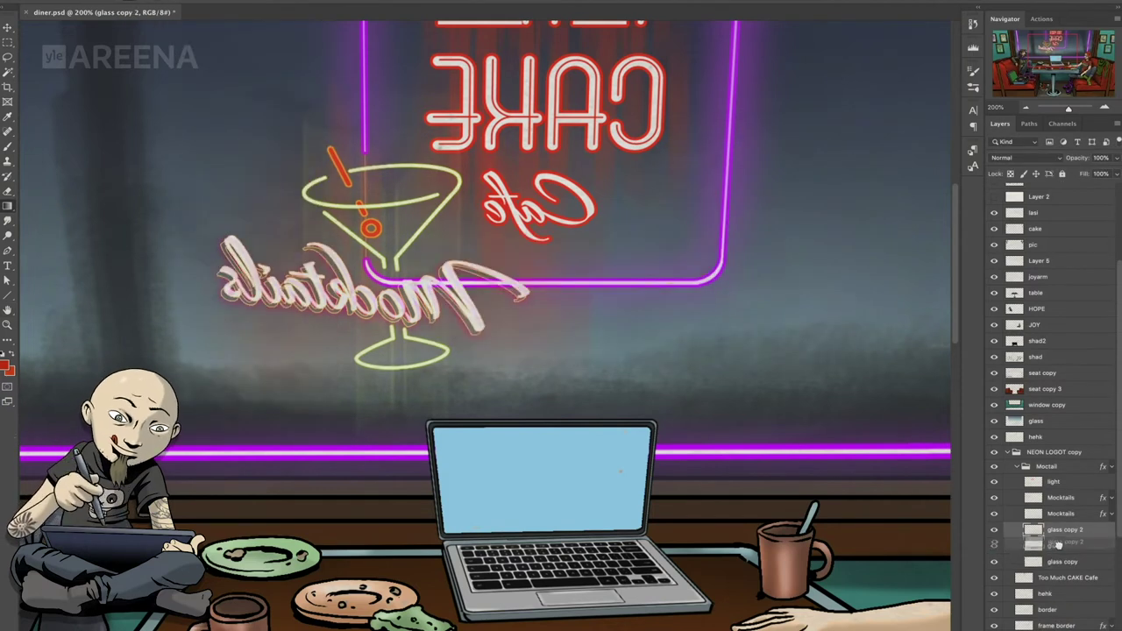
left_click_drag(1058, 544, 1058, 548)
left_click(303, 5)
left_click(487, 147)
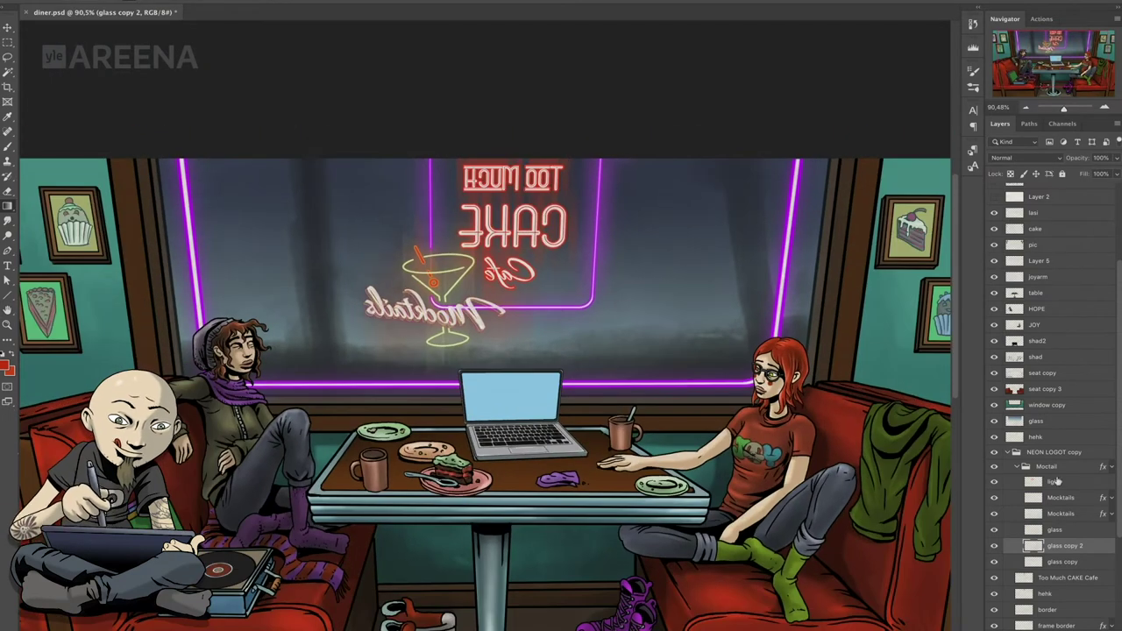
left_click(1114, 124)
- Duplicate the hehk window layer and give the copy a 1031 px vertical Motion Blur
key("ctrl+j")
left_click(302, 5)
mouse_move(293, 100)
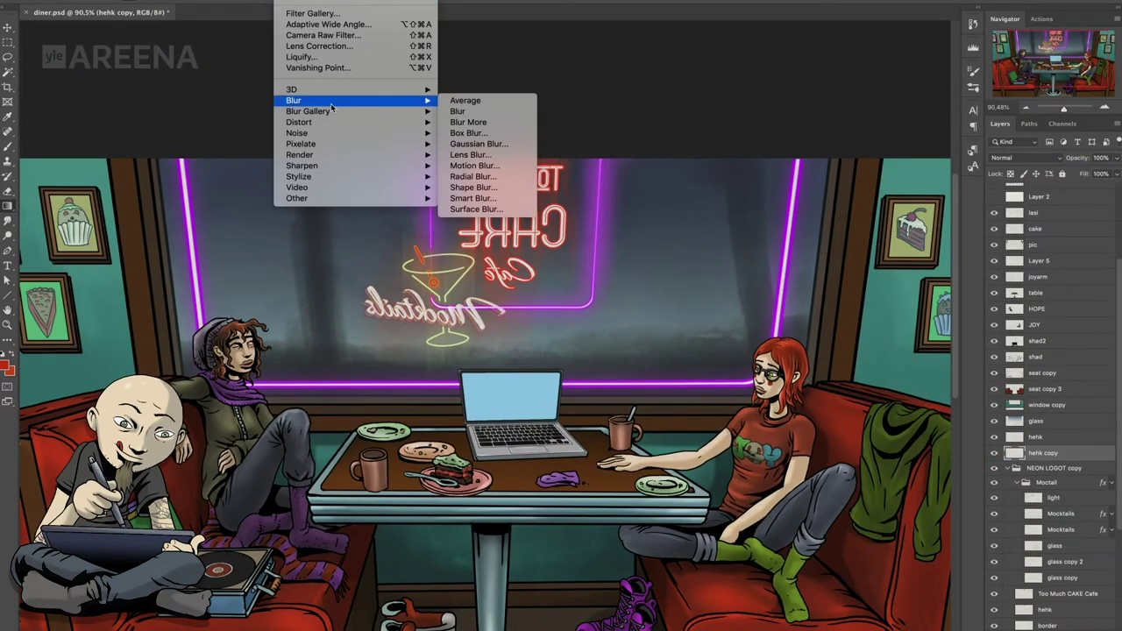
left_click(474, 165)
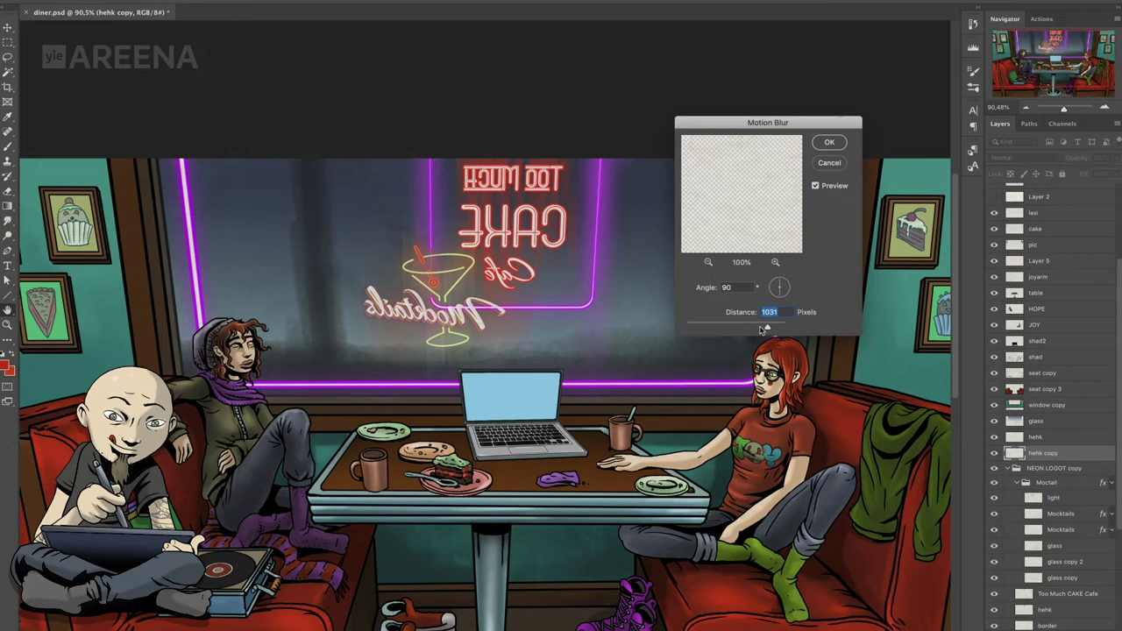
key("Return")
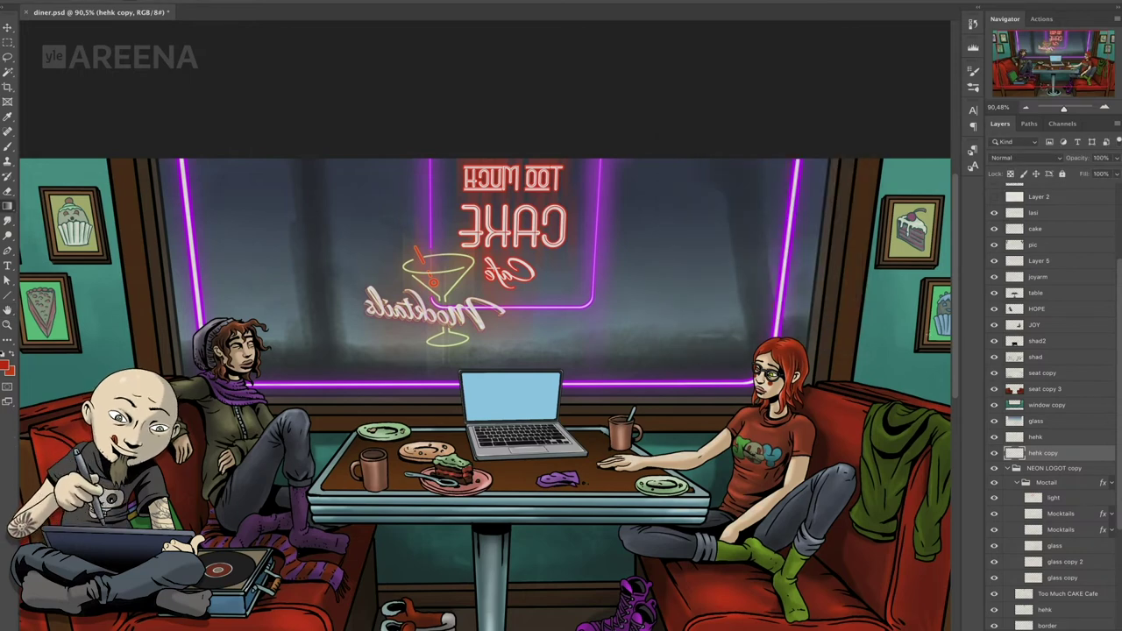
- Collapse the NEON LOGOT copy group, select JOY and start a new layer above it
left_click(1017, 468)
left_click(1104, 107)
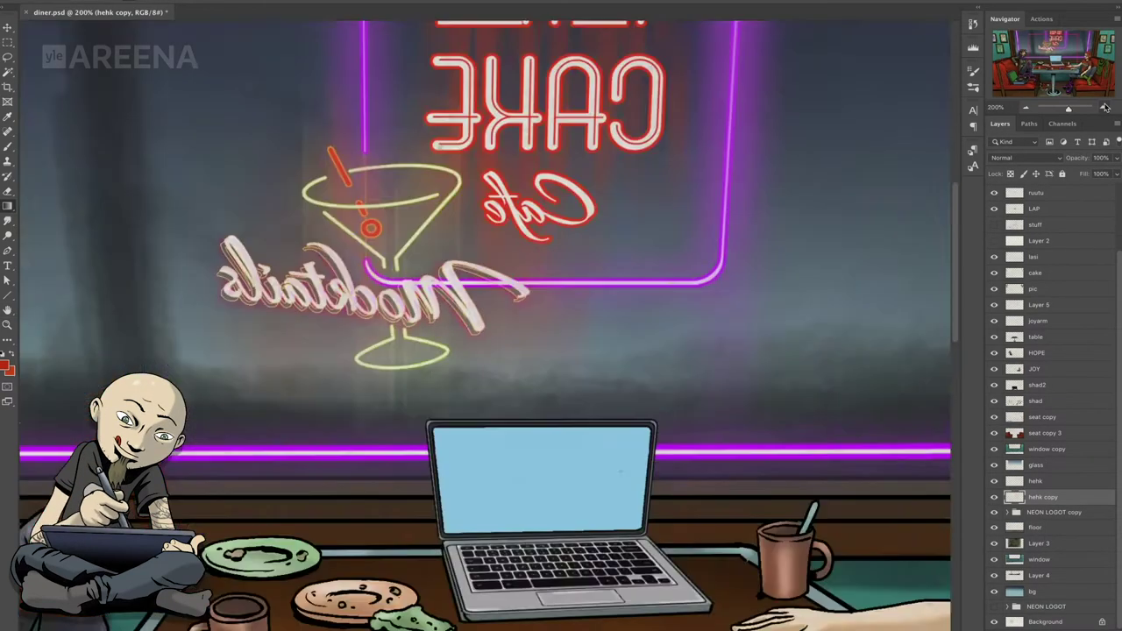
left_click(1105, 107)
left_click(1036, 369)
left_click(1115, 124)
left_click(991, 130)
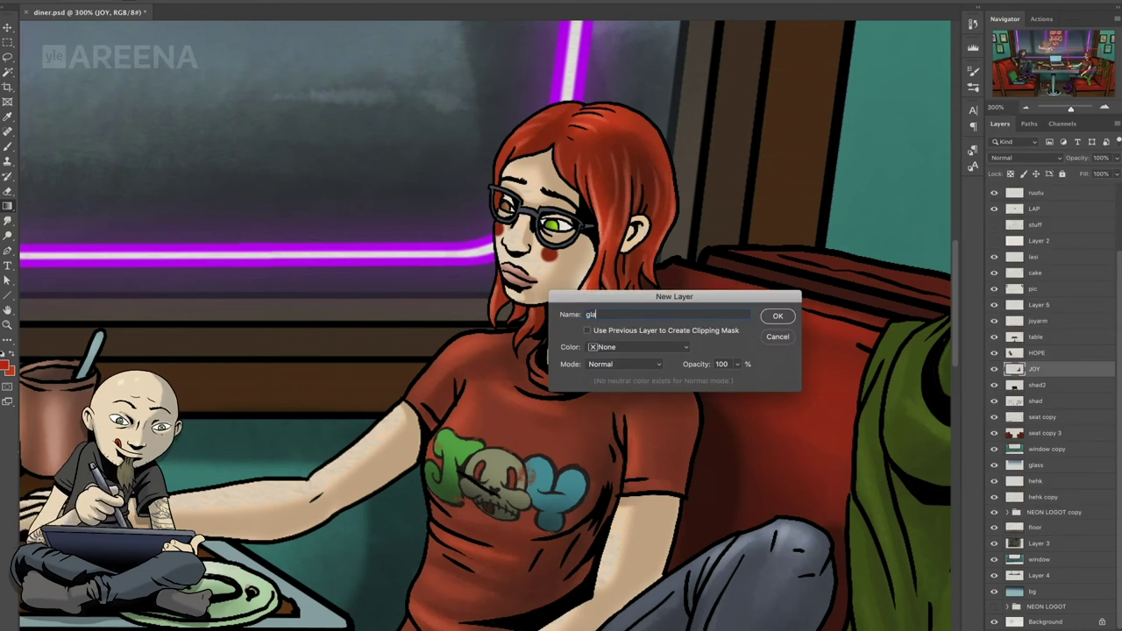
- Name the new layer glass, pick a lens colour and zoom in on her glasses
type("ss")
key("Return")
right_click(55, 19)
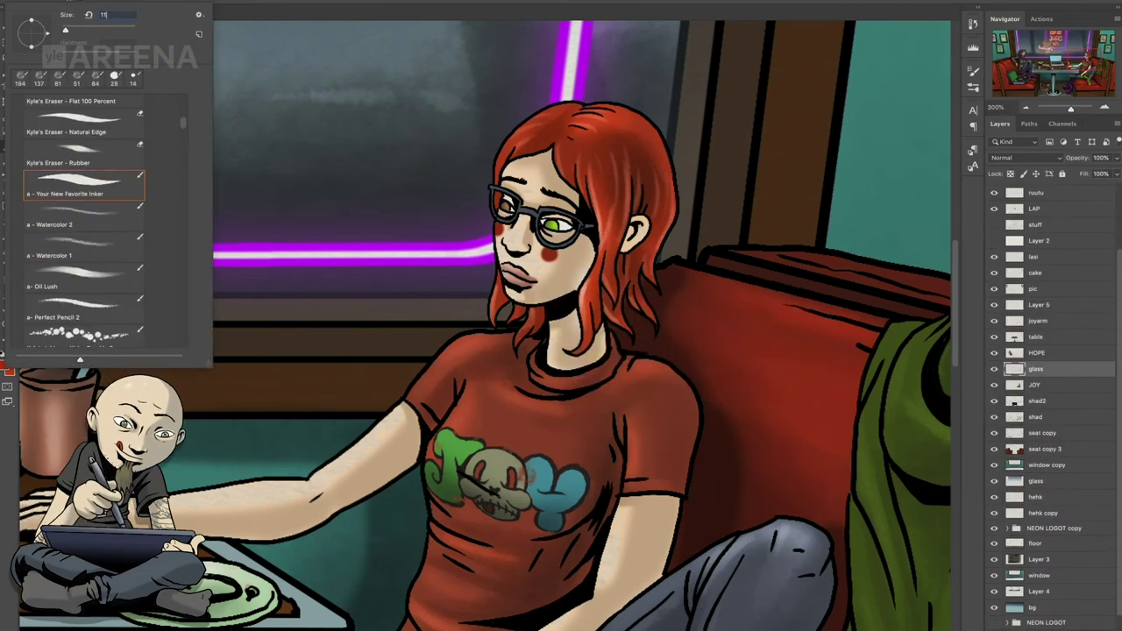
key("Return")
left_click(6, 365)
key("Return")
key("ctrl+plus")
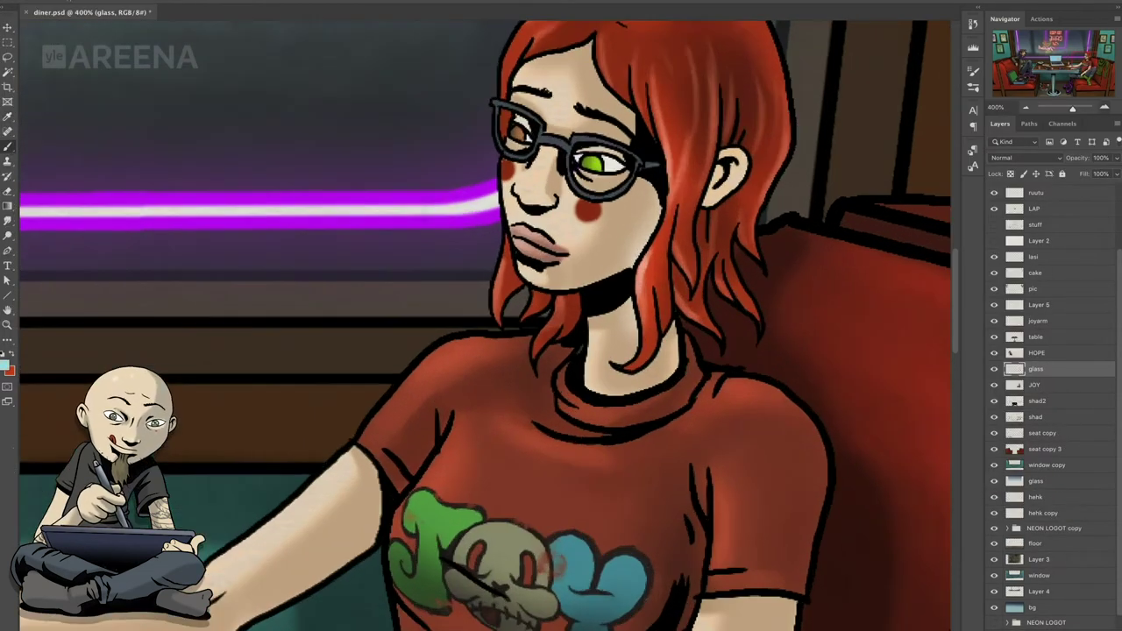
key("ctrl+plus")
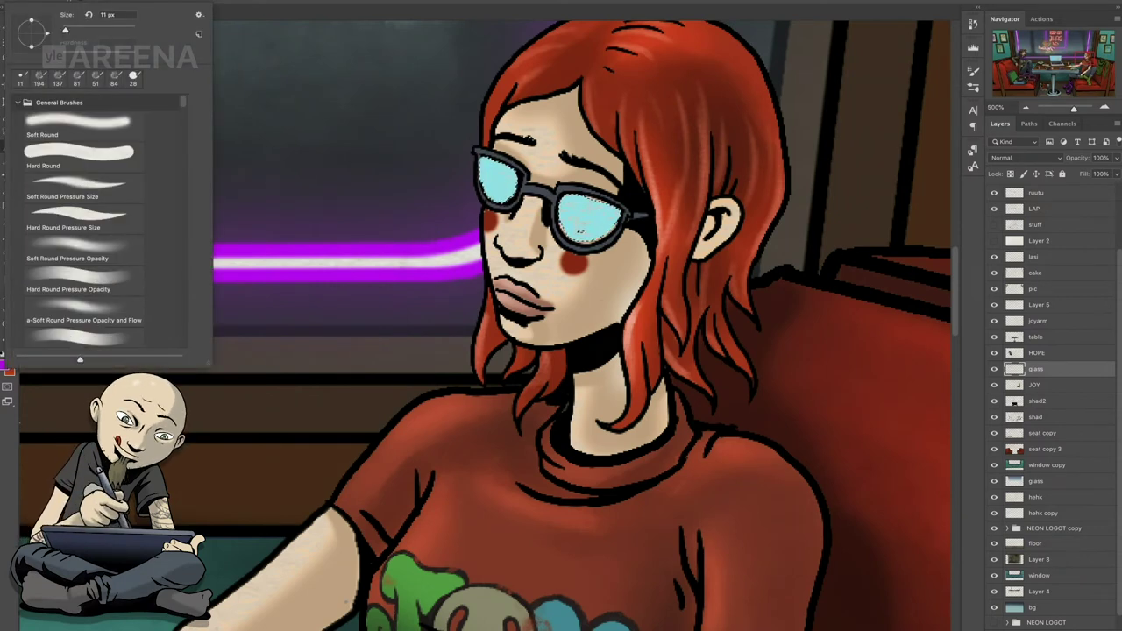
- Paint a purple-to-cyan gradient over both lenses and set the layer to 50% opacity
left_click_drag(495, 188, 587, 237)
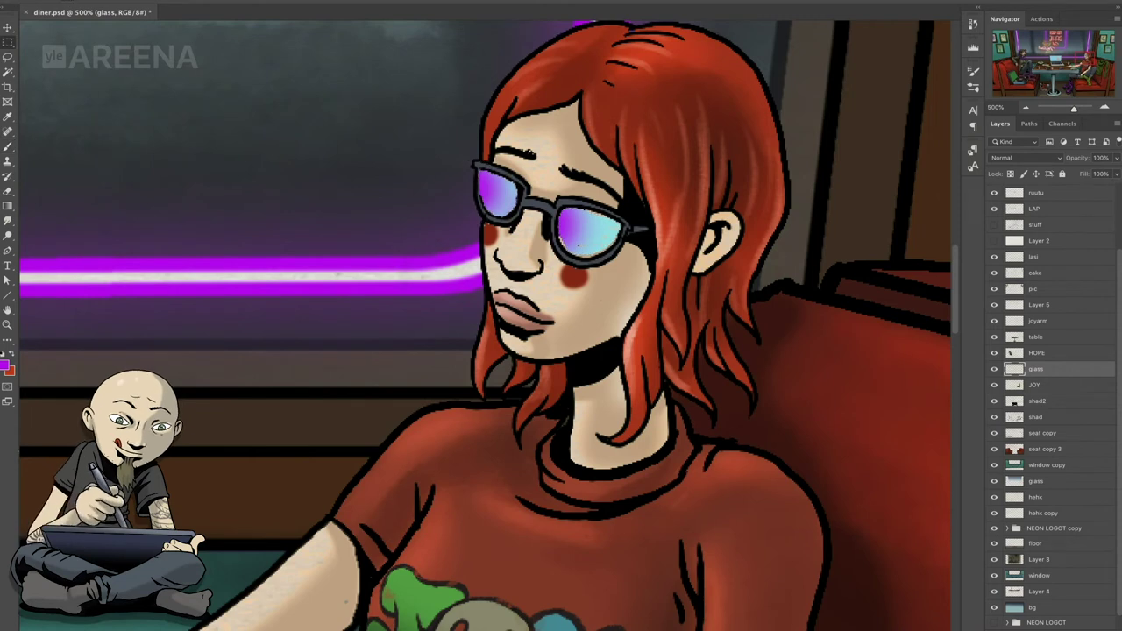
key("5")
key("alt+bracketleft")
key("b")
scroll(94, 219, "down", 2)
key("ctrl+equal")
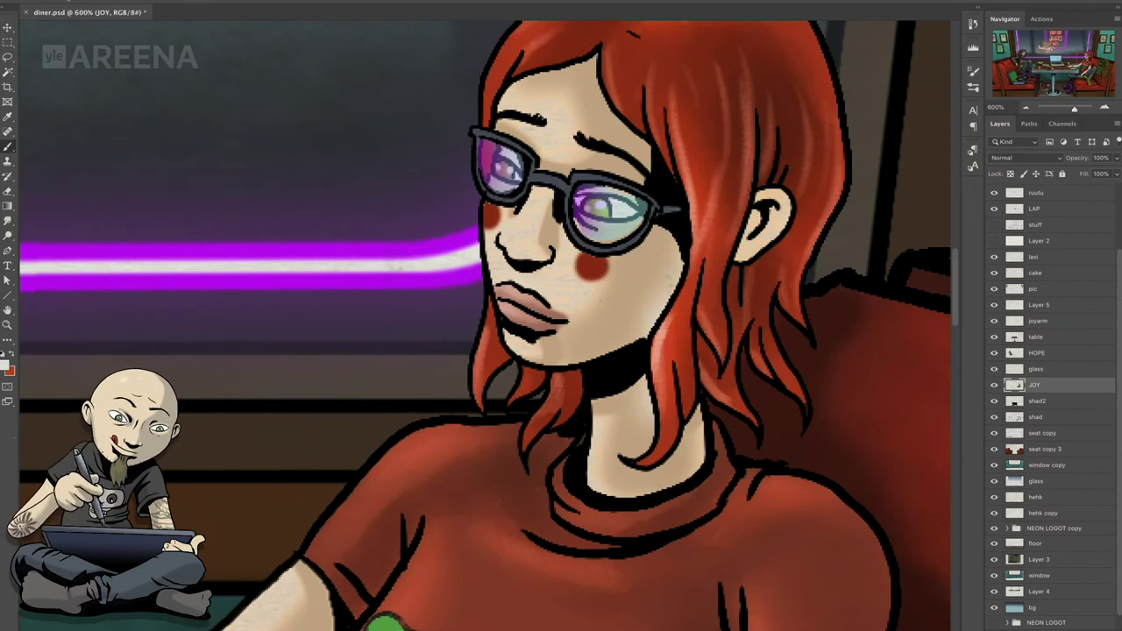
scroll(484, 324, "down", 5)
left_click(1014, 384, "ctrl")
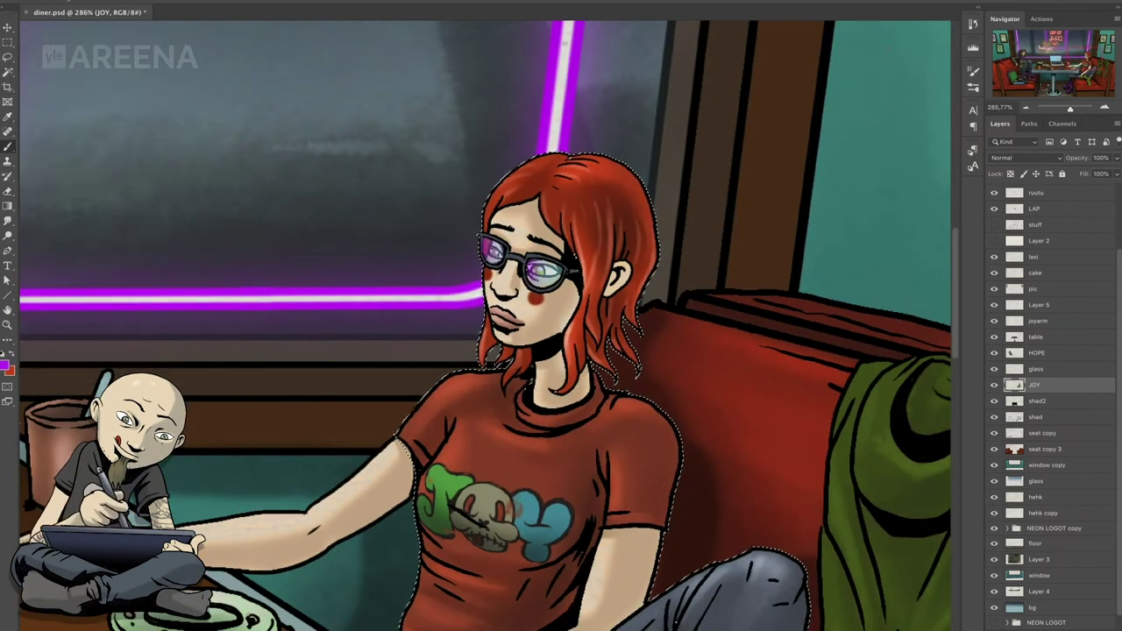
- Choose a purple paint colour and test a stroke on her hair, then undo it
left_click(5, 365)
key("Return")
key("b")
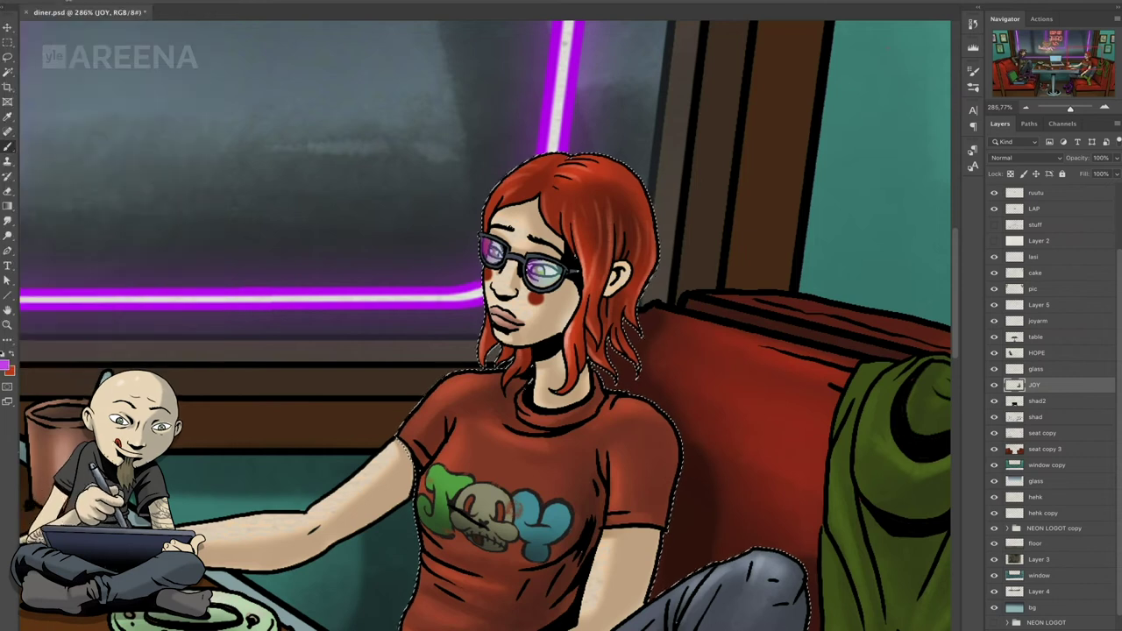
left_click_drag(495, 188, 552, 163)
key("ctrl+z")
- On a new joyhehk layer, paint purple rim light on her hair and shoulder at 22% opacity
left_click(1115, 122)
left_click(1021, 125)
type("joyhehk")
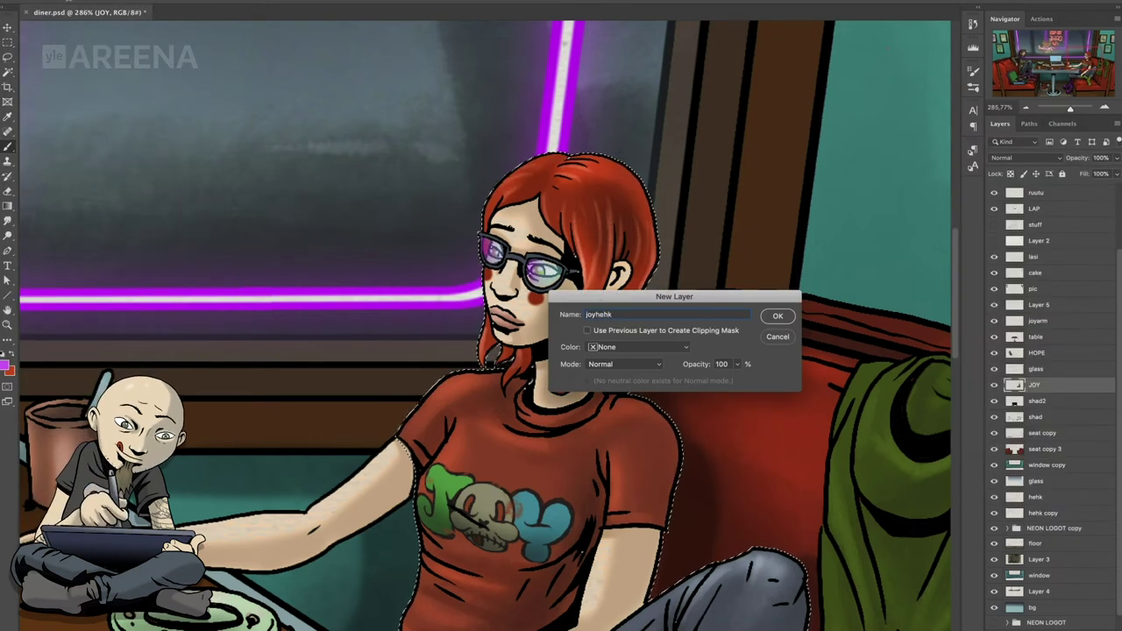
key("Return")
left_click_drag(565, 156, 630, 182)
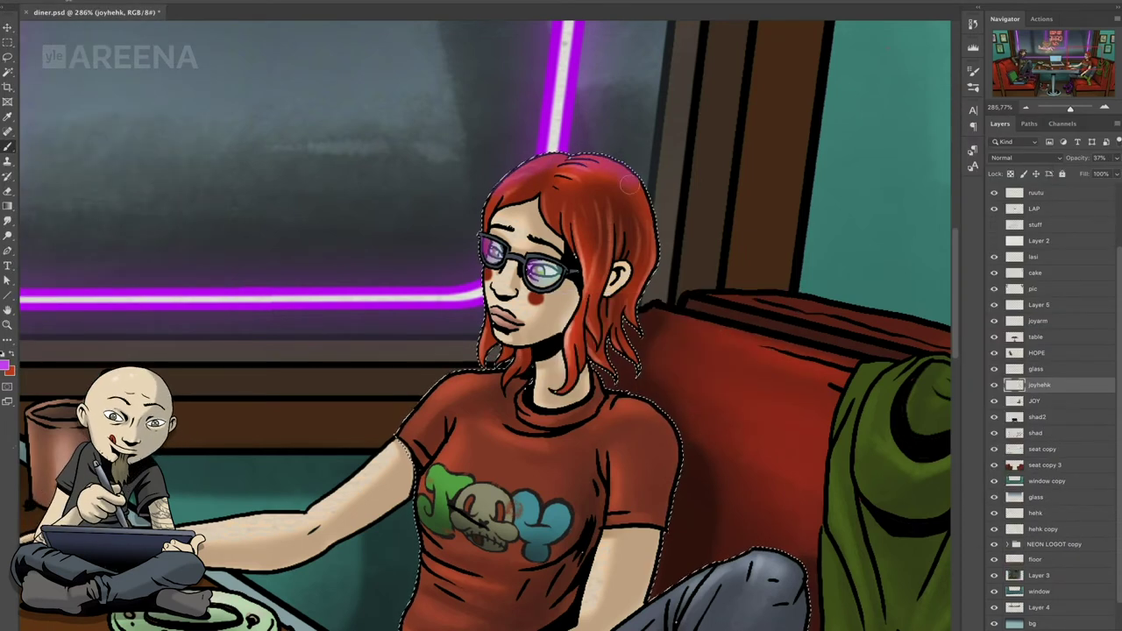
left_click_drag(507, 371, 399, 423)
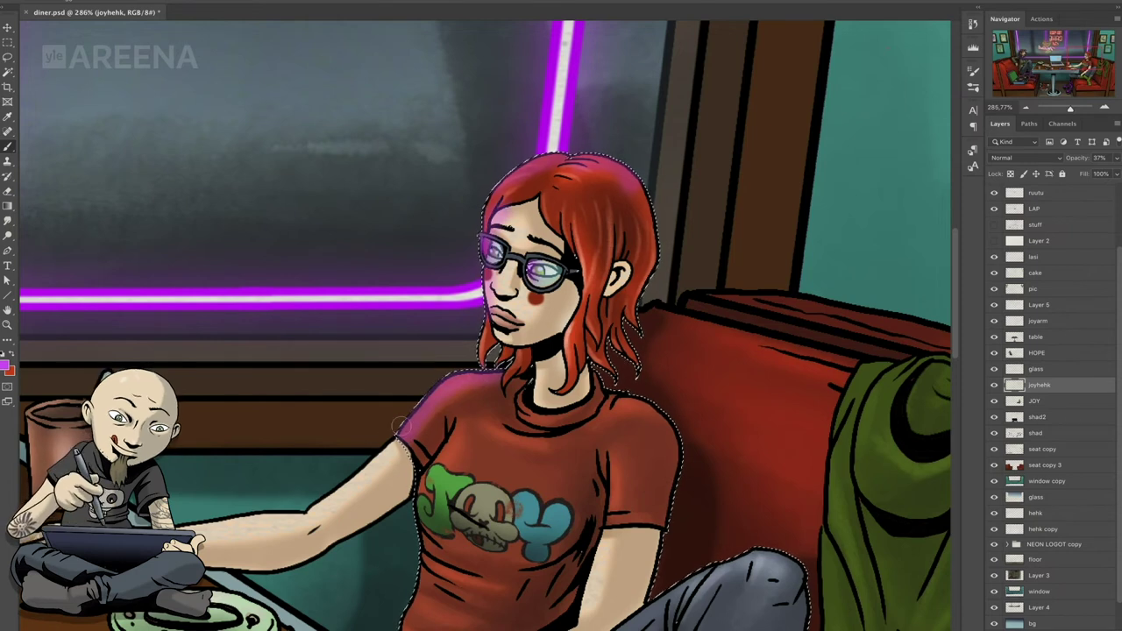
left_click_drag(708, 286, 665, 160)
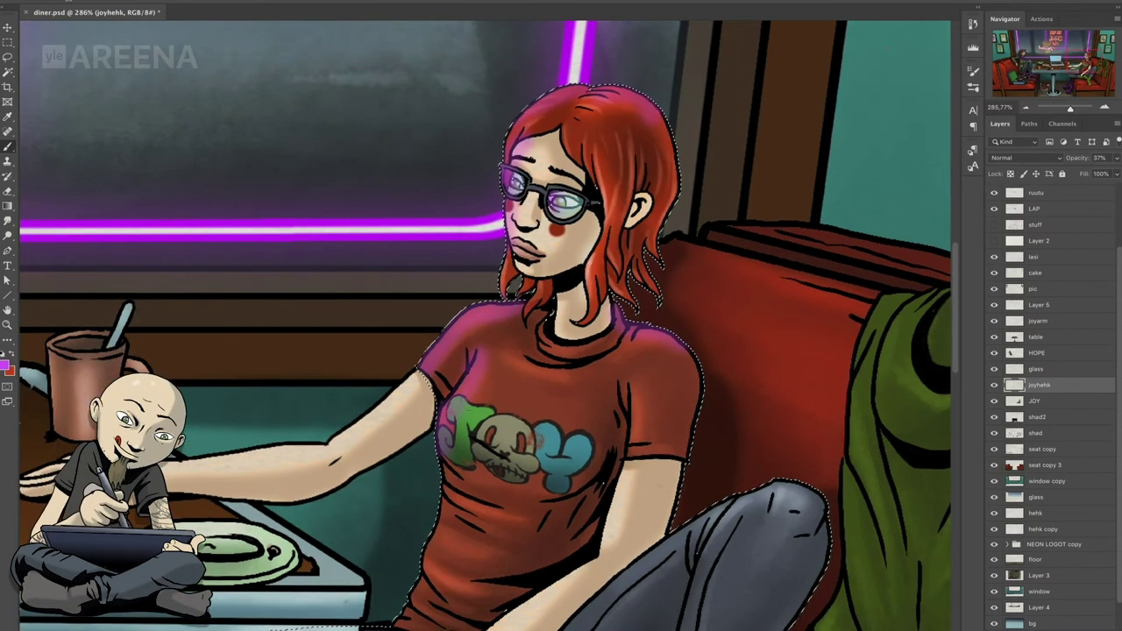
left_click(1115, 158)
key("Return")
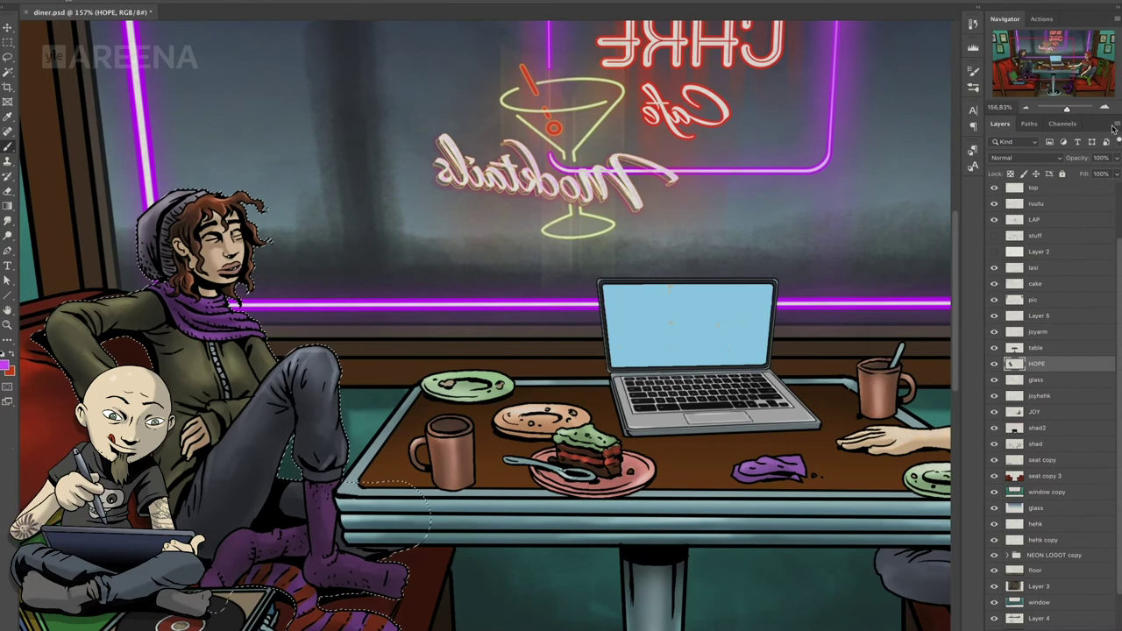
- Add a hopehehk layer above HOPE with opacity lowered to 22%
left_click(1114, 124)
left_click(1008, 128)
type("hopehehk")
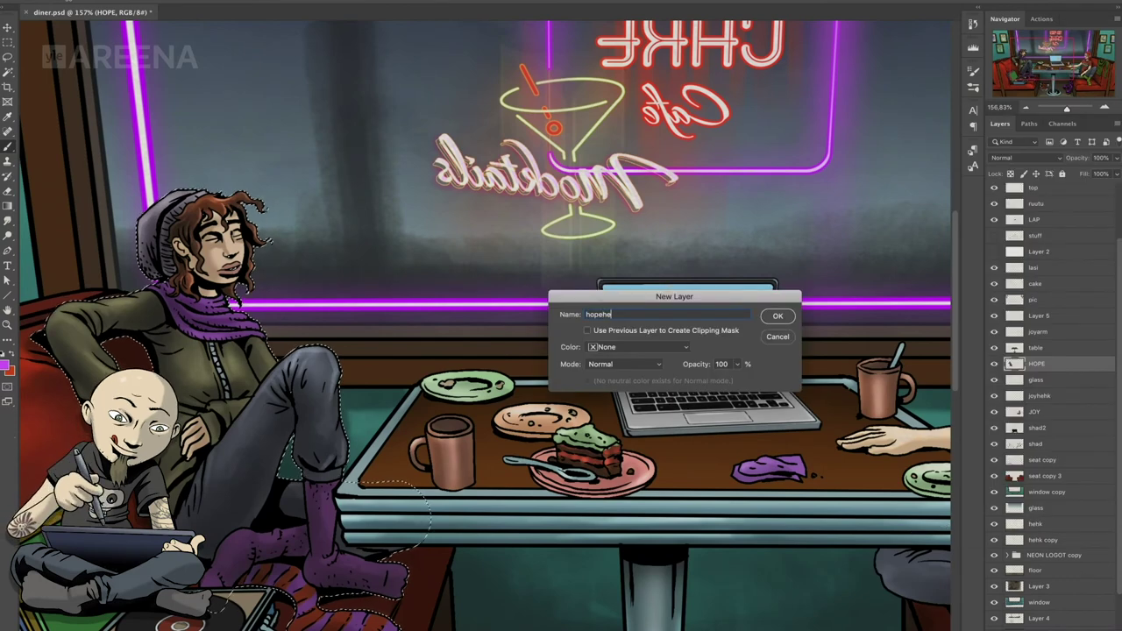
key("Return")
left_click(1104, 108)
left_click_drag(1116, 158, 1073, 172)
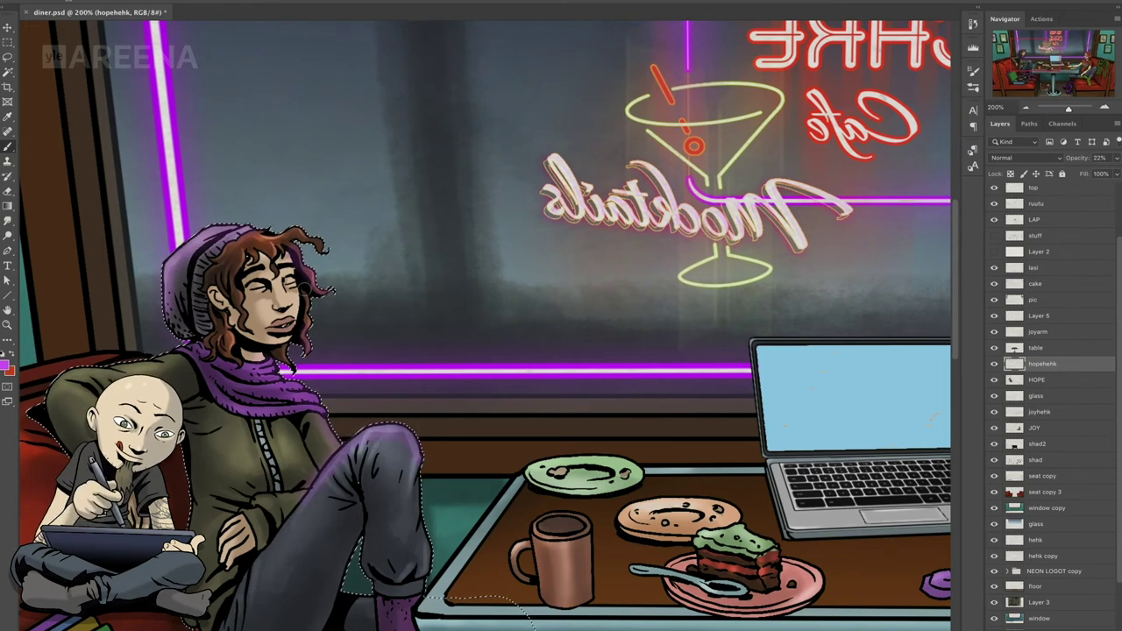
- Zoom to the beanie-wearing woman, deselect, and switch to the window copy layer
left_click(1105, 107)
scroll(486, 325, "left", 2)
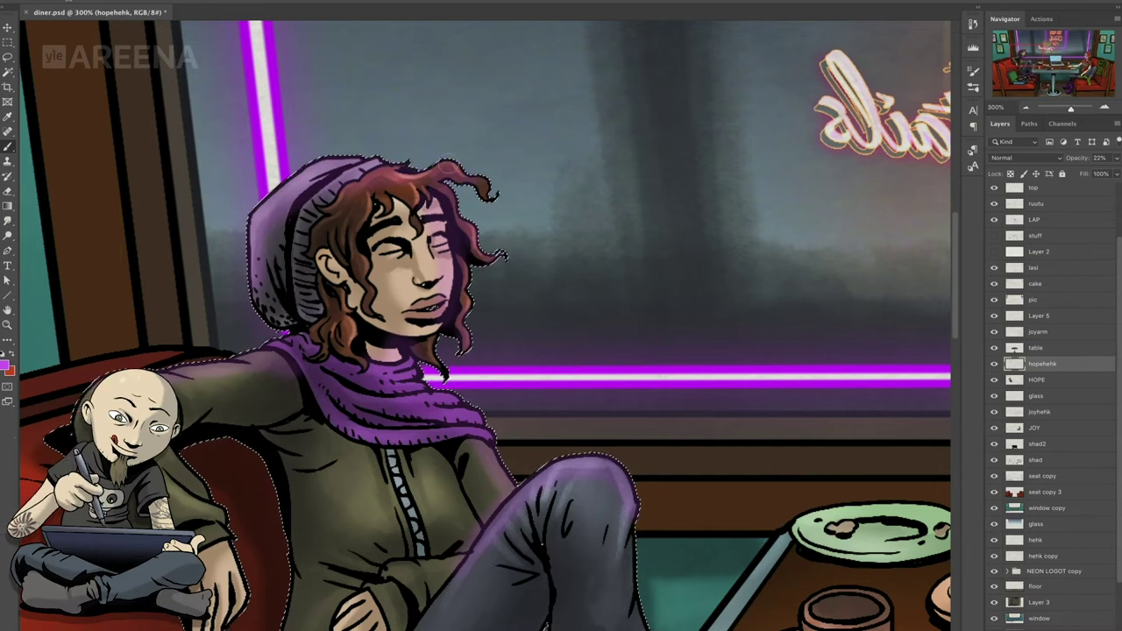
left_click_drag(641, 597, 546, 484)
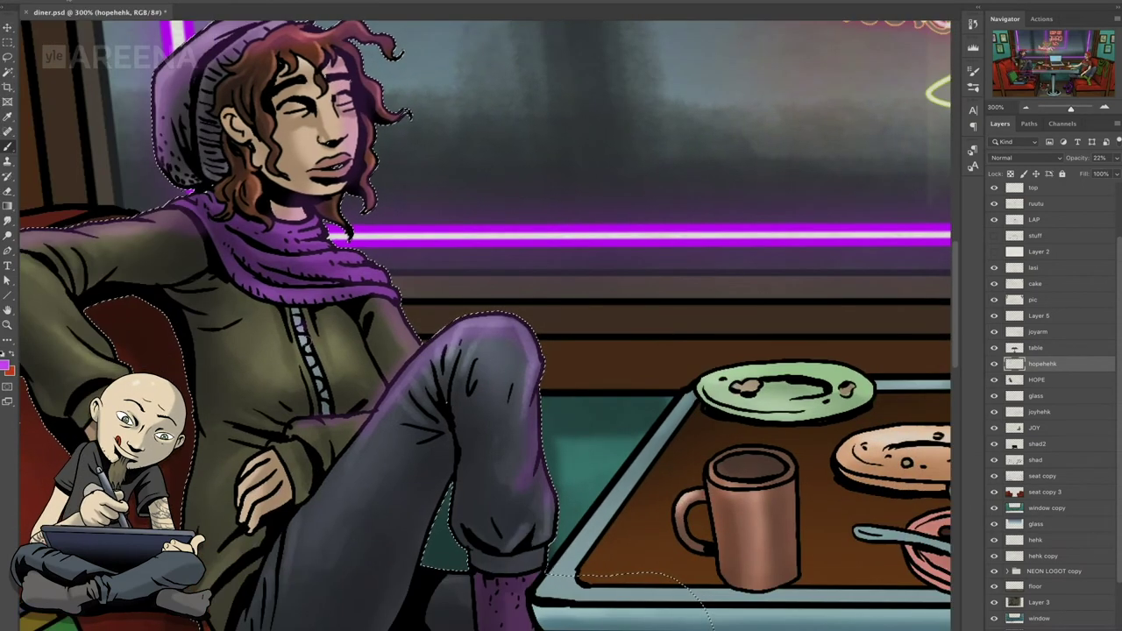
scroll(558, 304, "down", 5)
key("ctrl+d")
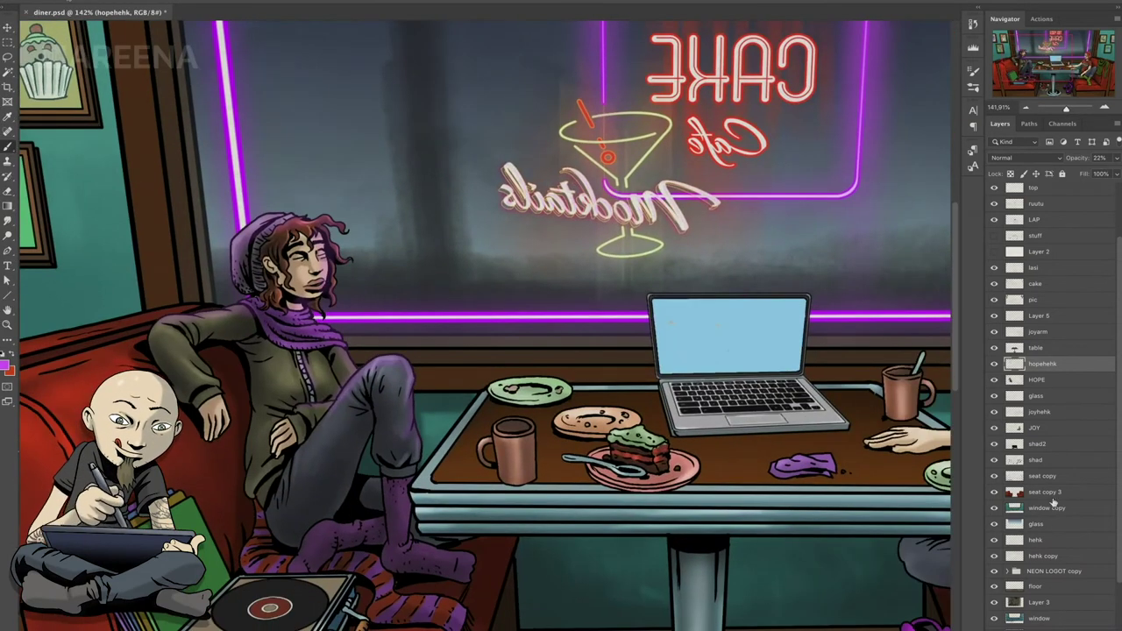
left_click(1051, 507)
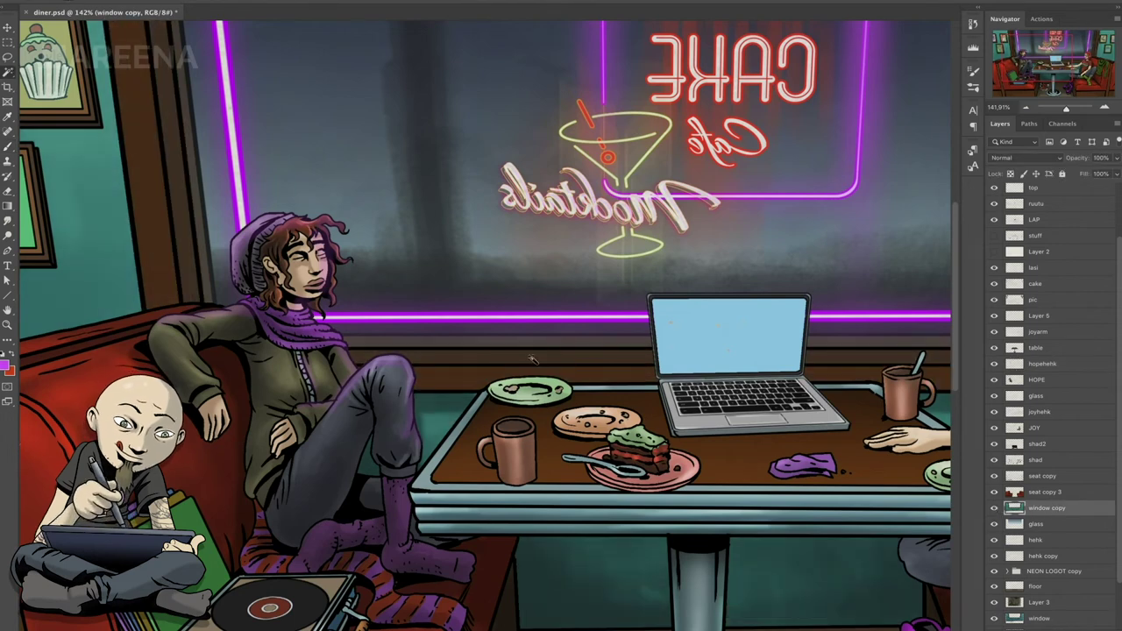
- Add a new Layer 6 above window copy at 41% opacity
scroll(543, 365, "down", 3)
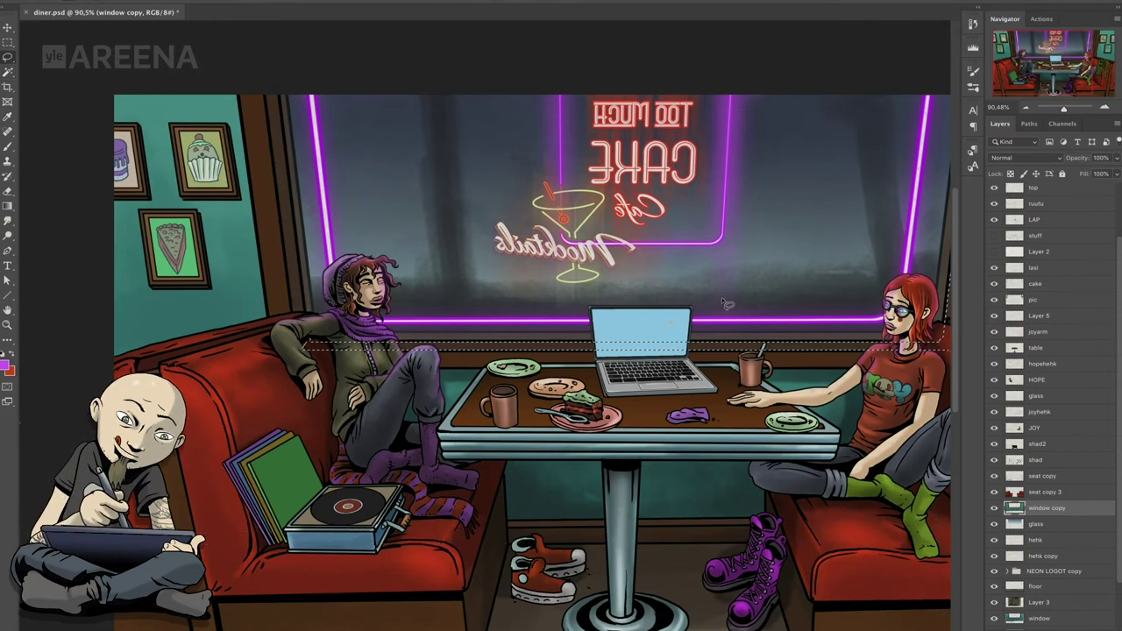
scroll(866, 81, "right", 3)
key("ctrl+shift+n")
key("Return")
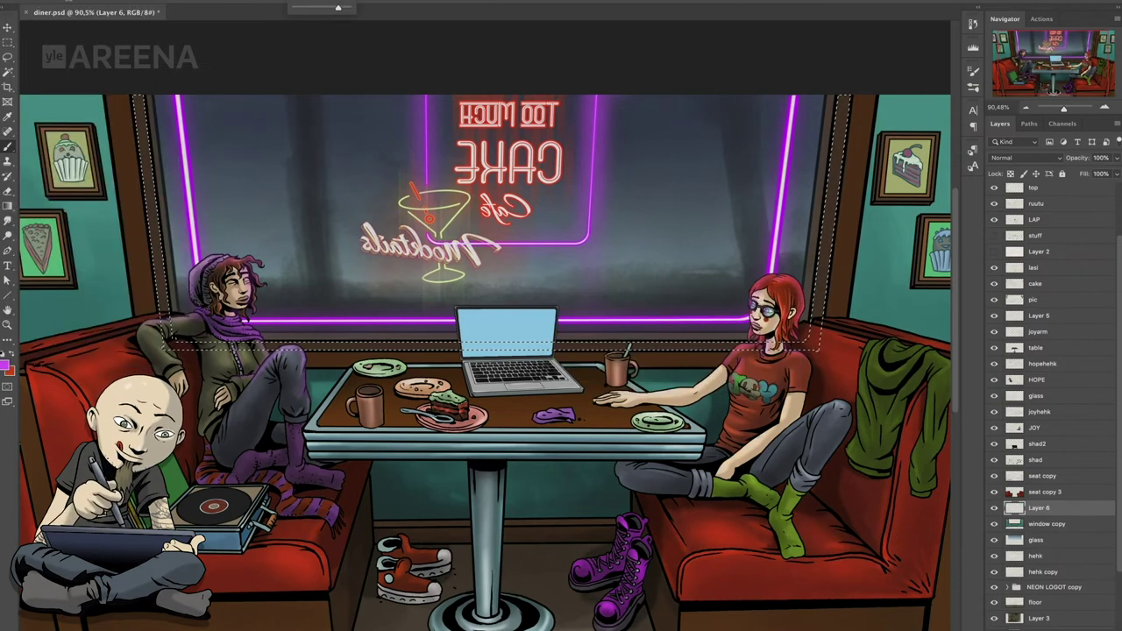
key("4")
key("1")
key("ctrl+1")
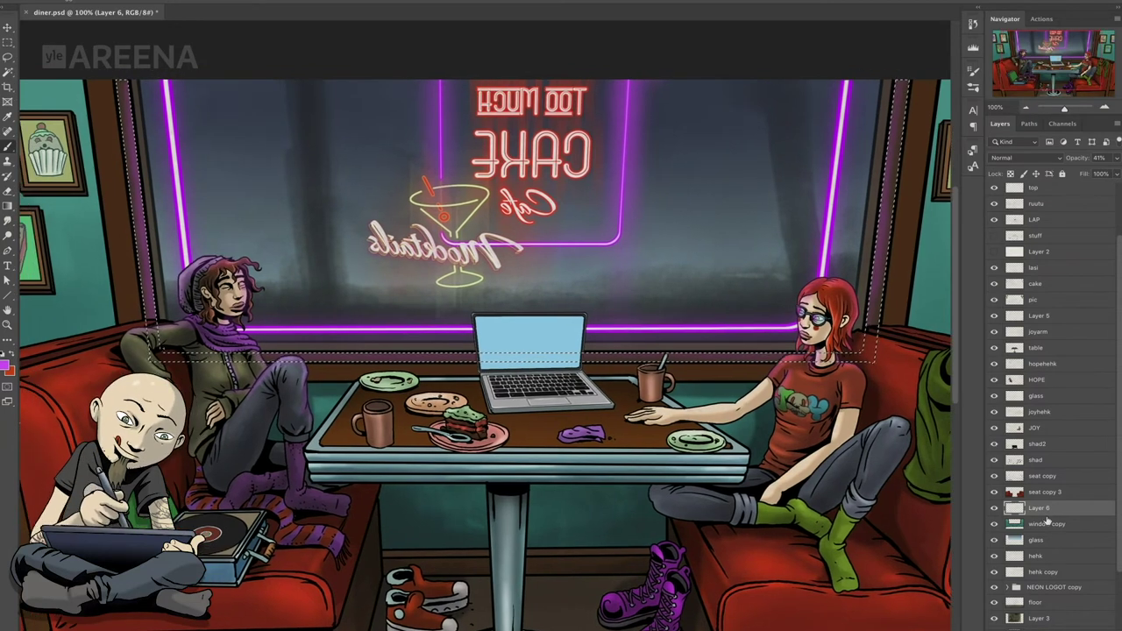
- Create a new layer named 'heku' directly above seat copy 3
left_click_drag(1066, 109, 1065, 108)
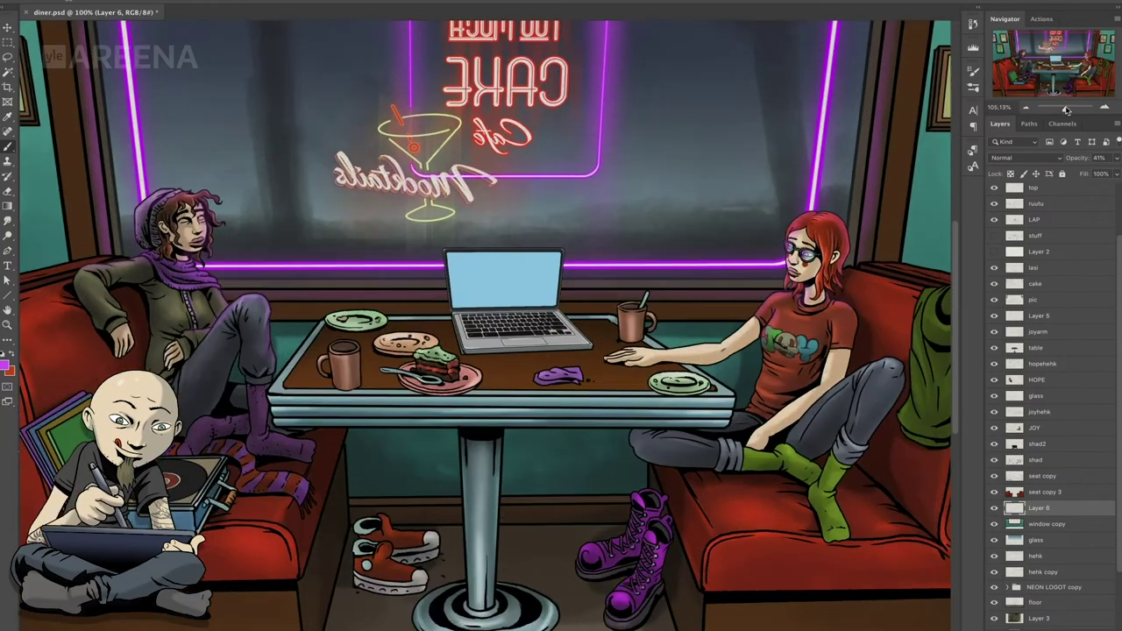
left_click(1045, 492)
key("ctrl+shift+n")
type("heku")
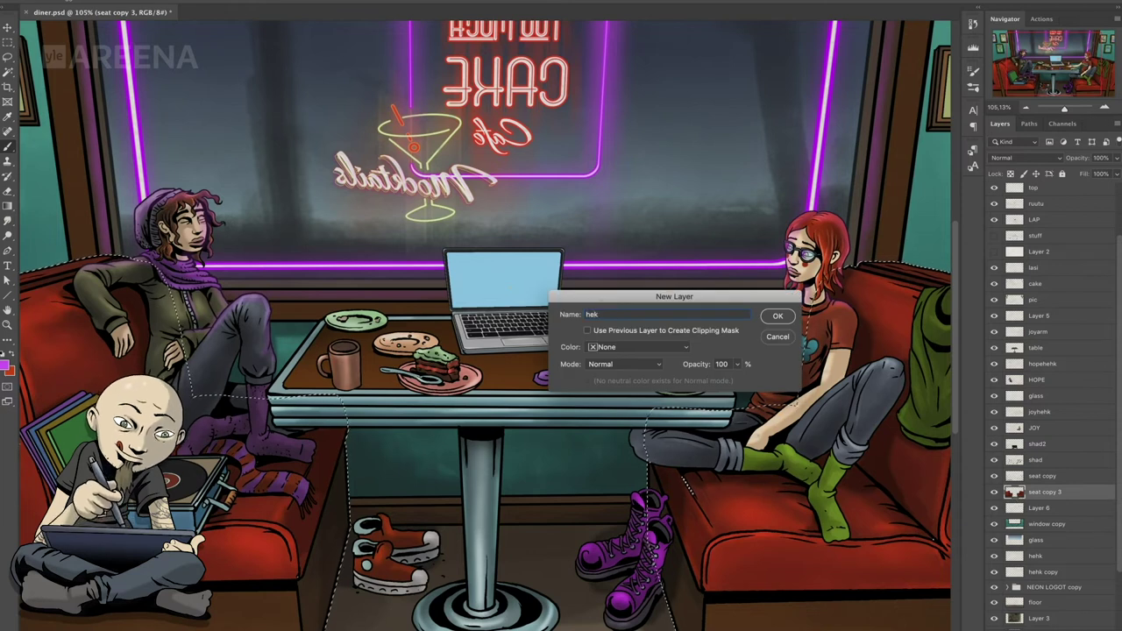
key("Return")
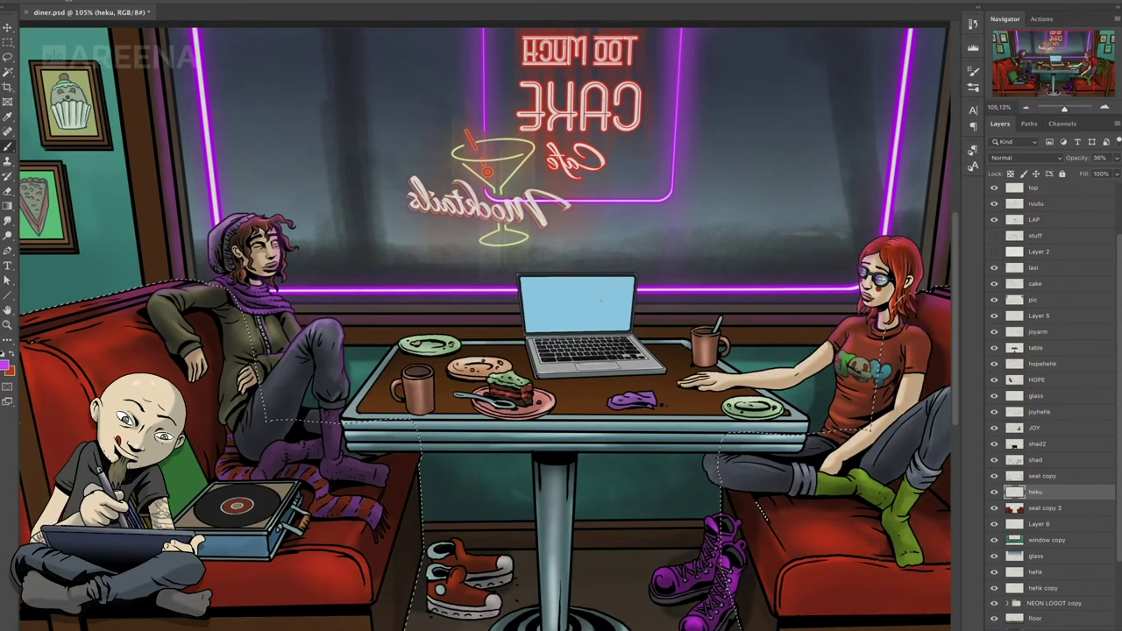
left_click(1036, 204)
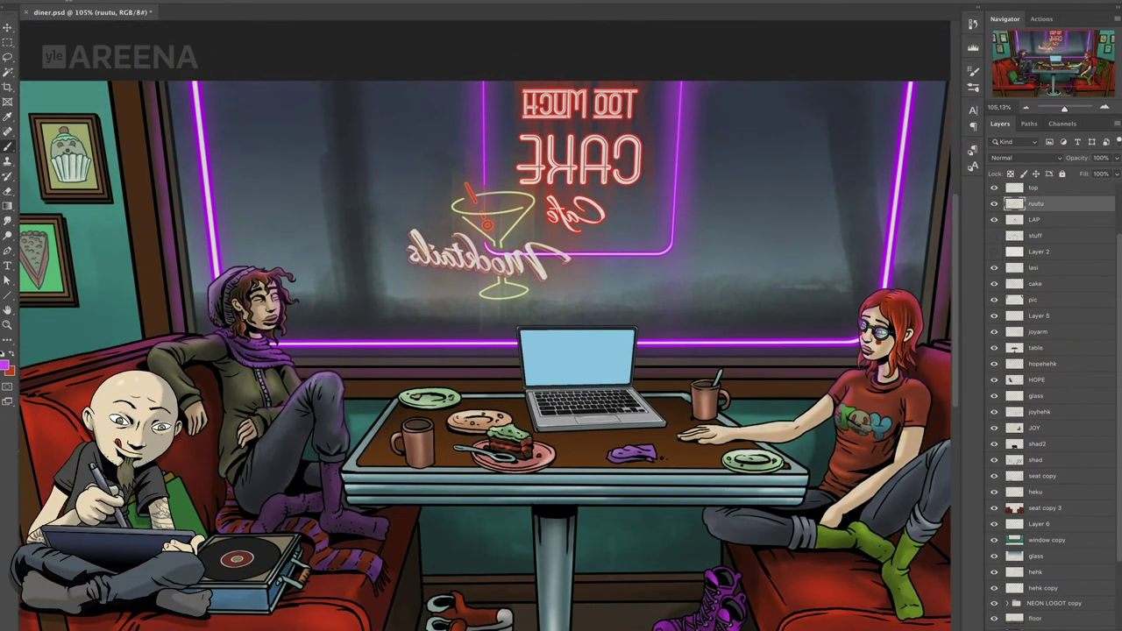
- Duplicate the ruutu window layer and apply a 28,9 px Gaussian Blur to the copy
key("Return")
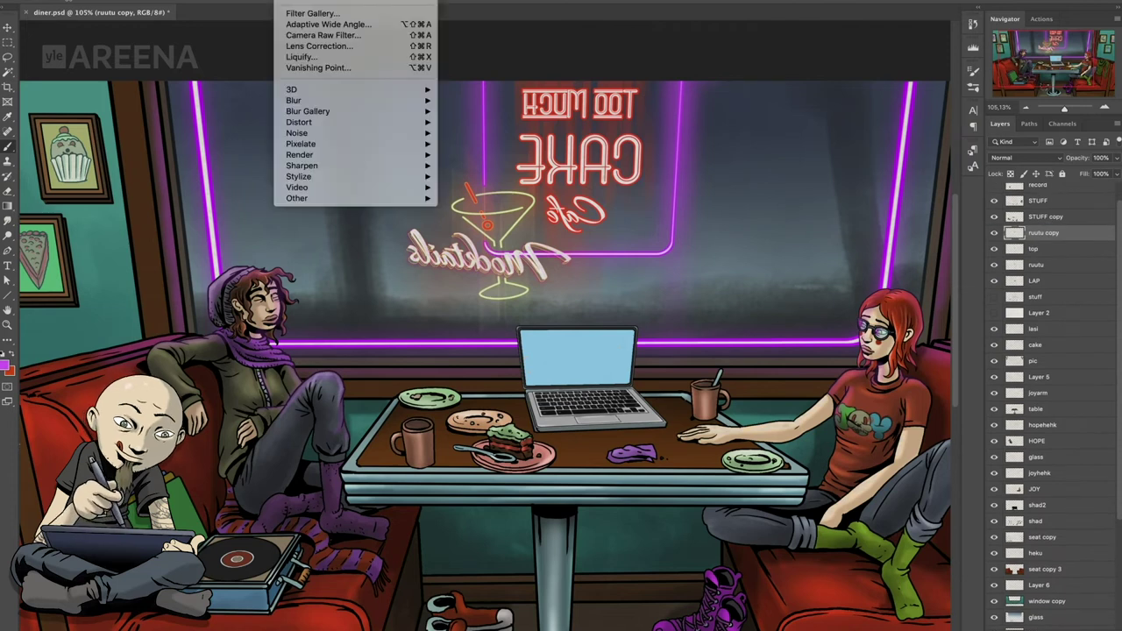
mouse_move(350, 100)
left_click(464, 133)
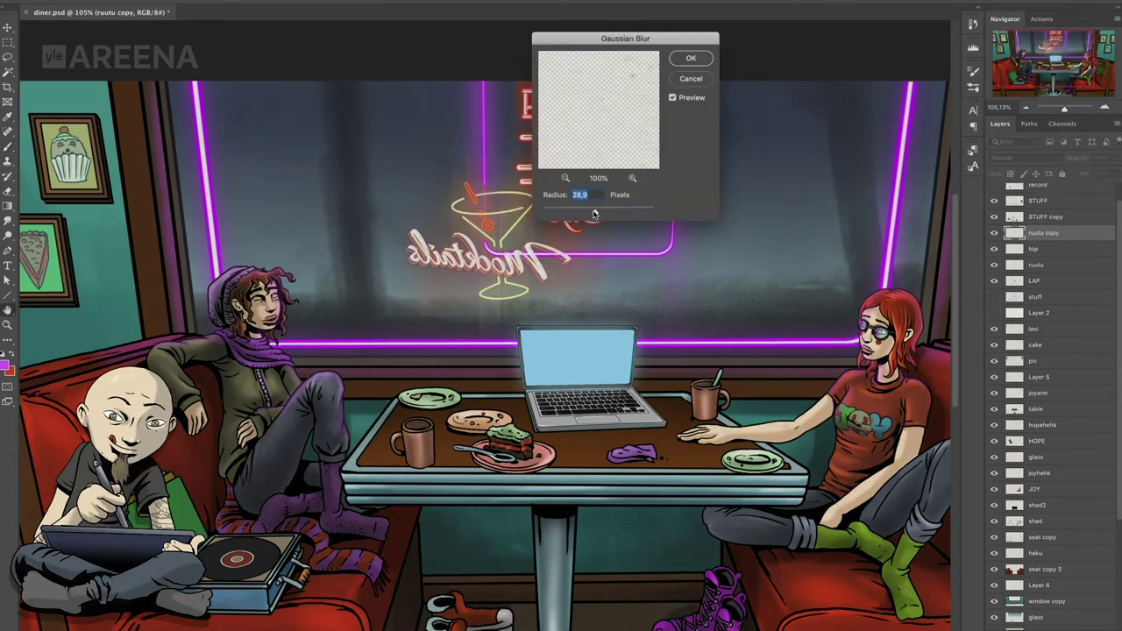
left_click(691, 59)
- On a new 'lite' layer, paint a pale yellow 1760 px soft glow across the top at 38%
left_click(1115, 124)
left_click(1102, 128)
left_click(776, 315)
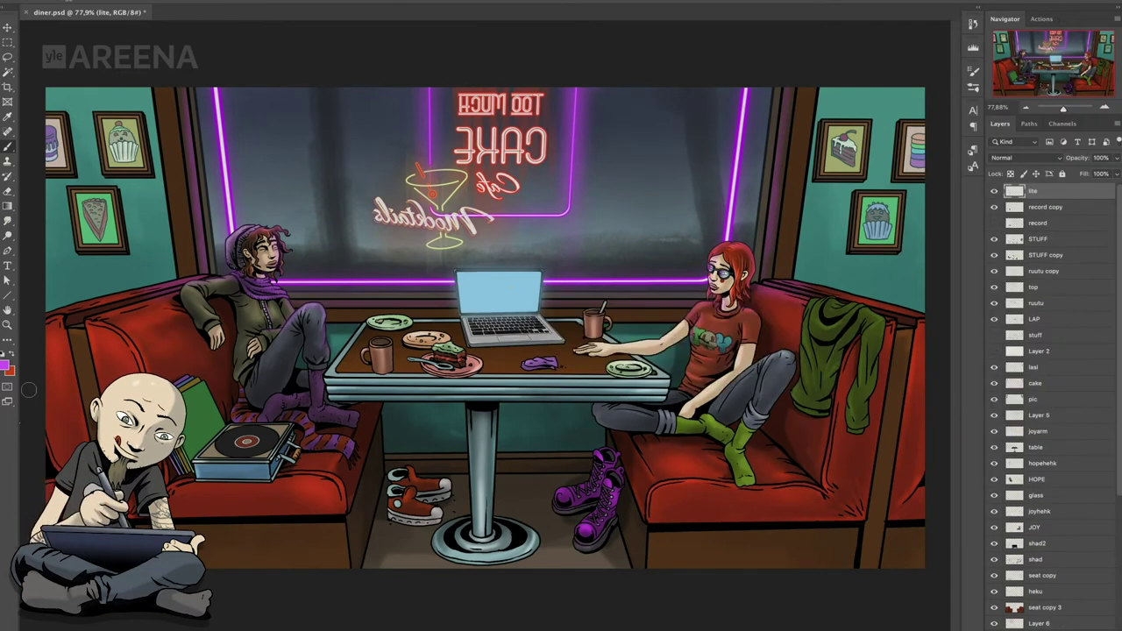
left_click(6, 367)
left_click(428, 561)
key("Return")
left_click(35, 19)
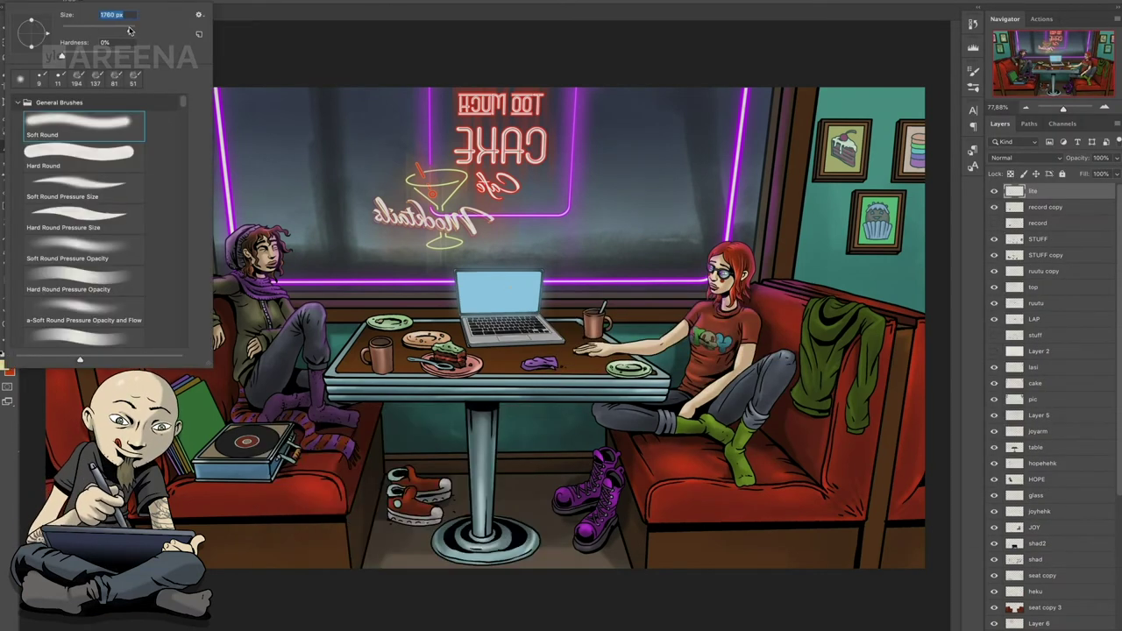
key("Return")
key("ctrl+minus")
key("ctrl+minus")
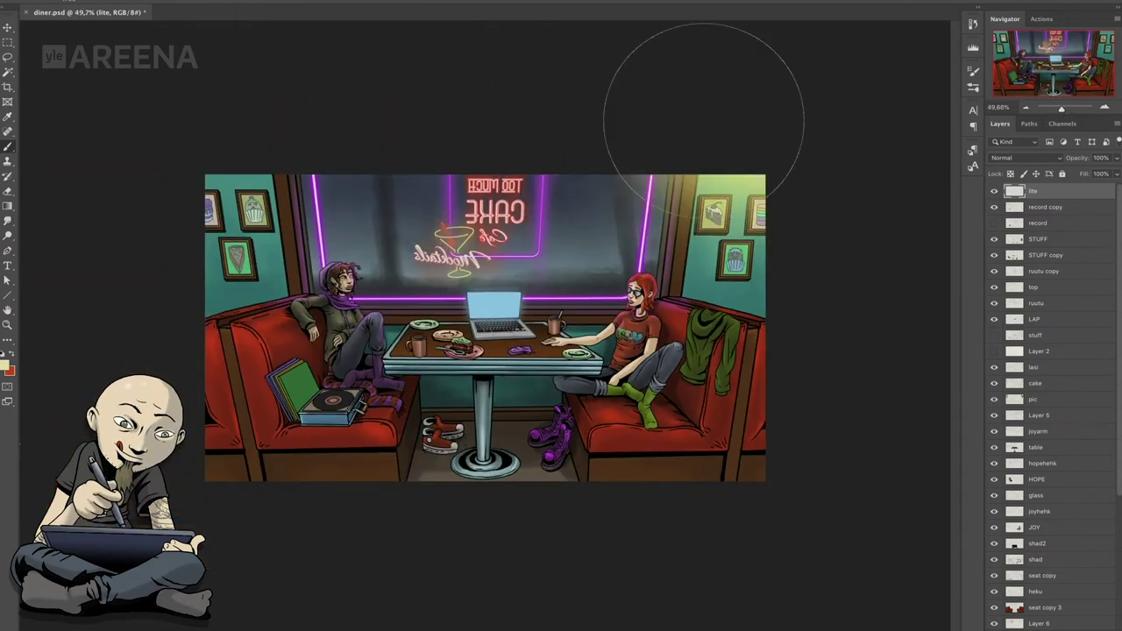
left_click_drag(701, 100, 225, 112)
left_click_drag(1115, 158, 1085, 173)
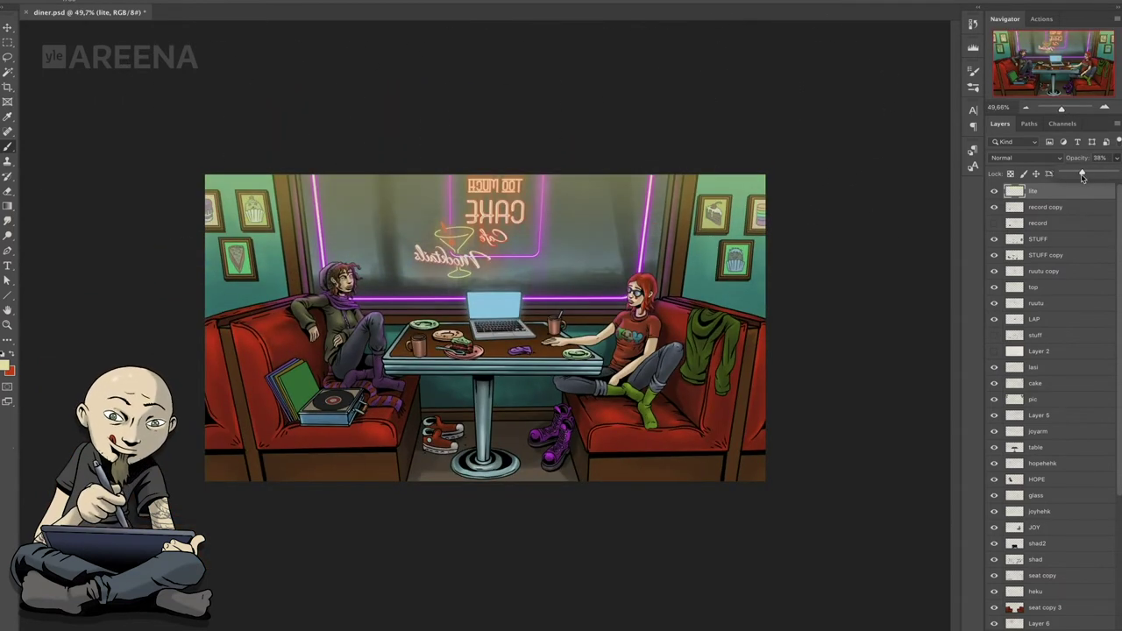
- On a new 'lite2' layer above record copy, paint a soft pink glow across the window top
left_click(1052, 208)
key("ctrl+shift+n")
type("lite2")
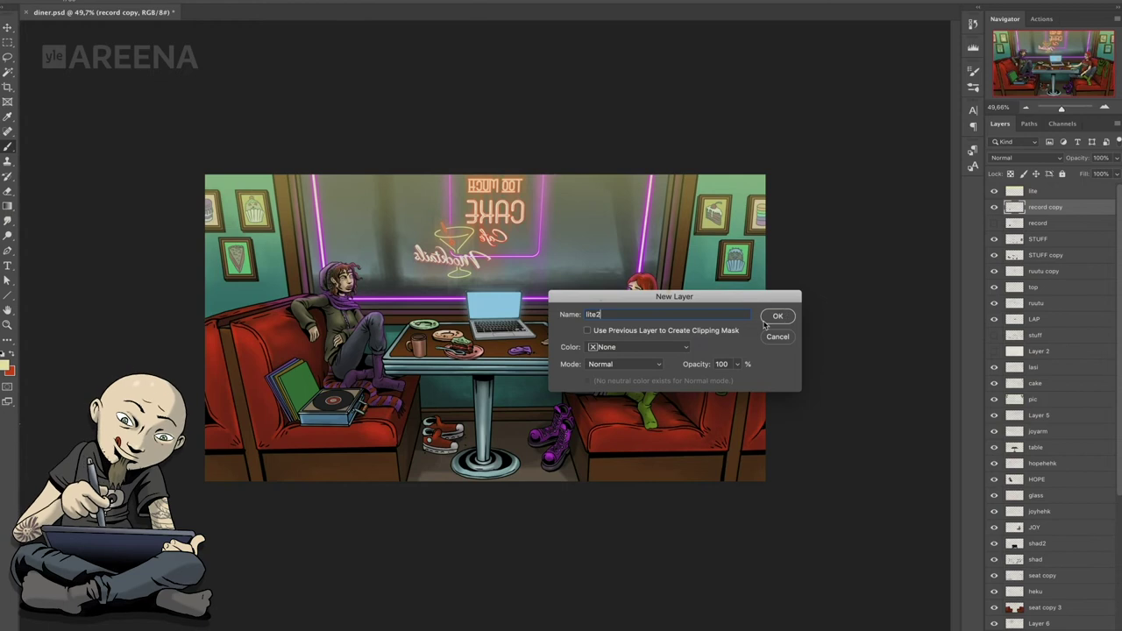
left_click(777, 316)
left_click(5, 367)
left_click(531, 433)
left_click_drag(1062, 108, 1063, 108)
right_click(127, 33)
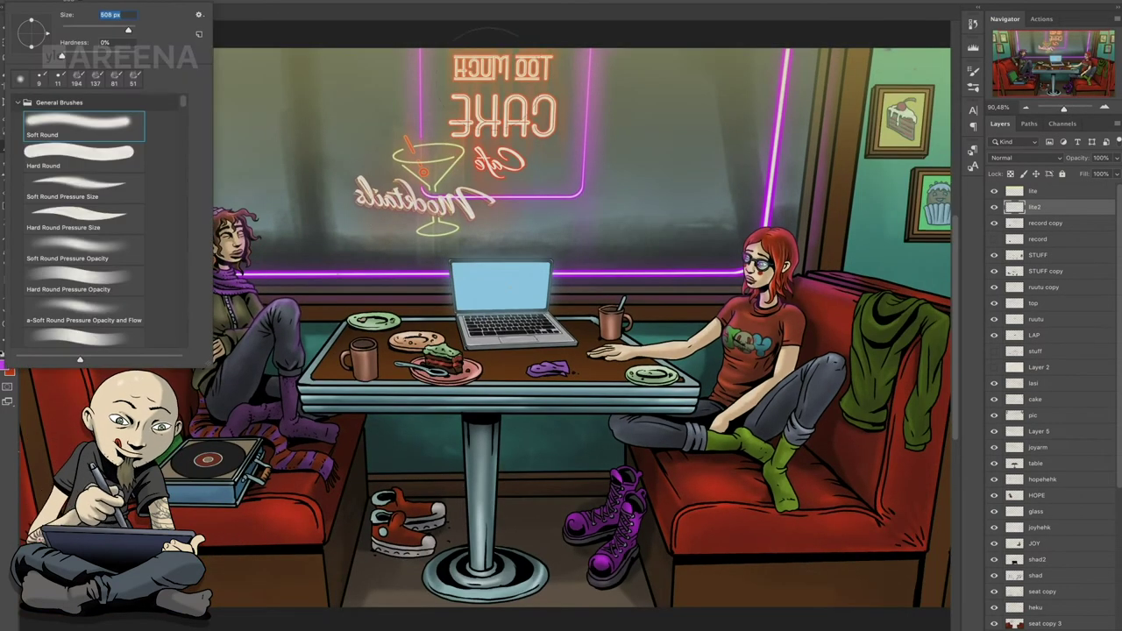
key("Return")
left_click_drag(460, 110, 701, 105)
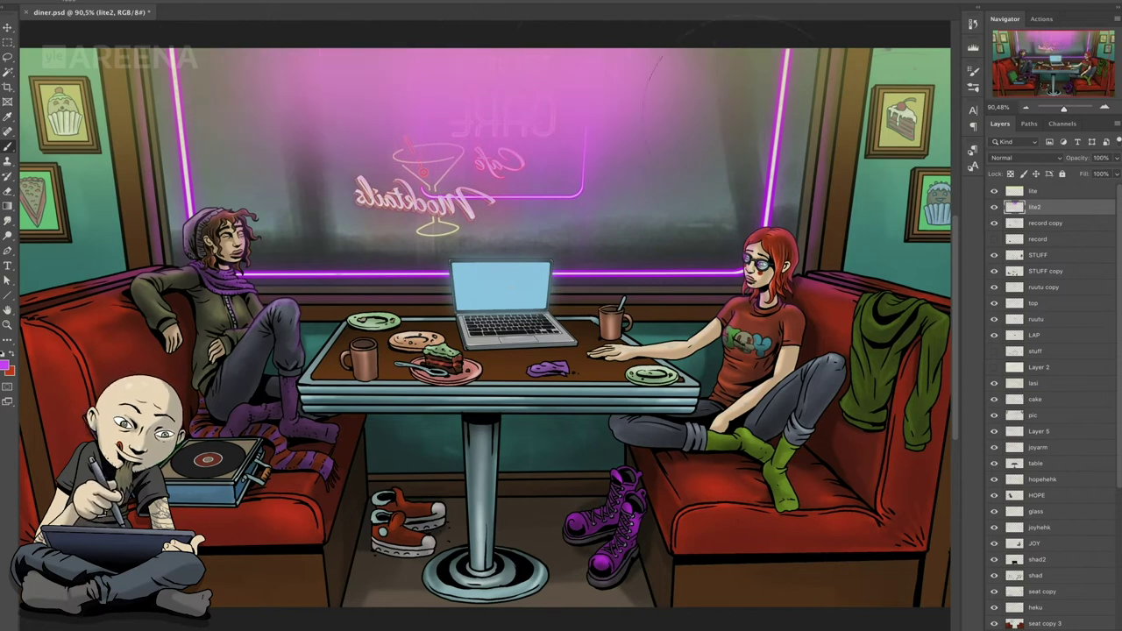
- Motion-blur the pink glow, move lite2 lower in the stack and set it to 36%
left_click(289, 2)
mouse_move(293, 100)
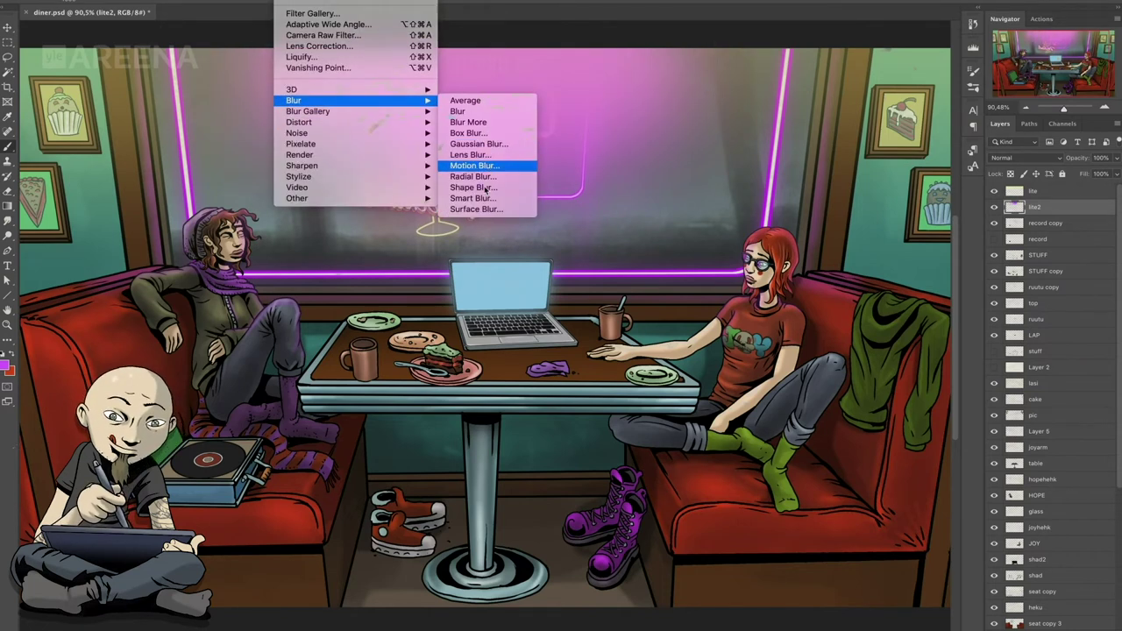
left_click(482, 163)
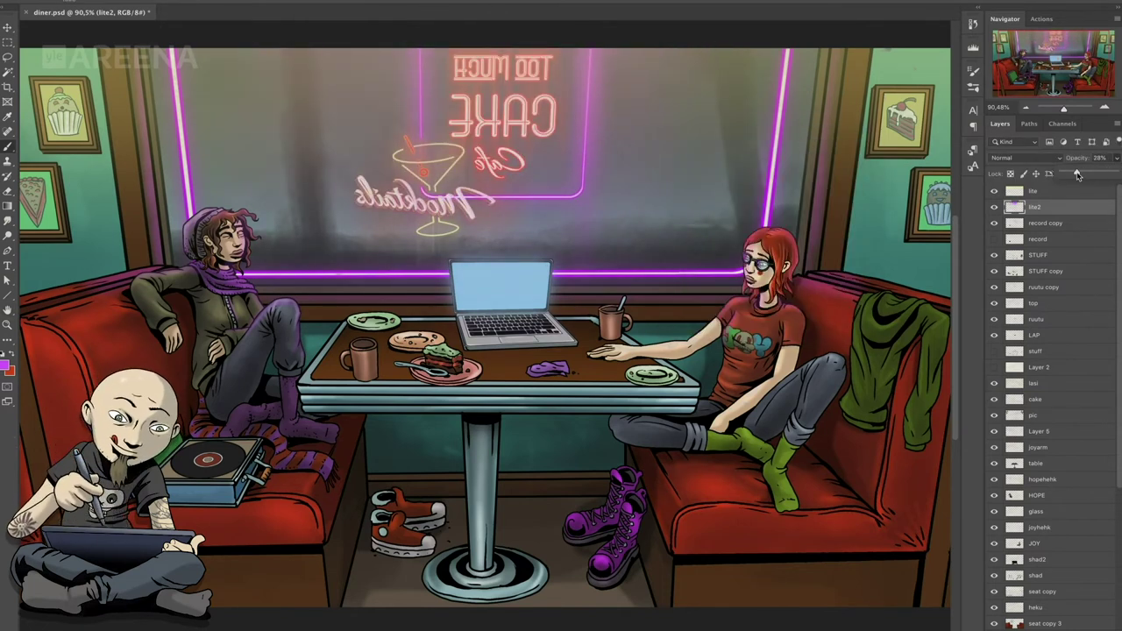
key("ctrl+minus")
mouse_move(1065, 208)
left_mouse_down()
mouse_move(1077, 582)
mouse_move(1058, 530)
mouse_move(1061, 545)
left_mouse_up()
left_click_drag(1092, 174, 1081, 178)
scroll(1052, 214, "up", 5)
left_click(1047, 191)
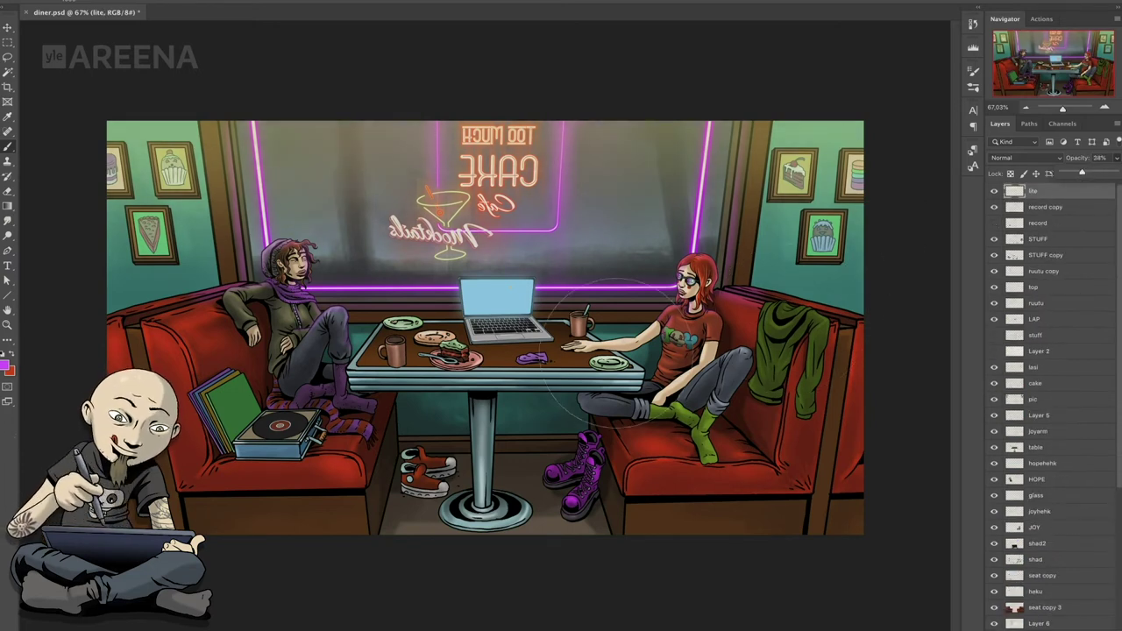
left_click(1104, 107)
left_click_drag(1087, 108, 1067, 108)
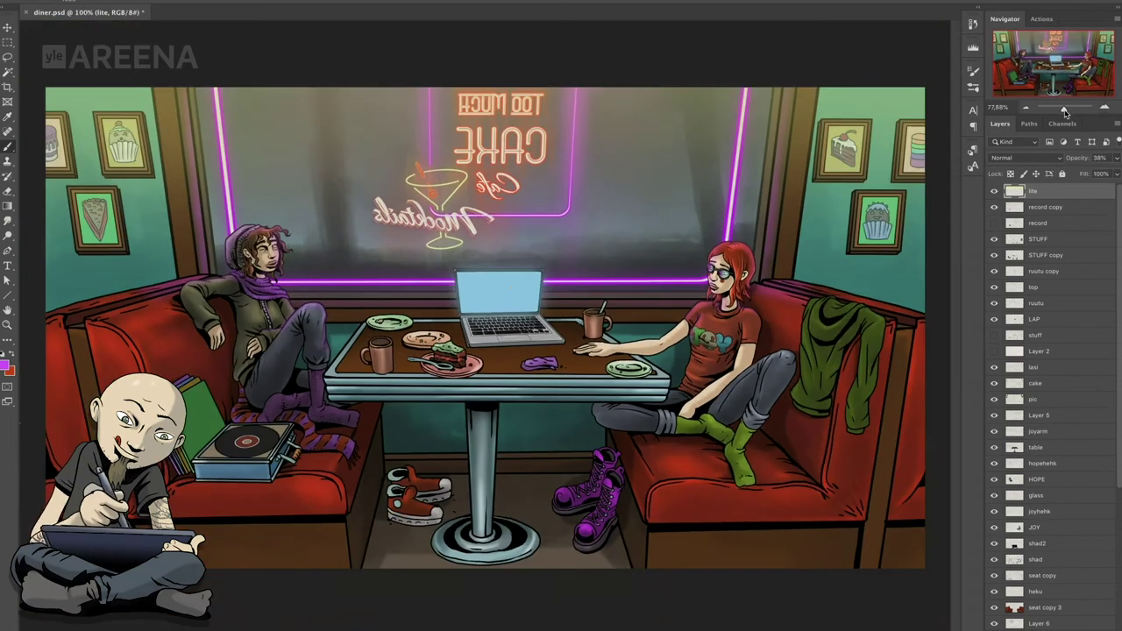